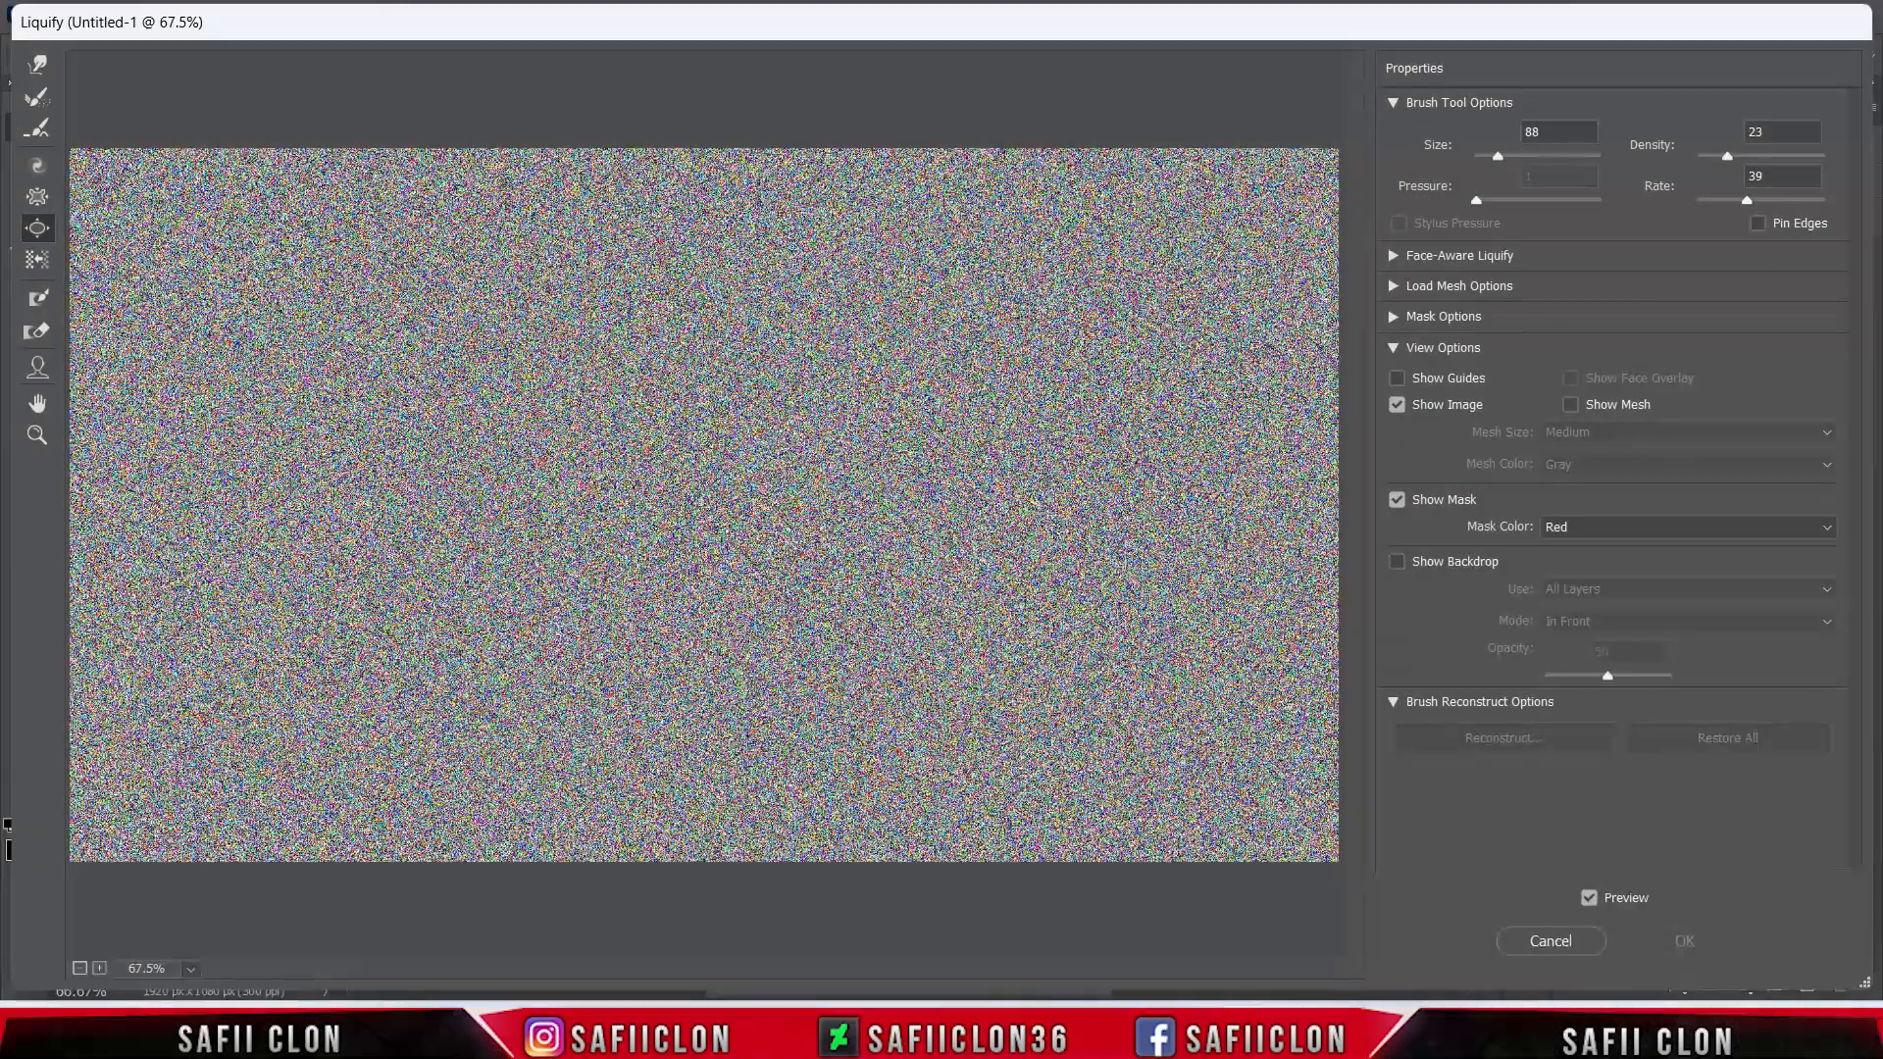
- Set up the Liquify Bloat tool with brush size 265, density 56 and rate 91
left_click(31, 236)
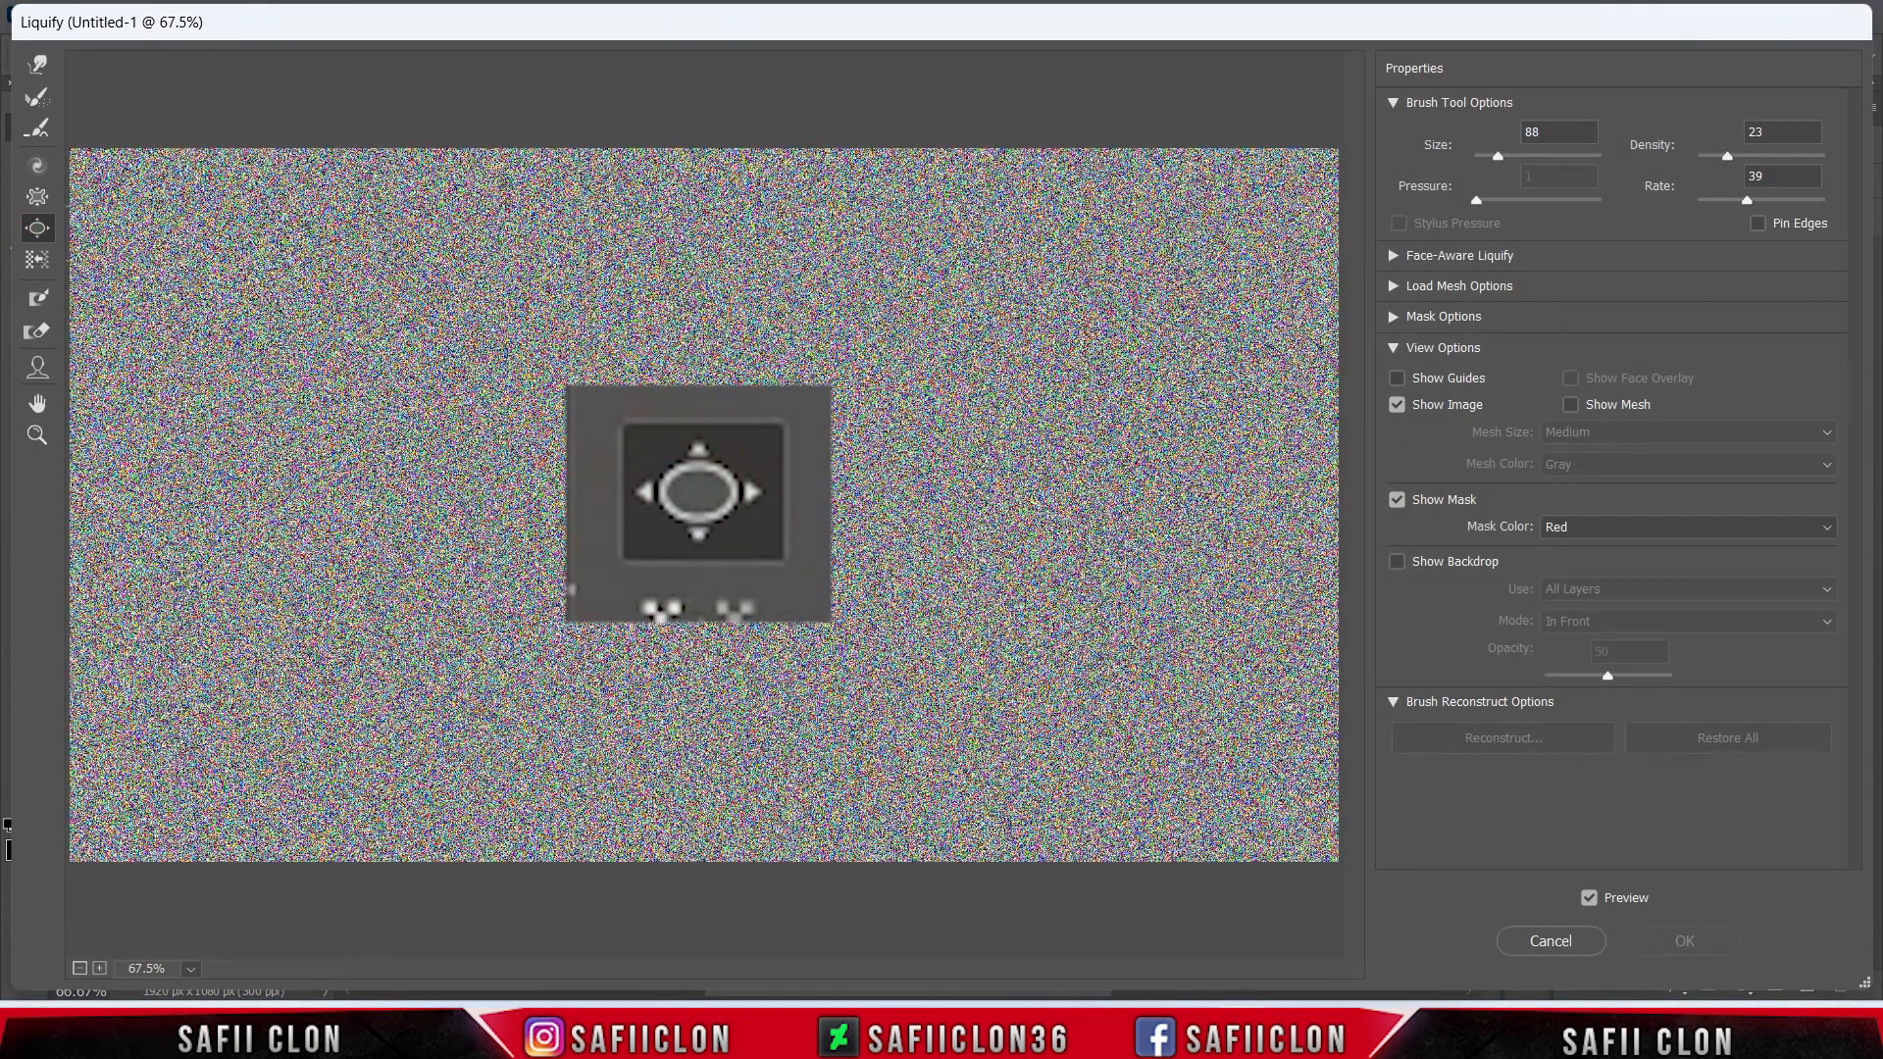
left_click_drag(1495, 156, 1511, 156)
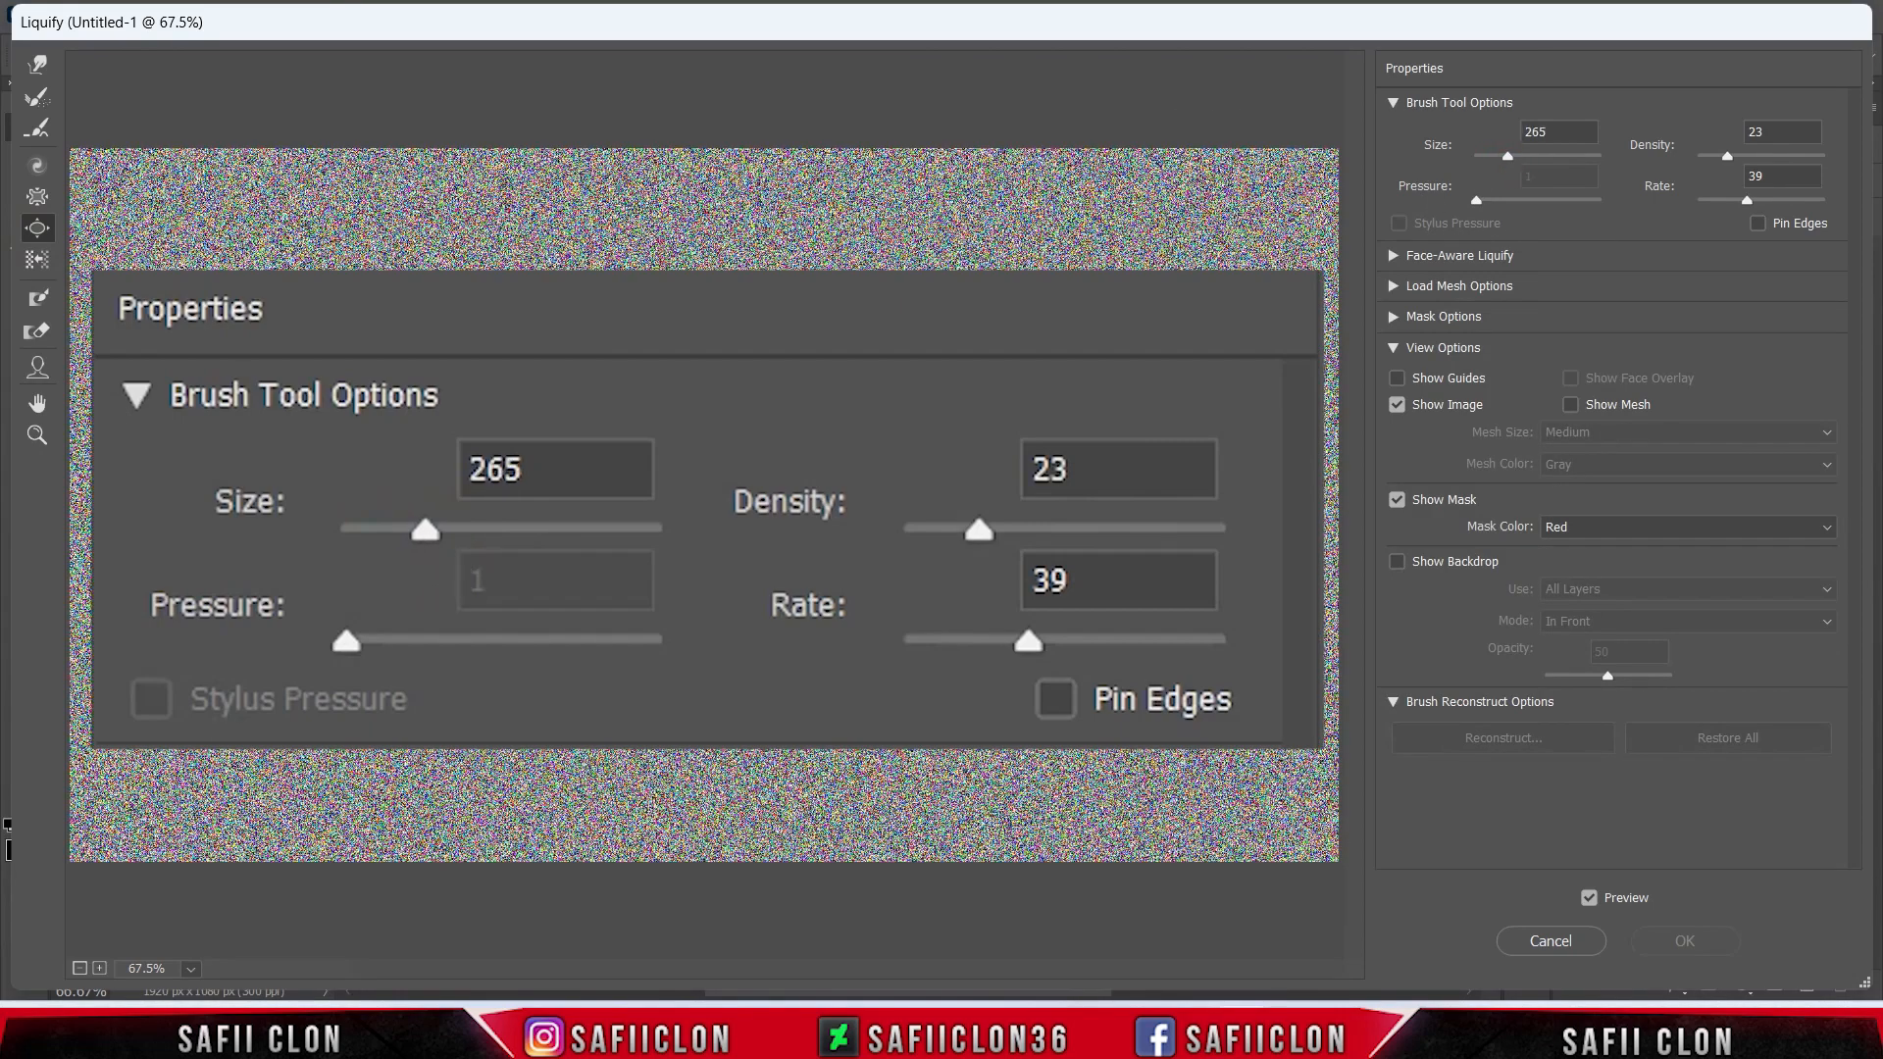
left_click_drag(1730, 155, 1817, 204)
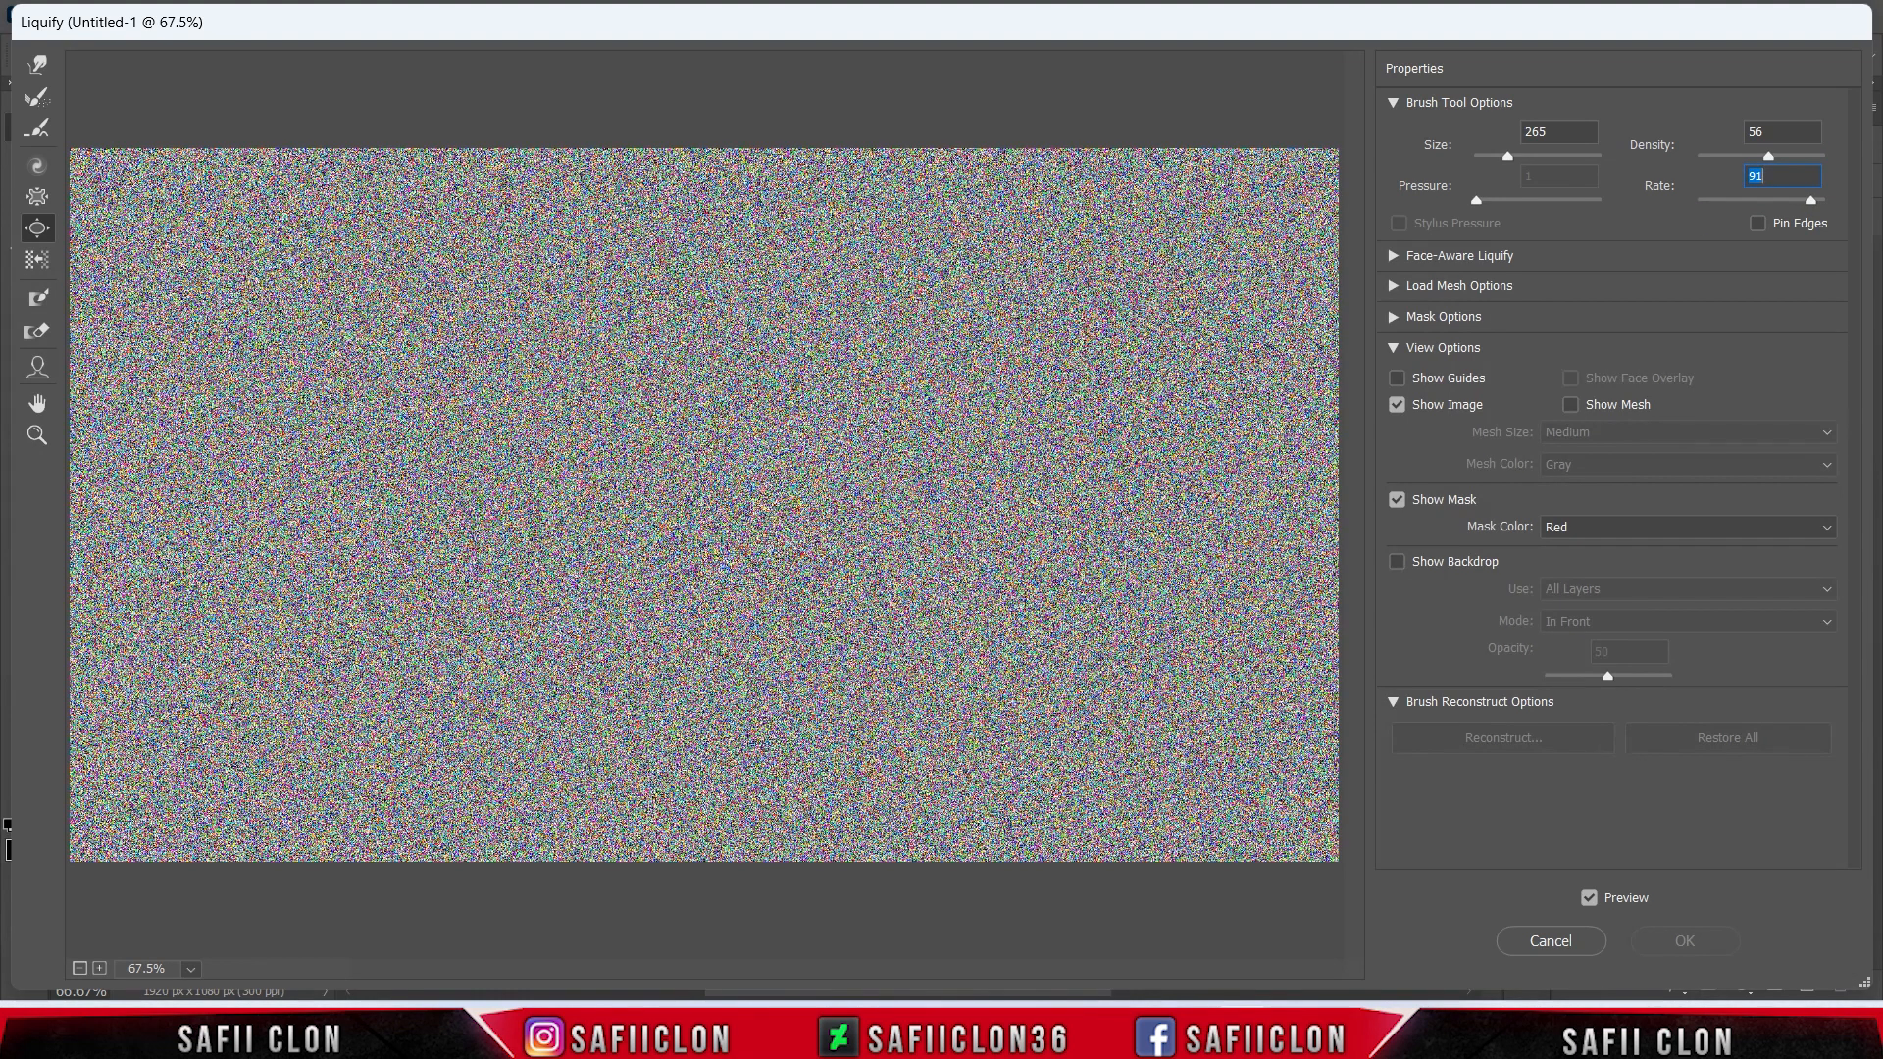
- Bloat four separate round bubbles of varying brush sizes across the noise image and apply the Liquify filter
left_click_drag(250, 308, 250, 309)
key("bracketright")
key("bracketright")
left_click_drag(1088, 376, 1088, 376)
key("bracketleft")
key("bracketleft")
left_click_drag(344, 660, 343, 660)
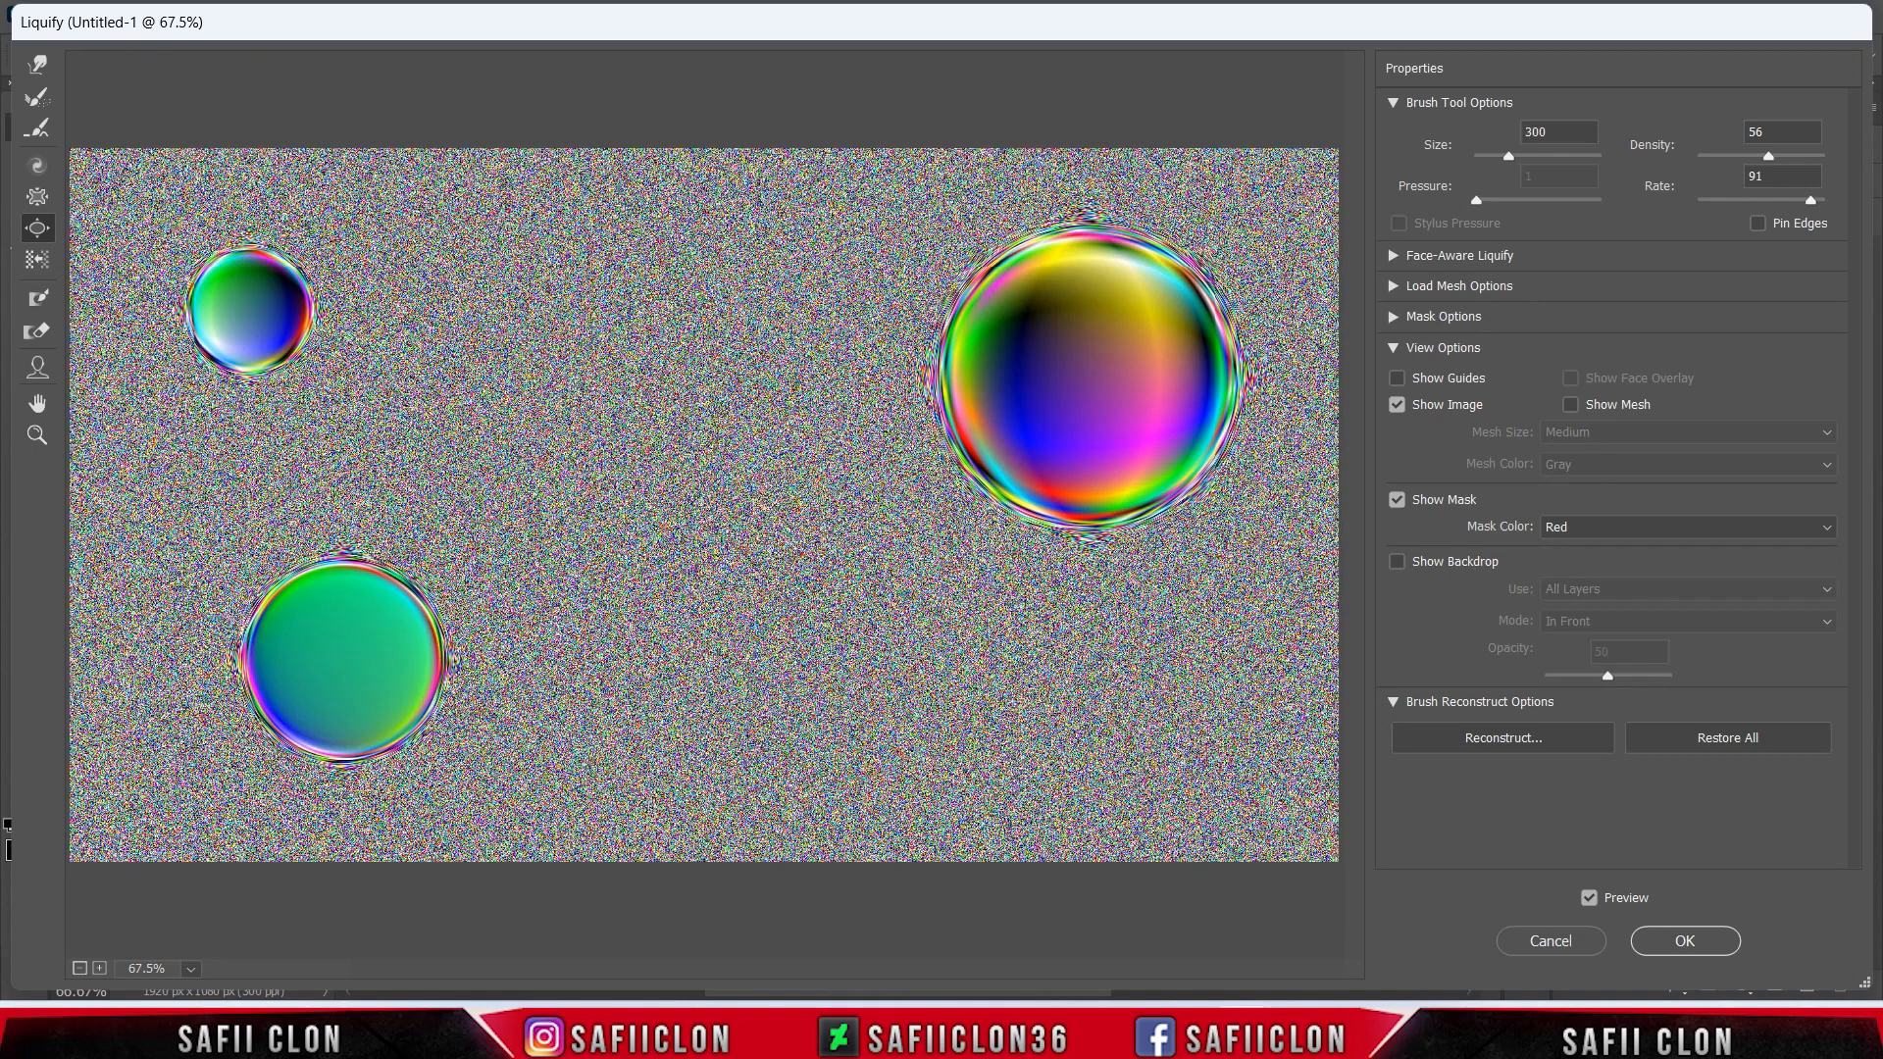
left_click_drag(864, 683, 864, 683)
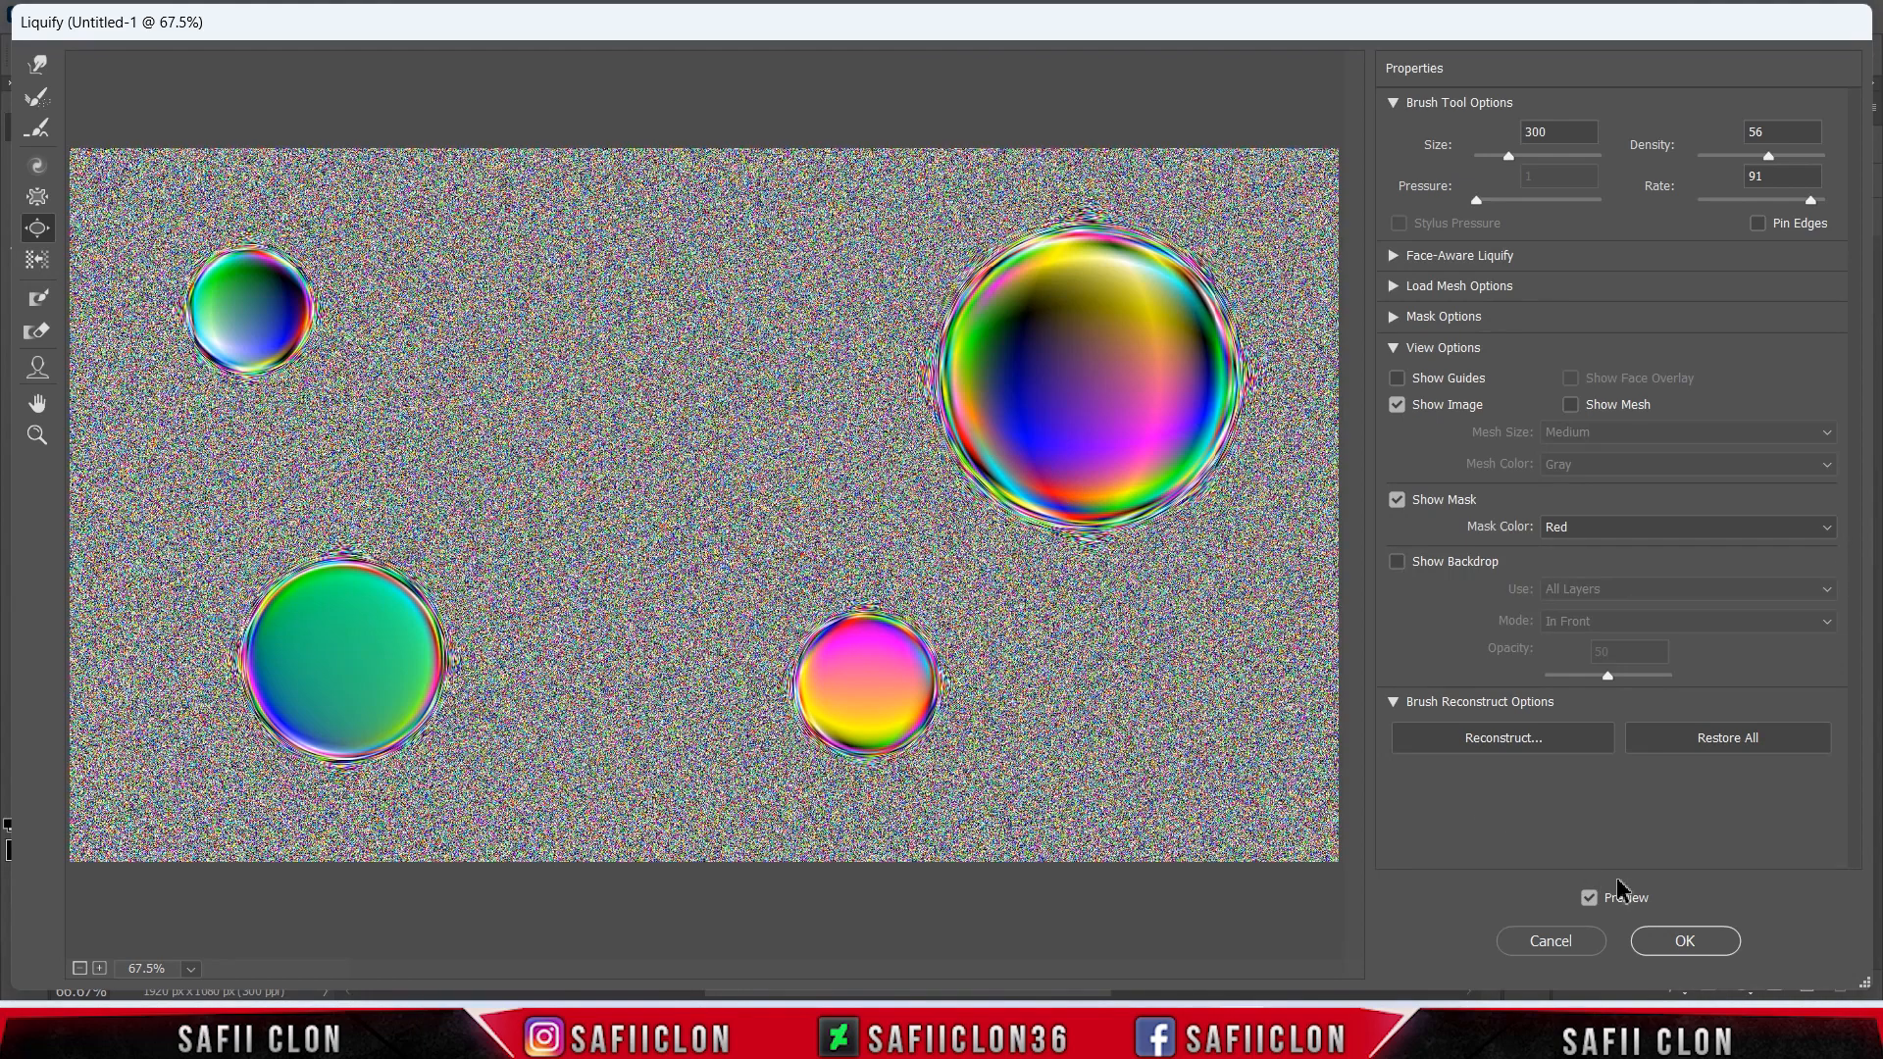
left_click(1684, 940)
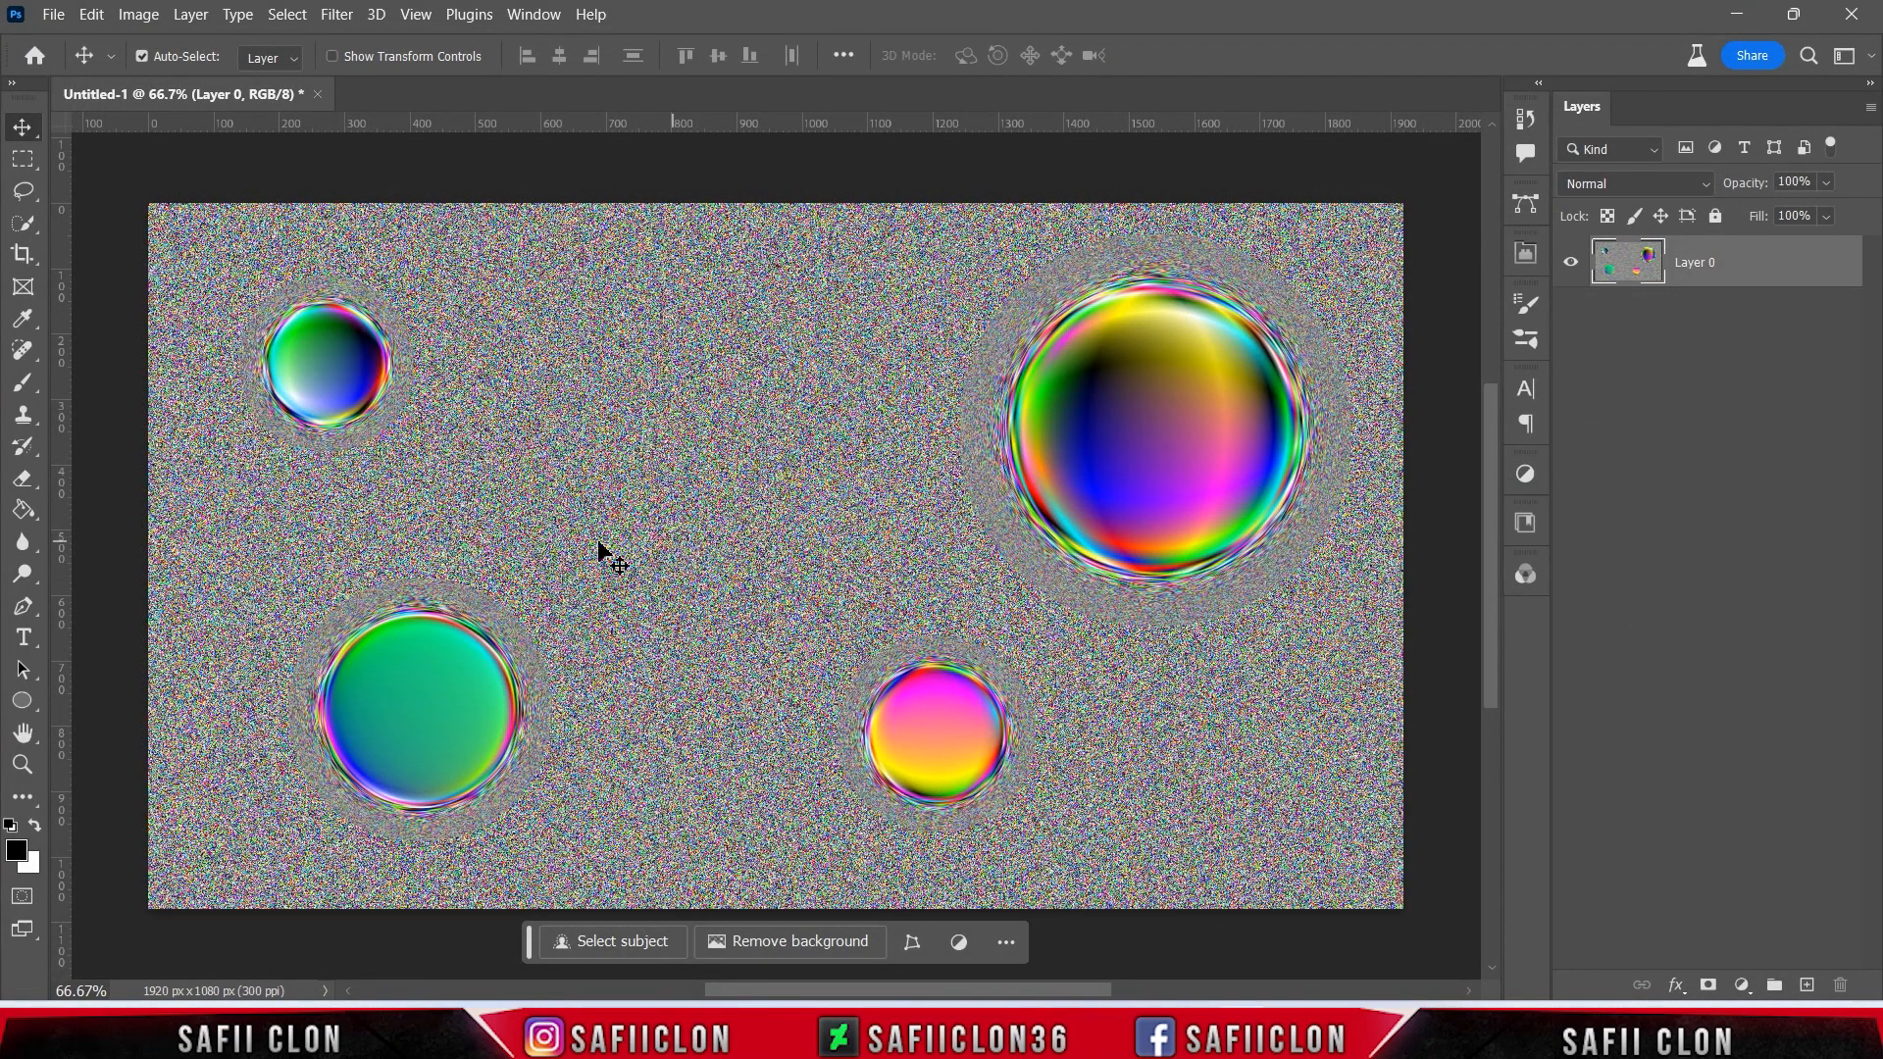
- Set up the Ellipse tool in Shape mode with a white fill and no stroke
left_click(31, 700)
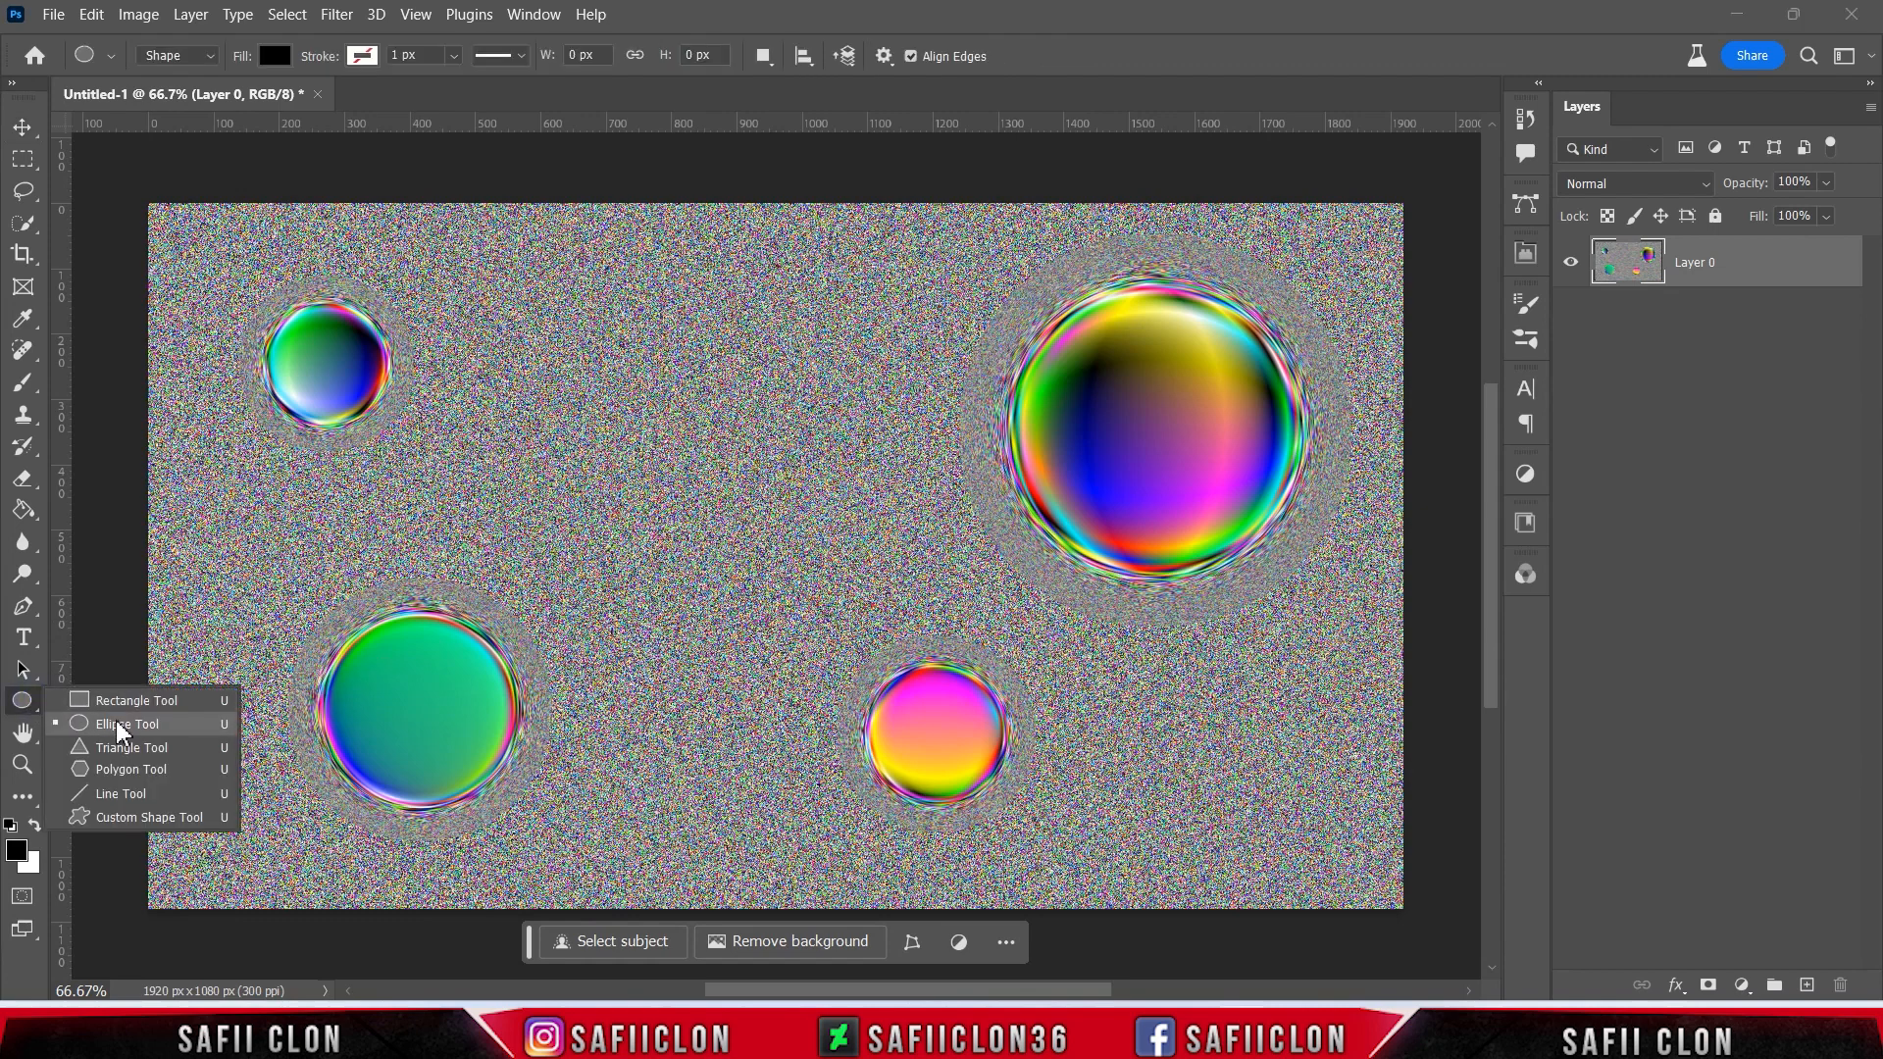
left_click(142, 731)
left_click(204, 56)
left_click(200, 76)
left_click(275, 56)
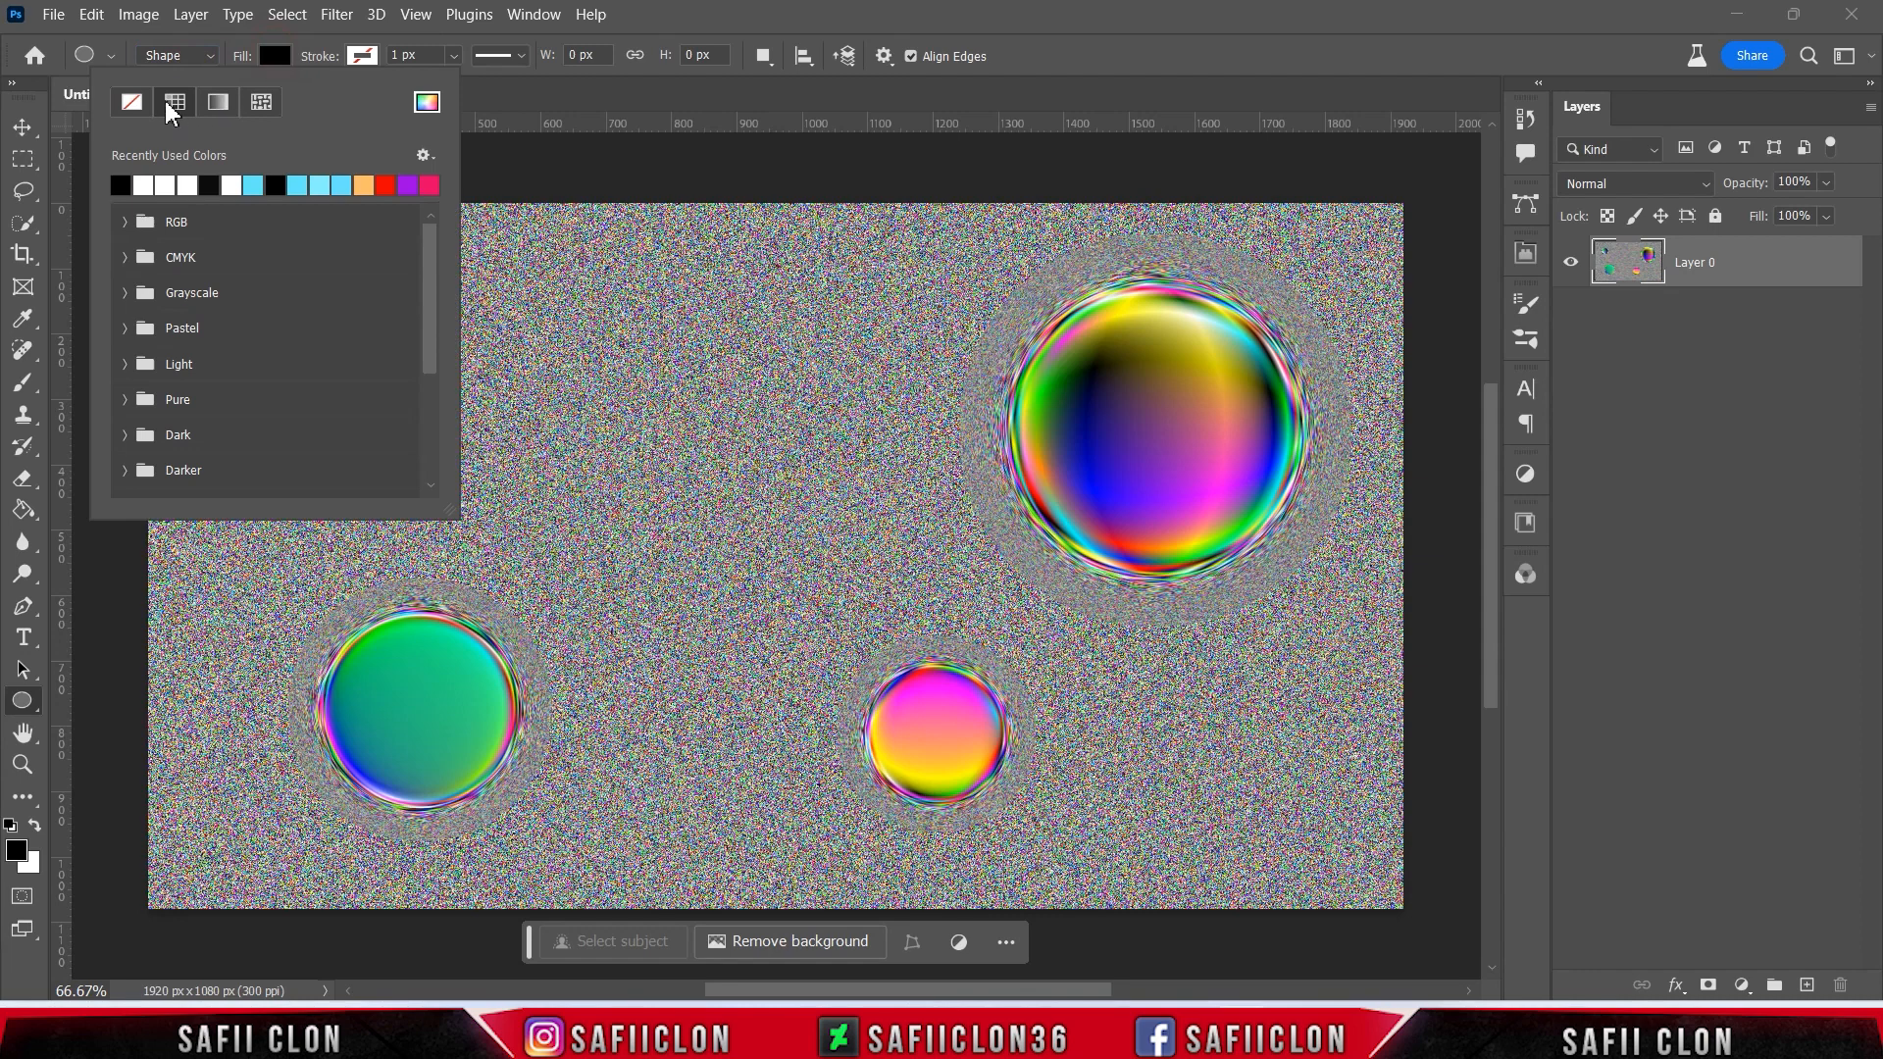
left_click(426, 102)
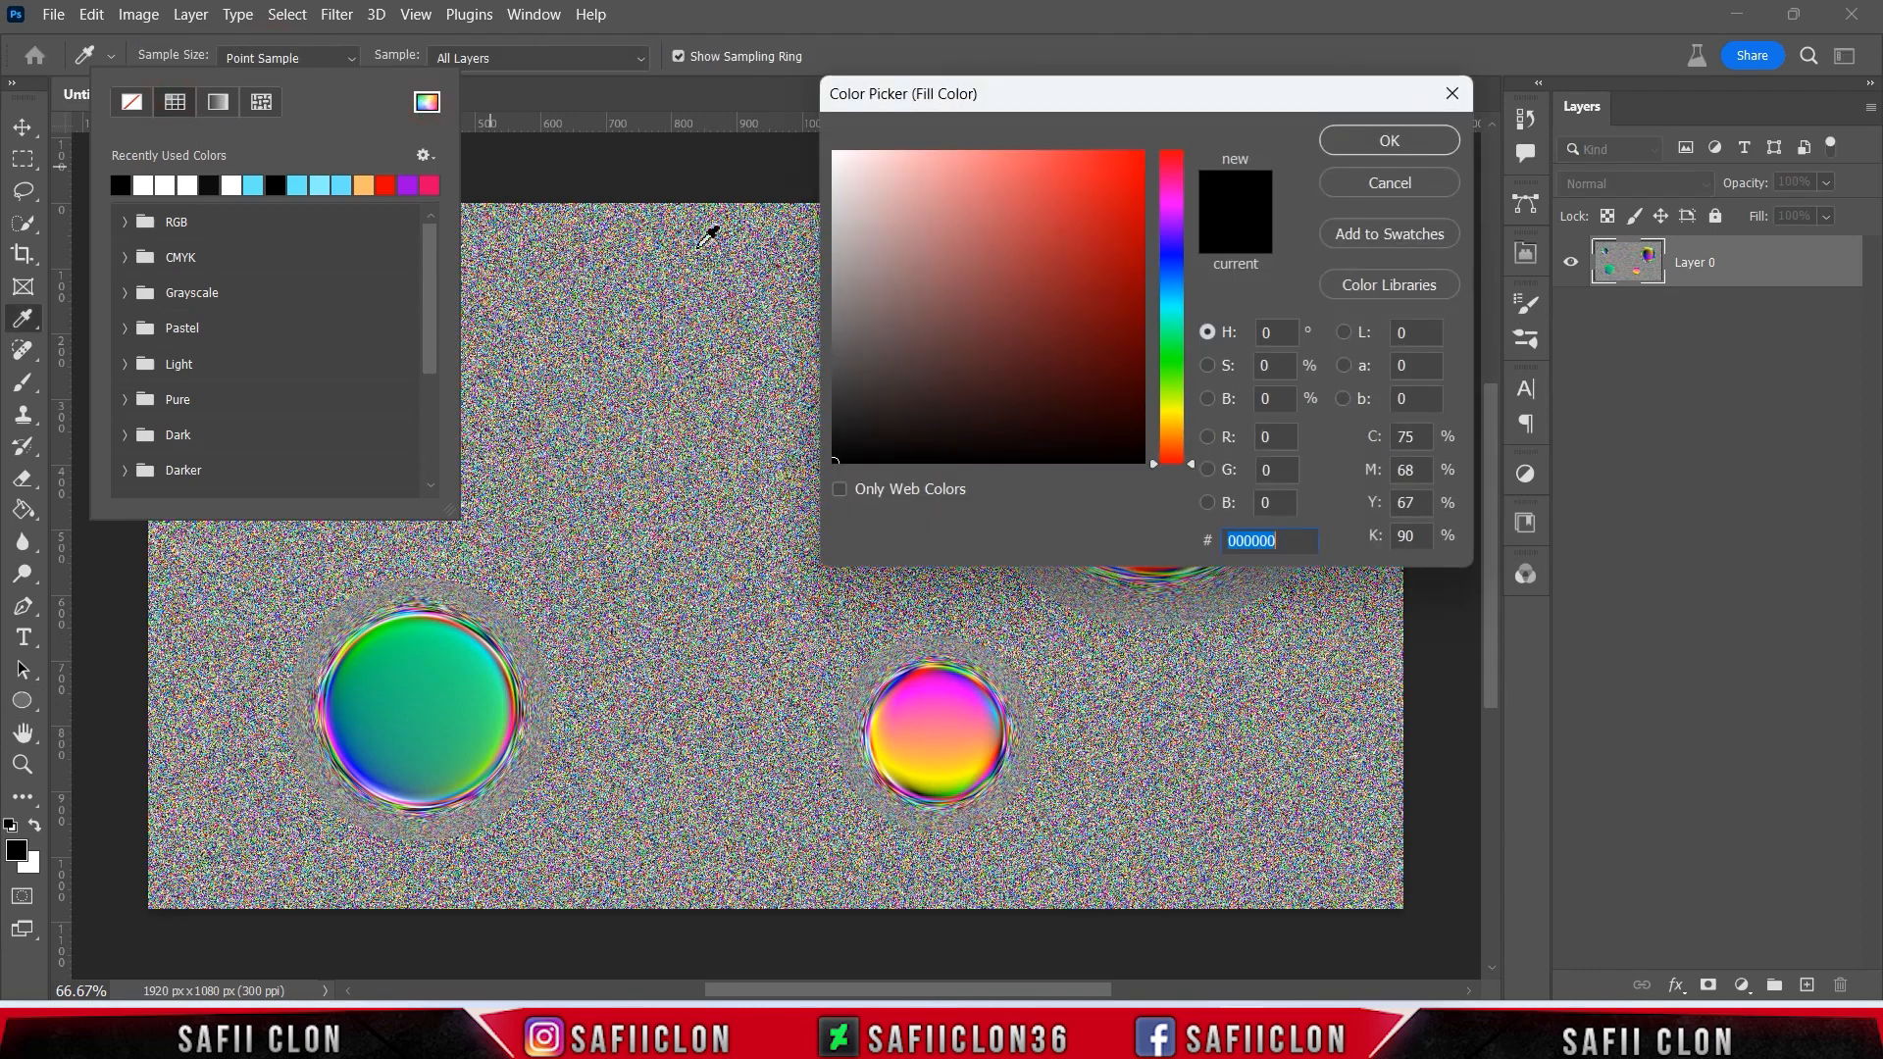
left_click(1389, 140)
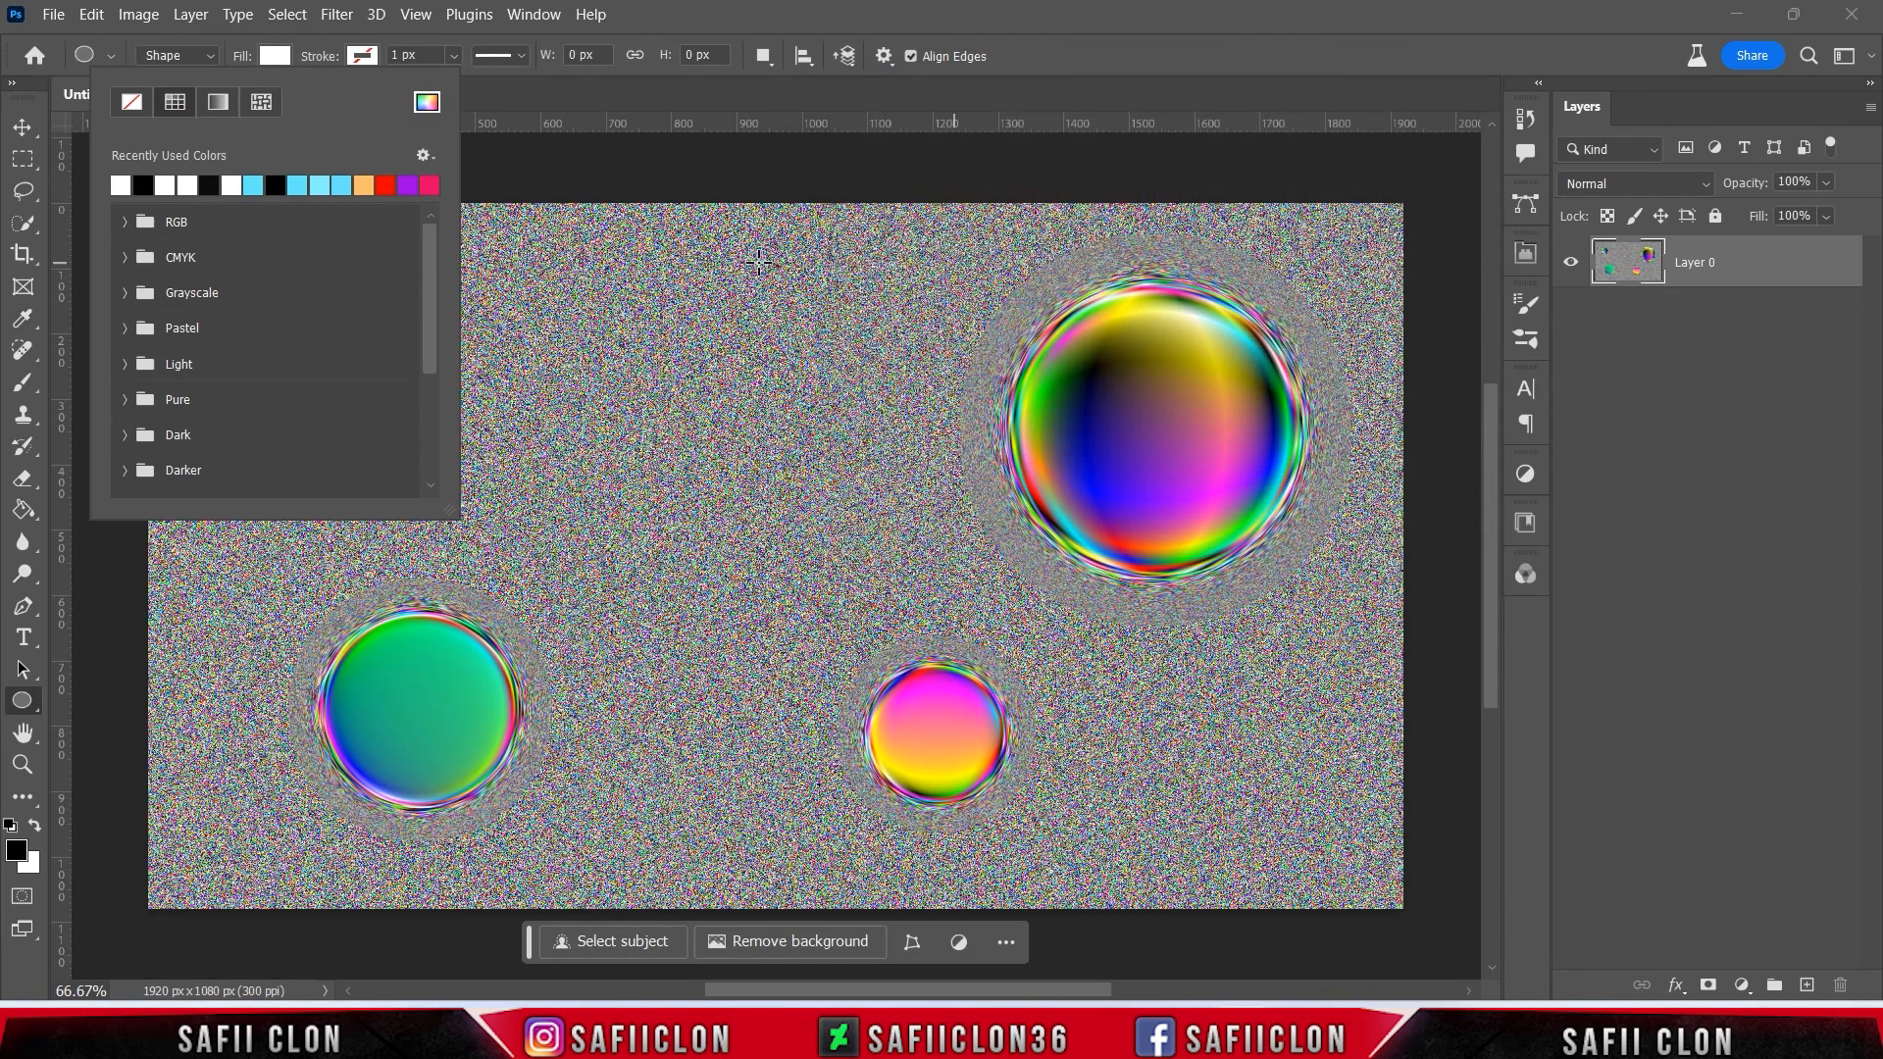
left_click(269, 63)
left_click(362, 56)
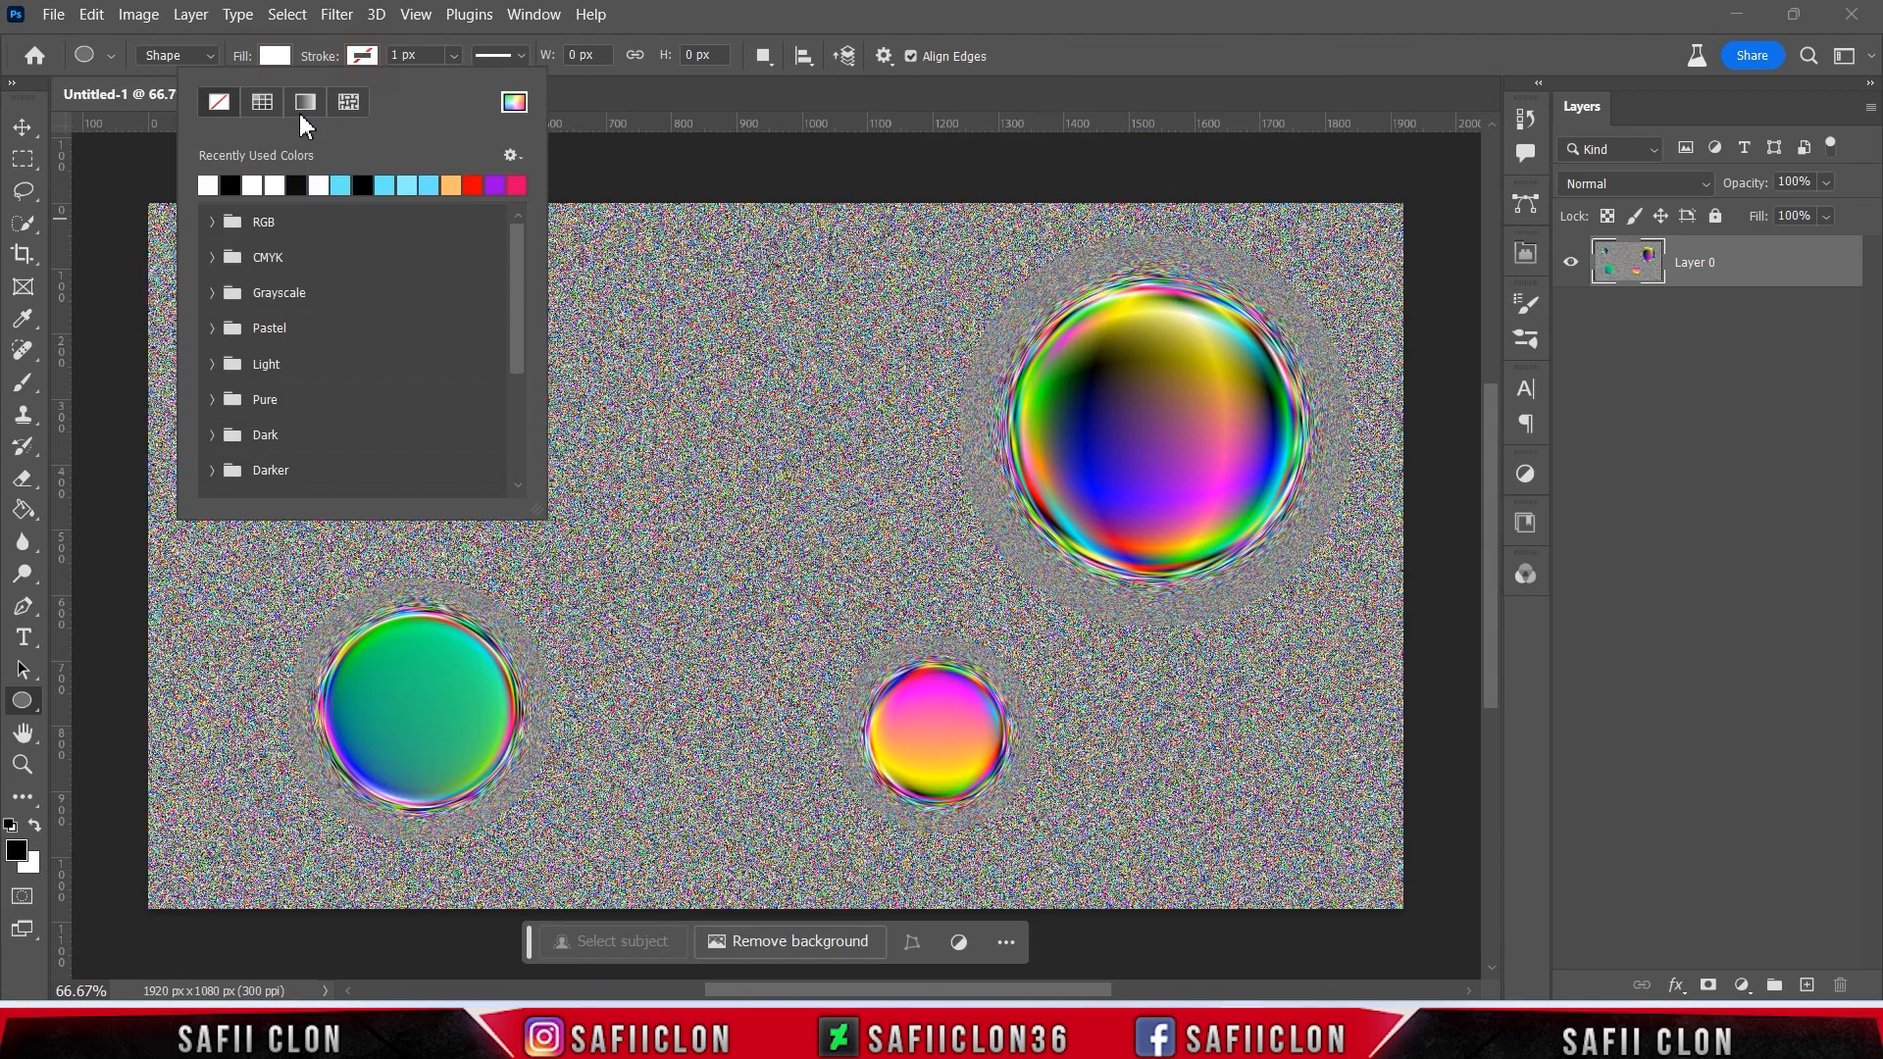
left_click(362, 56)
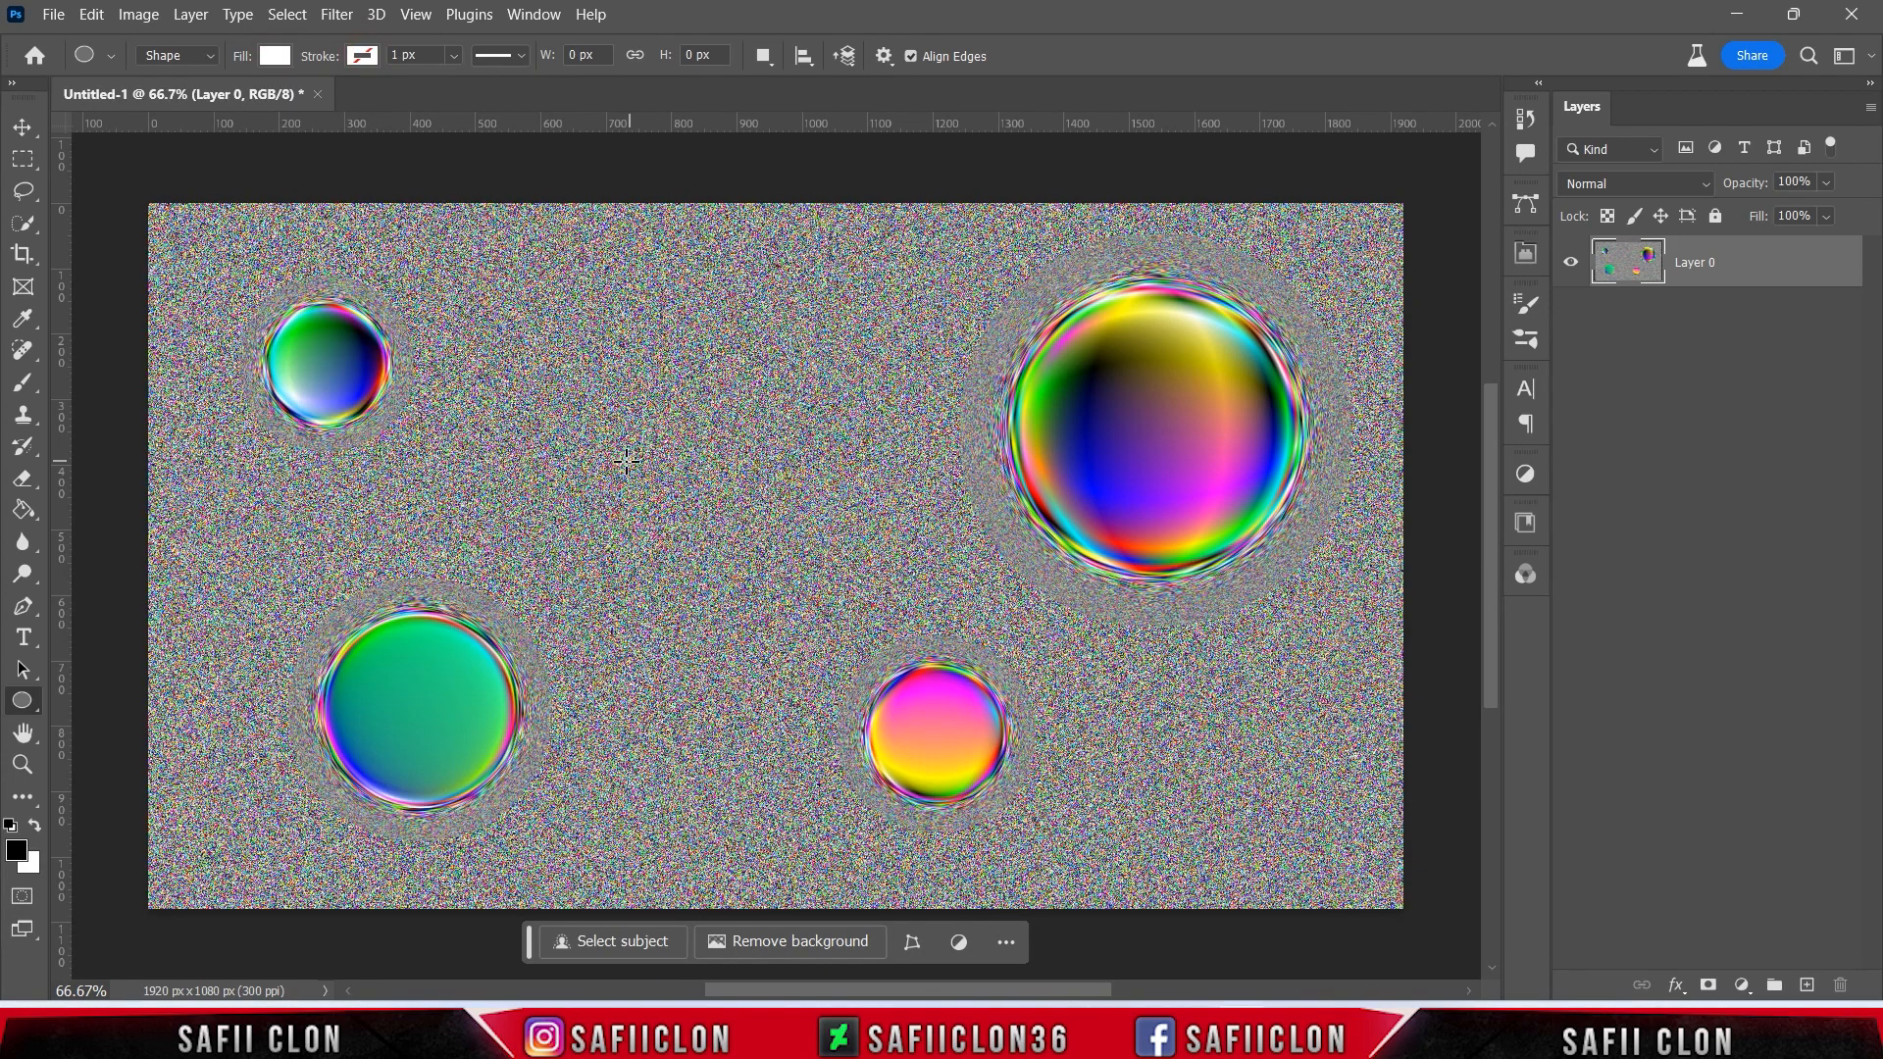
- Draw a white circle about 219 px in diameter over the green bubble
key("ctrl+1")
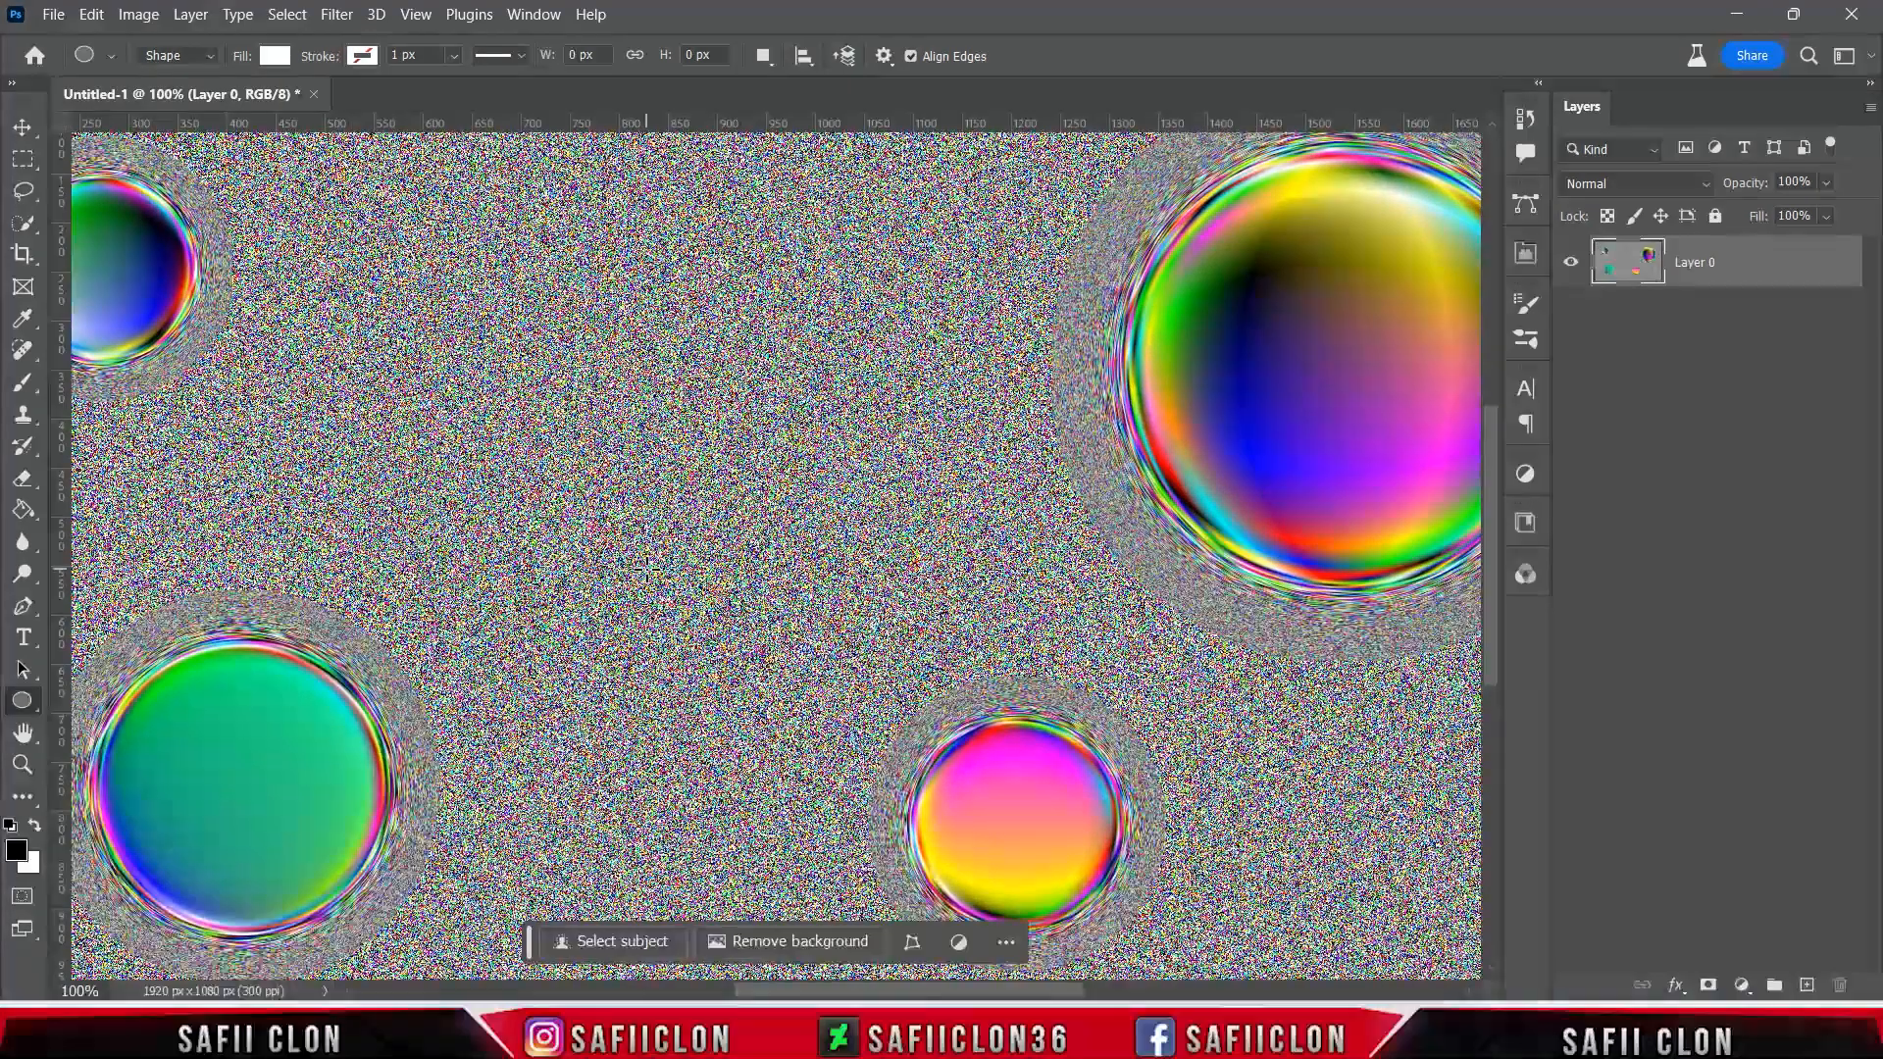
left_click_drag(886, 990, 771, 987)
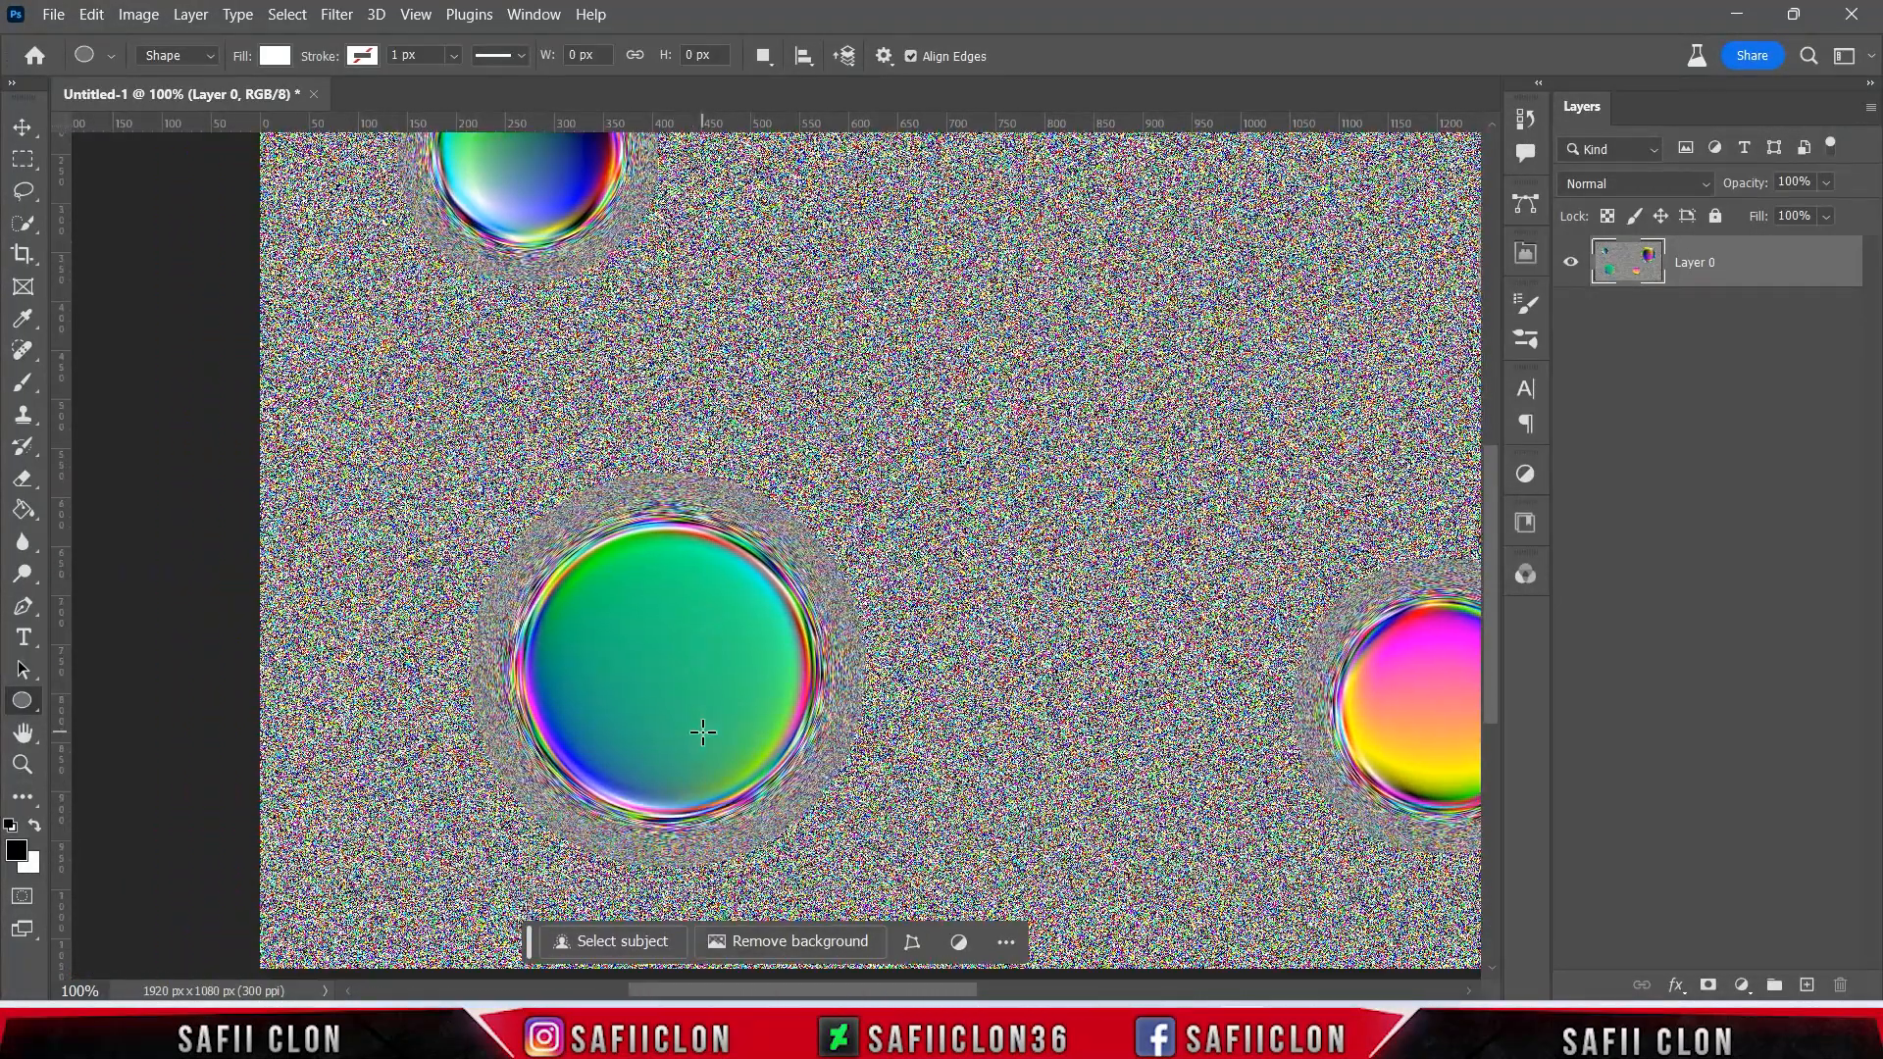
left_click_drag(577, 581, 791, 793)
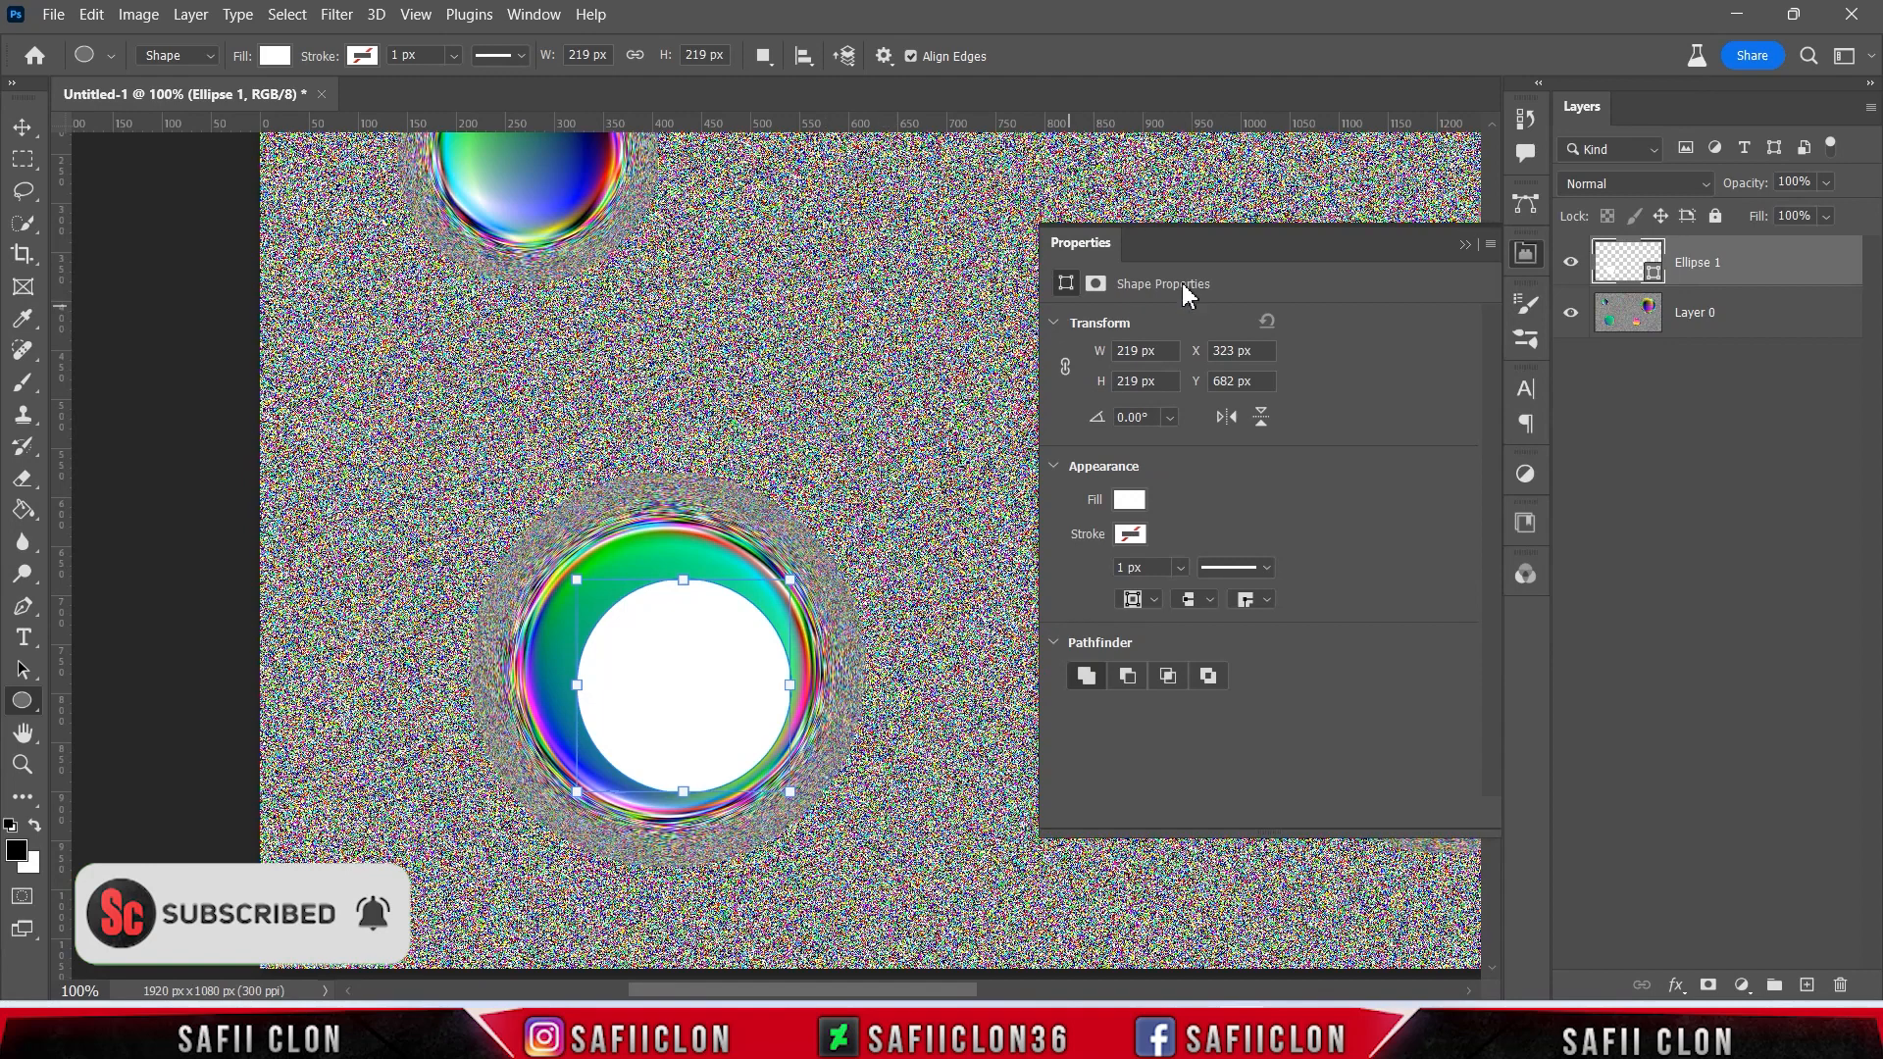
left_click(1465, 245)
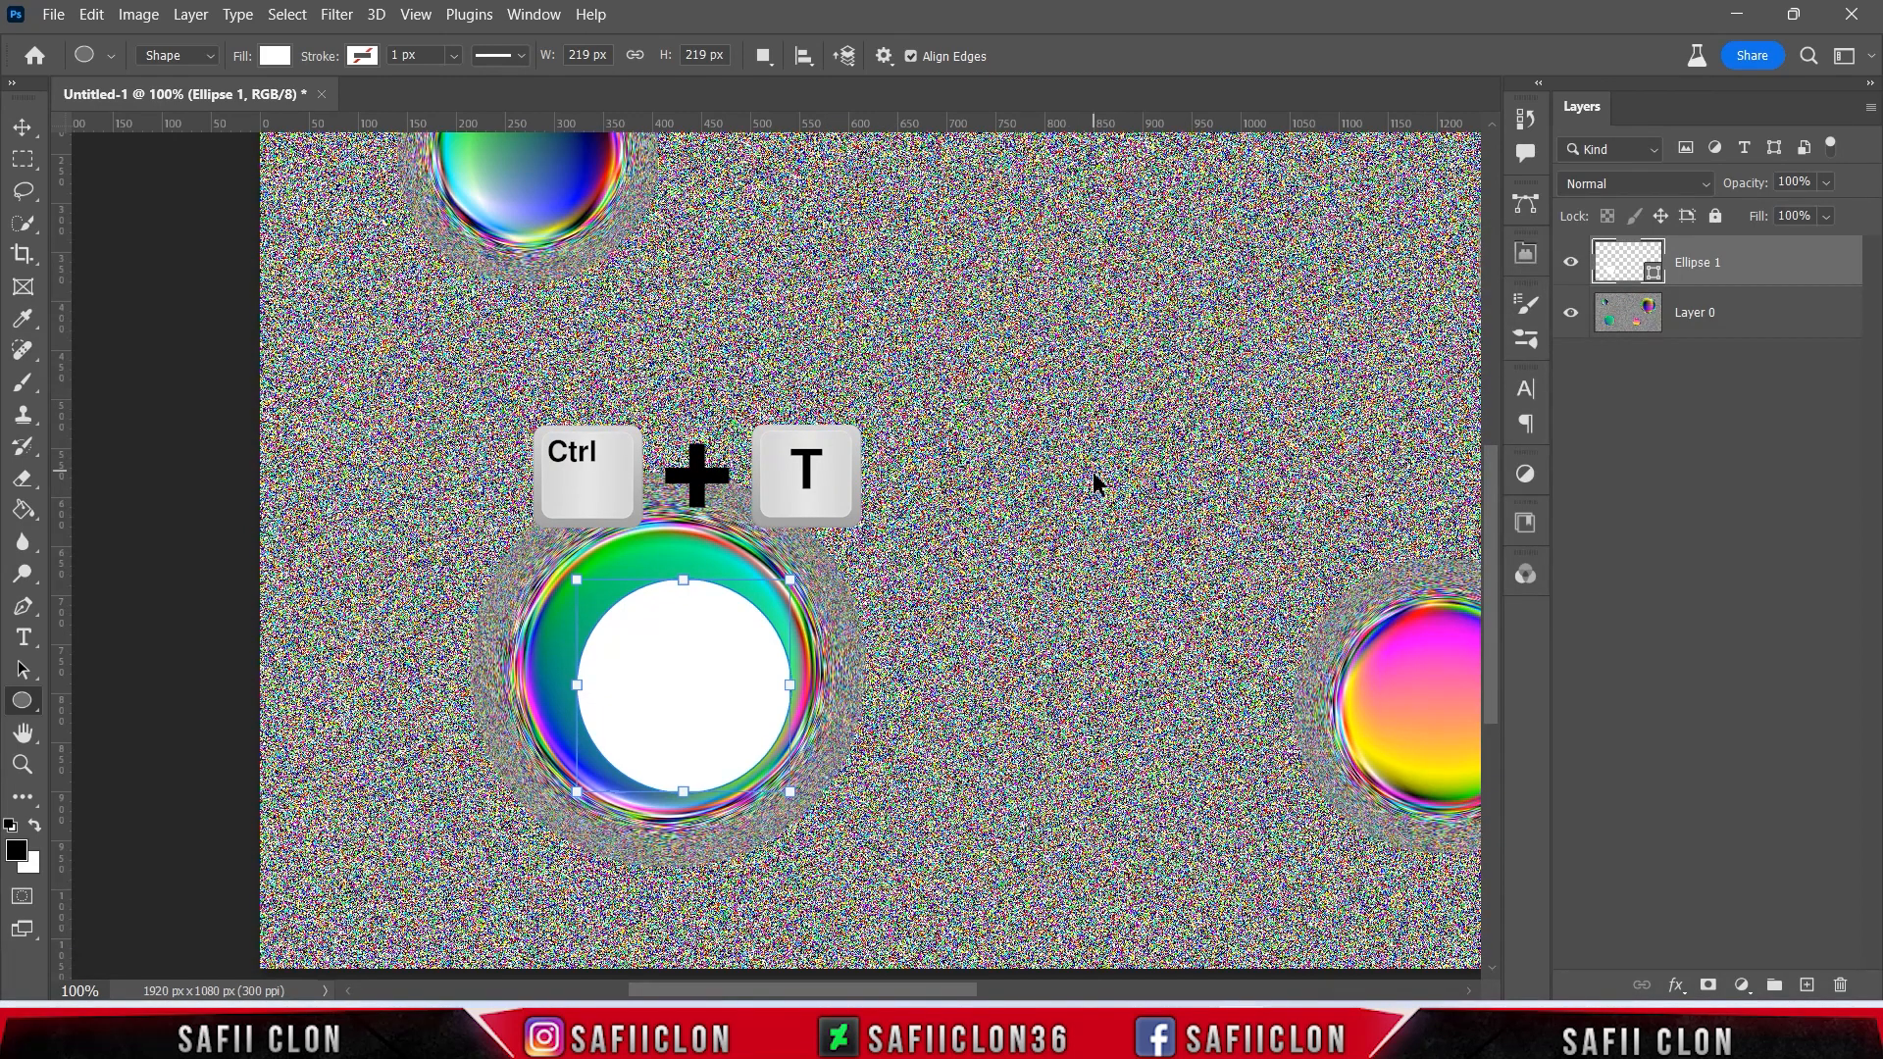
- Move and enlarge the white circle to about 286 px so it covers the green bubble
key("ctrl+t")
left_click_drag(727, 669, 706, 646)
left_click_drag(775, 555, 799, 555)
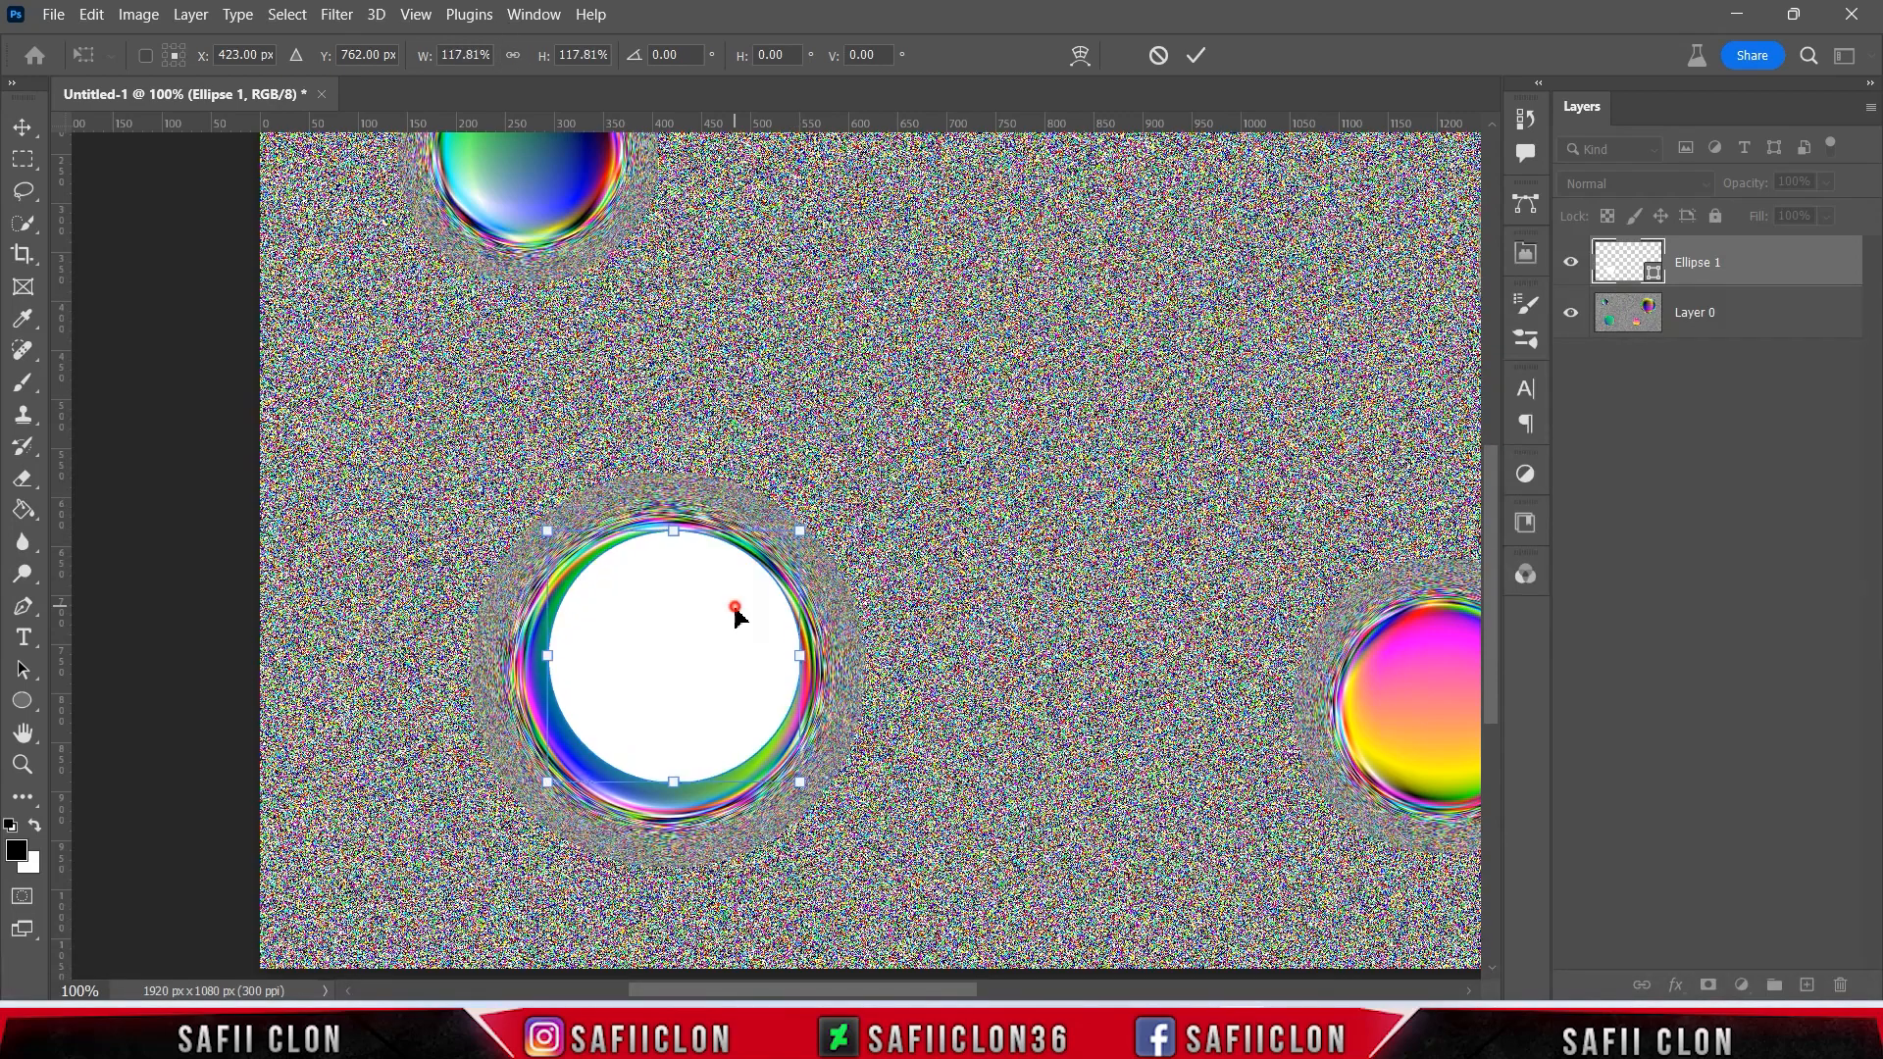
mouse_move(787, 543)
left_mouse_down()
mouse_move(814, 554)
mouse_move(808, 530)
left_mouse_up()
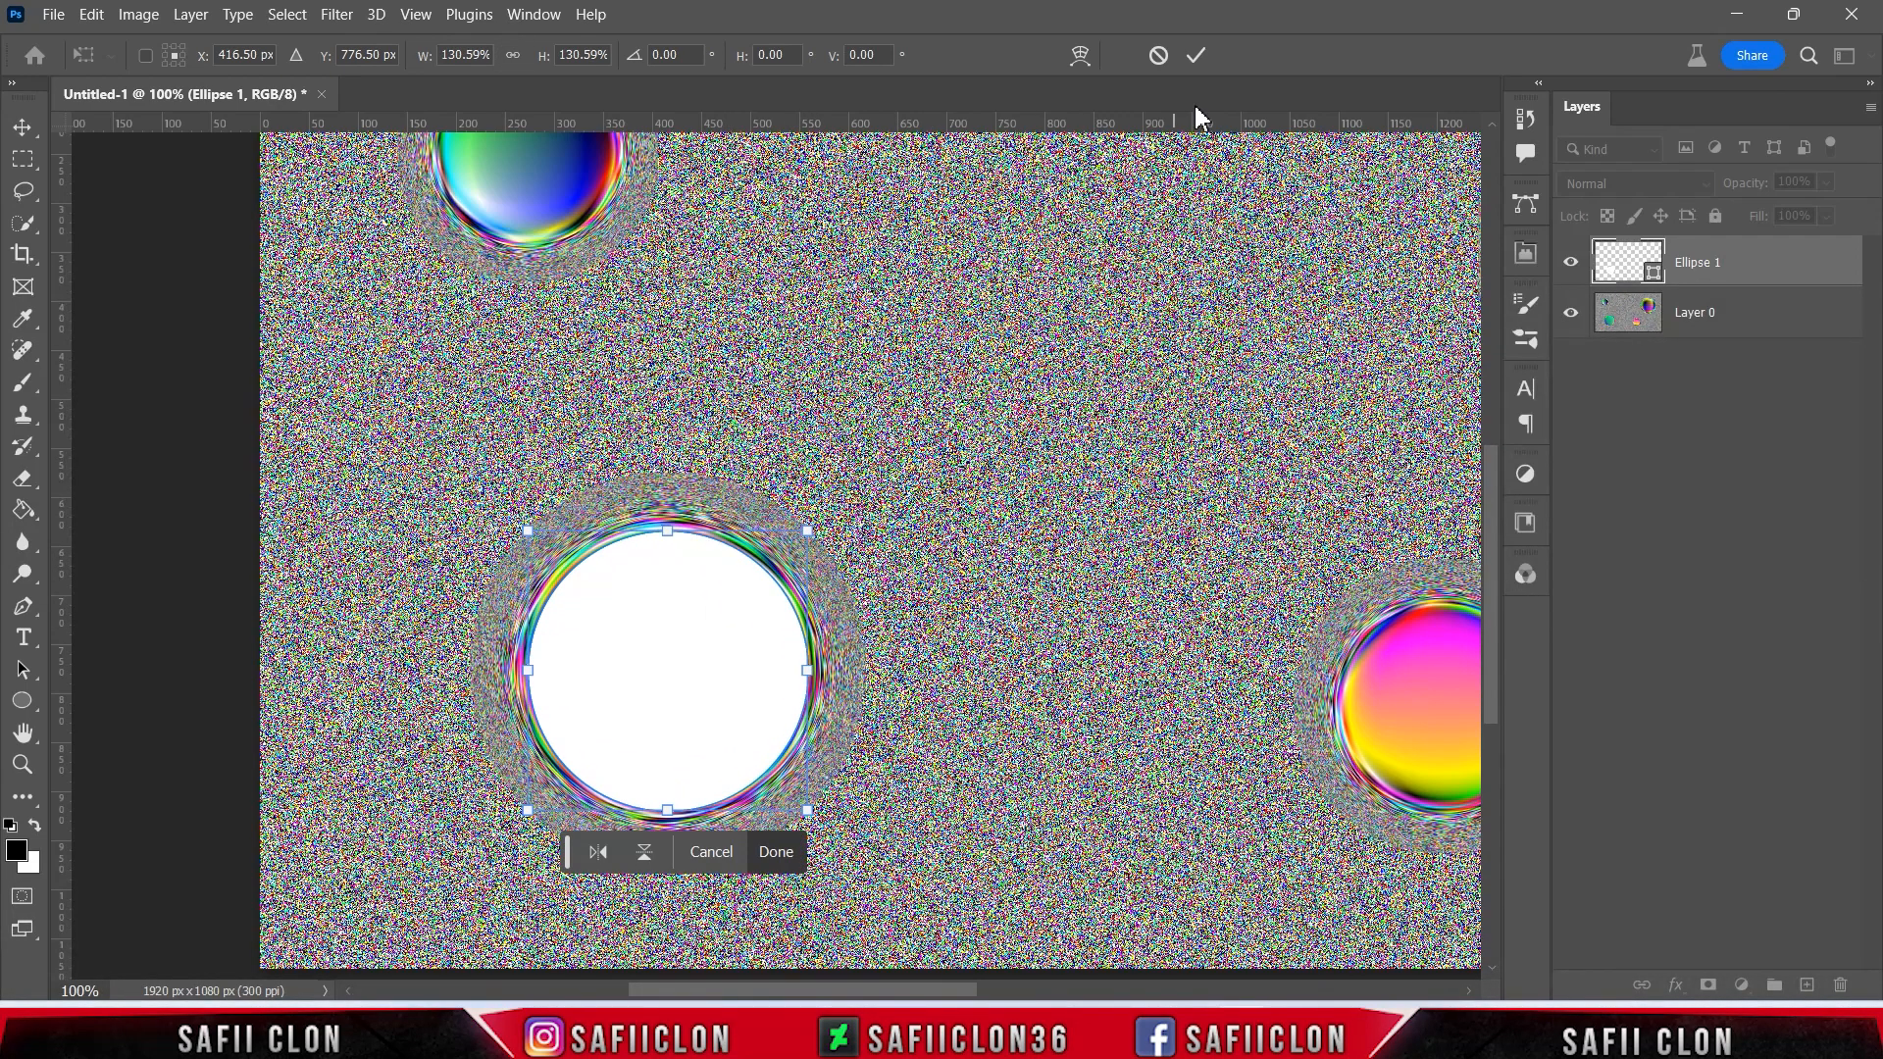
left_click(1196, 57)
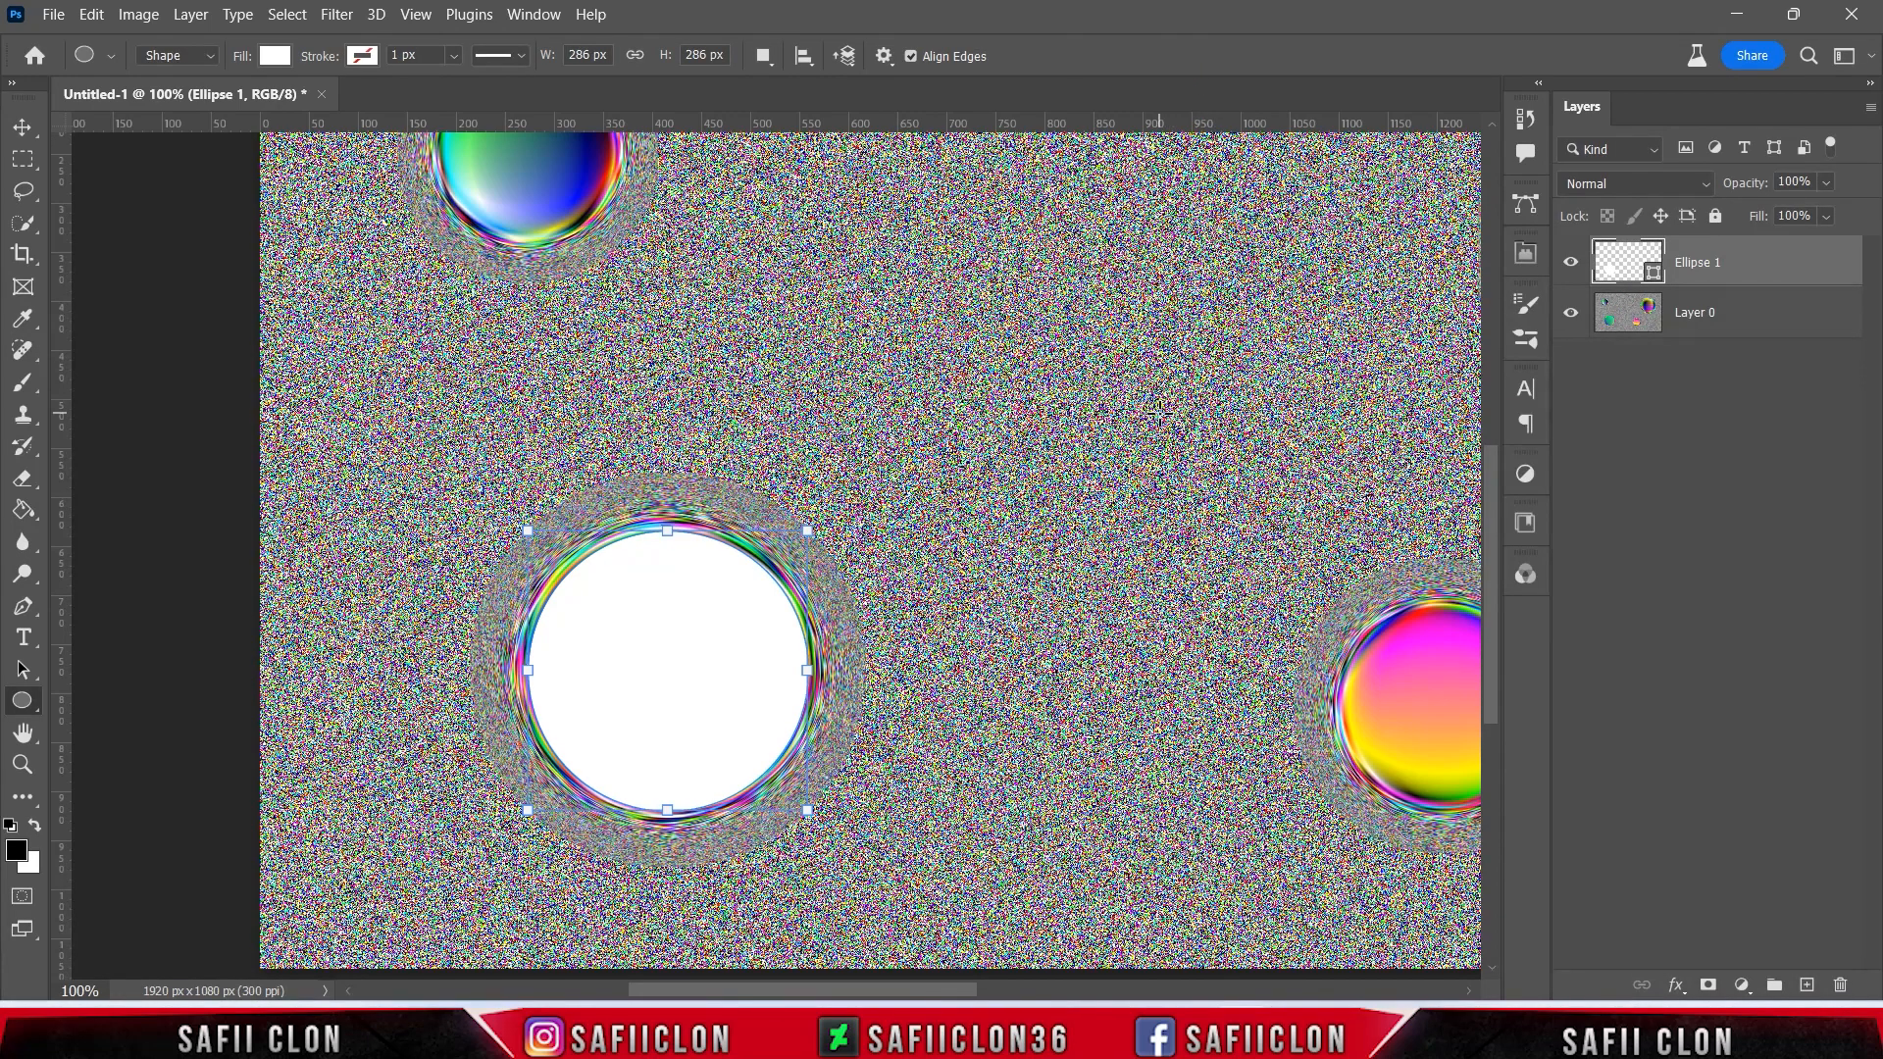
- Load the white circle's outline as a selection and copy that area of Layer 0 to a new layer
left_click(1619, 265, "ctrl")
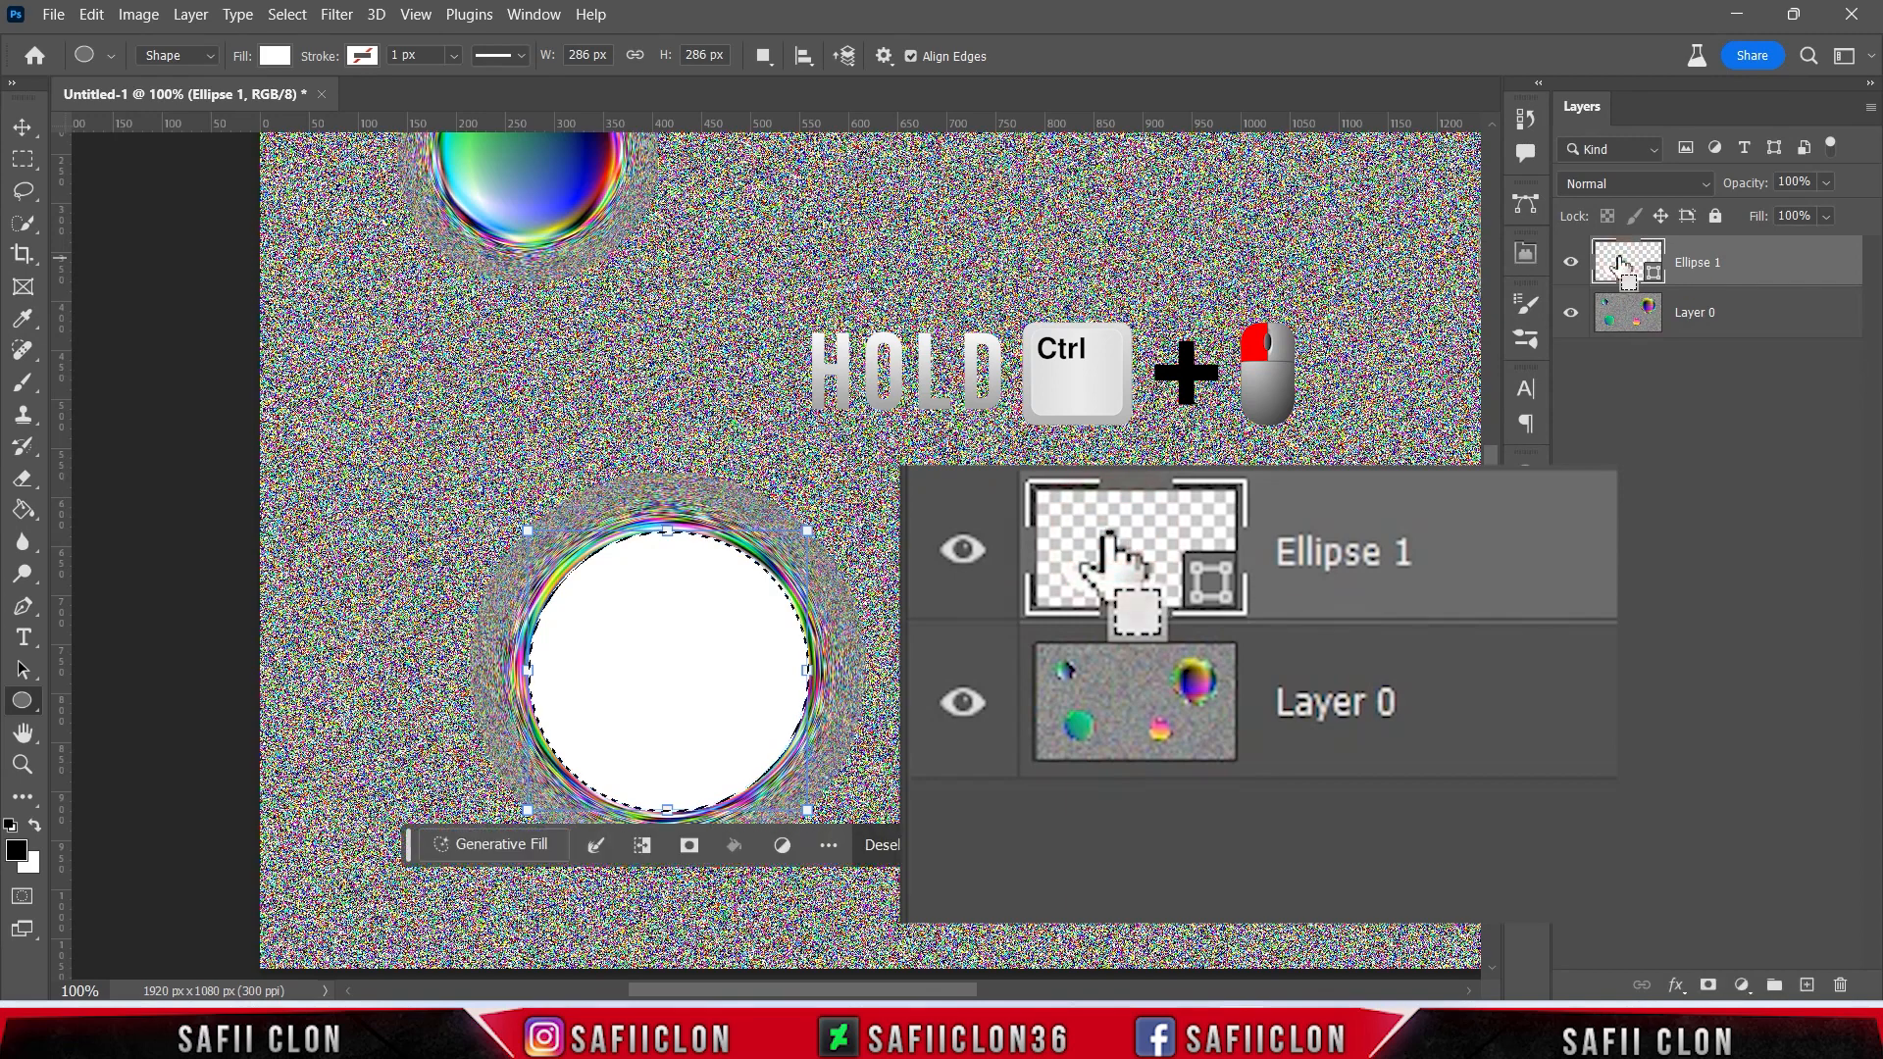
left_click(1752, 325)
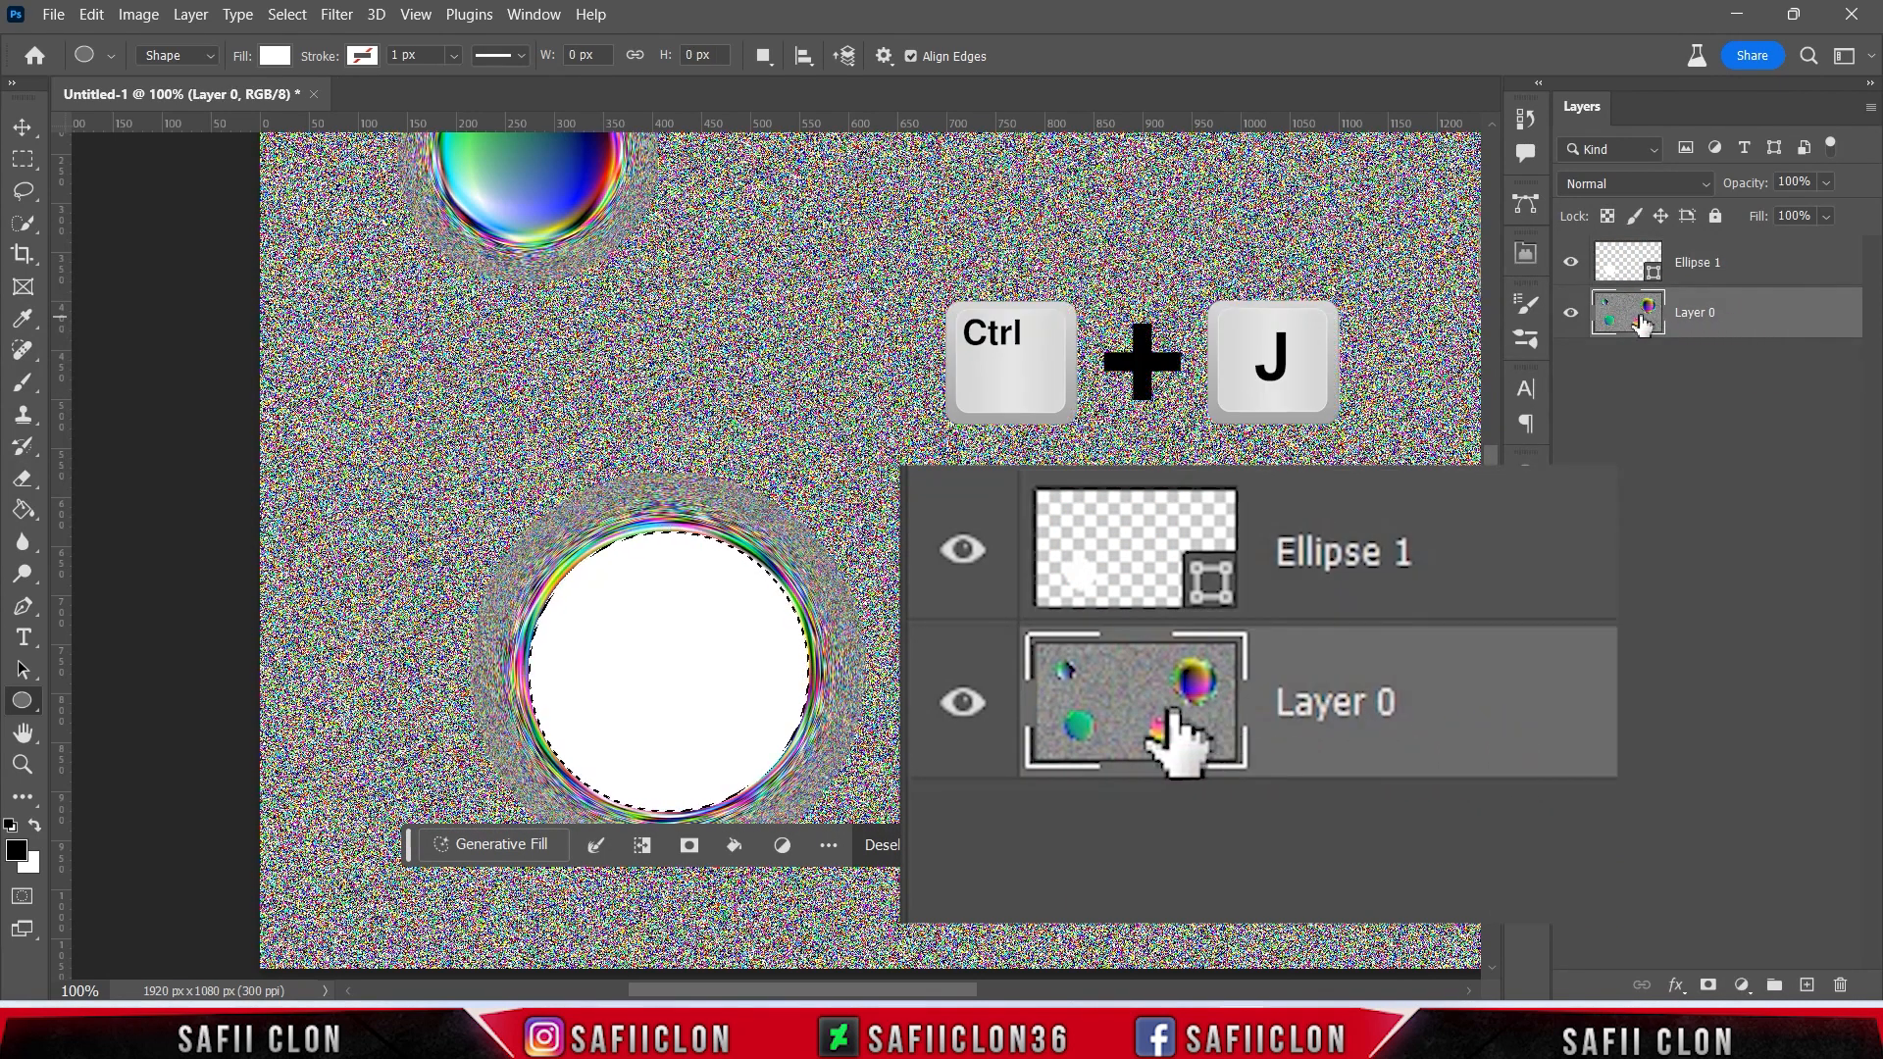
key("ctrl+j")
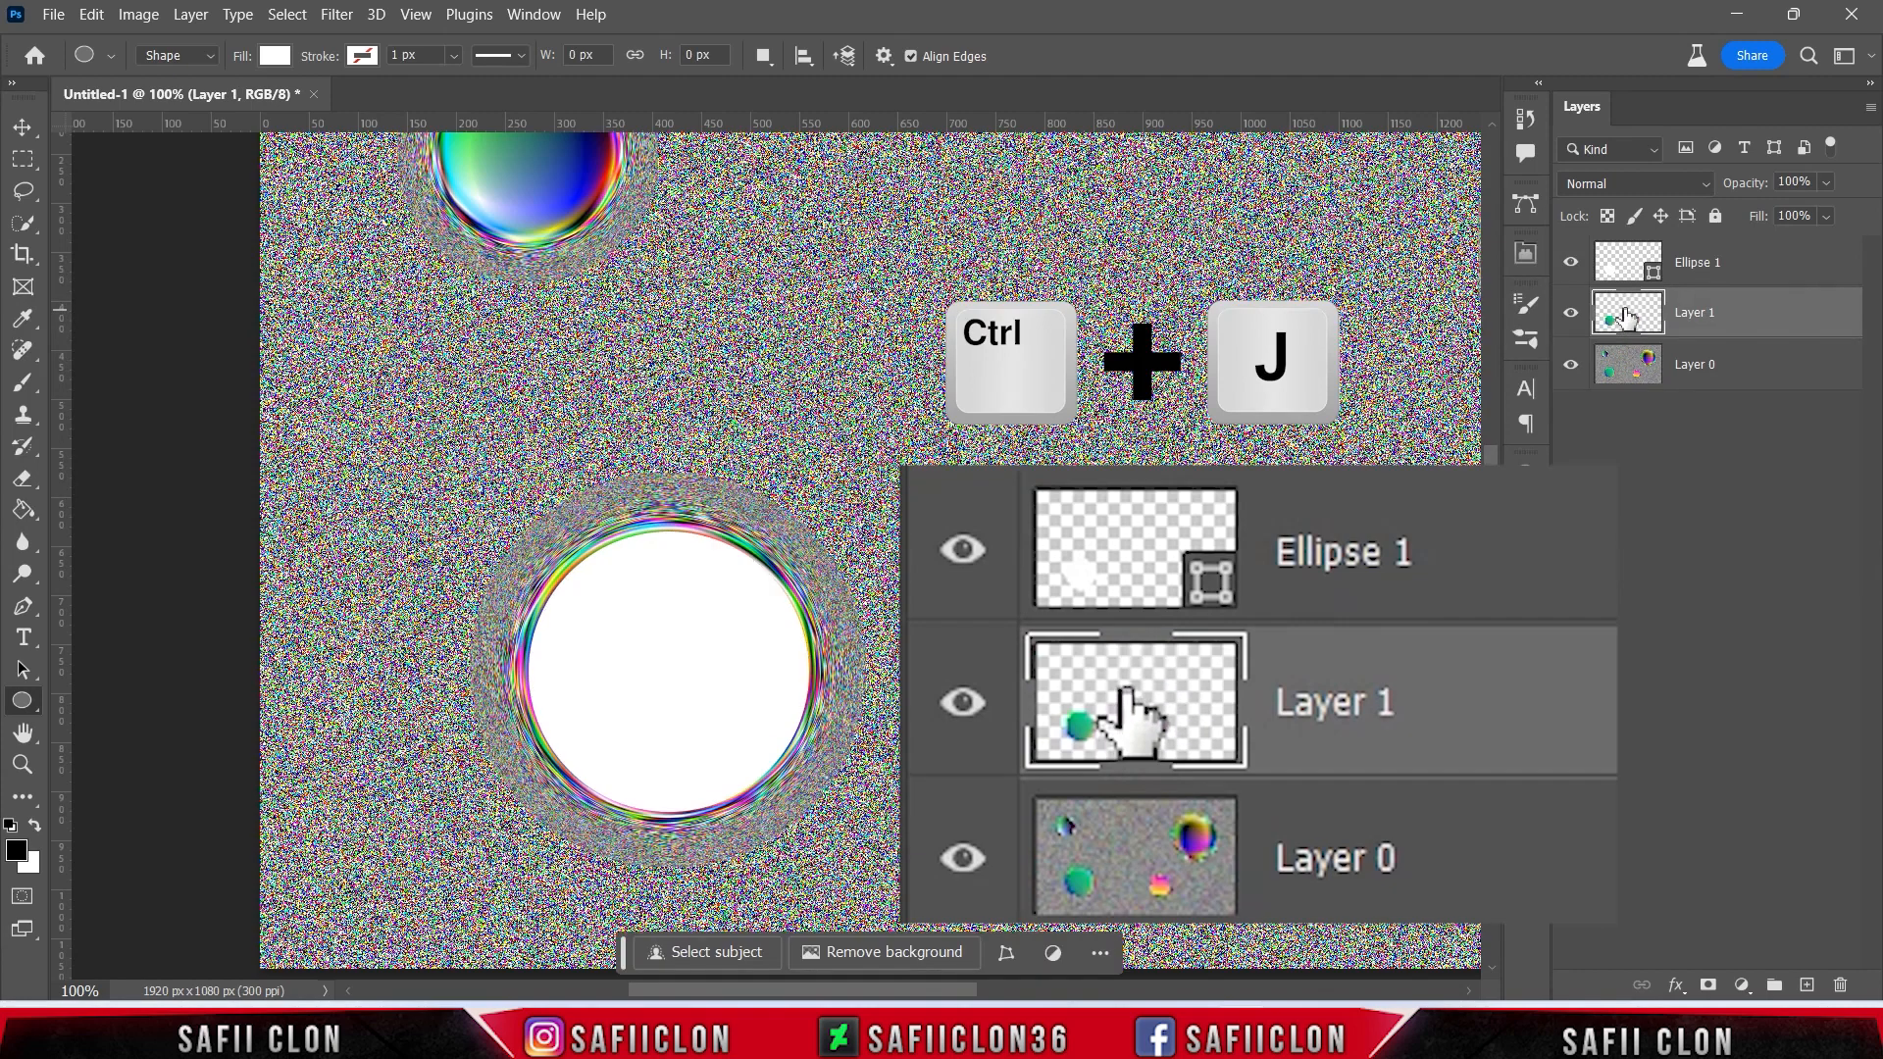
- Check the extracted green bubble by temporarily hiding Ellipse 1 and Layer 0 and toggling the copied layer's visibility
left_click(1570, 364)
left_click(1570, 262)
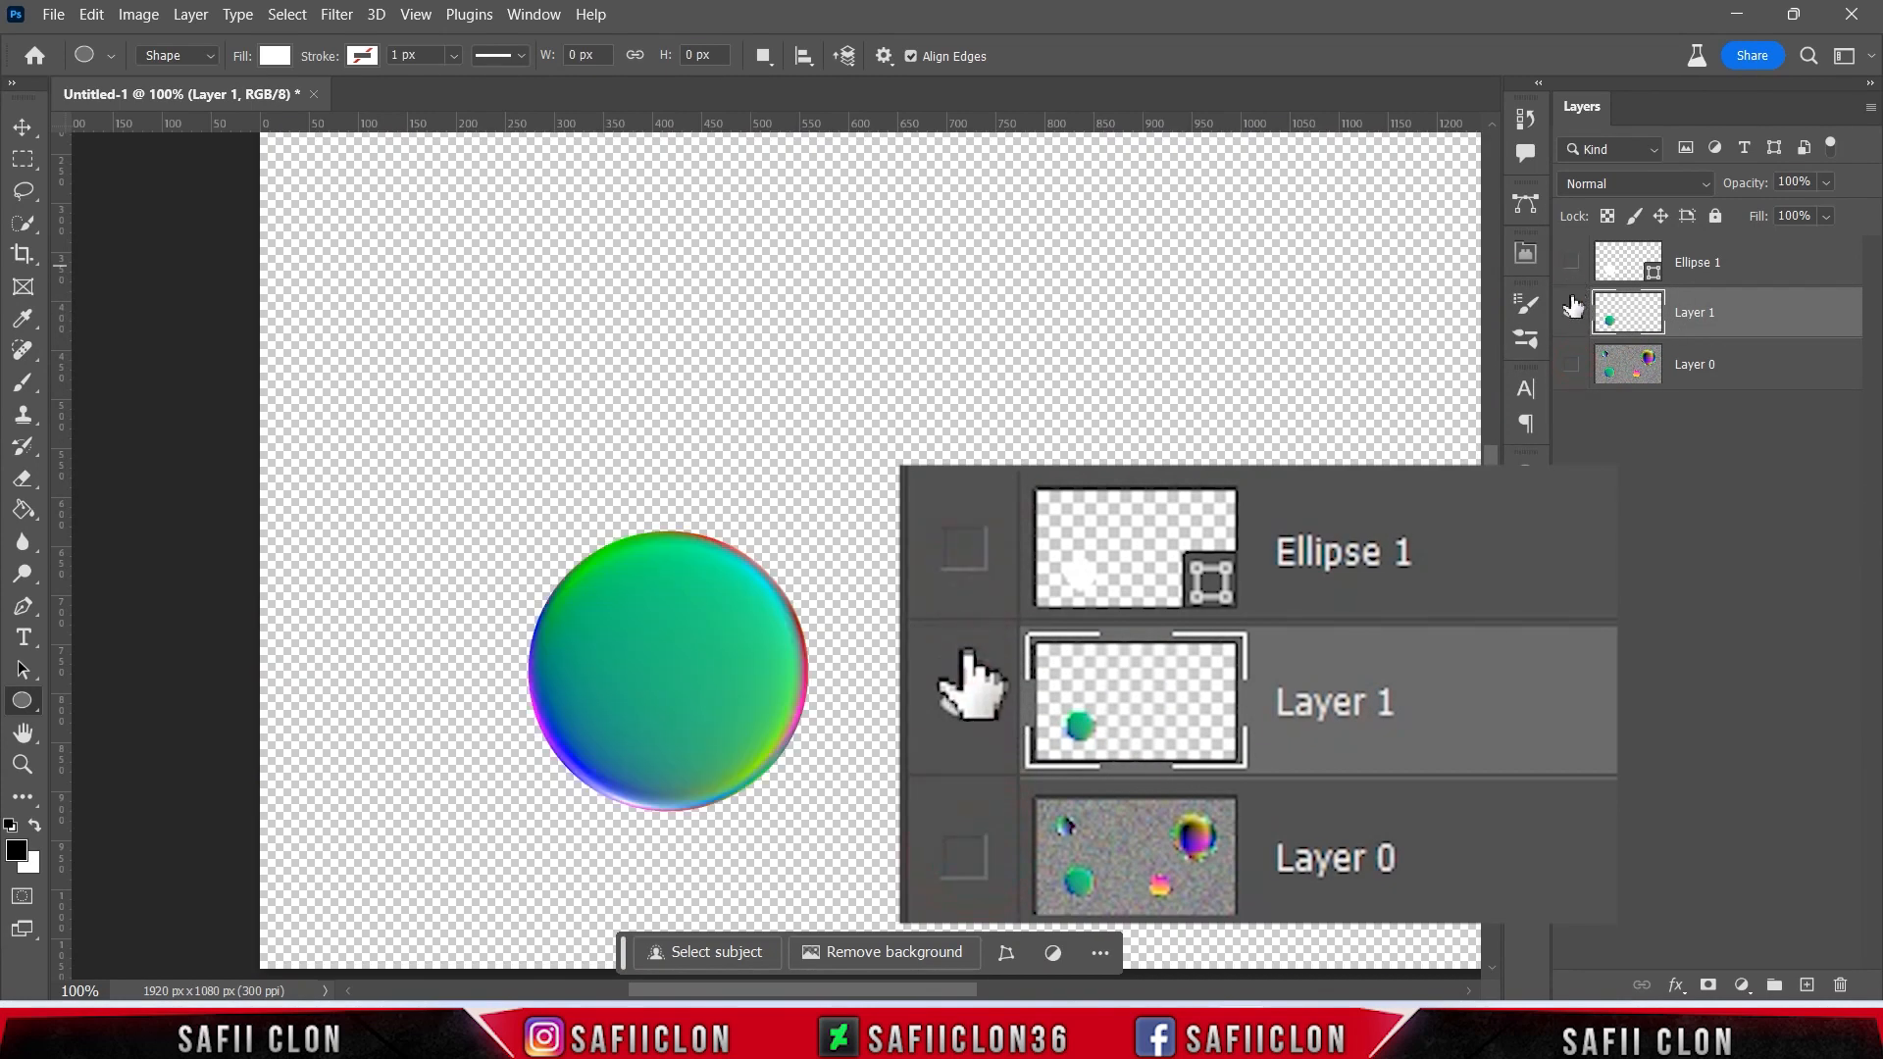
left_click(1571, 314)
left_click(1571, 313)
left_click(1571, 314)
left_click(1571, 314)
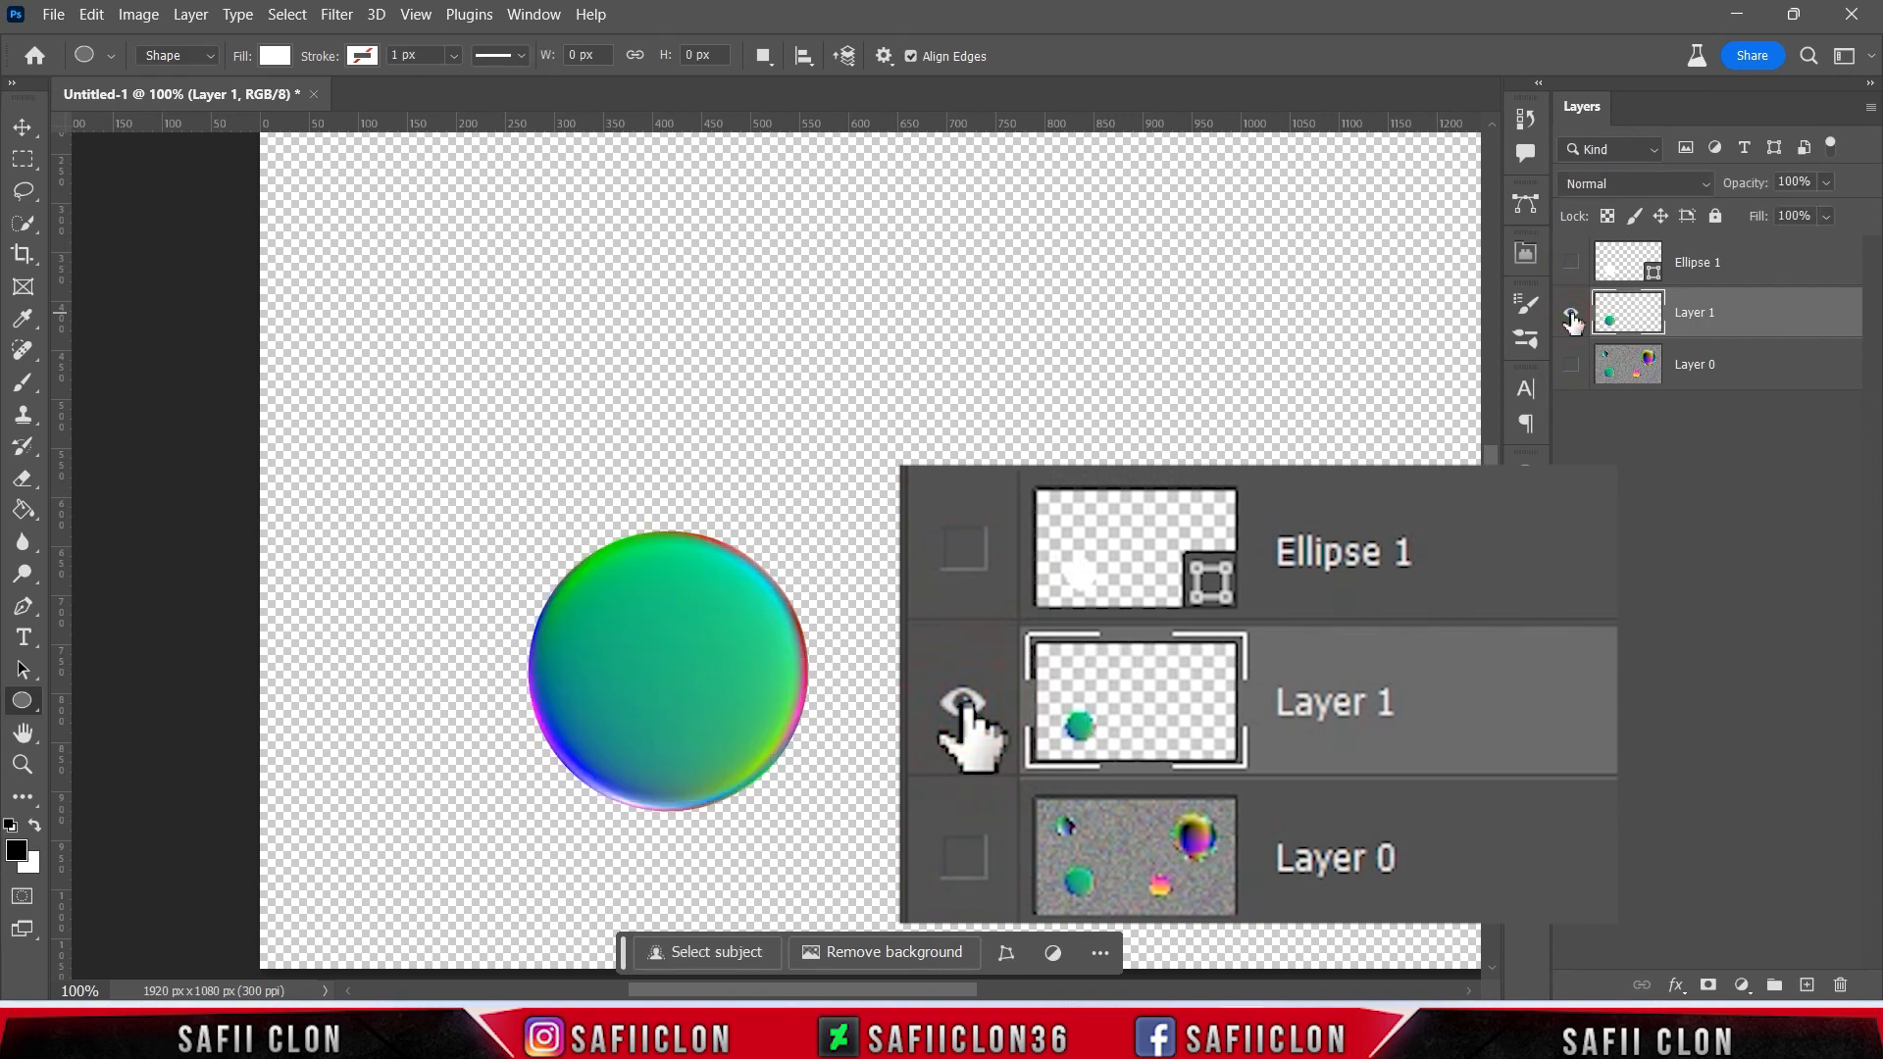
left_click(1574, 365)
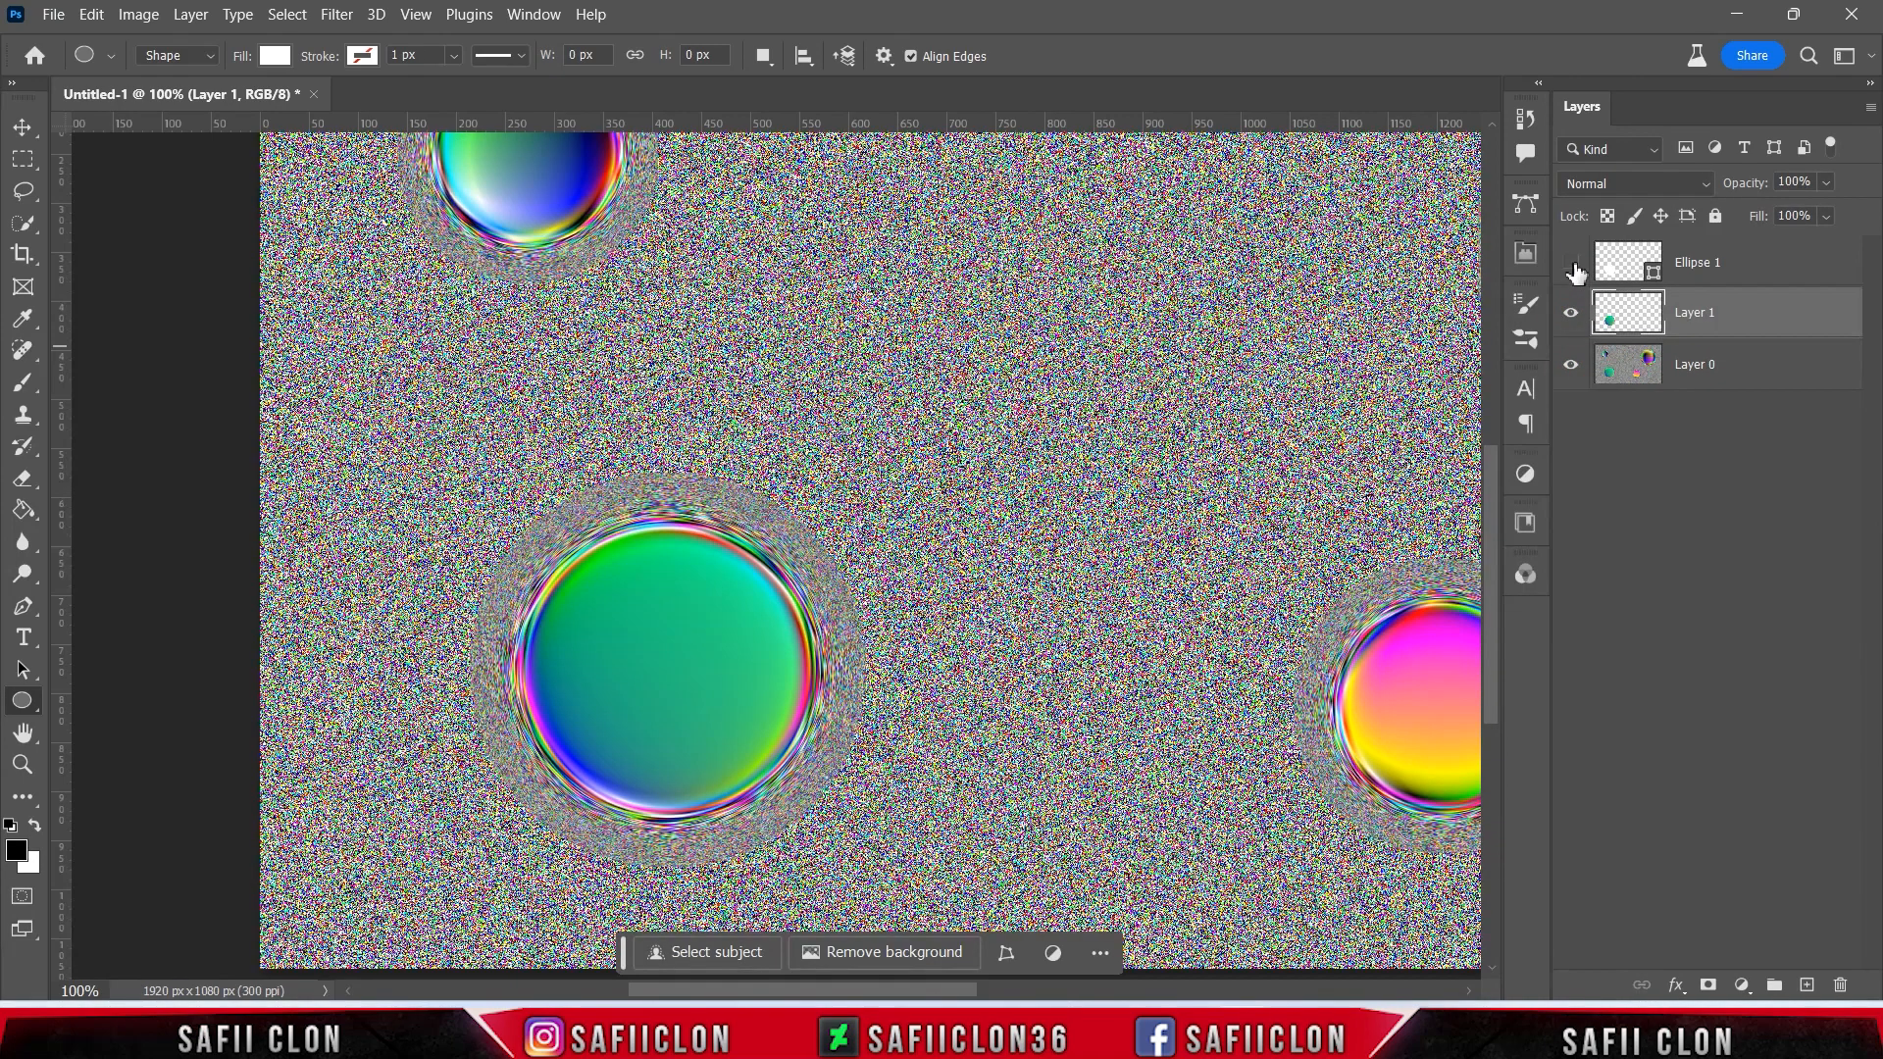
left_click(1570, 262)
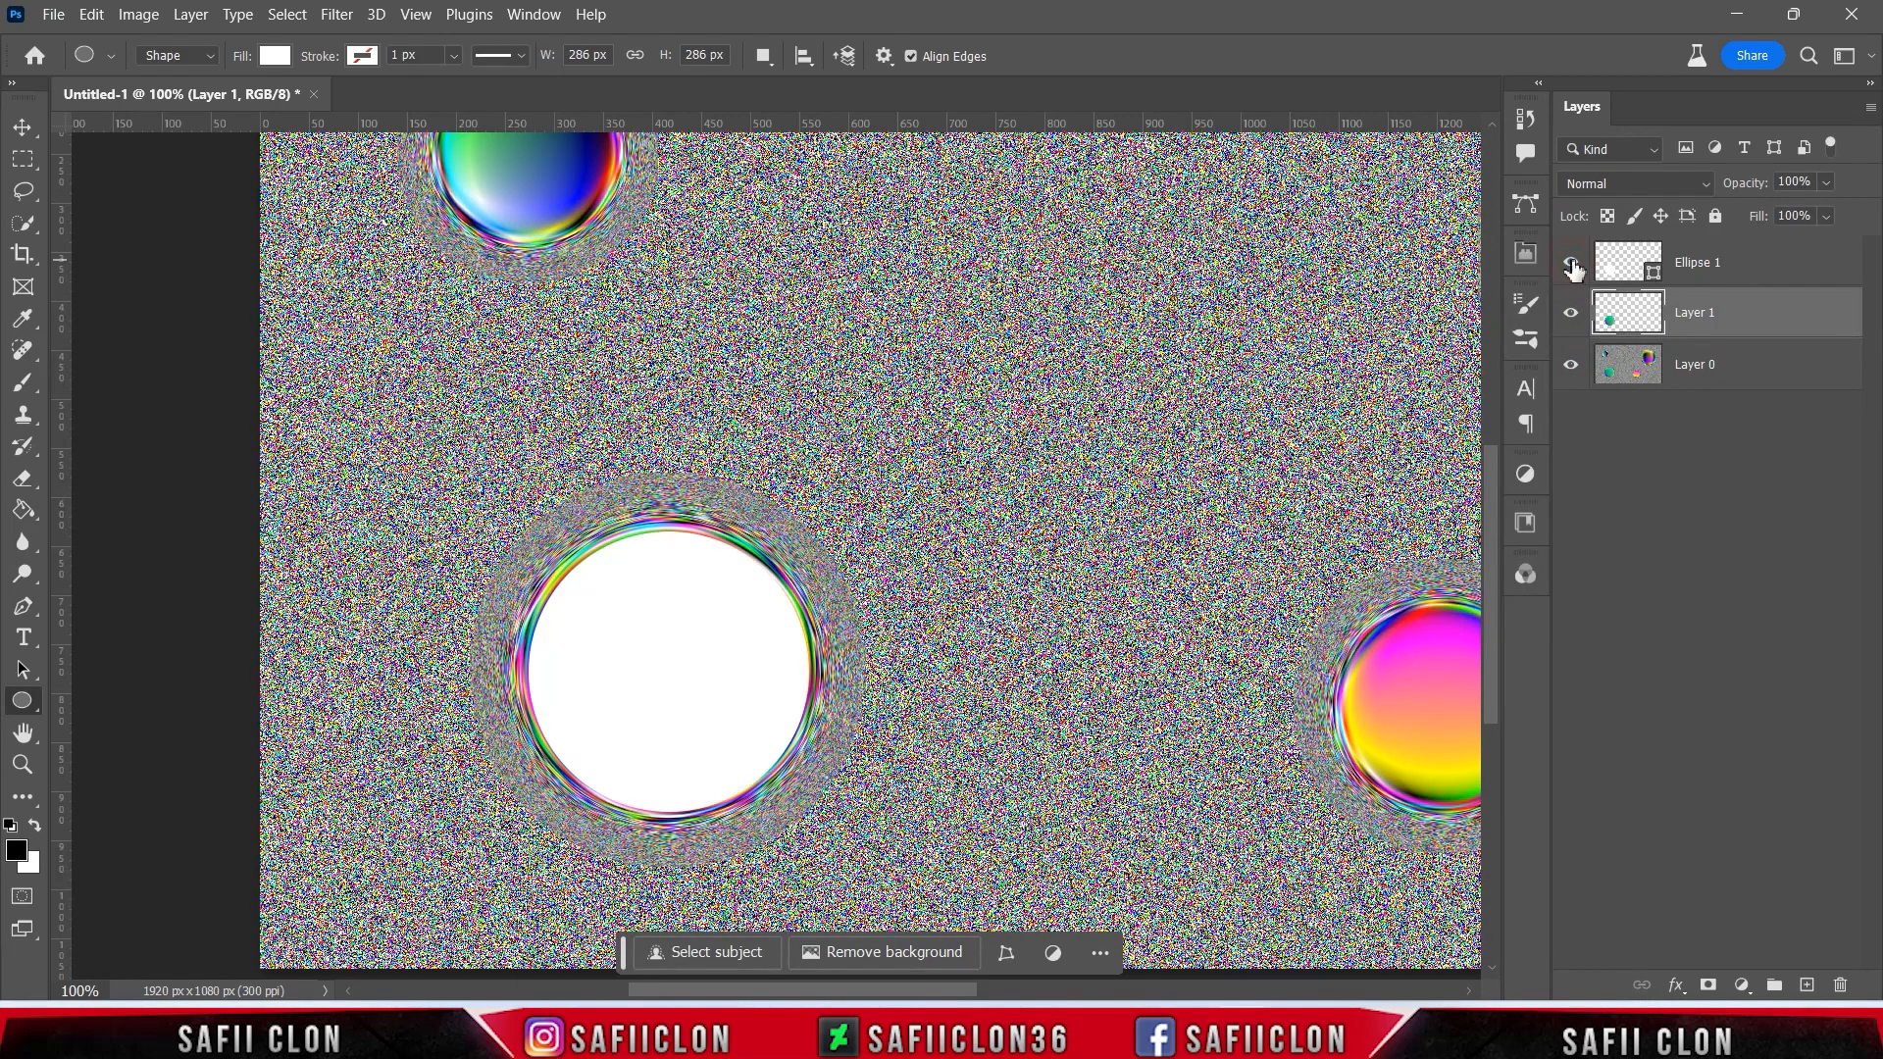
- Move the white circle onto the pink and yellow bubble and scale it to about 207 px to cover it
left_click(1773, 272)
key("ctrl+t")
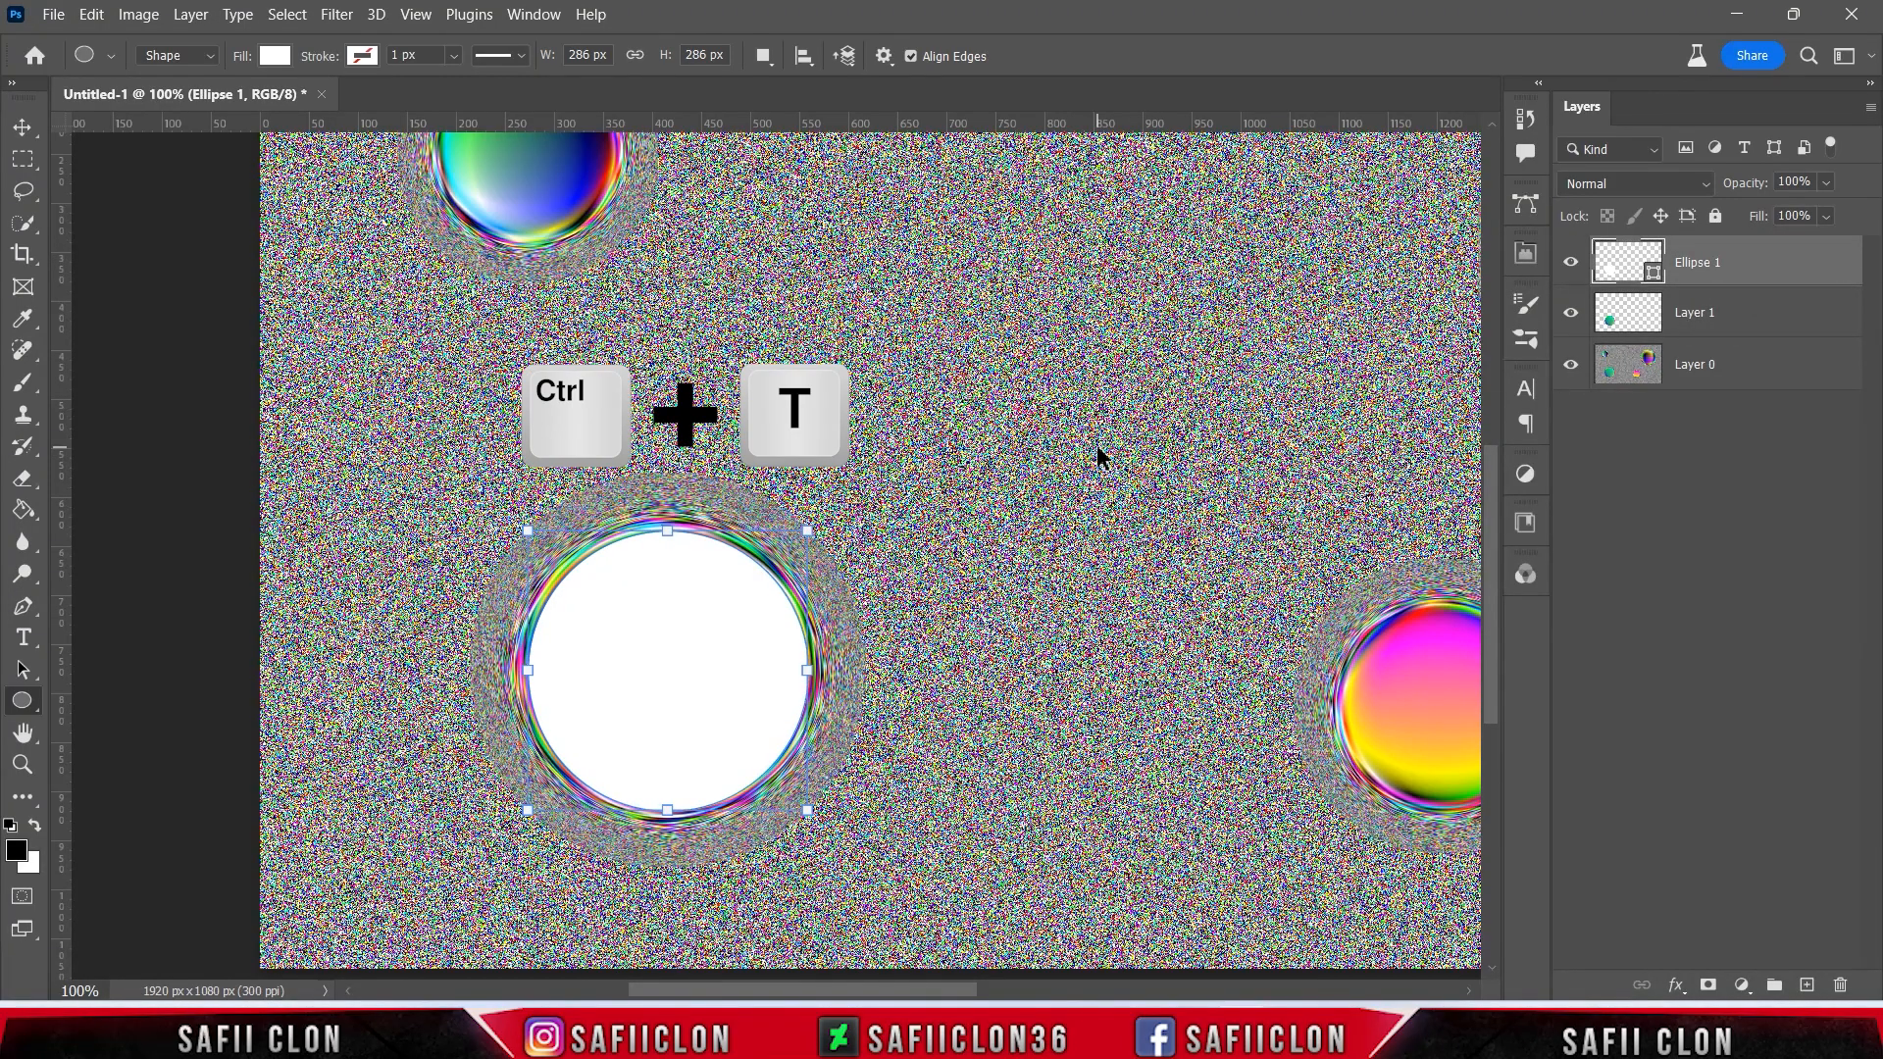
left_click_drag(726, 627, 1227, 578)
left_click_drag(919, 989, 1094, 989)
left_click_drag(462, 628, 738, 723)
left_click_drag(889, 579, 814, 653)
left_click_drag(752, 712, 748, 701)
left_click_drag(810, 642, 845, 605)
left_click(1196, 56)
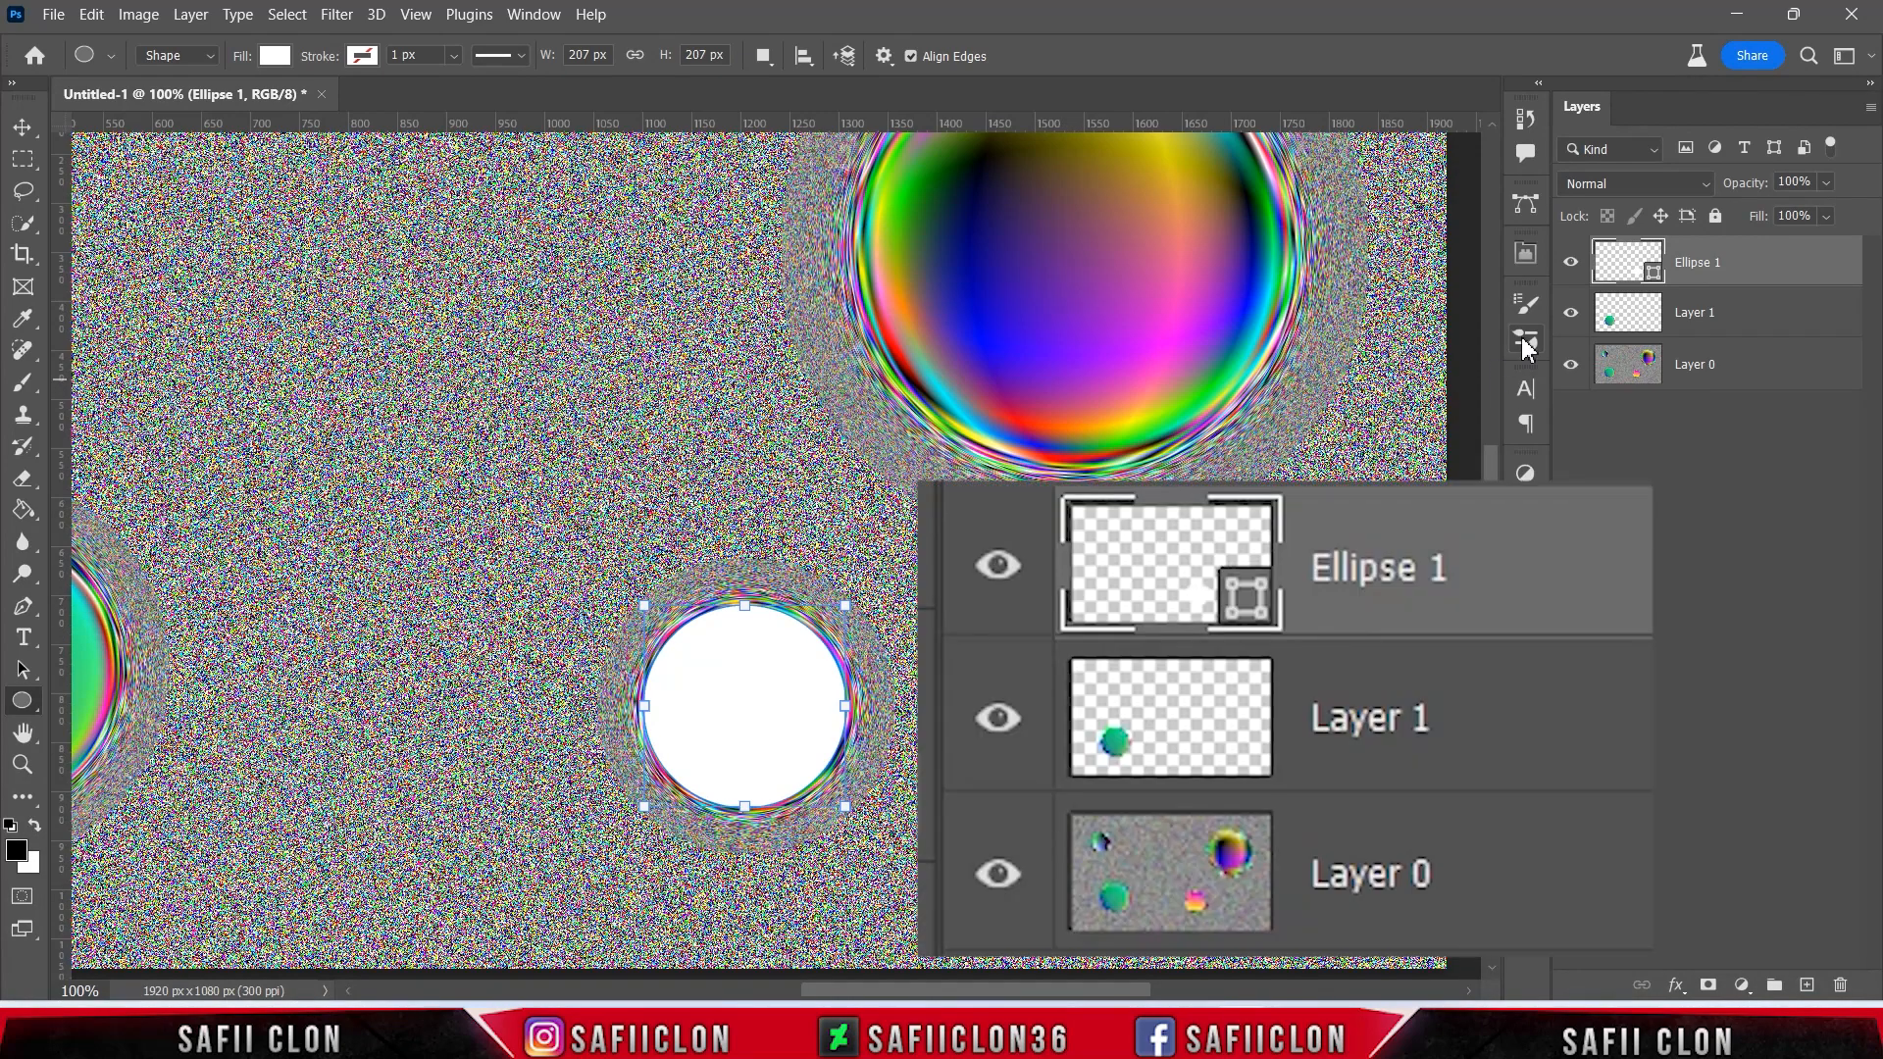
- Select the circle's outline, hide Ellipse 1, and copy the pink and yellow bubble from Layer 0 to a new layer
left_click(1572, 263)
left_click(1572, 263)
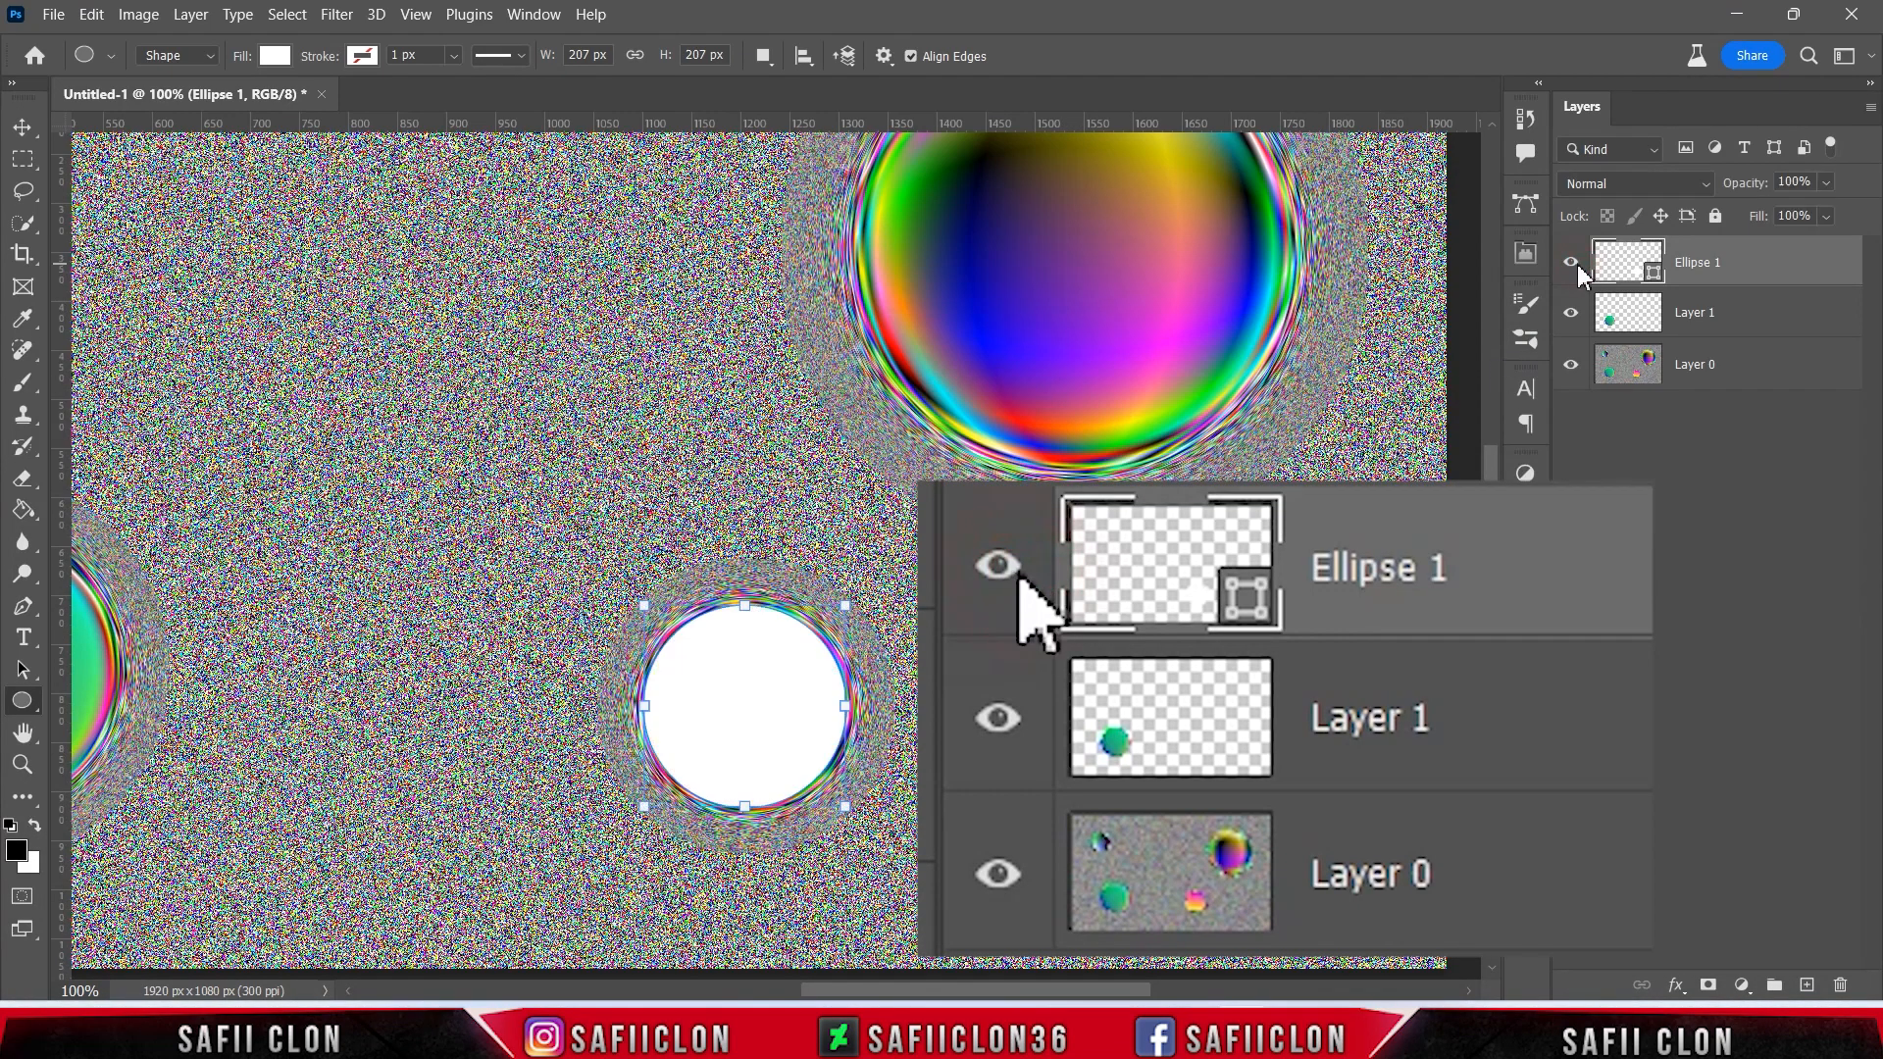
left_click(1627, 263, "ctrl")
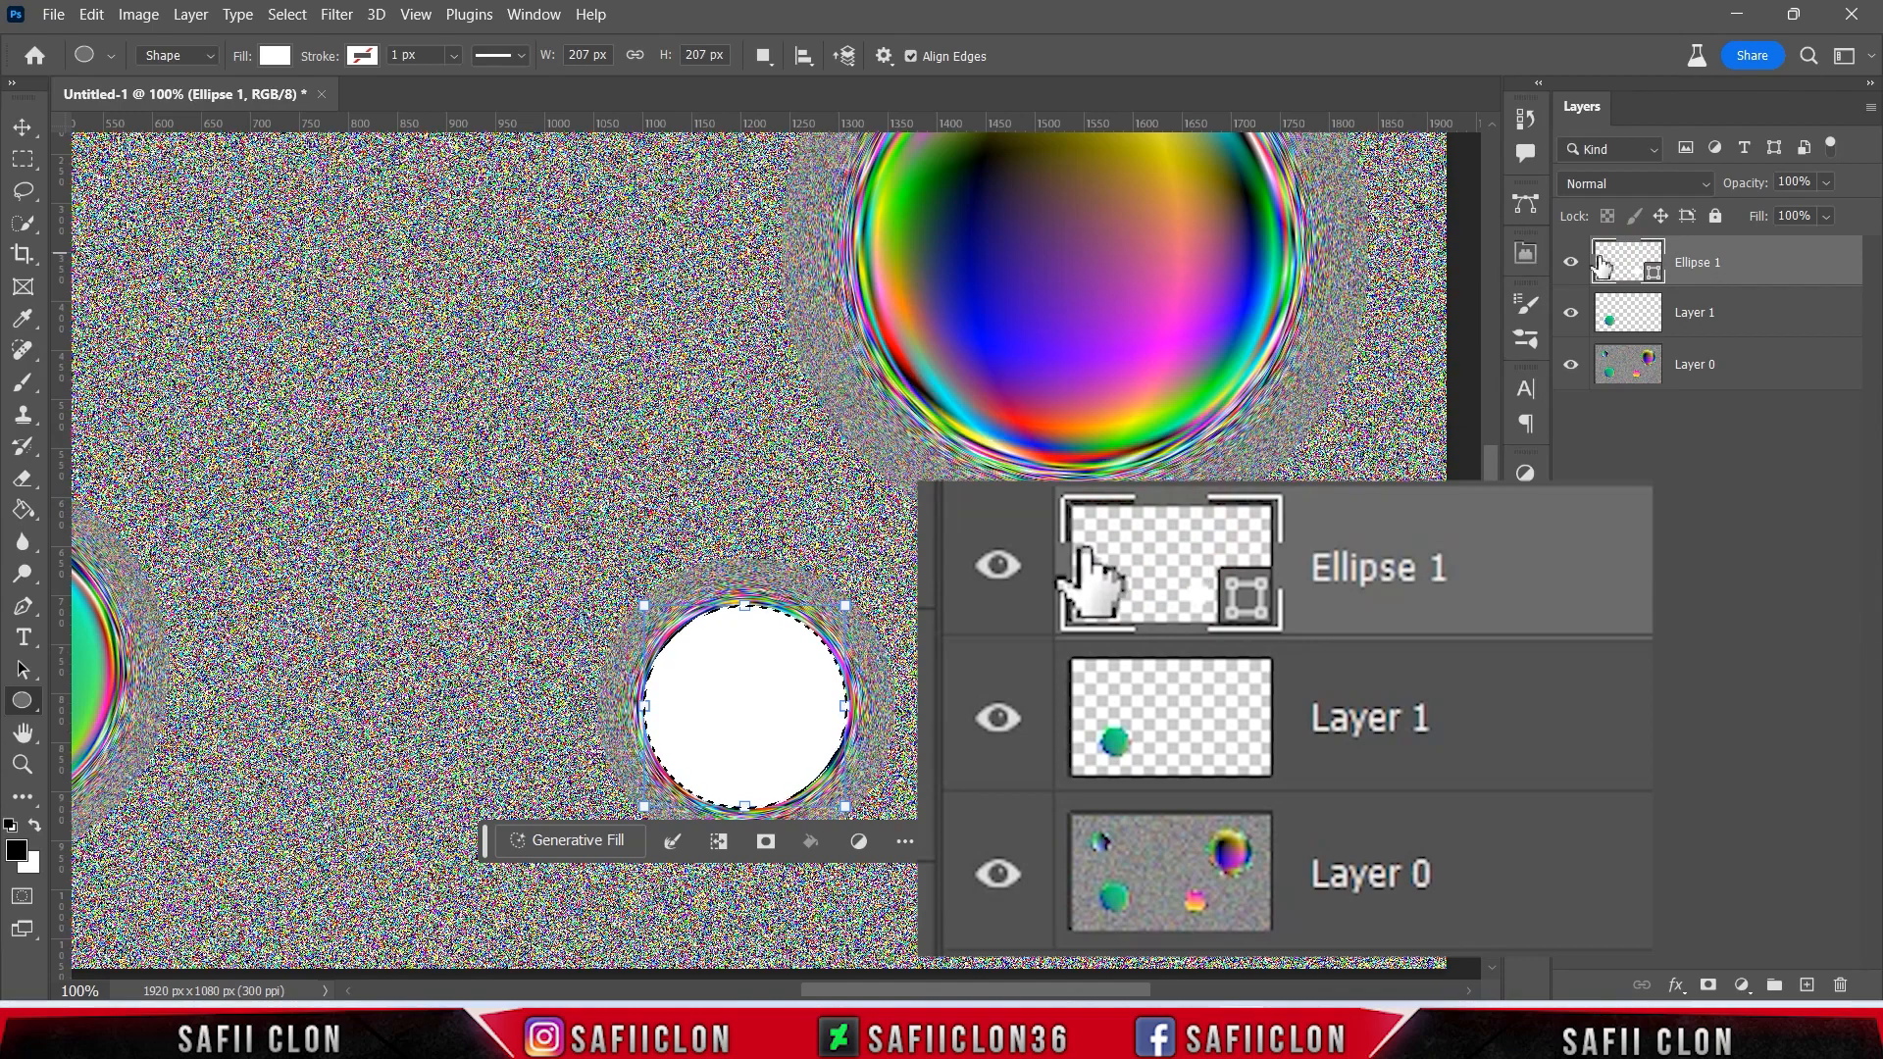
left_click(1572, 263)
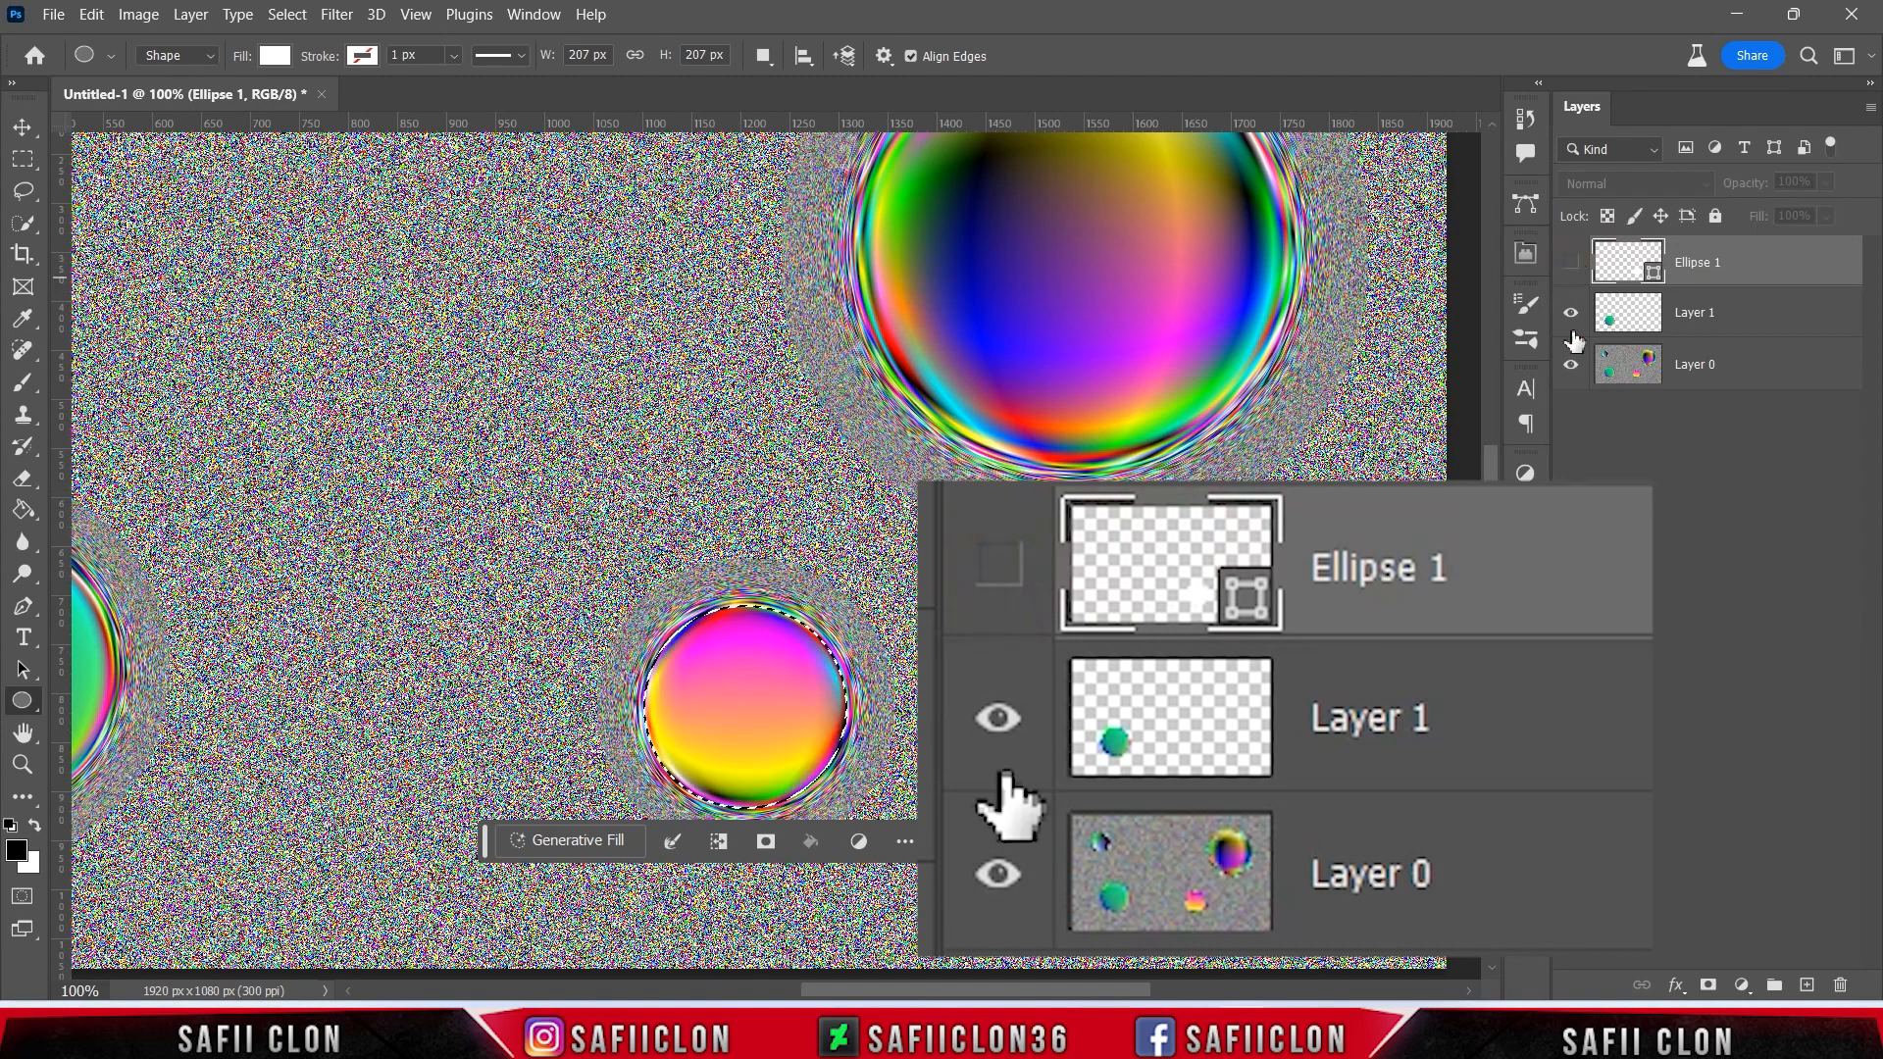
left_click(1613, 364)
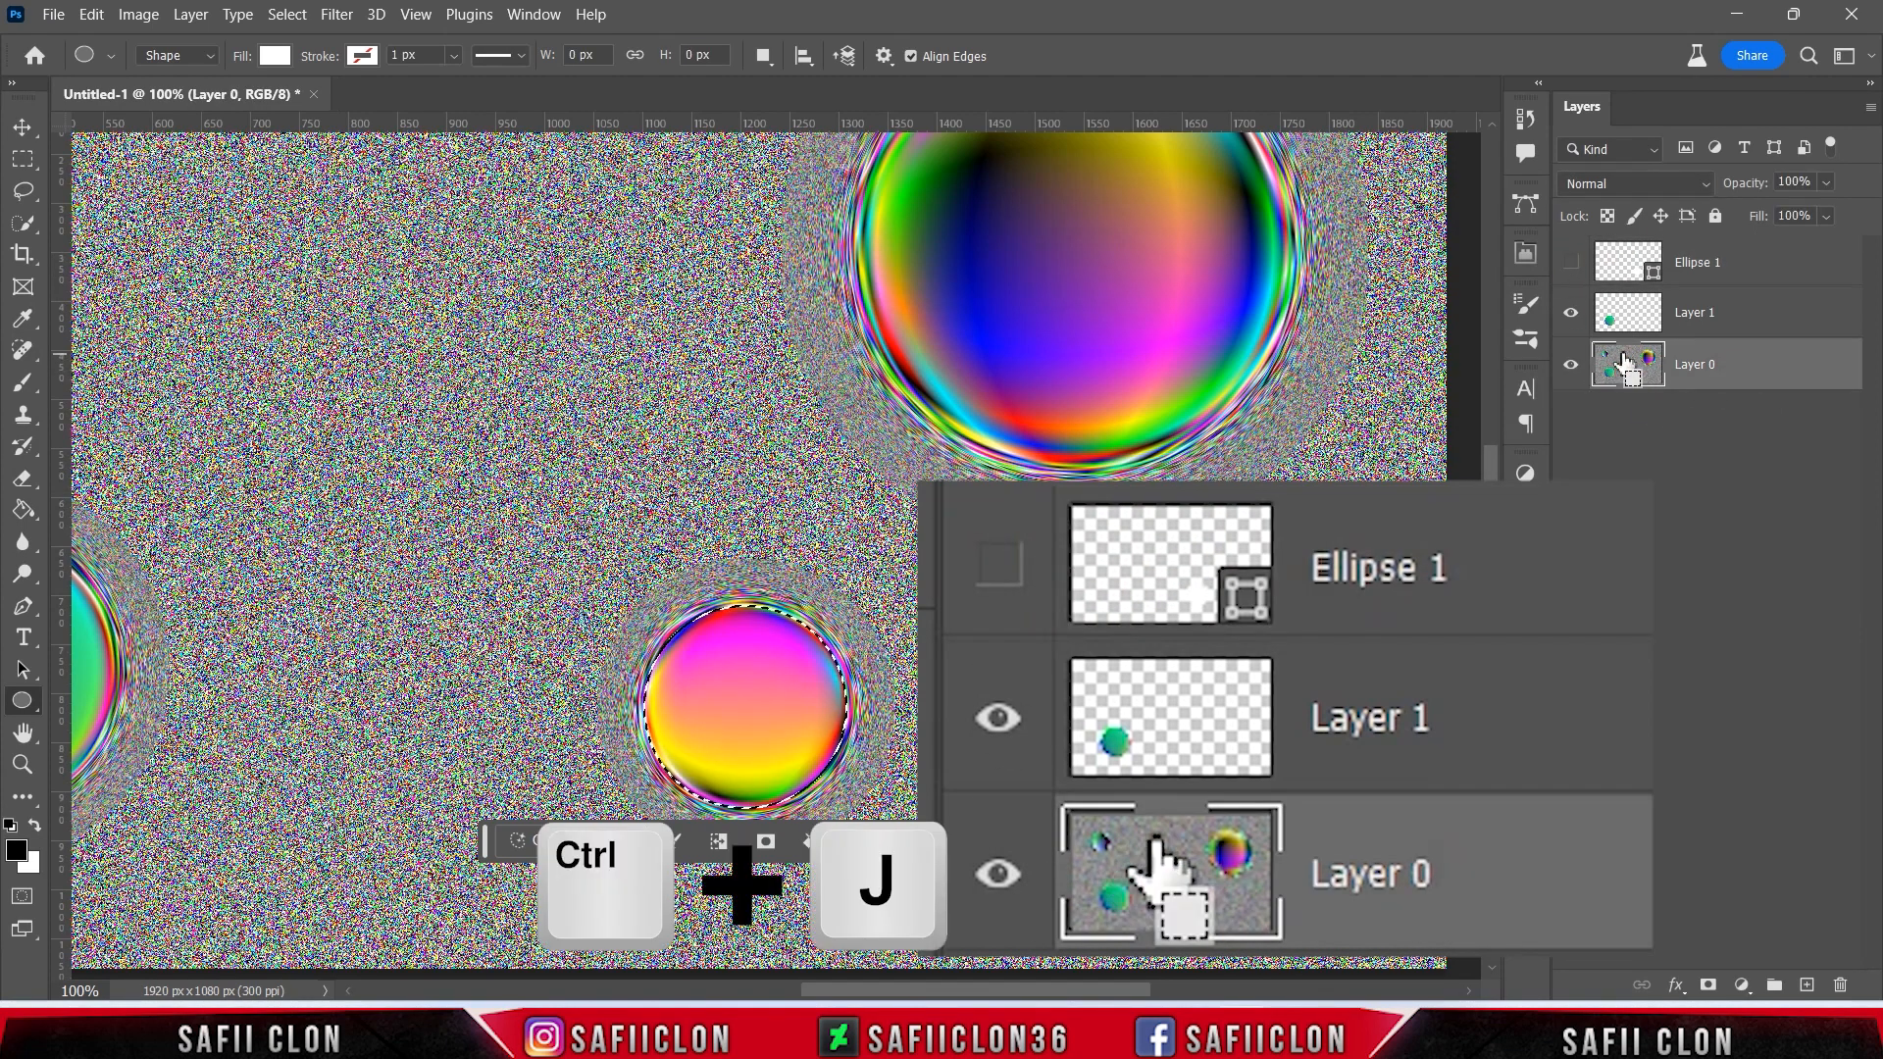
key("ctrl+j")
left_click(1571, 415)
left_click(1571, 415)
left_click(1570, 415)
left_click(1571, 415)
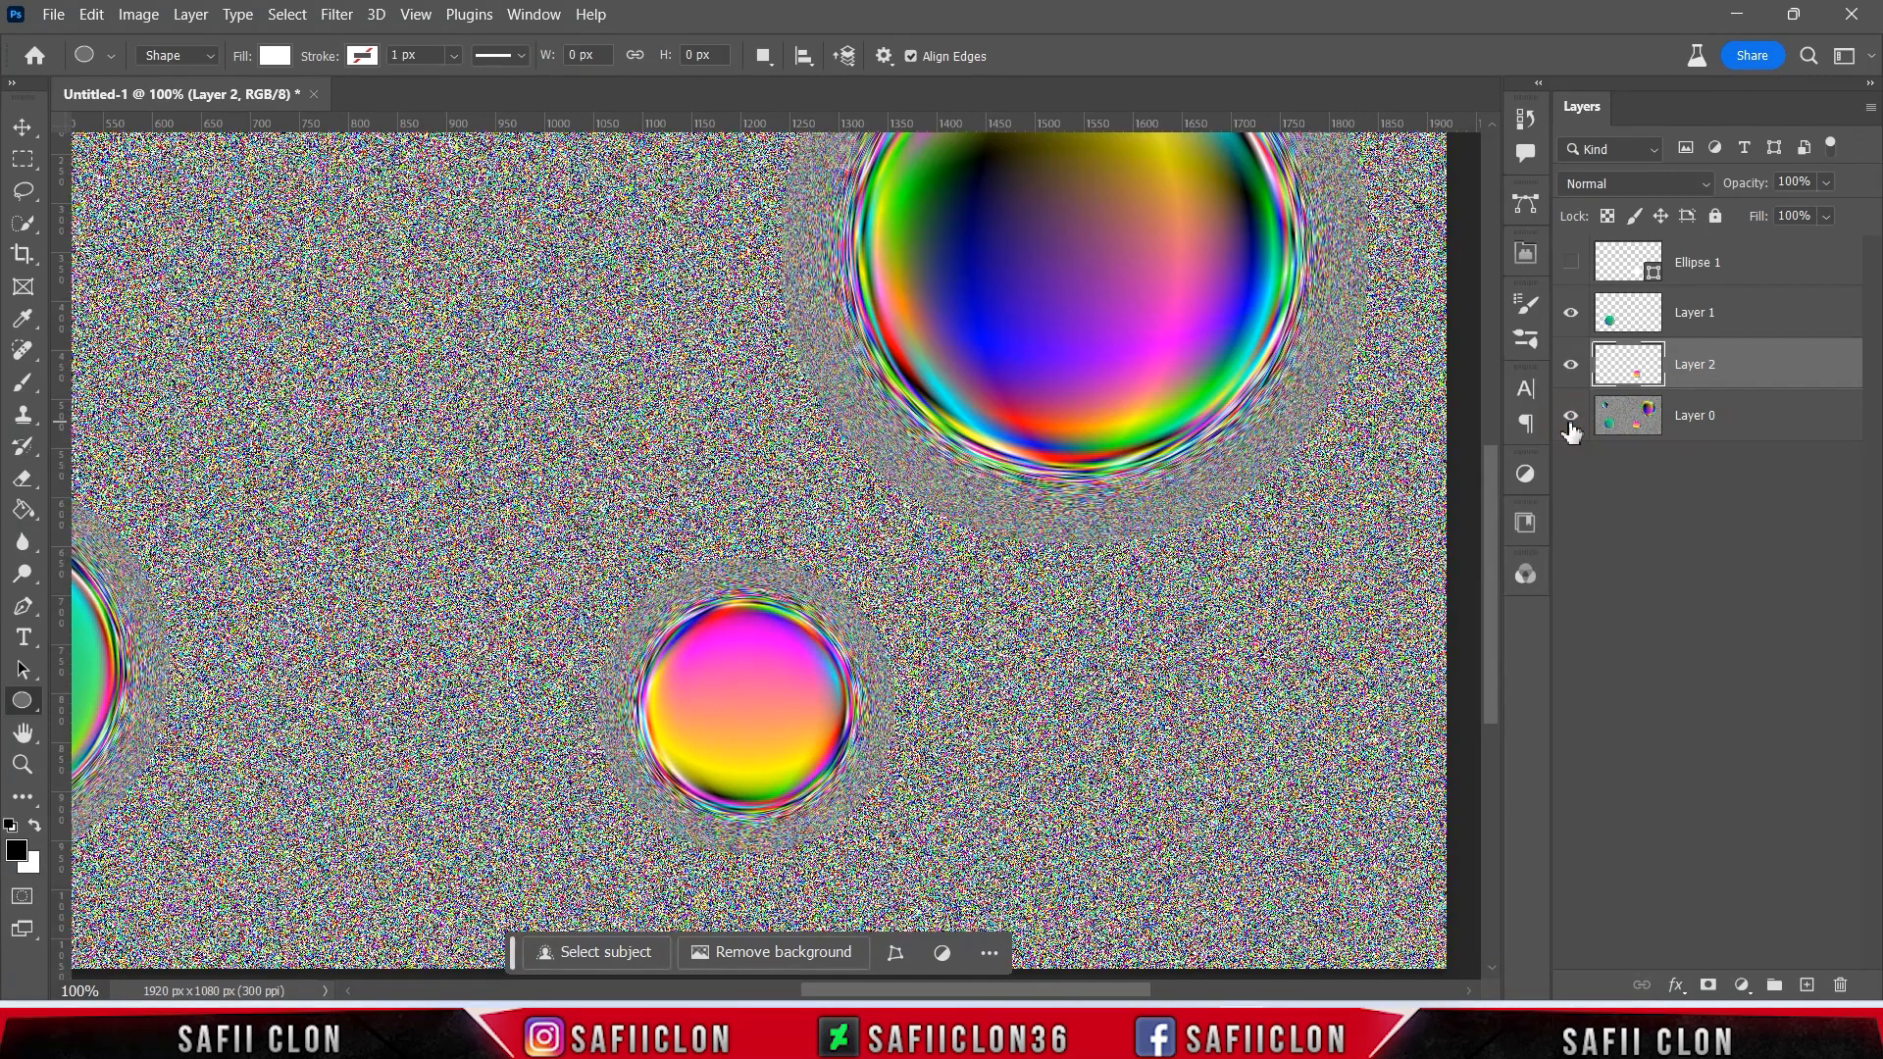
- Show Ellipse 1, move the white circle onto the large multicoloured bubble and scale it to about 439 px to cover it
left_click(1738, 282)
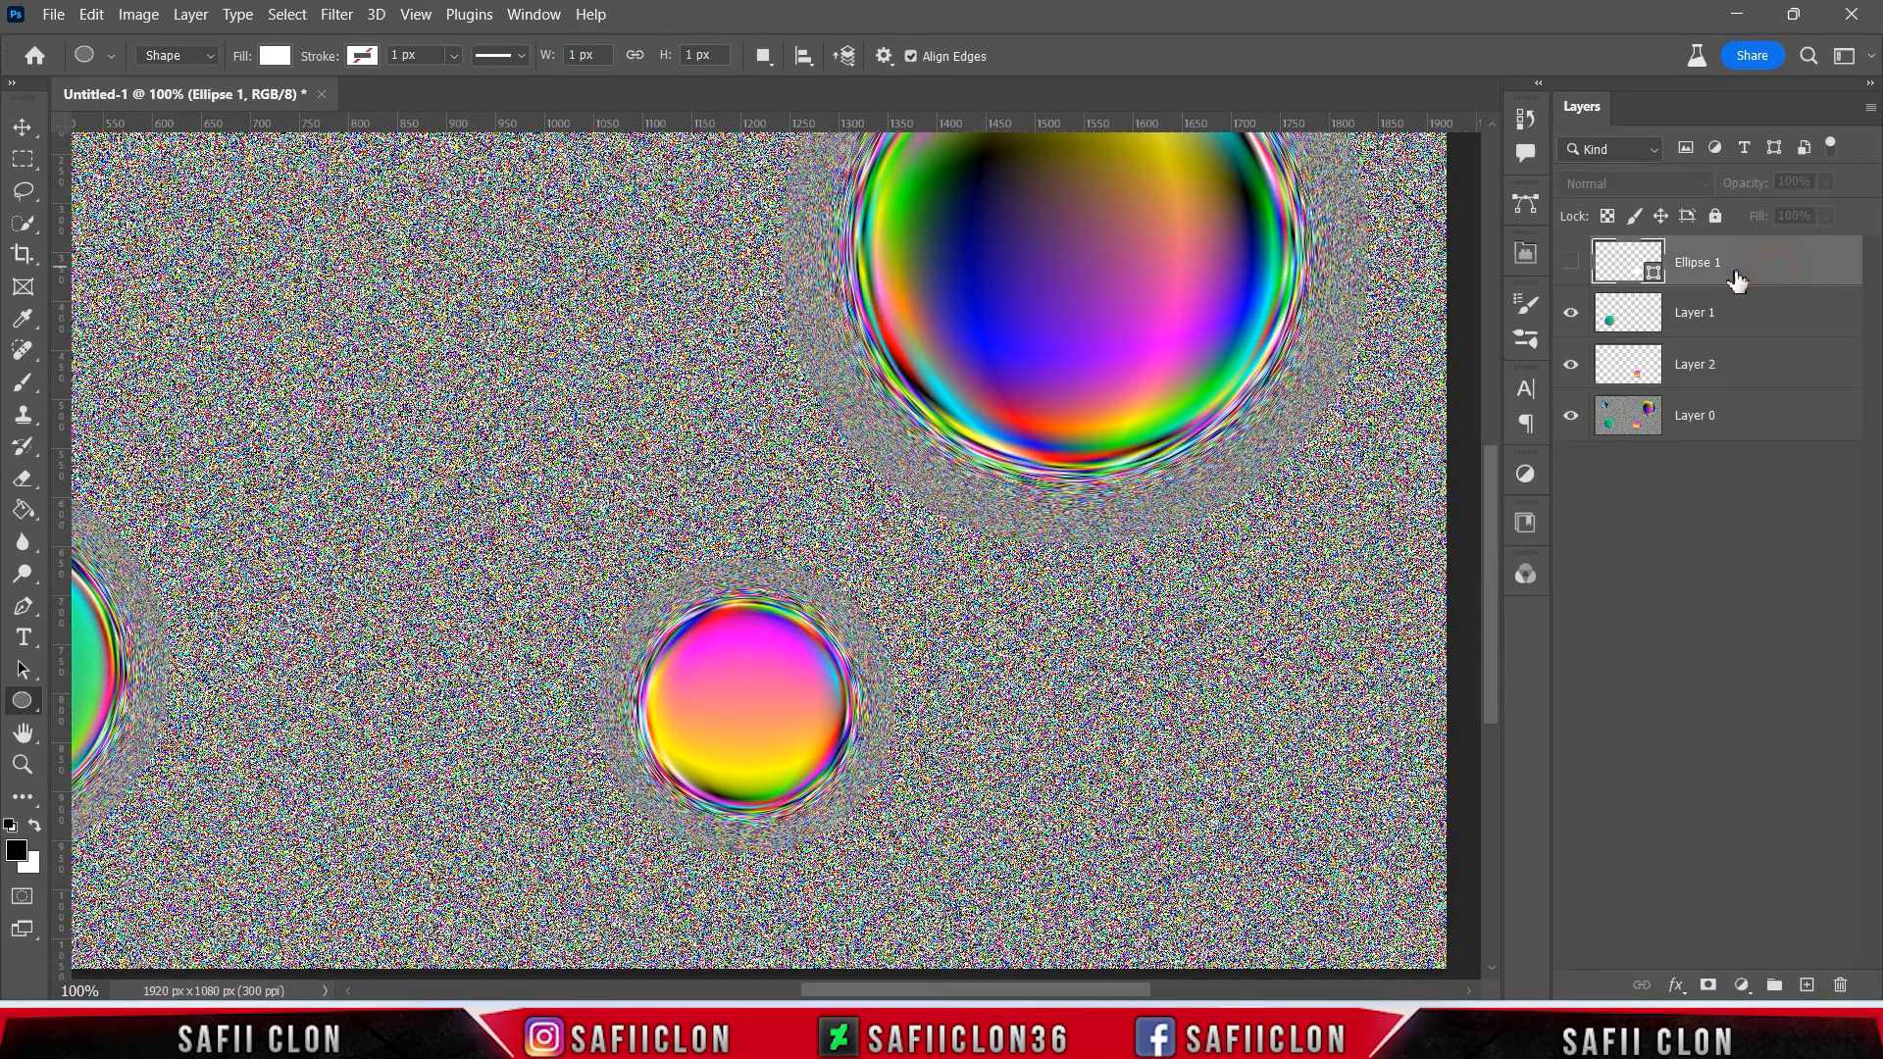
left_click(1572, 263)
key("ctrl+t")
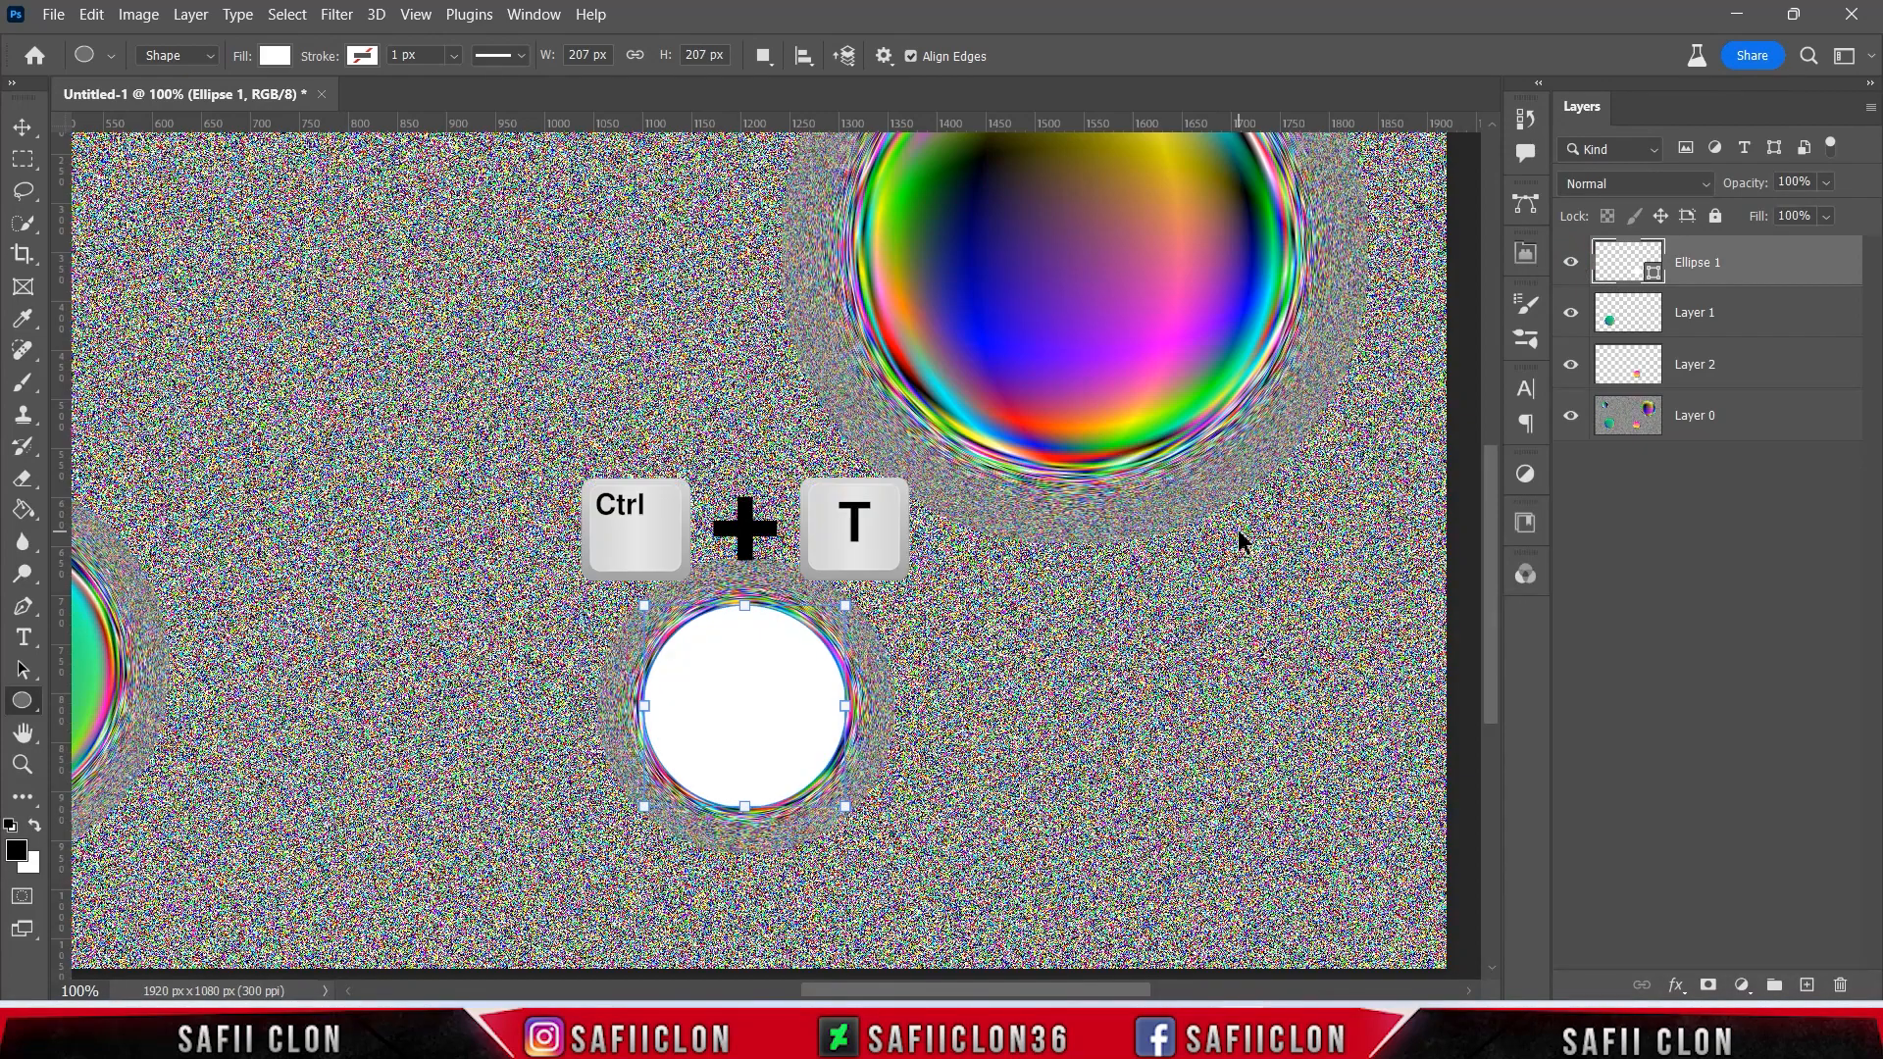
left_click_drag(744, 723, 1092, 284)
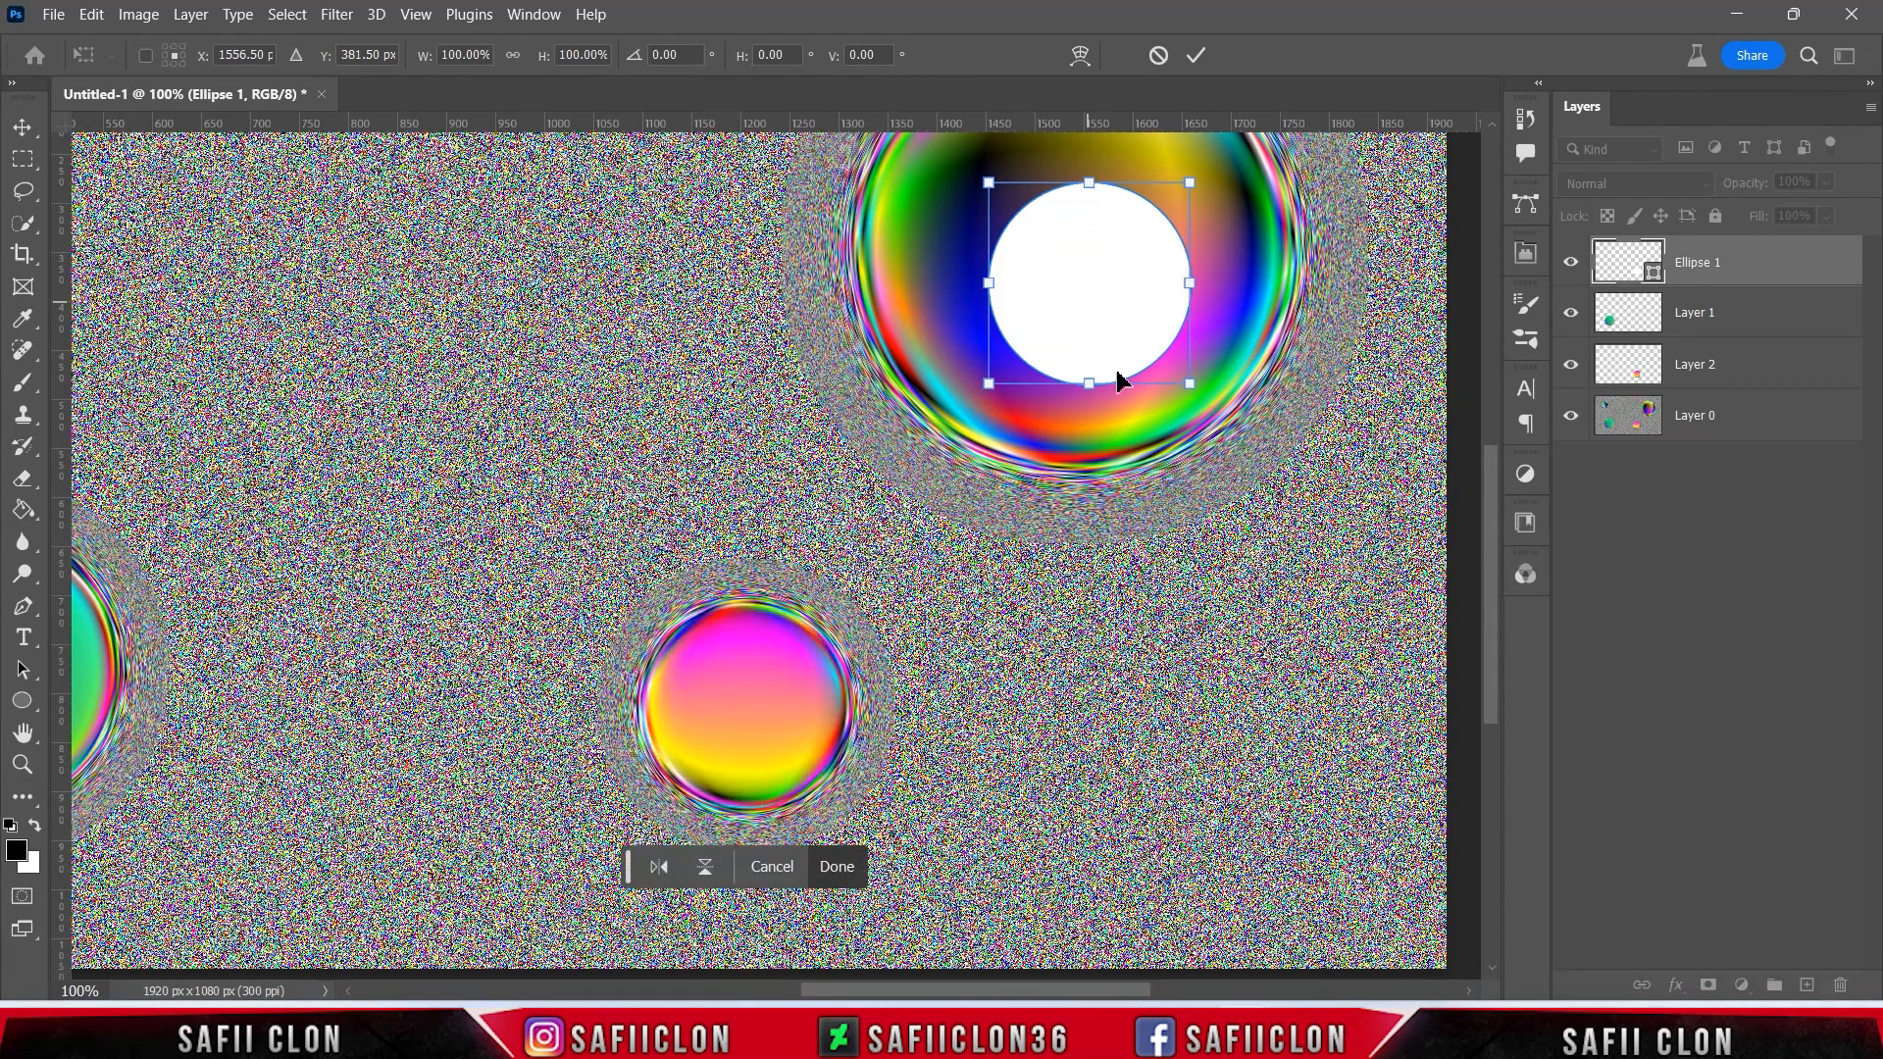
left_click_drag(1490, 617, 1491, 525)
left_click_drag(1157, 458, 1273, 344)
left_click_drag(1139, 556, 1144, 553)
left_click_drag(1276, 342, 1283, 332)
left_click_drag(1162, 522, 1162, 523)
left_click_drag(1284, 335, 1288, 330)
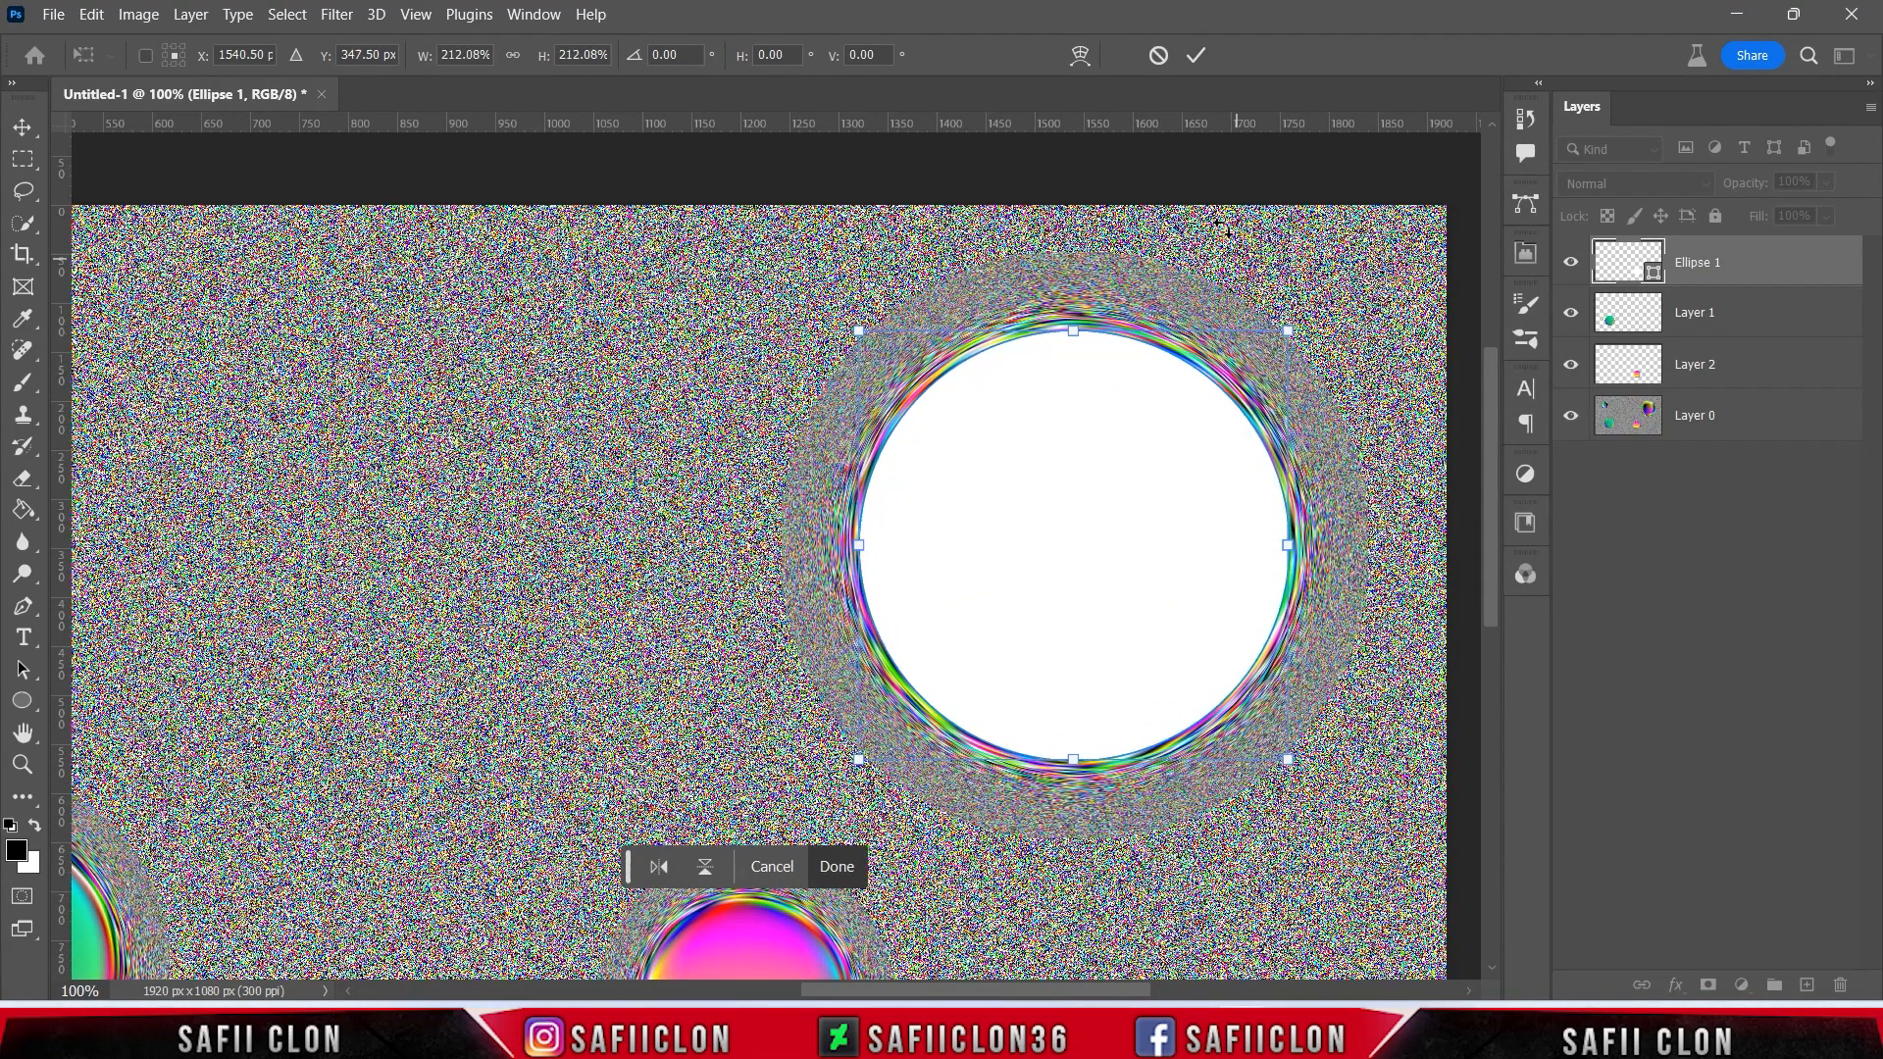
left_click(1196, 55)
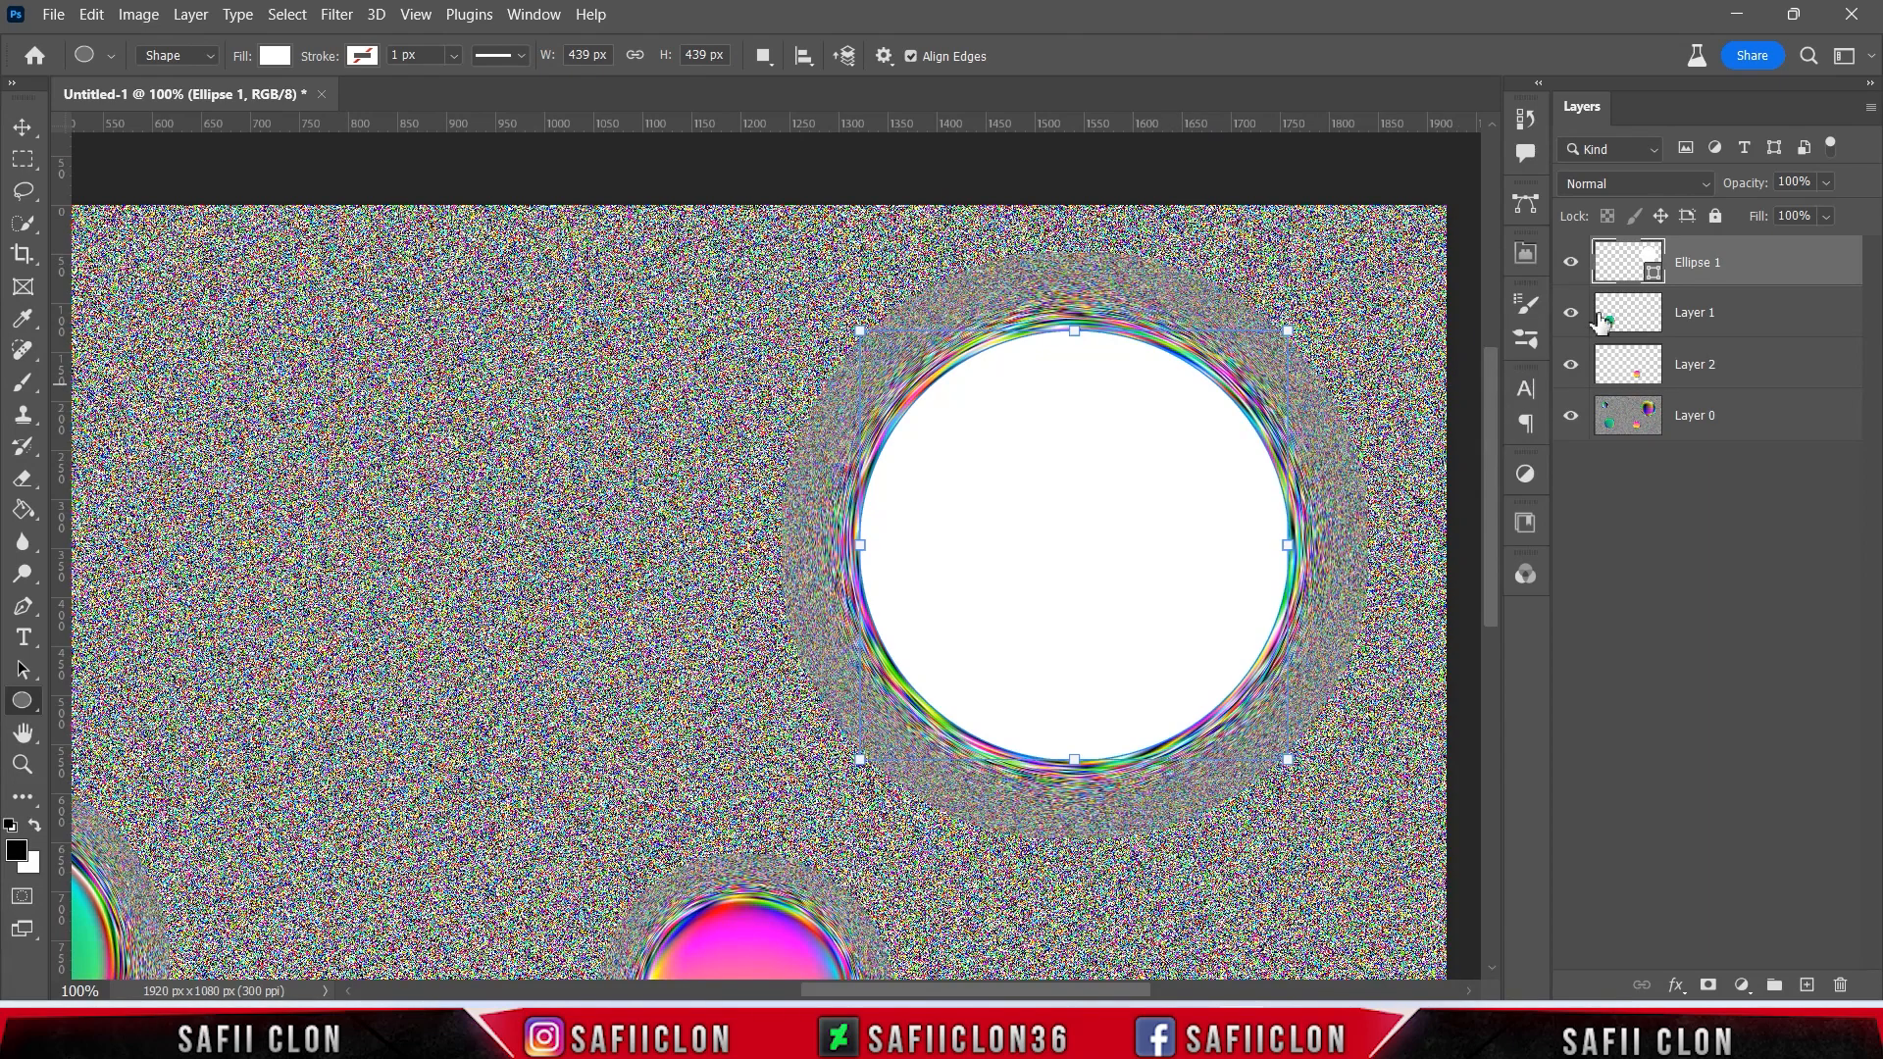
- Select the circle's outline, hide Ellipse 1, copy the large bubble from Layer 0 to a new layer, and toggle Layer 0 to check it
left_click(1622, 262, "ctrl")
left_click(1570, 262)
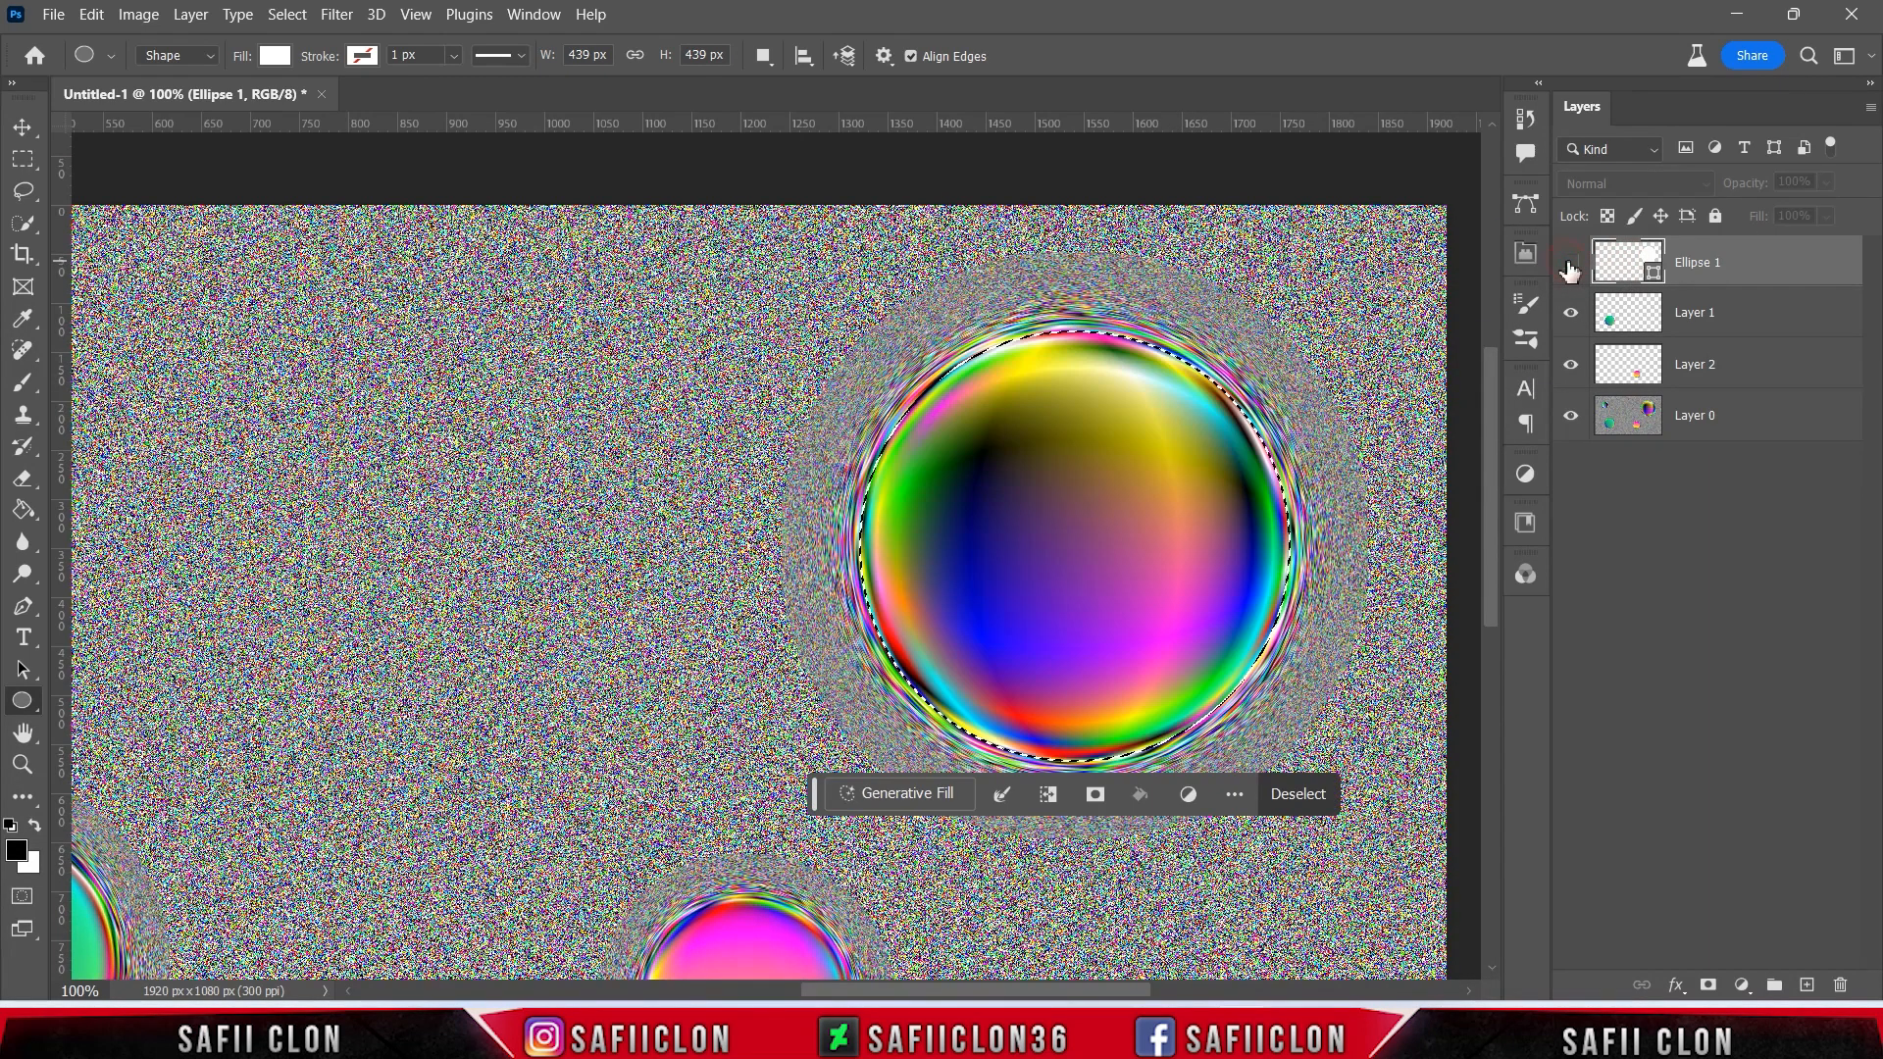
left_click(1720, 417)
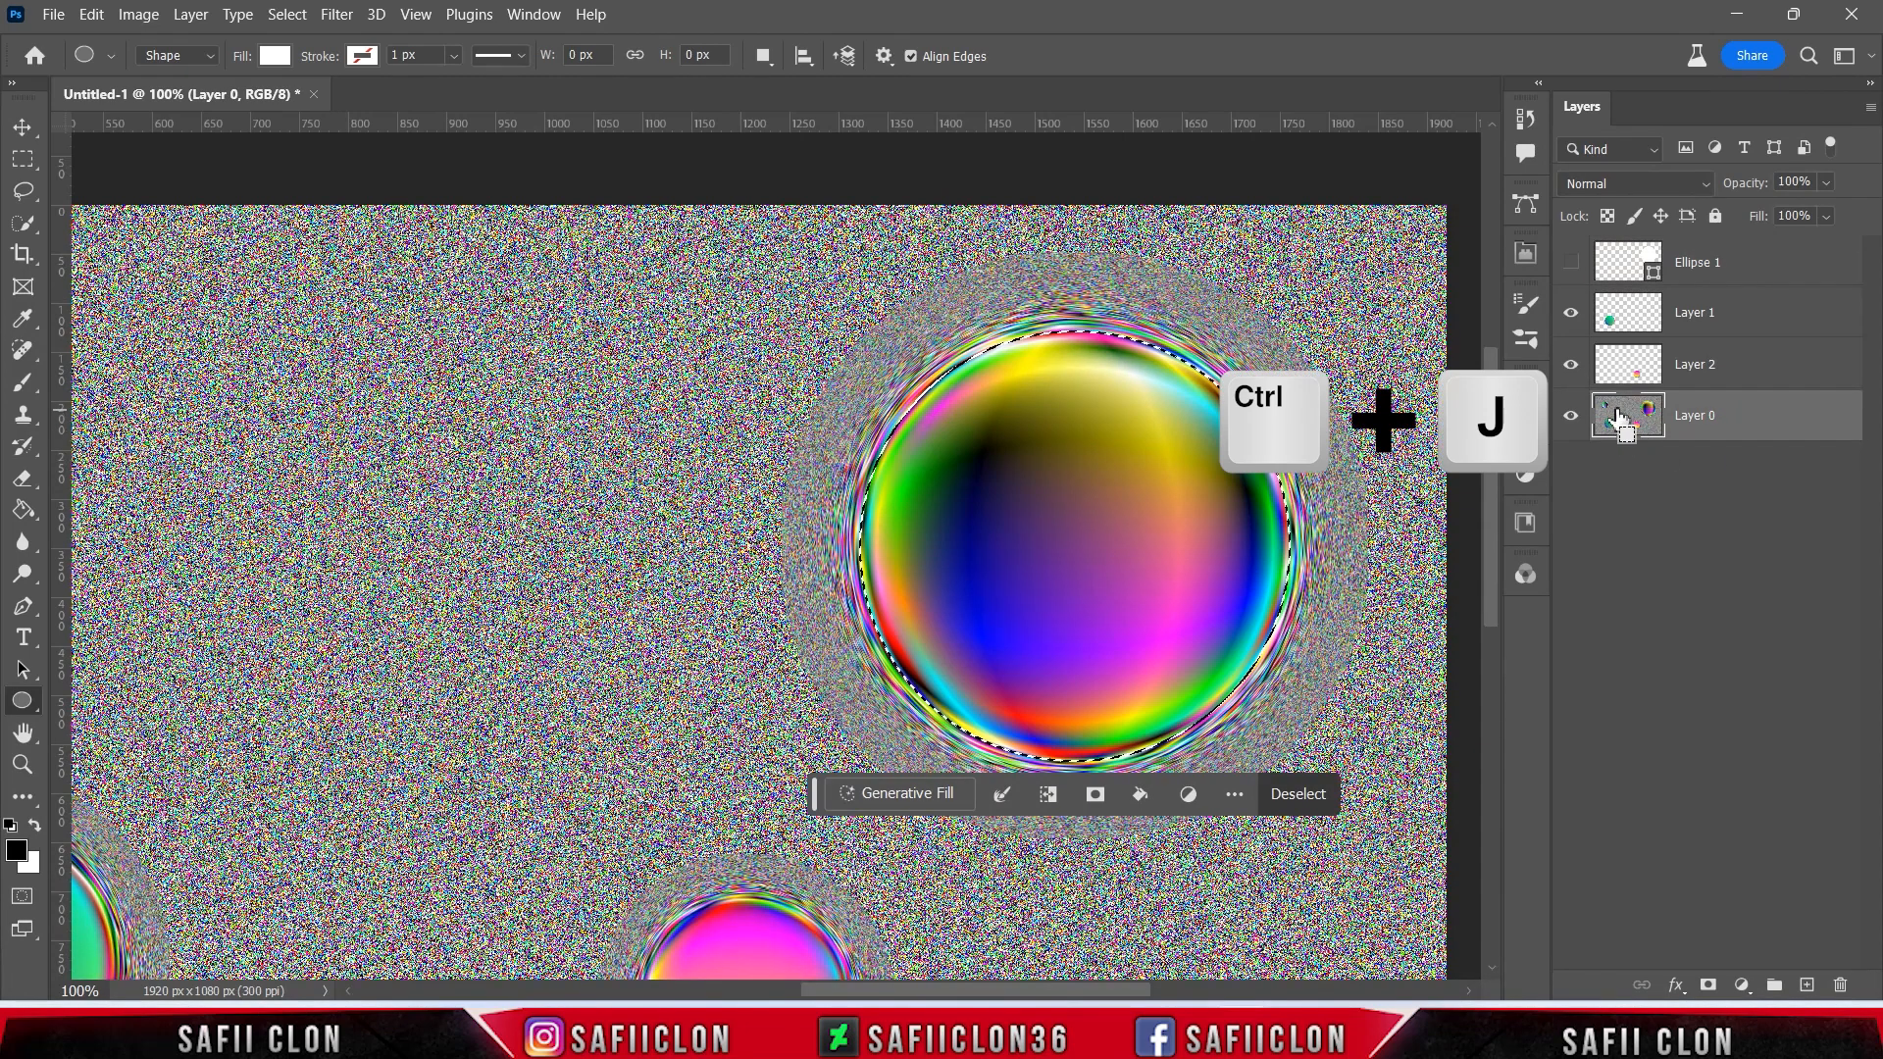
key("ctrl+j")
left_click(1571, 468)
left_click(1570, 469)
left_click(1571, 469)
left_click(1571, 469)
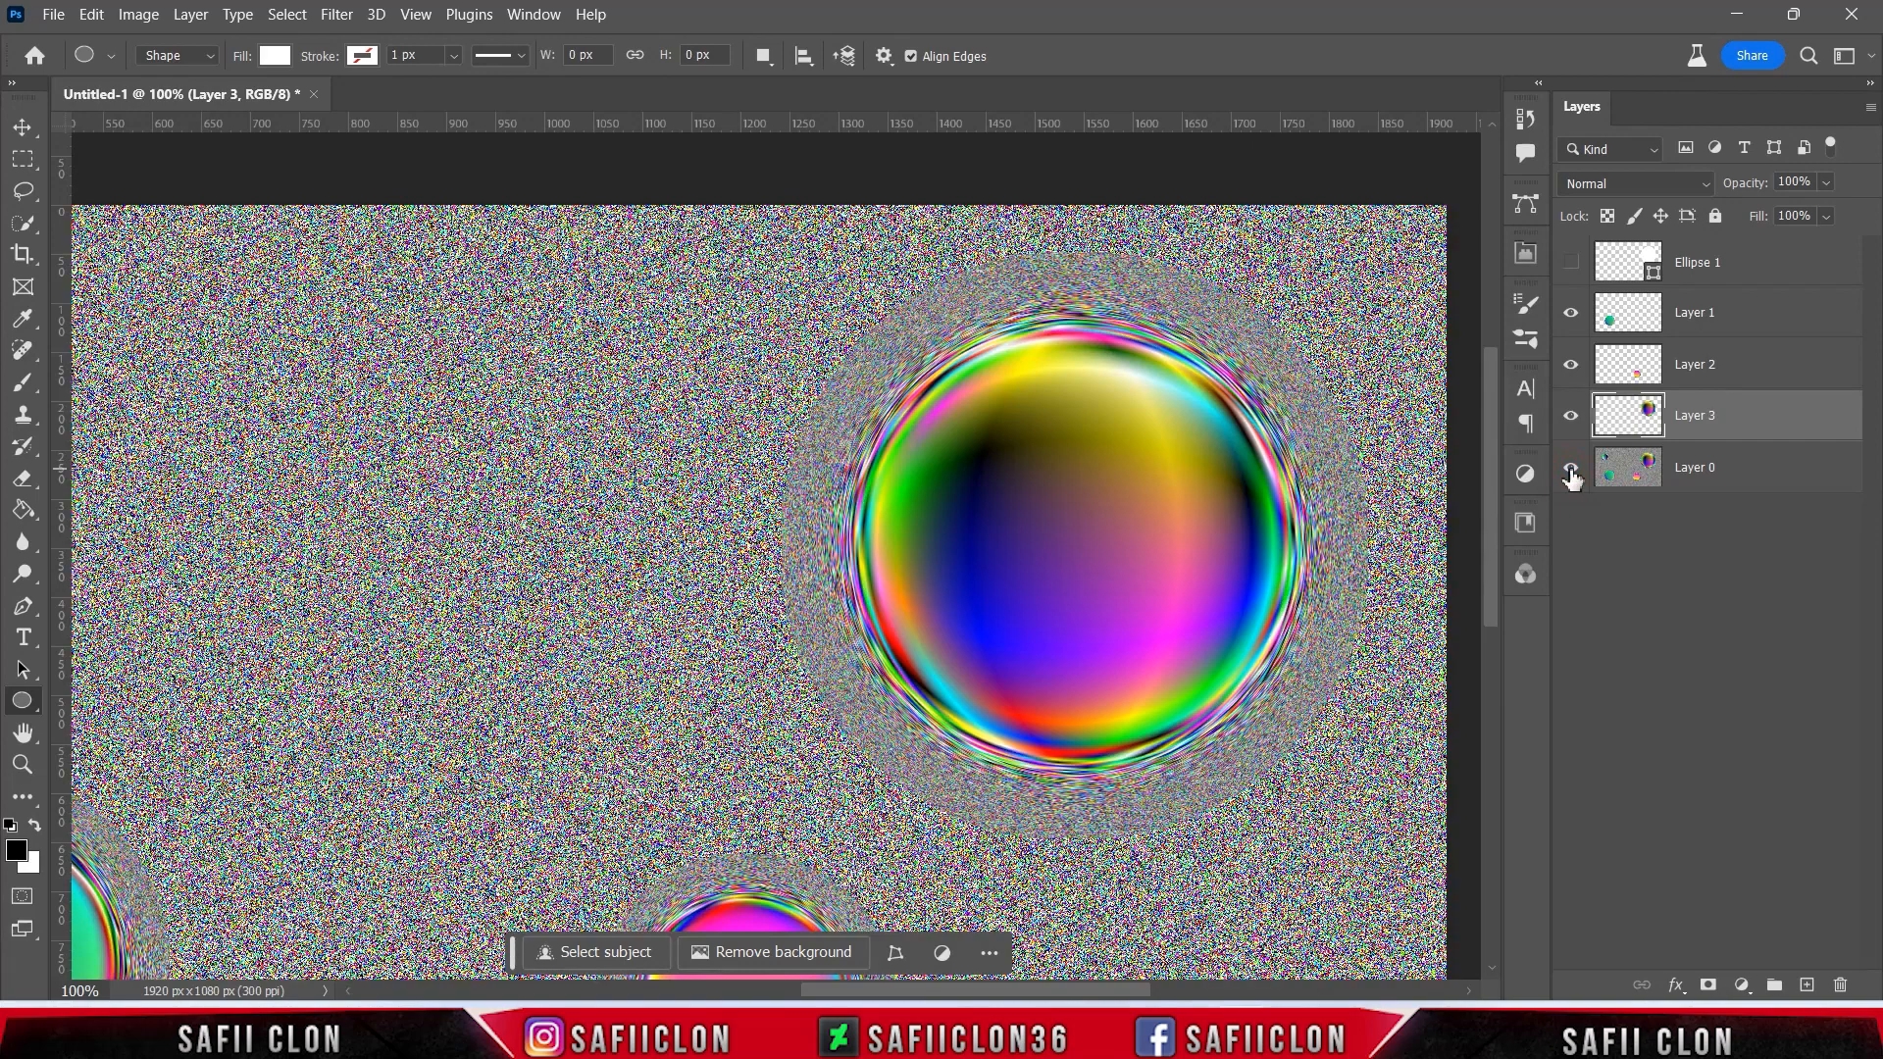
- Show Ellipse 1, move the white circle onto the small green and blue bubble, and scale it to about 185 px
left_click(1761, 270)
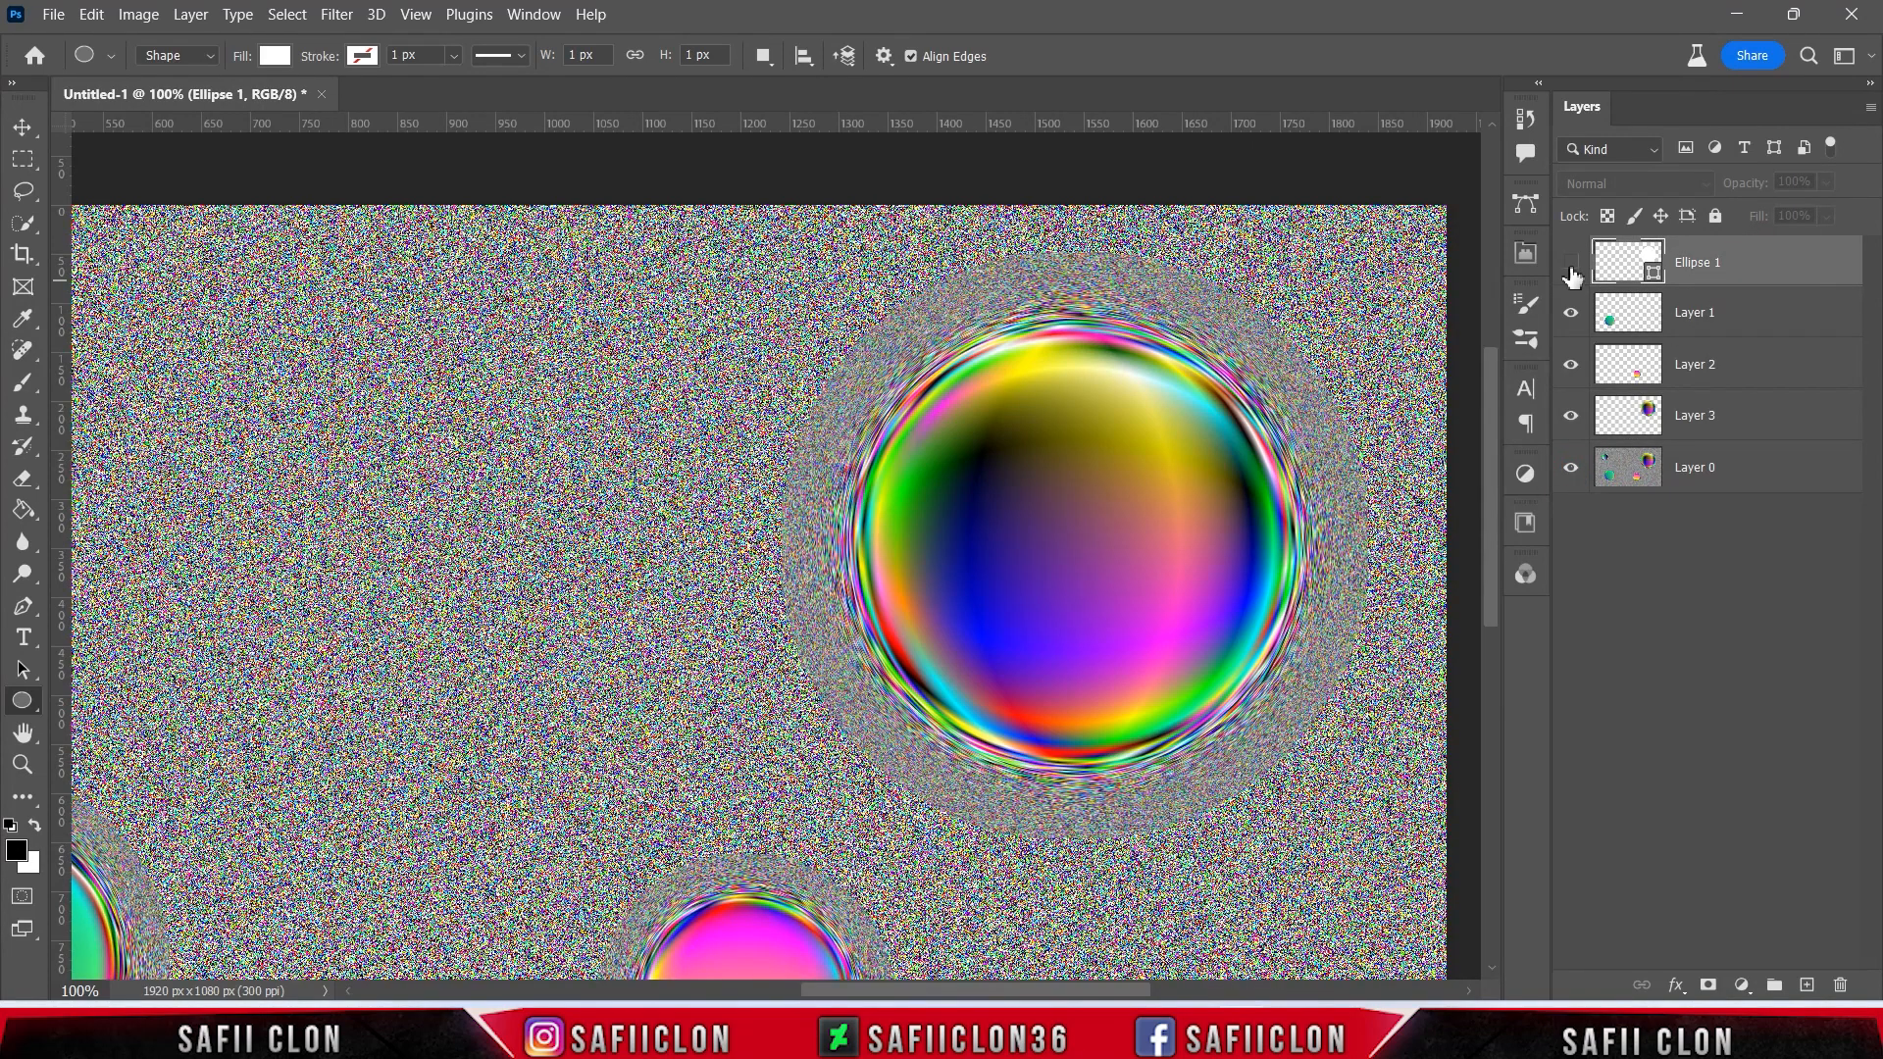
left_click(1571, 262)
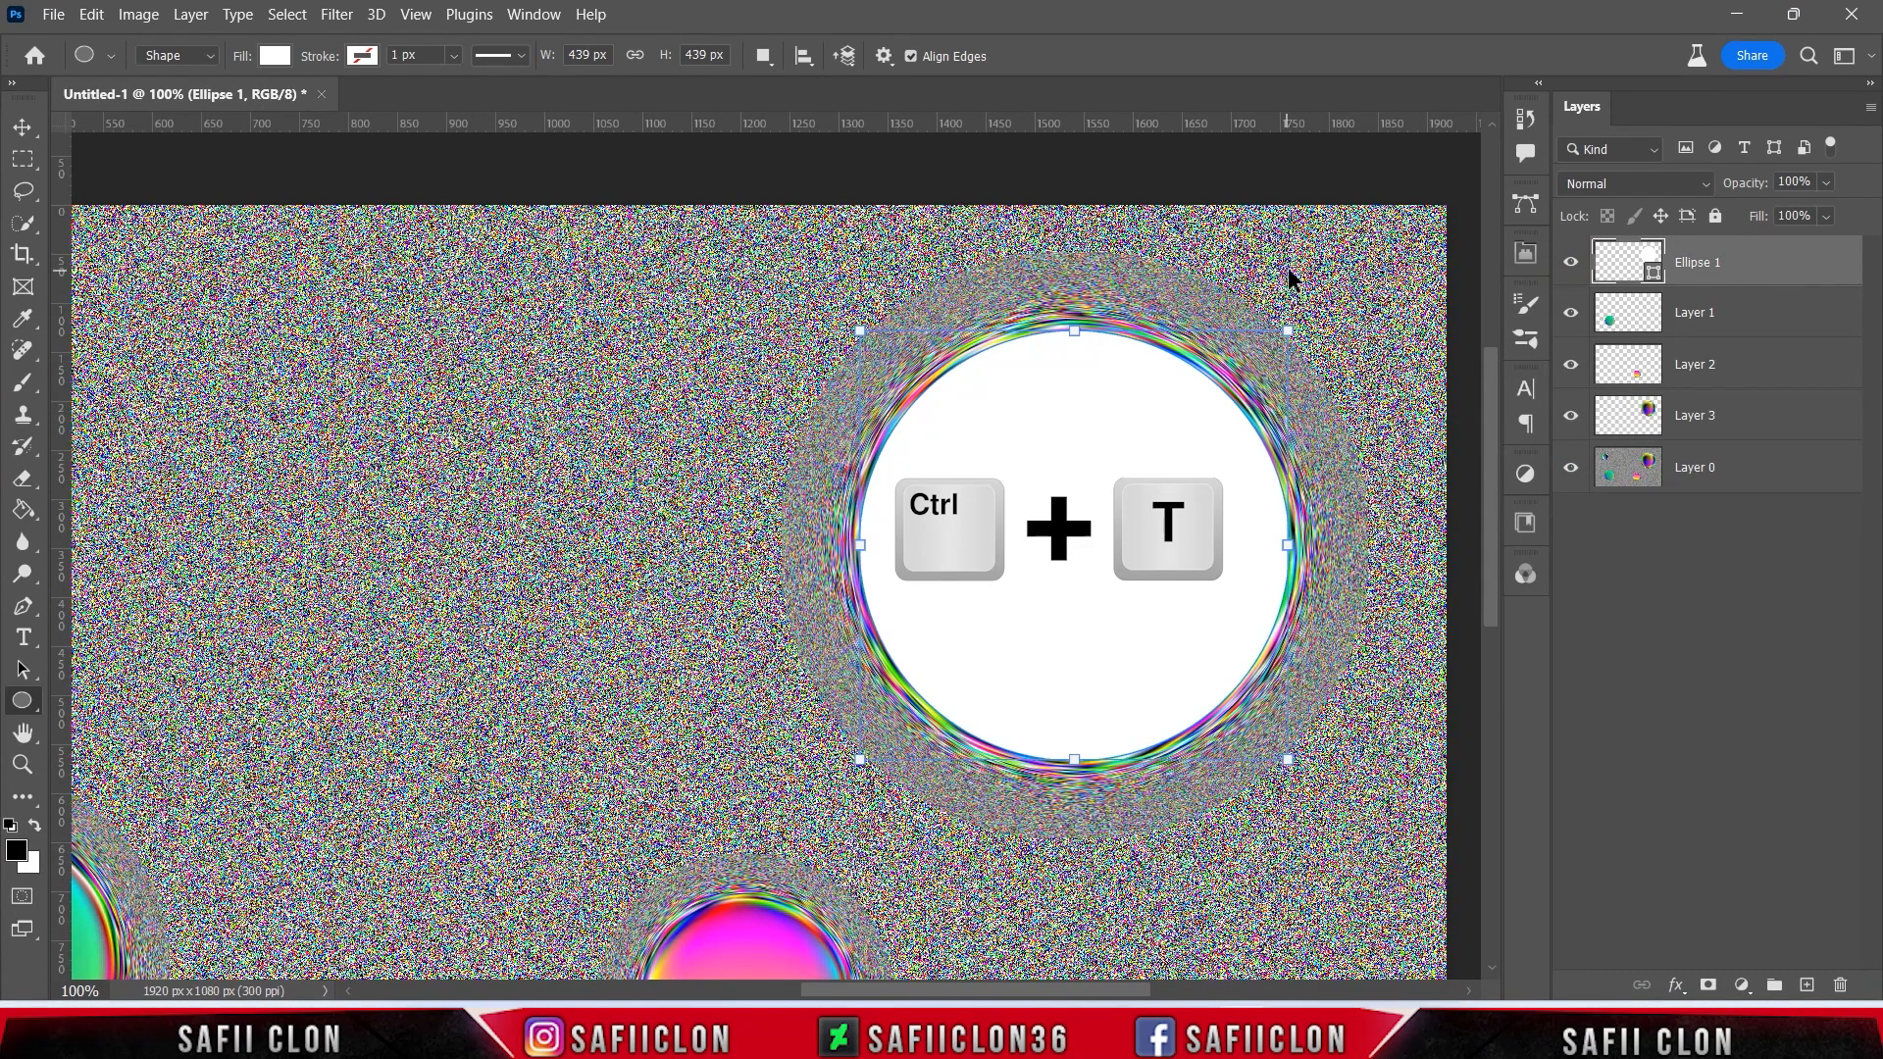
key("ctrl+t")
left_click_drag(1166, 535, 646, 514)
left_click_drag(1000, 990, 854, 990)
left_click_drag(1188, 520, 477, 461)
key("ctrl+z")
left_click_drag(645, 261, 479, 428)
left_click_drag(451, 469, 439, 441)
left_click_drag(468, 399, 514, 362)
left_click_drag(443, 444, 444, 449)
left_click_drag(506, 363, 516, 352)
key("Left")
key("Up")
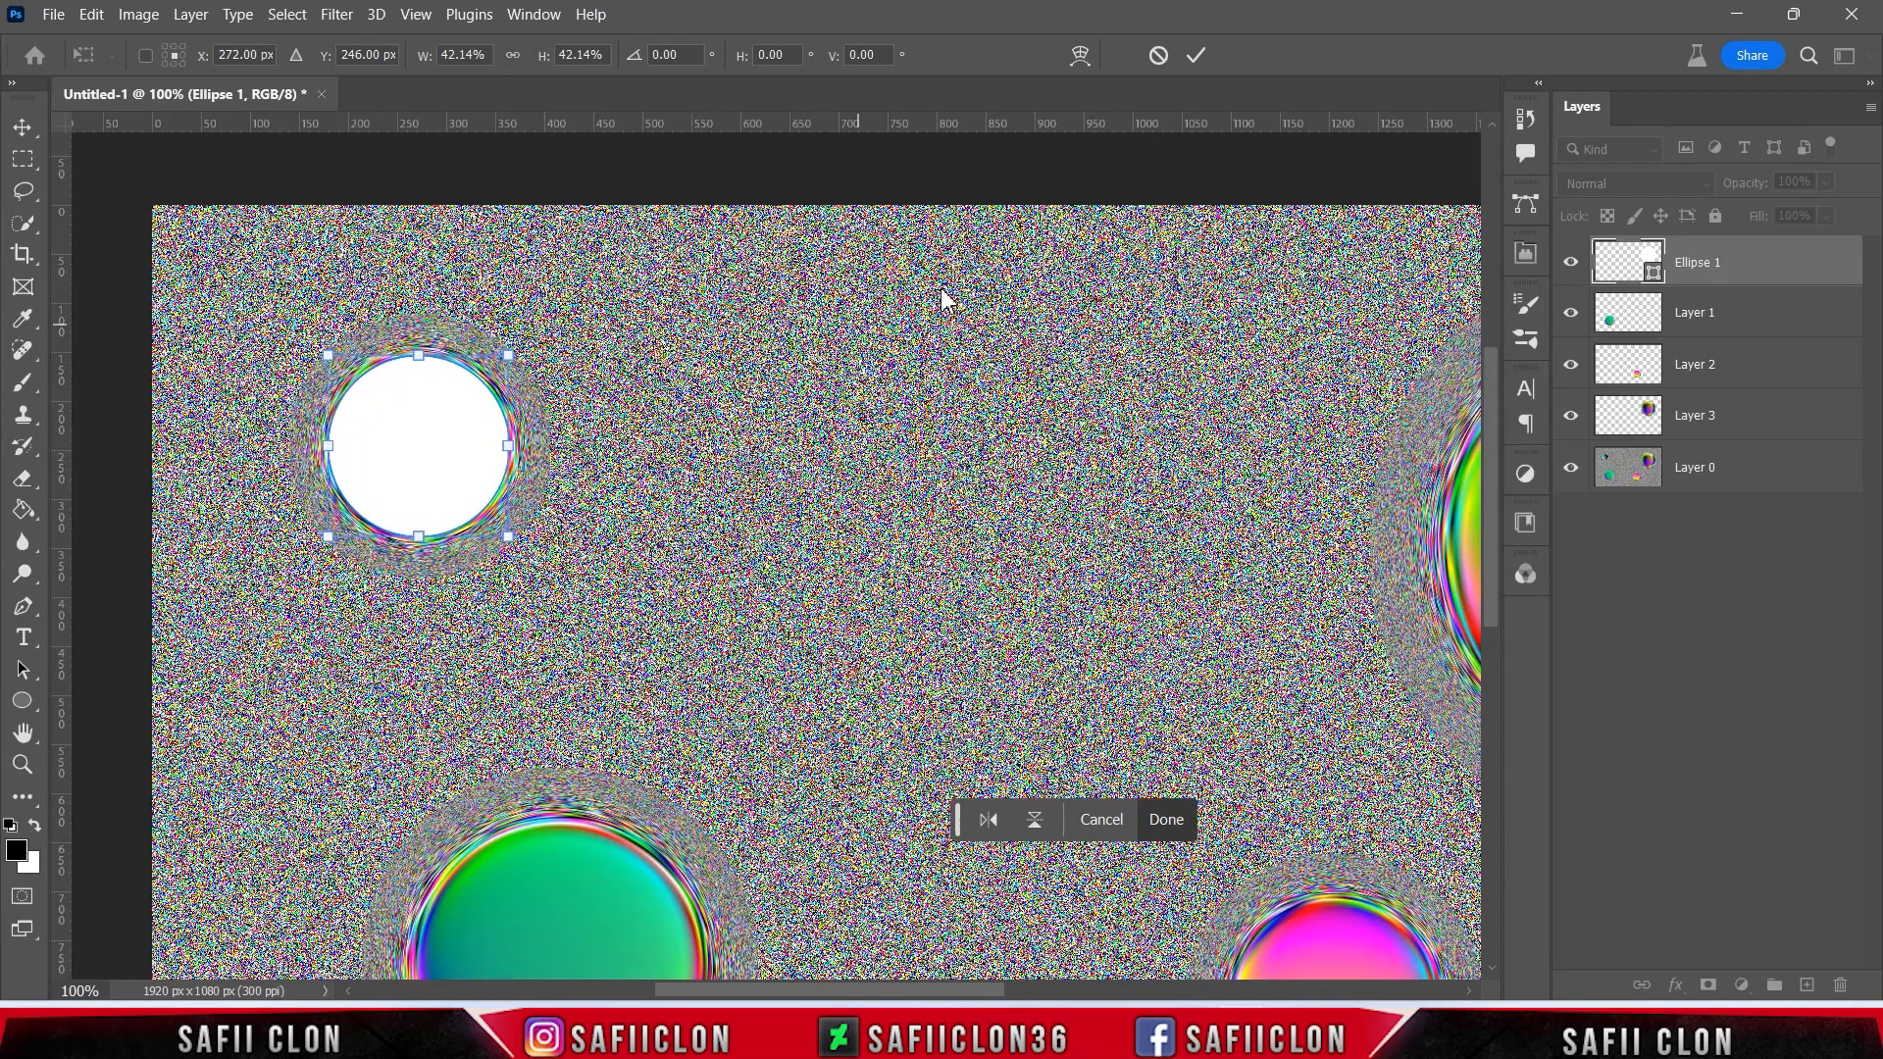
left_click(1196, 55)
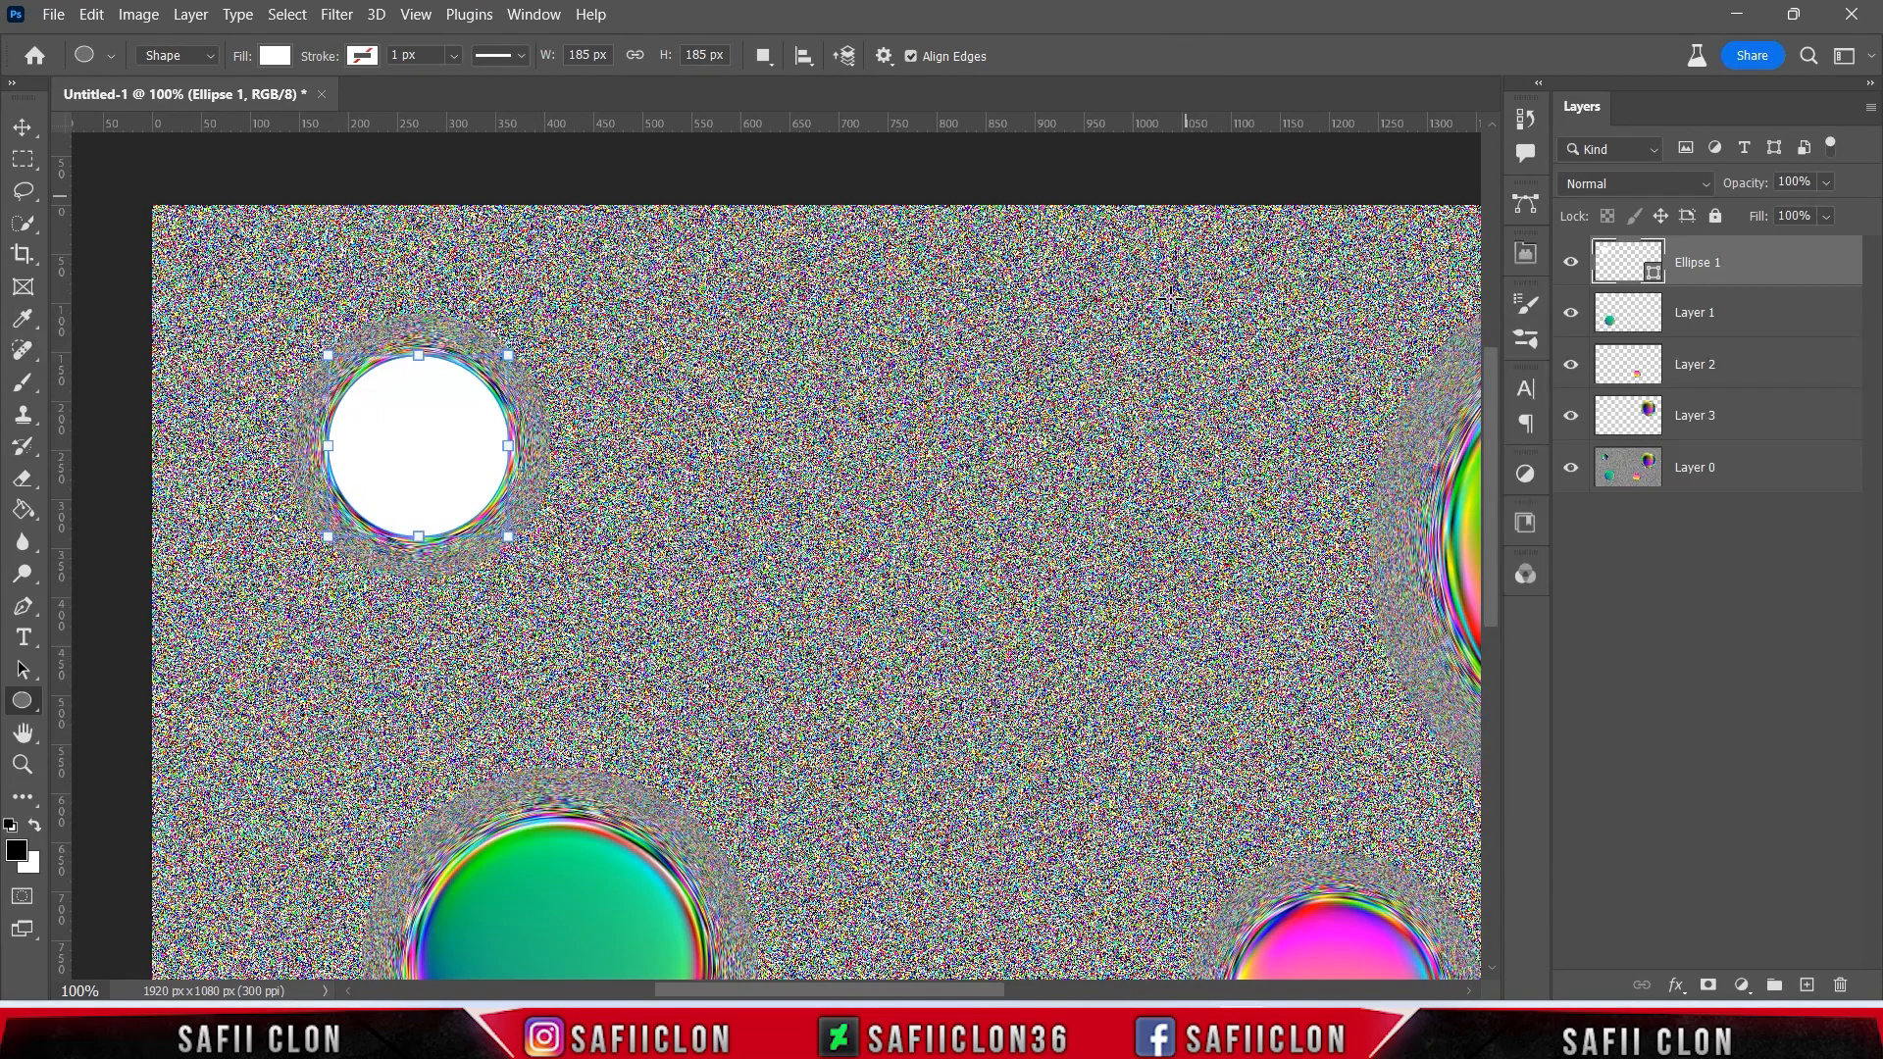
- Copy the small green and blue bubble from Layer 0 to a new layer using the circle's outline, hiding Ellipse 1 and Layer 0
left_click(1623, 261, "ctrl")
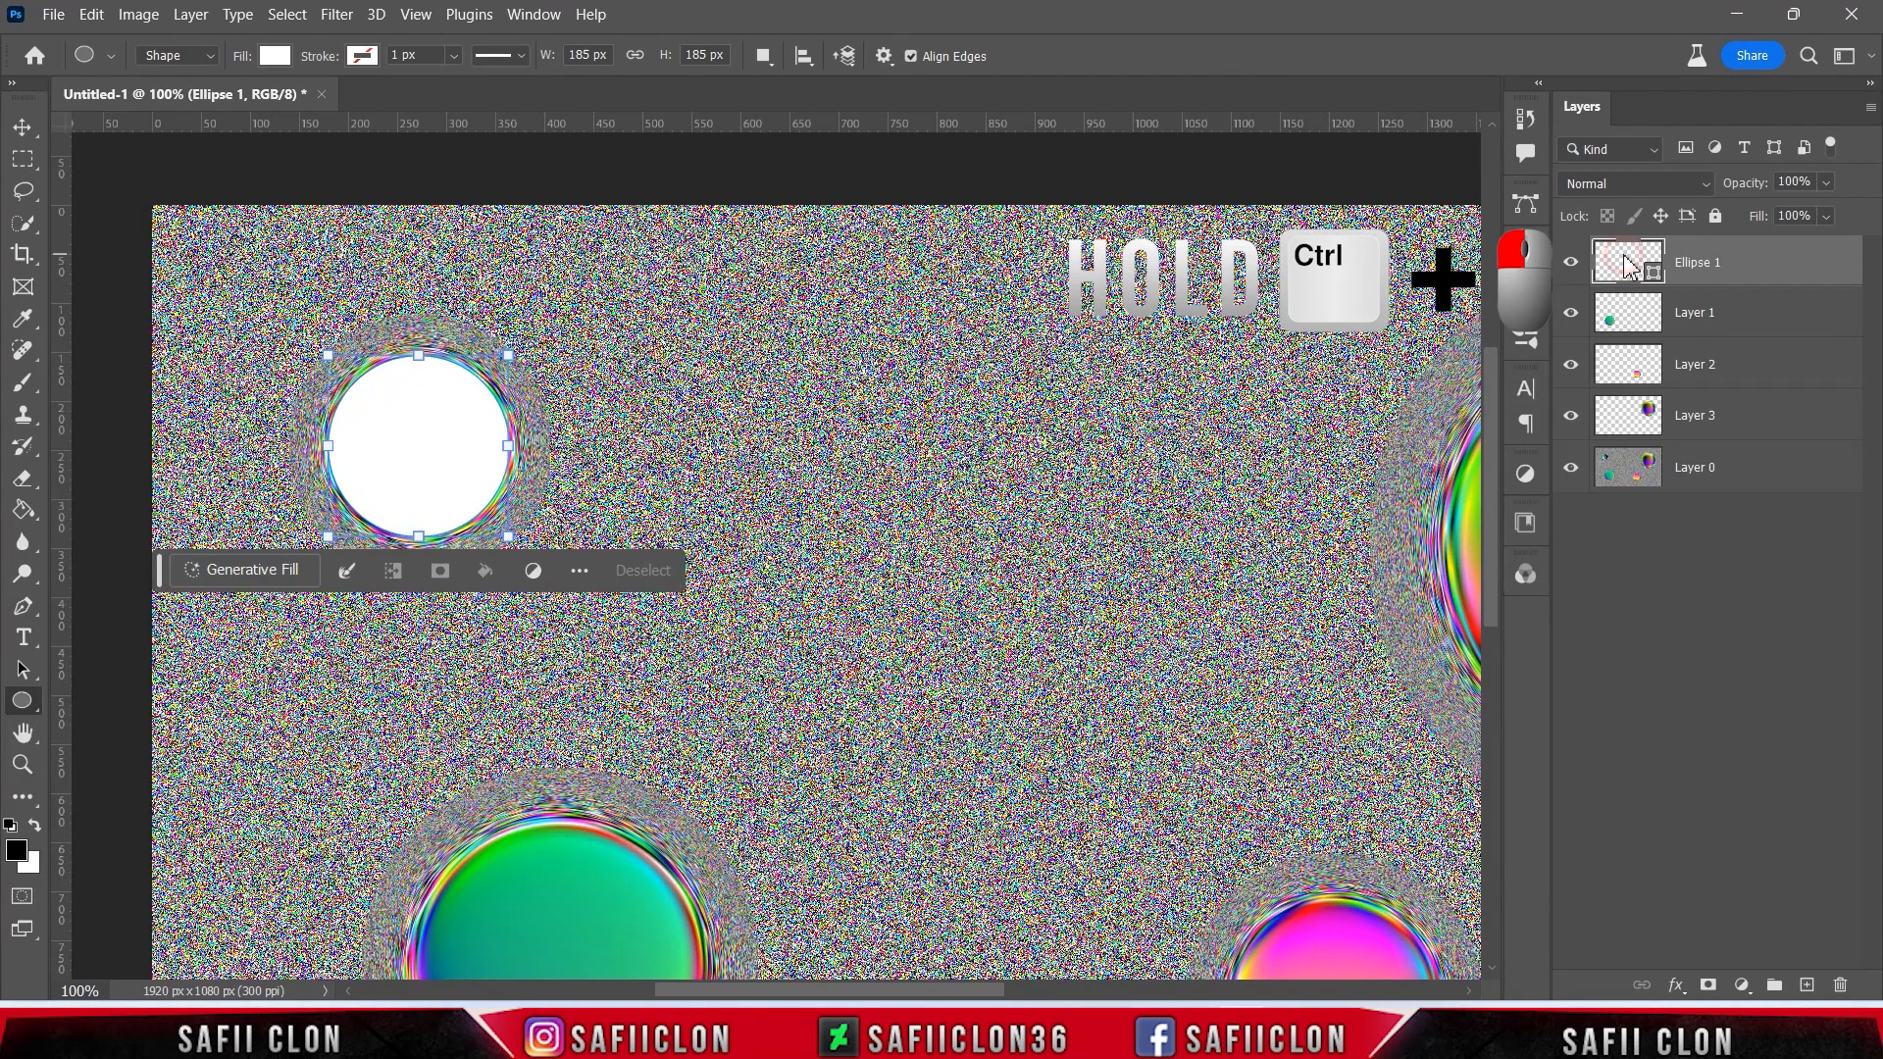
left_click(1572, 263)
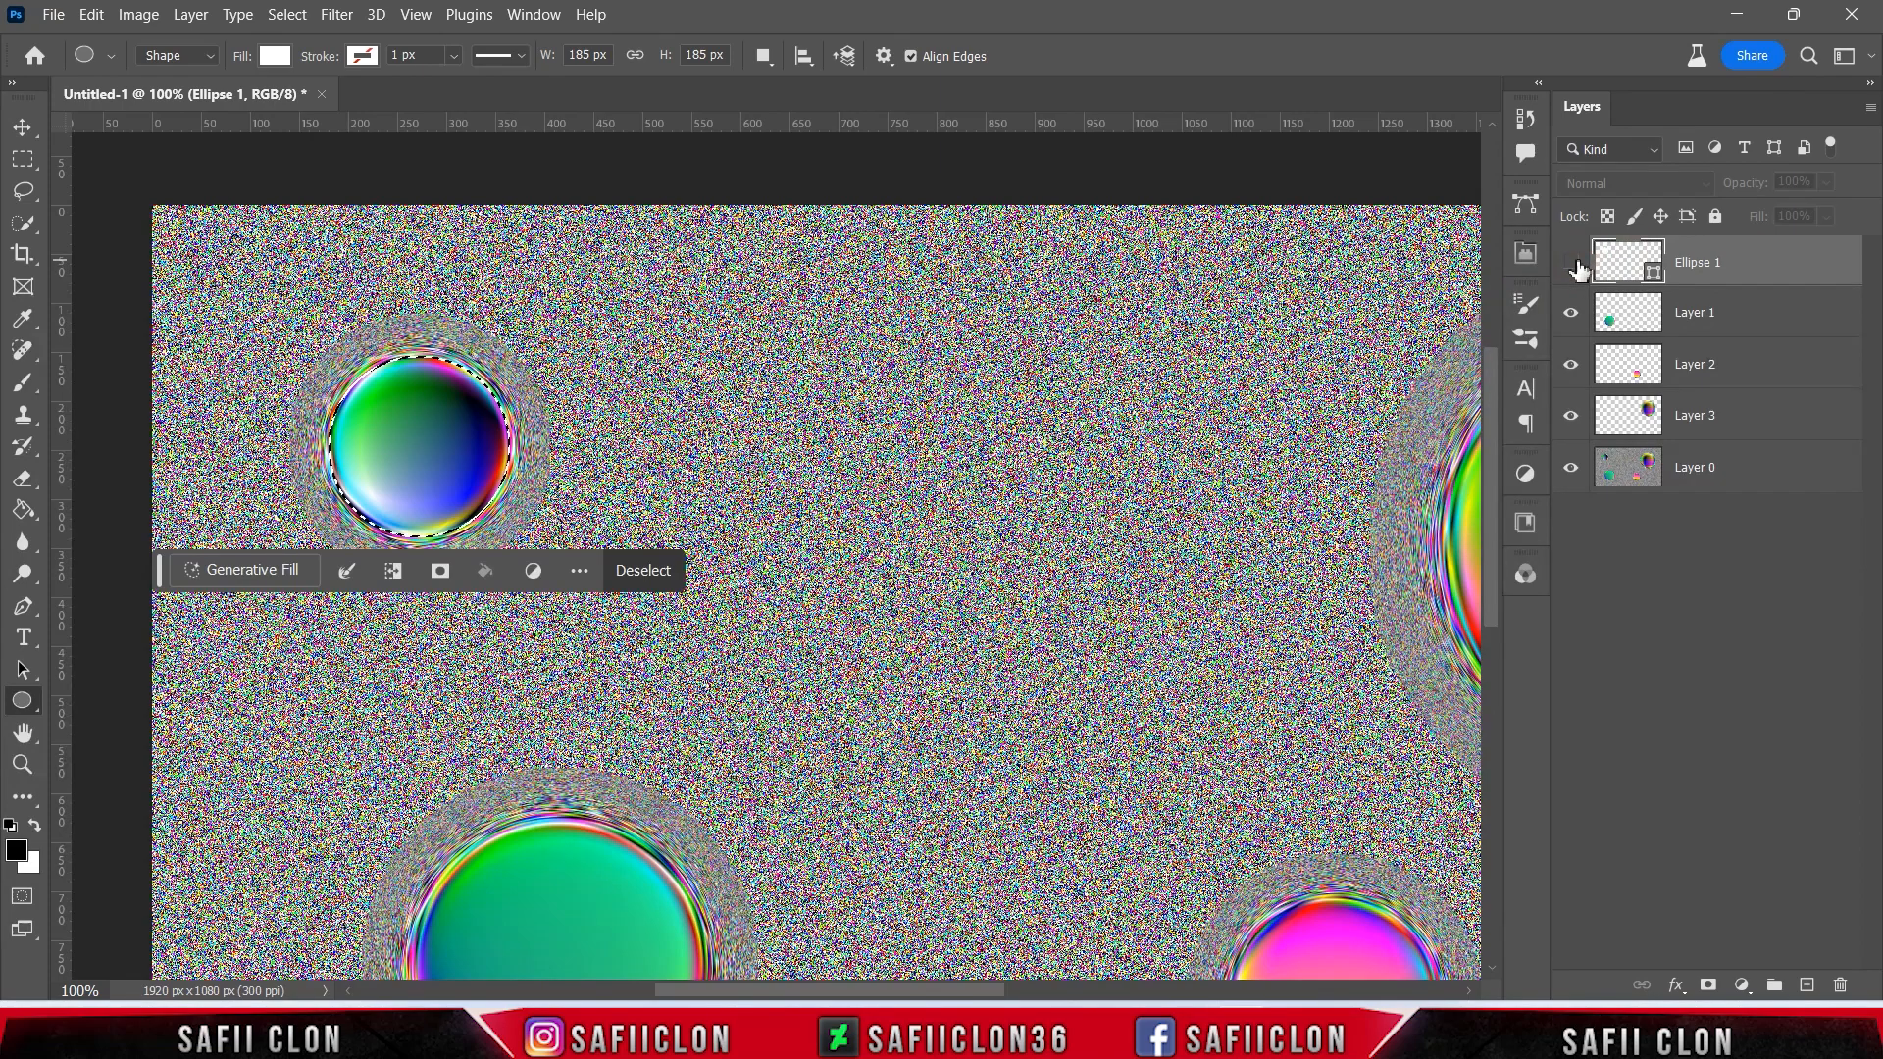
left_click(1752, 479)
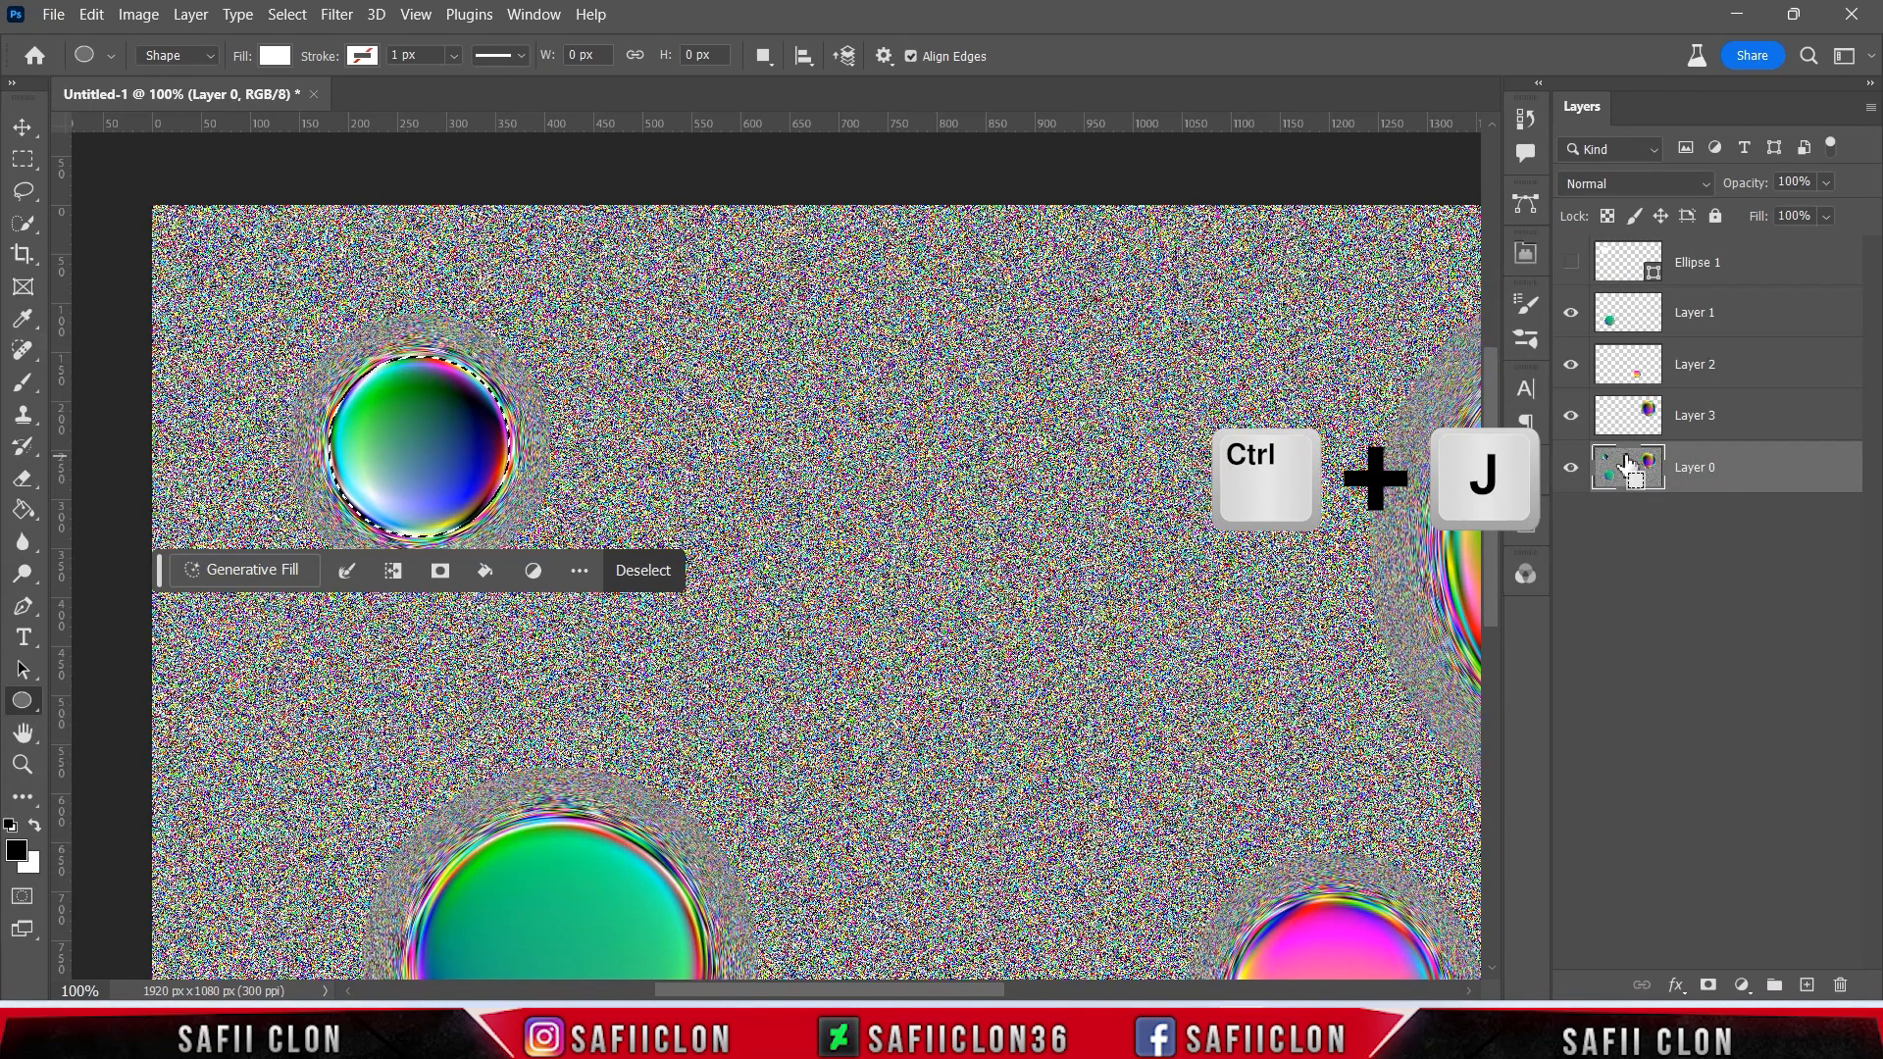
key("ctrl+j")
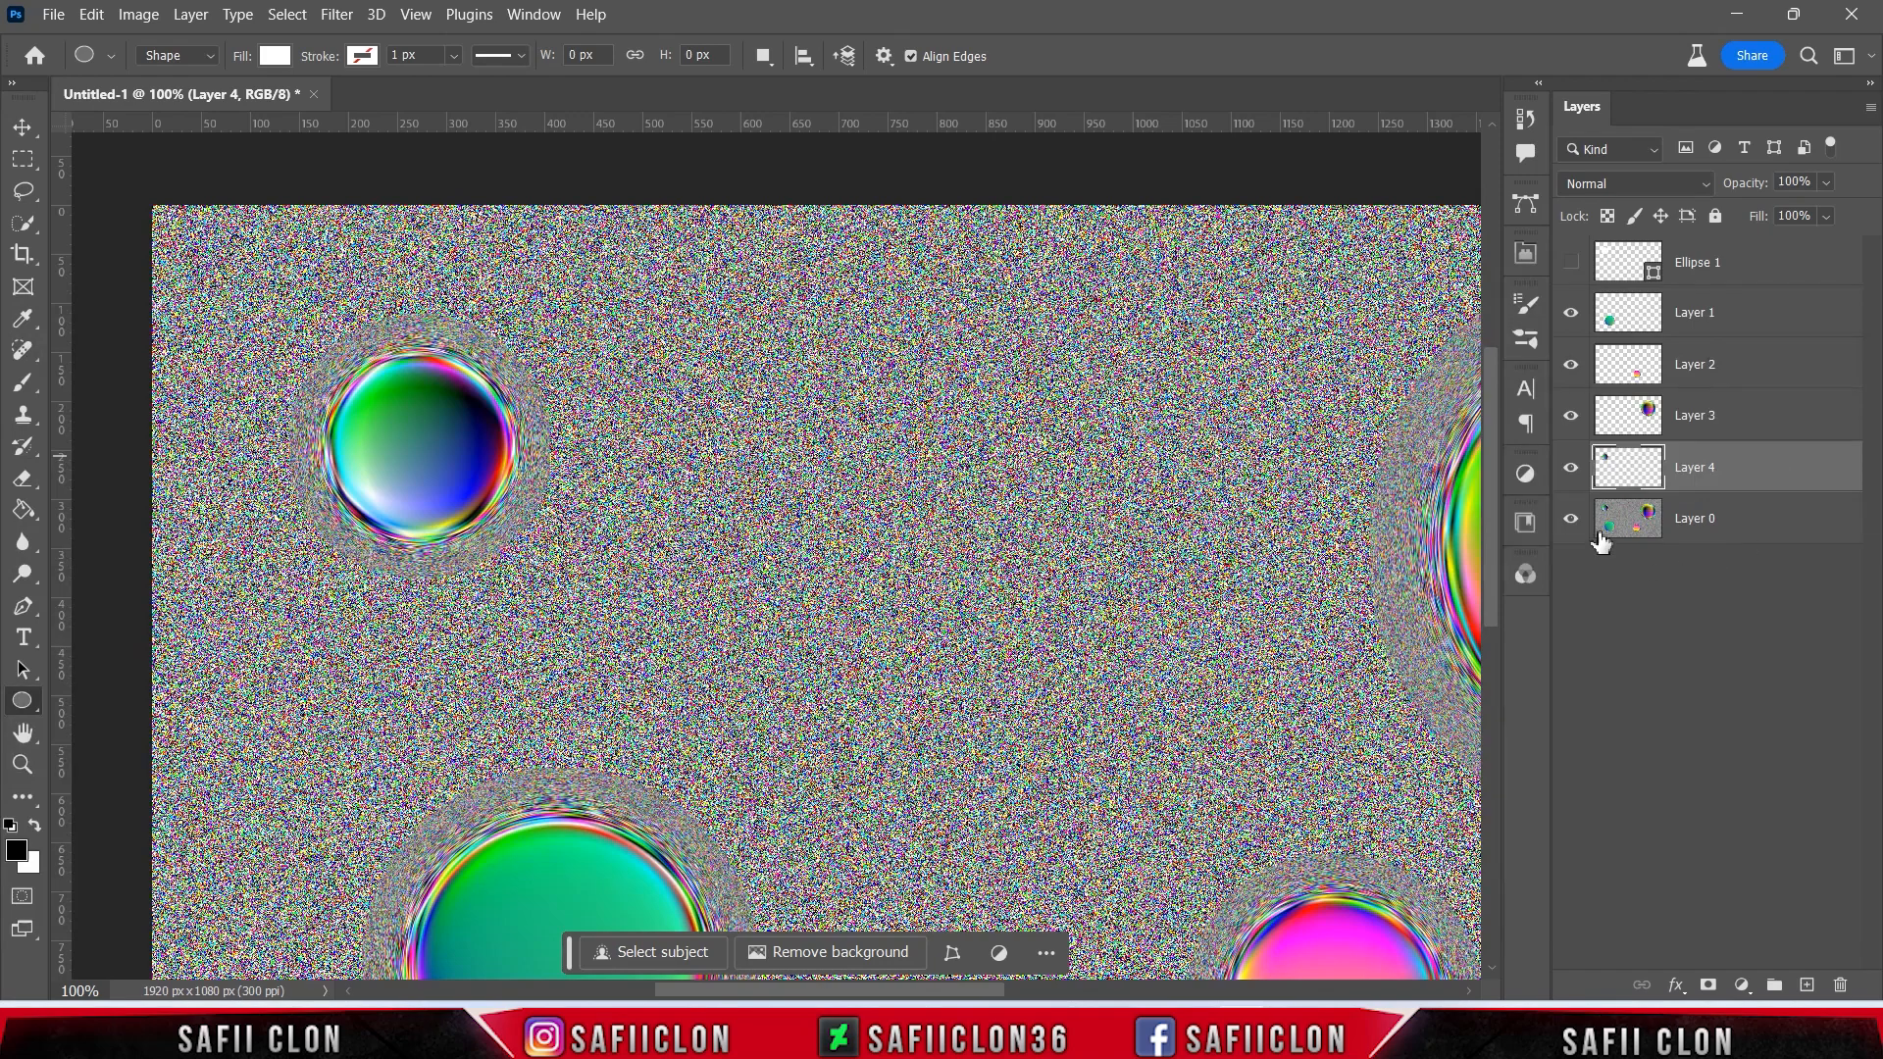
left_click(1571, 522)
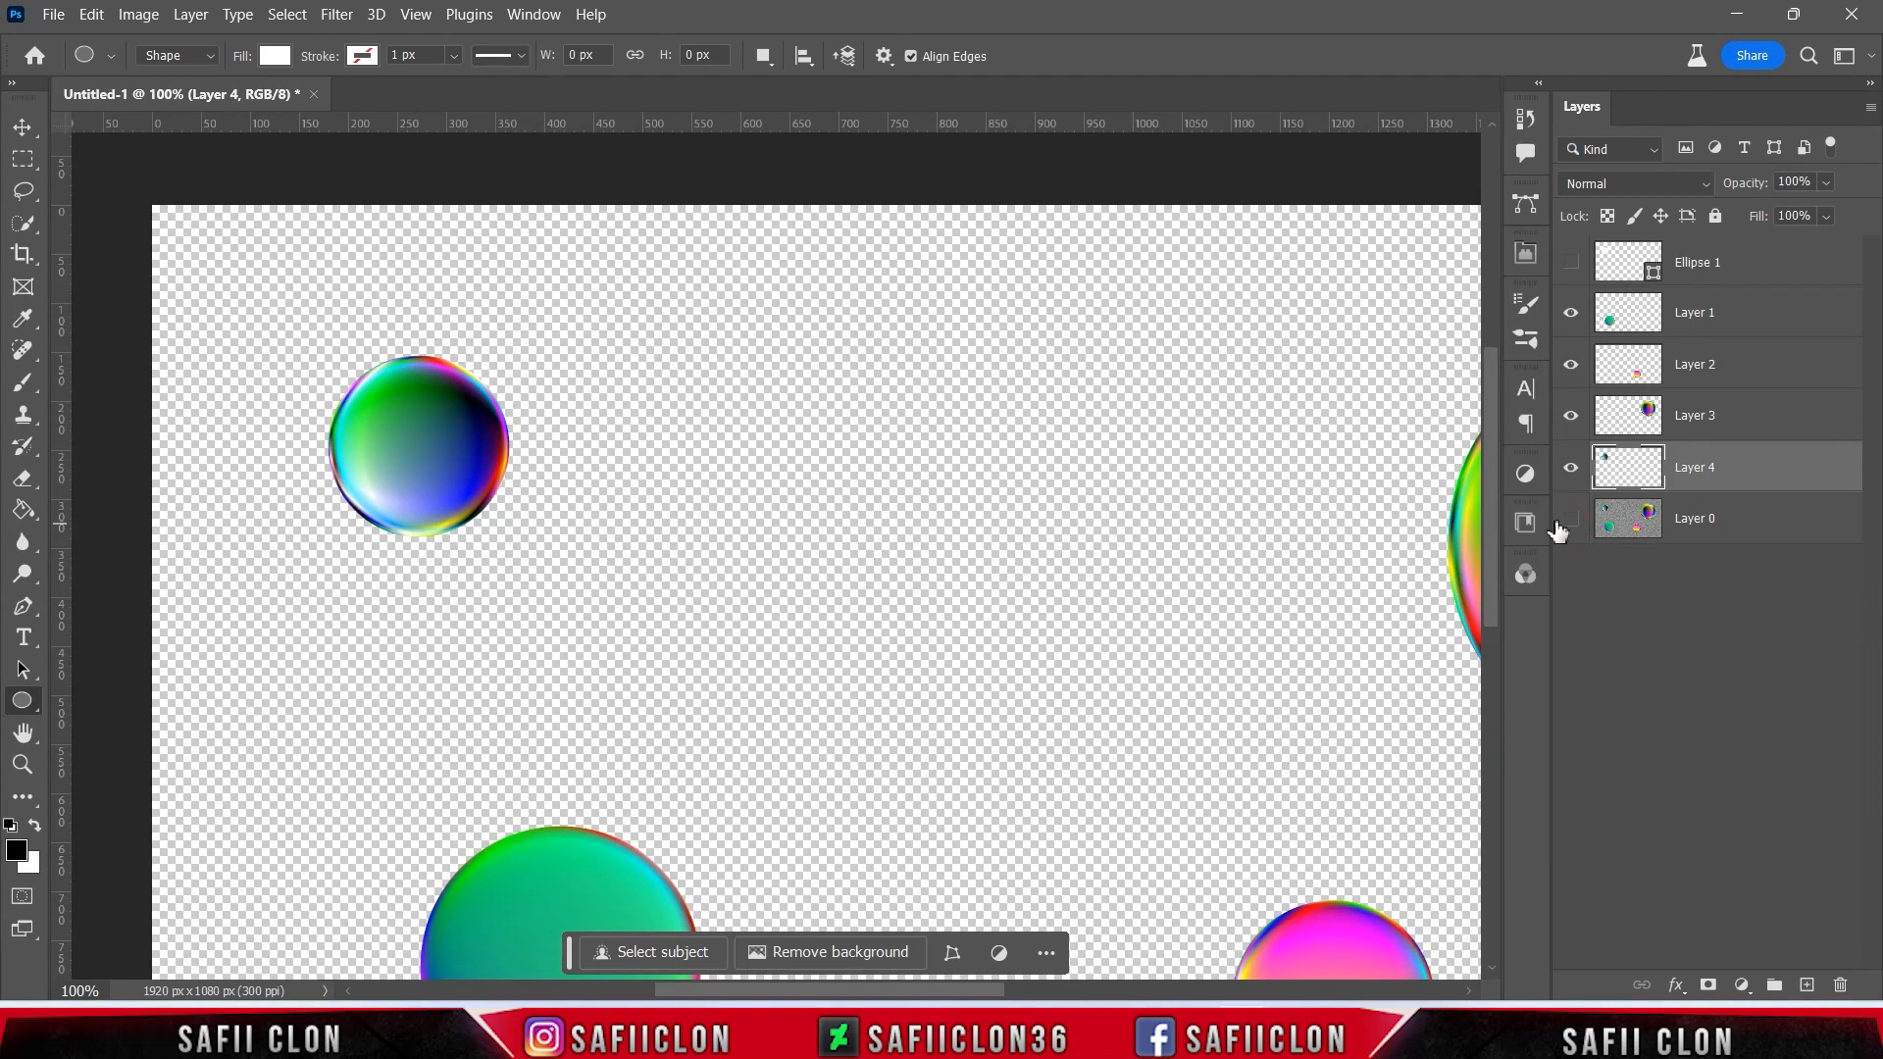
- Check the four extracted bubbles on the whole canvas by toggling the visibility of Layers 4, 3, 2 and 1
key("ctrl+minus")
key("ctrl+minus")
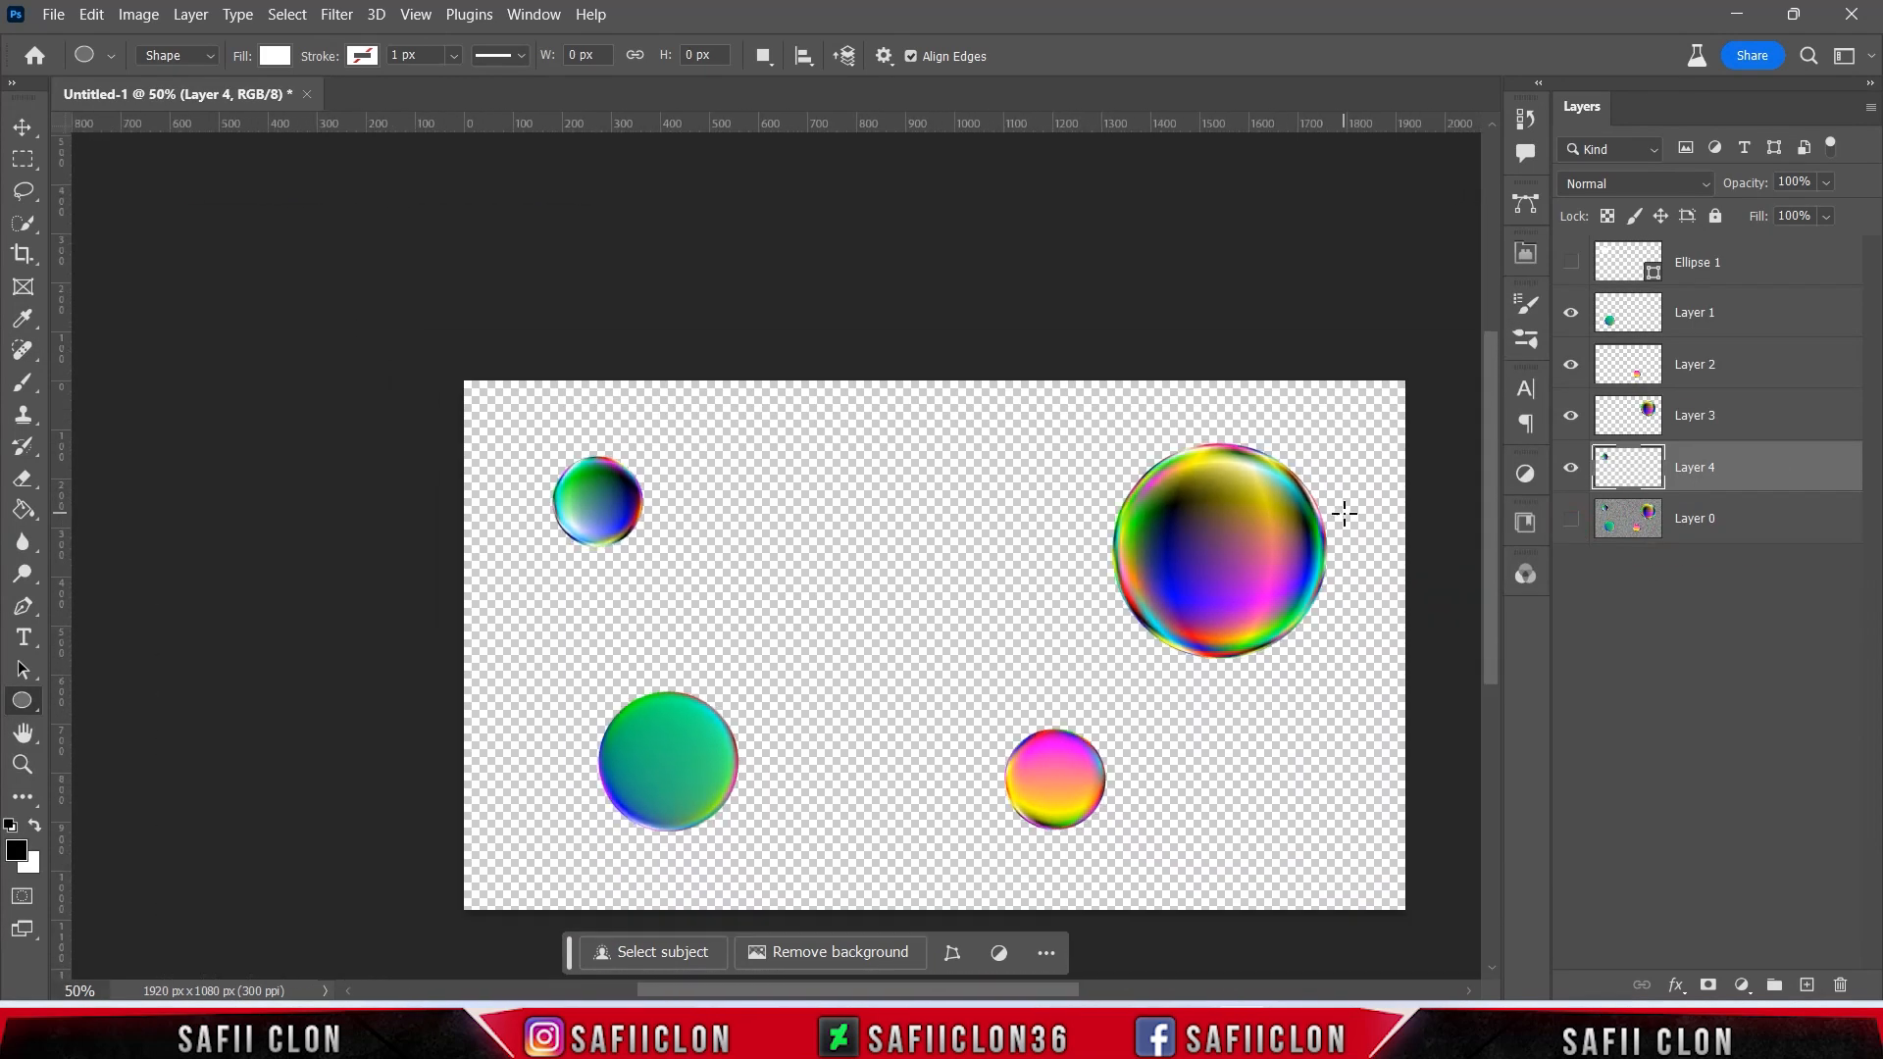
scroll(1264, 778, "down", 2)
scroll(1059, 1000, "right", 3)
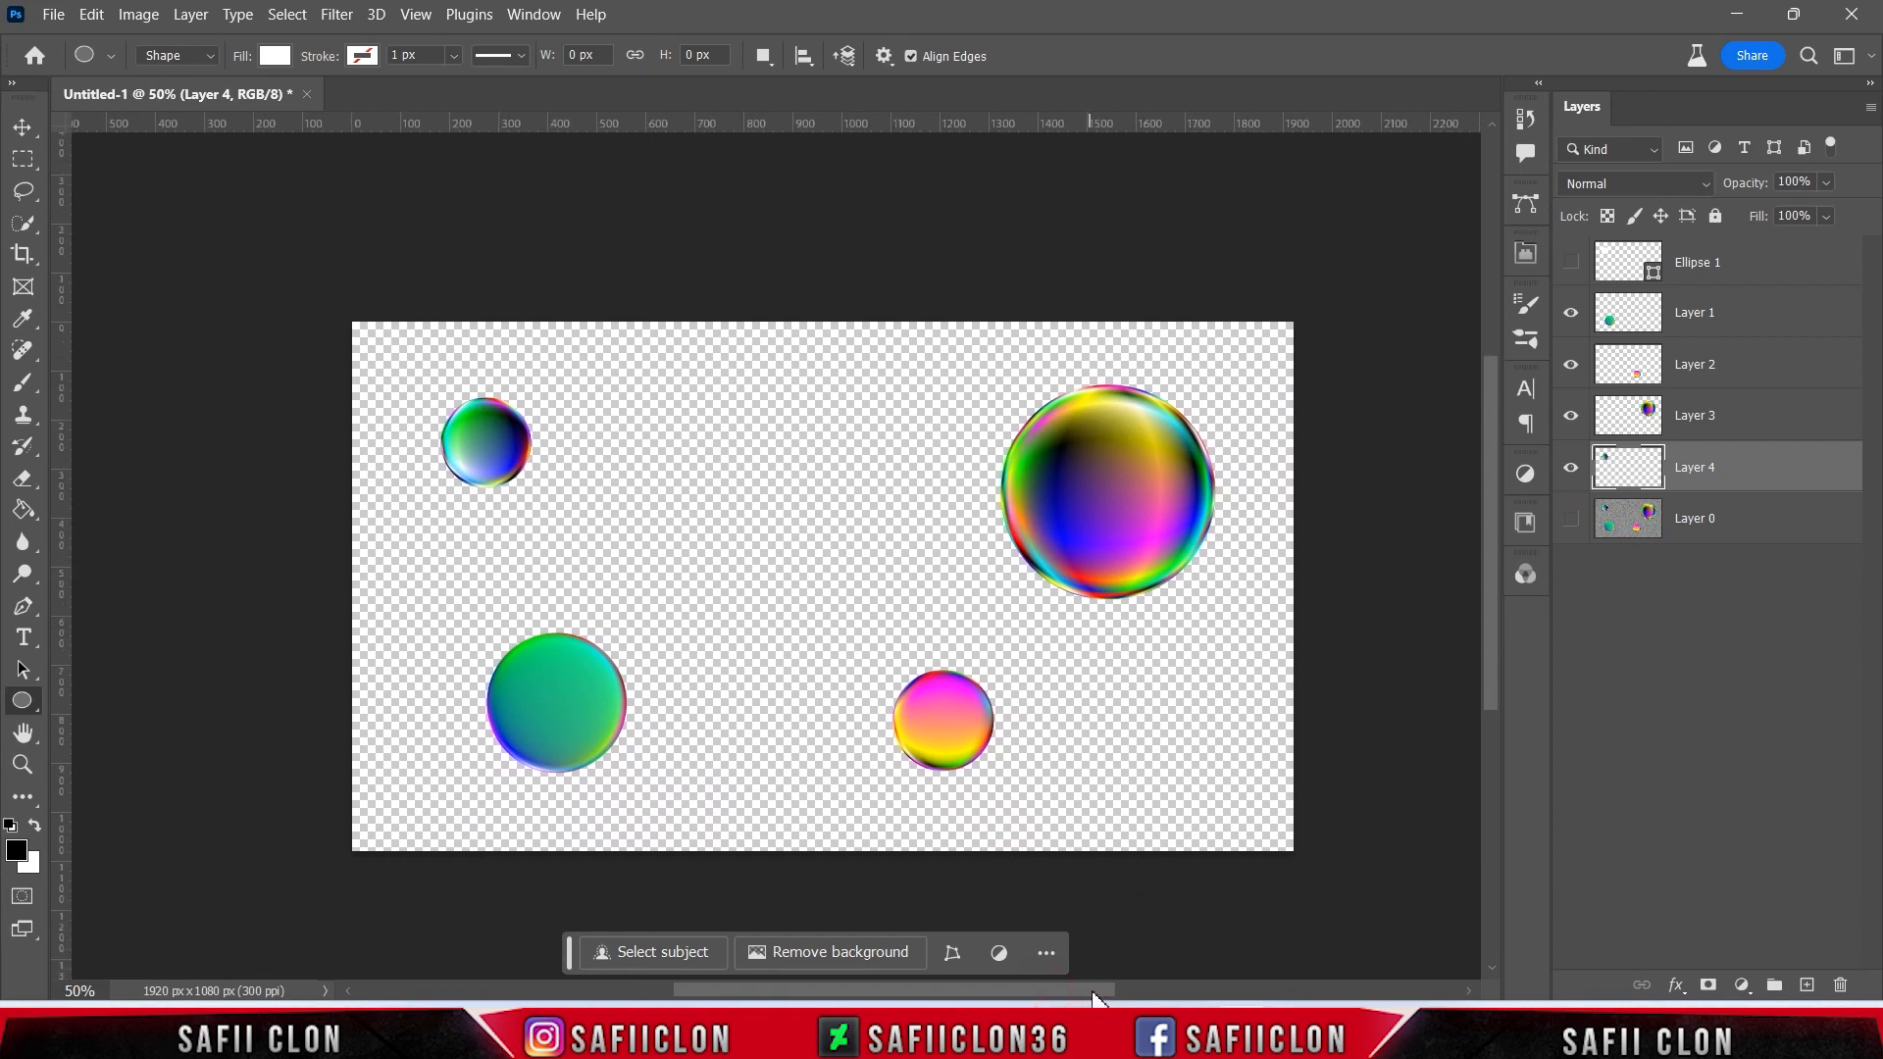
left_click(1571, 471)
left_click(1571, 469)
left_click(1571, 417)
left_click(1571, 415)
left_click(1571, 364)
left_click(1571, 364)
left_click(1571, 315)
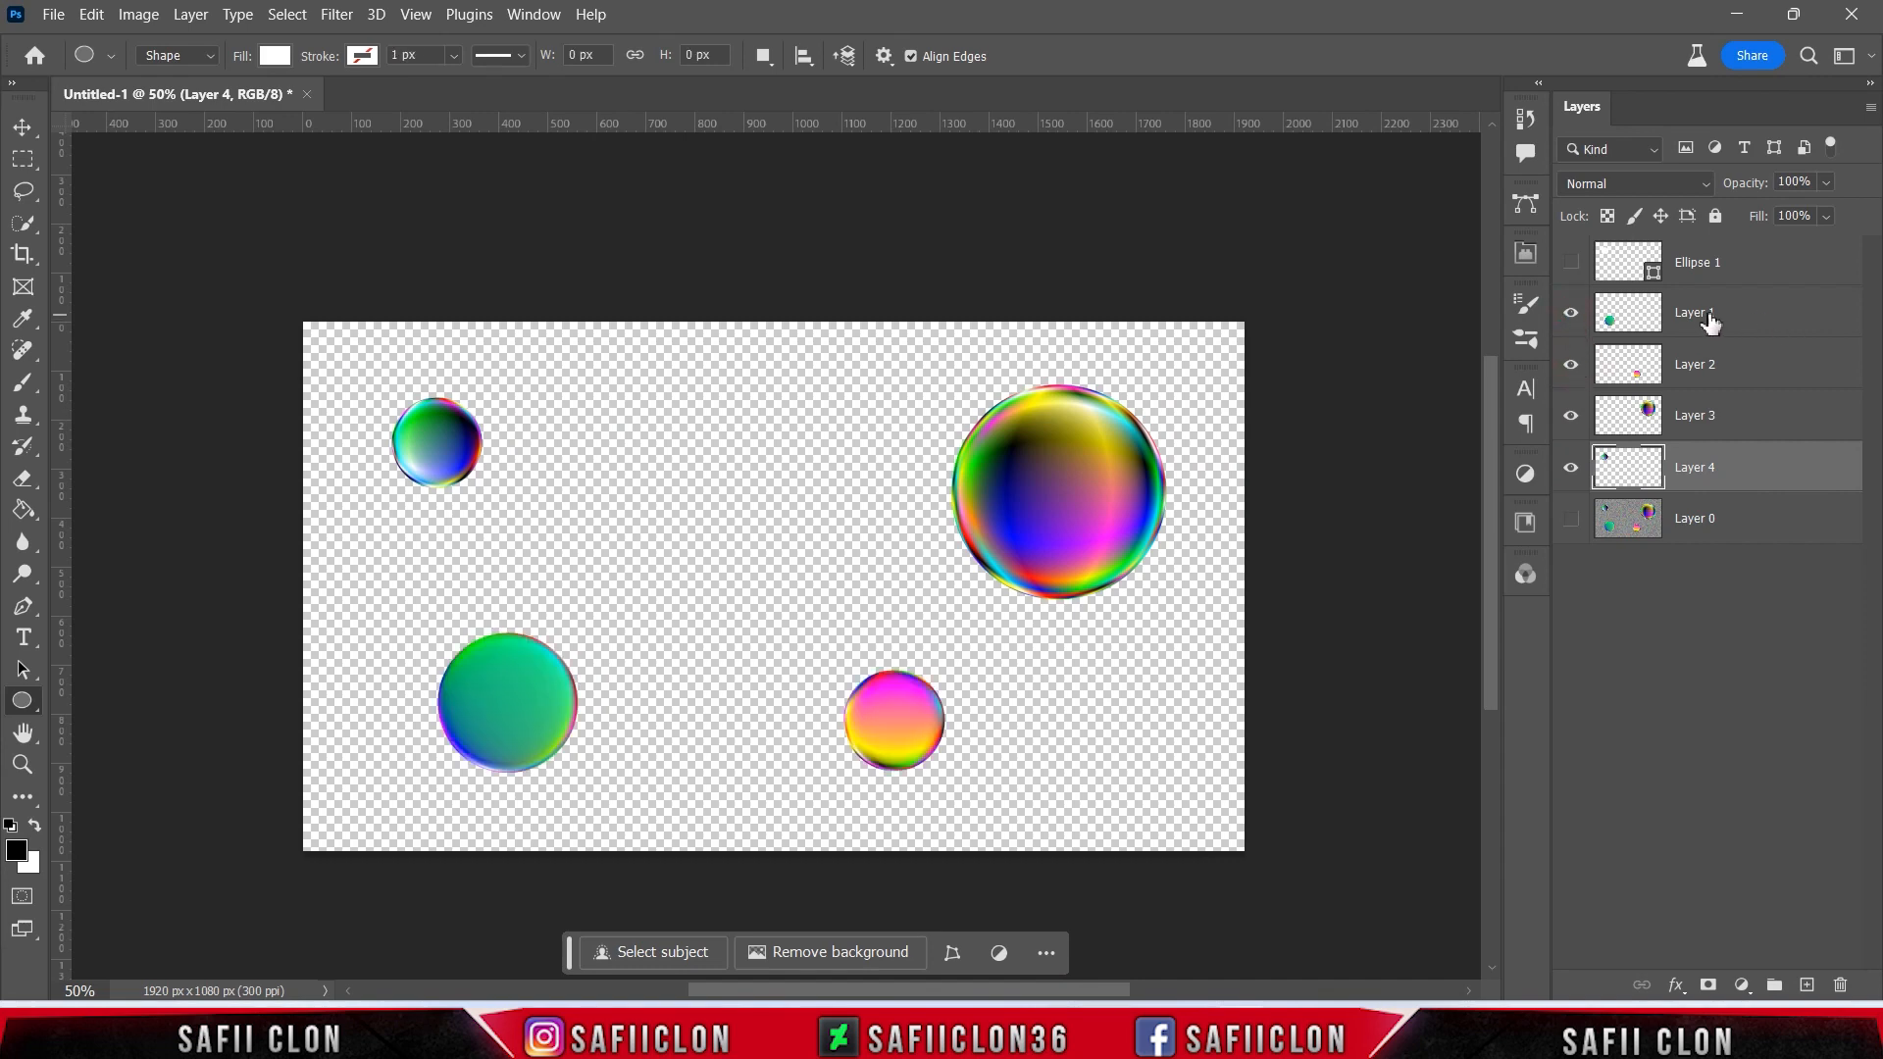
- Group Layers 1 to 4 into a group named BUBBLE
left_click(1755, 318)
left_click(1739, 471, "shift")
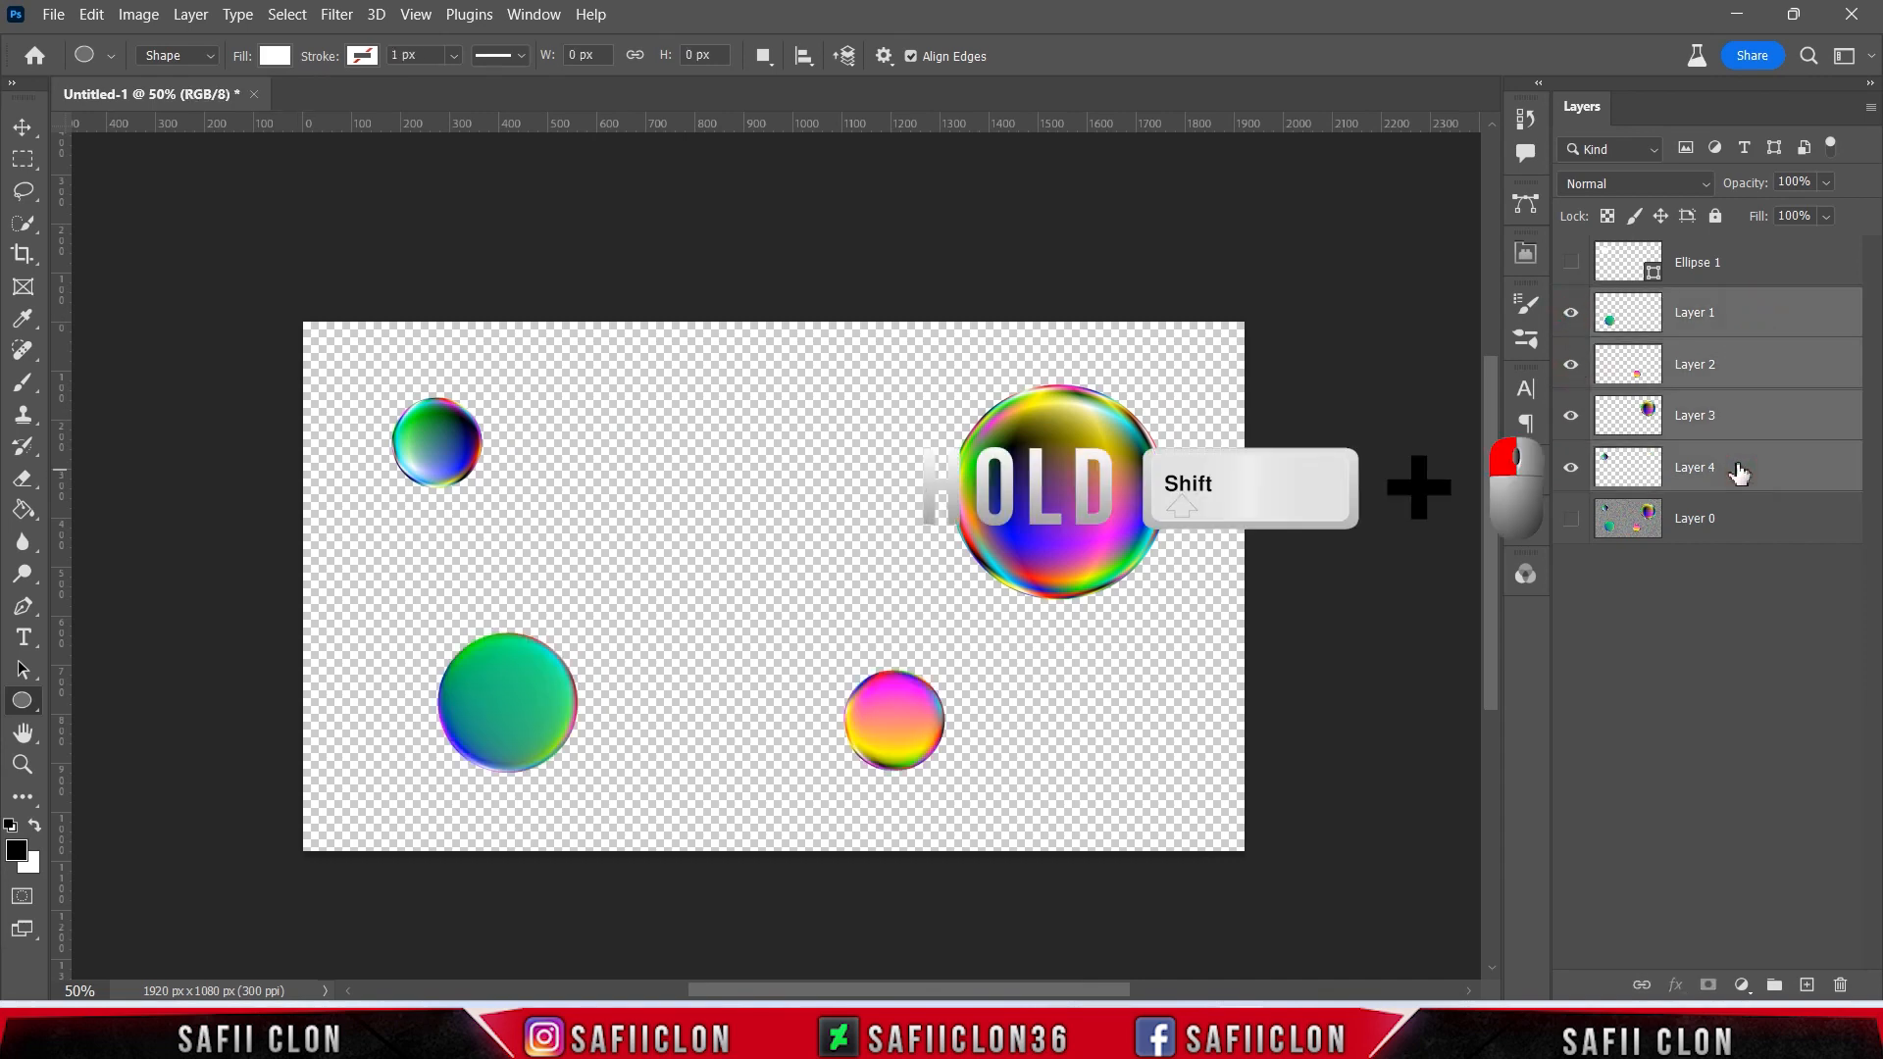
right_click(1739, 473)
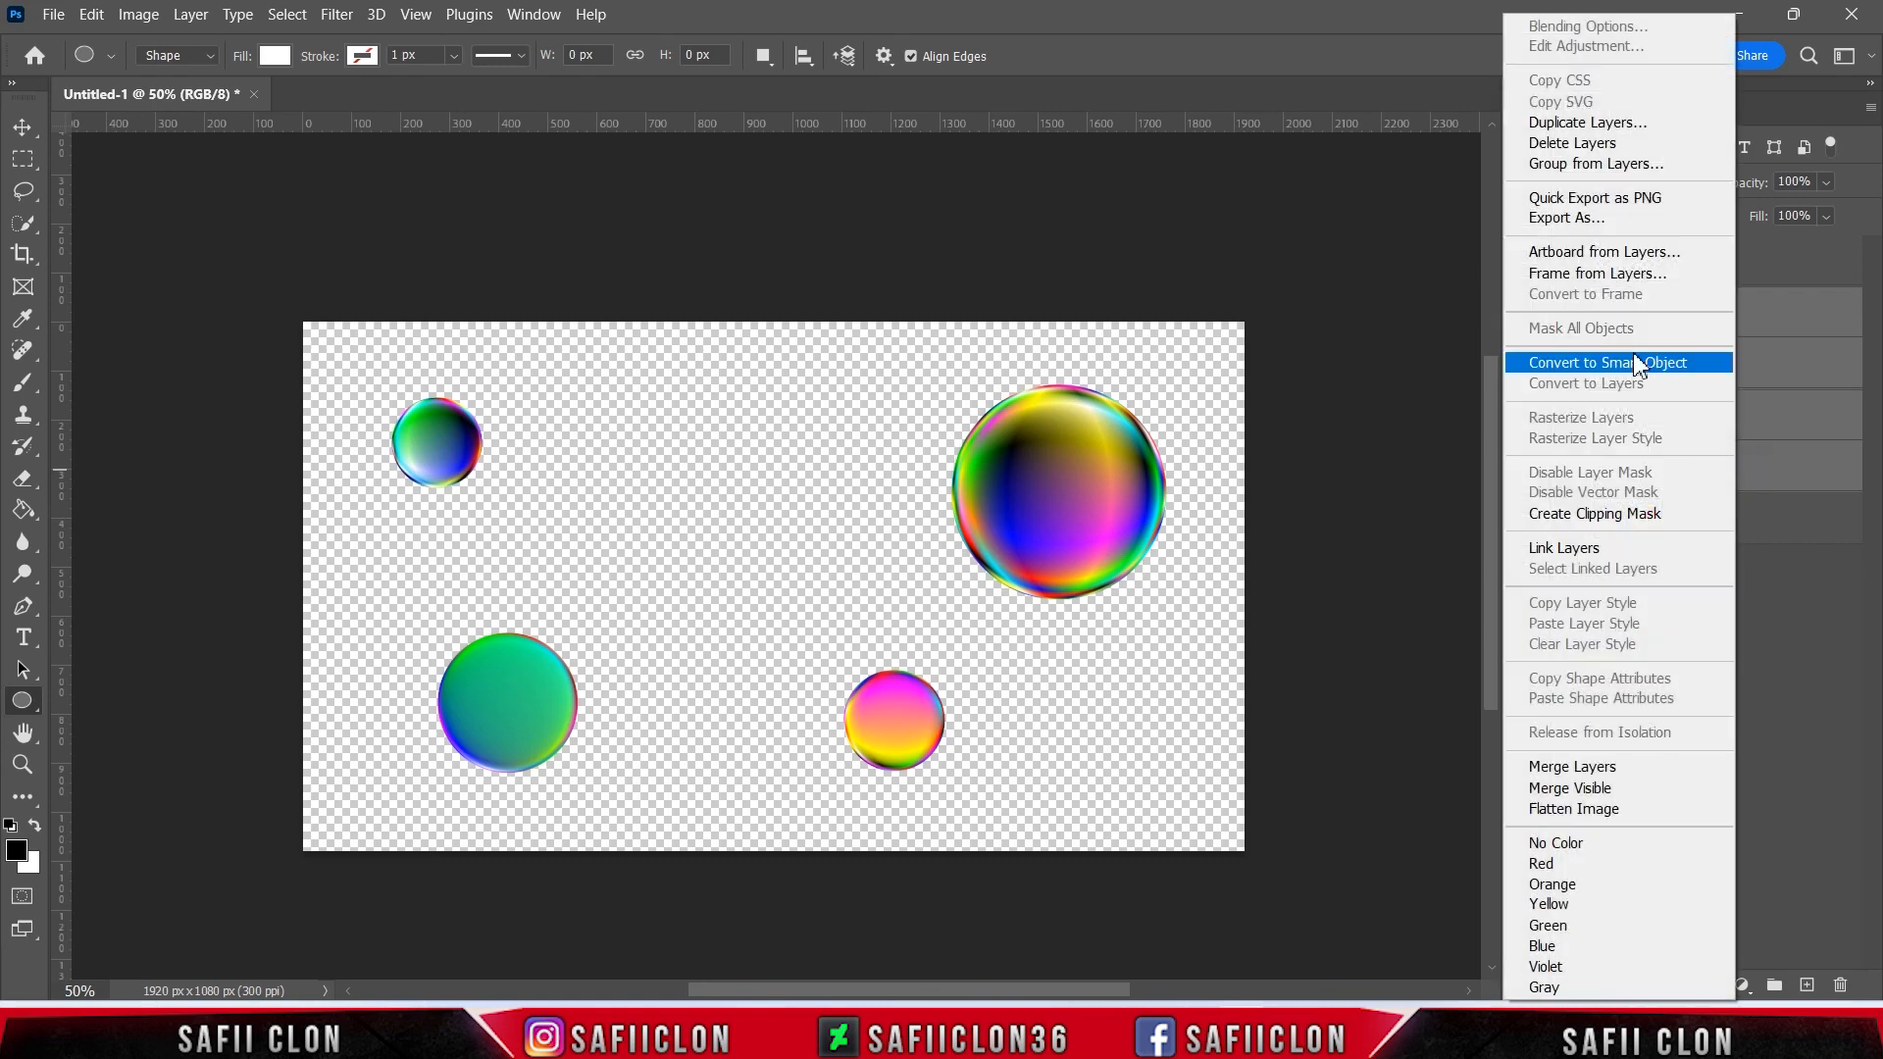
left_click(1609, 173)
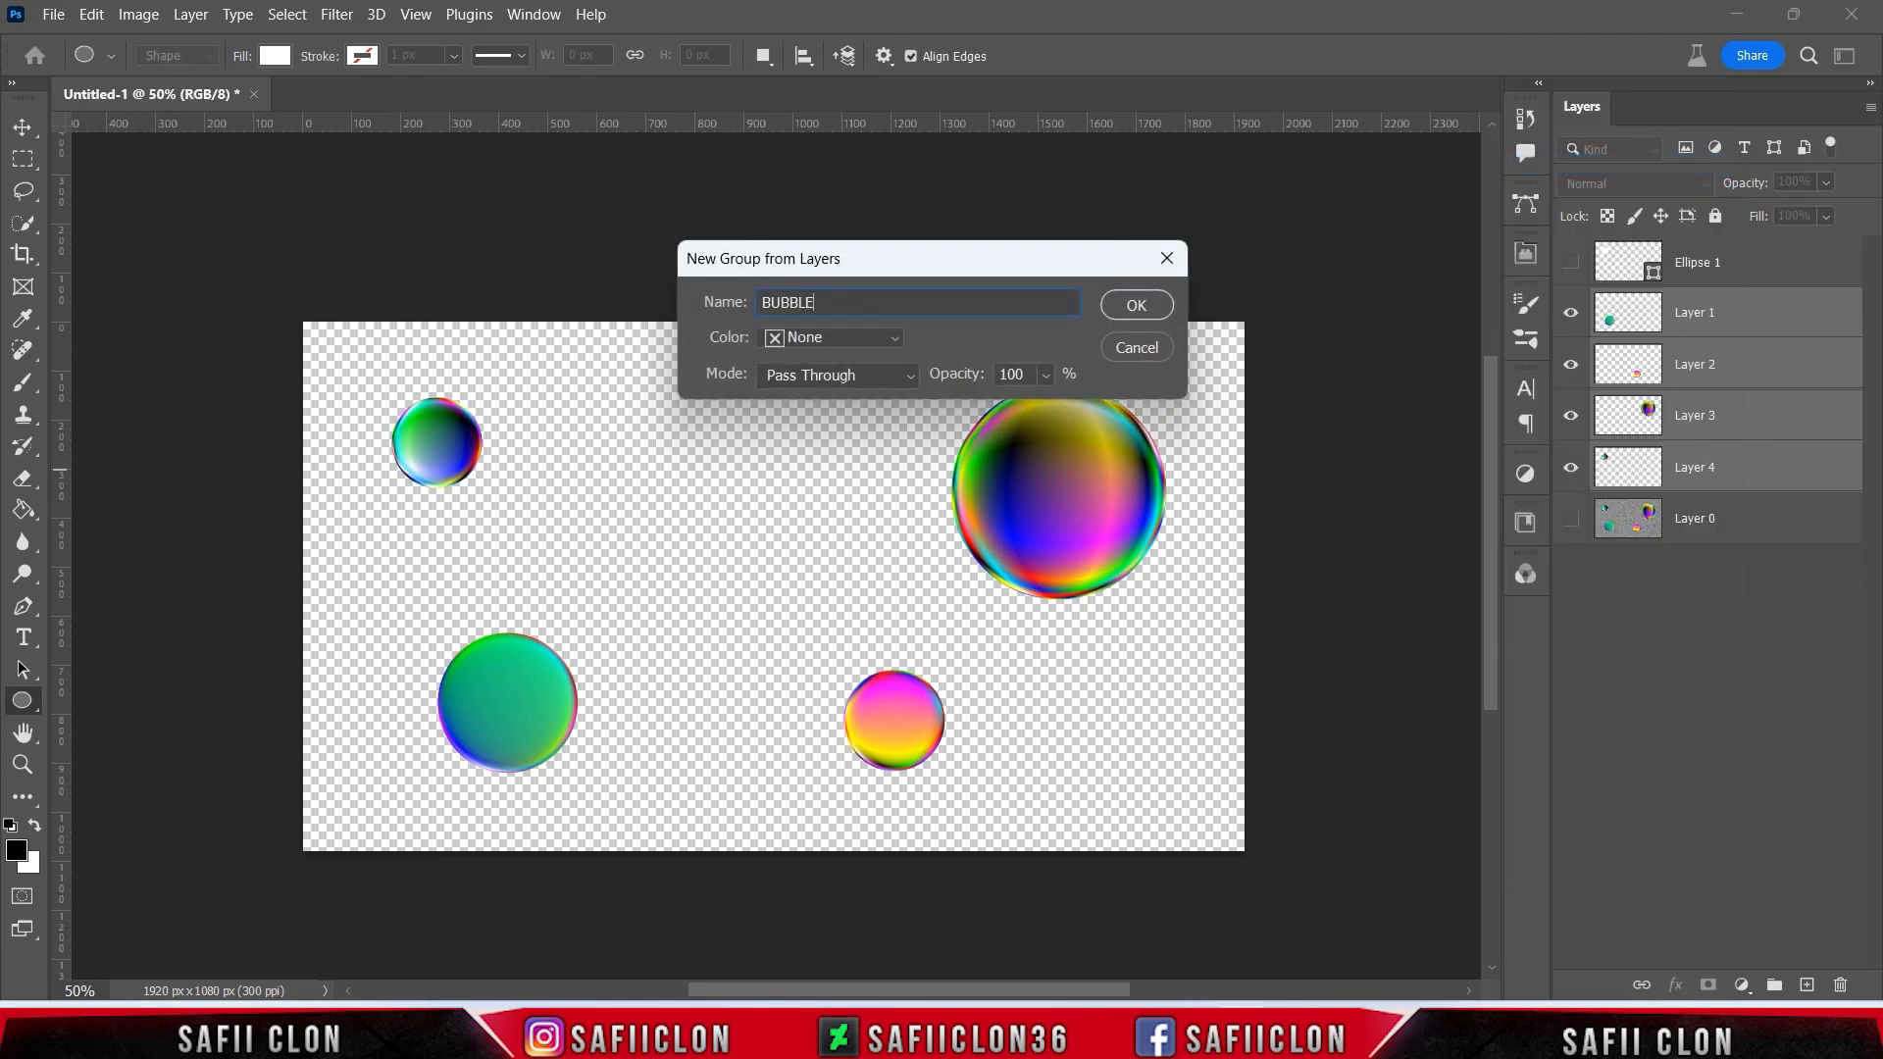
type("BUBBLE")
left_click(1133, 304)
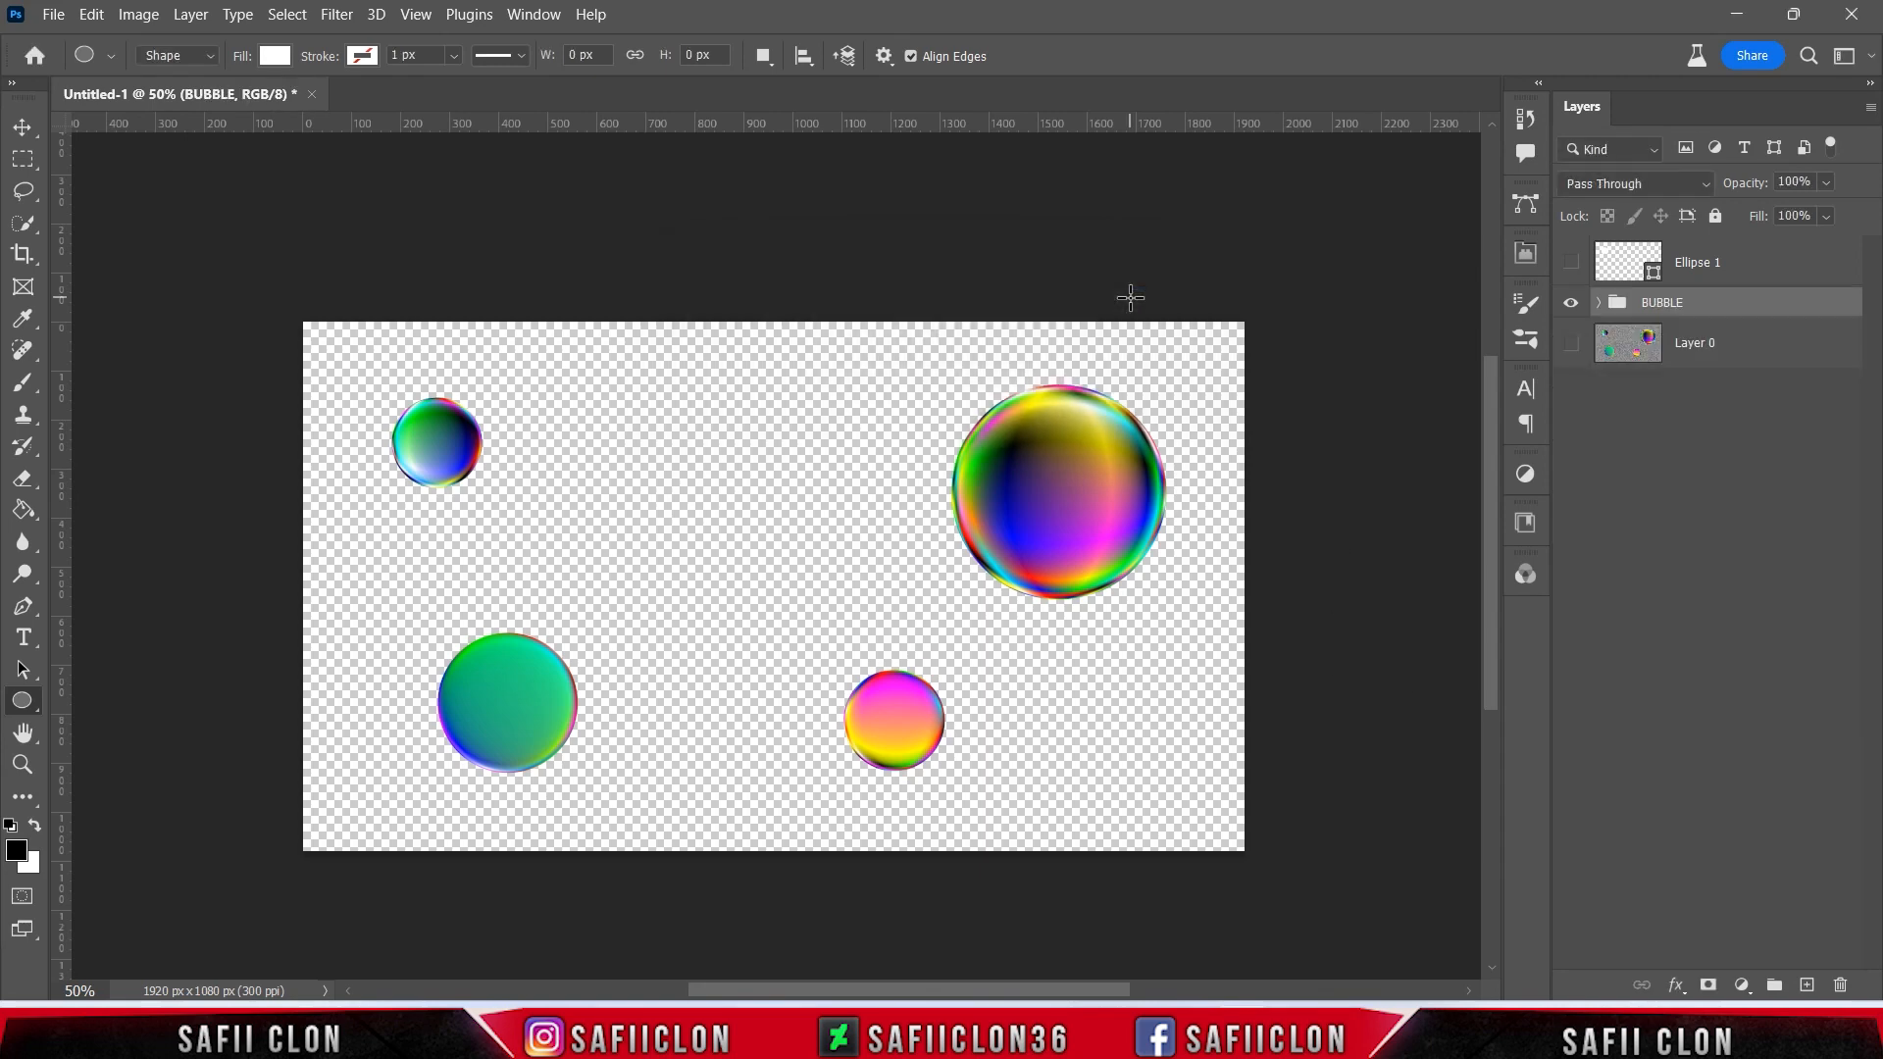
- Hide the BUBBLE group and add a near-black (#050505) Solid Color fill layer directly above Layer 0
left_click(1572, 305)
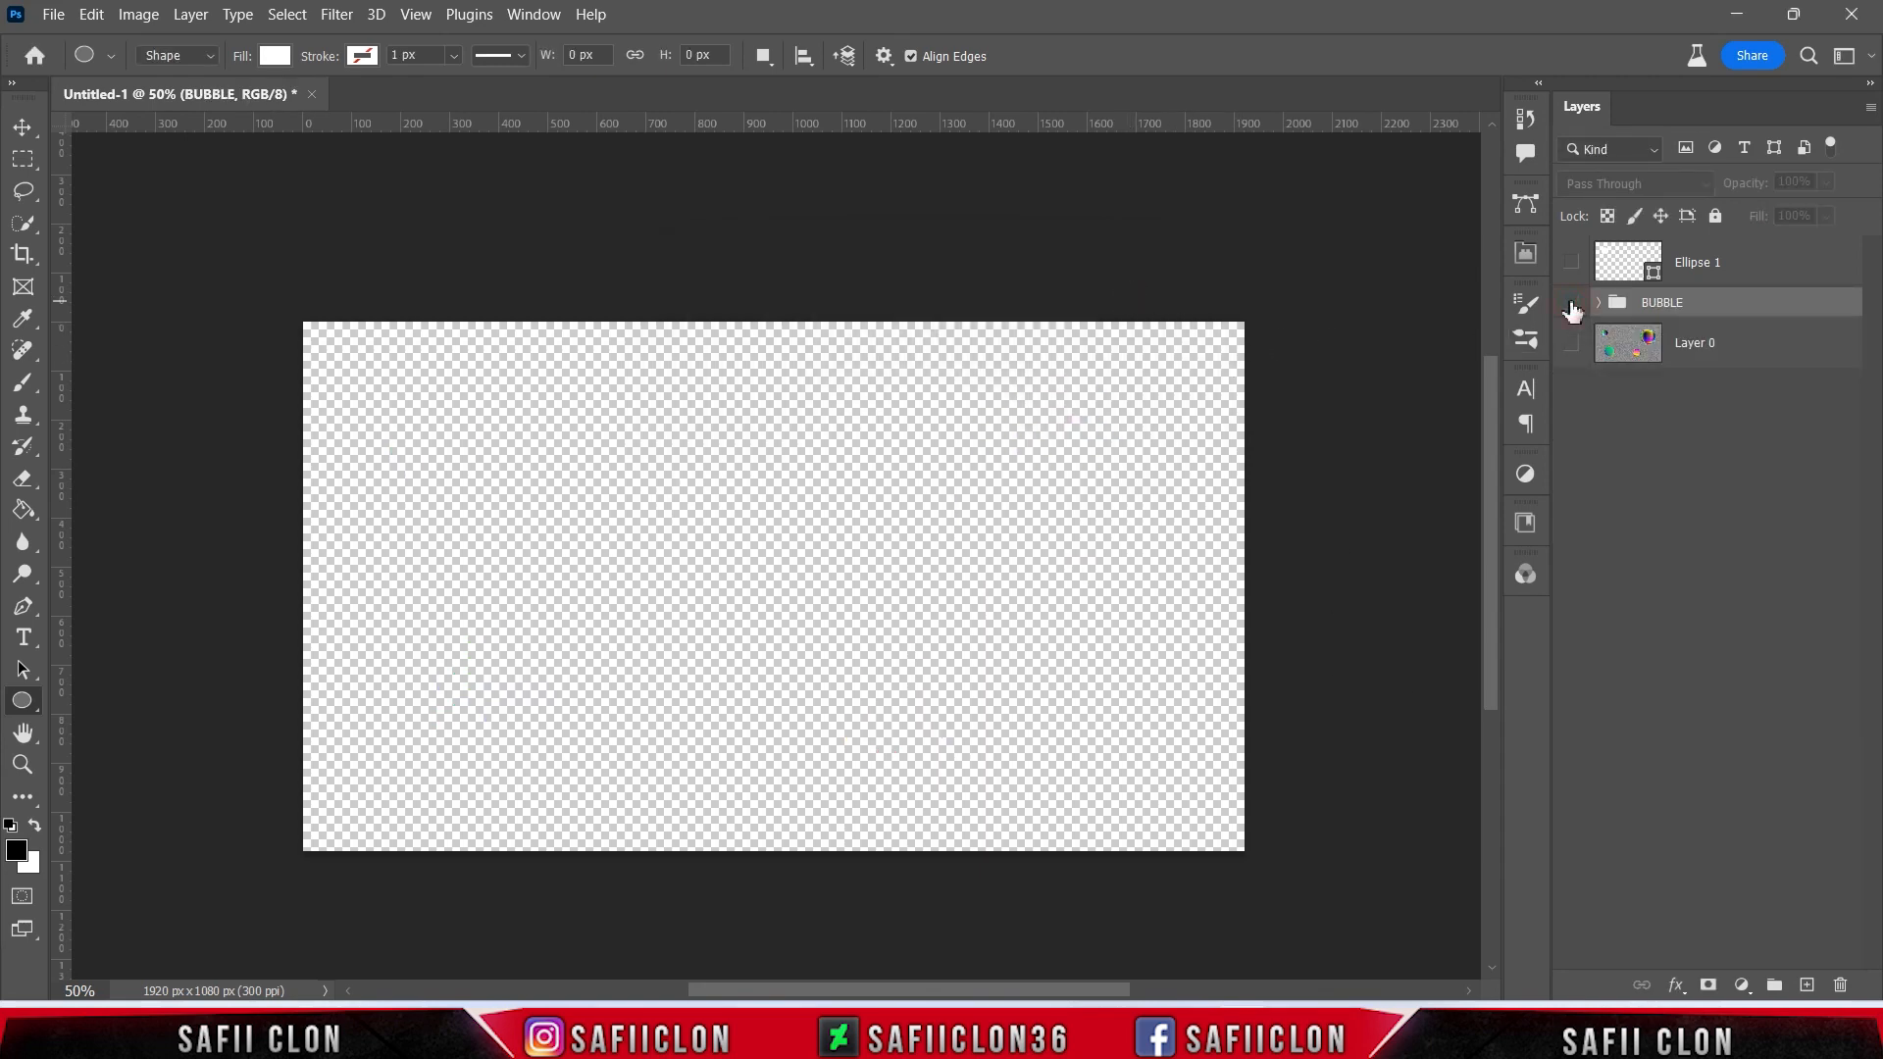
left_click(1755, 351)
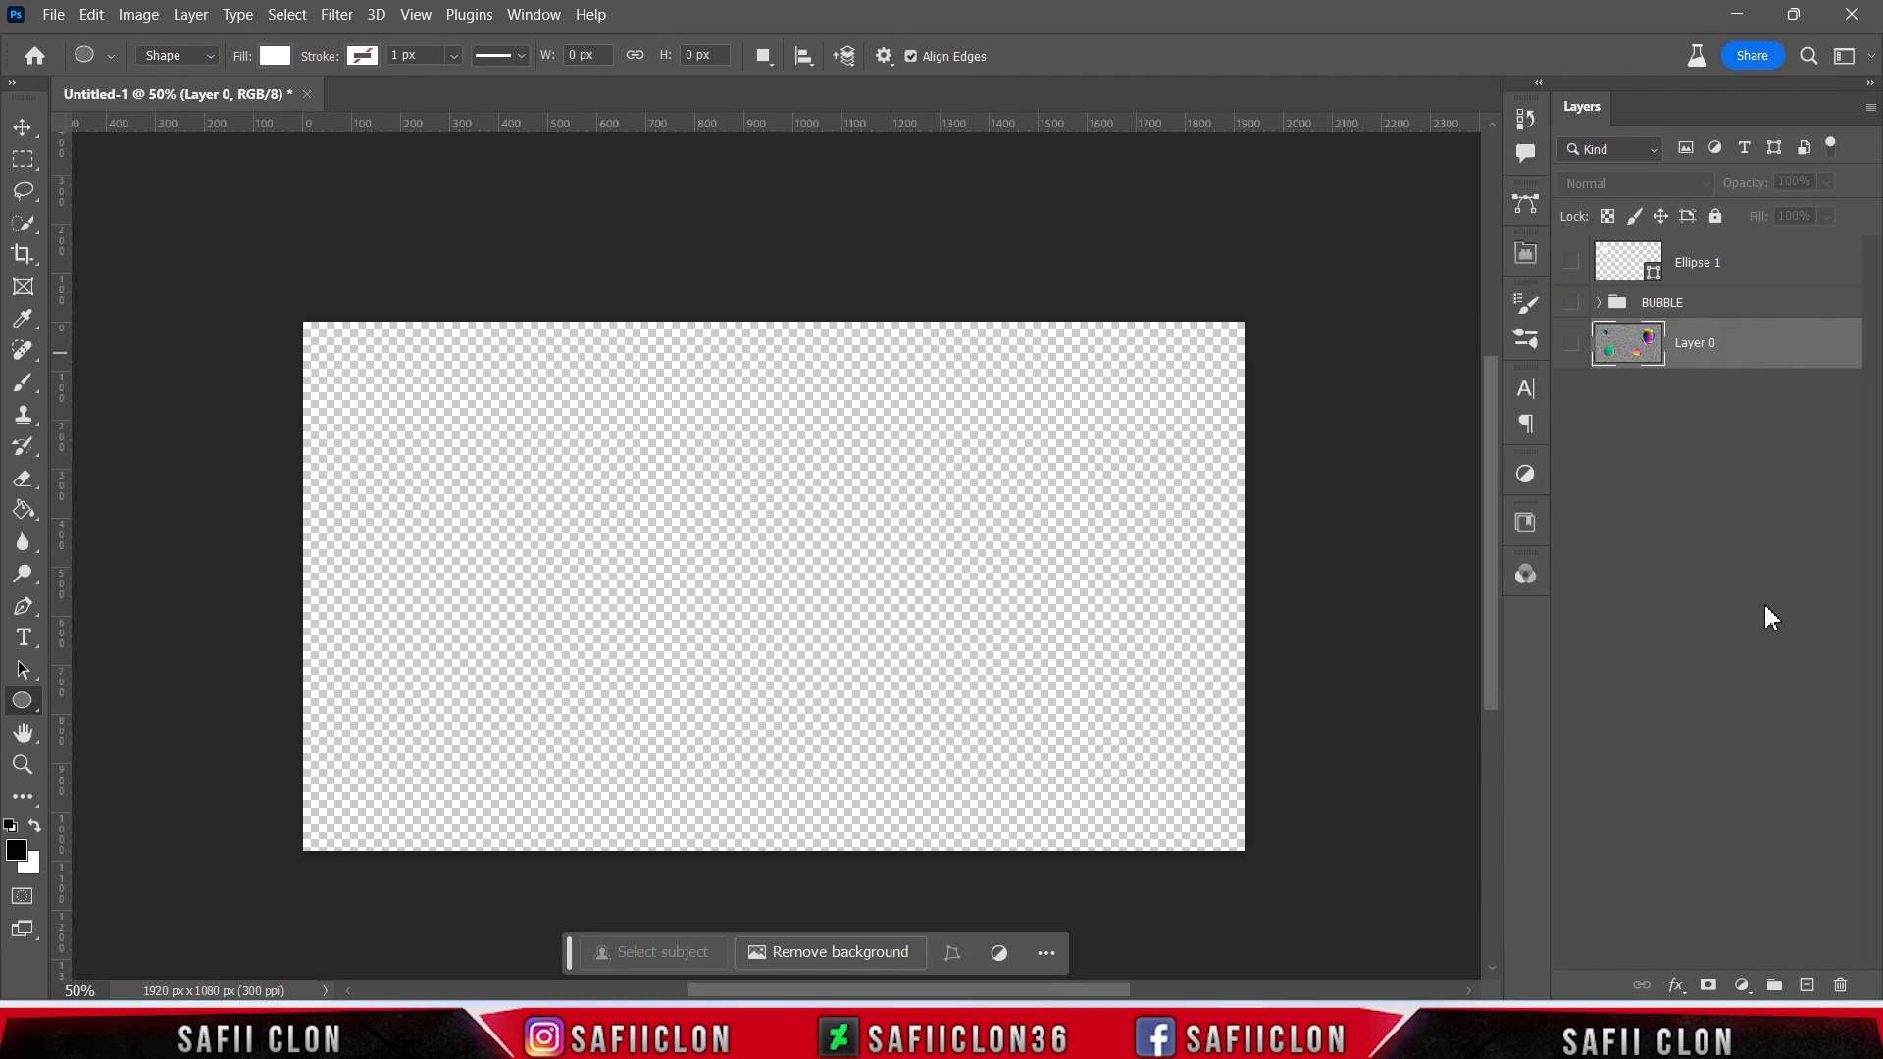
left_click(1742, 985)
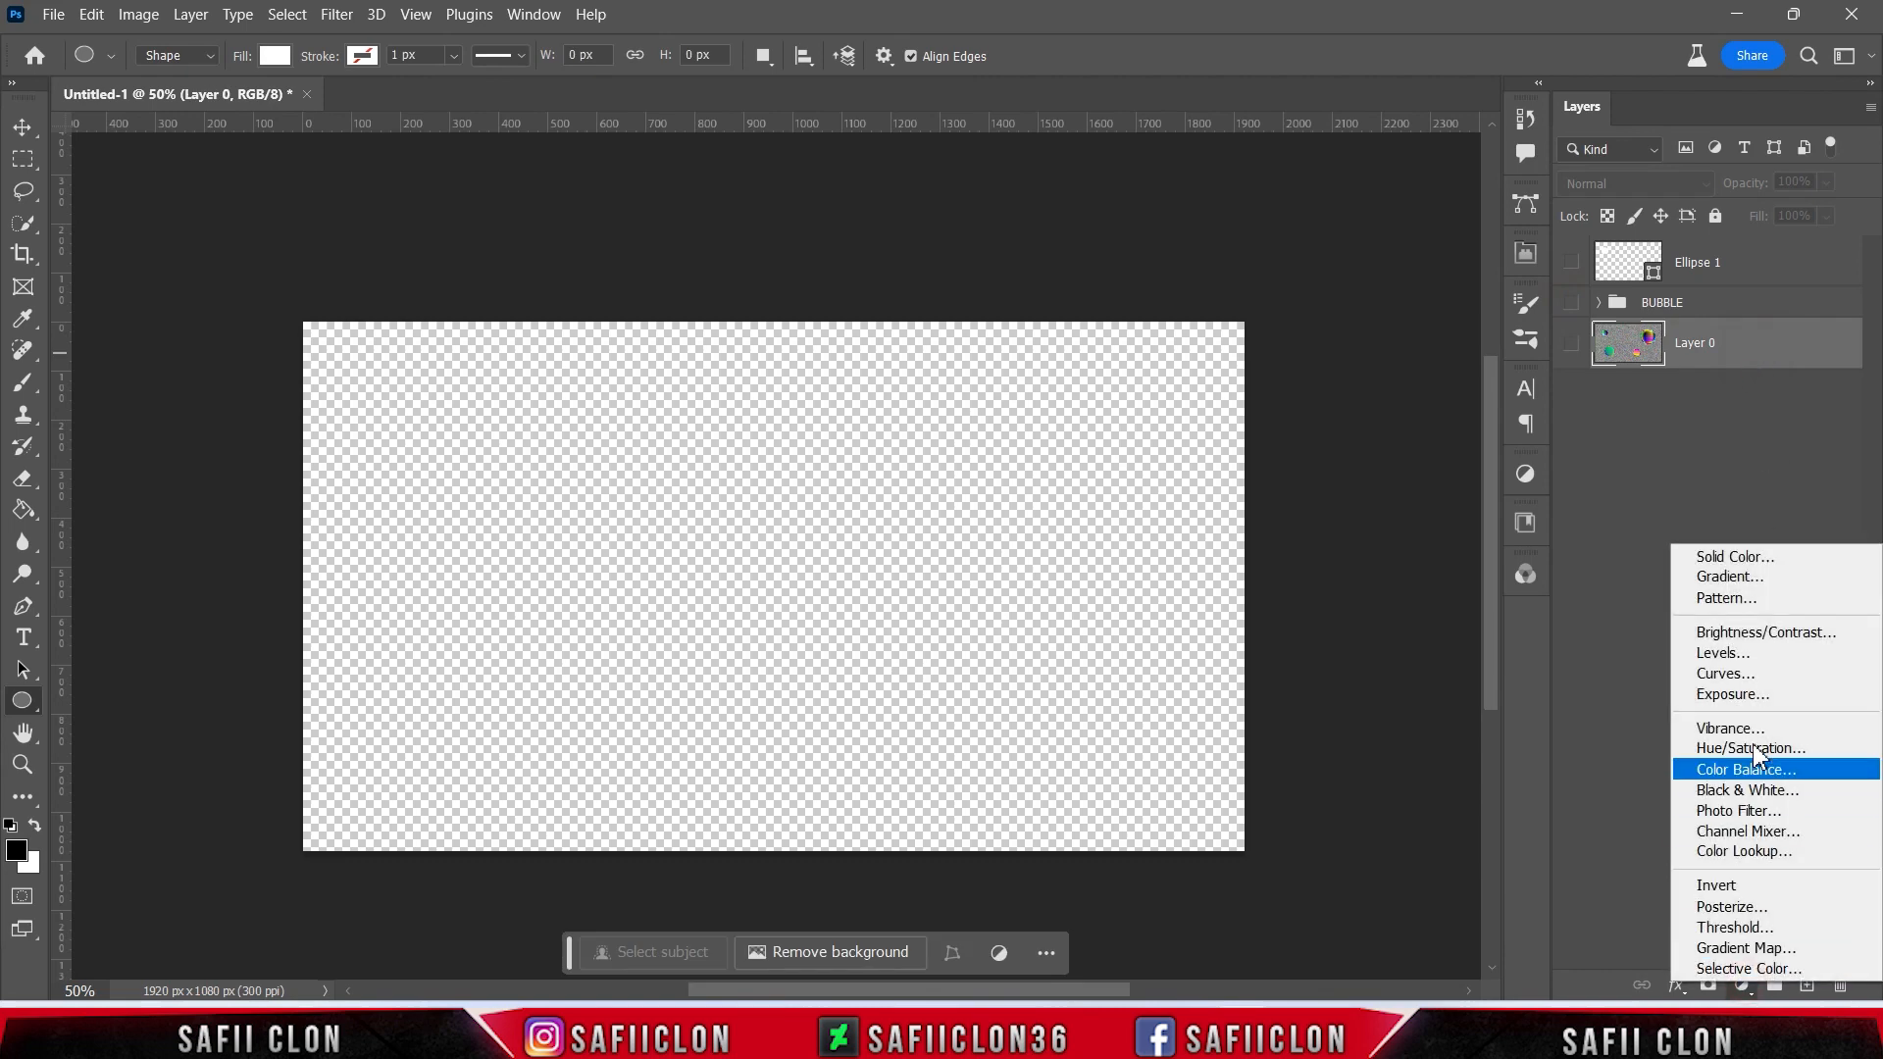
left_click(1740, 553)
left_click_drag(868, 431, 829, 465)
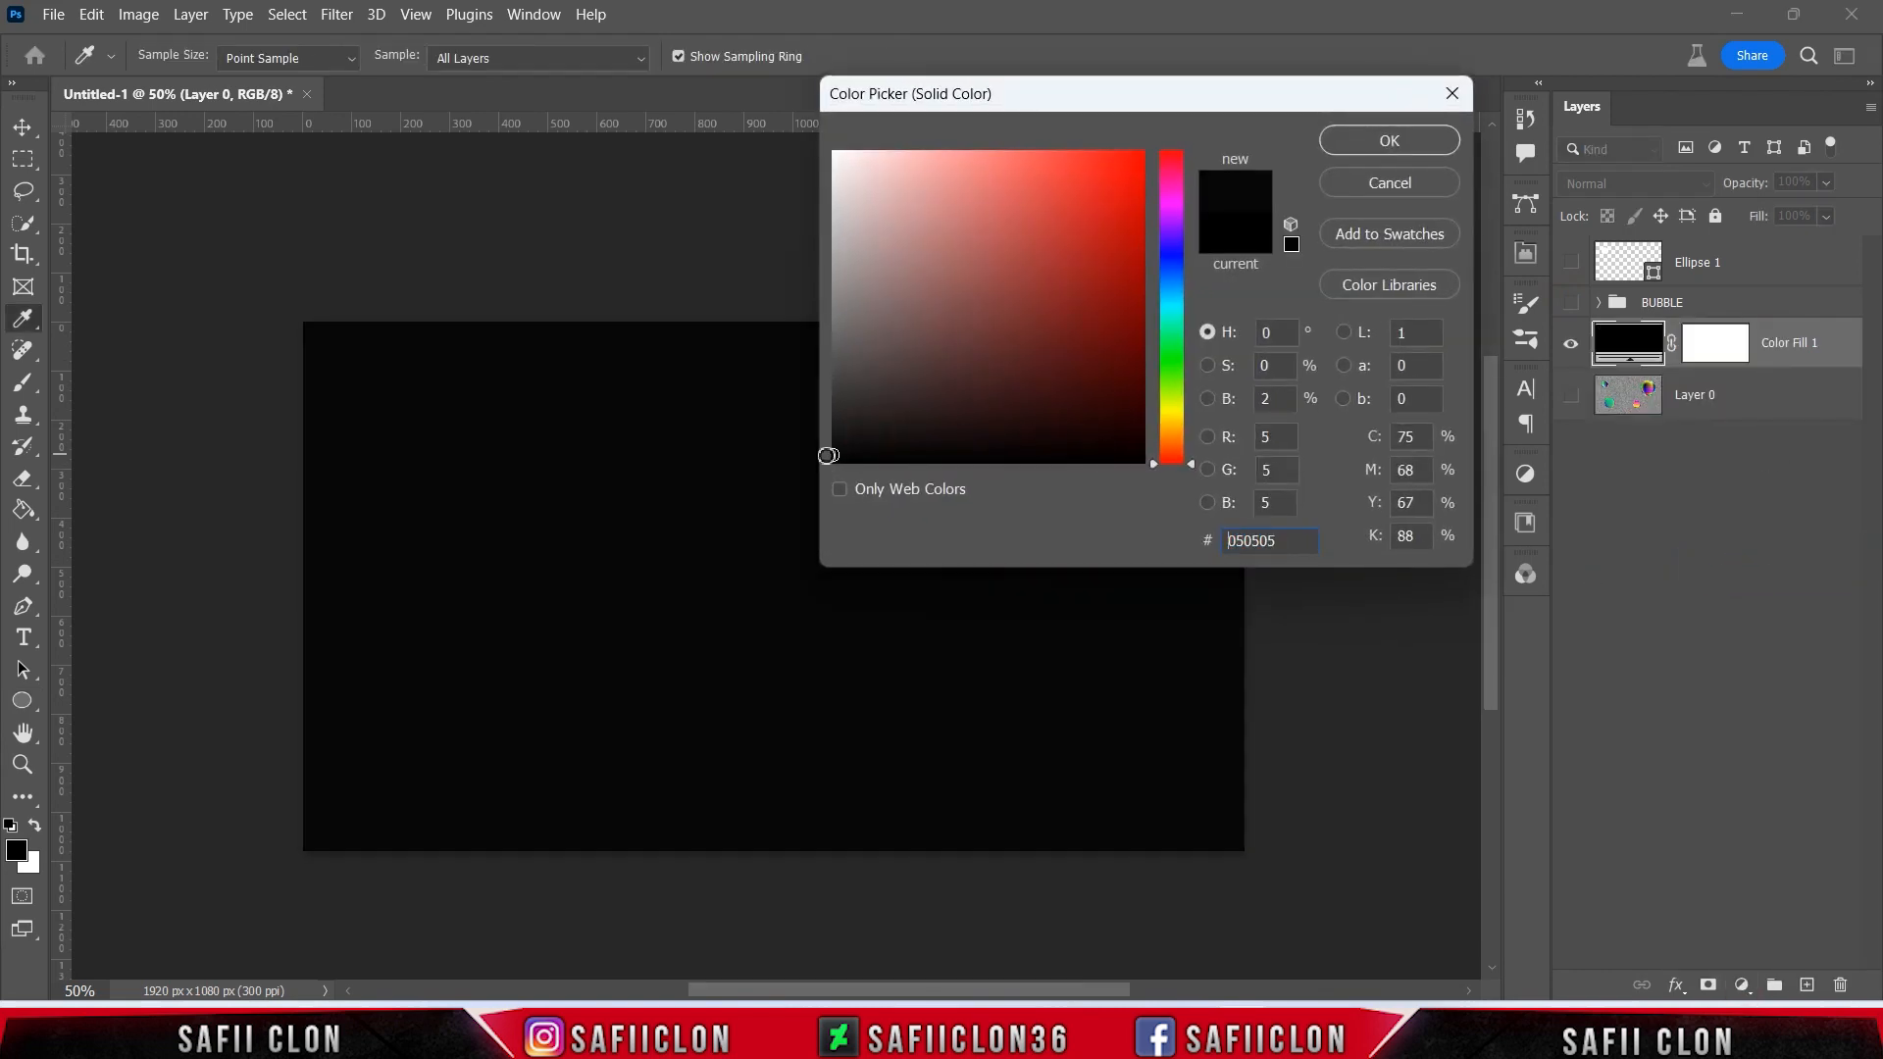
left_click(1392, 142)
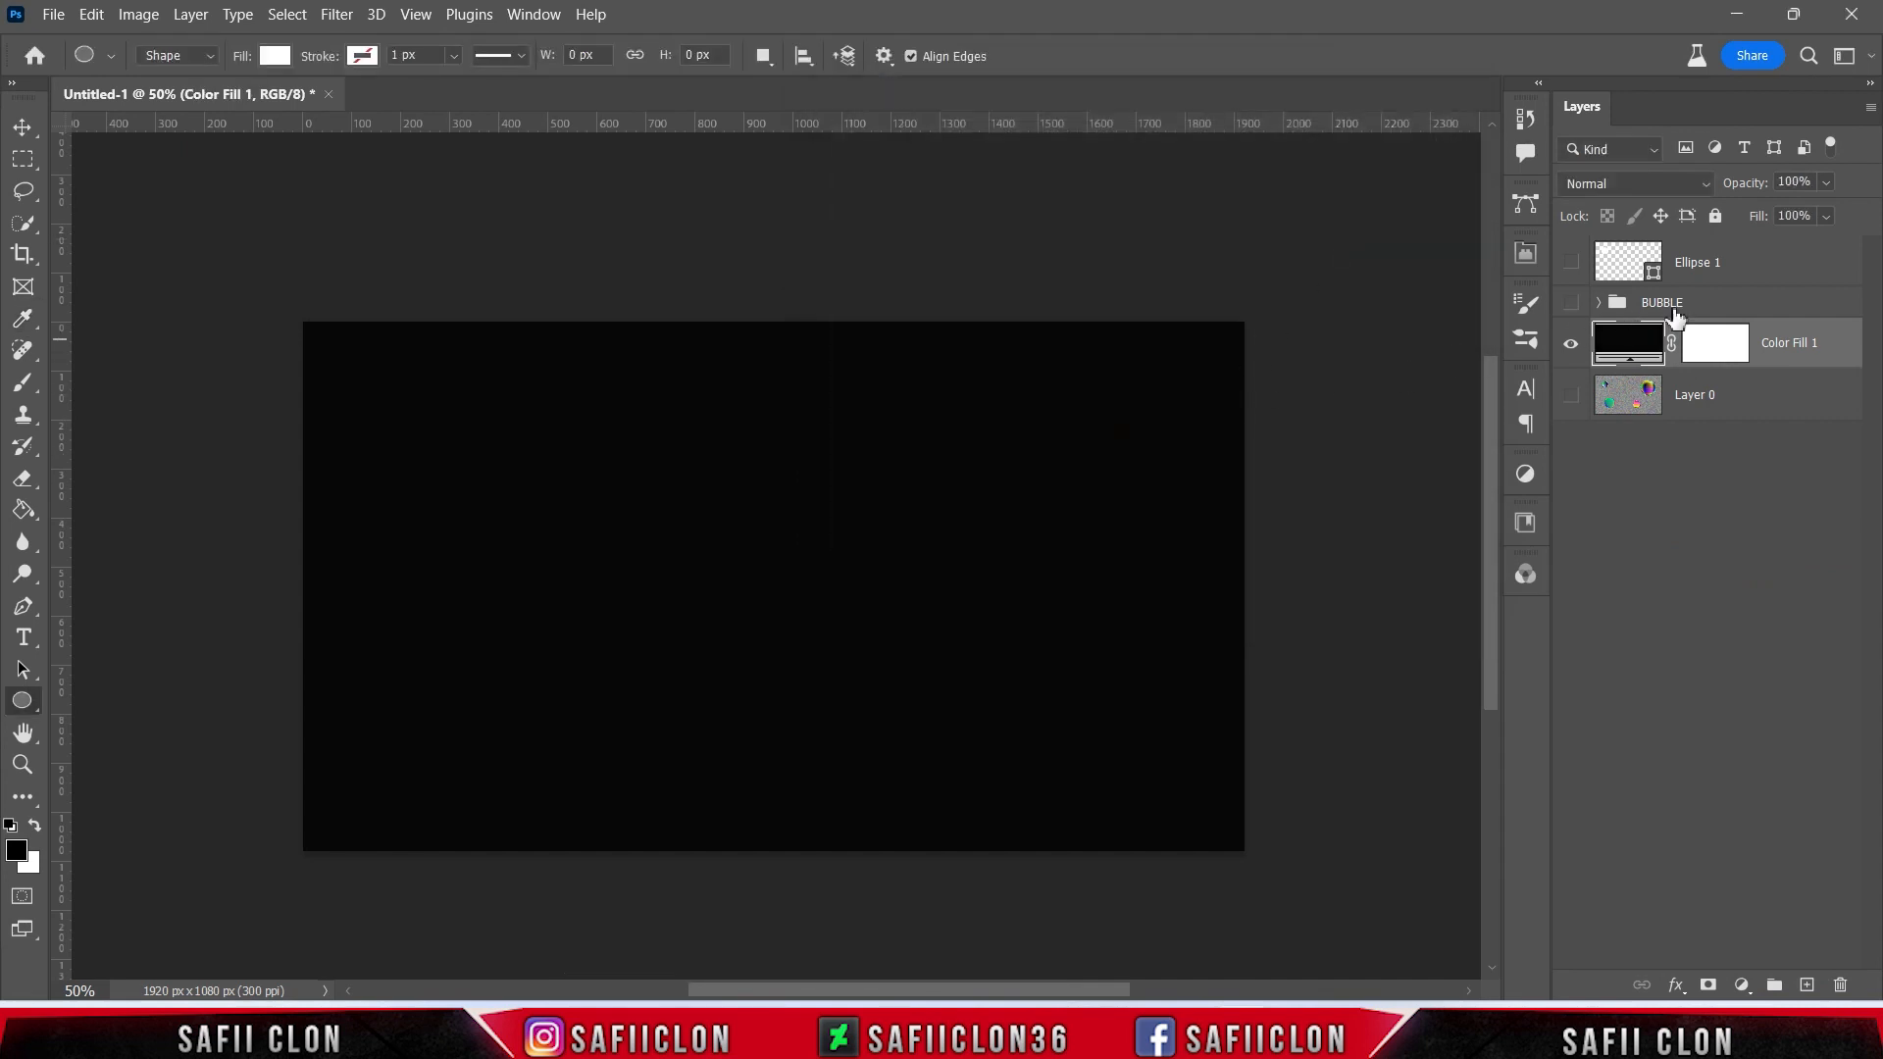
- Select the Ellipse 1 layer and make it visible again
left_click(1628, 273)
left_click(1571, 261)
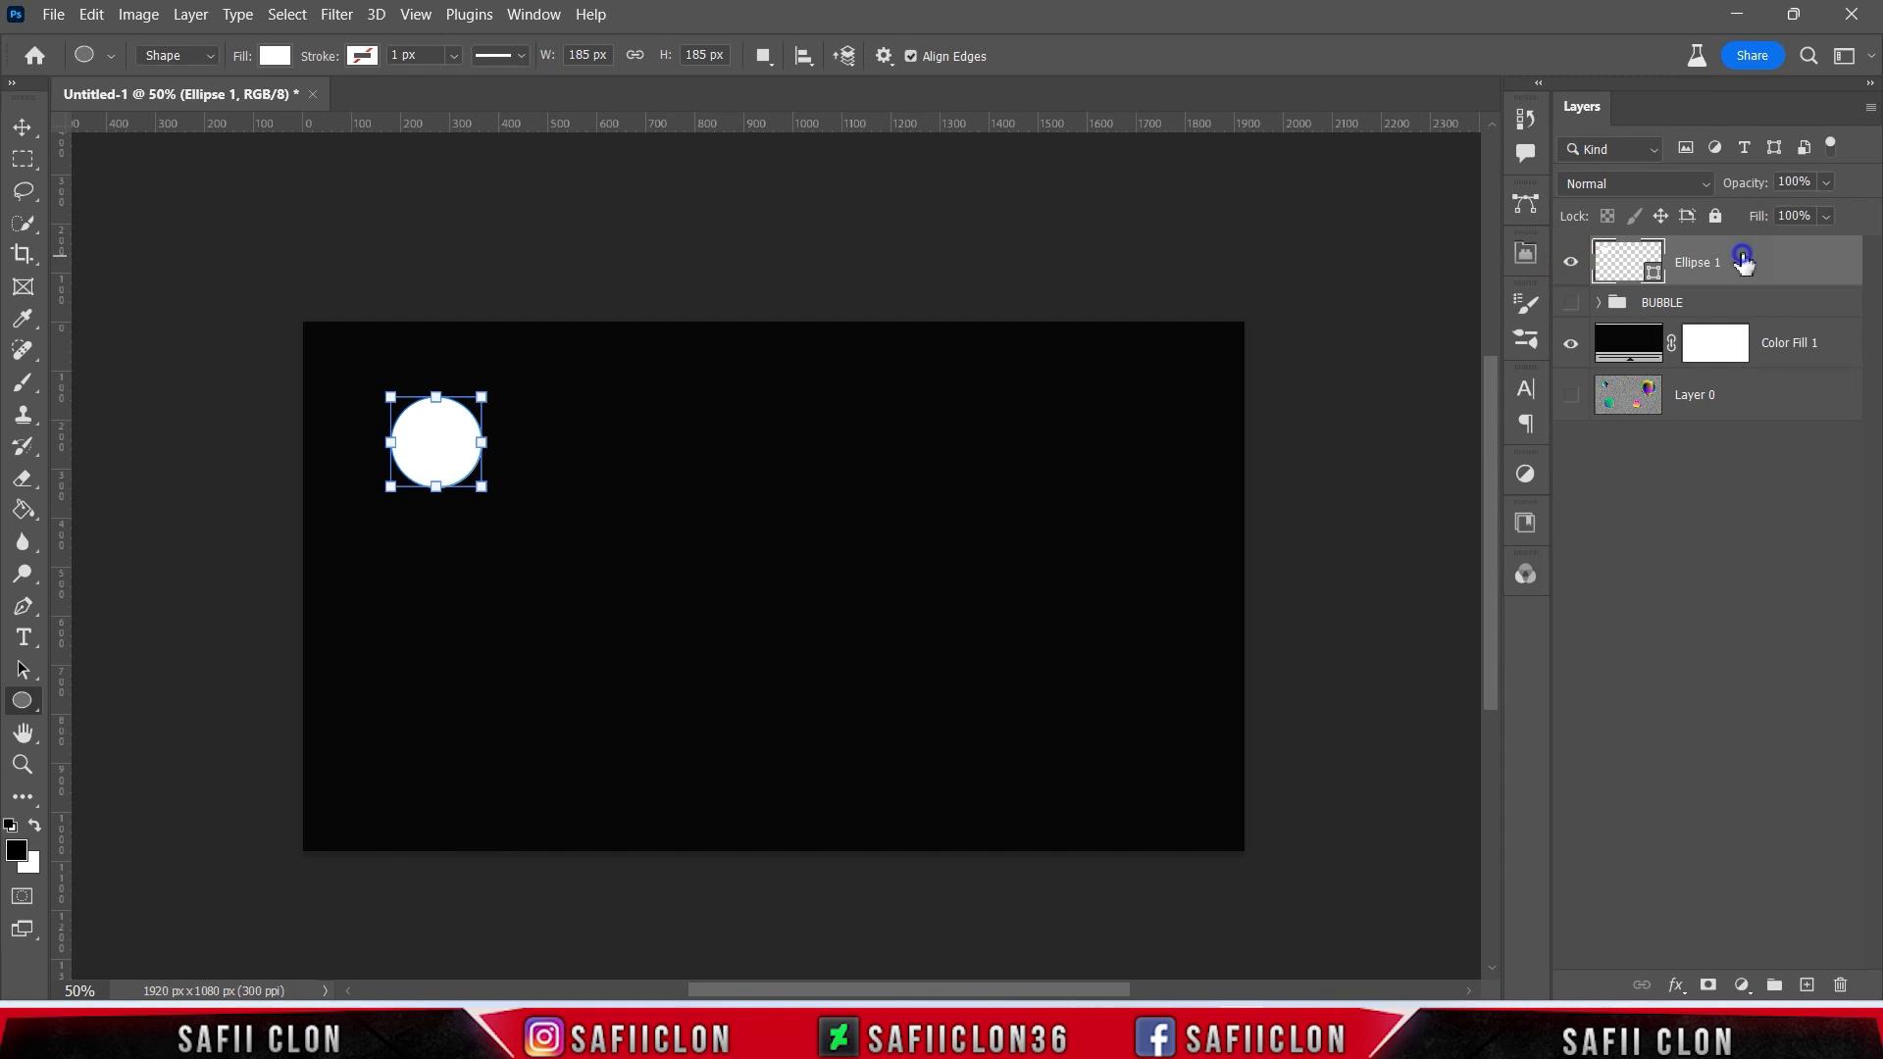
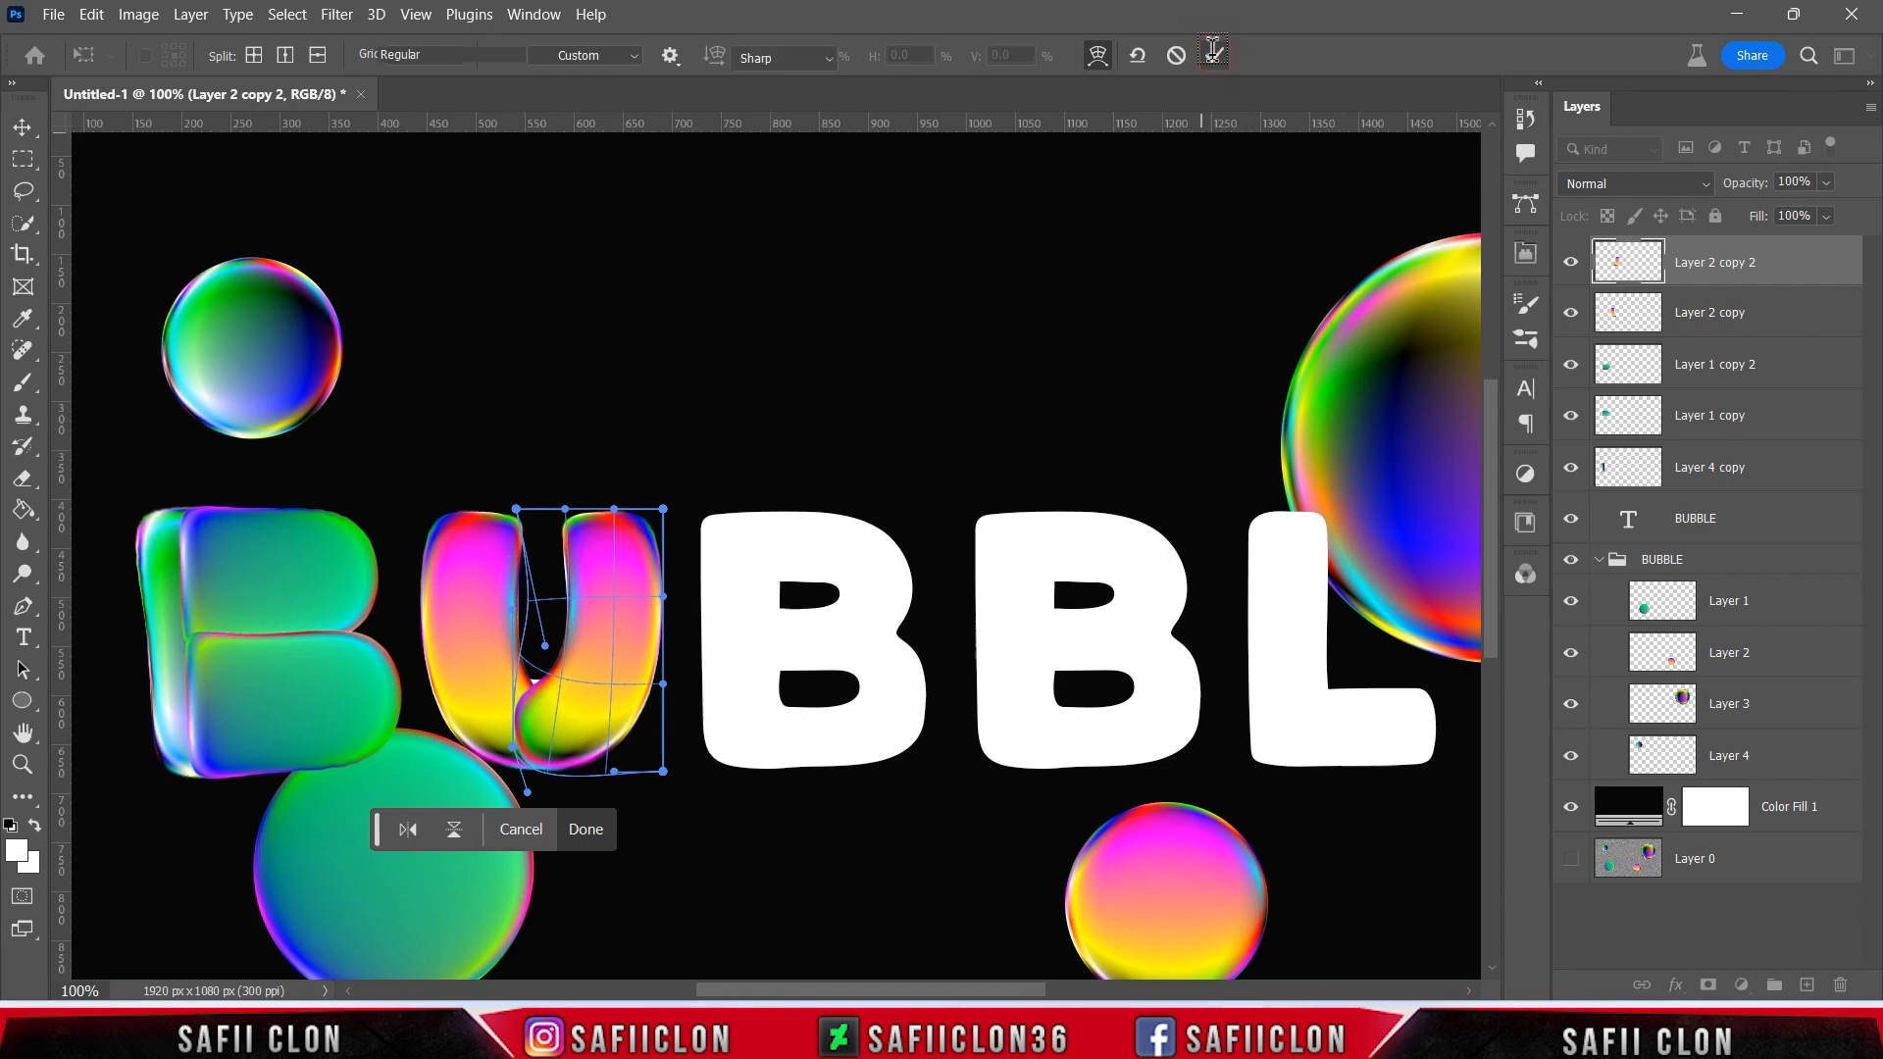
- Check the two bubble pieces forming the letter U by toggling the visibility of Layer 2 copy 2 and Layer 2 copy
left_click(1571, 262)
left_click(1571, 262)
left_click(1571, 312)
left_click(1571, 311)
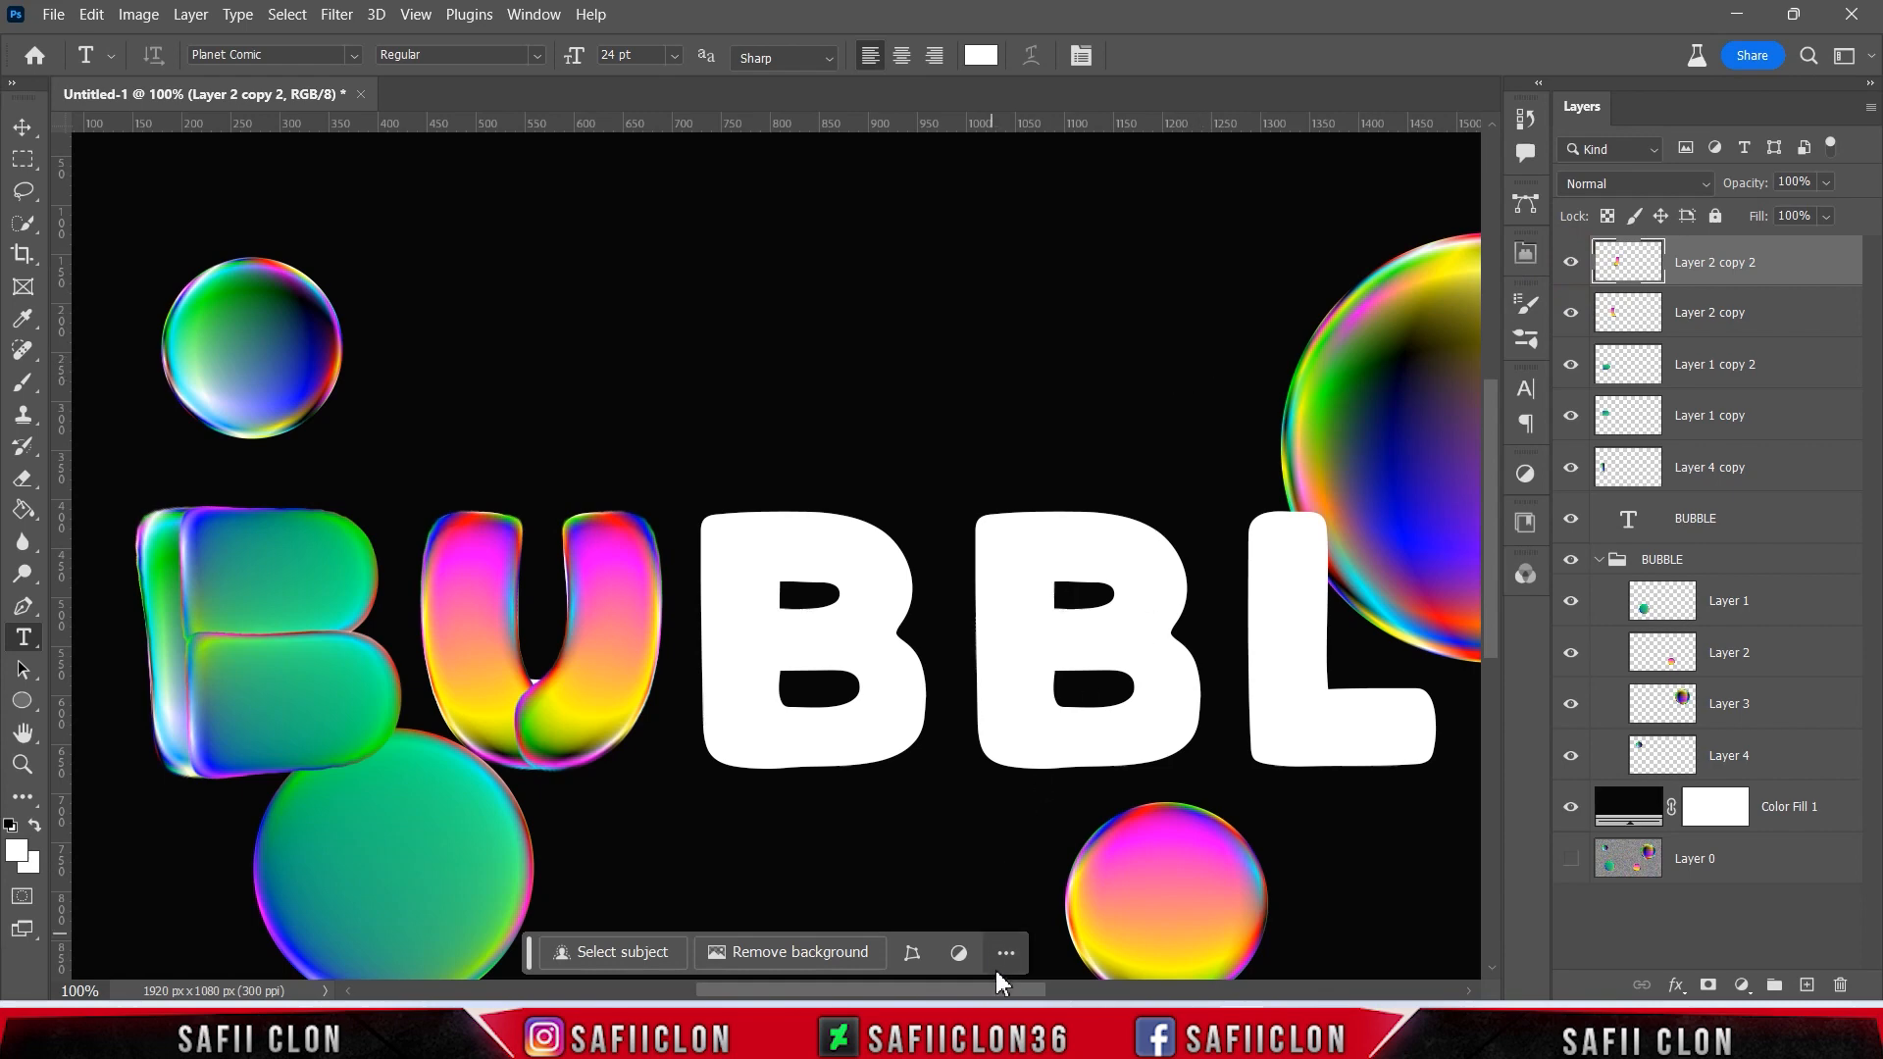
- Duplicate the large multicoloured bubble on Layer 3 and move the copy to the top of the layer stack
left_click_drag(1007, 990, 1042, 998)
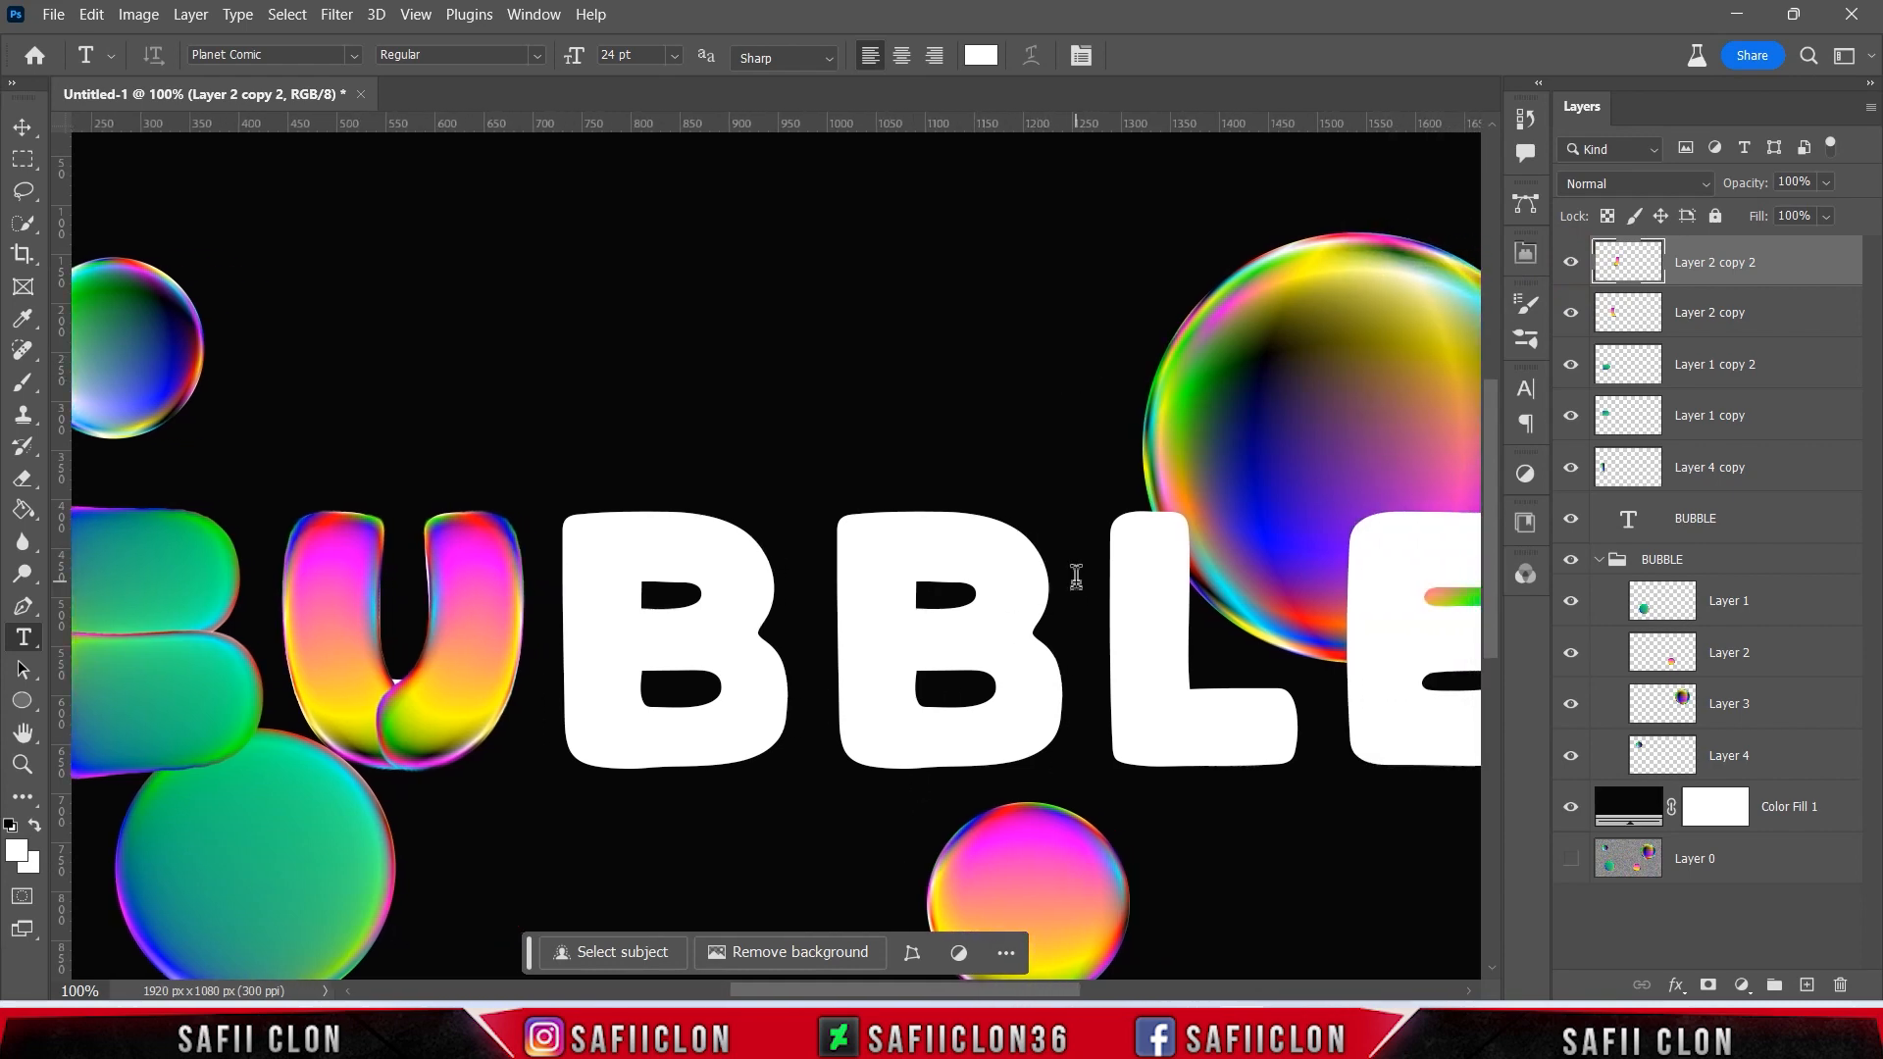
left_click(1570, 703)
left_click(1571, 703)
left_click(1760, 706)
key("ctrl+j")
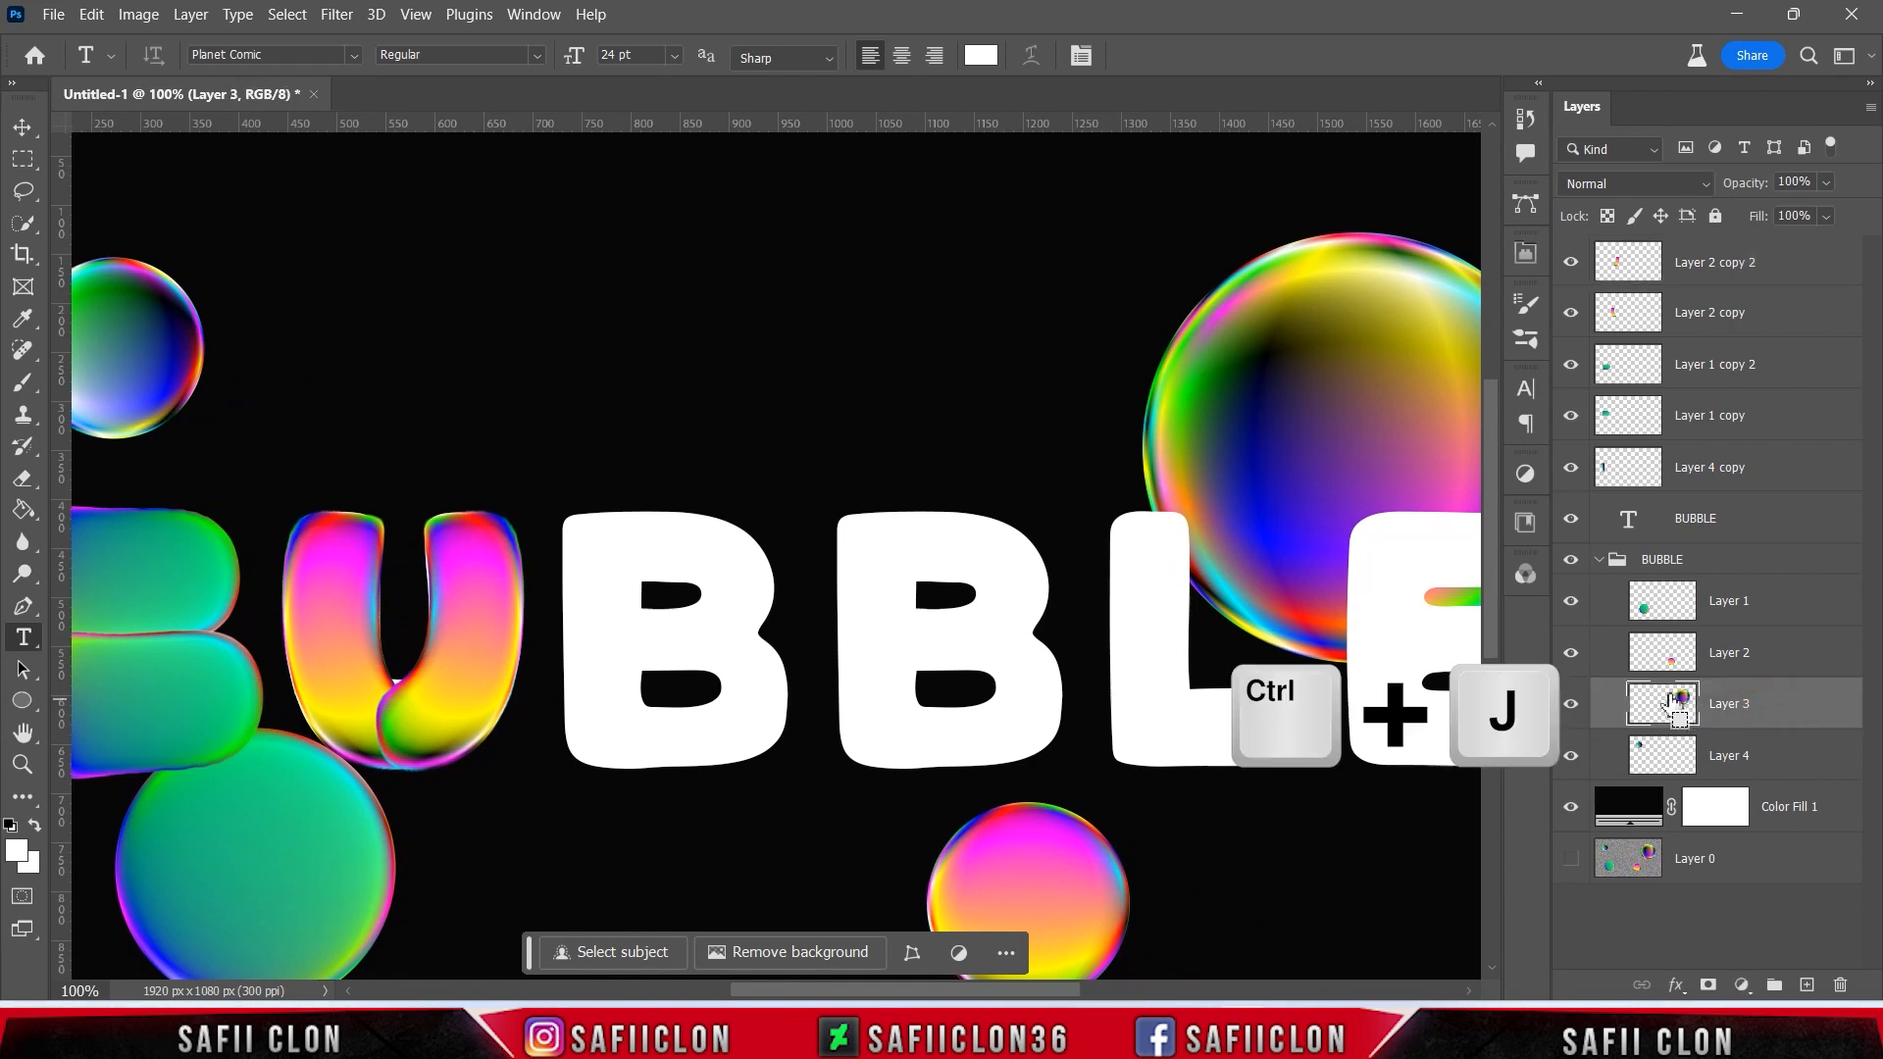
left_click_drag(1755, 714, 1731, 245)
- Move the Layer 3 copy over the second B and squeeze it into an oval about 55% wide and 80% high
key("ctrl+t")
left_click_drag(1315, 392, 663, 527)
left_click_drag(927, 364, 756, 469)
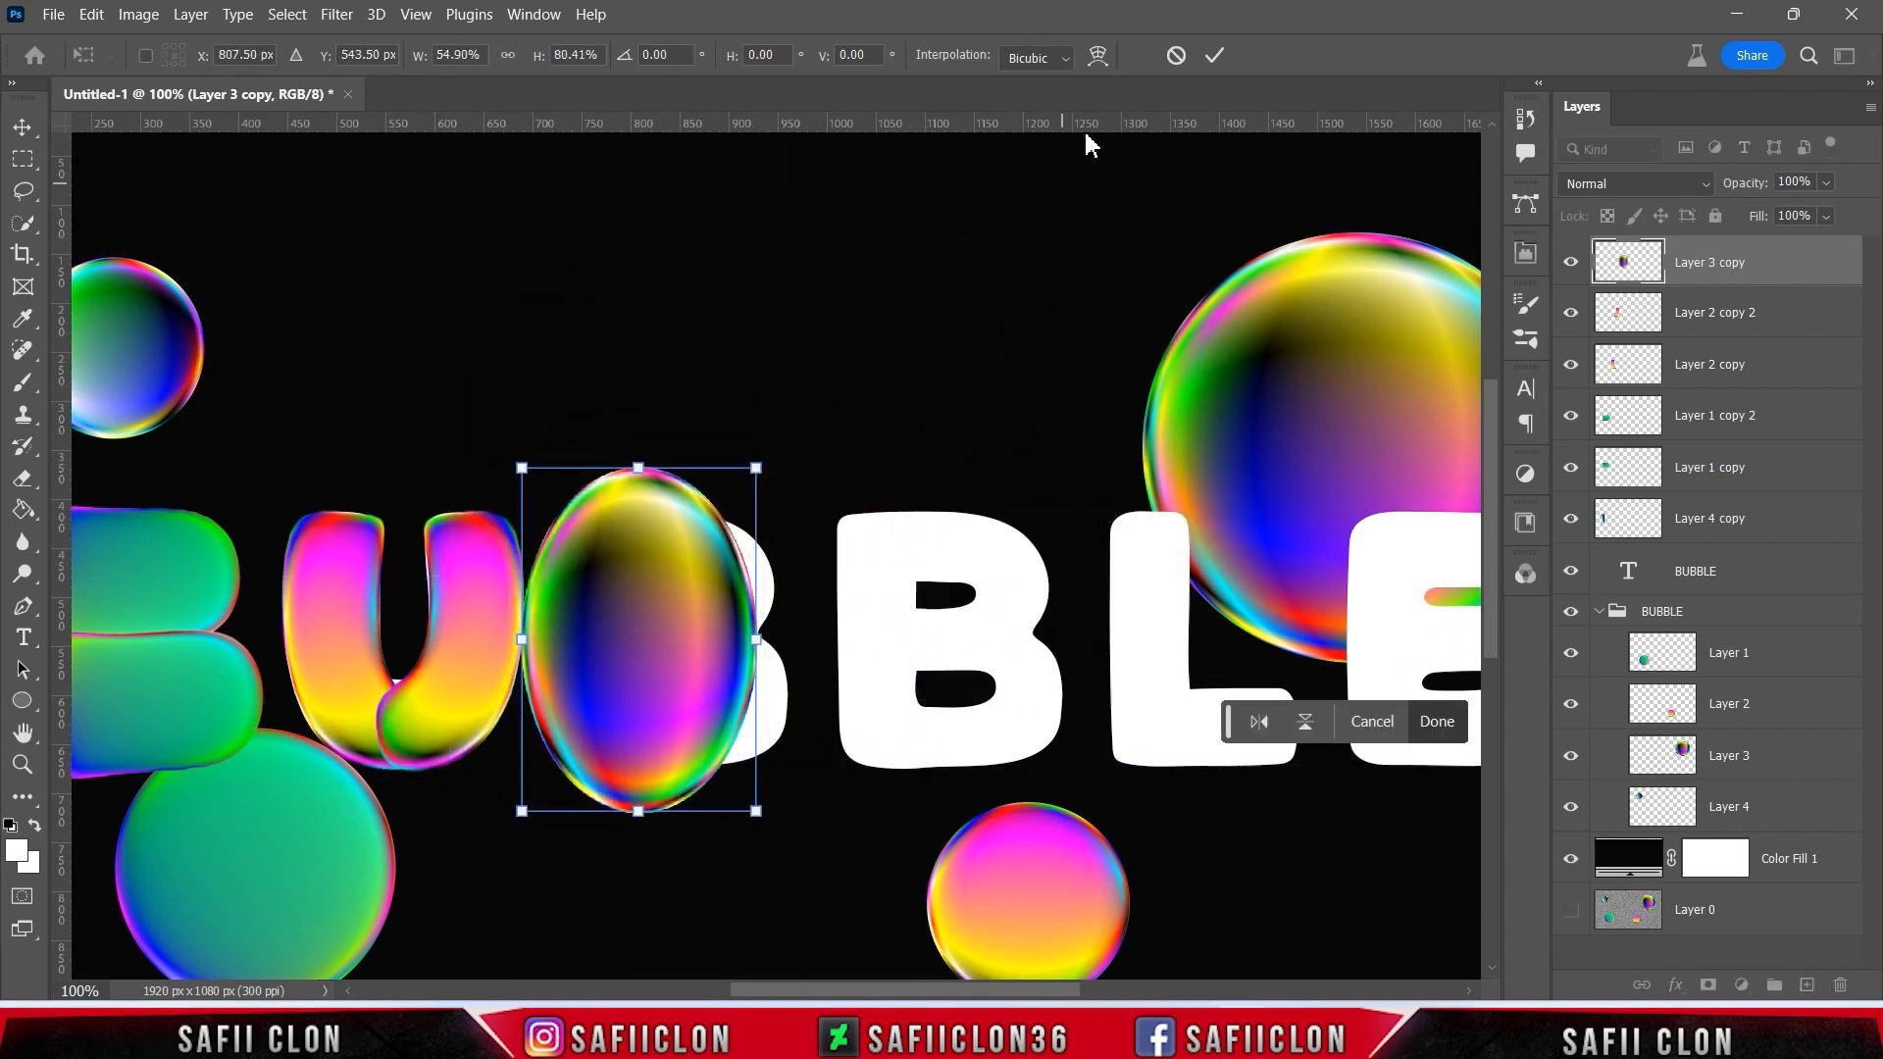
- Warp the oval bubble on the second B outward at its corners and edges into a tall rounded rectangle
left_click(1099, 57)
left_click_drag(518, 477, 398, 408)
left_click_drag(757, 468, 810, 424)
left_click_drag(521, 813, 423, 847)
left_click_drag(757, 813, 834, 834)
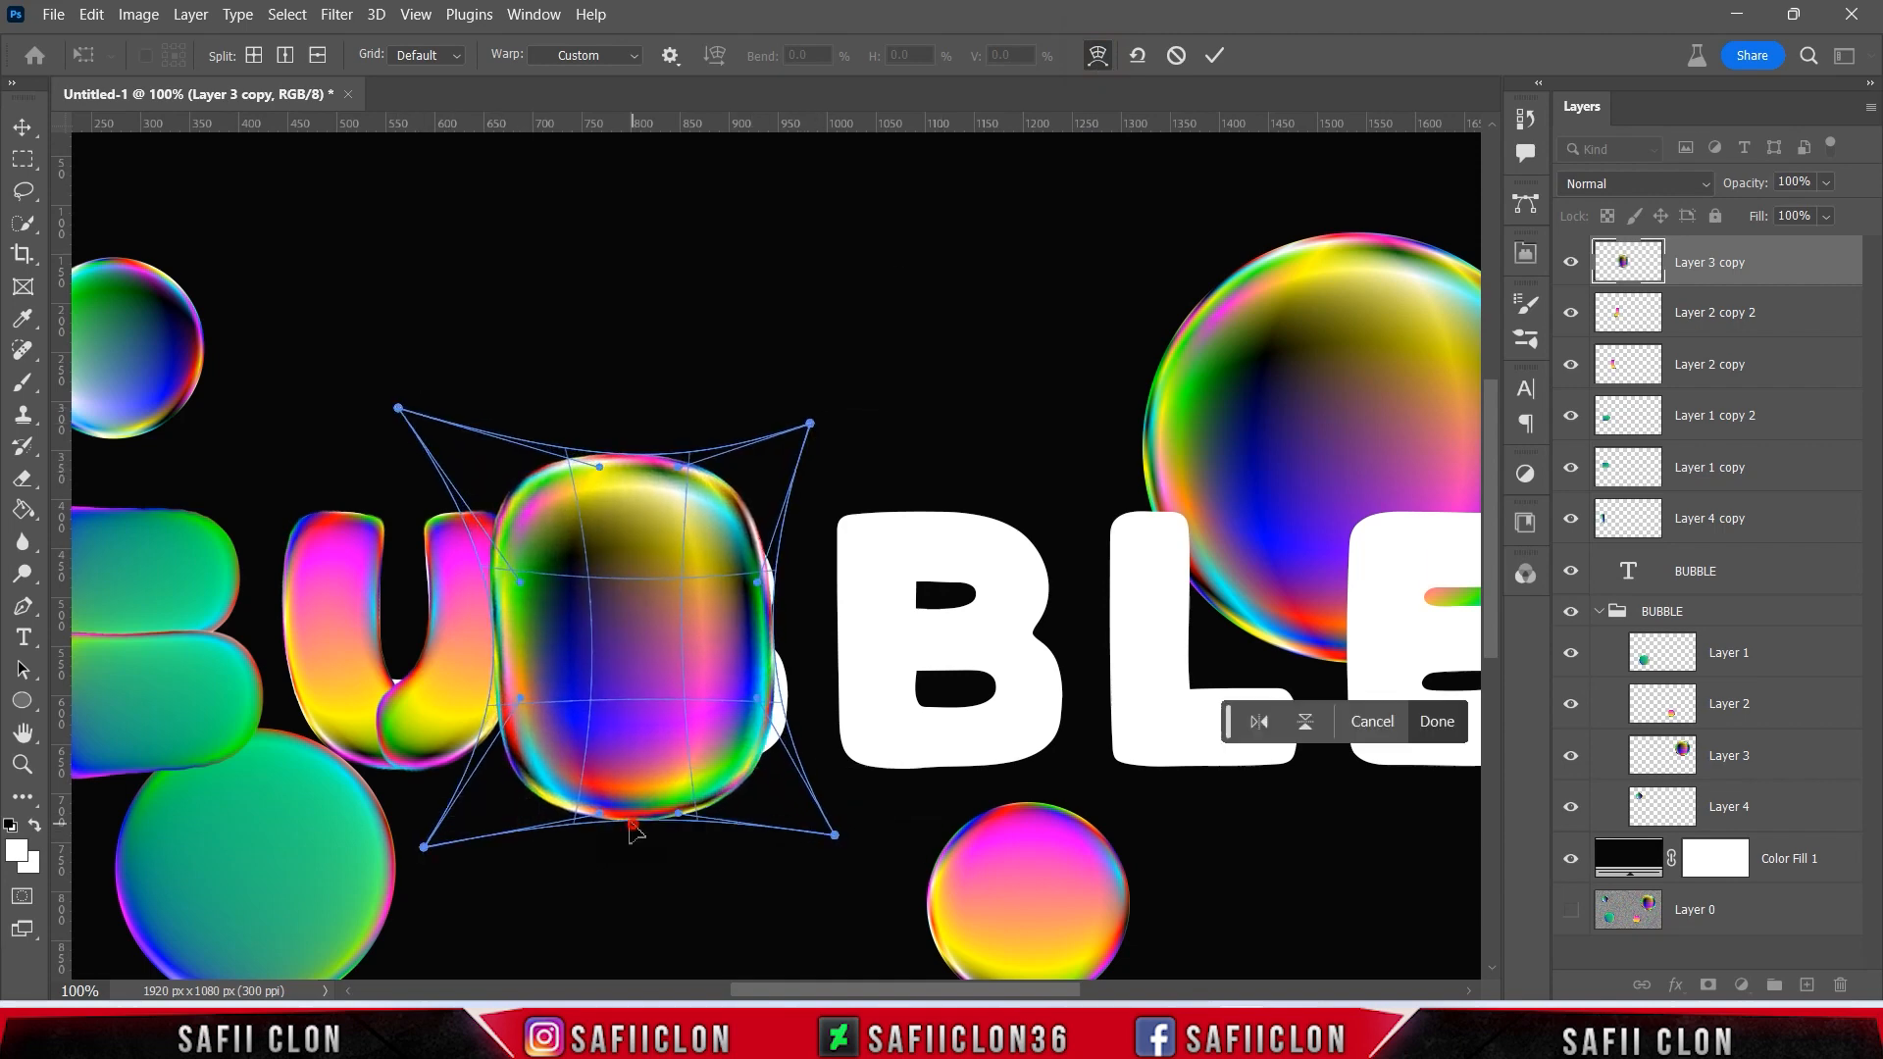
left_click_drag(810, 424, 850, 396)
left_click_drag(625, 467, 619, 458)
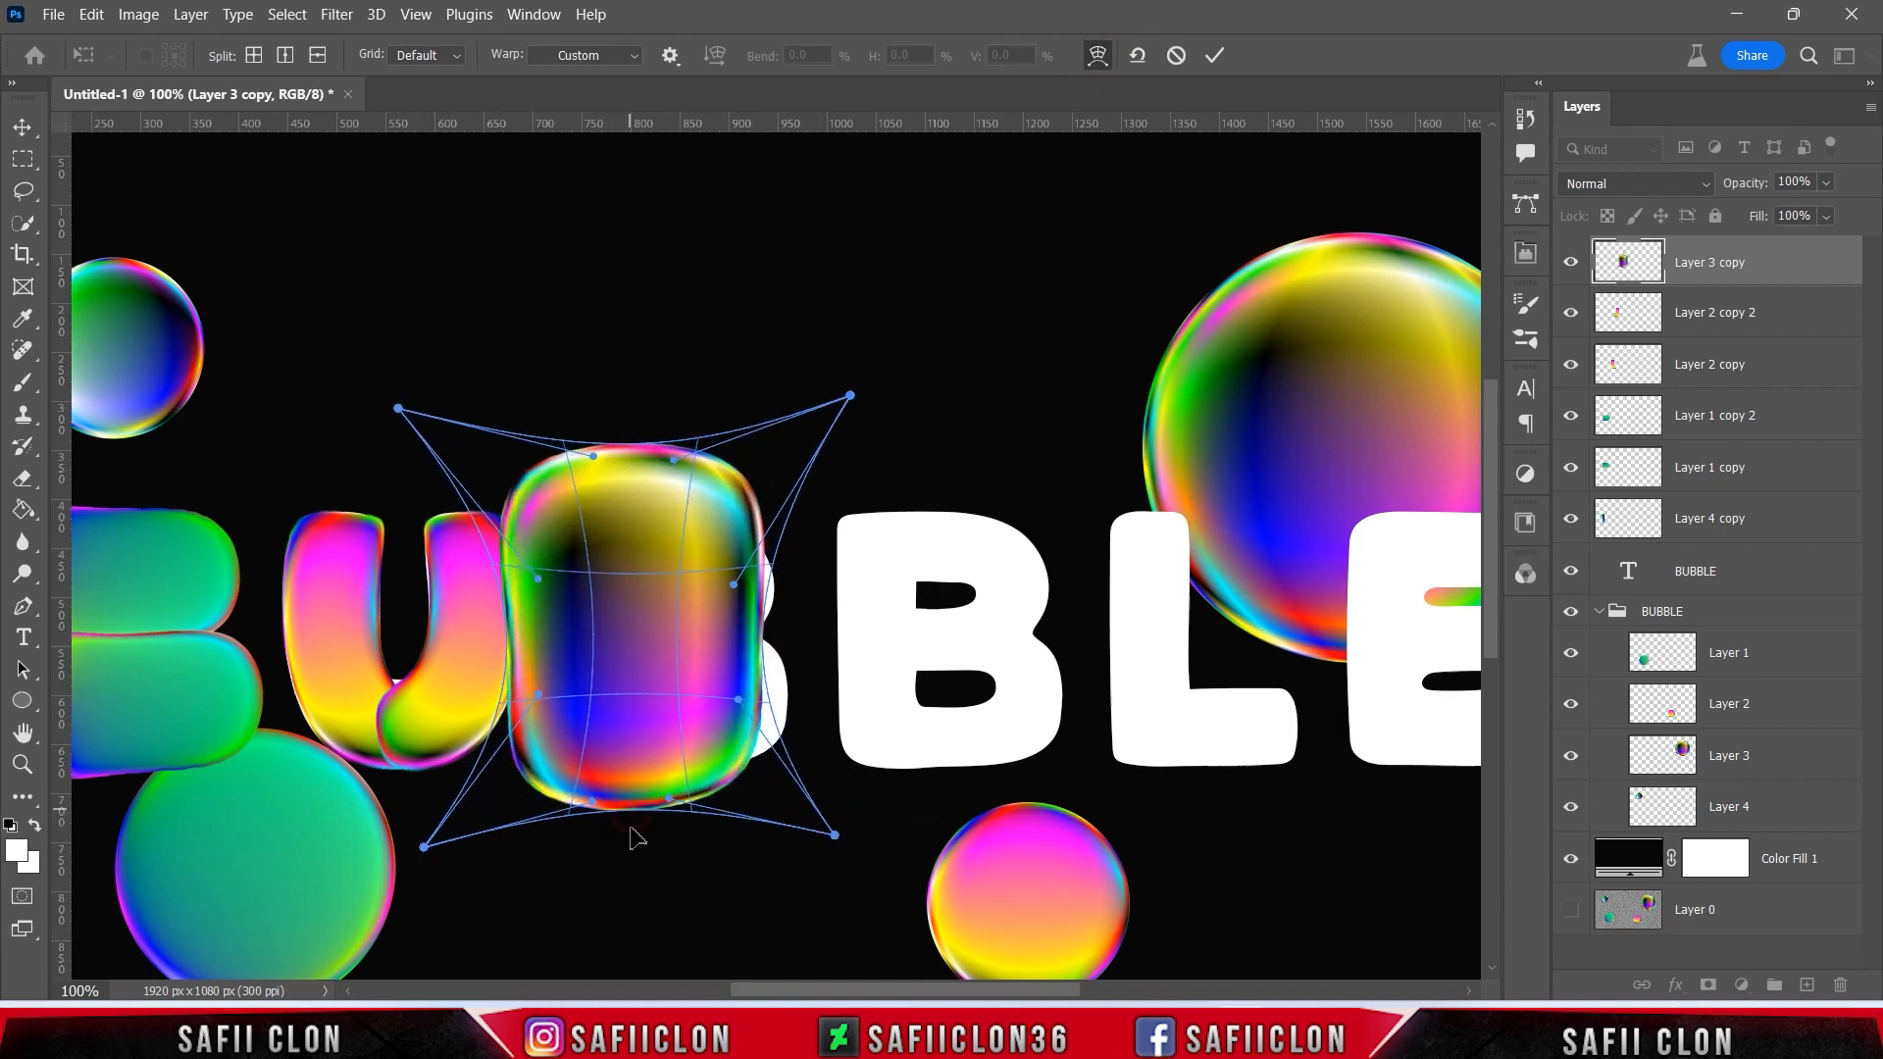
left_click_drag(630, 804, 635, 821)
left_click_drag(834, 835, 849, 893)
left_click_drag(423, 848, 423, 908)
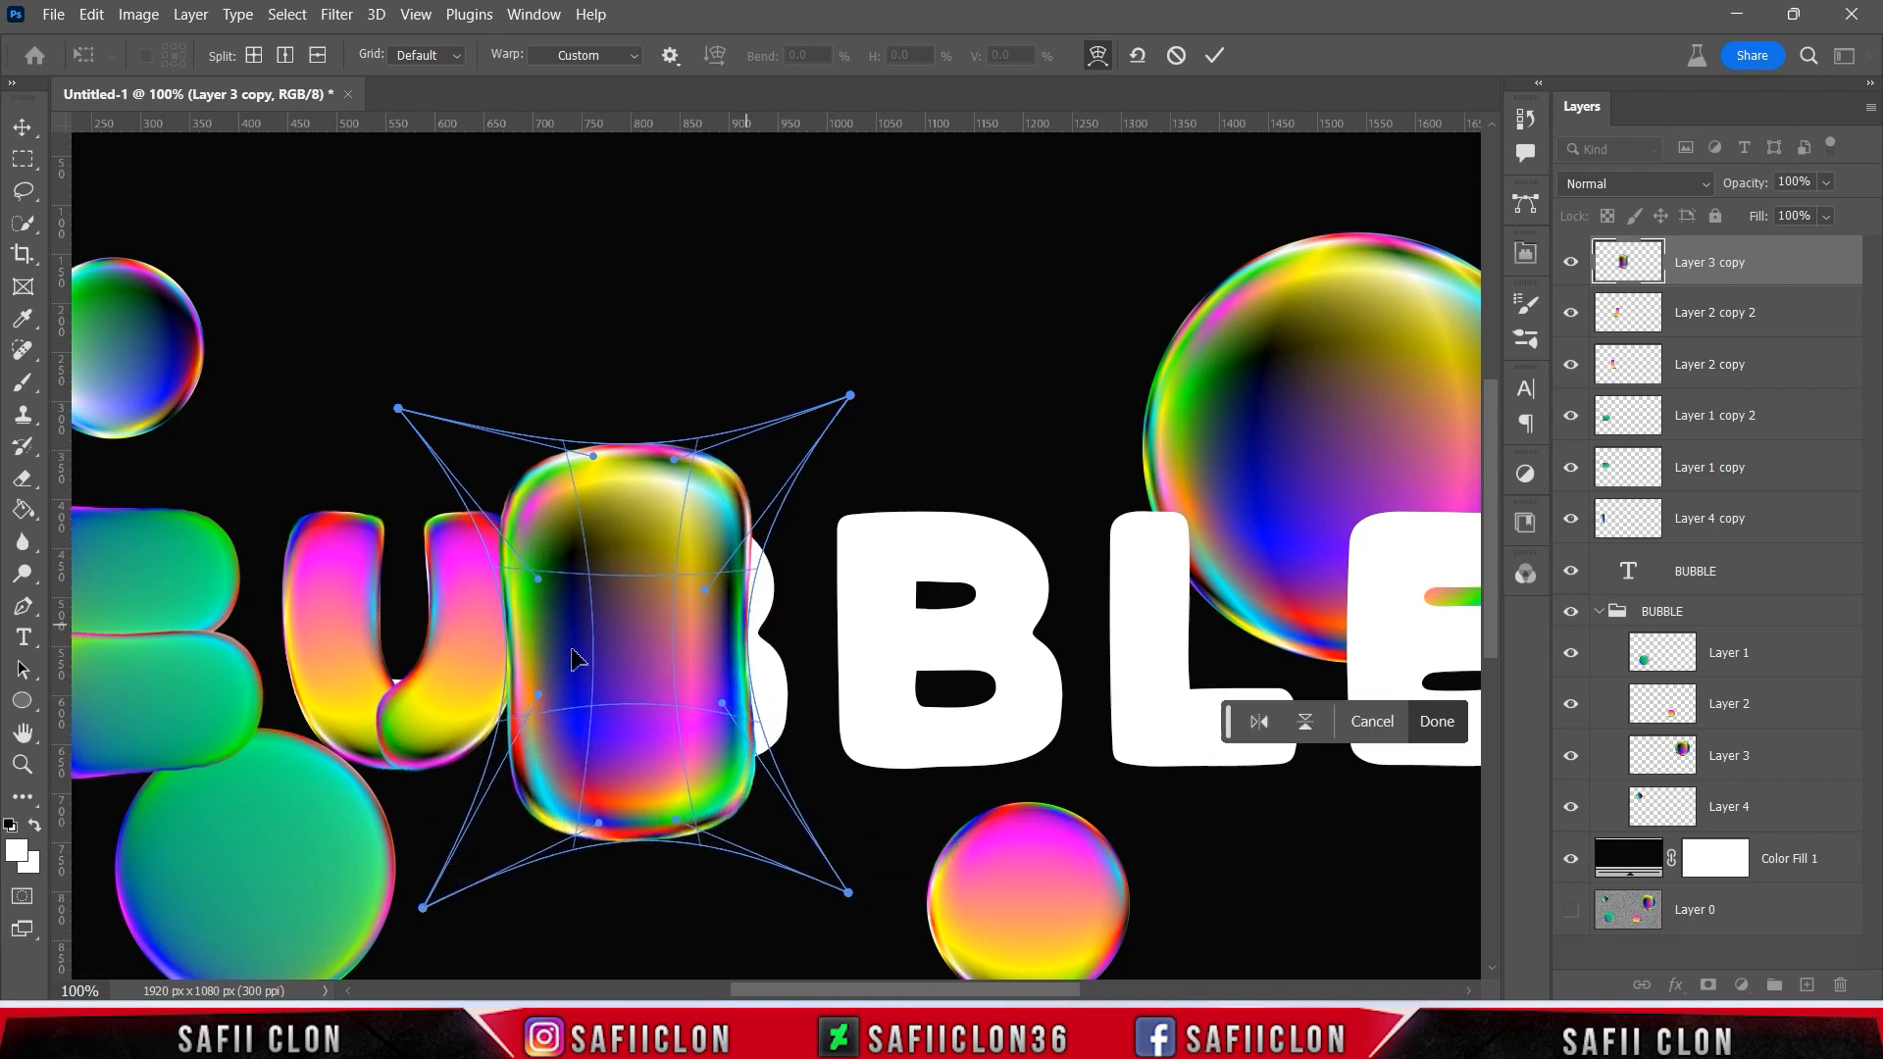
- Scale the warped bubble to about 22% width and 53% height, fit it over the second B's stem, and apply the transform
left_click(1097, 55)
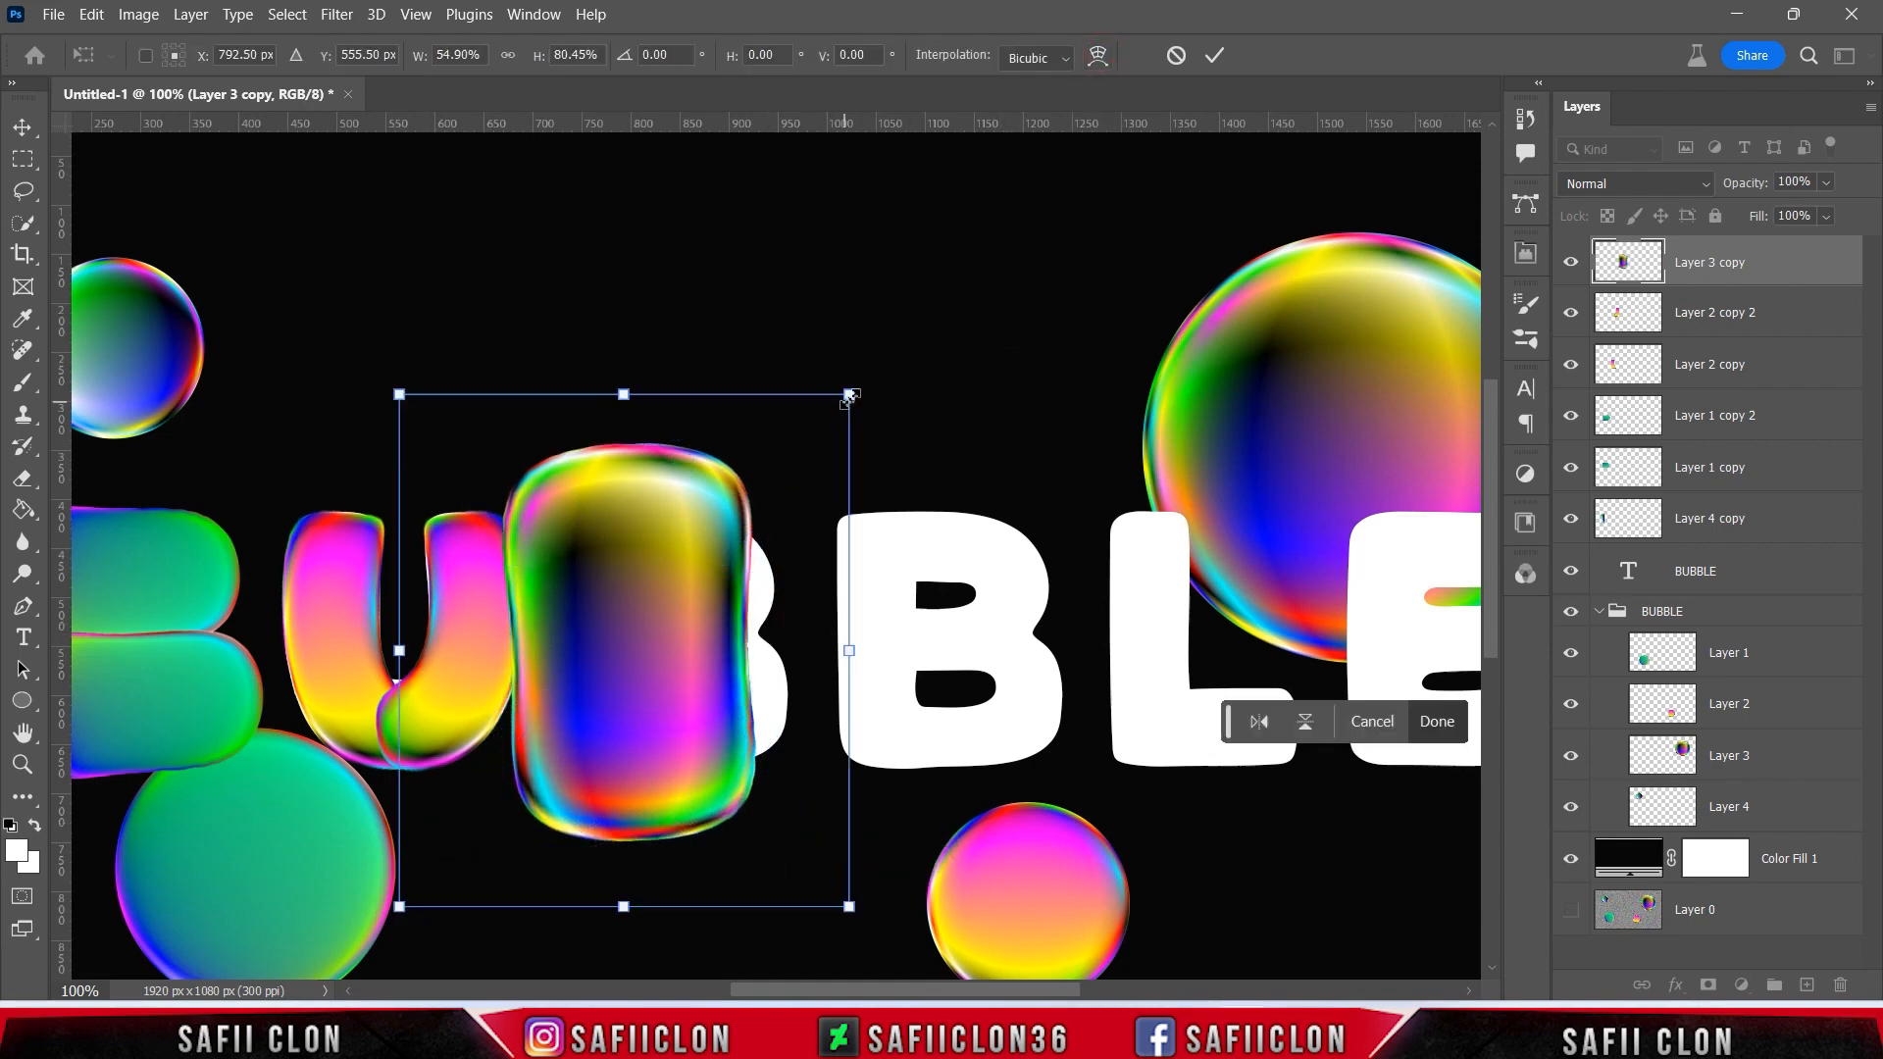
left_click_drag(851, 394, 722, 503)
left_click_drag(623, 519, 629, 470)
mouse_move(663, 640)
left_mouse_down()
mouse_move(644, 637)
mouse_move(683, 648)
left_mouse_up()
left_click_drag(592, 829, 593, 815)
left_click_drag(595, 467, 597, 478)
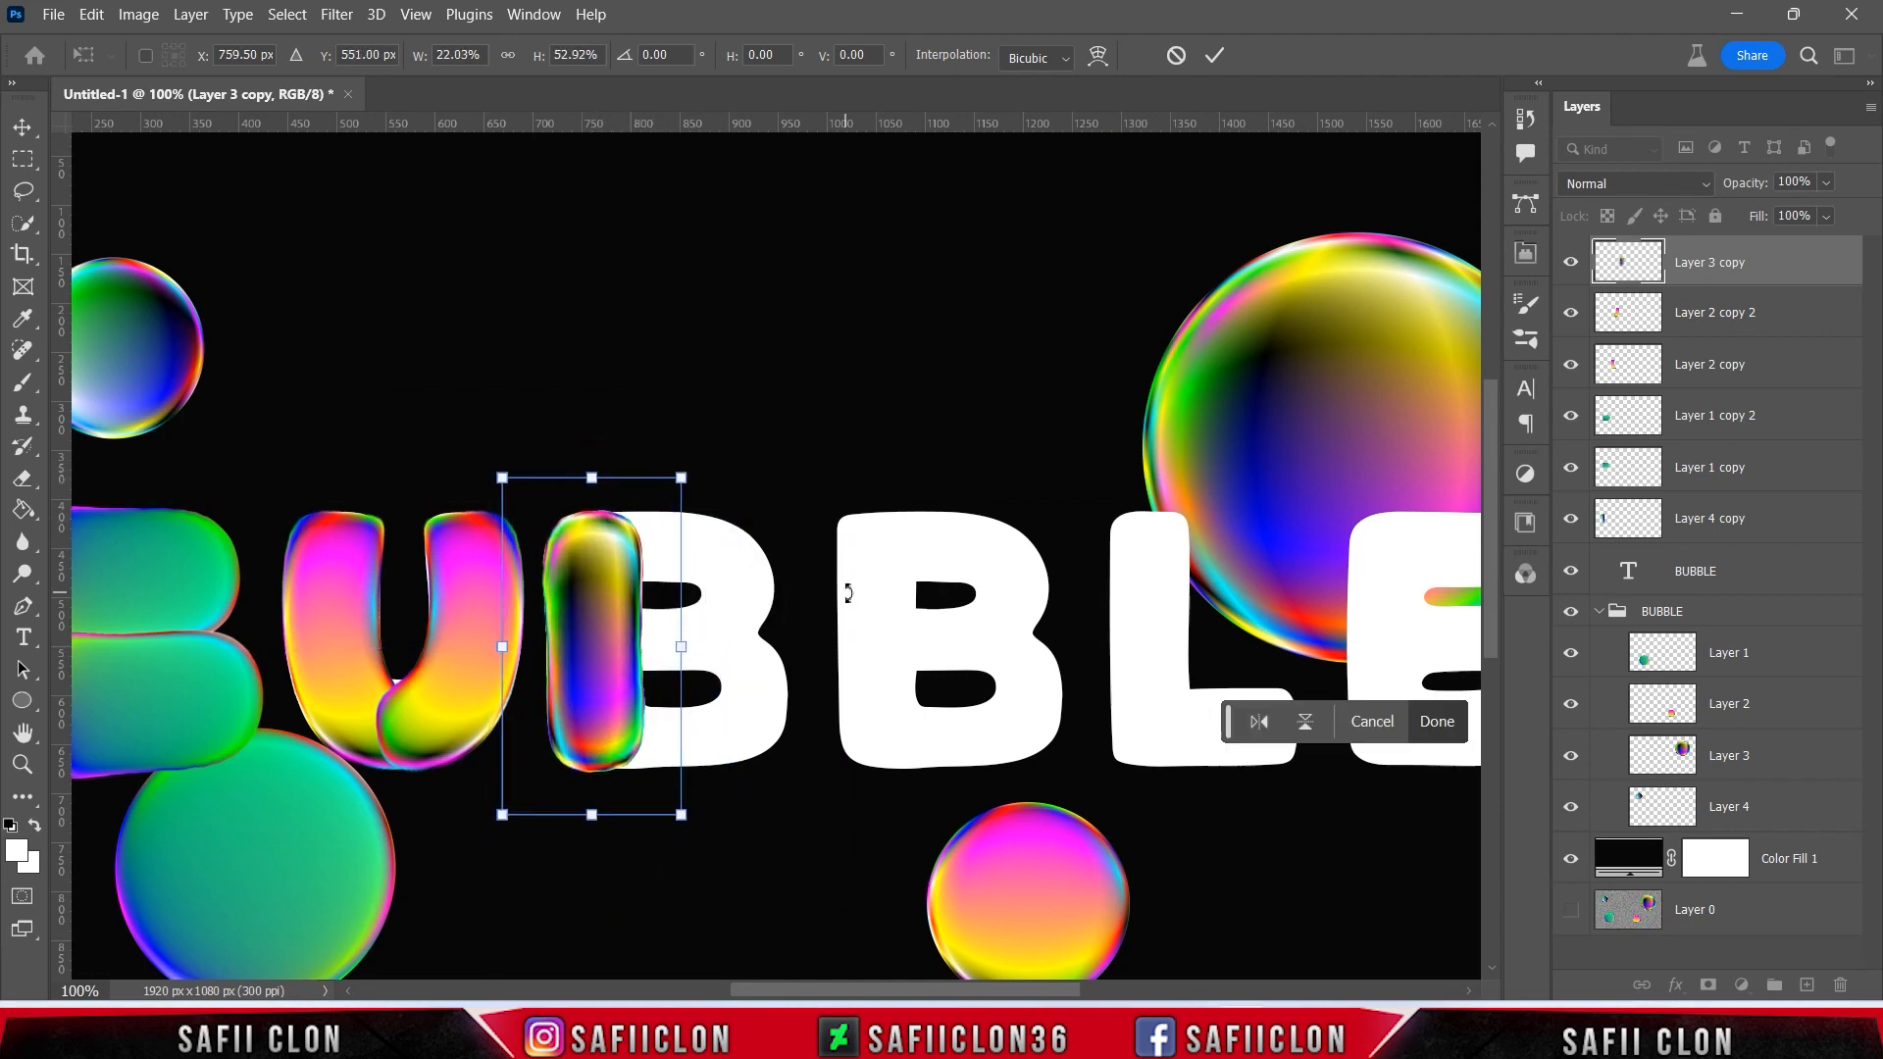
left_click(1215, 55)
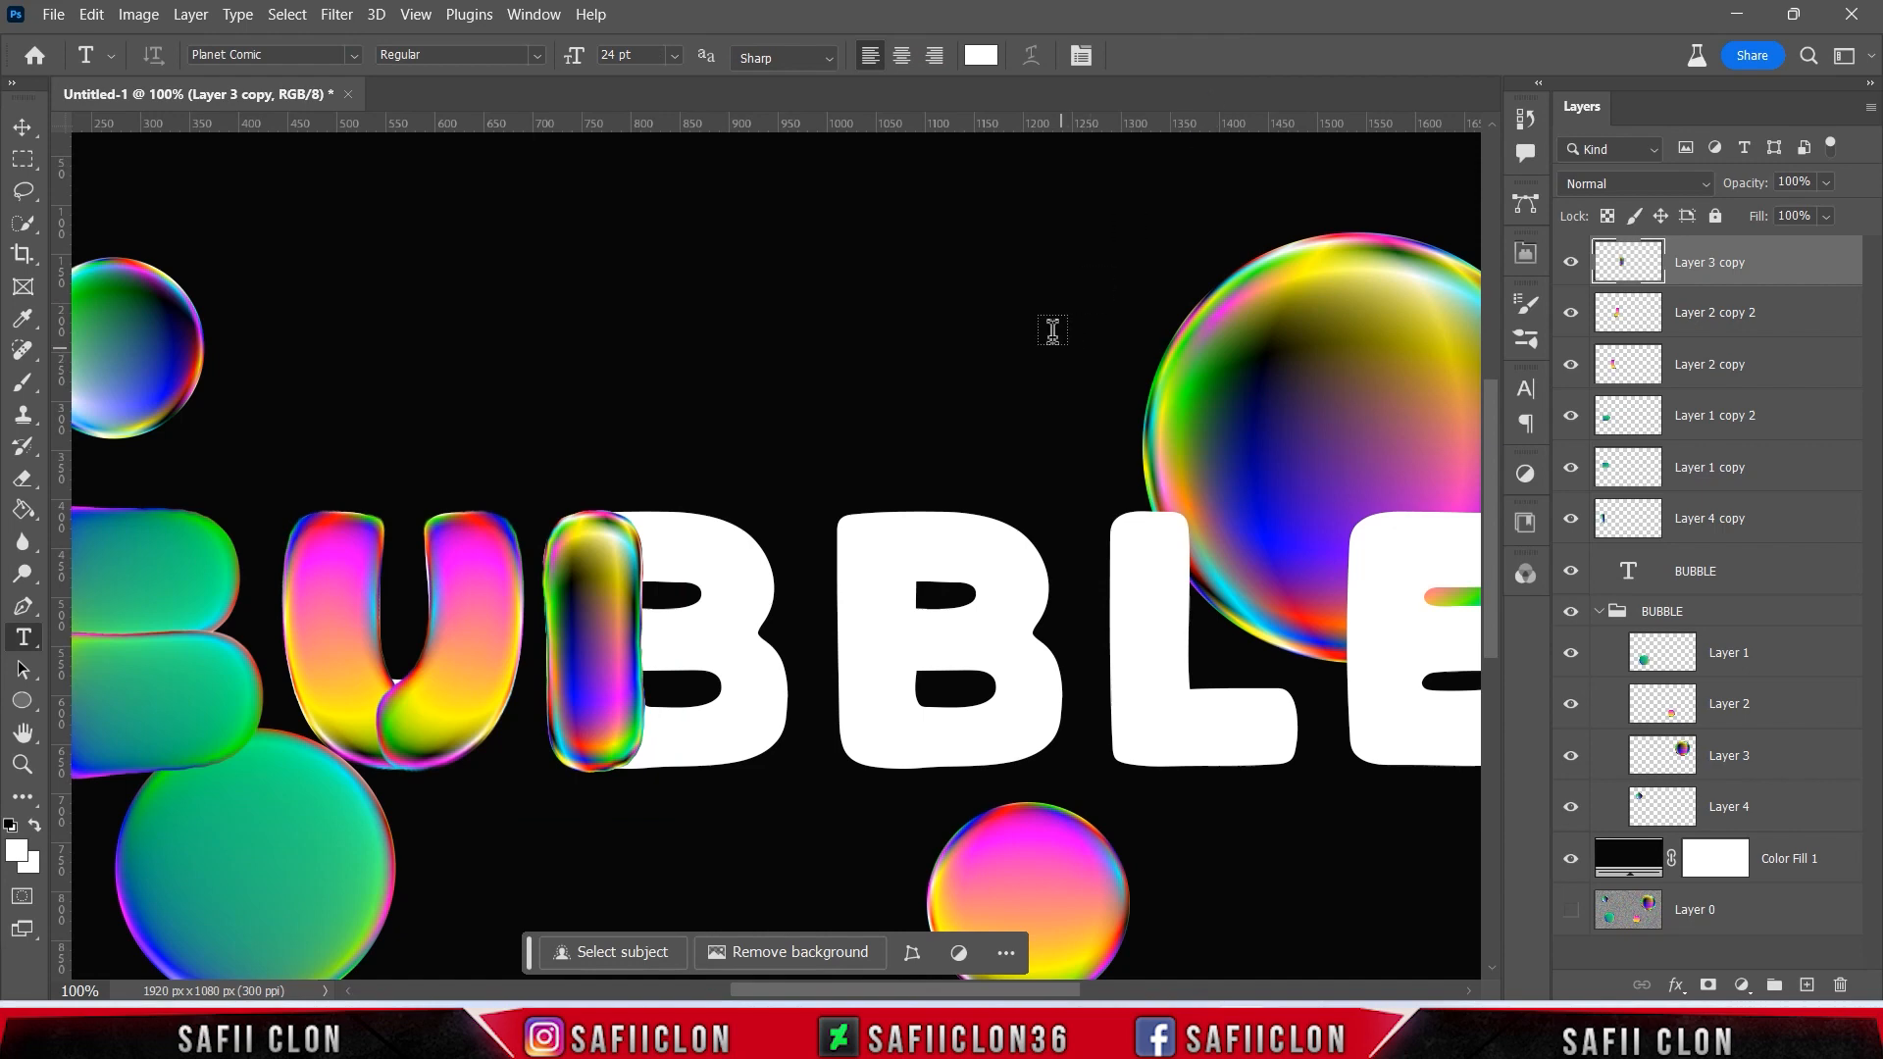
- Duplicate the pink and yellow bubble on Layer 2 and move the copy to the top of the layer stack
left_click(1569, 706)
left_click(1570, 706)
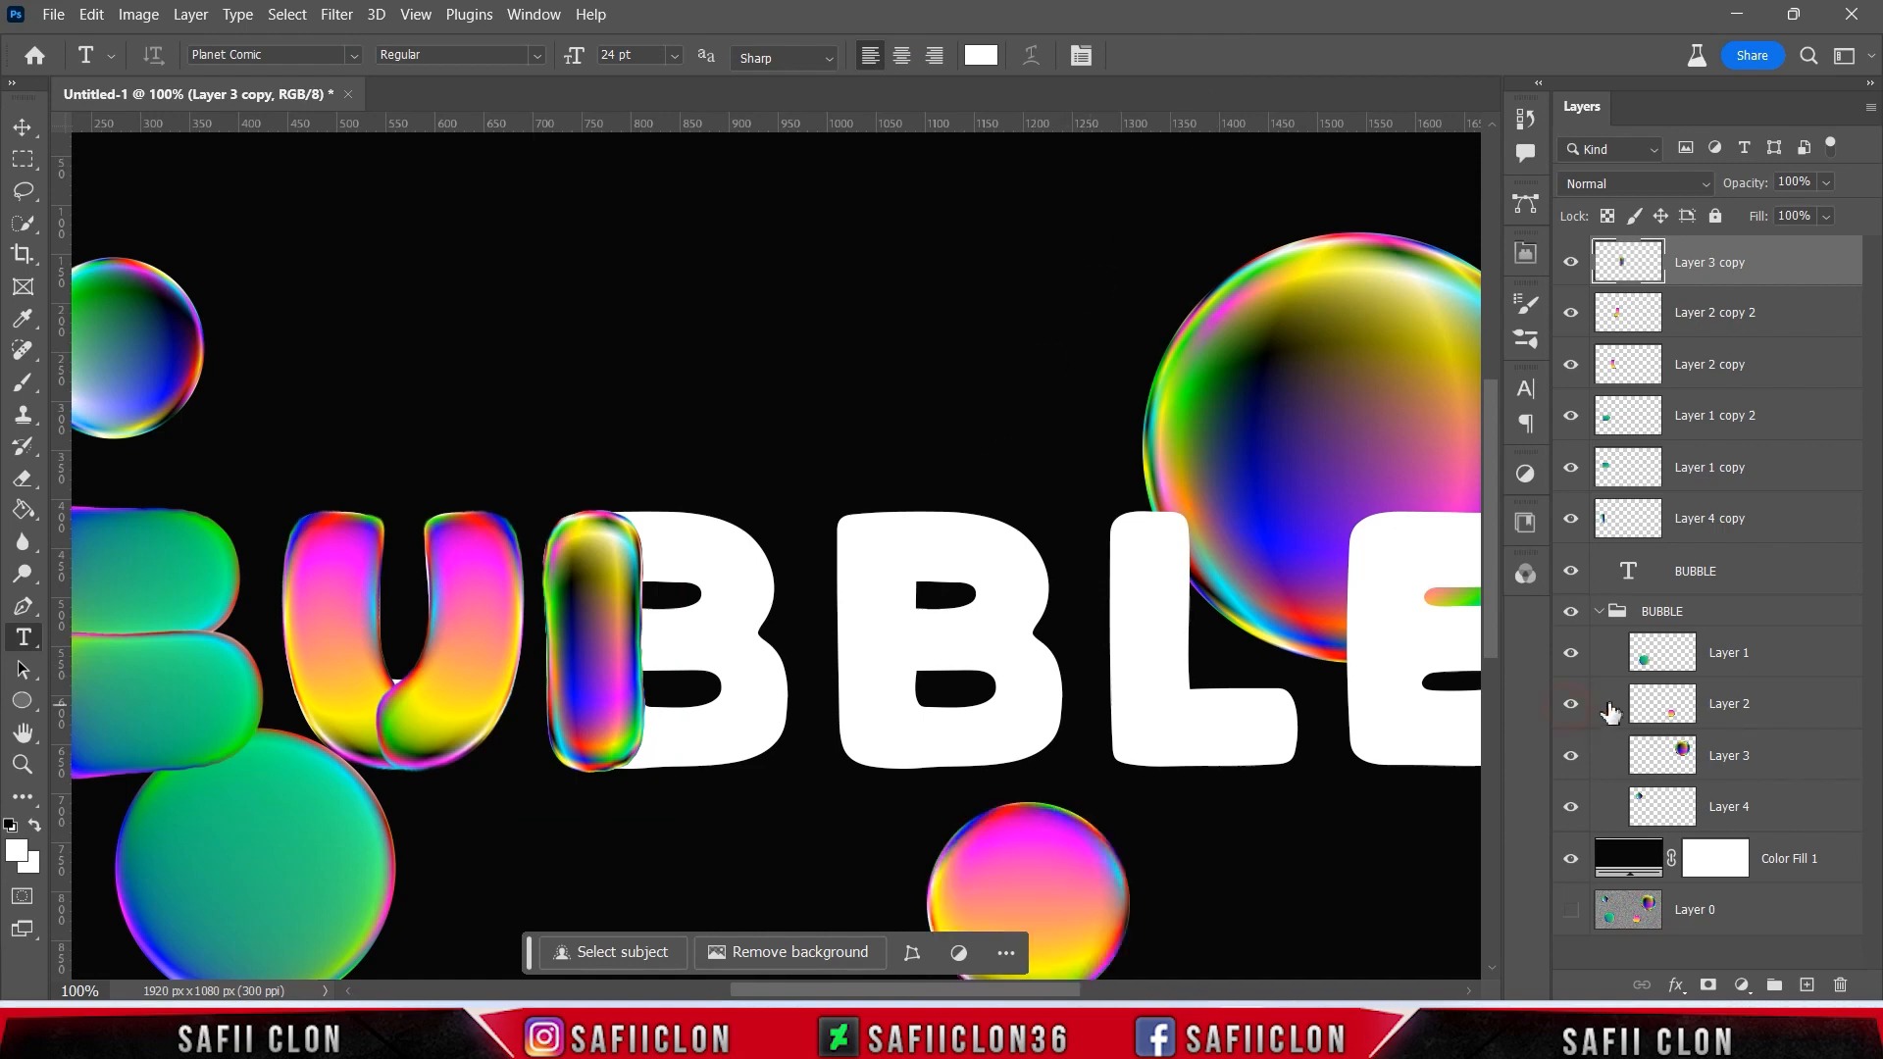
left_click(1722, 710)
right_click(1762, 703)
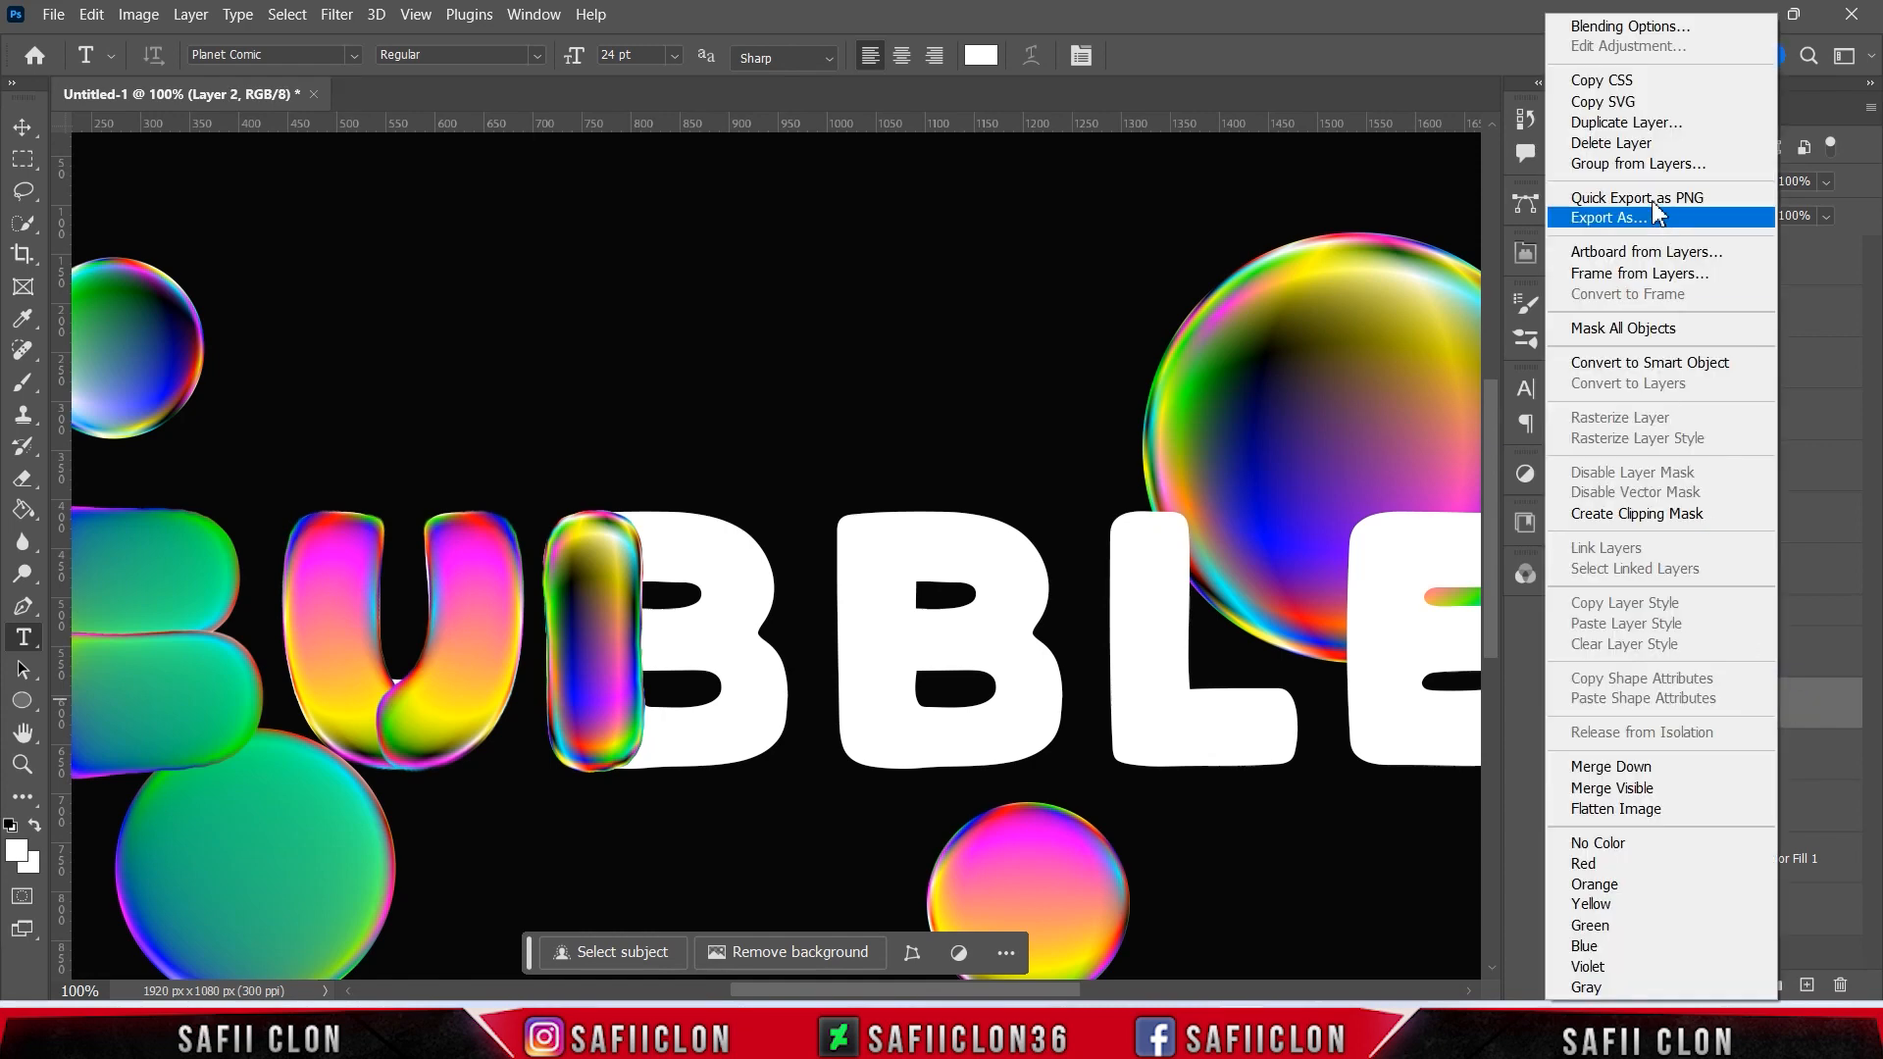
left_click(1618, 125)
left_click(1274, 292)
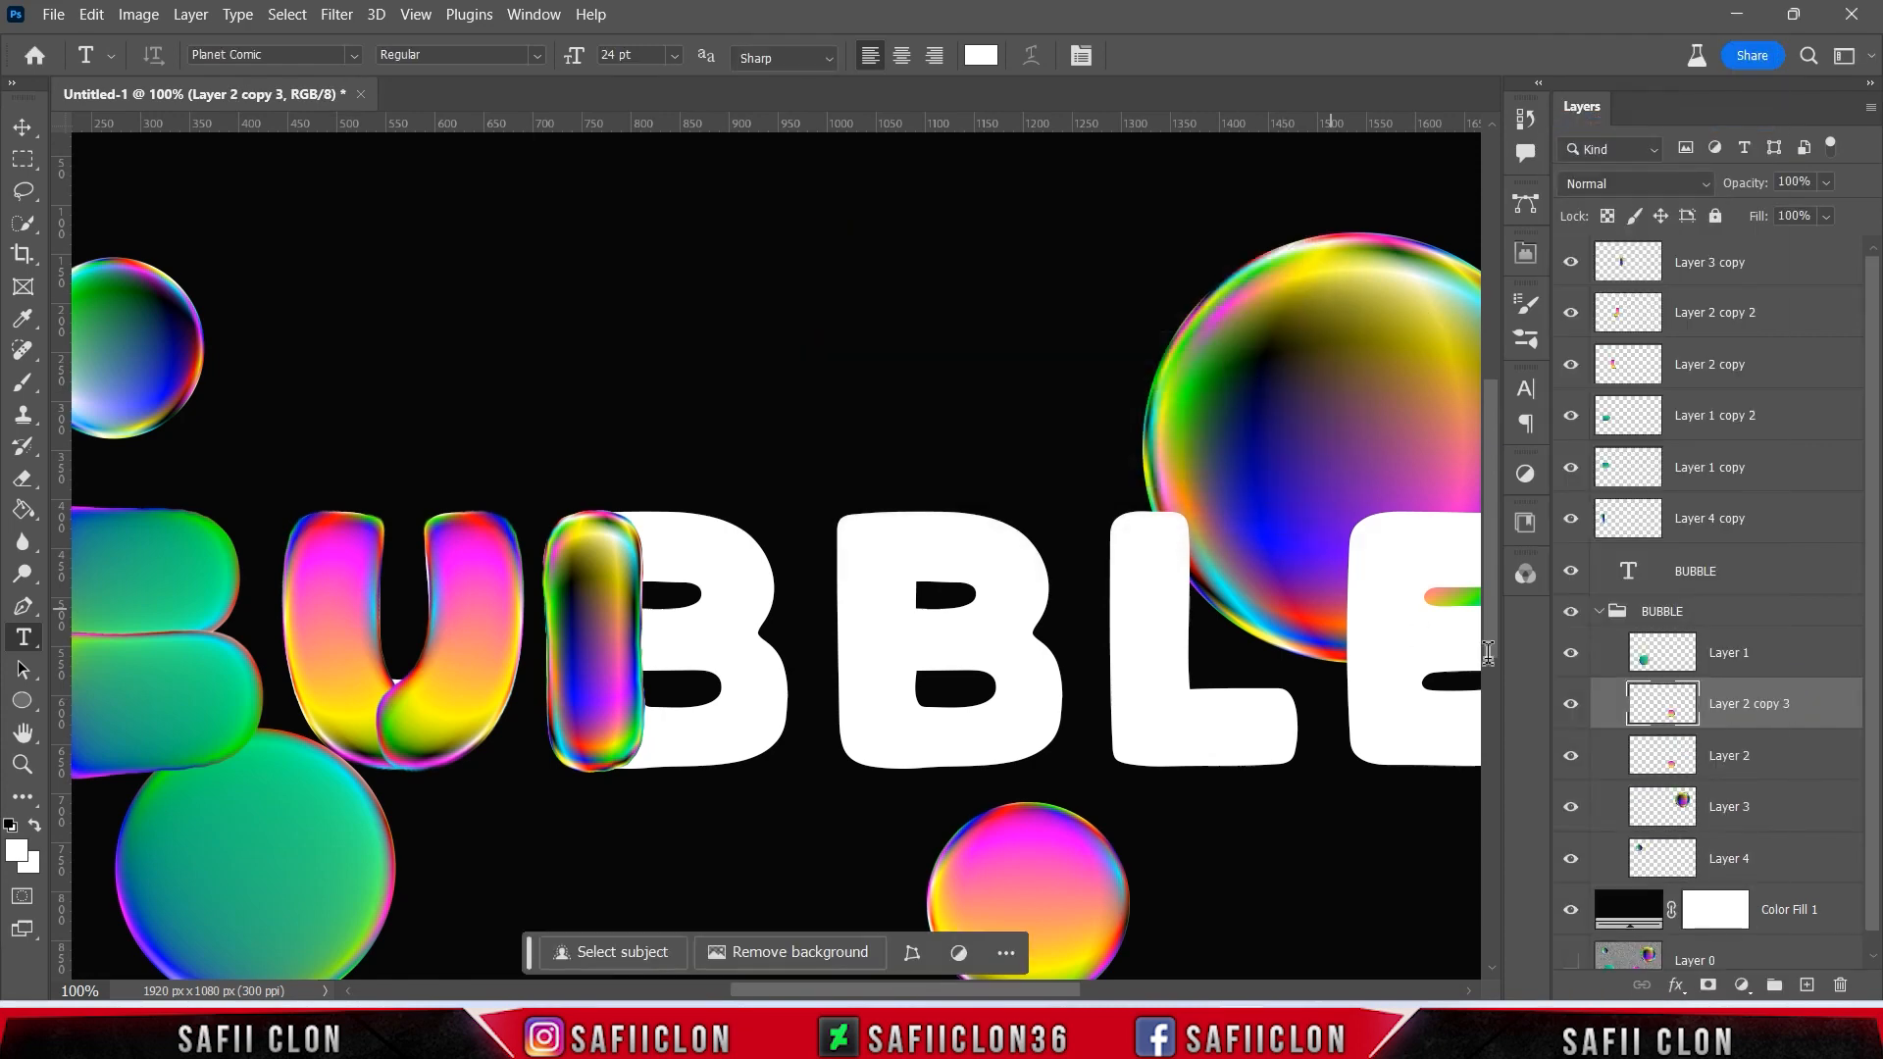
left_click_drag(1752, 716, 1734, 267)
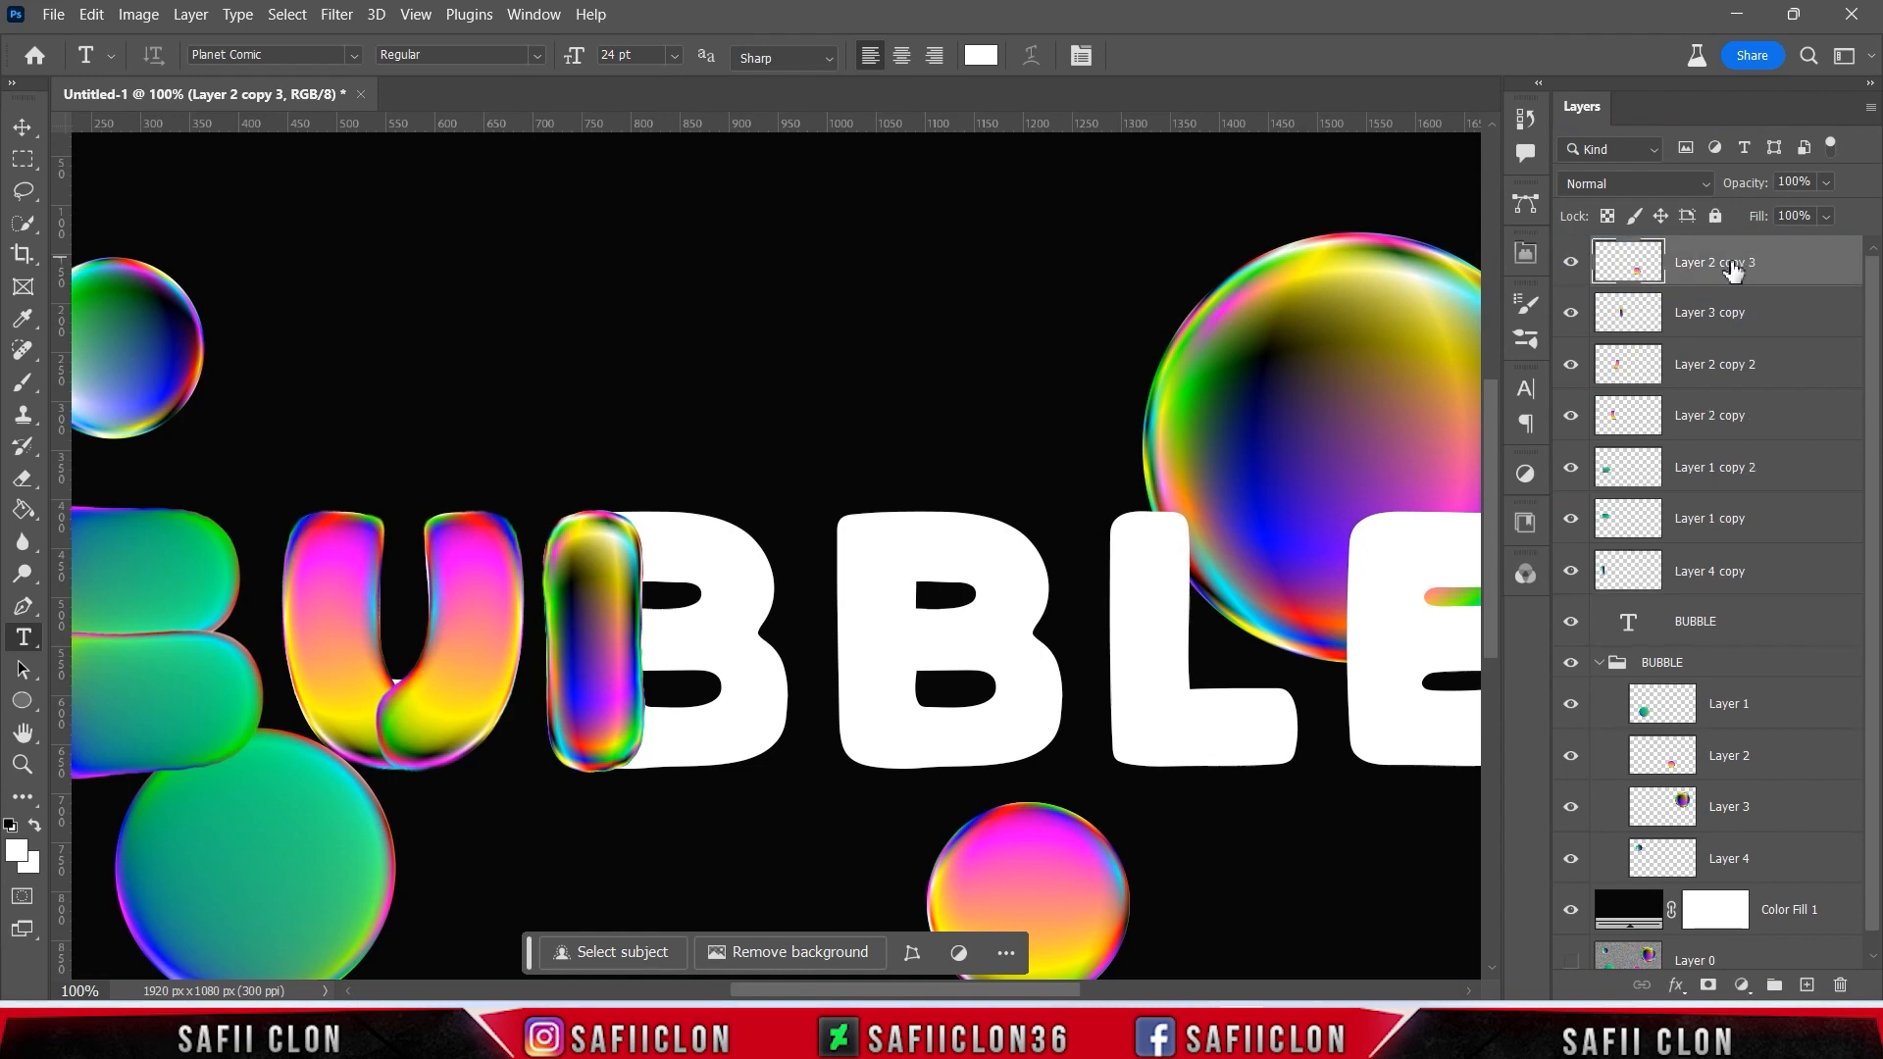
- Move the Layer 2 copy over the upper lobe of the second B and flatten it into a wide oval
key("ctrl+t")
left_click_drag(1020, 878, 708, 549)
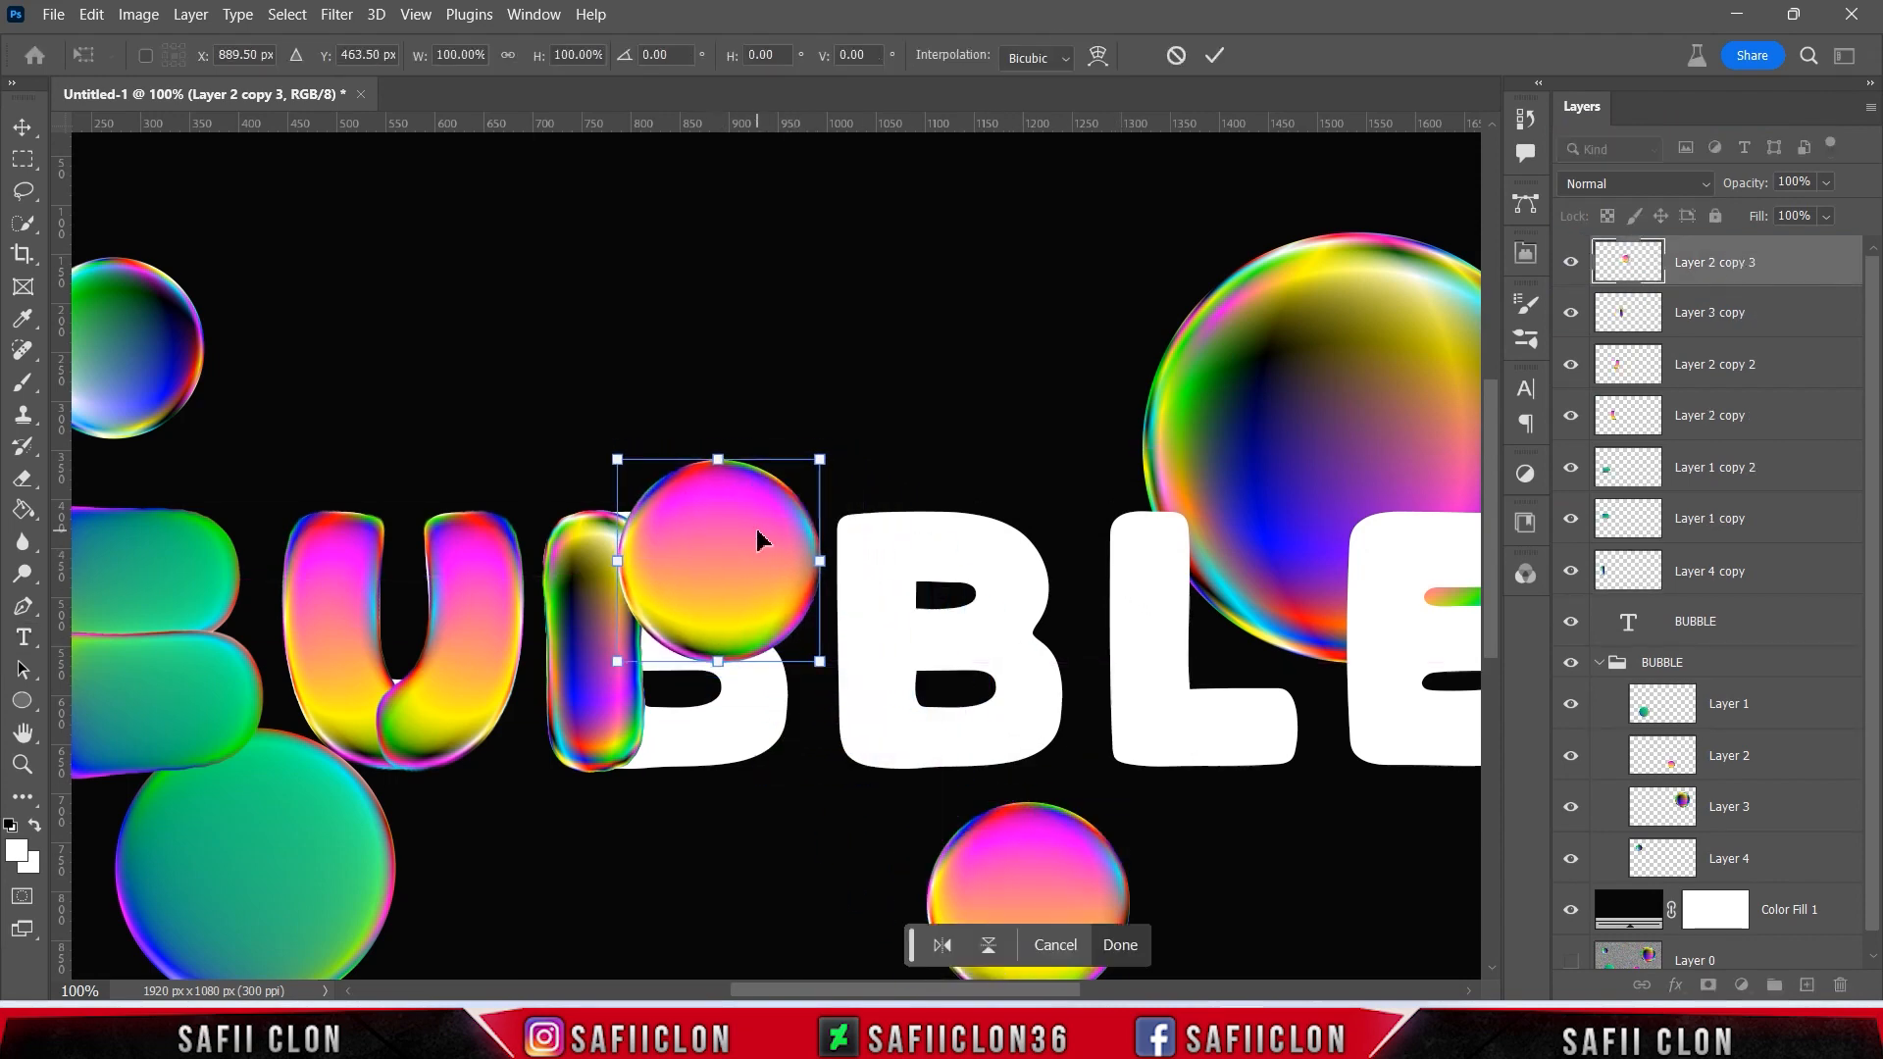
left_click_drag(718, 459, 717, 482)
left_click_drag(777, 560, 834, 475)
- Warp the pink and yellow oval into a squared-off lobe with a rounded outer end and apply it
left_click(1098, 56)
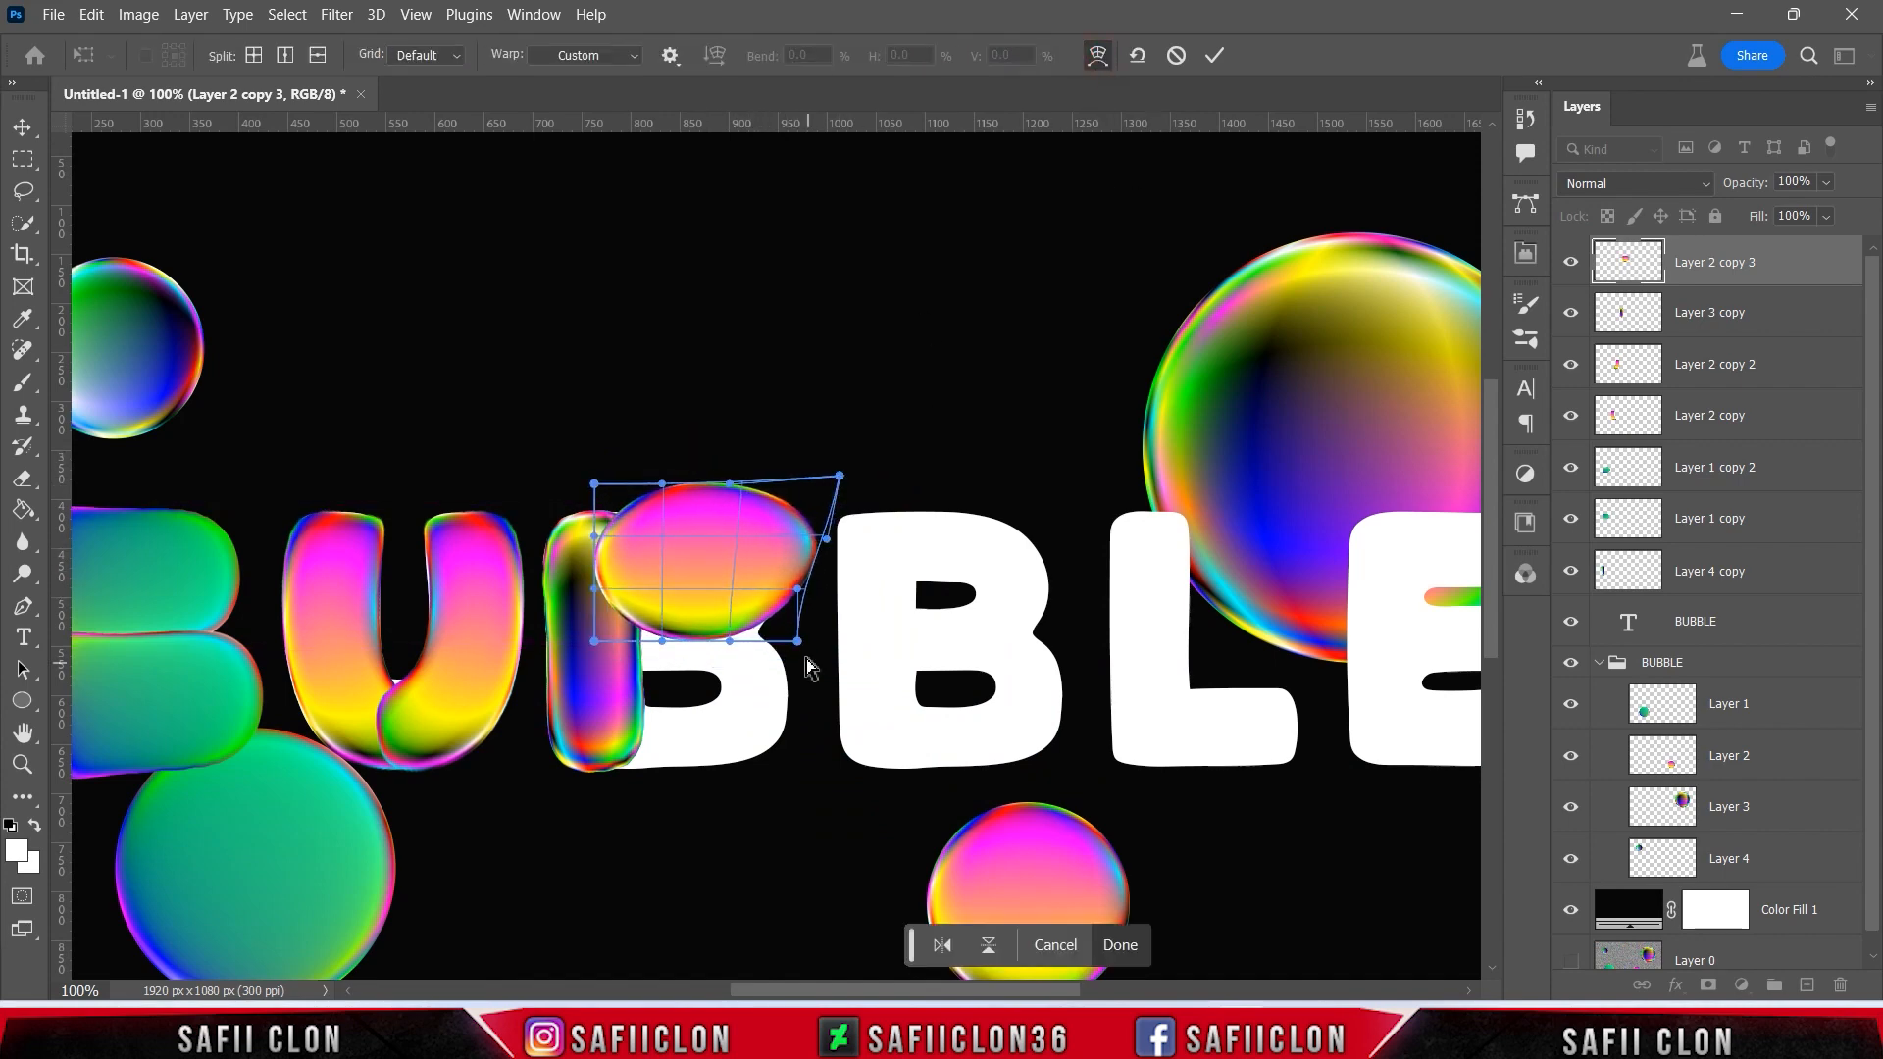
left_click_drag(797, 641, 849, 638)
left_click_drag(823, 539, 827, 538)
left_click_drag(594, 643, 533, 647)
left_click_drag(594, 484, 502, 452)
left_click_drag(533, 646, 524, 680)
left_click_drag(662, 483, 667, 497)
left_click_drag(849, 638, 841, 644)
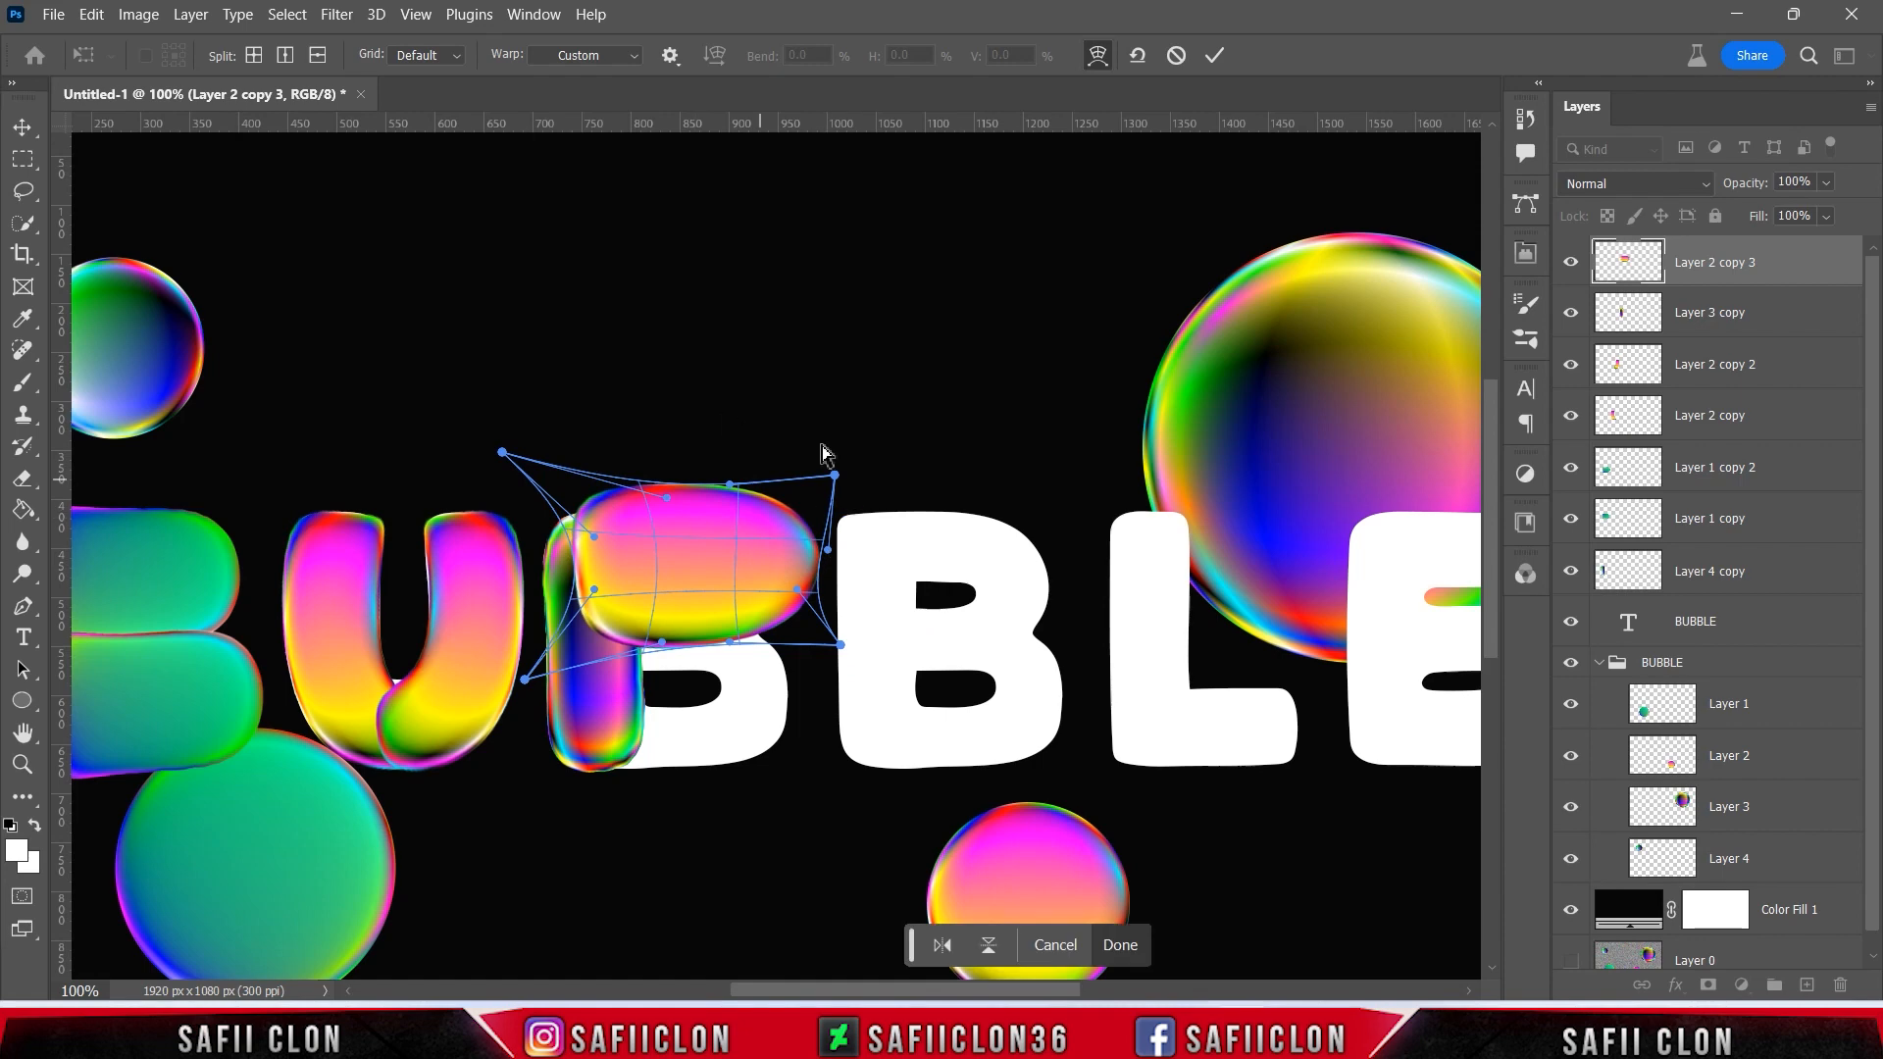
left_click(1213, 56)
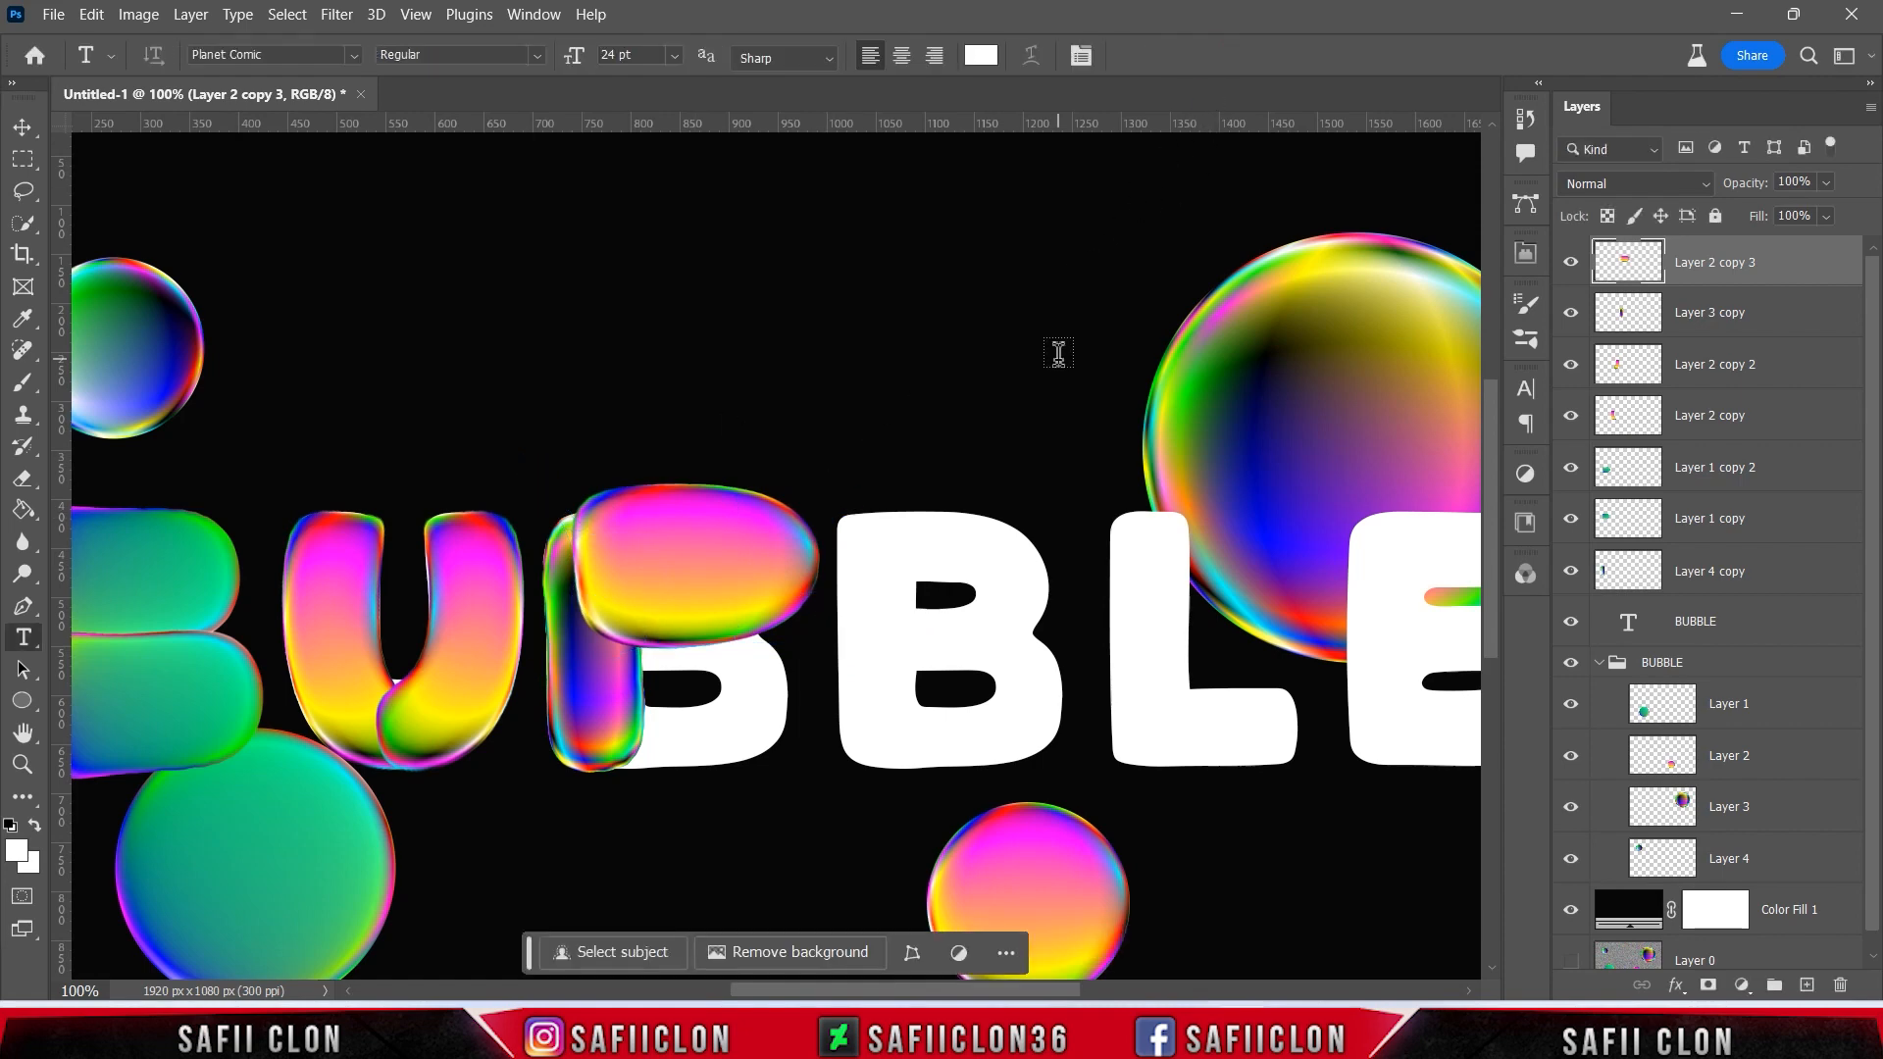
- Scale the lobe piece to about 78% width and 86% height, tilt it about 1.6°, and fit it to the second B's upper lobe
key("ctrl+t")
left_click_drag(821, 482, 774, 509)
left_click_drag(708, 608, 723, 607)
left_click_drag(585, 509, 581, 503)
left_click_drag(787, 581, 788, 581)
left_click_drag(686, 650, 686, 647)
left_click_drag(584, 577, 596, 577)
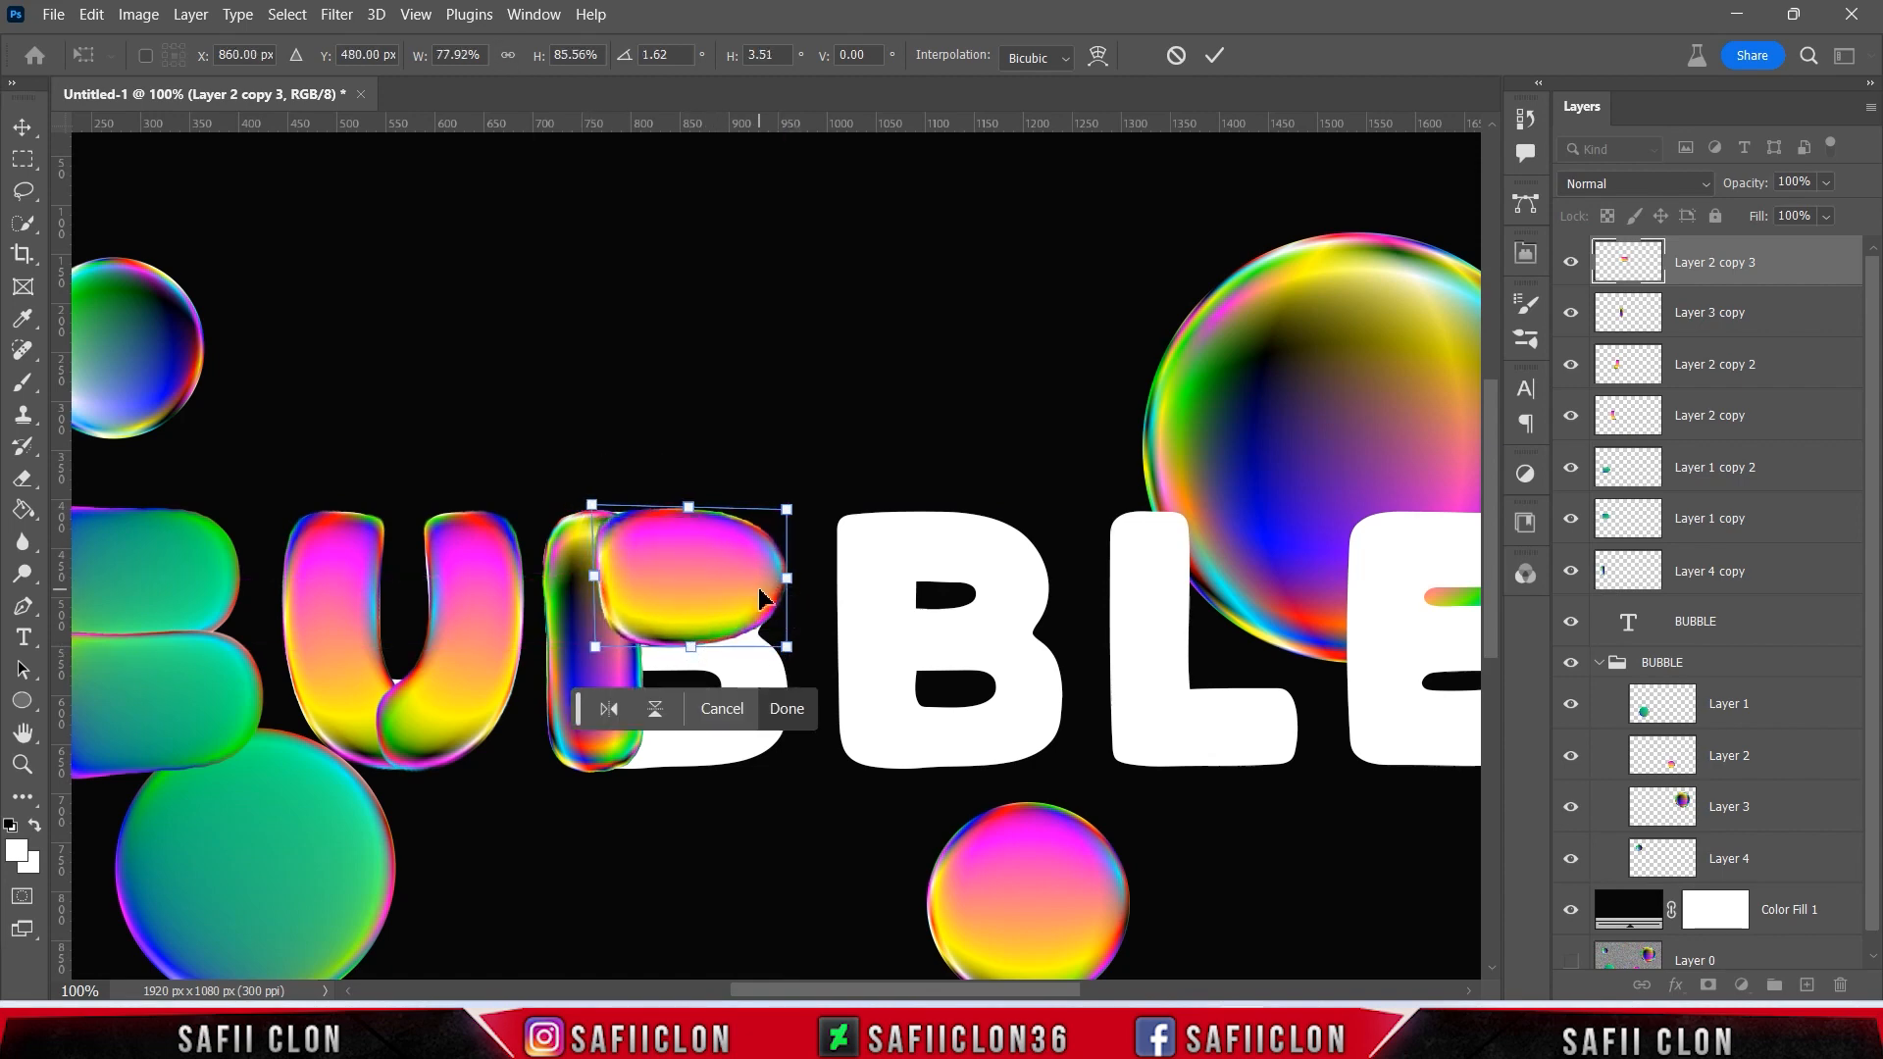
left_click(1214, 57)
key("t")
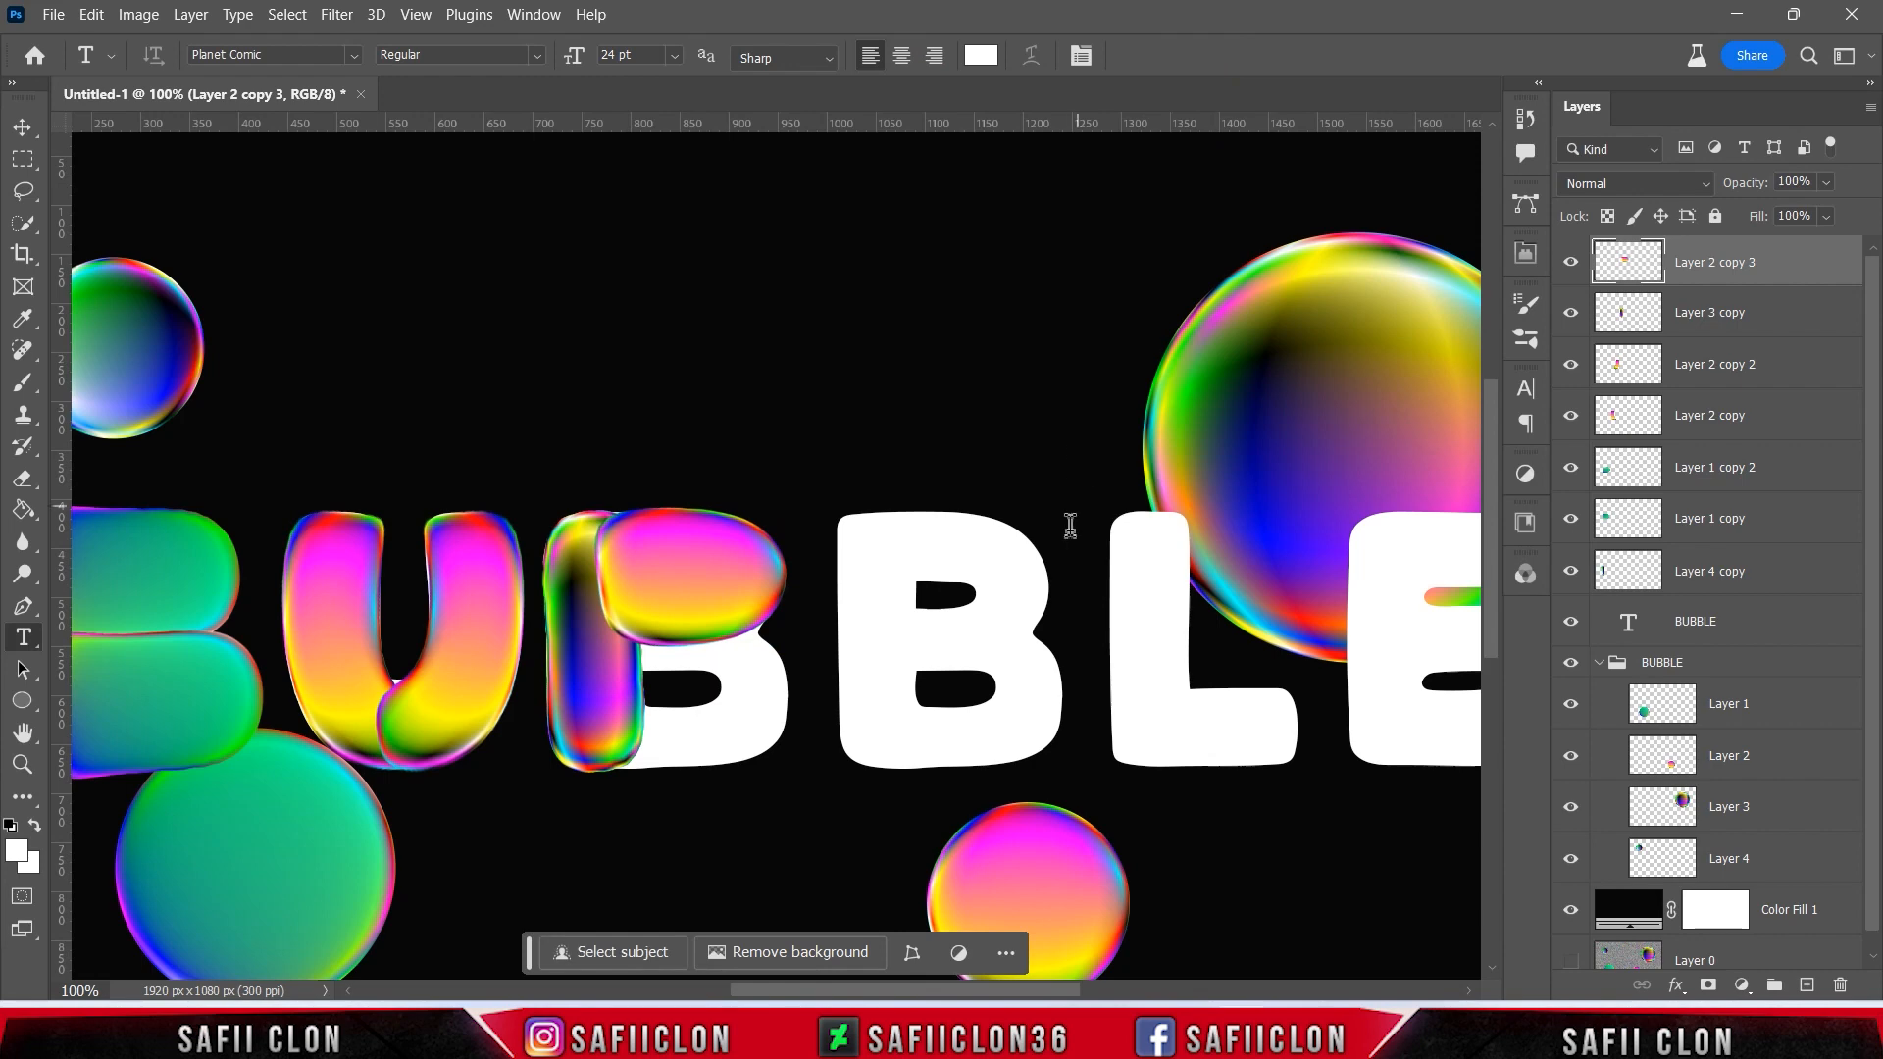
- Duplicate the upper lobe piece as Layer 2 copy 4 and move it down over the second B's lower lobe
right_click(1794, 266)
left_click(1628, 130)
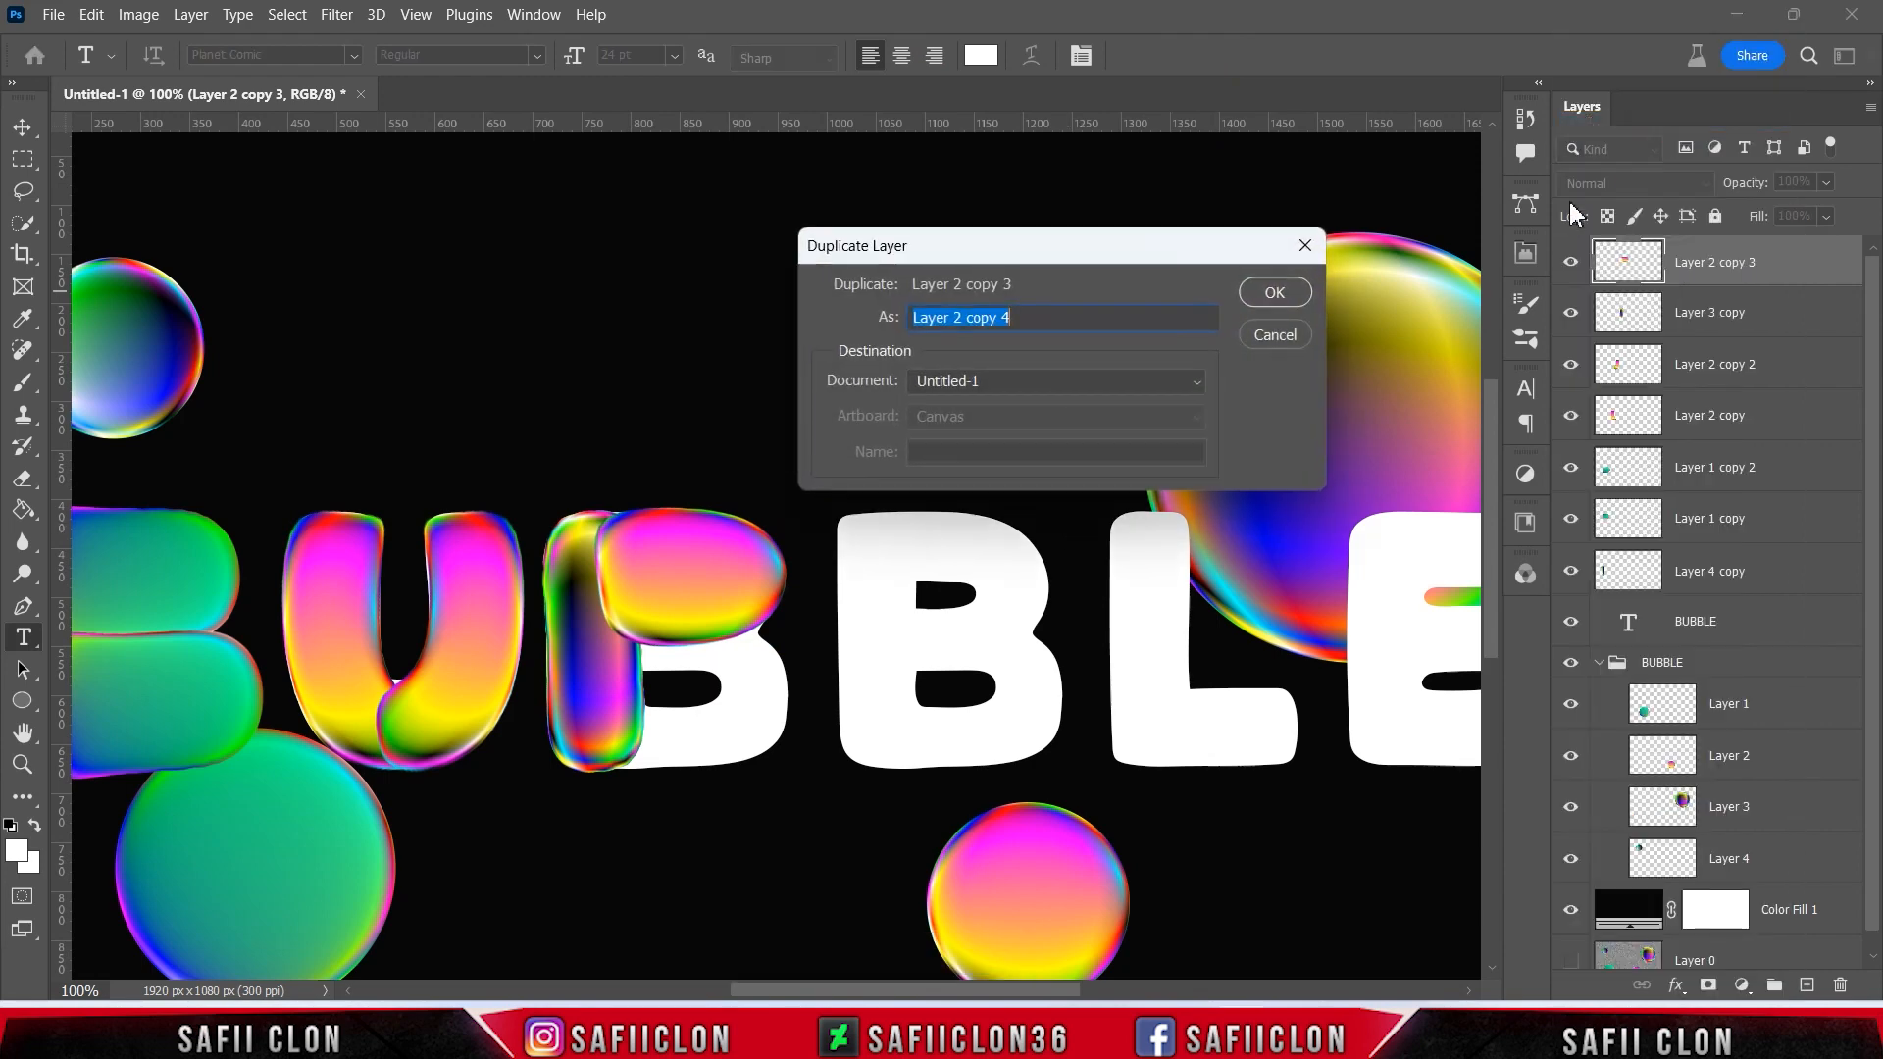
left_click(1275, 297)
key("ctrl+t")
left_click_drag(711, 562, 716, 680)
- Flip the lower lobe piece vertically, stretch it to about 112% width and 107% height, and apply the transform
right_click(748, 670)
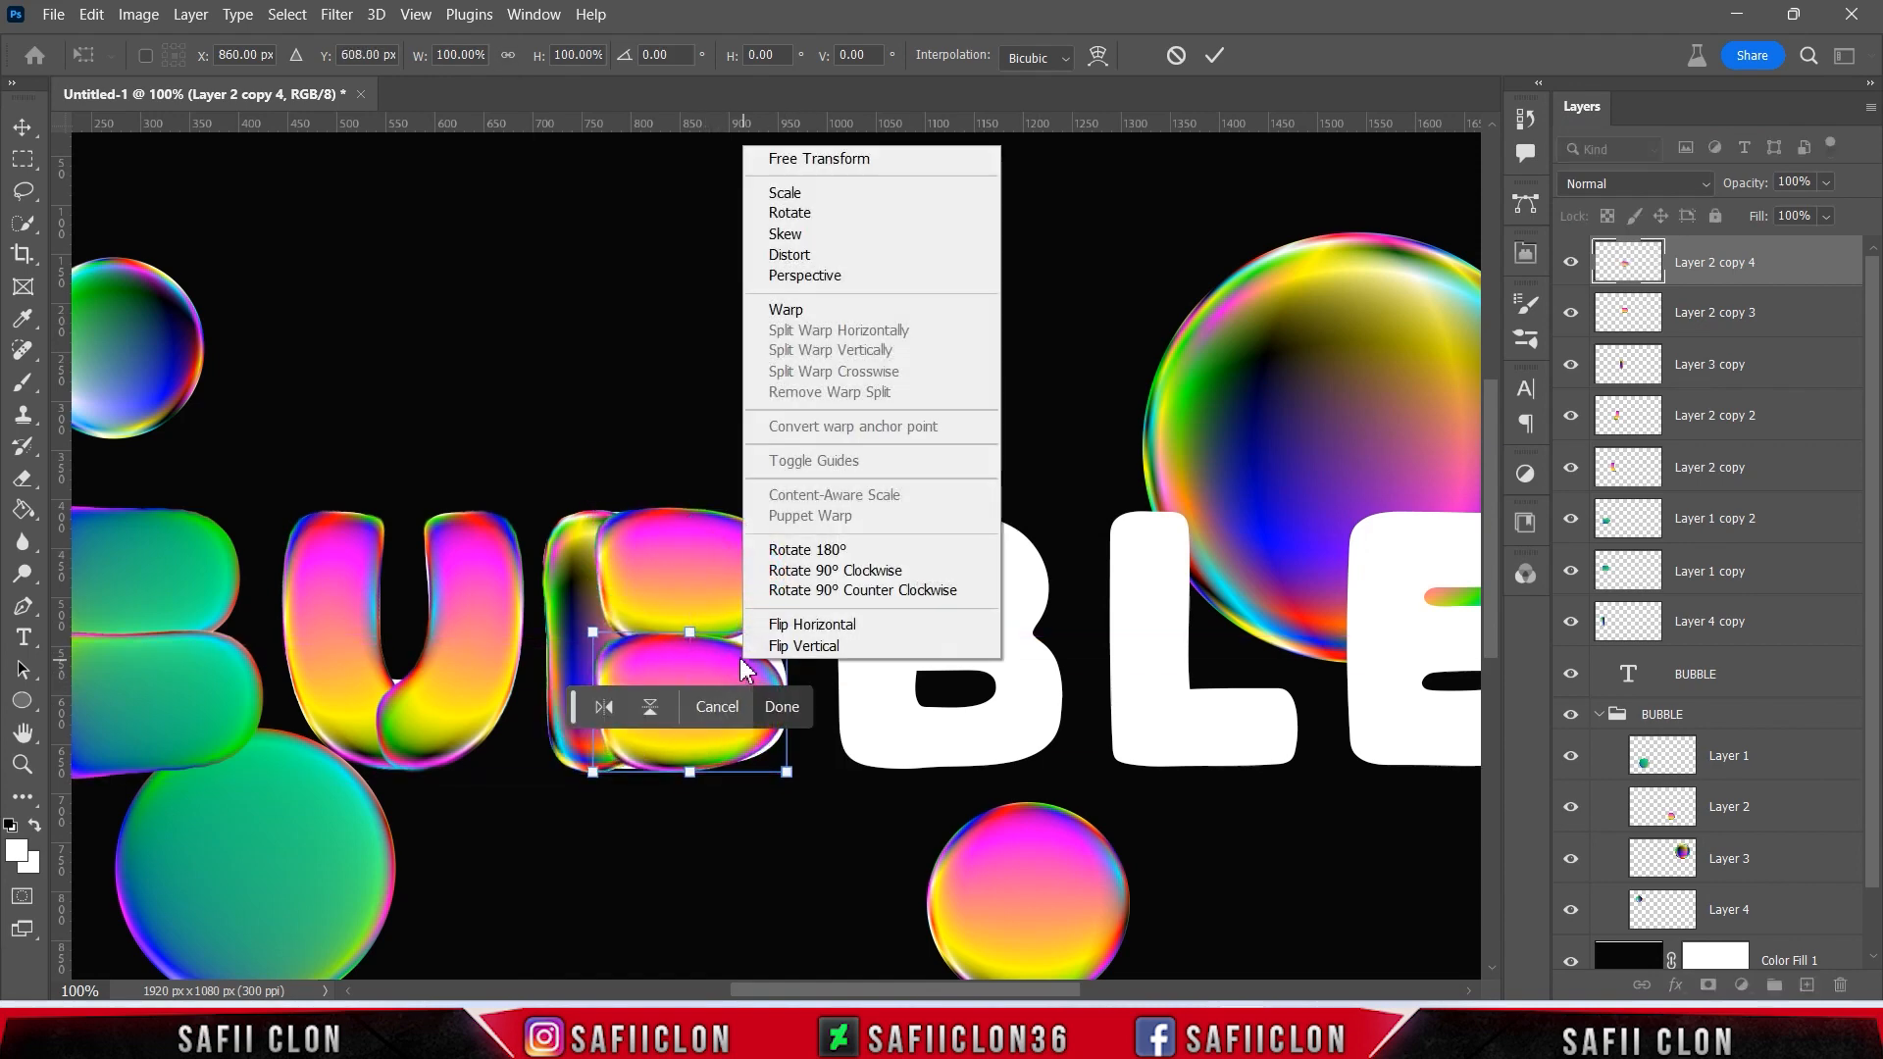
left_click(814, 649)
mouse_move(793, 638)
left_mouse_down()
mouse_move(804, 623)
mouse_move(810, 640)
left_mouse_up()
left_click_drag(596, 779, 598, 770)
left_click_drag(803, 697, 810, 693)
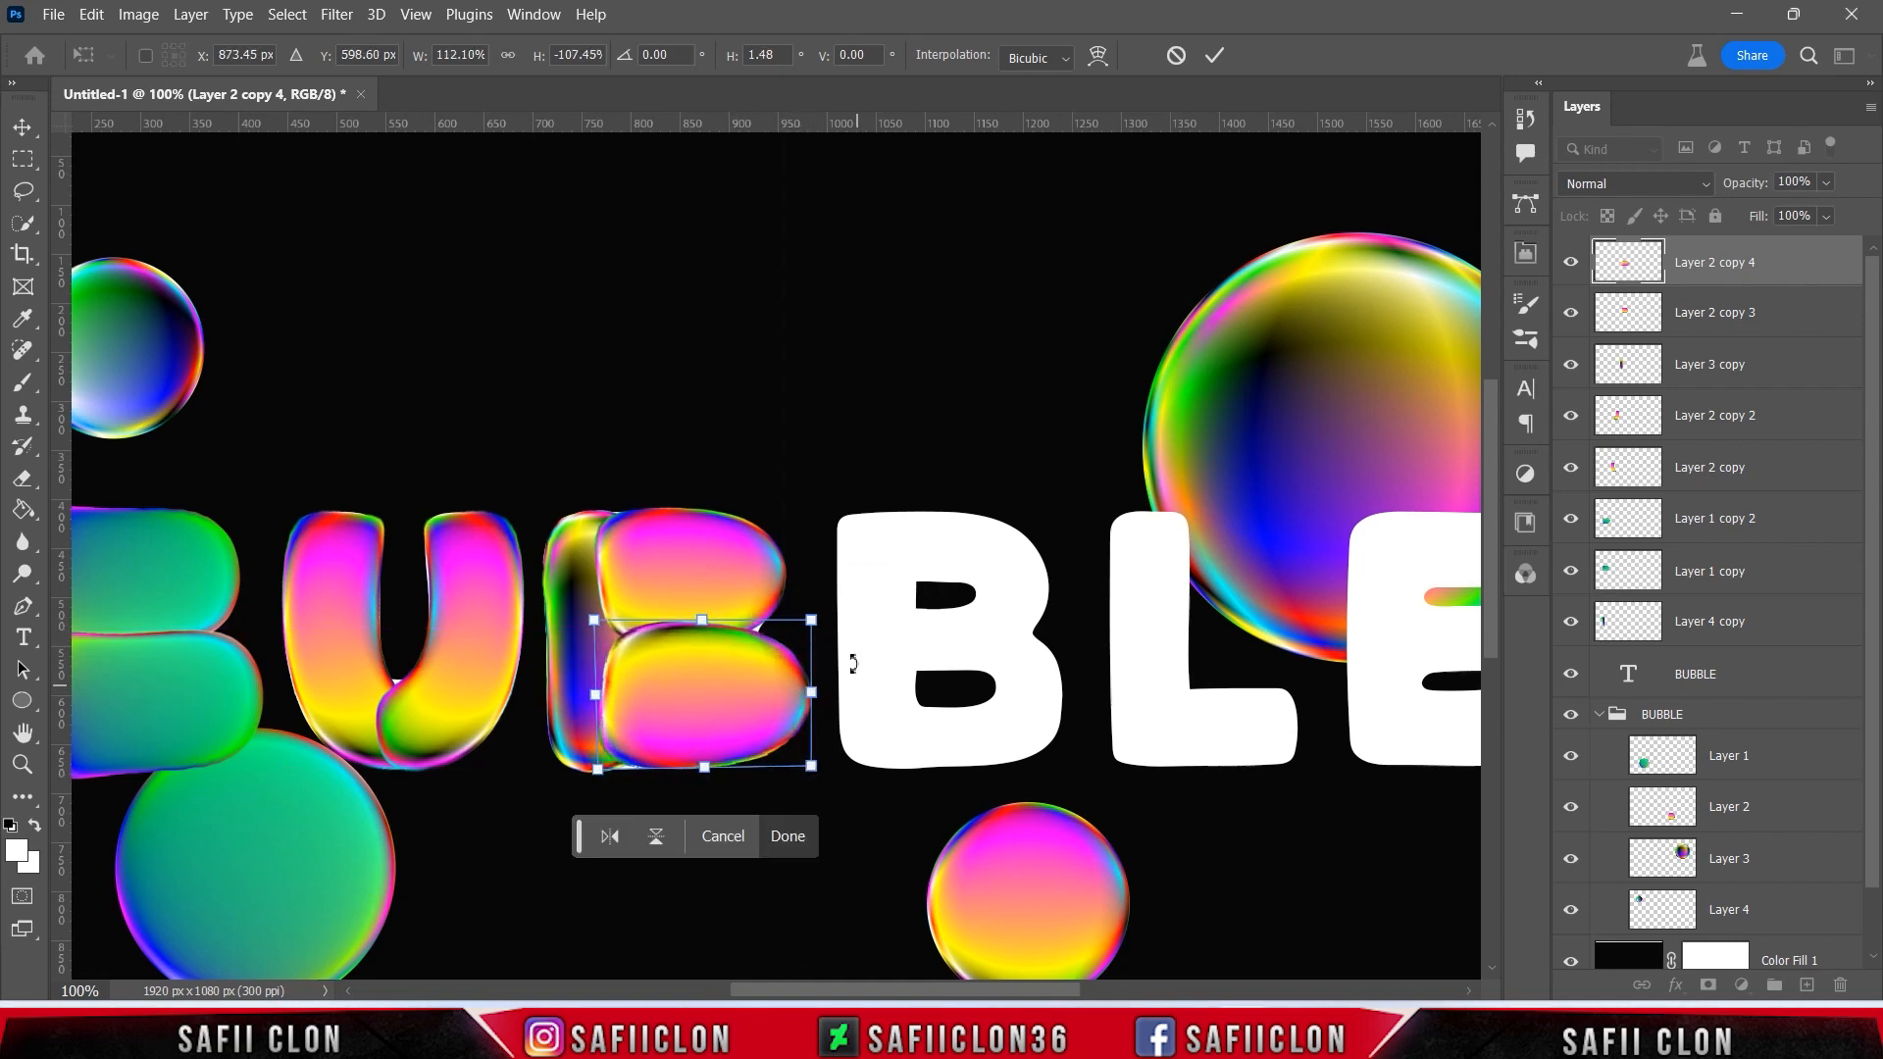
left_click(1214, 55)
key("t")
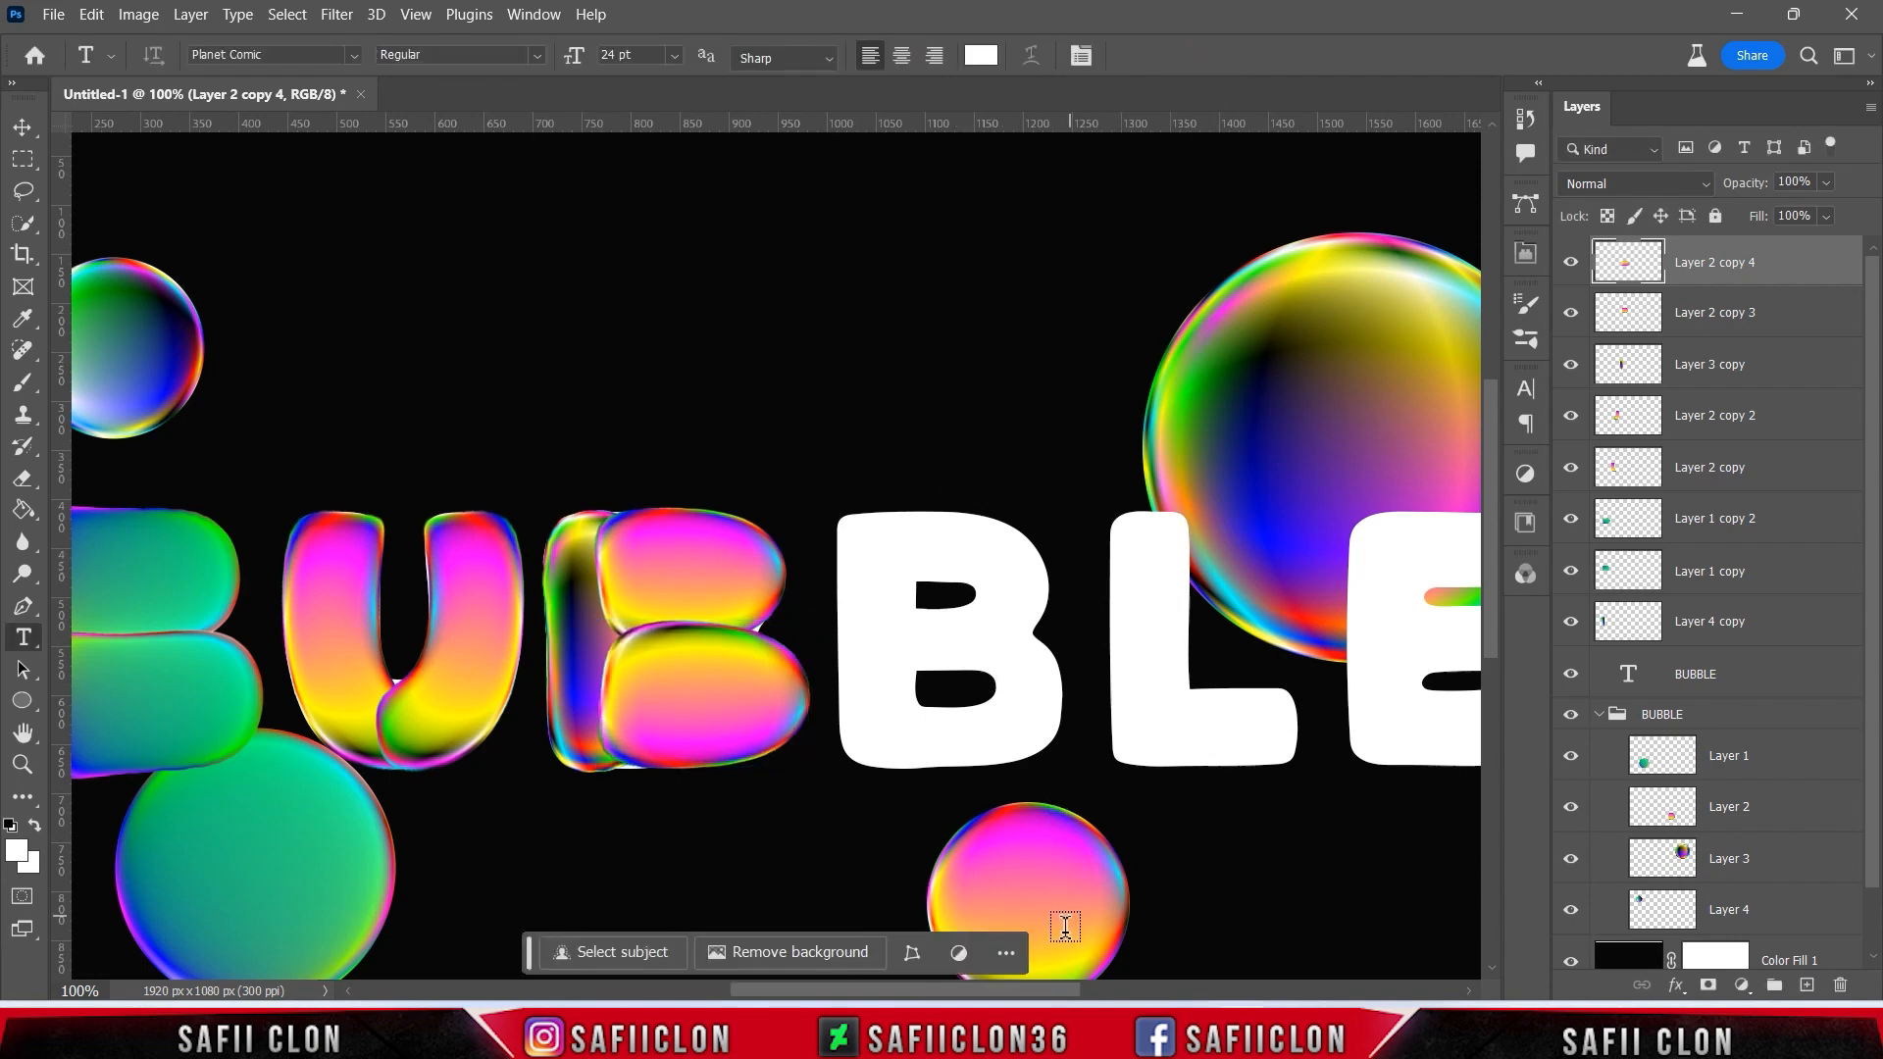
- Duplicate the first B's stem piece, Layer 4 copy, and move the duplicate to the top of the layer stack
left_click_drag(1062, 990, 1009, 988)
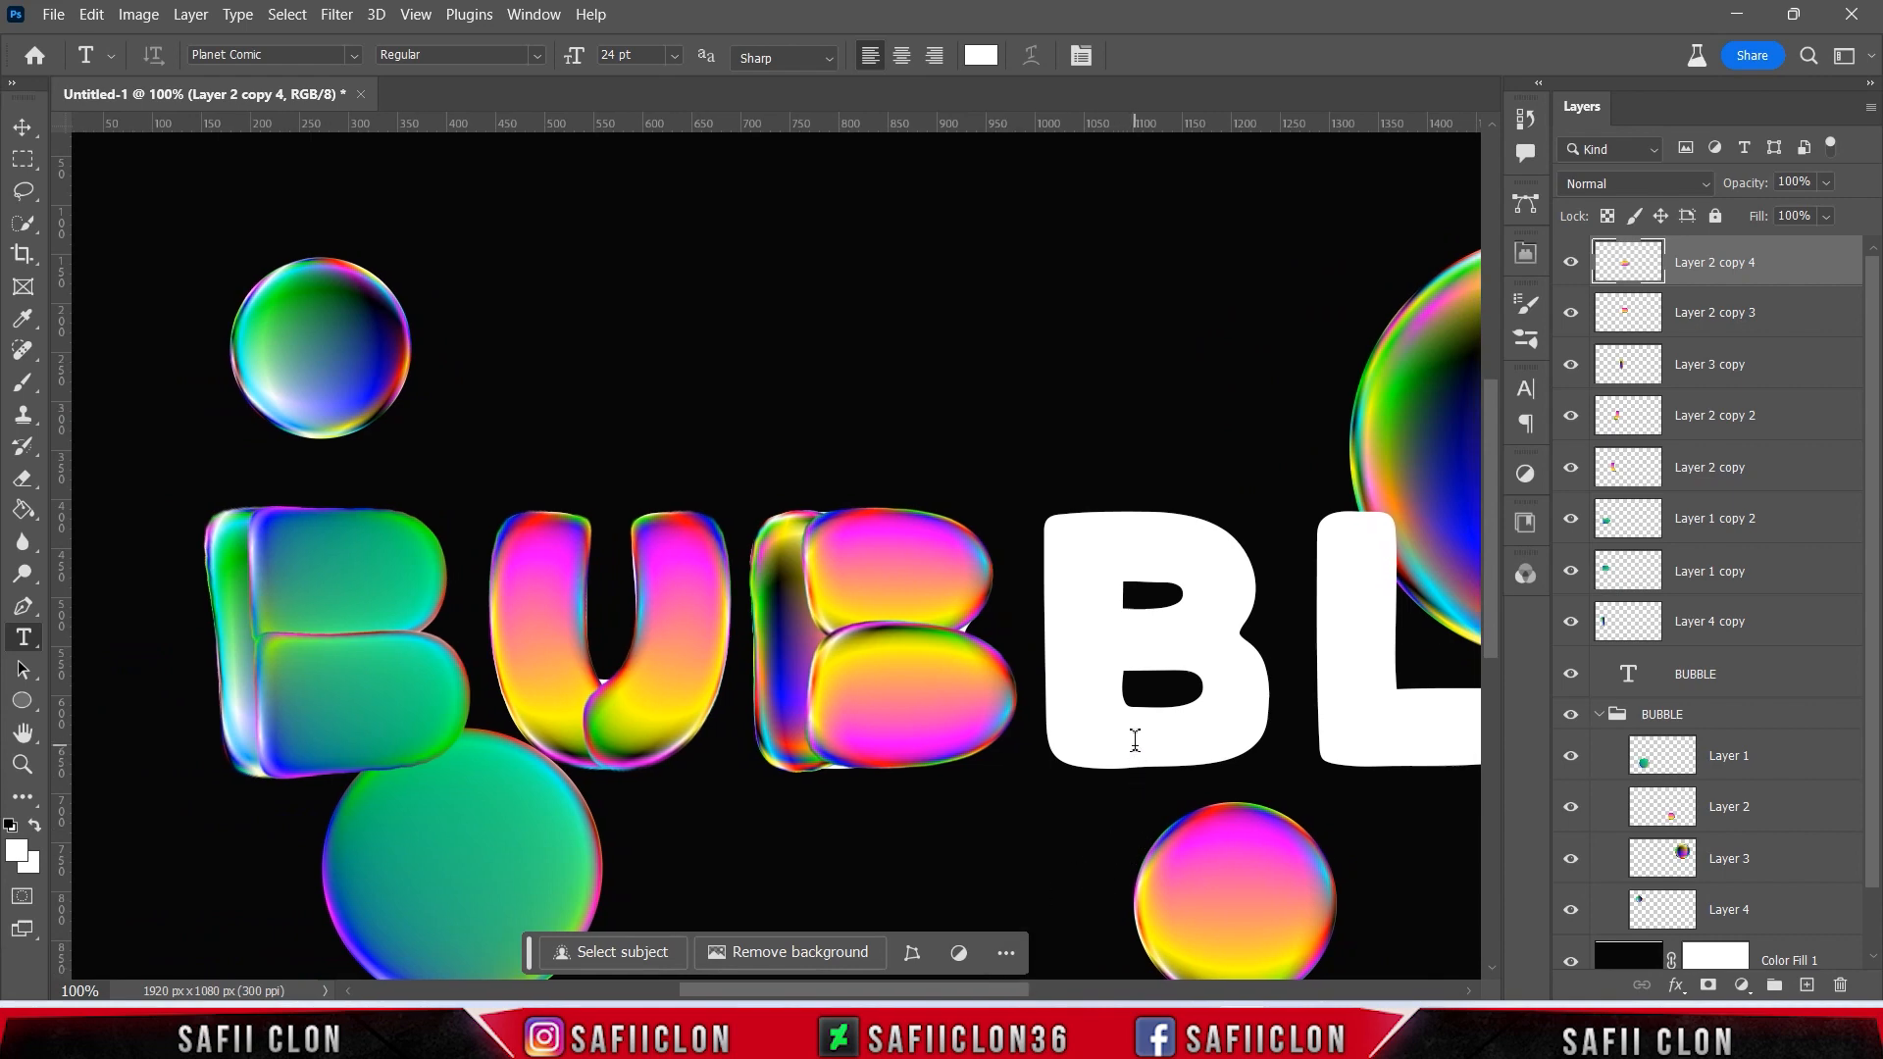
left_click(1749, 630)
left_click(1573, 624)
left_click(1573, 625)
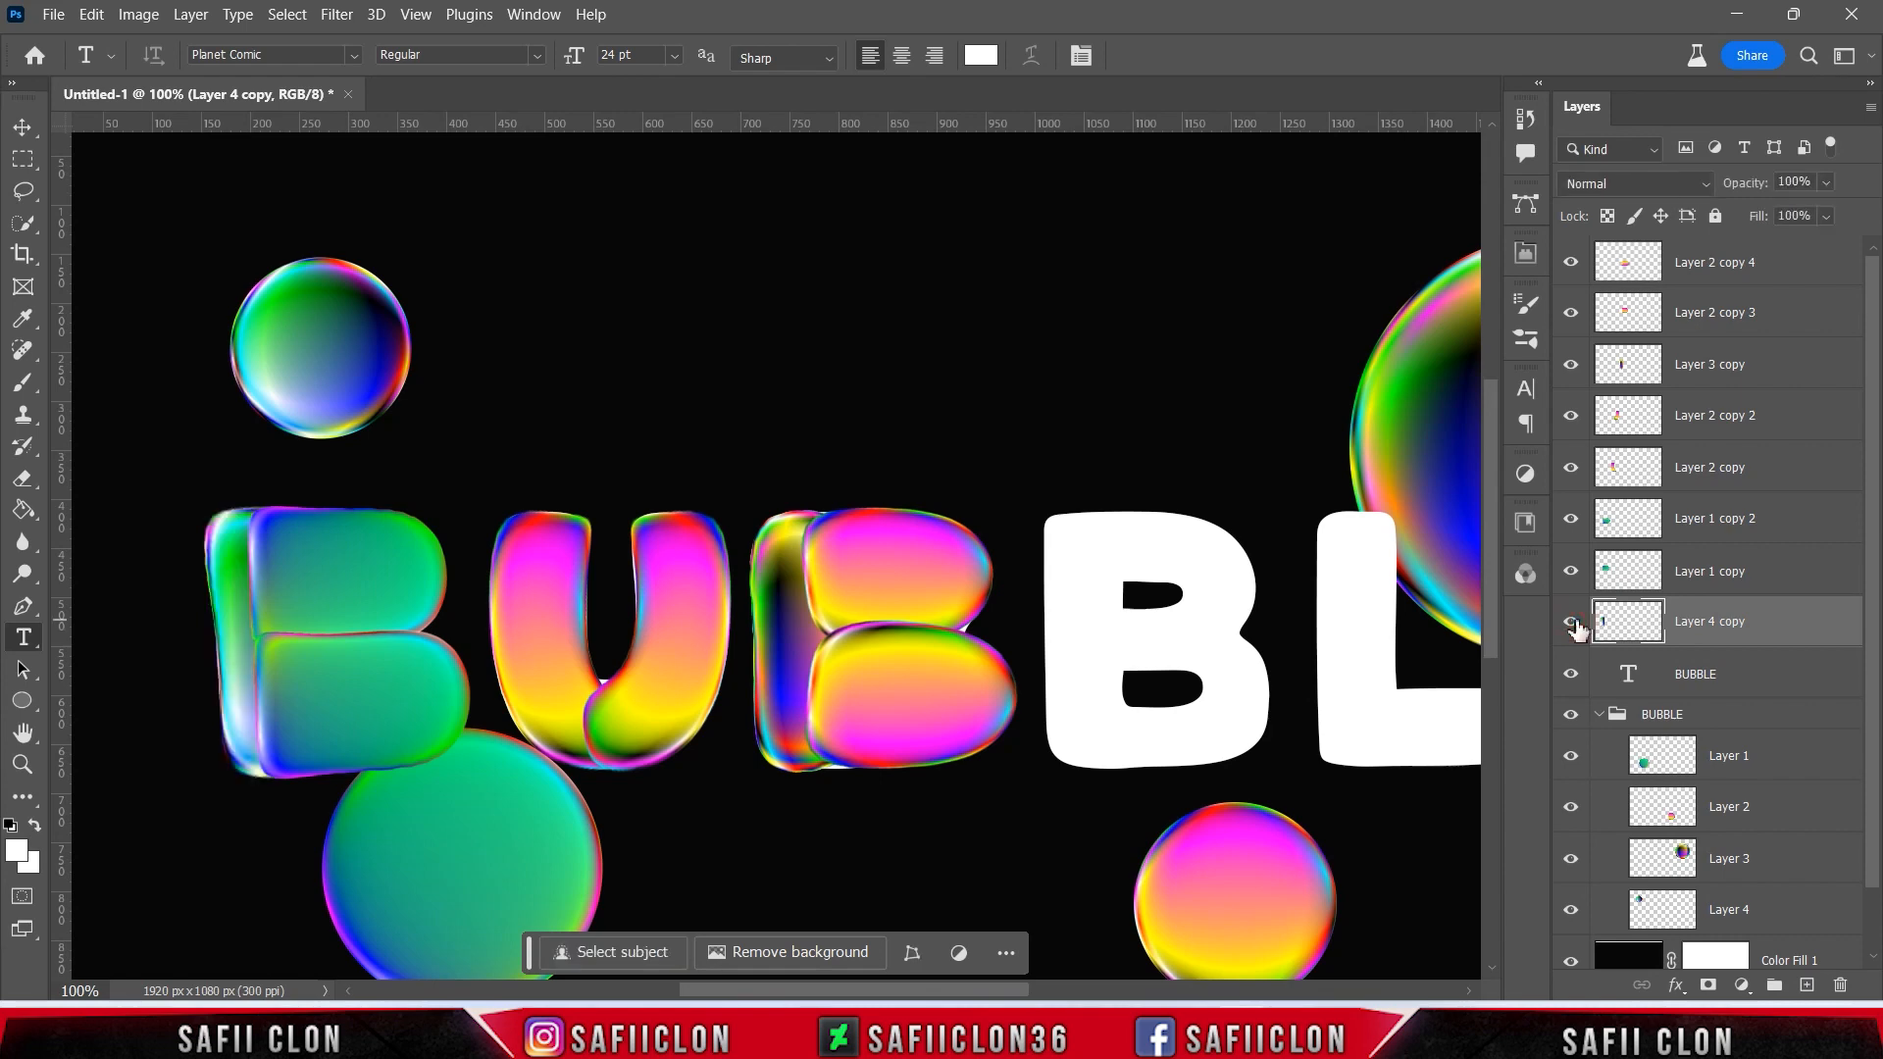
right_click(1778, 617)
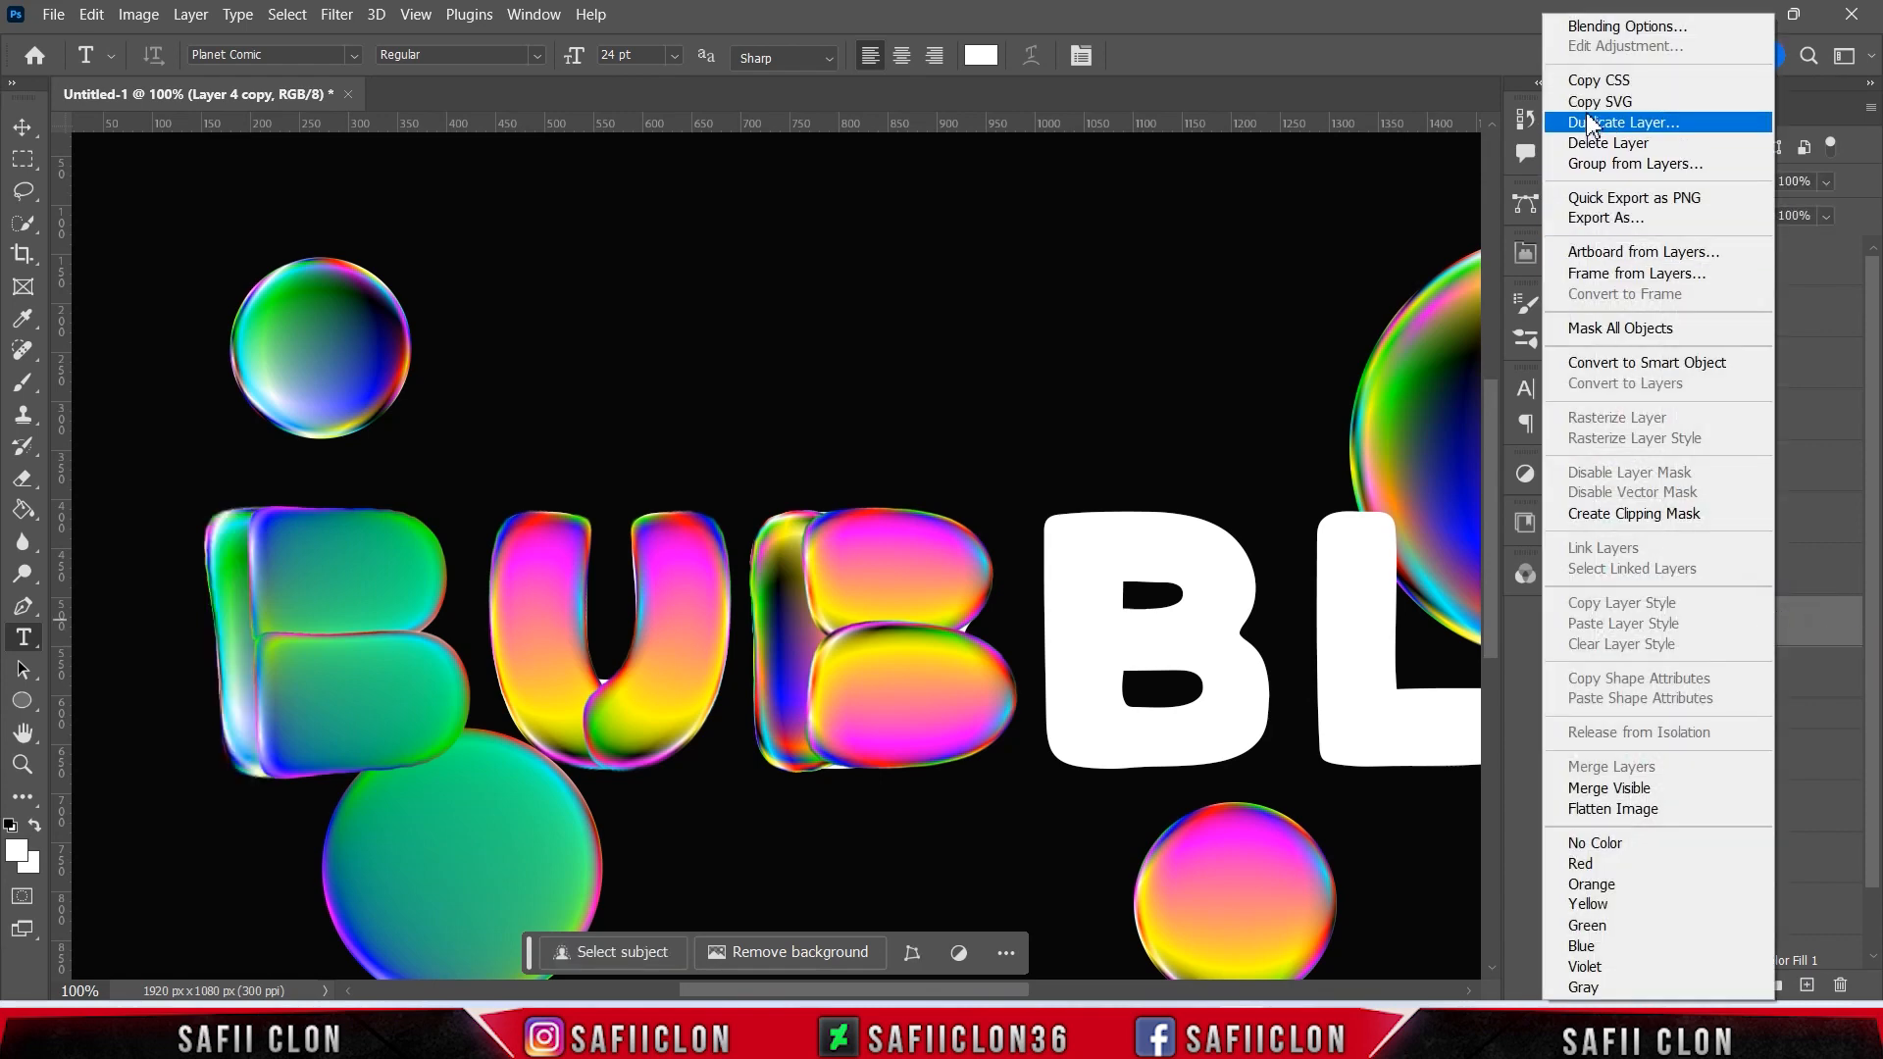
left_click(1618, 126)
left_click(1273, 294)
left_click_drag(1728, 636, 1746, 257)
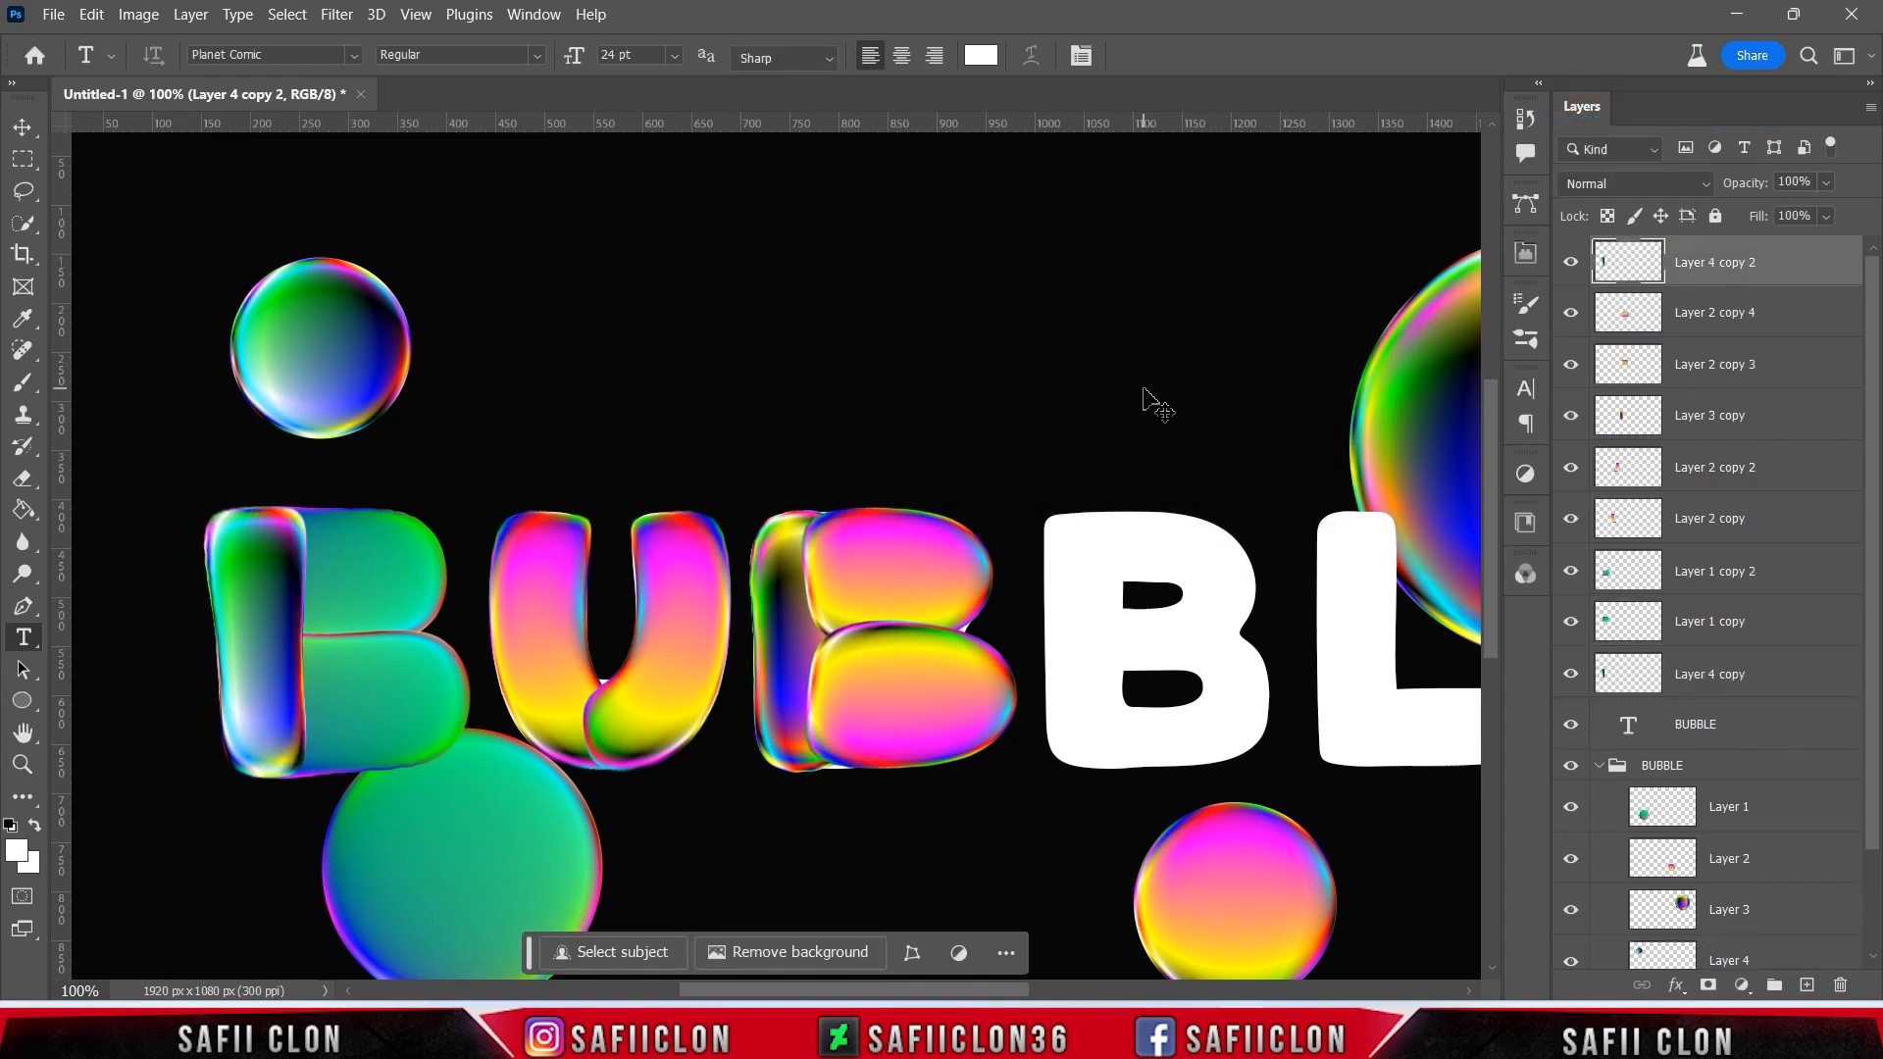
- Move the Layer 4 copy 2 piece onto the third B's stem and warp its edges and corners to straighten it
key("ctrl+t")
mouse_move(267, 529)
left_mouse_down()
mouse_move(274, 546)
mouse_move(1118, 549)
mouse_move(1097, 582)
left_mouse_up()
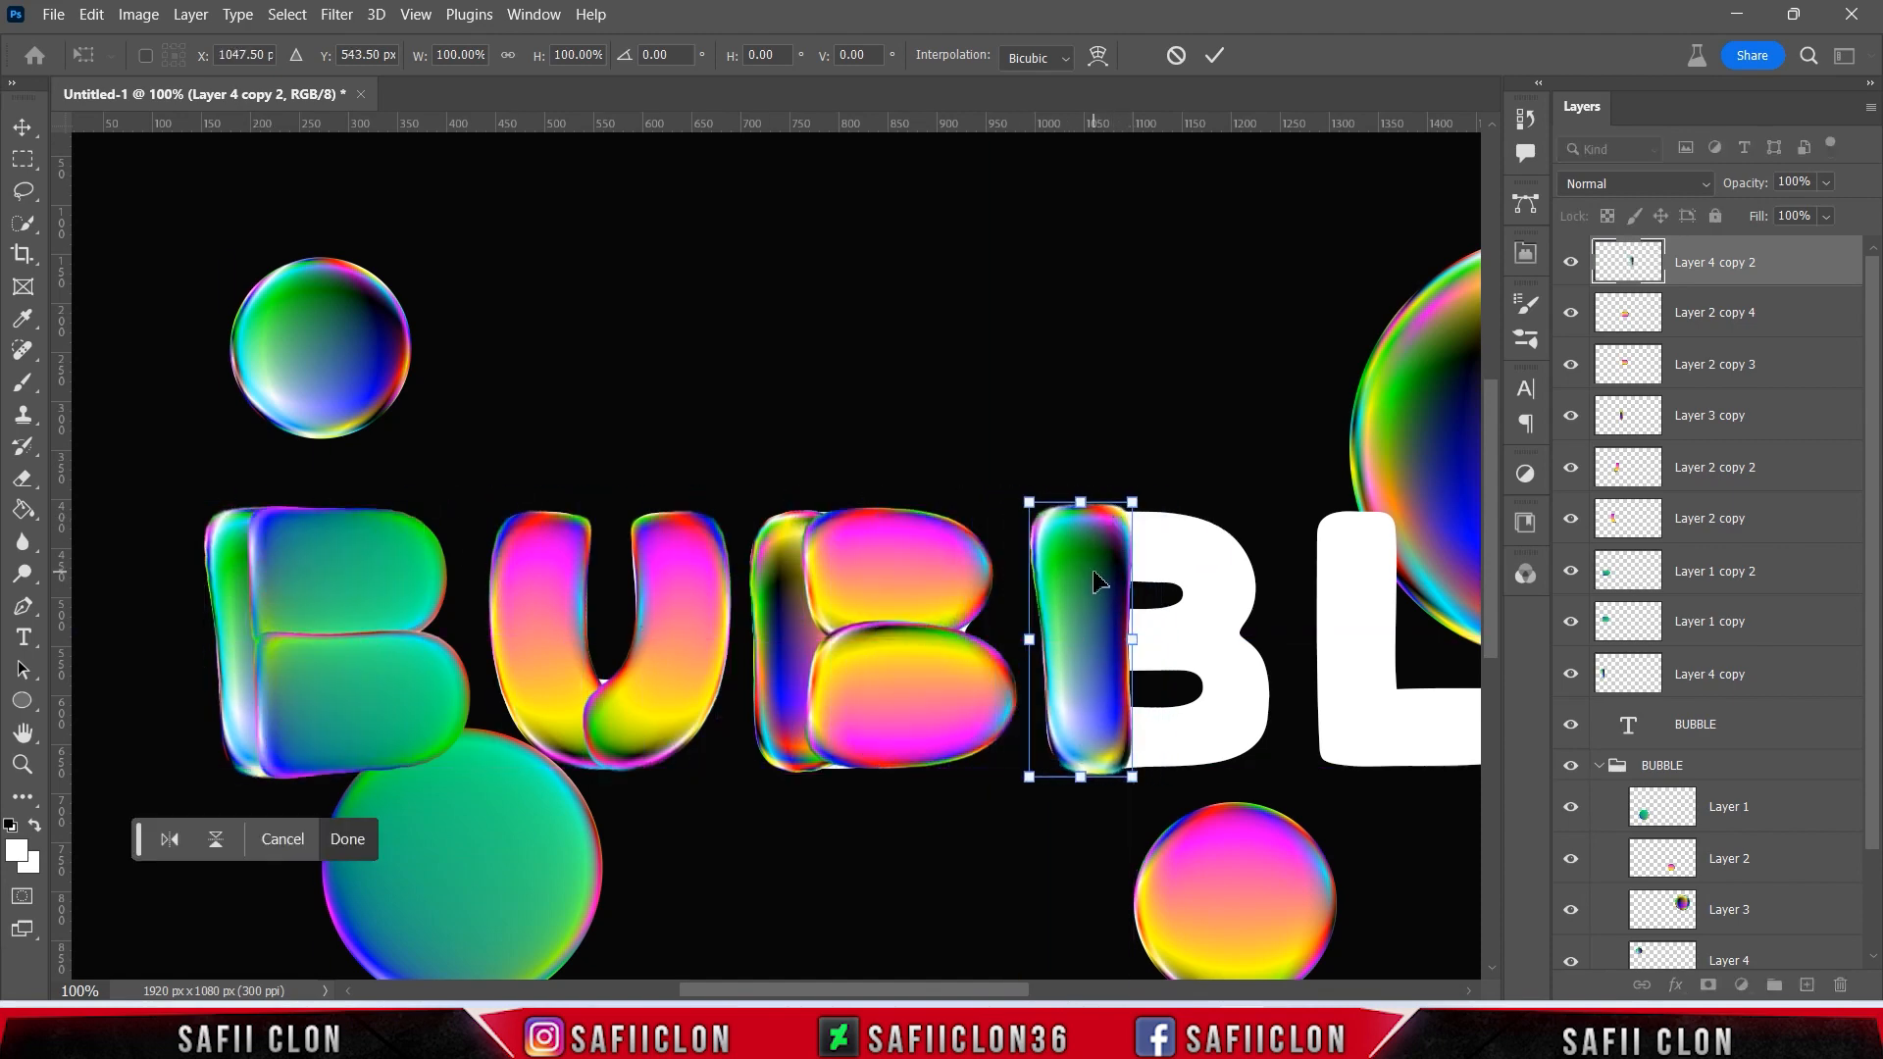
left_click(1097, 56)
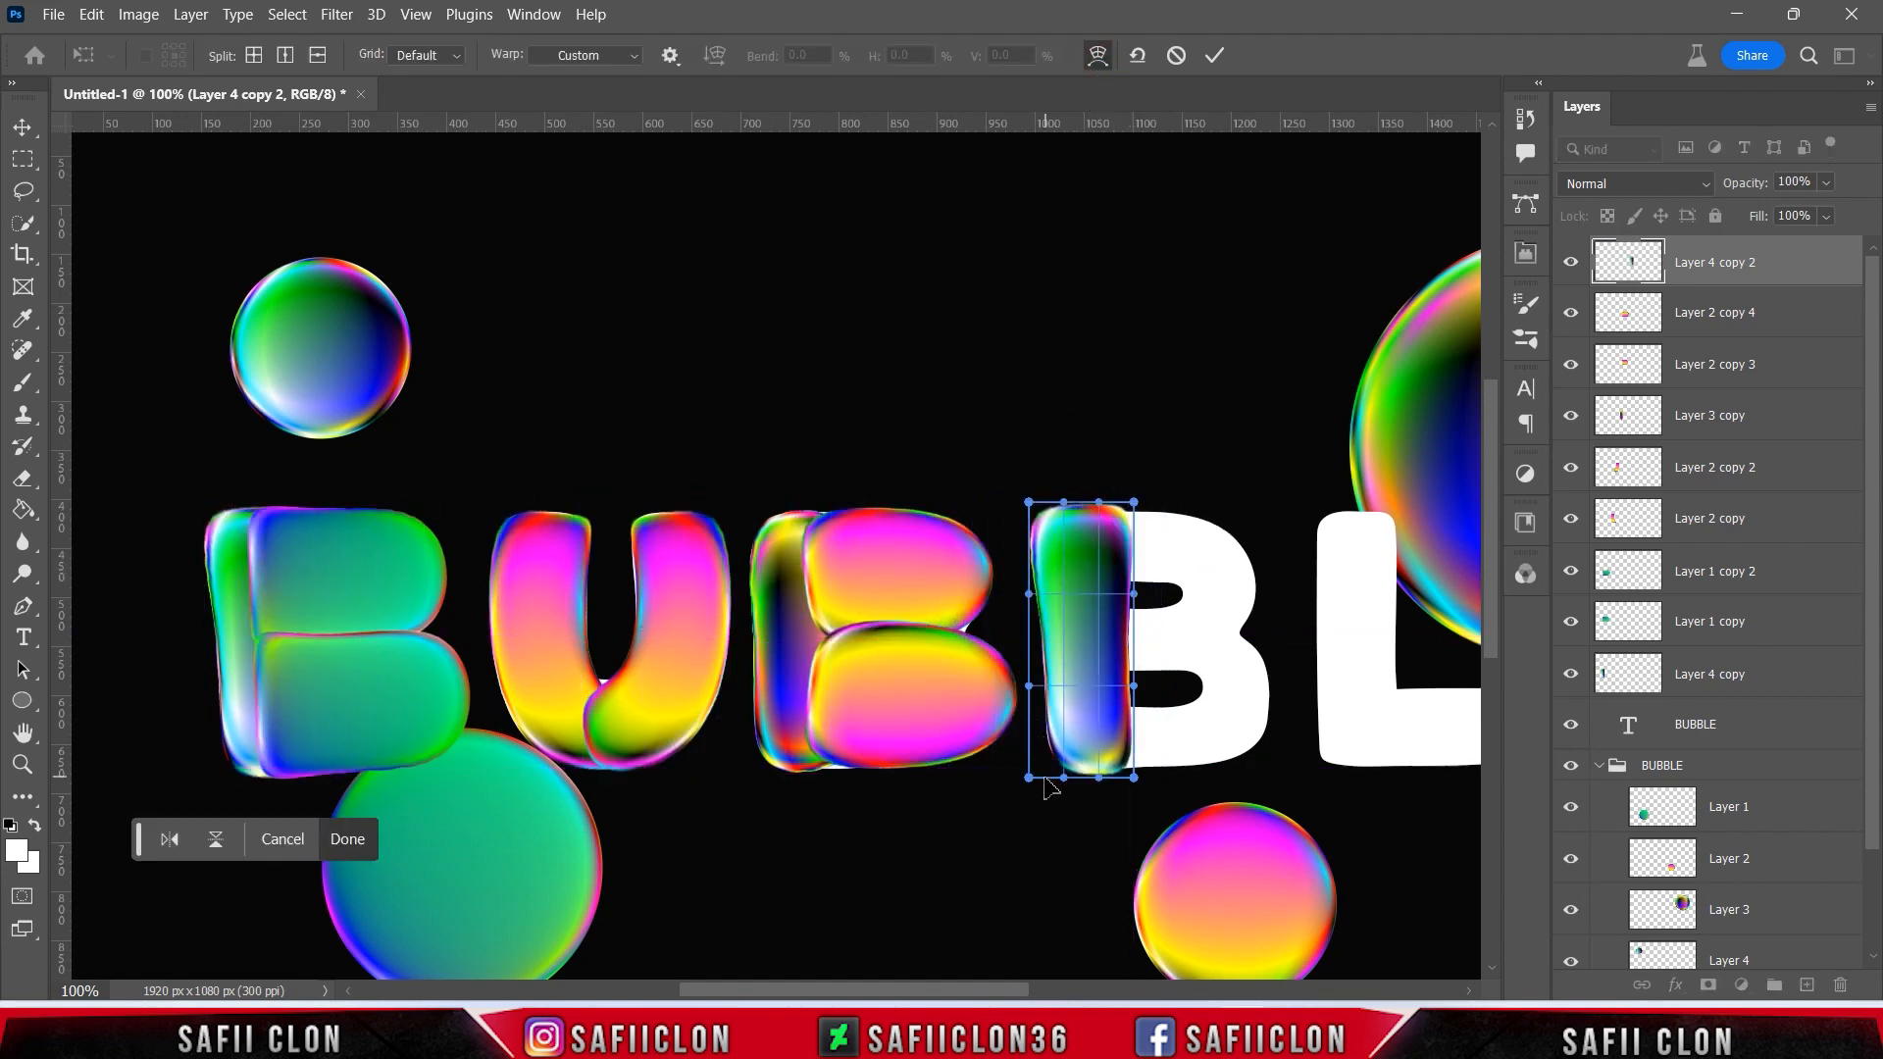
left_click_drag(1028, 778, 1005, 803)
left_click_drag(1042, 647, 1137, 641)
left_click_drag(1028, 502, 1033, 517)
left_click_drag(1134, 503, 1129, 500)
- Narrow the third B's stem piece to about 83% width, flip it horizontally, realign it with the stem, and apply the transform
left_click(1097, 56)
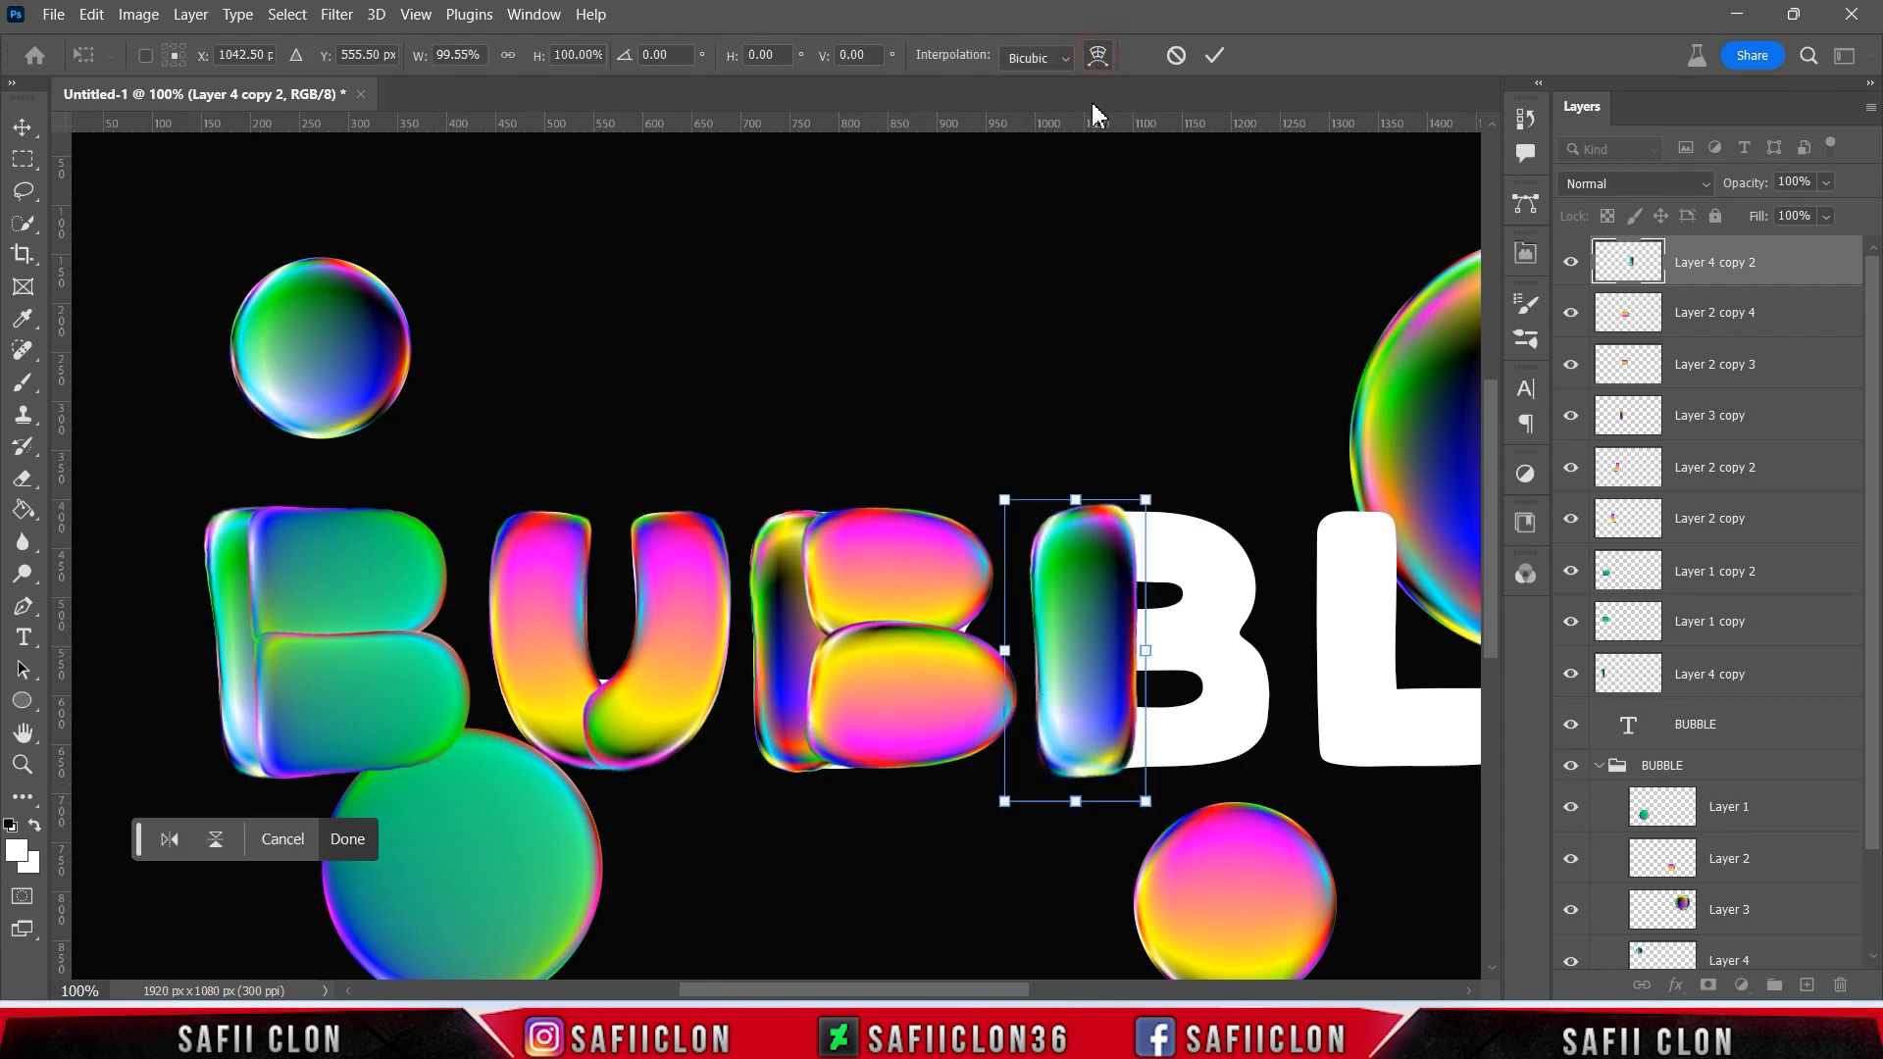
left_click_drag(1145, 650, 1132, 651)
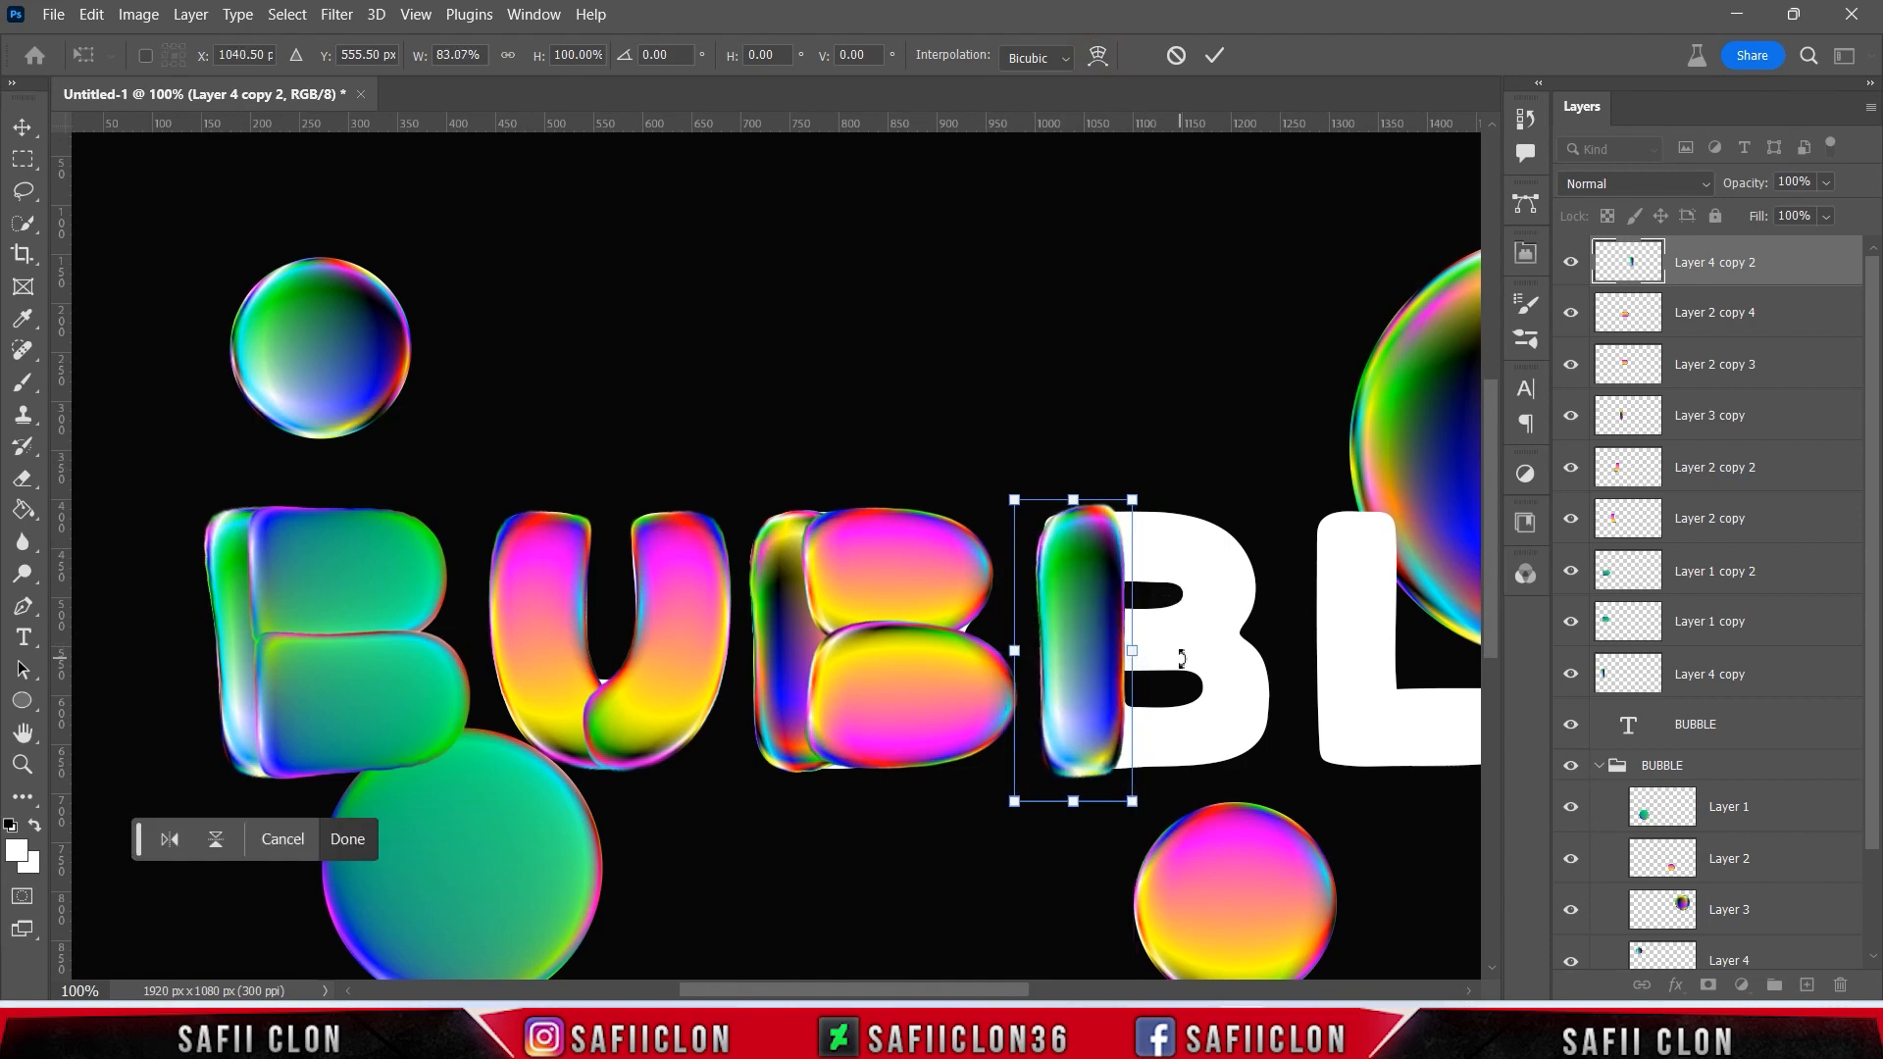
right_click(1061, 604)
left_click(1135, 577)
left_click_drag(1089, 624, 1091, 630)
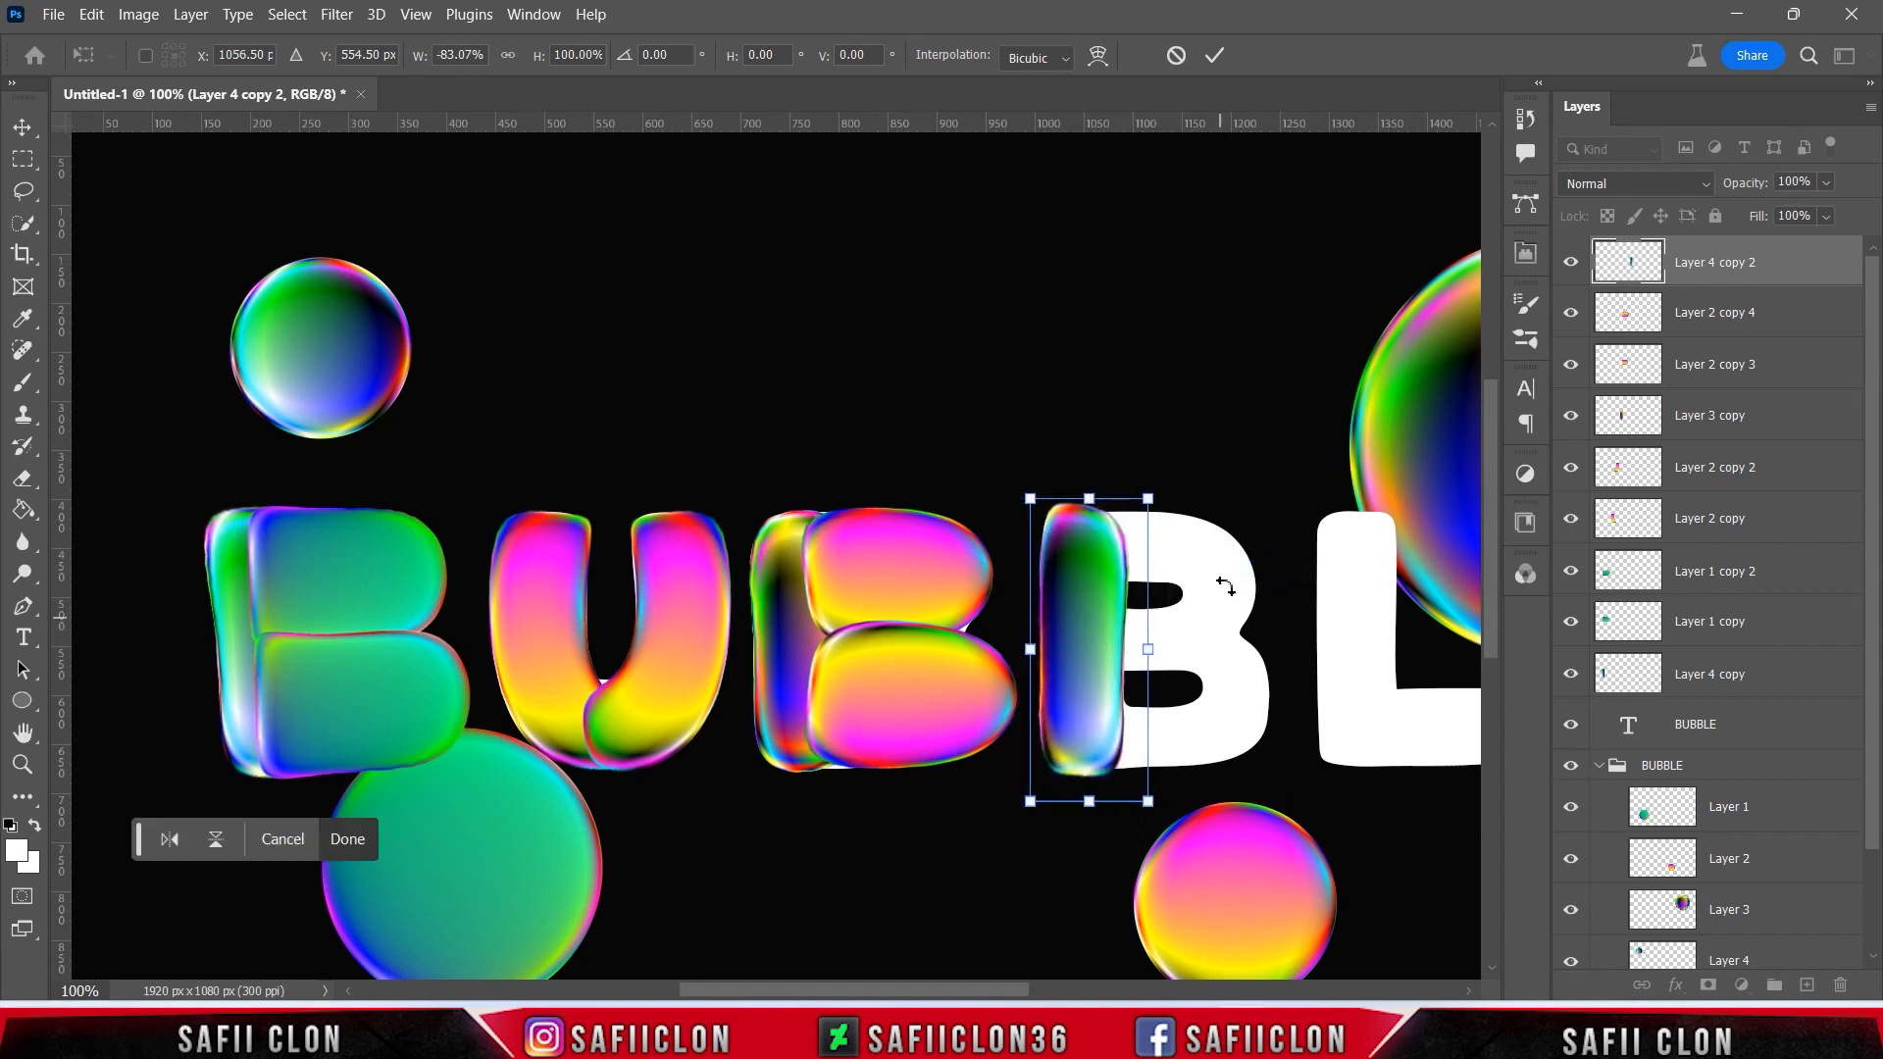
left_click(1212, 55)
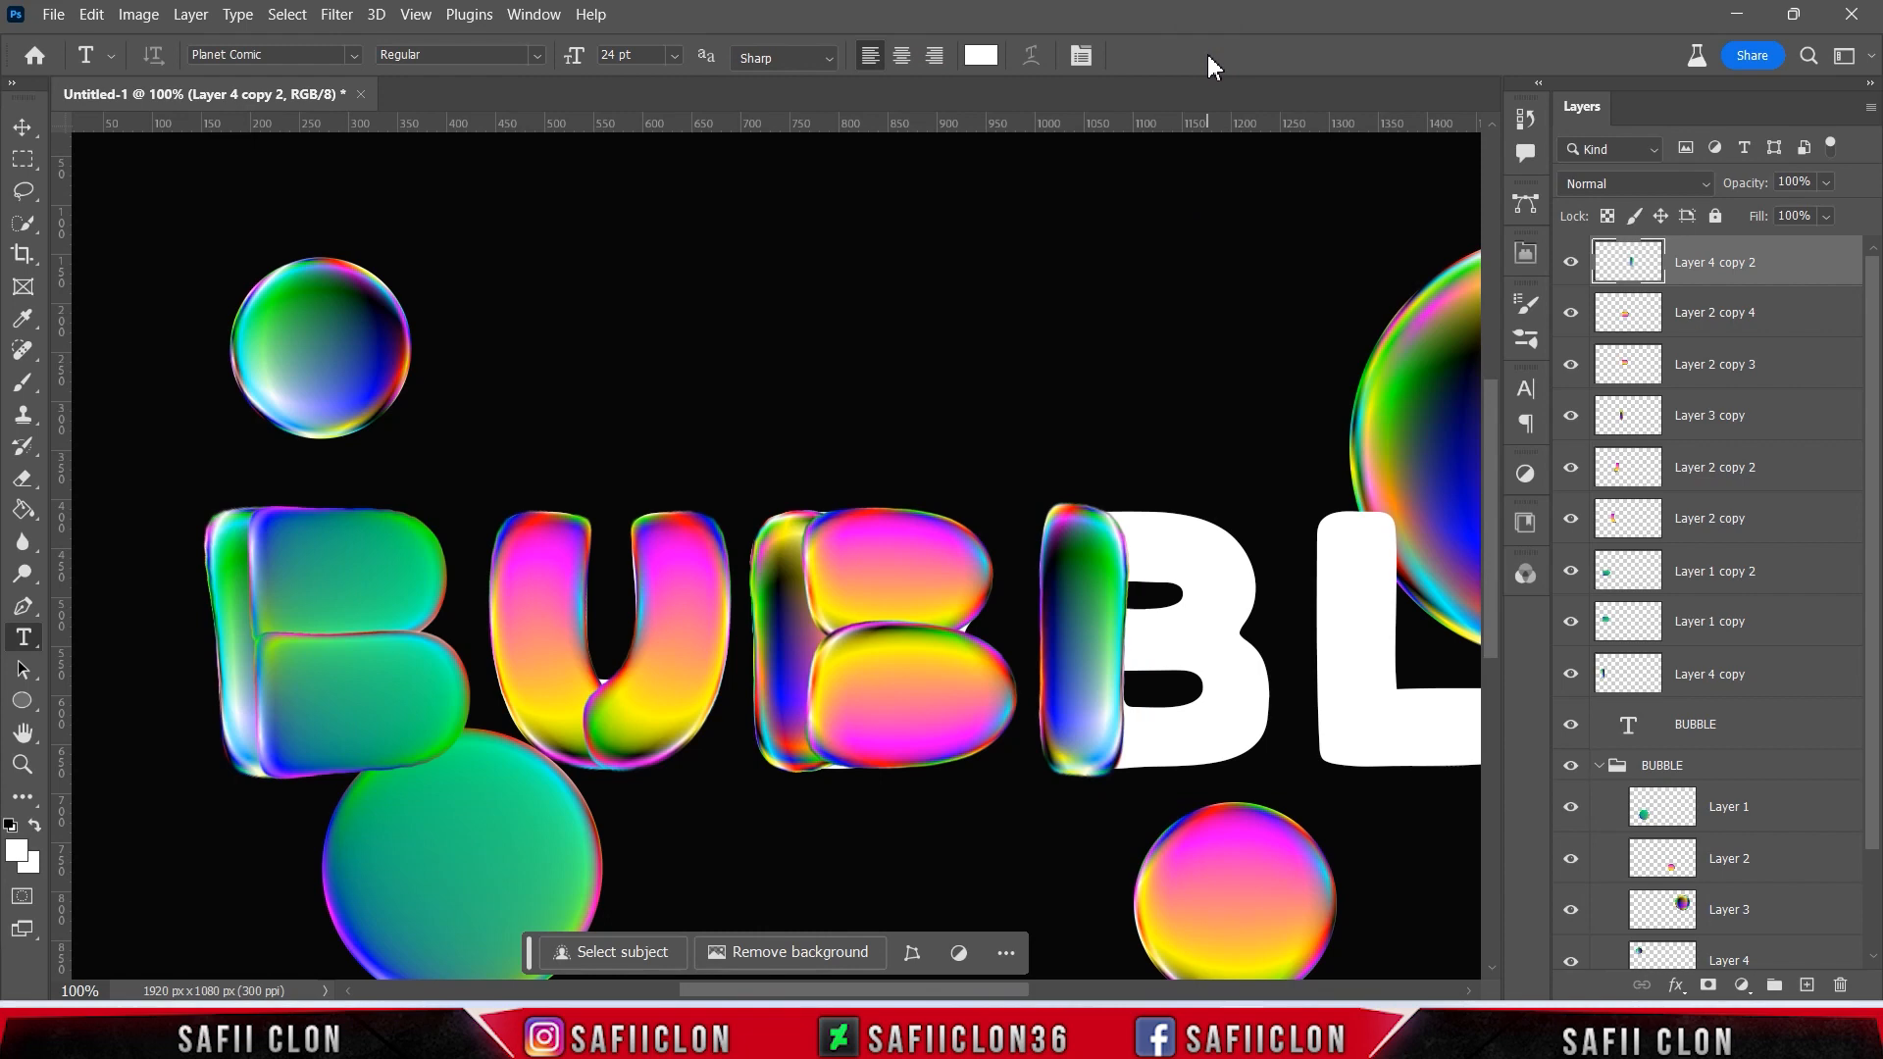
- Duplicate the green lobe piece on Layer 1 copy 2 and move the duplicate to the top of the layer stack
left_click(1573, 574)
left_click(1573, 573)
left_click(1735, 581)
right_click(1787, 572)
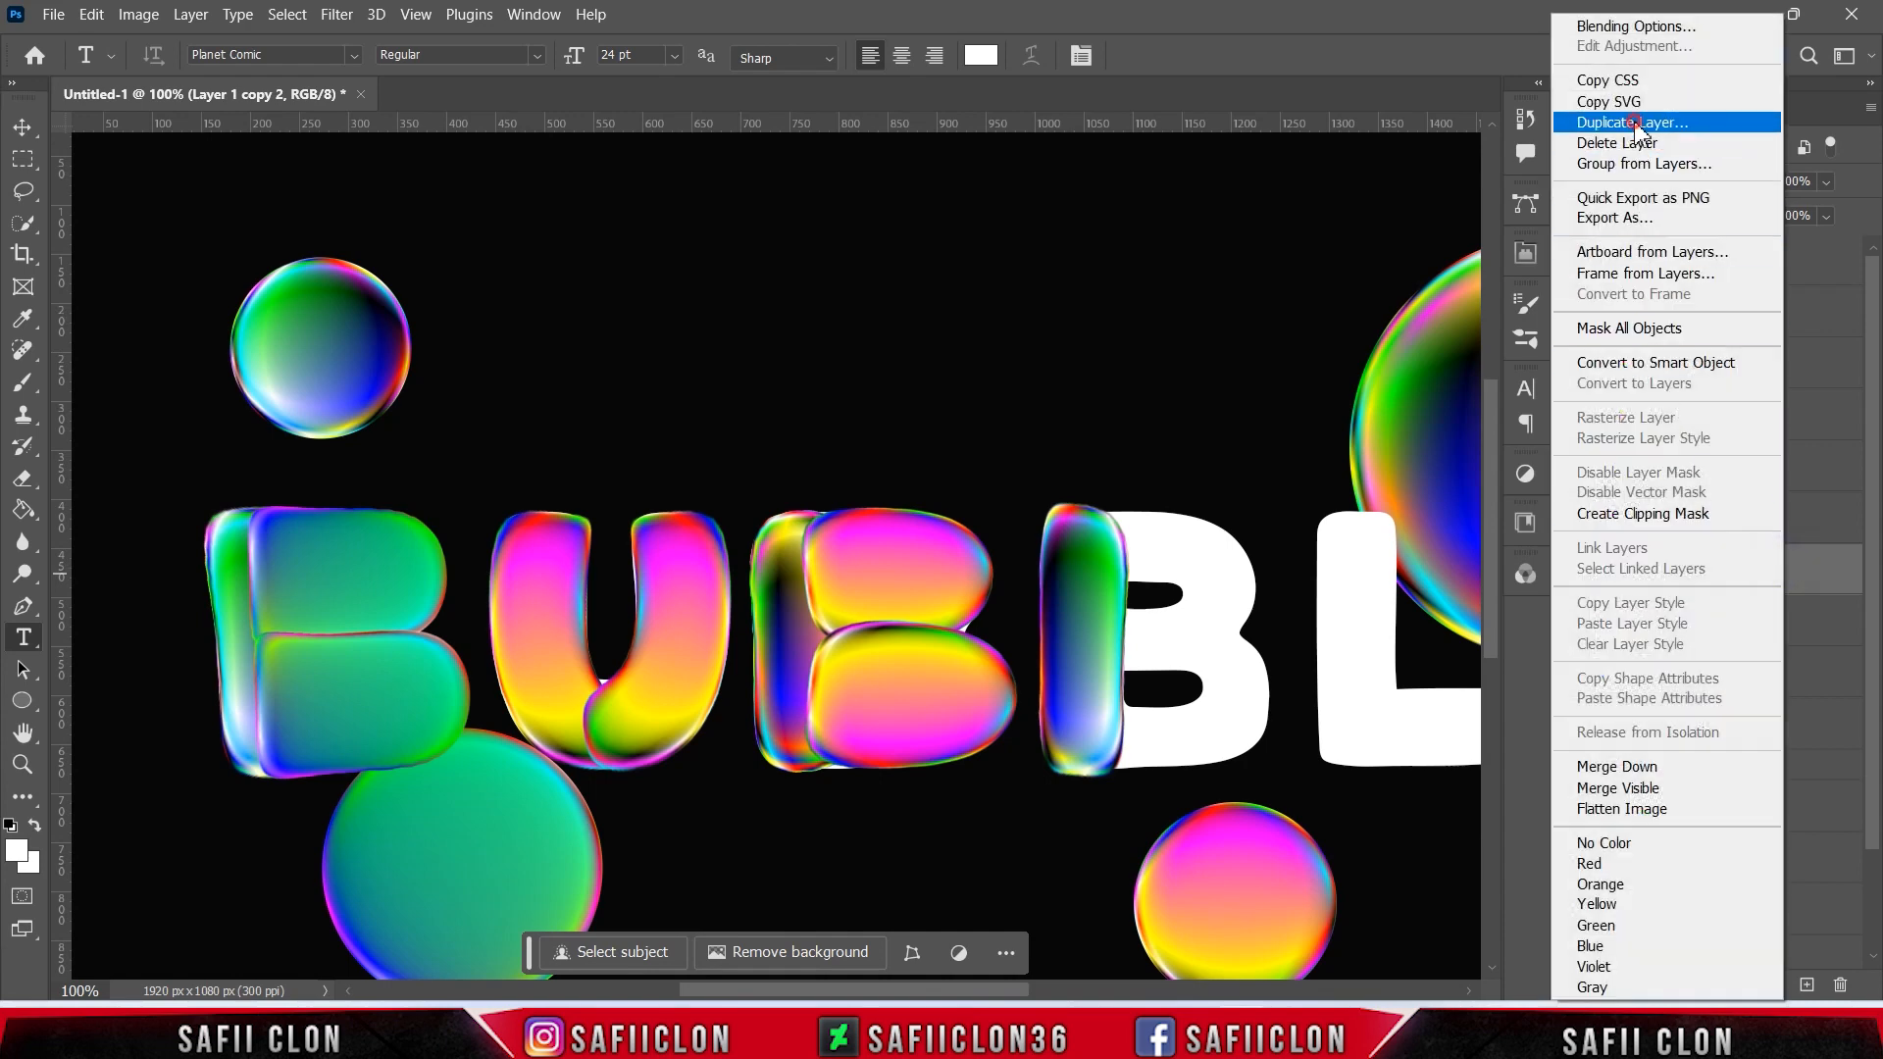
left_click(1598, 121)
left_click(1267, 295)
left_click_drag(1681, 569, 1701, 257)
- Place the green lobe copy over the third B's upper lobe, narrow it to about 91% width, and rotate it about 1.9°
key("ctrl+t")
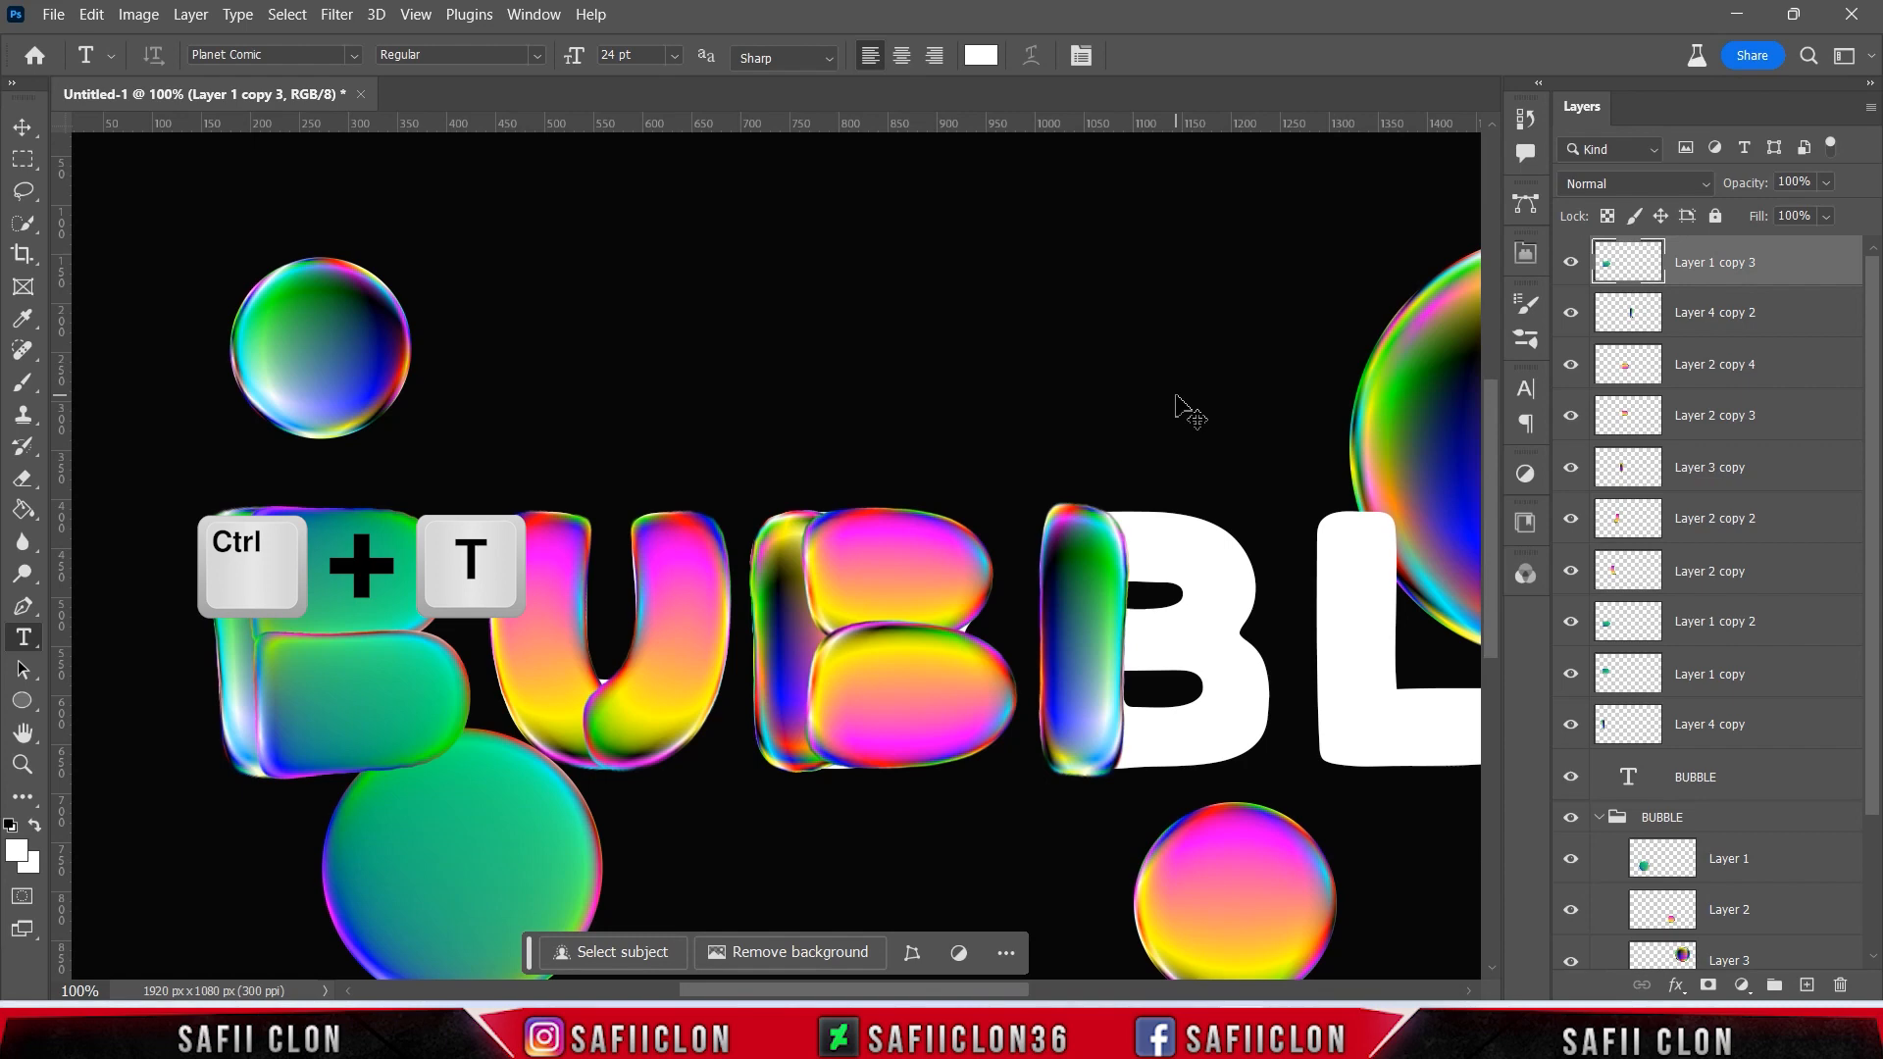
left_click_drag(410, 685, 1230, 558)
scroll(936, 652, "right", 5)
left_click_drag(952, 589, 937, 549)
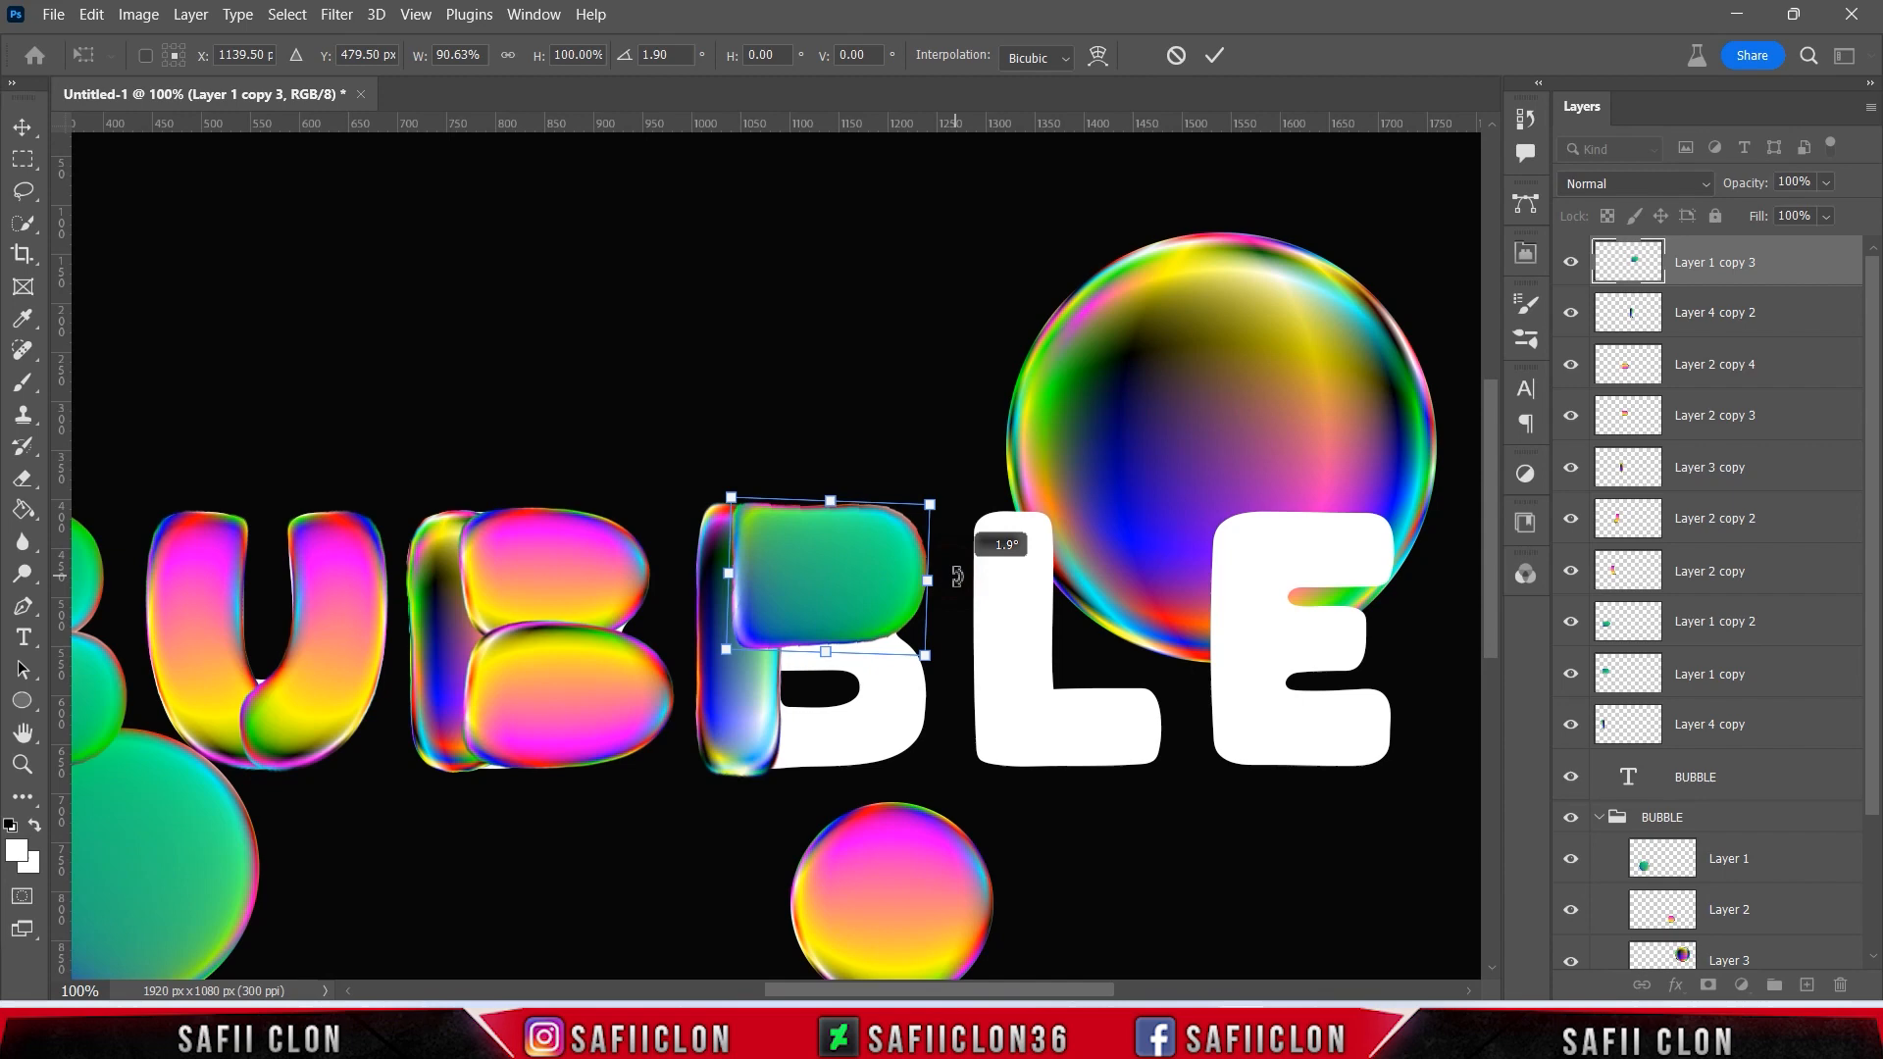
- Warp the corners and edges of the green copy to fit the third B's upper lobe and apply the transform
left_click(1100, 59)
left_click_drag(797, 501, 803, 487)
left_click_drag(726, 650, 753, 652)
left_click_drag(732, 498, 743, 501)
left_click_drag(930, 504, 934, 520)
left_click_drag(924, 656, 810, 665)
left_click_drag(802, 486, 745, 505)
left_click_drag(906, 662, 932, 615)
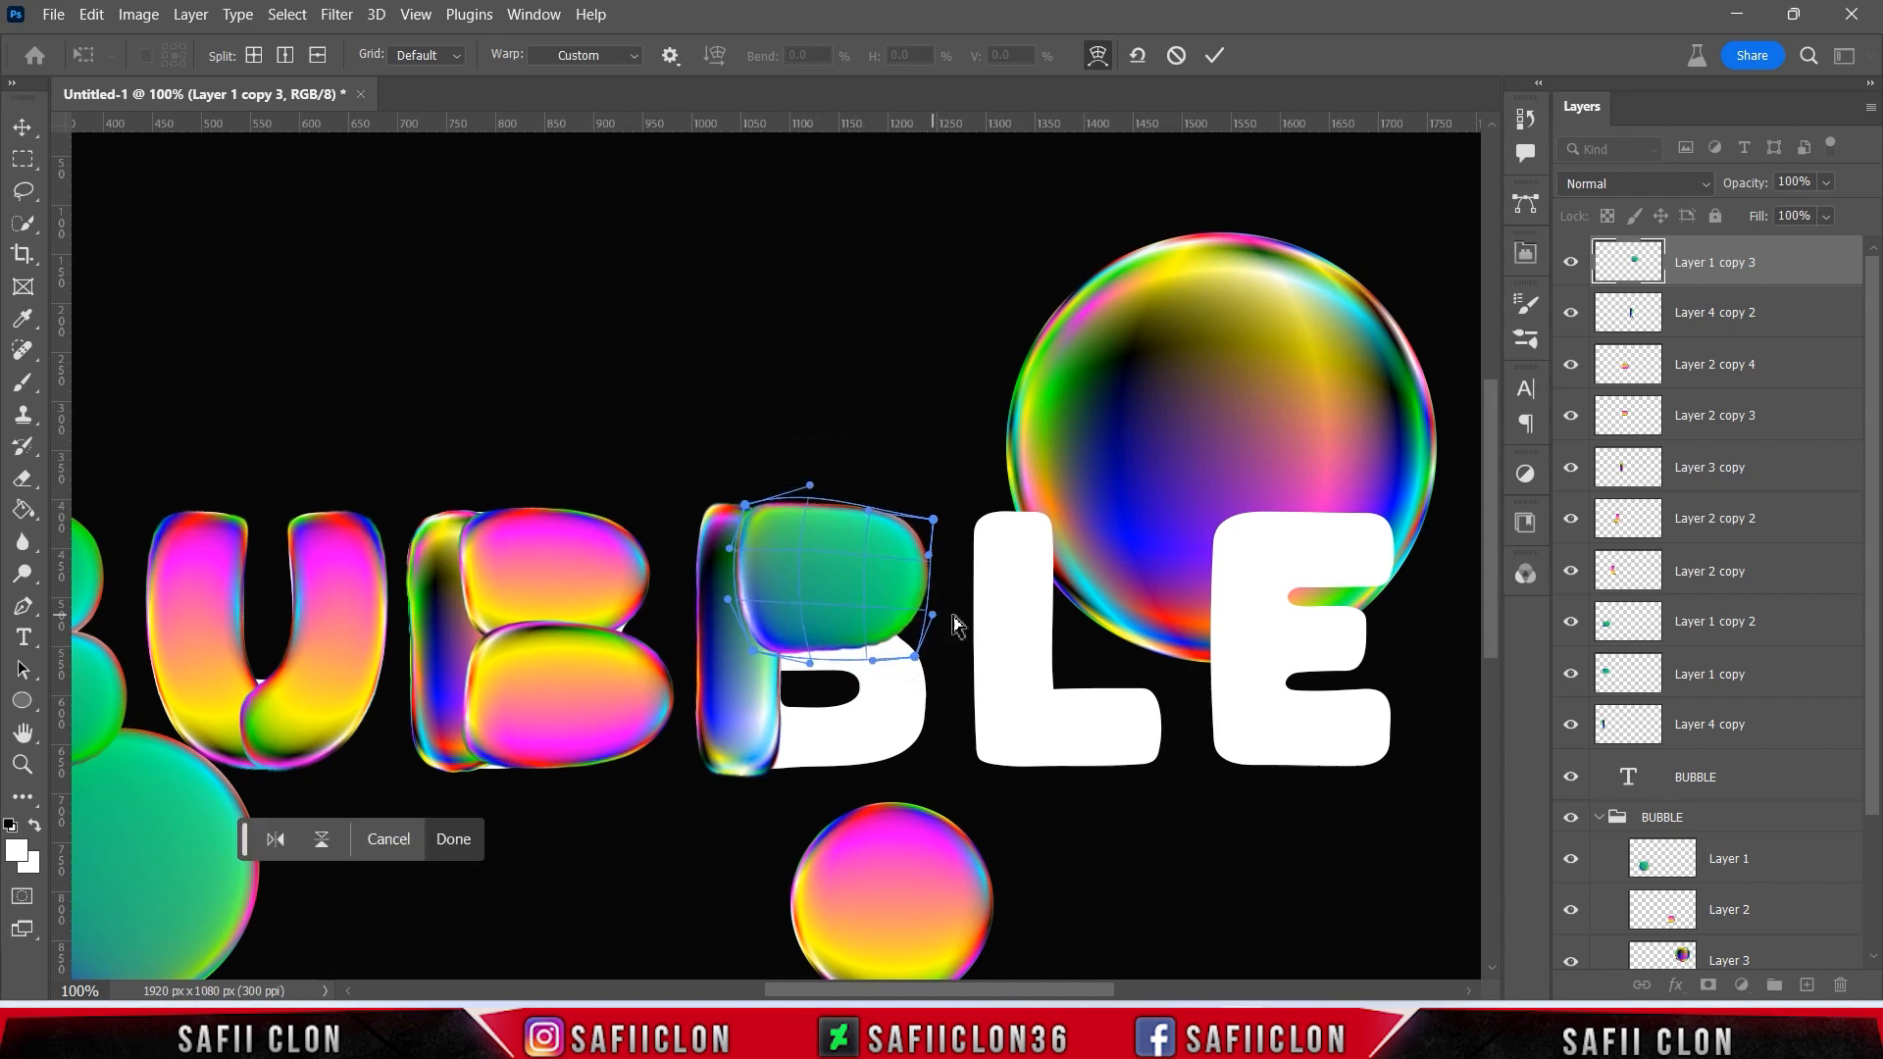
left_click(1215, 55)
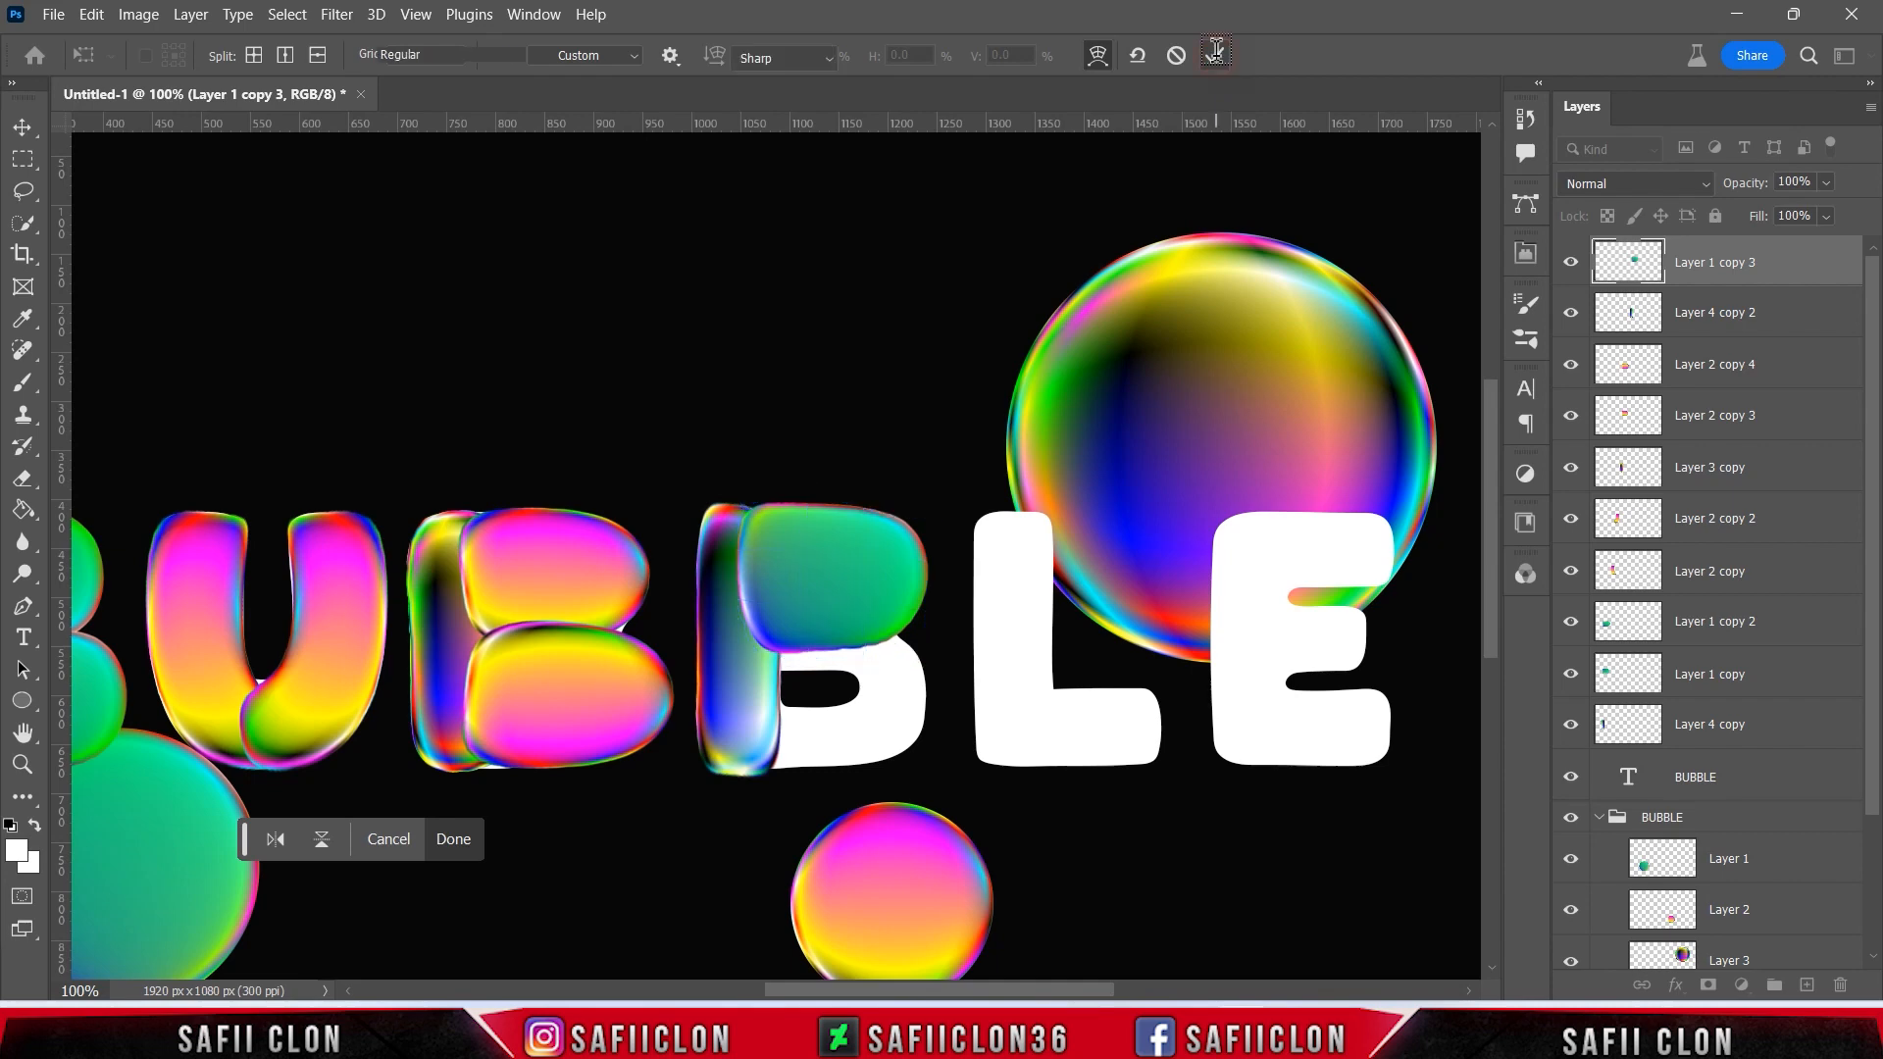
key("t")
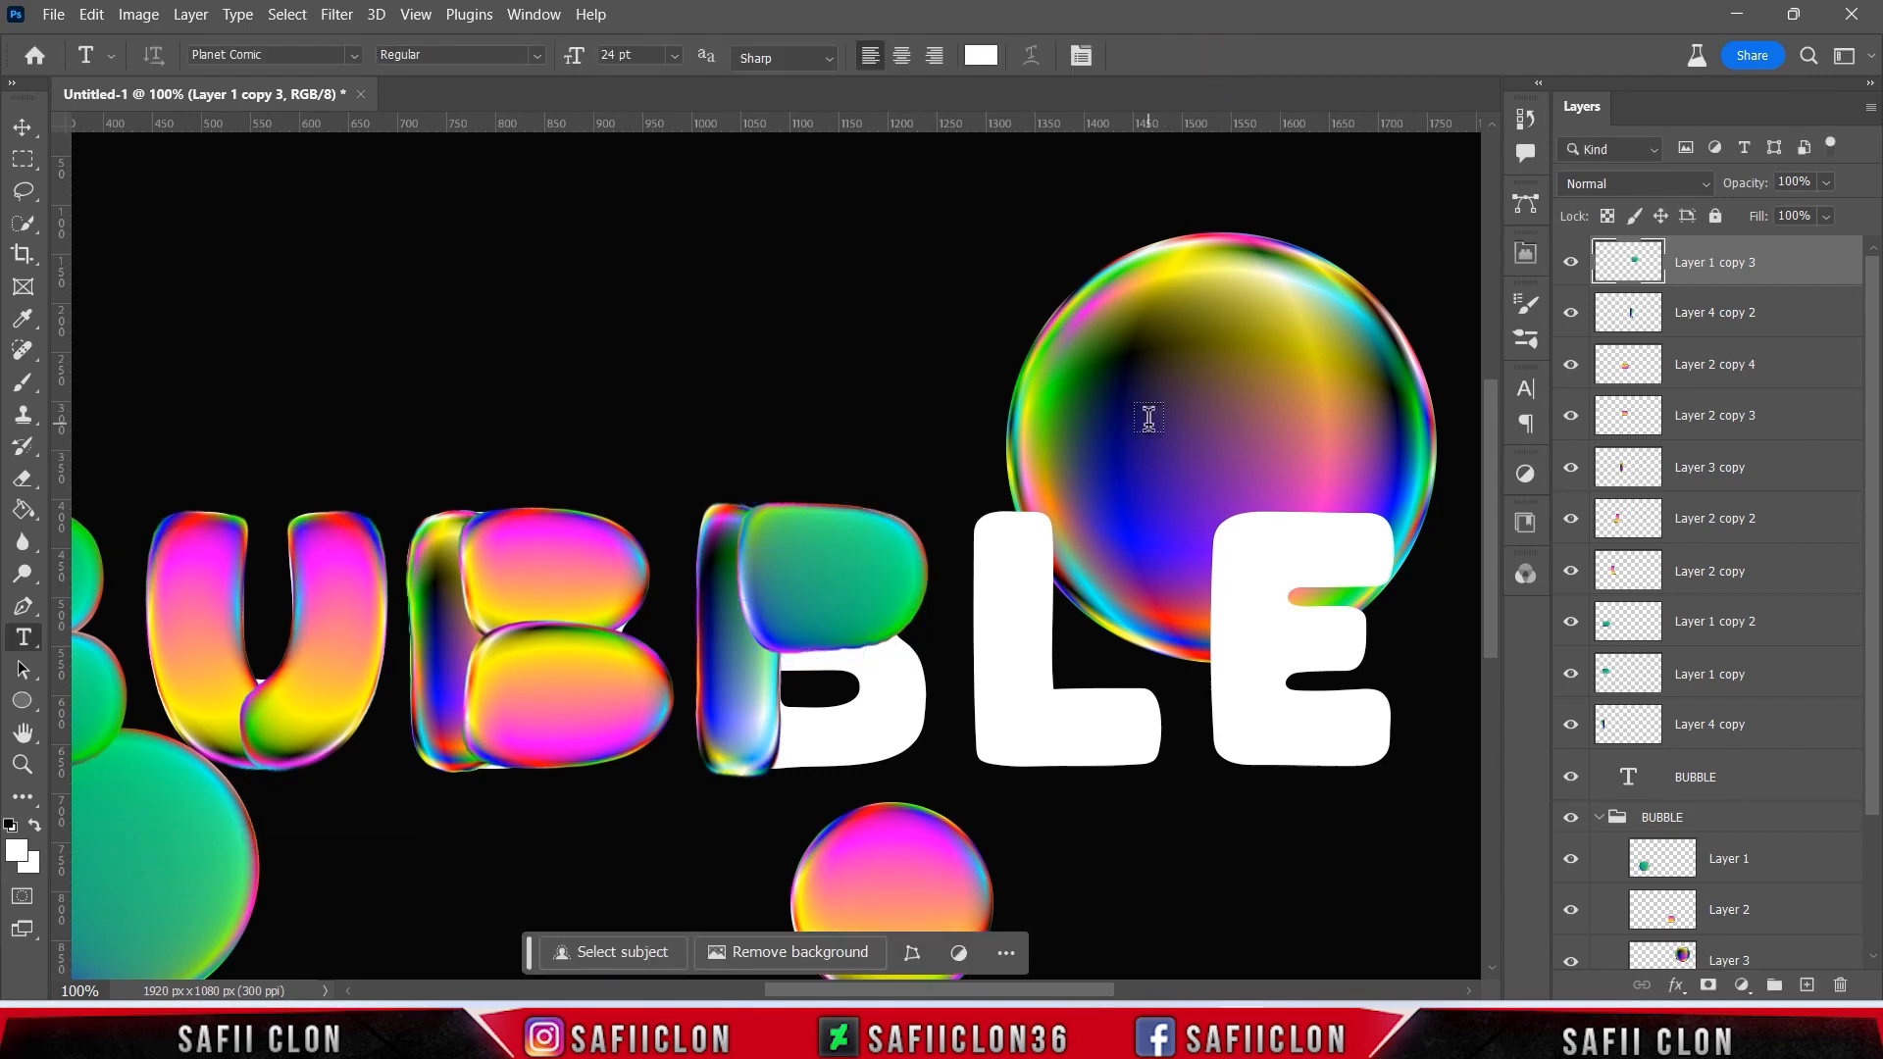
- Duplicate the lower lobe piece on Layer 2 copy 4 and move the duplicate to the top of the layer stack
left_click(1570, 364)
left_click(1569, 364)
left_click(1777, 372)
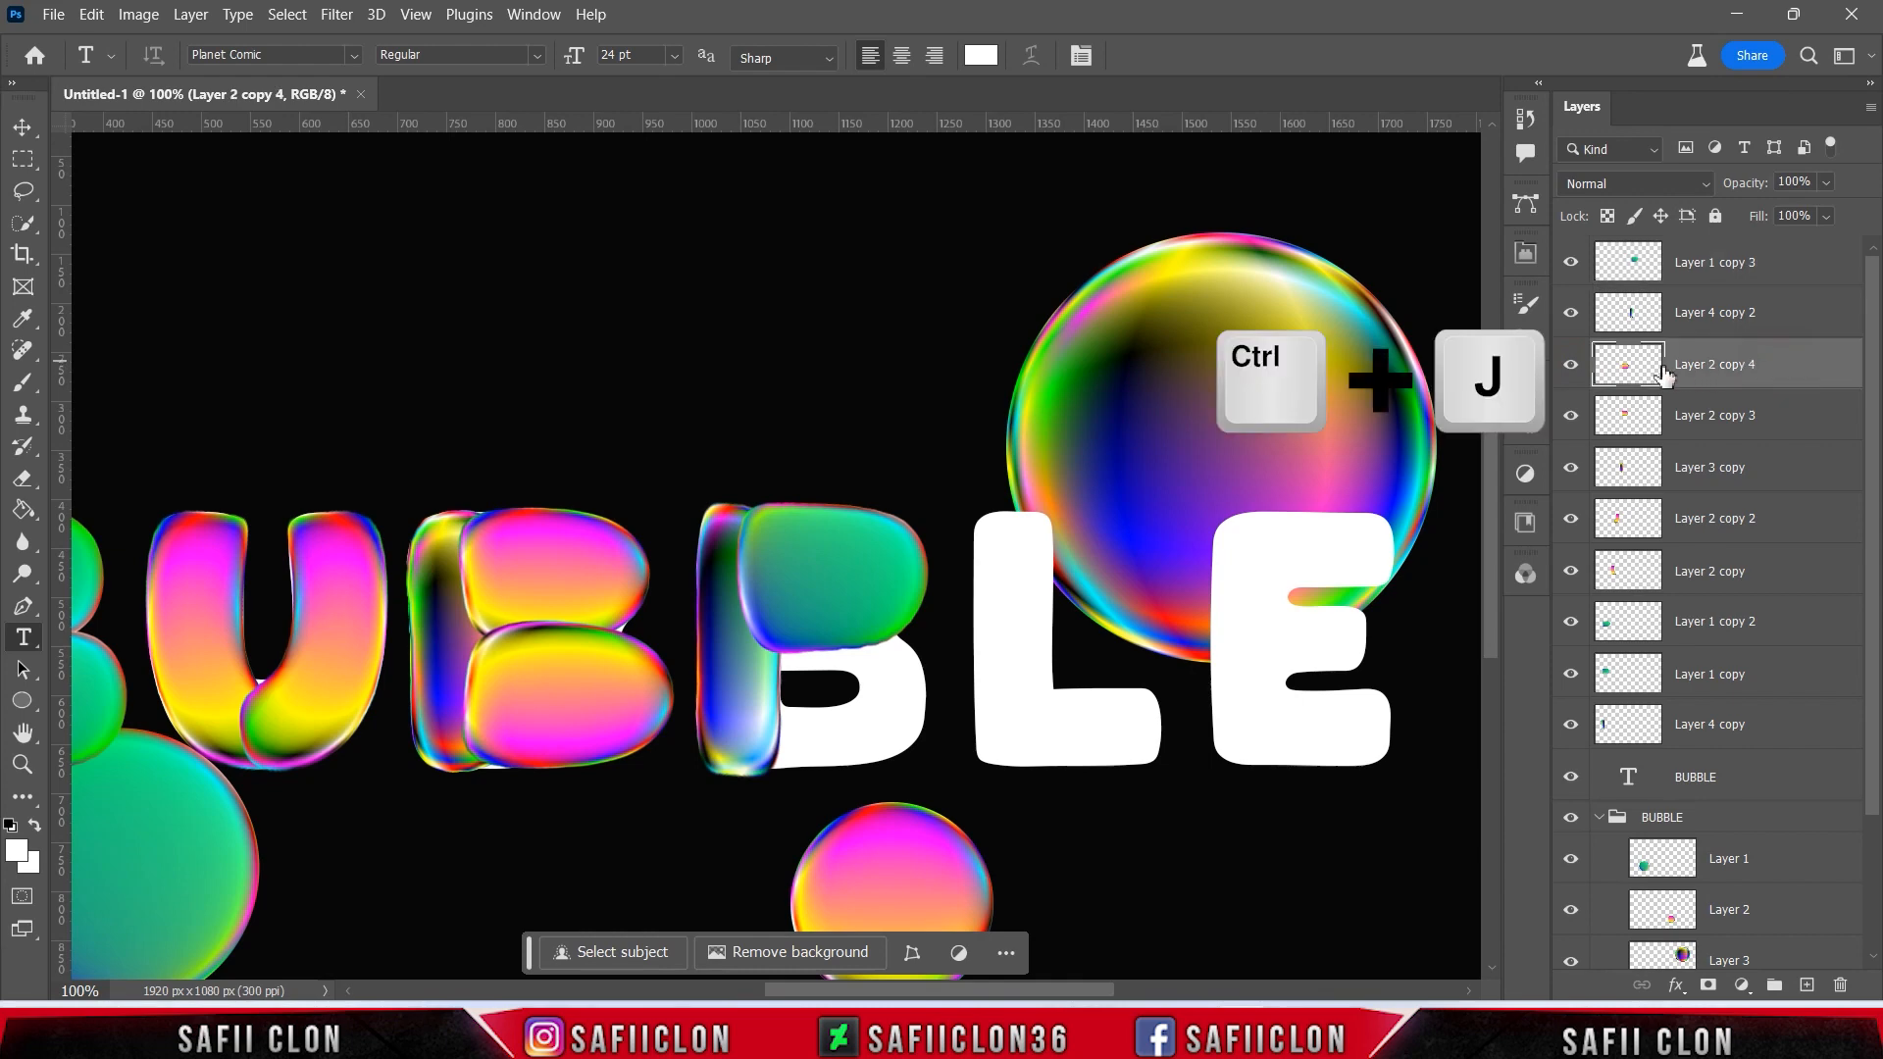
key("ctrl+j")
left_click_drag(1745, 368, 1746, 251)
- Place the lobe copy over the third B's lower lobe, warp its corners and edges to fit, and apply the transform
key("ctrl+t")
left_click_drag(578, 697, 853, 707)
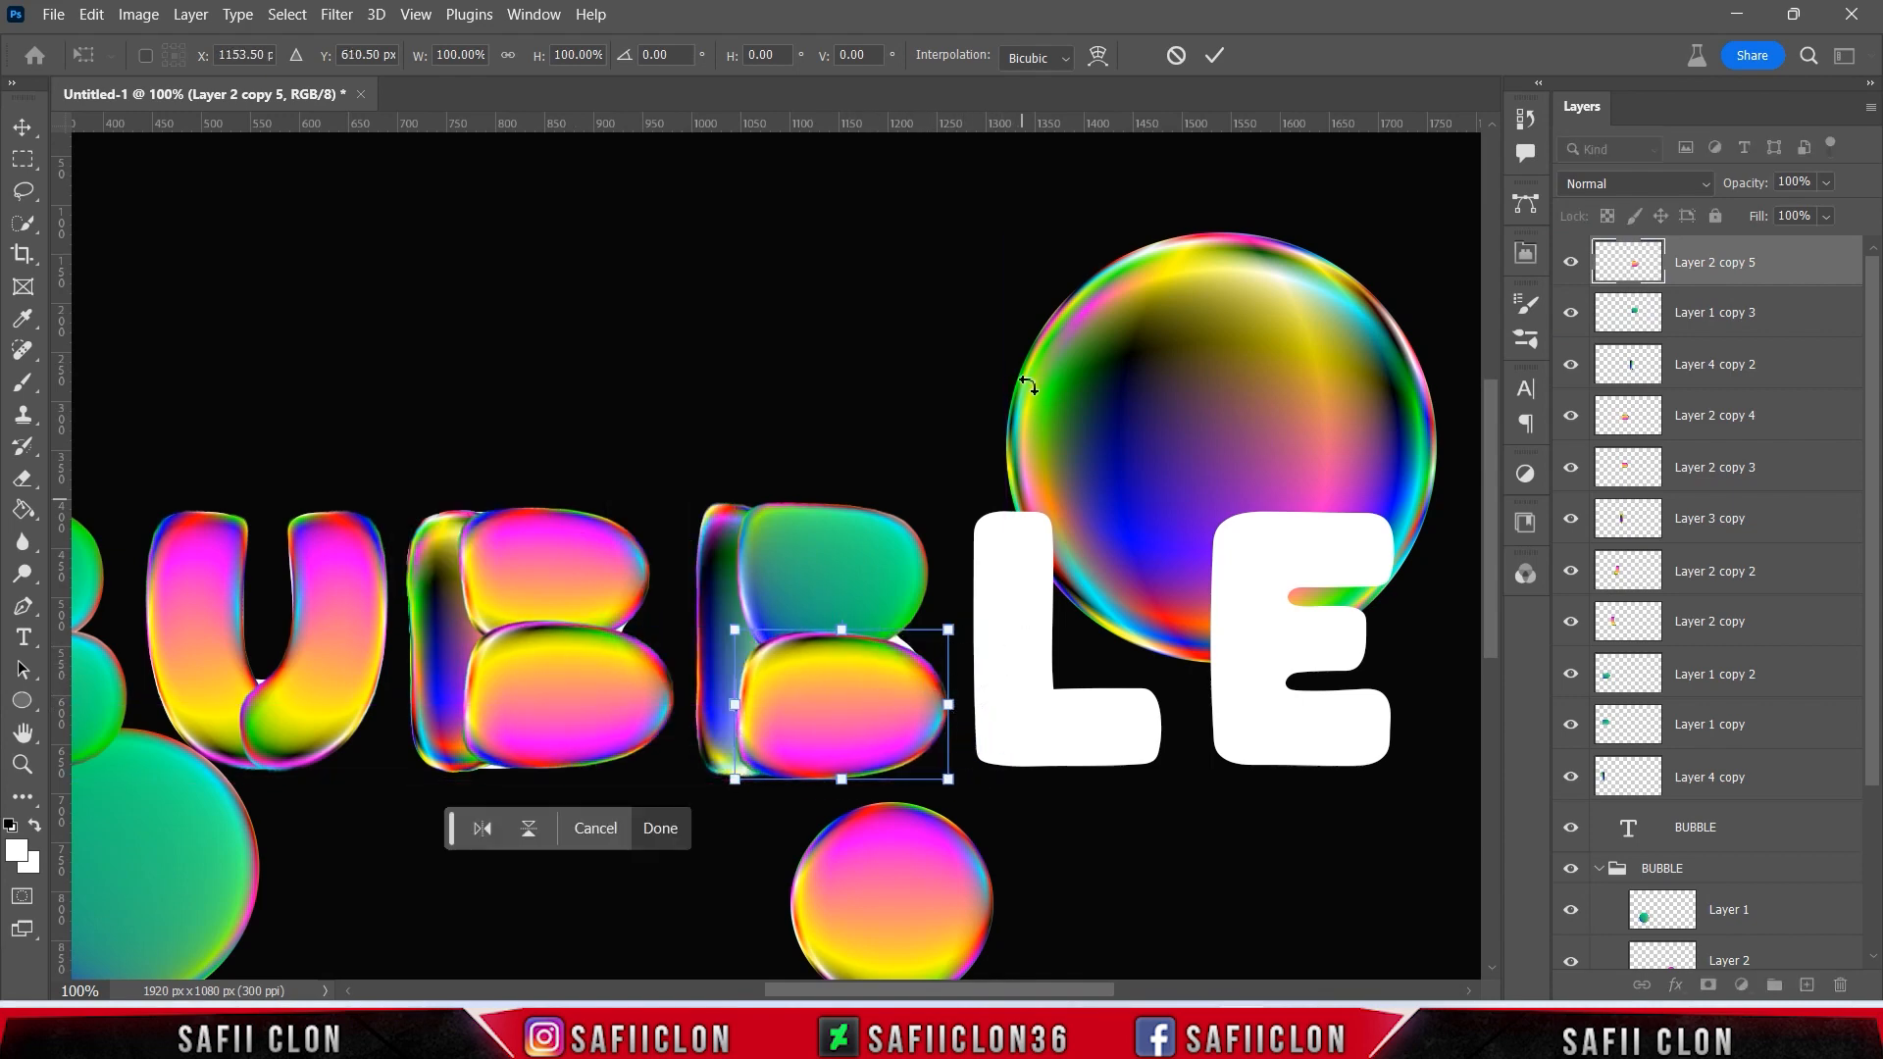
left_click(1097, 55)
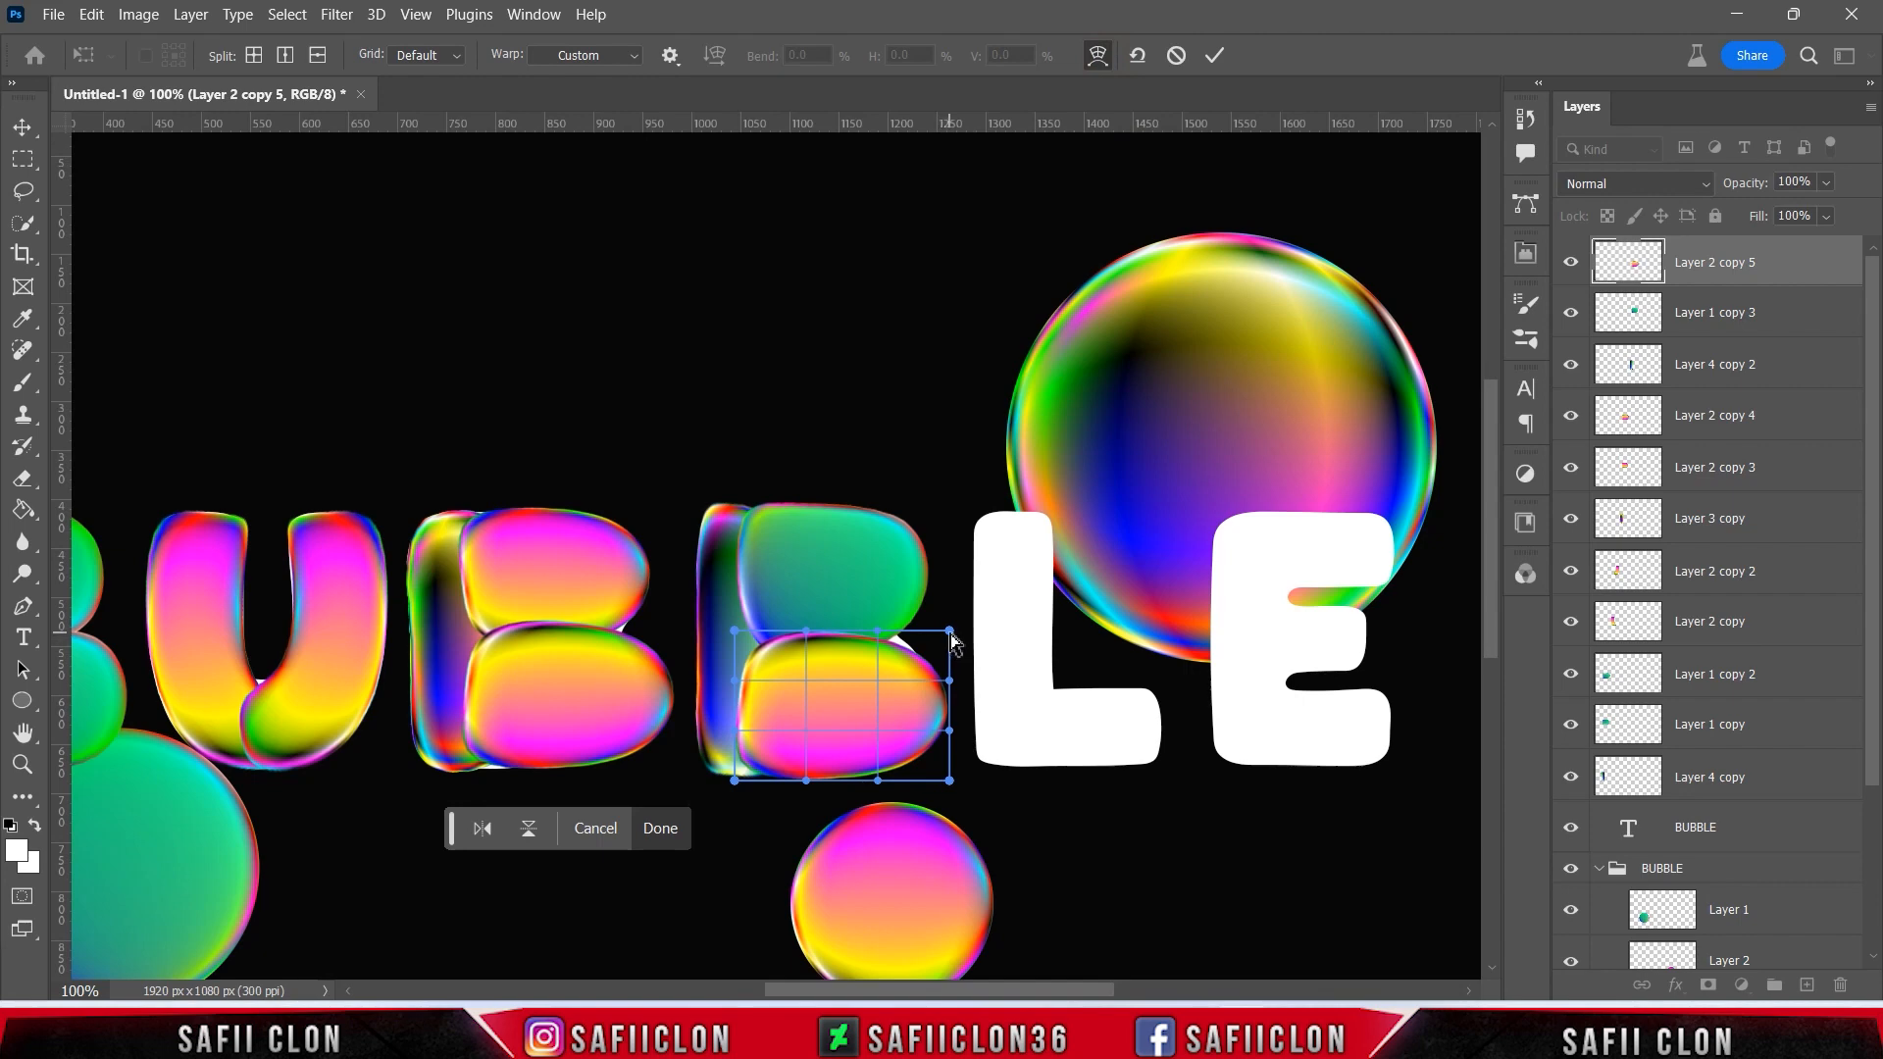
left_click_drag(949, 631, 947, 608)
left_click_drag(734, 781, 750, 787)
left_click_drag(950, 731, 944, 734)
left_click_drag(908, 677, 911, 687)
left_click_drag(736, 682, 727, 625)
left_click_drag(807, 782, 807, 772)
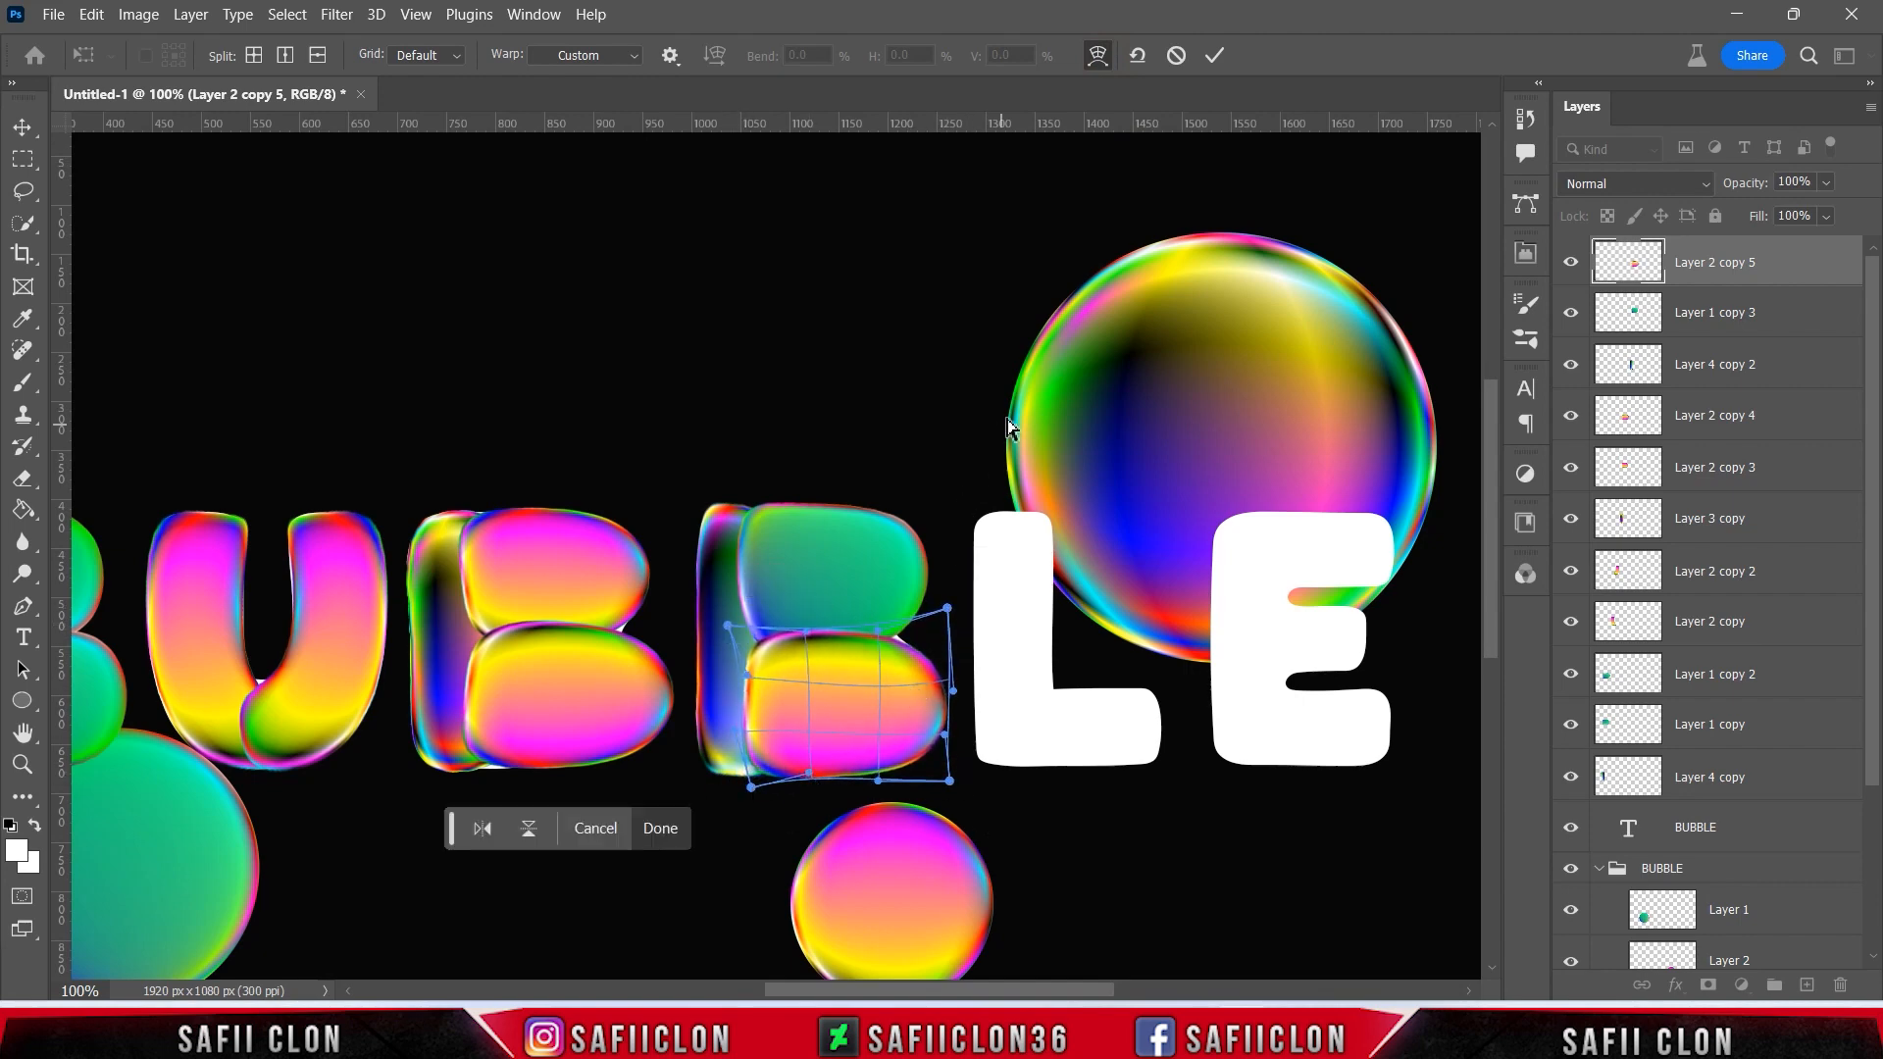
left_click(1214, 56)
key("t")
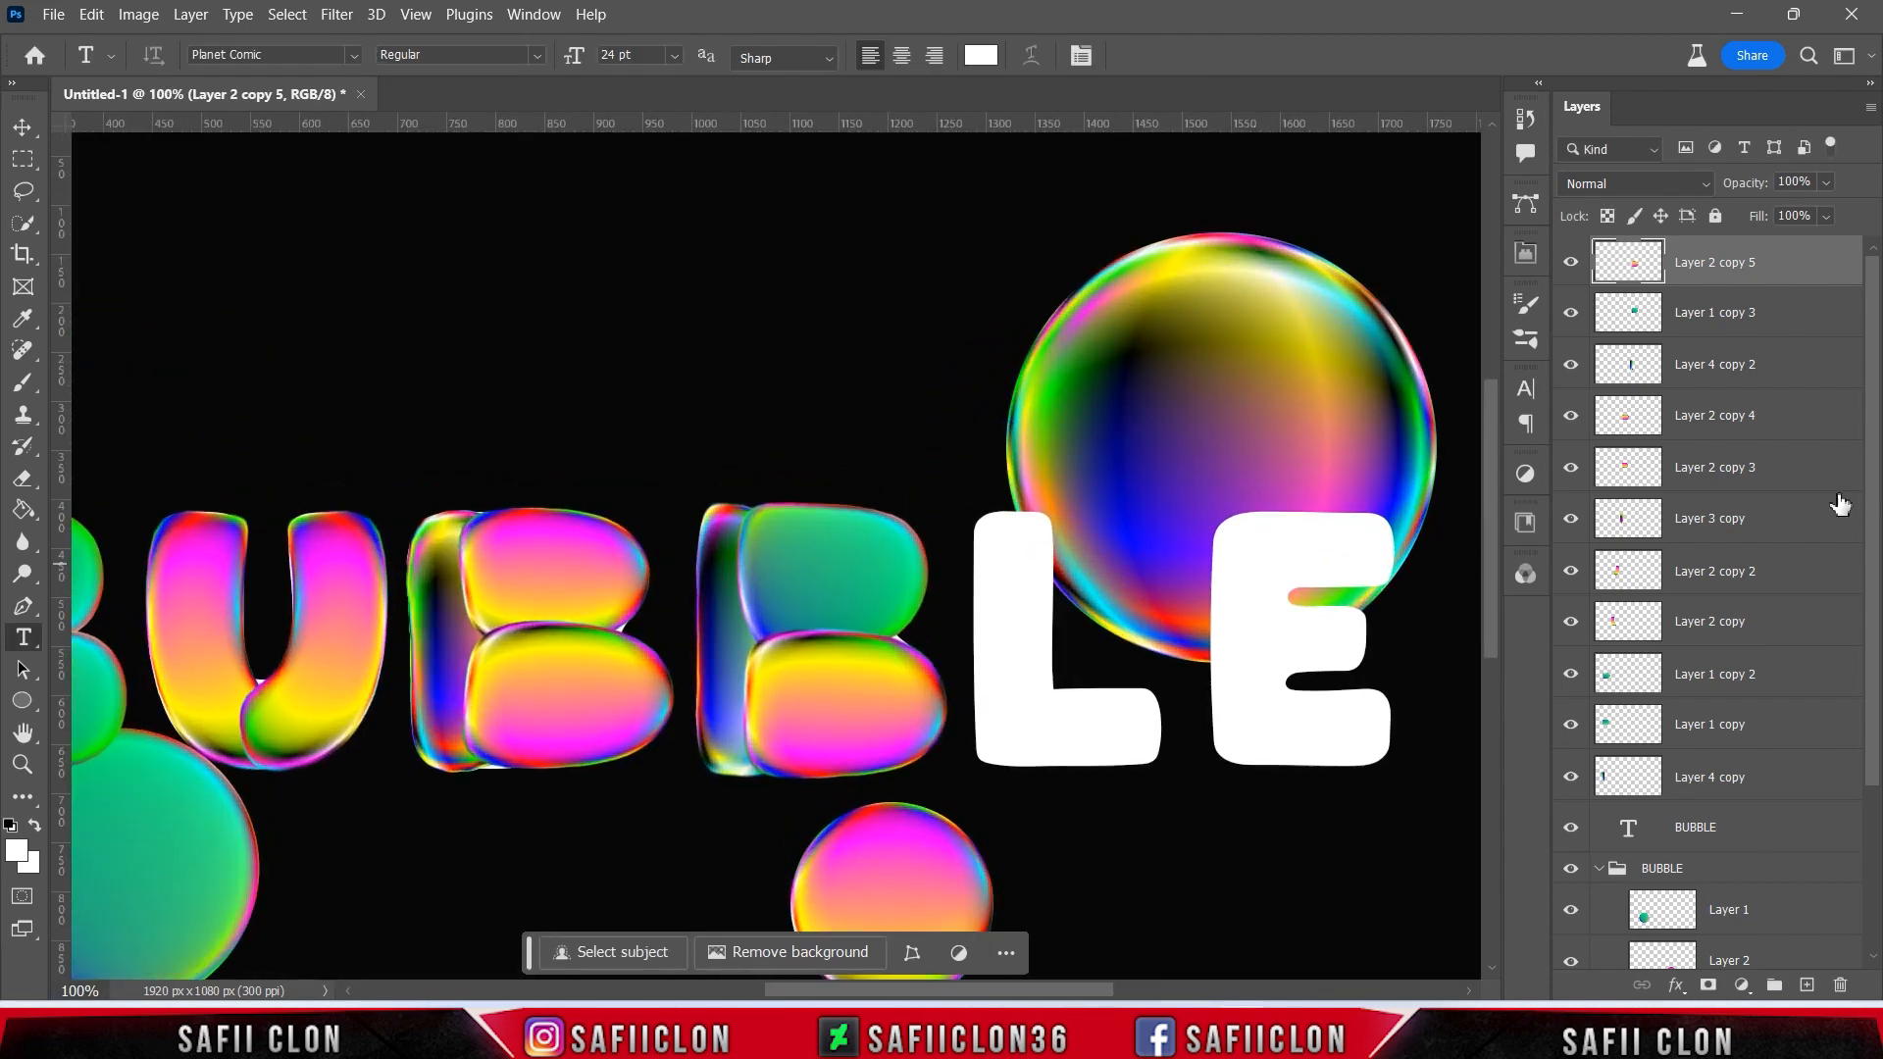
- Duplicate the large bubble on Layer 3 in the BUBBLE group and move the duplicate to the top of the layer stack
scroll(1839, 504, "down", 4)
left_click(1571, 742)
left_click(1571, 742)
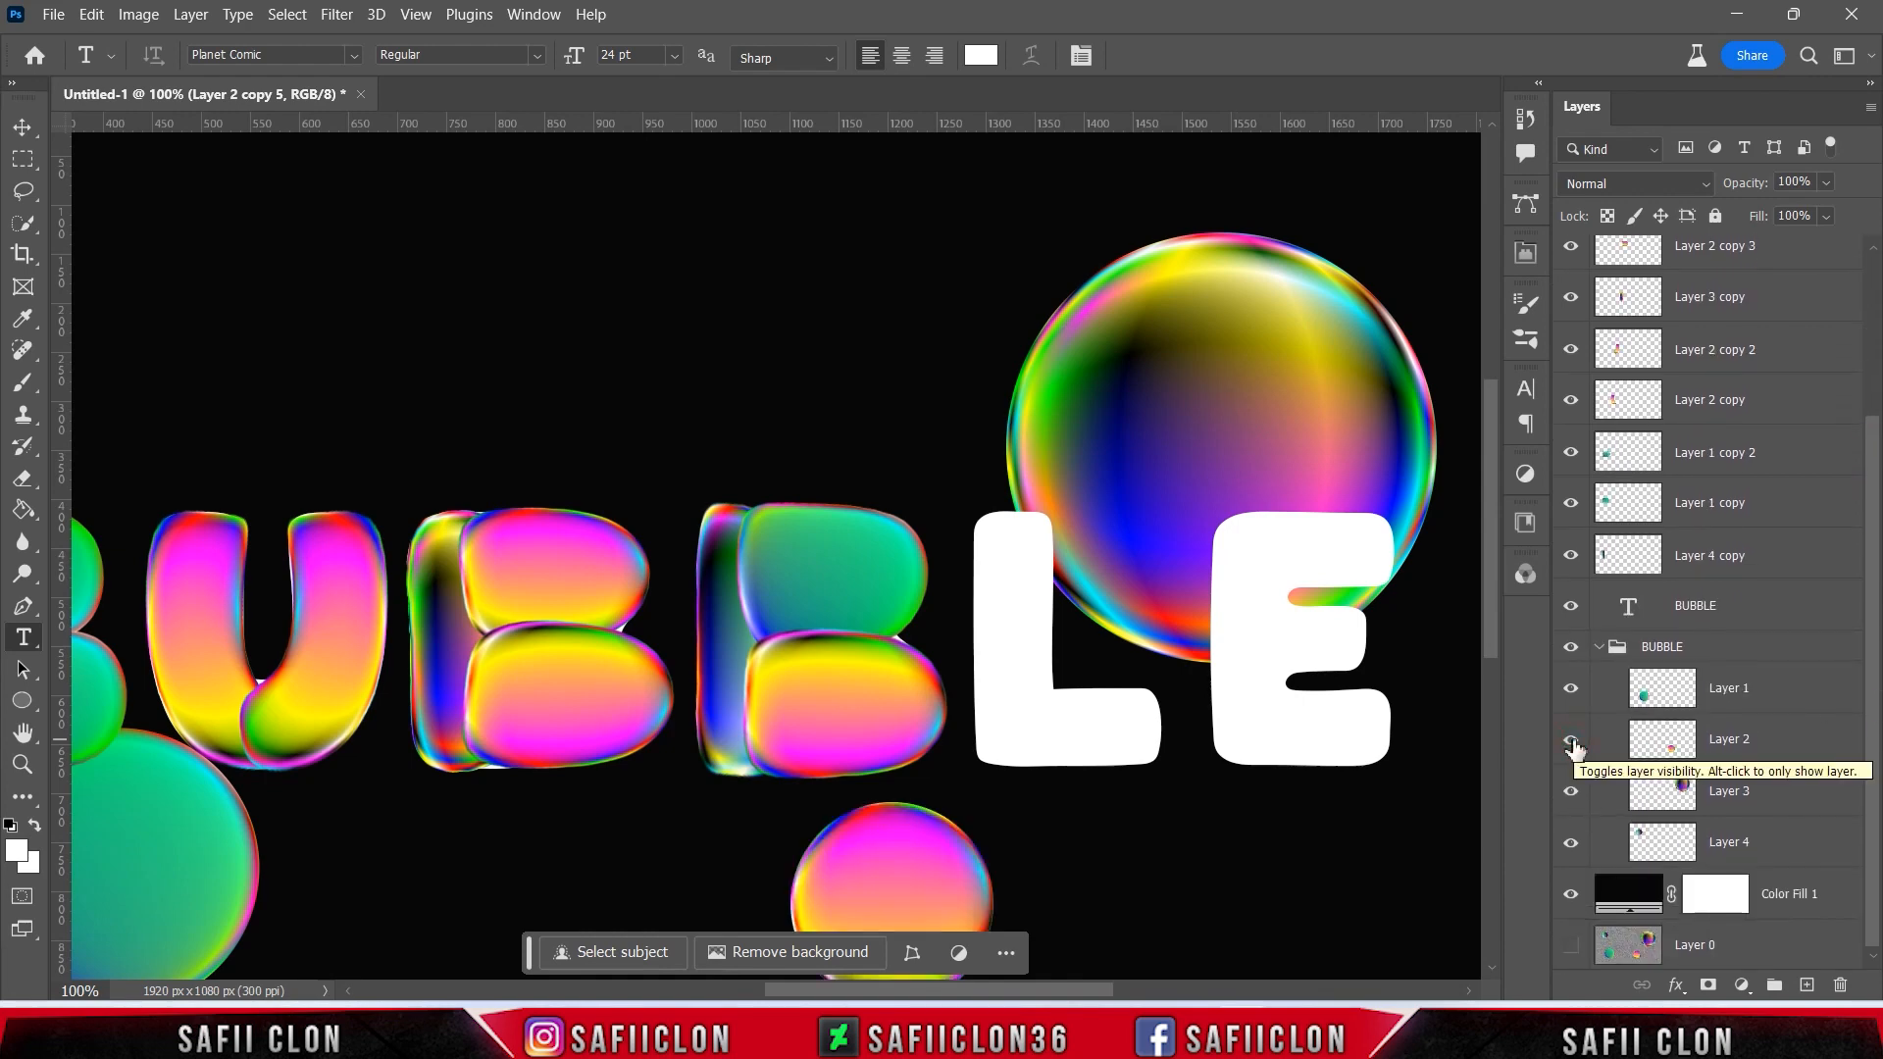
left_click(1570, 793)
left_click(1570, 792)
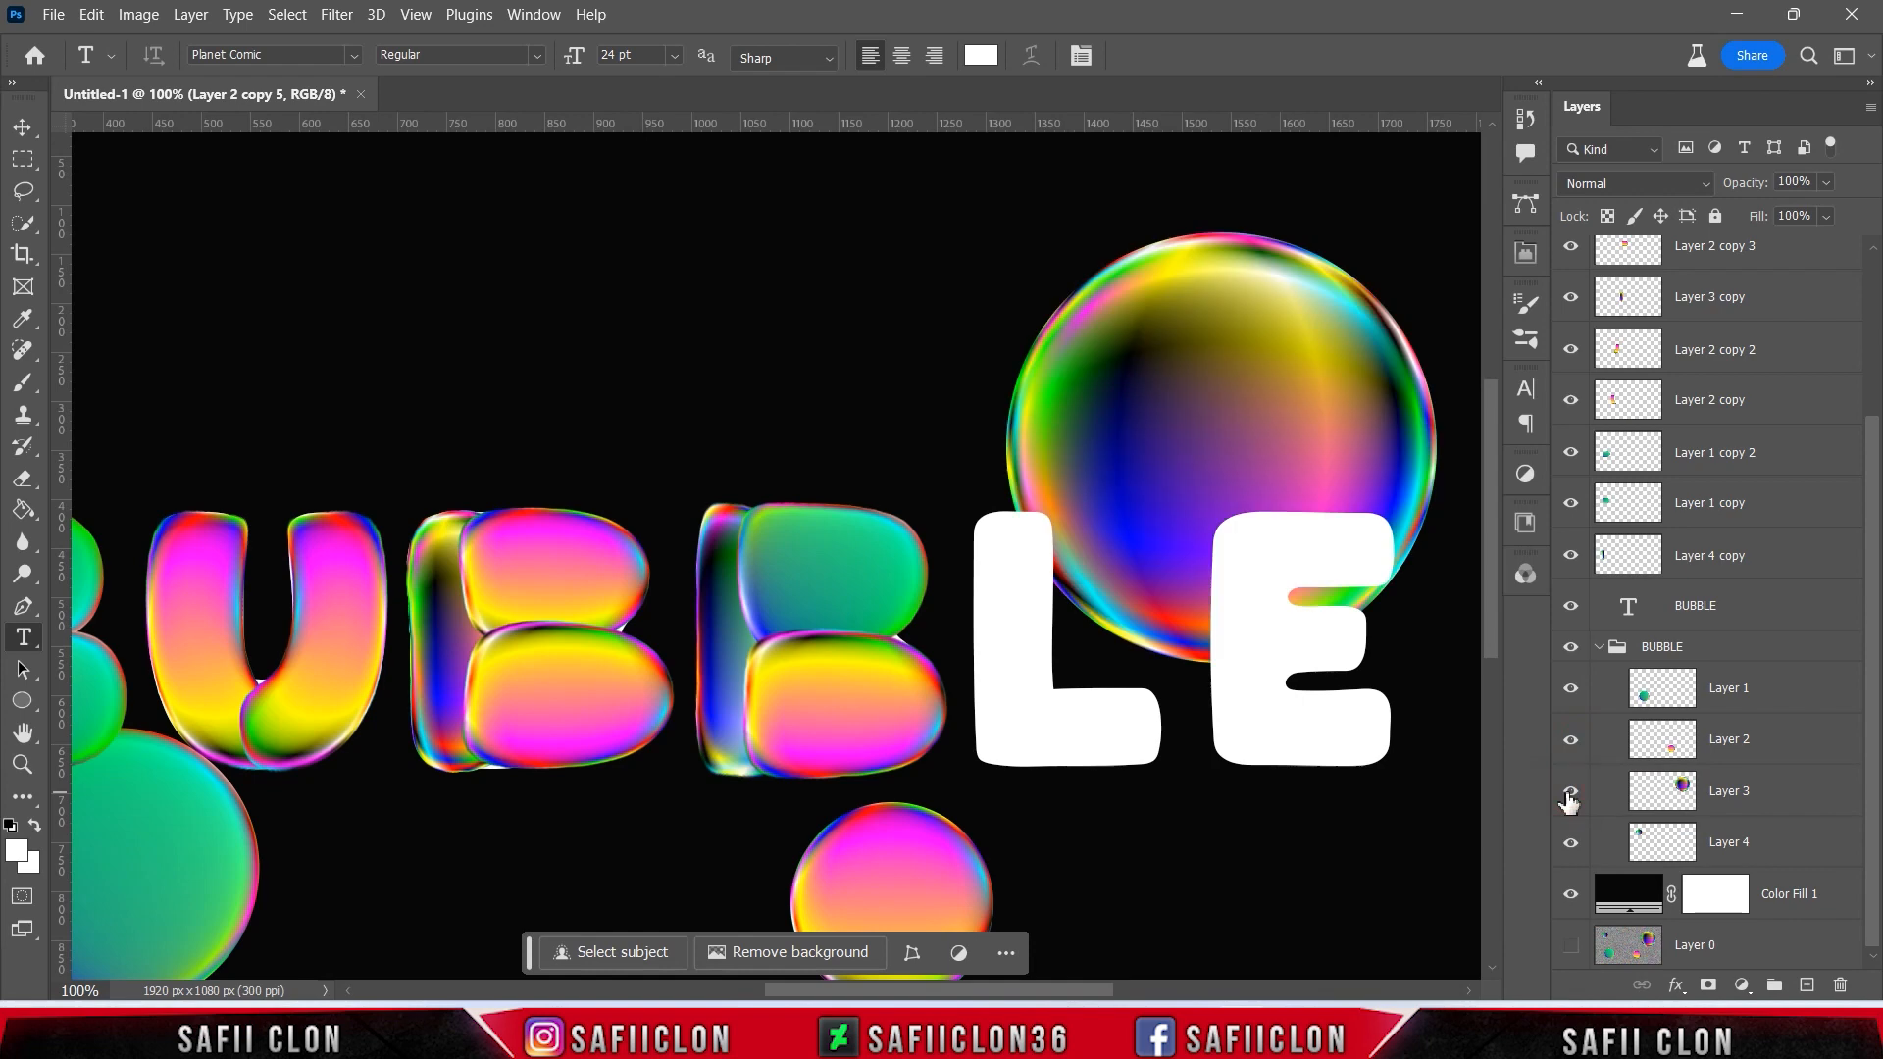
left_click(1791, 794)
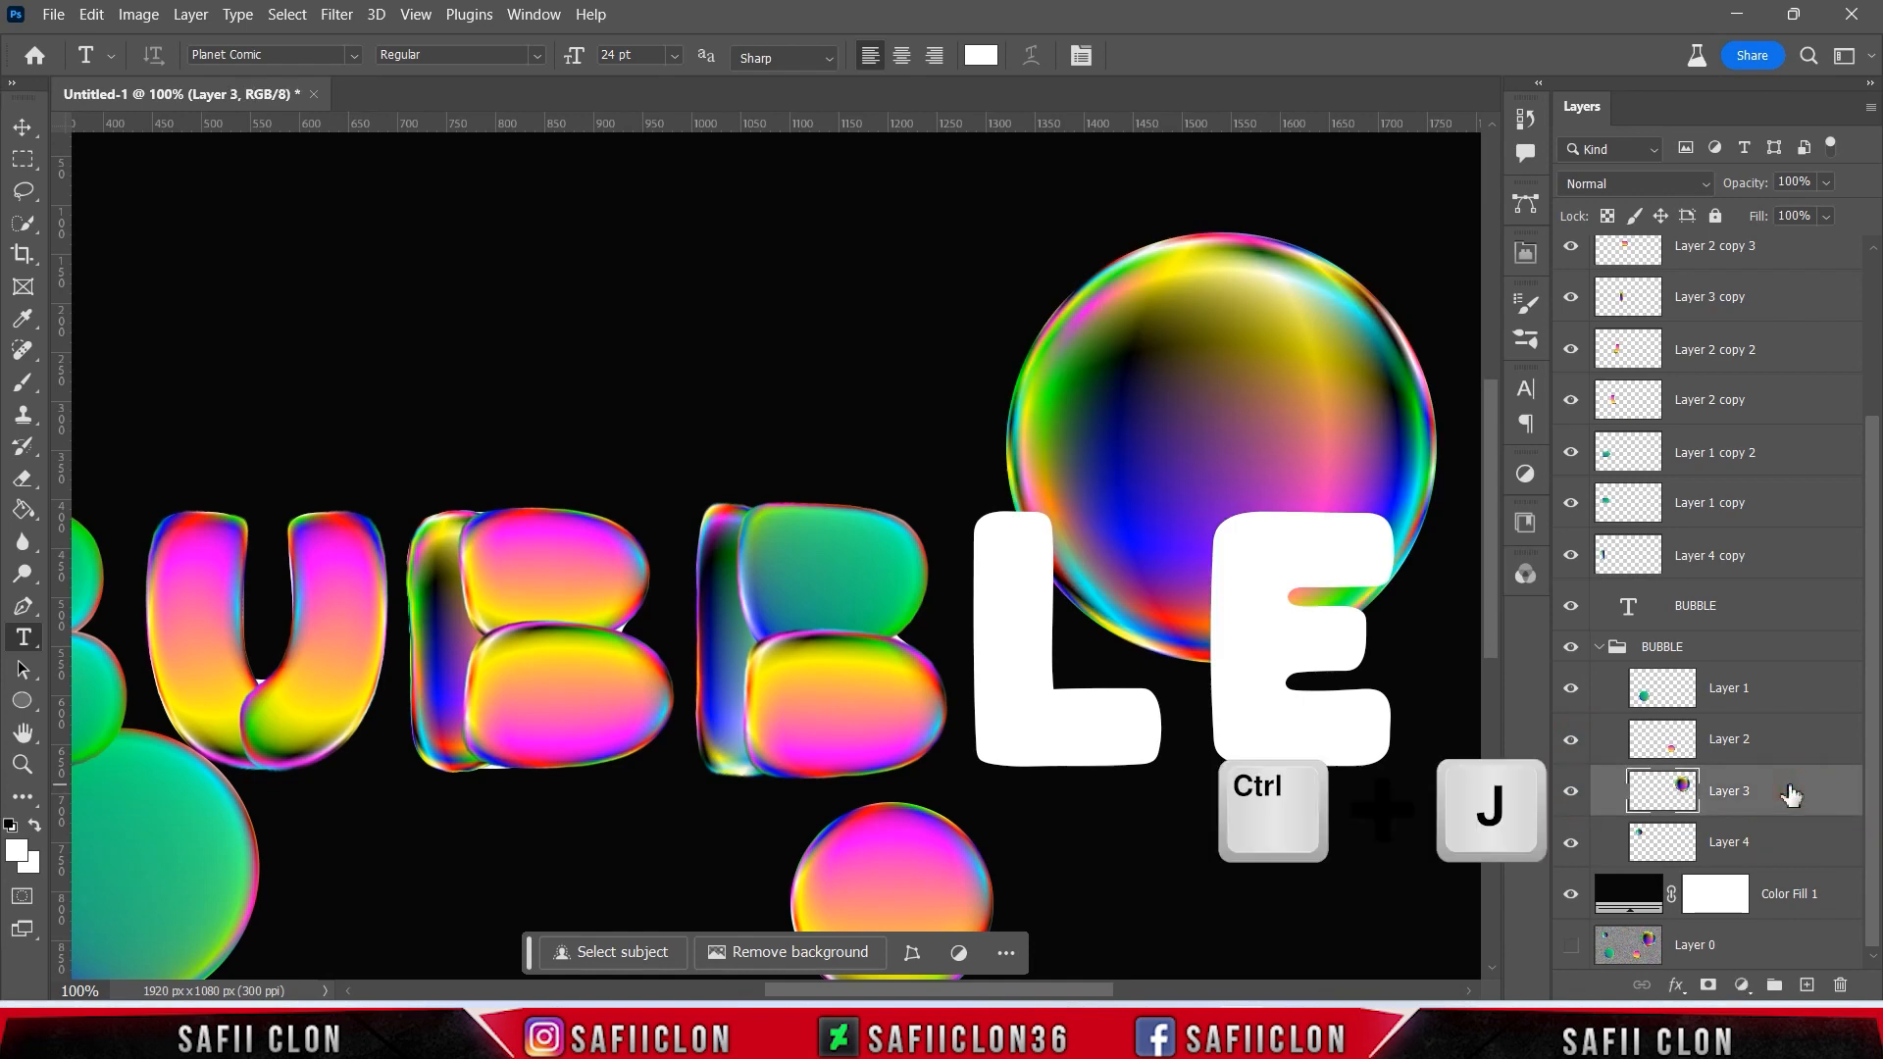
key("ctrl+j")
left_click_drag(1790, 794, 1789, 227)
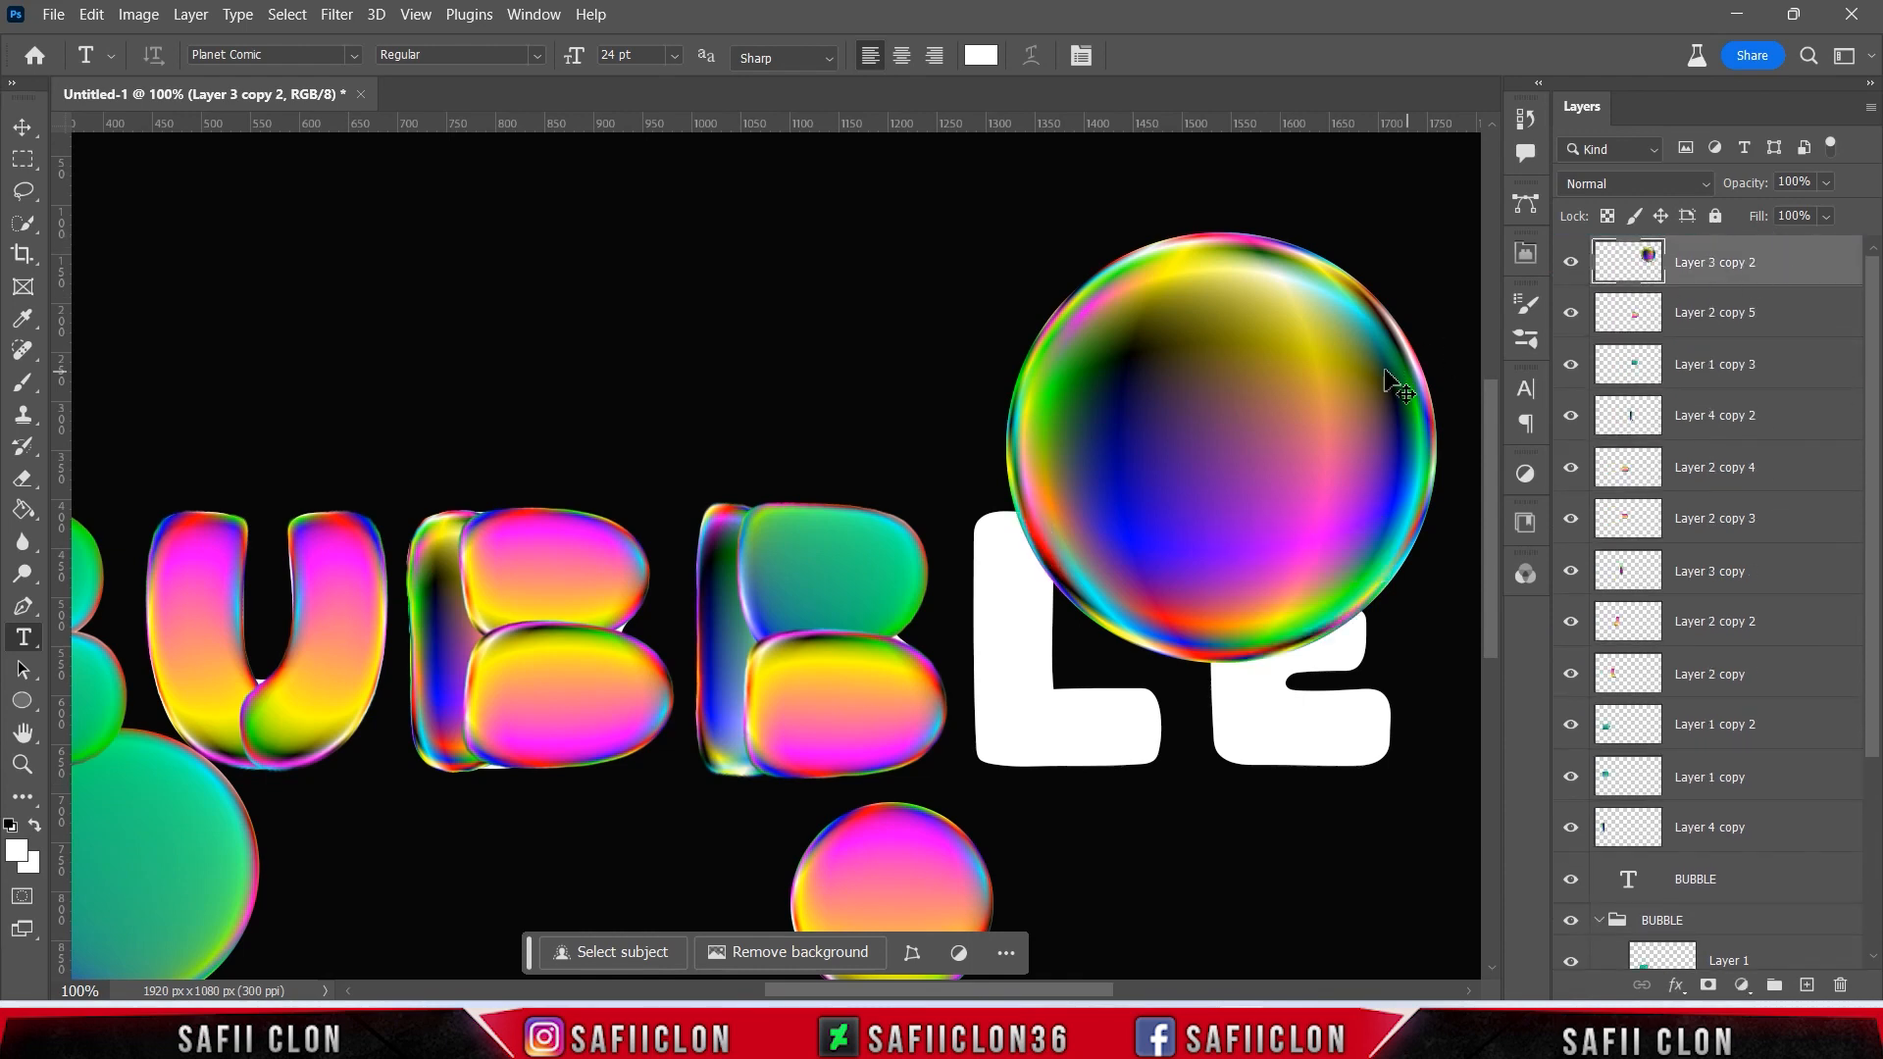
- Move the large bubble copy over the L and scale it down to roughly half its size
key("ctrl+t")
left_click_drag(1383, 377, 1189, 551)
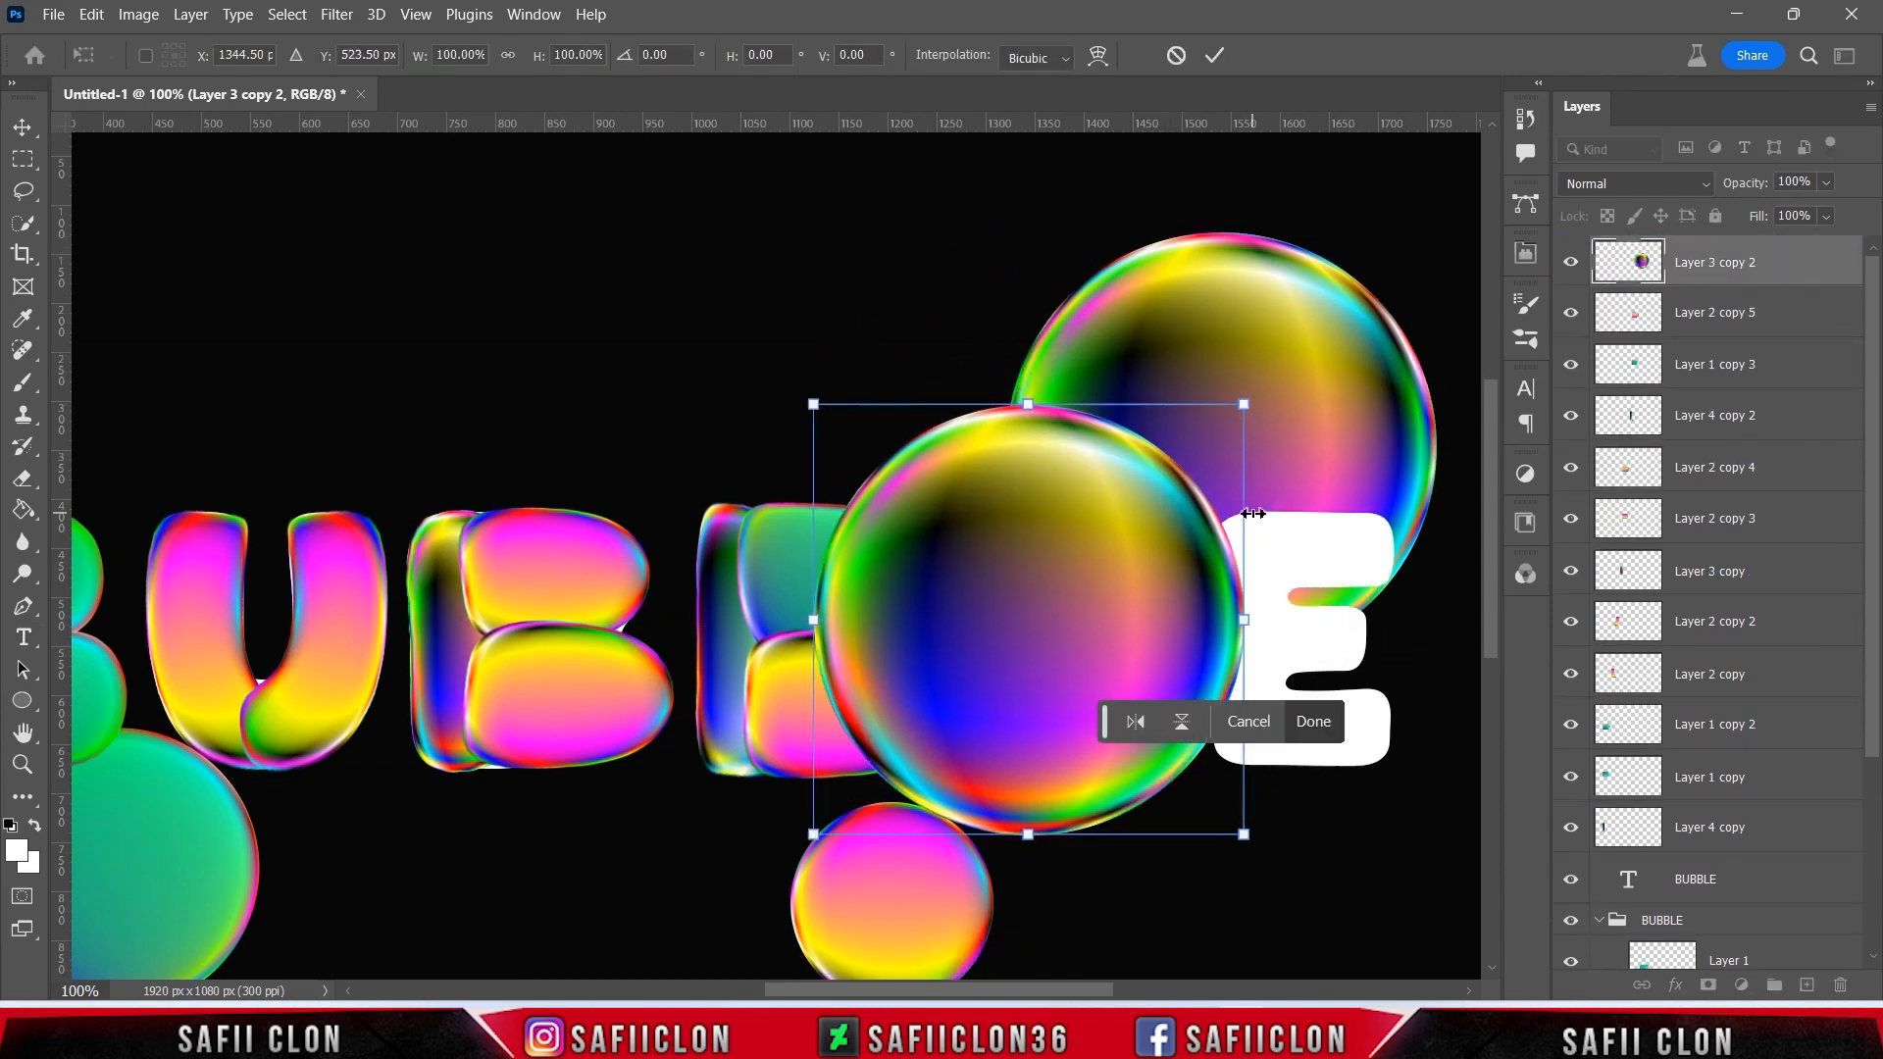
left_click_drag(1244, 404, 1143, 507)
- Warp the bubble copy over the L into an upright rounded rectangle by pulling its corners and its upper and lower edges outward
left_click(1098, 55)
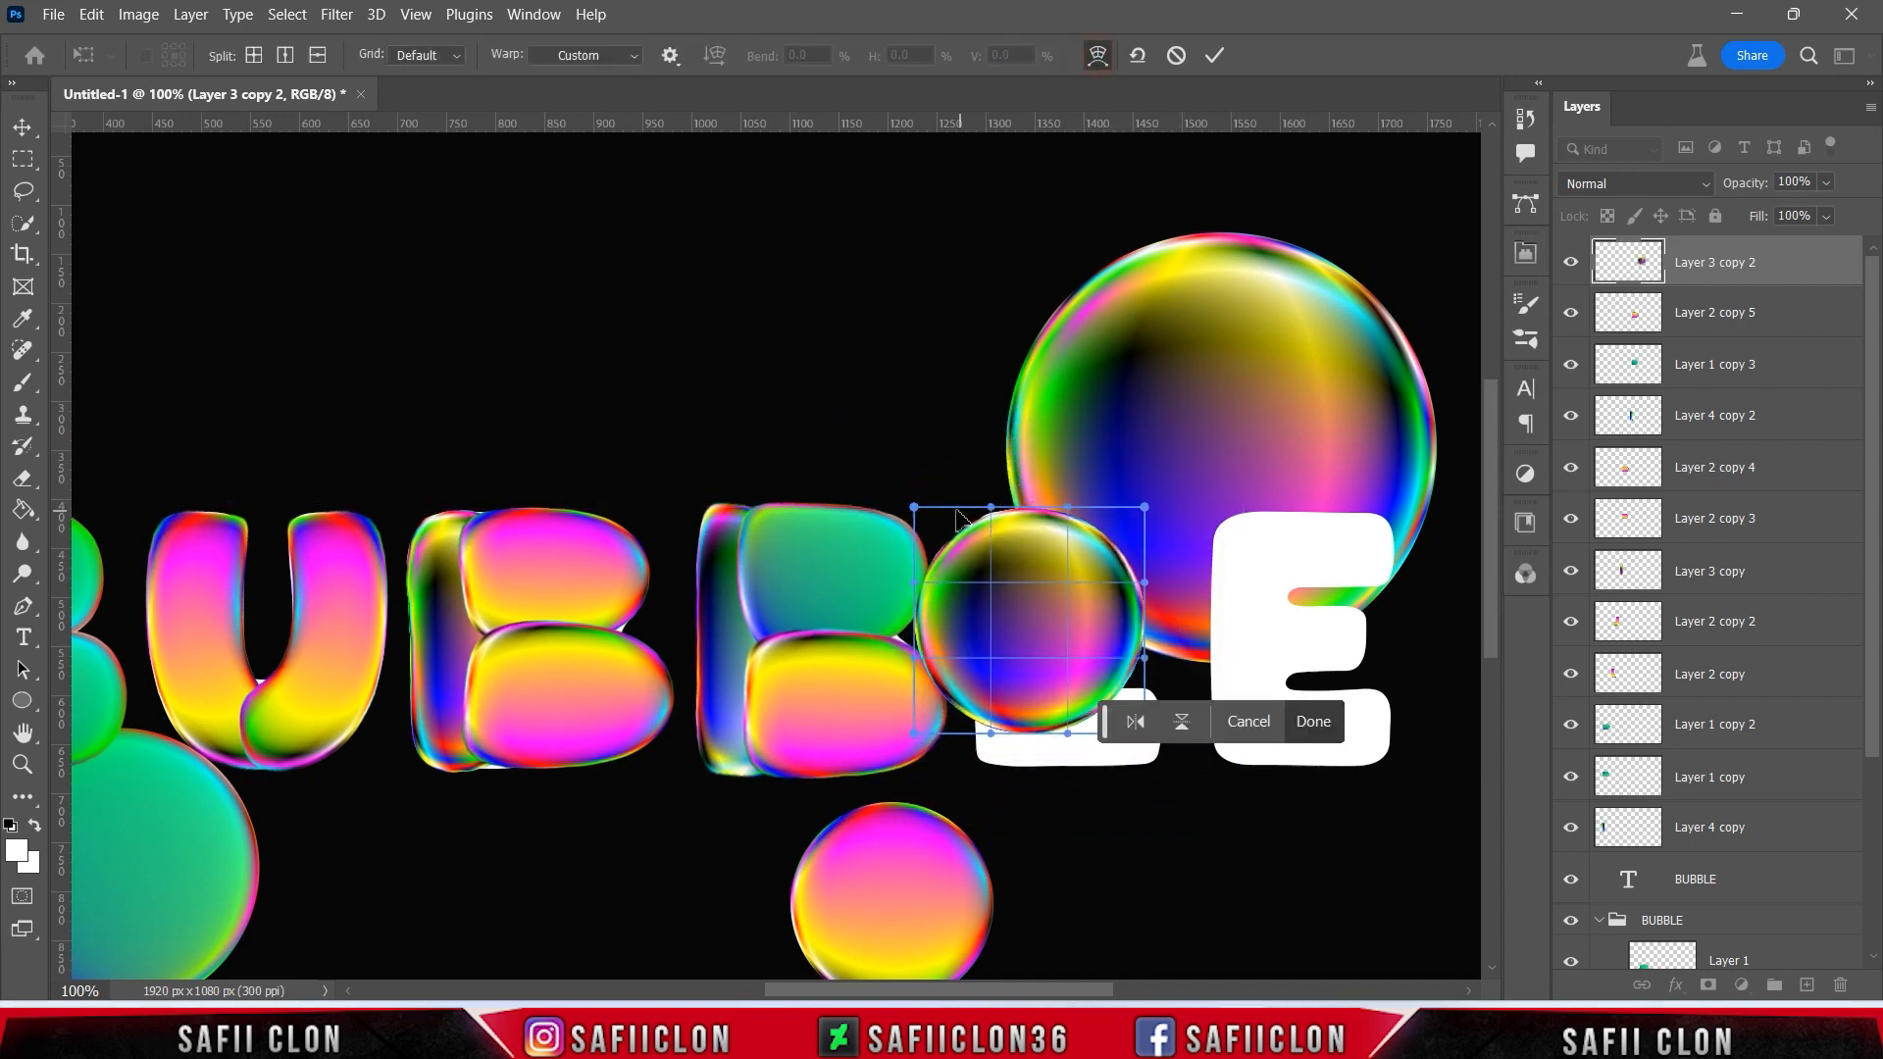
left_click_drag(915, 508, 860, 437)
left_click_drag(1144, 508, 1210, 406)
left_click_drag(913, 734, 834, 849)
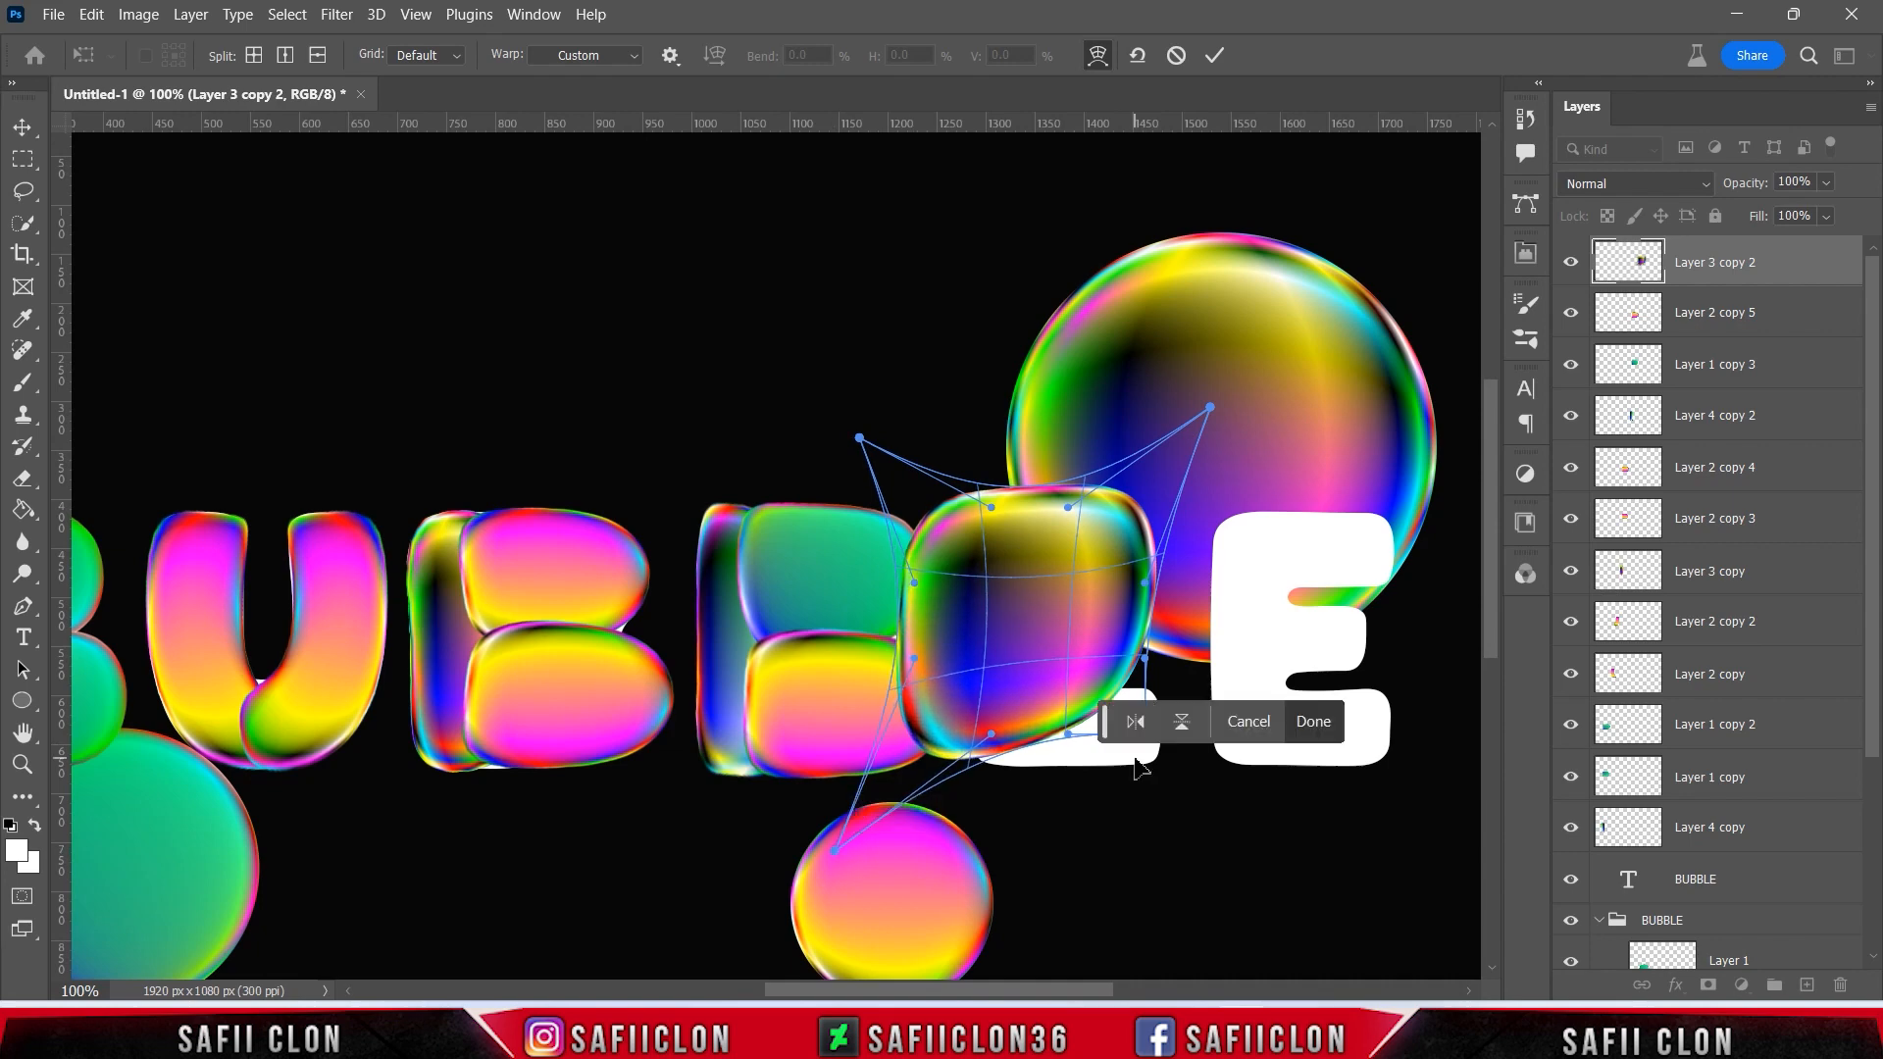
left_click_drag(1144, 733, 1196, 871)
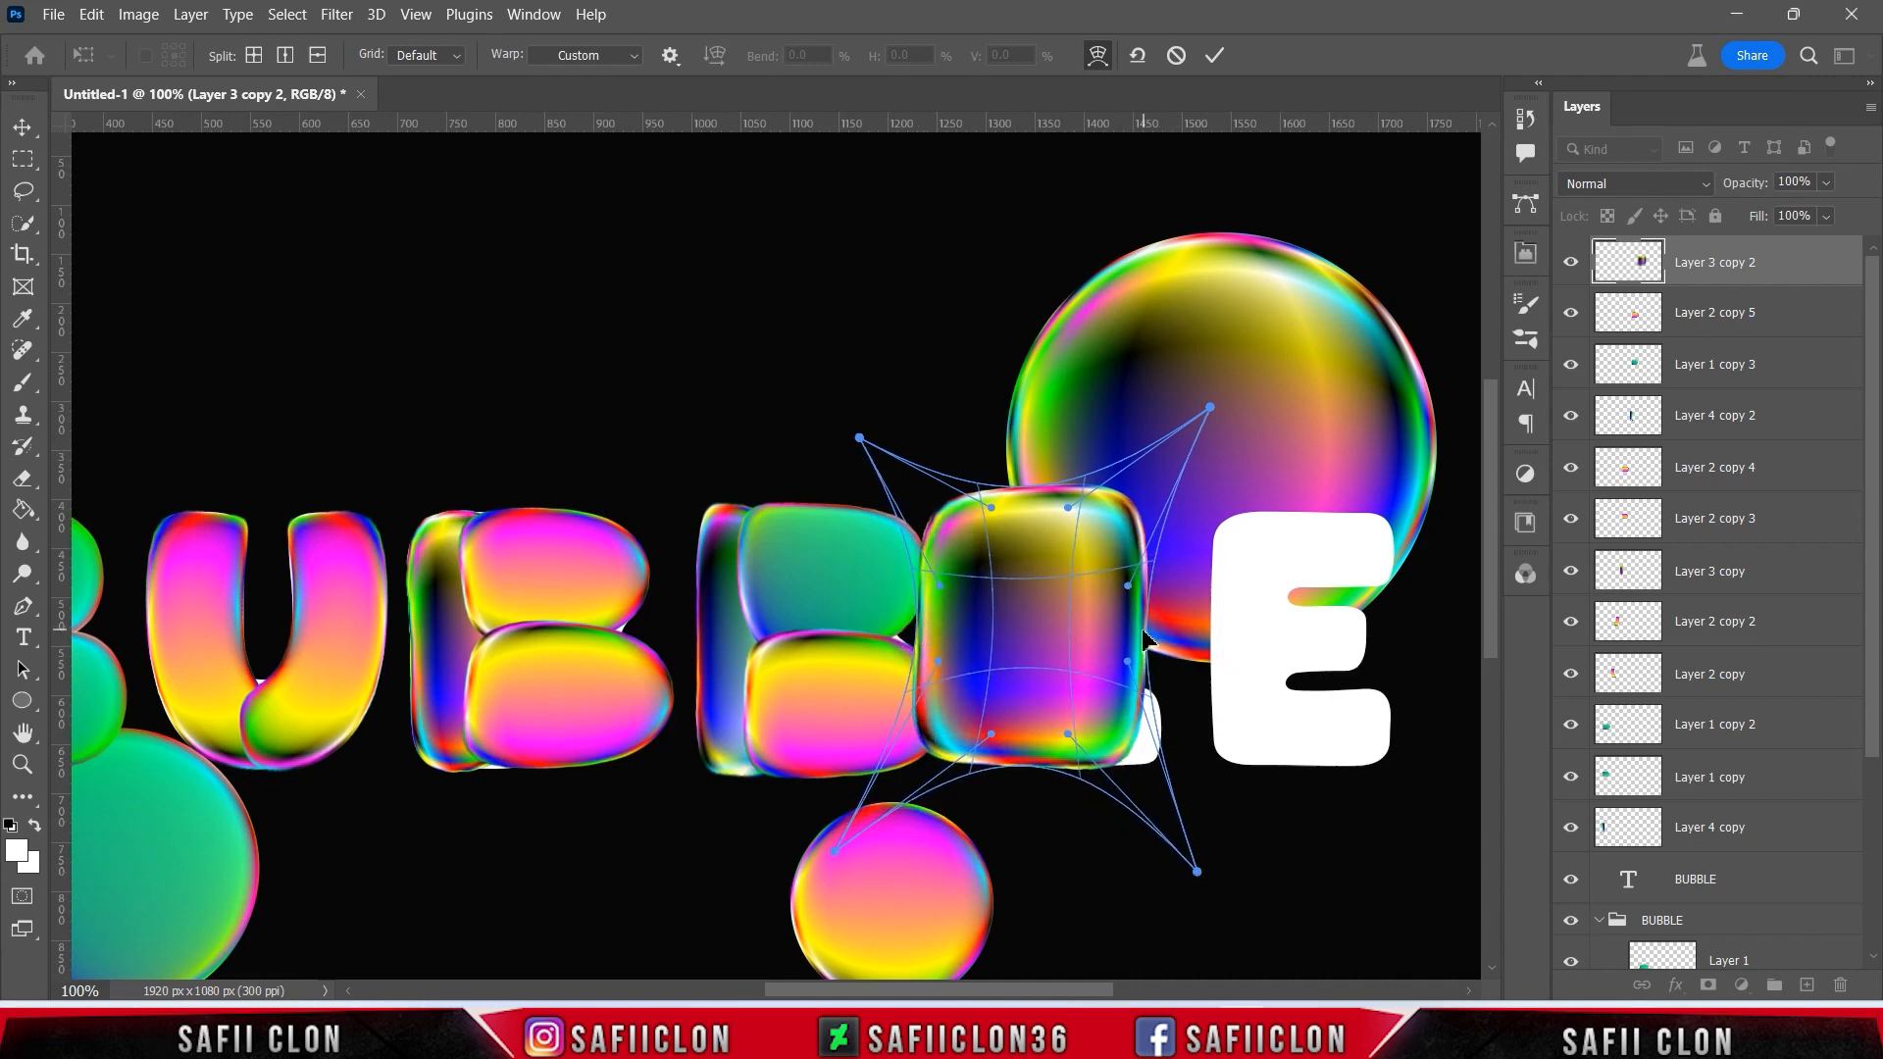
left_click_drag(1024, 757, 1028, 796)
left_click_drag(1000, 490, 1000, 469)
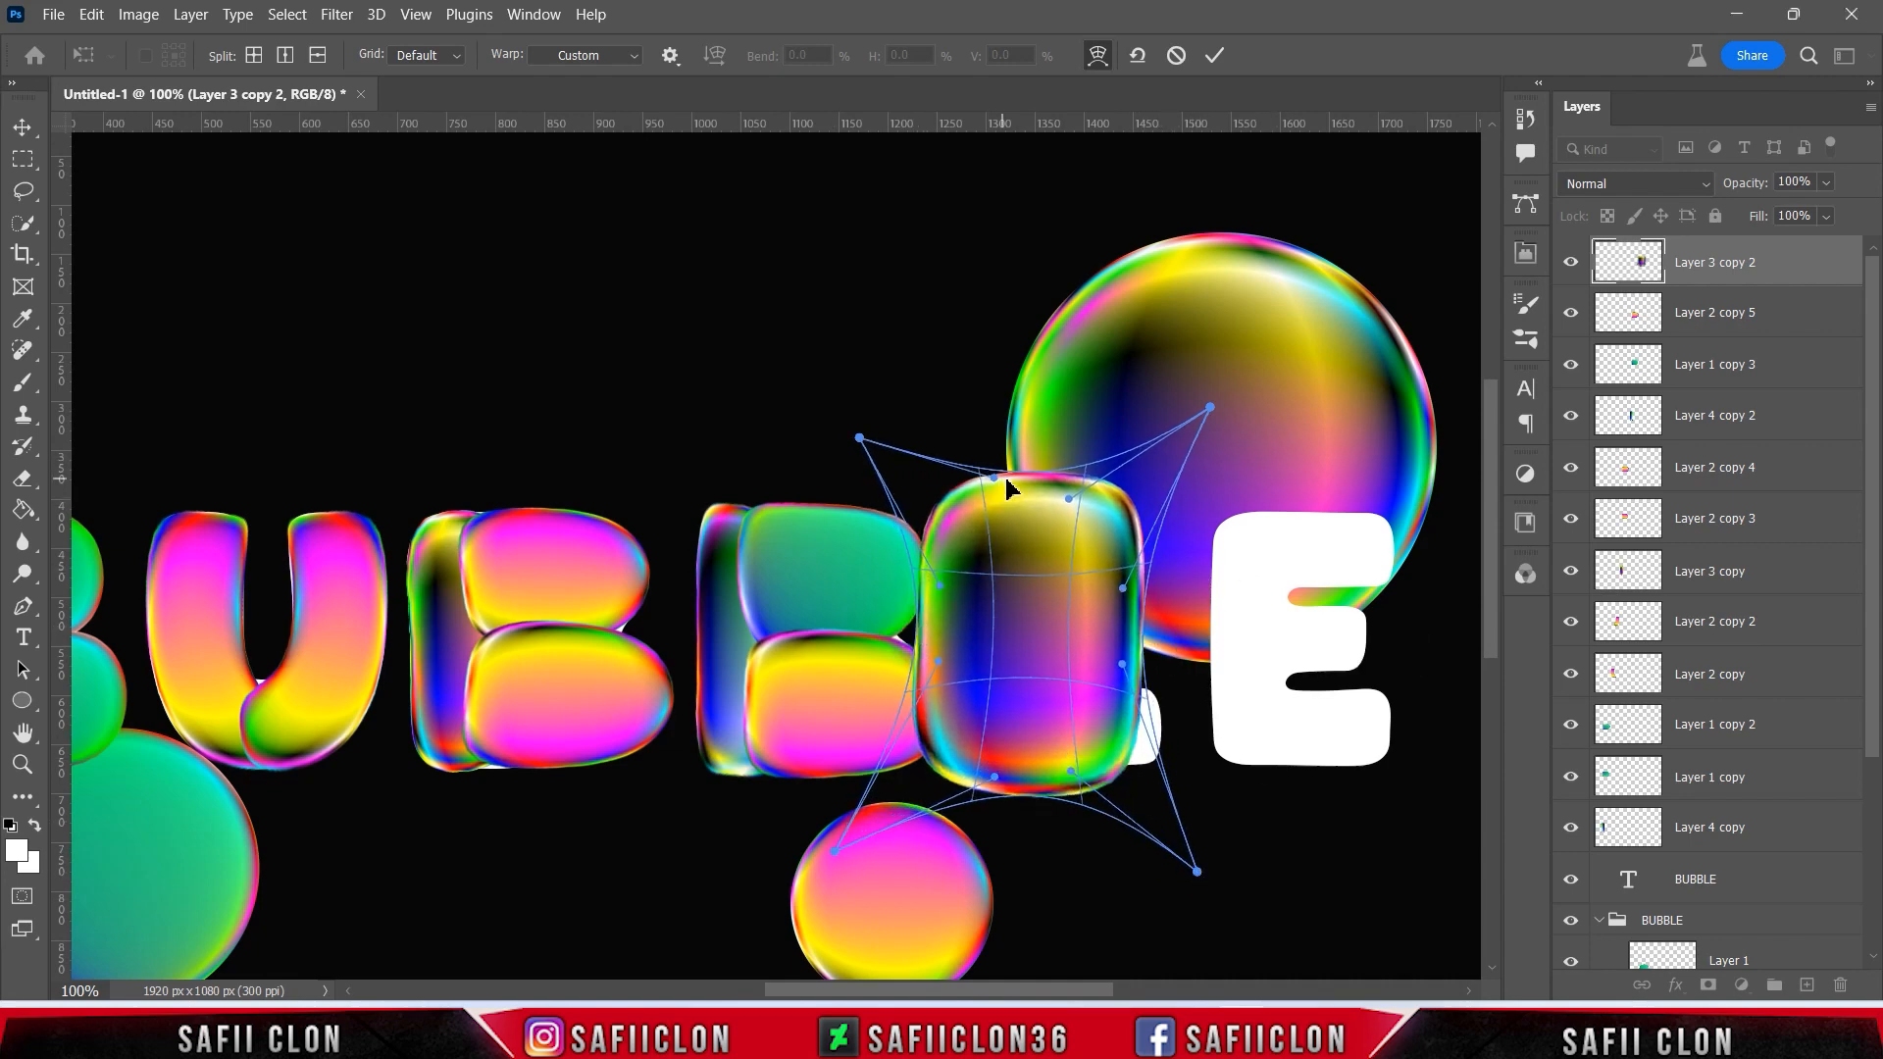
- Narrow the warped piece to the L's stem at about 43% height, rotate it about -2.2°, and apply the transform
left_click(1098, 57)
left_click_drag(1213, 407, 1024, 579)
left_click_drag(948, 727, 1030, 646)
left_click_drag(1011, 494, 1013, 451)
mouse_move(916, 641)
left_mouse_down()
mouse_move(957, 638)
mouse_move(936, 637)
left_mouse_up()
left_click_drag(1103, 646, 1081, 647)
left_click_drag(1133, 906, 1141, 902)
left_click_drag(1014, 840, 1015, 831)
left_click_drag(1083, 451, 1091, 452)
left_click_drag(937, 831, 930, 833)
mouse_move(927, 643)
left_mouse_down()
mouse_move(959, 637)
mouse_move(930, 642)
left_mouse_up()
left_click_drag(1084, 637, 1082, 637)
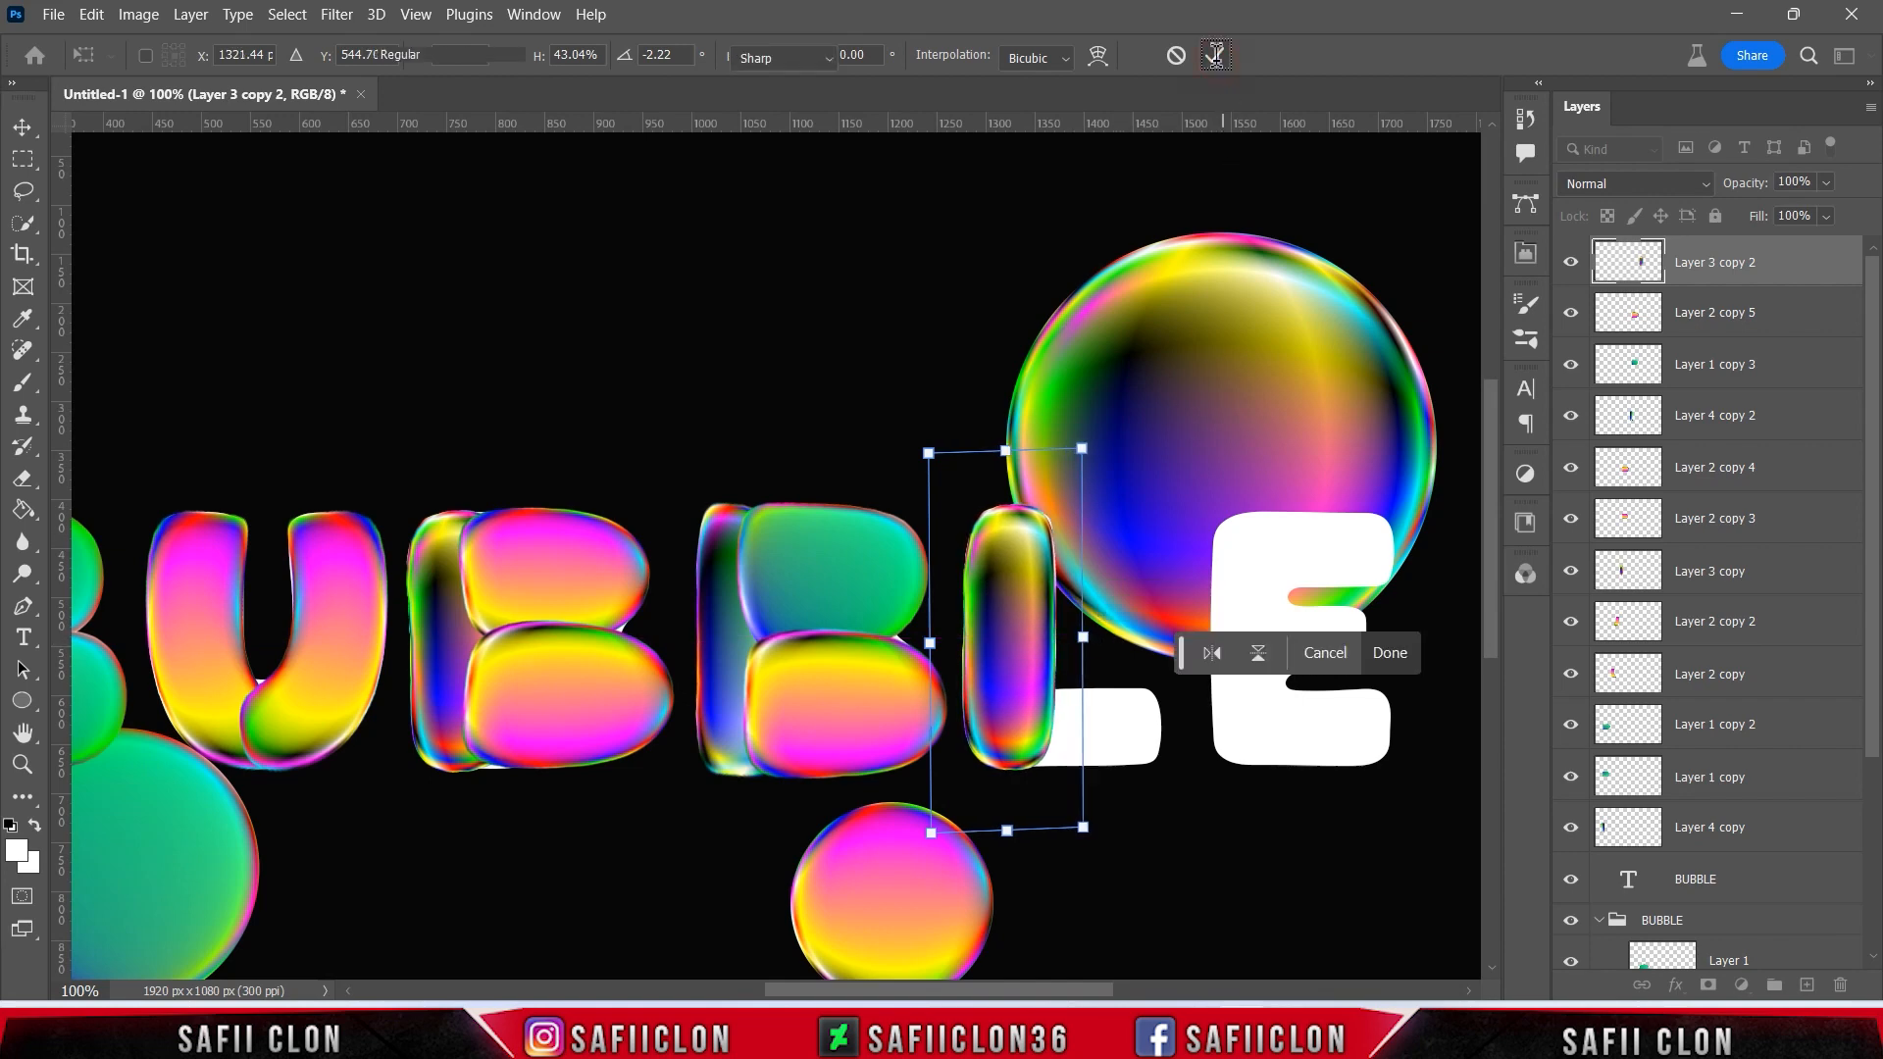
left_click(1215, 56)
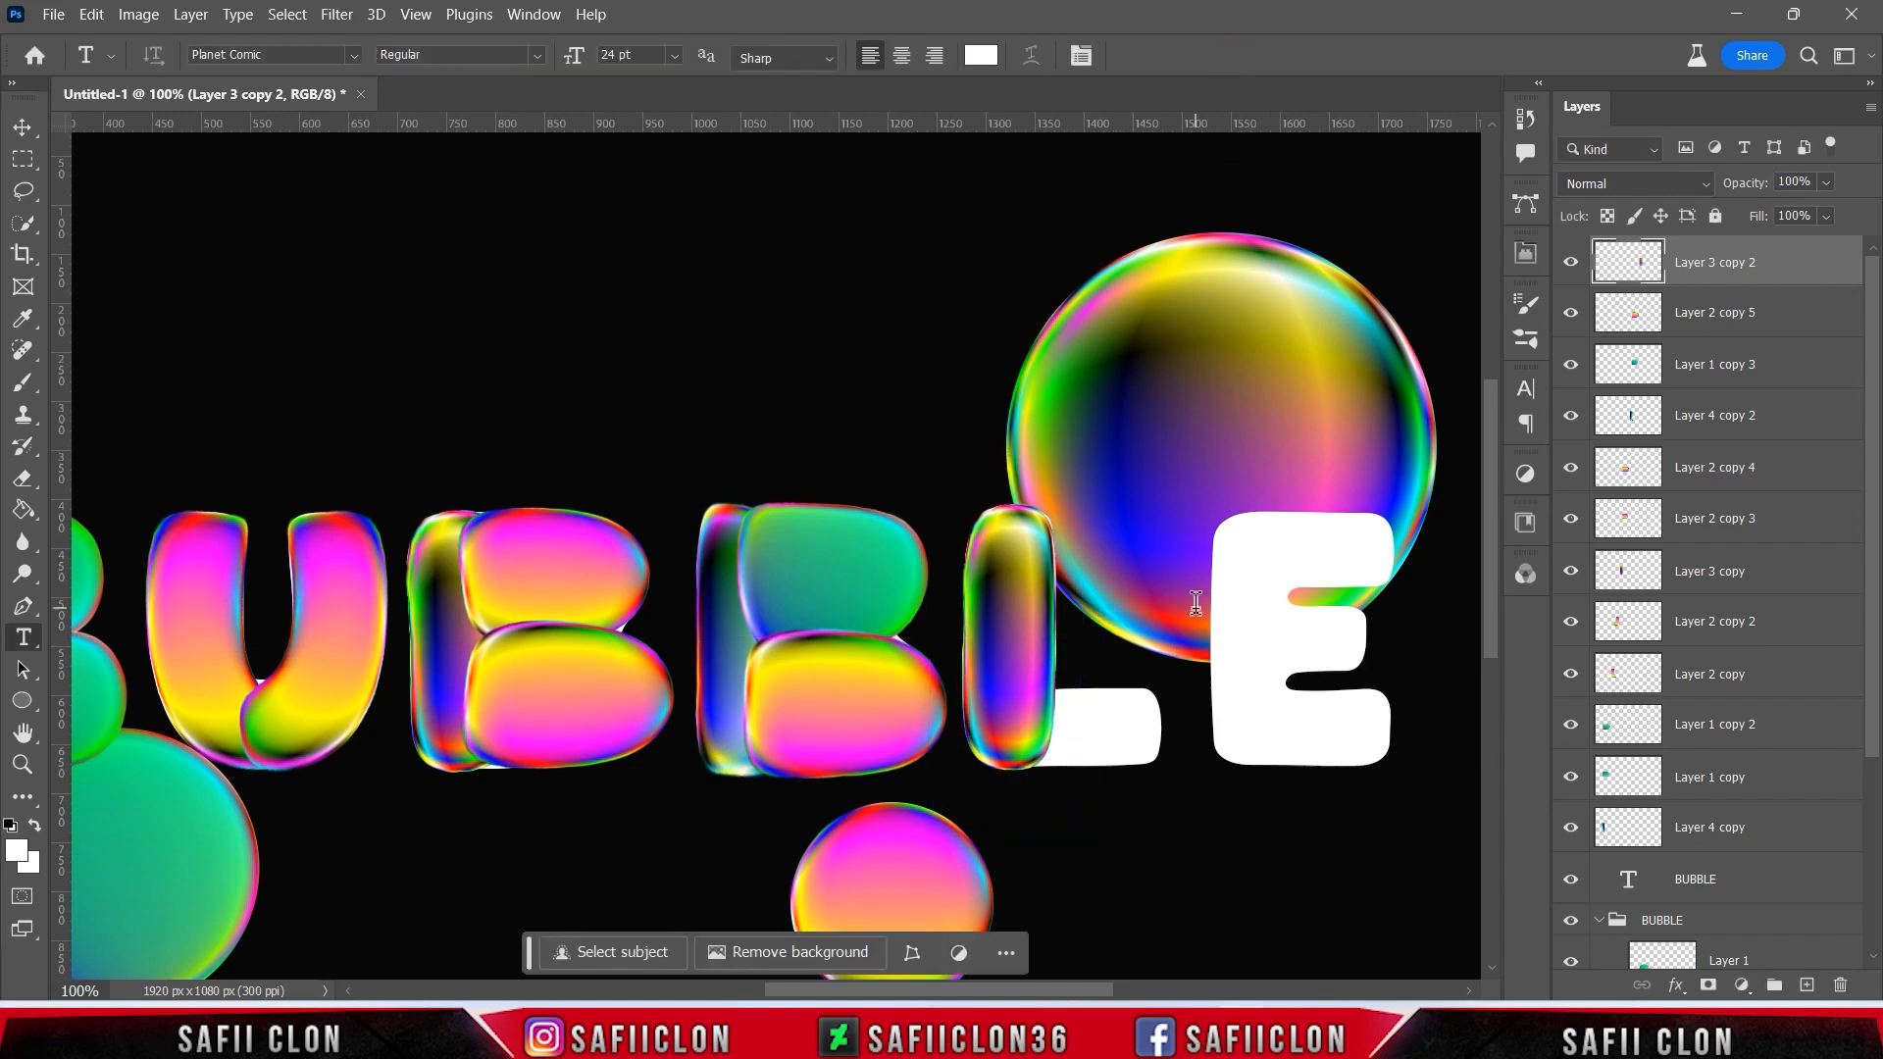
- Duplicate the L's stem piece on Layer 3 copy 2
right_click(1793, 273)
left_click(1640, 116)
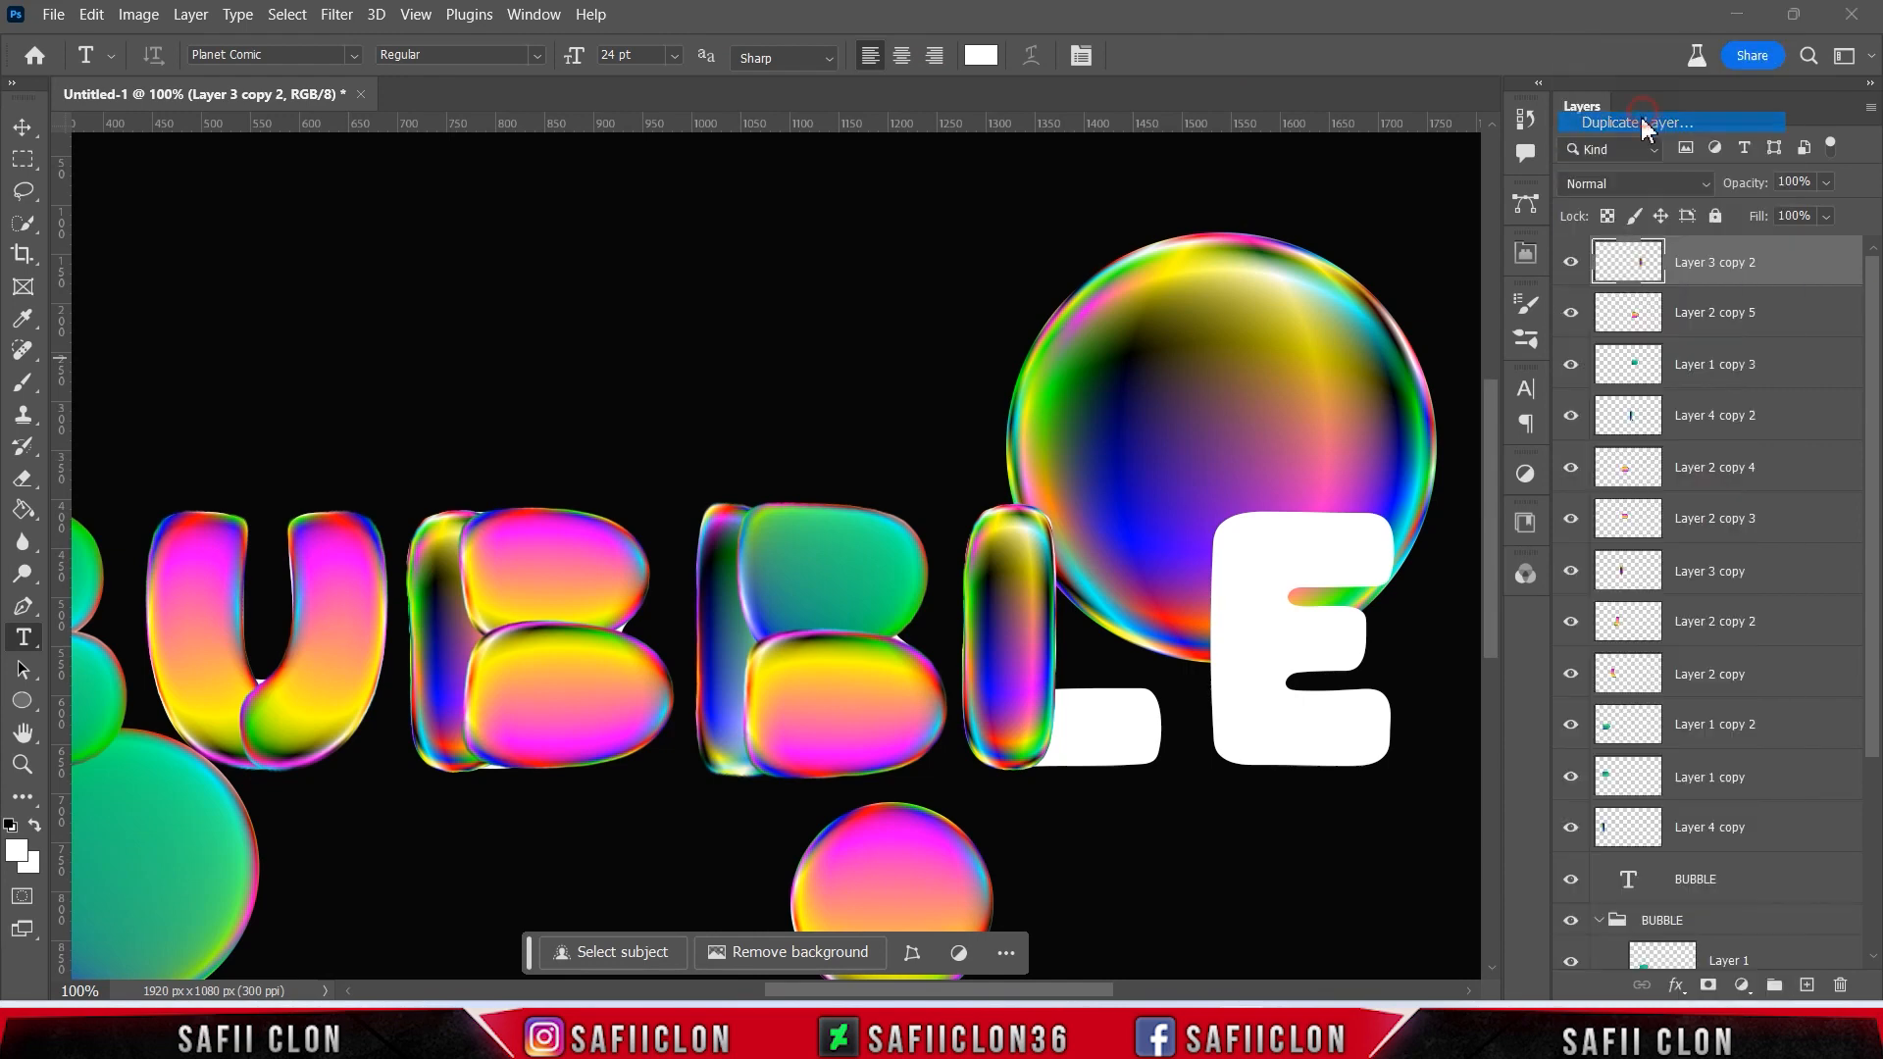
left_click(1265, 296)
- Rotate the stem copy 90° clockwise, place it over the L's foot, and shorten it to about 79% of its length
key("ctrl+t")
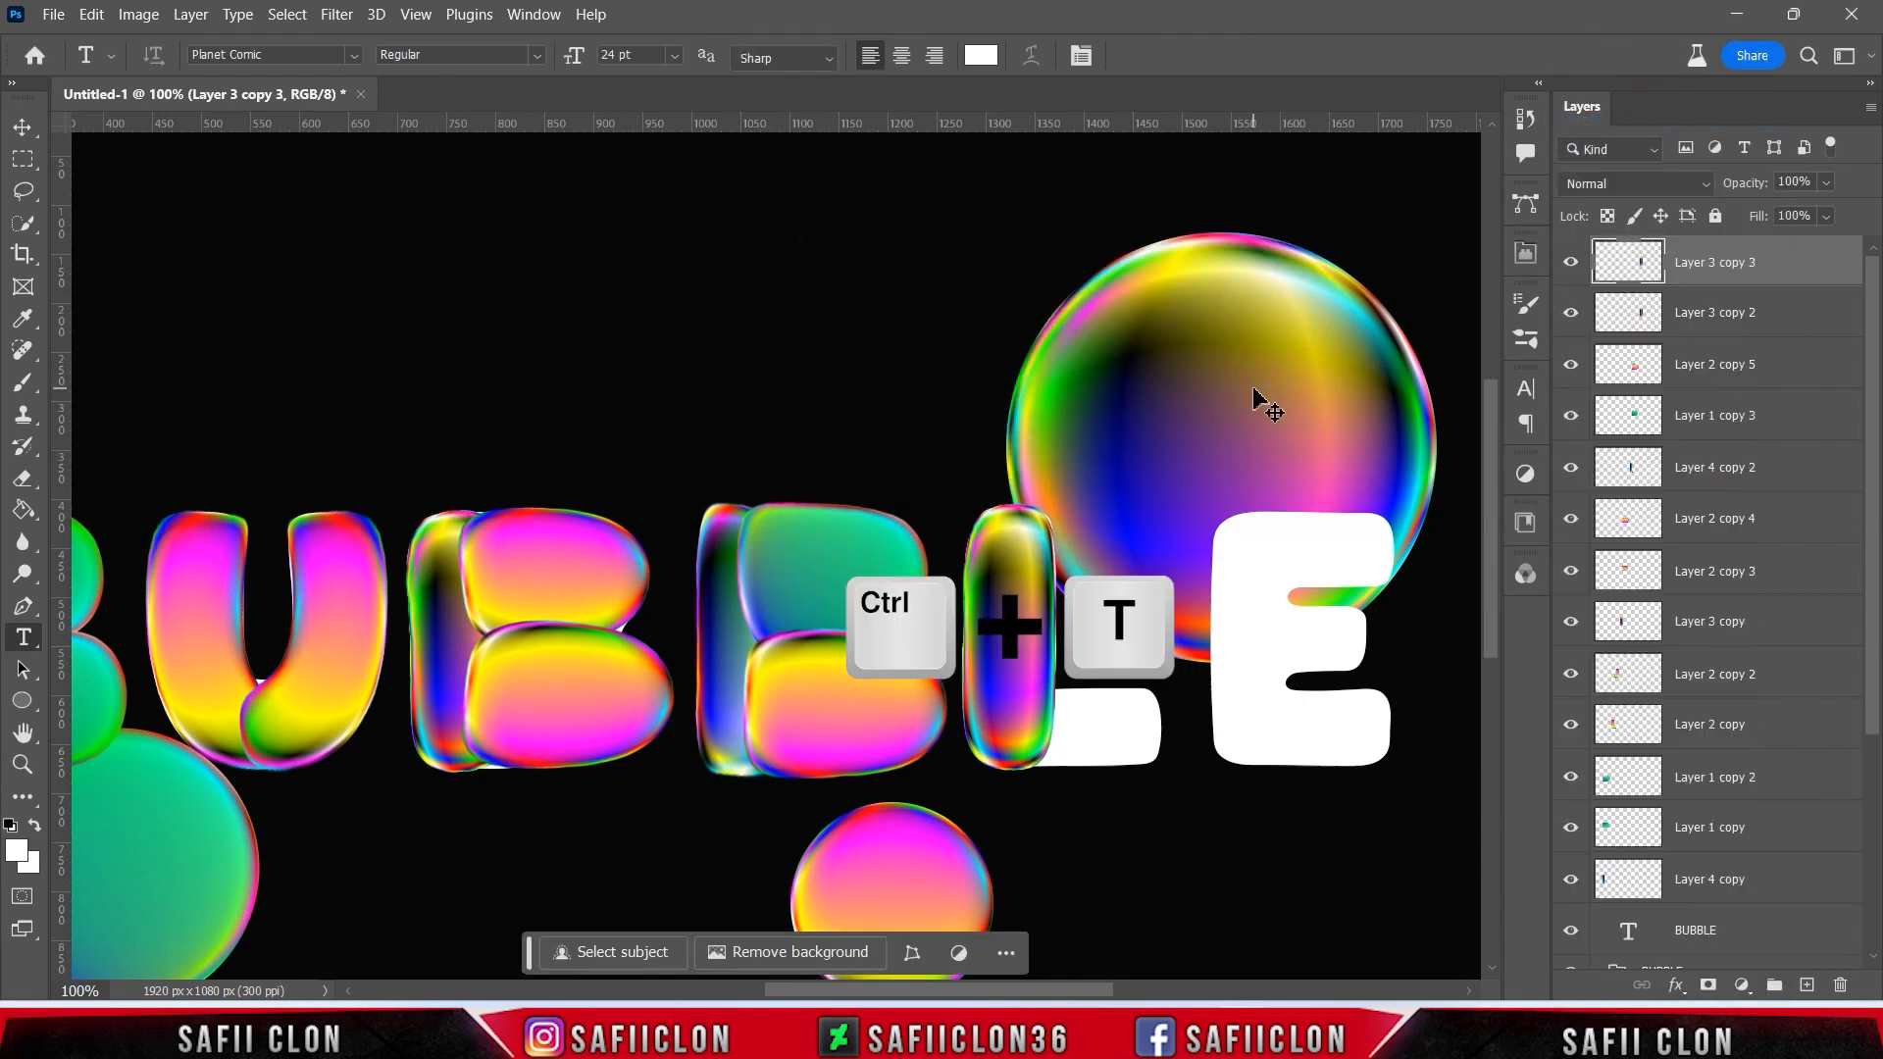
right_click(993, 573)
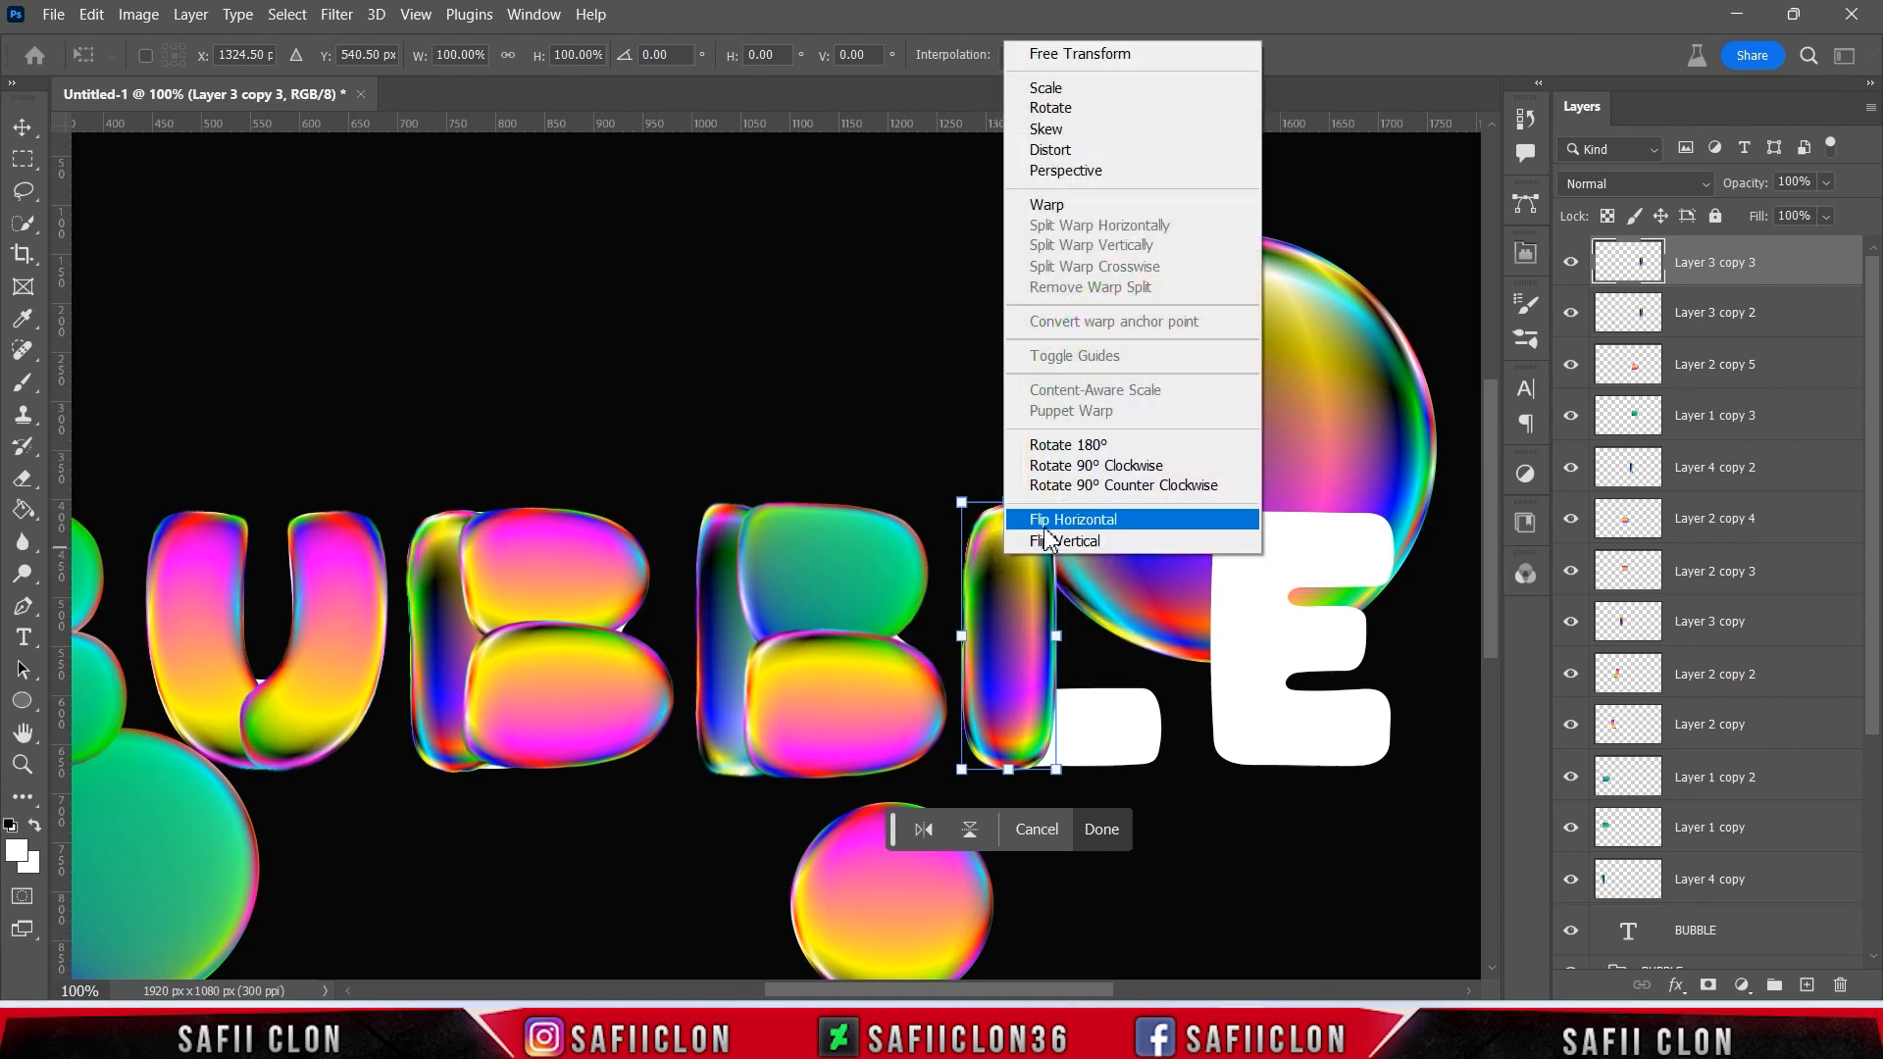
left_click(1094, 468)
left_click_drag(1016, 658, 1102, 748)
left_click_drag(1228, 726, 1171, 730)
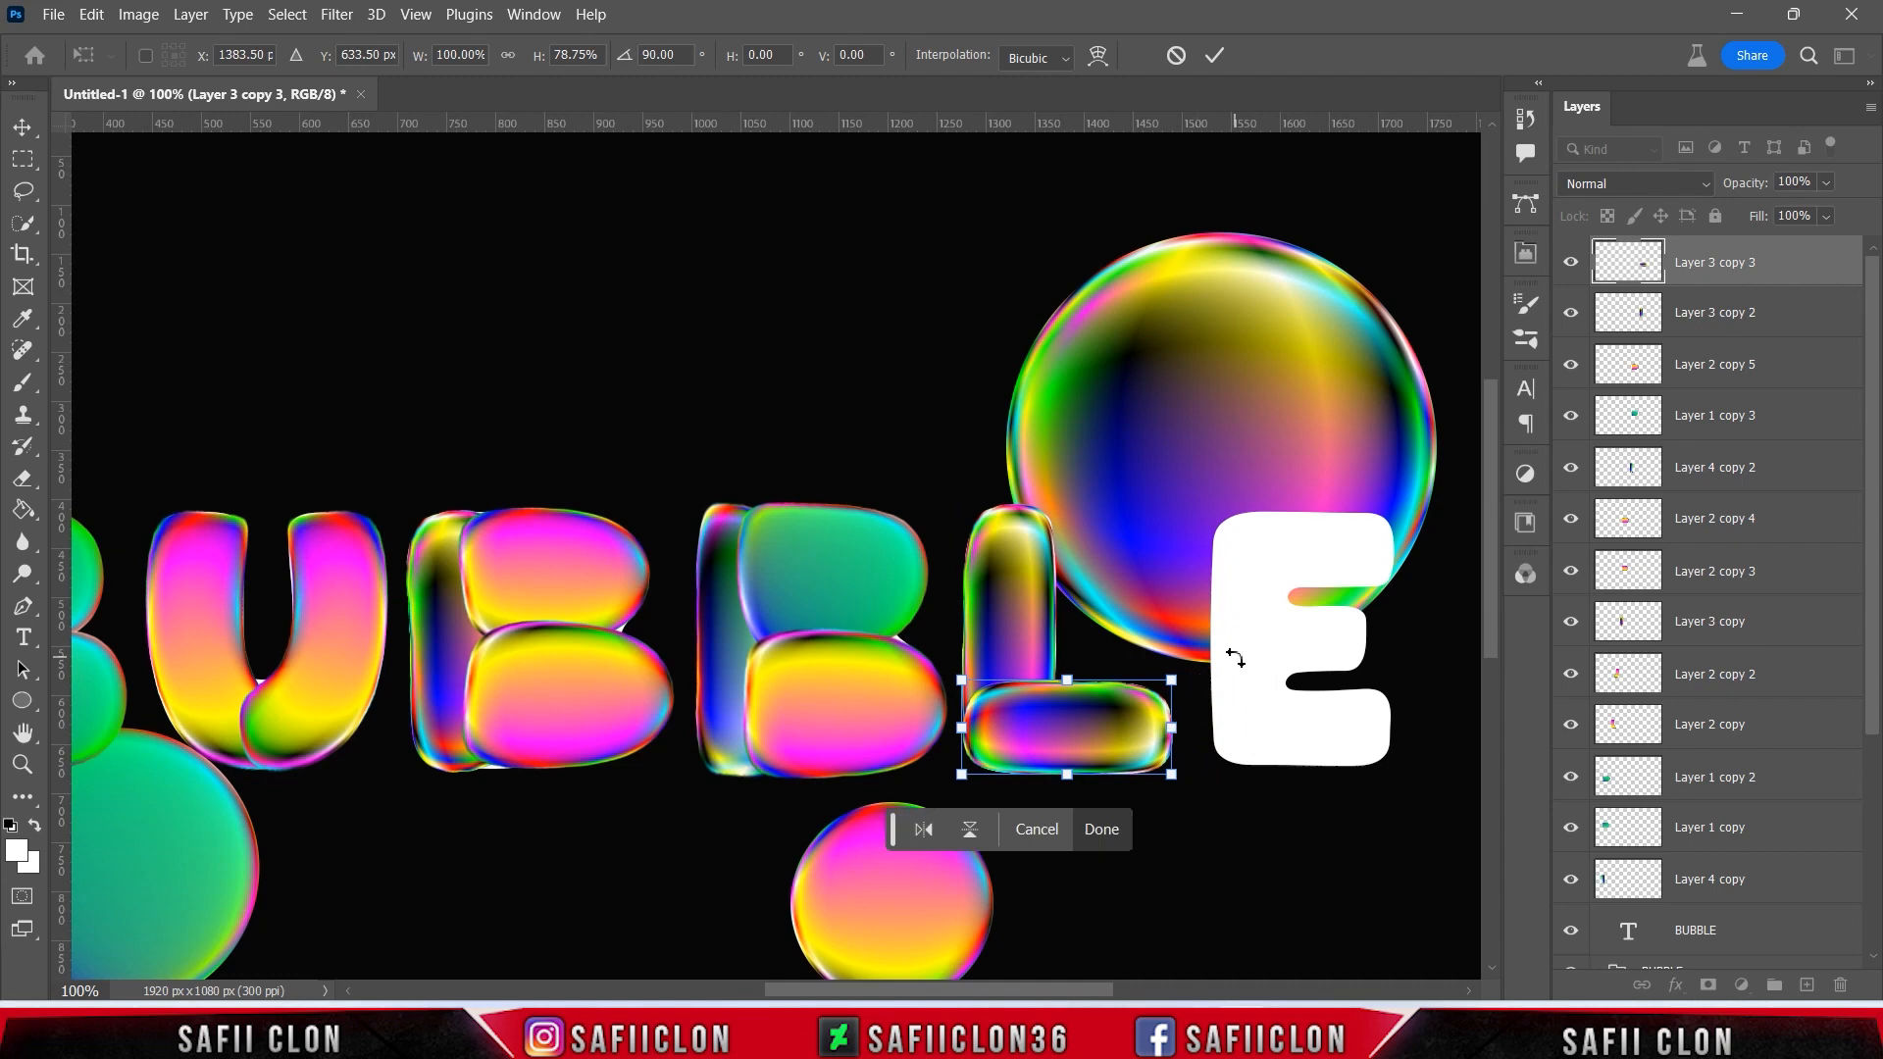
- Warp the L's foot piece by pulling its corners slightly outward and straightening its edges
left_click(1098, 55)
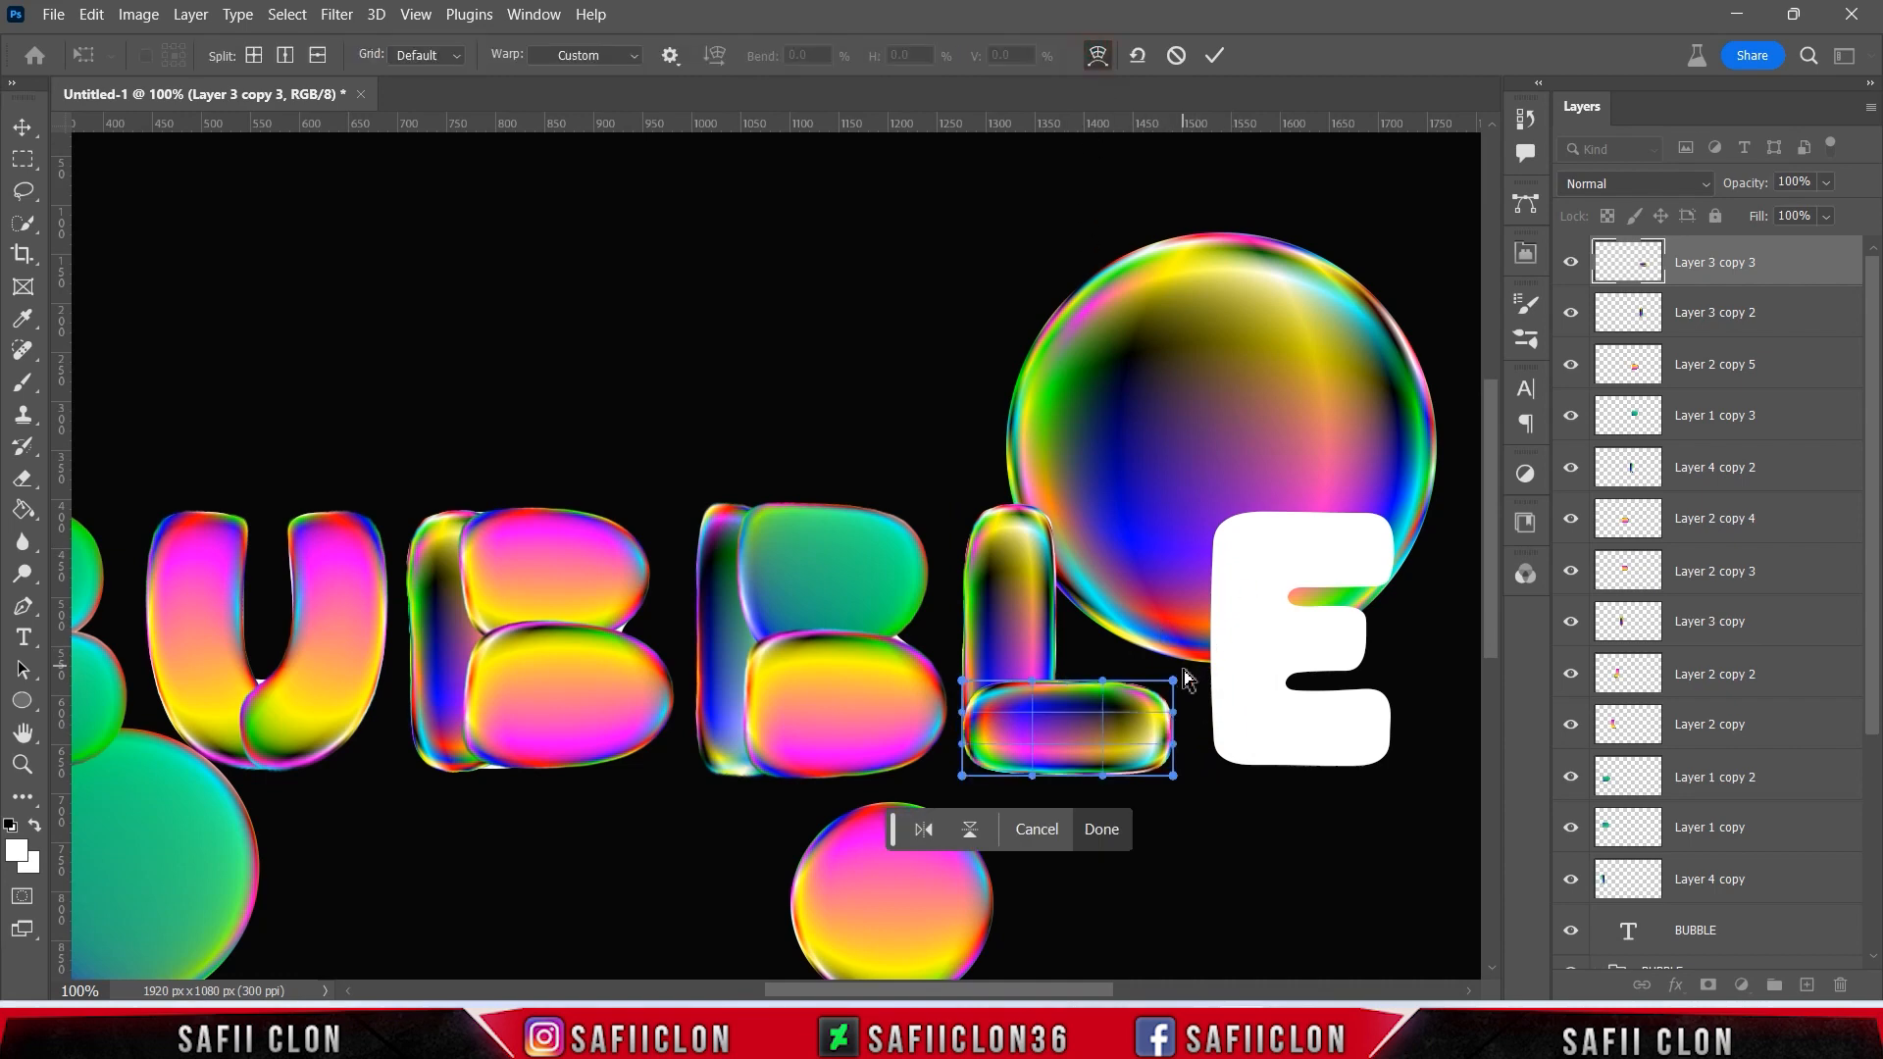
left_click_drag(1177, 684, 1185, 670)
left_click_drag(1174, 773, 1182, 788)
left_click_drag(962, 775, 953, 790)
left_click_drag(962, 680, 1100, 689)
left_click_drag(1031, 776, 1187, 728)
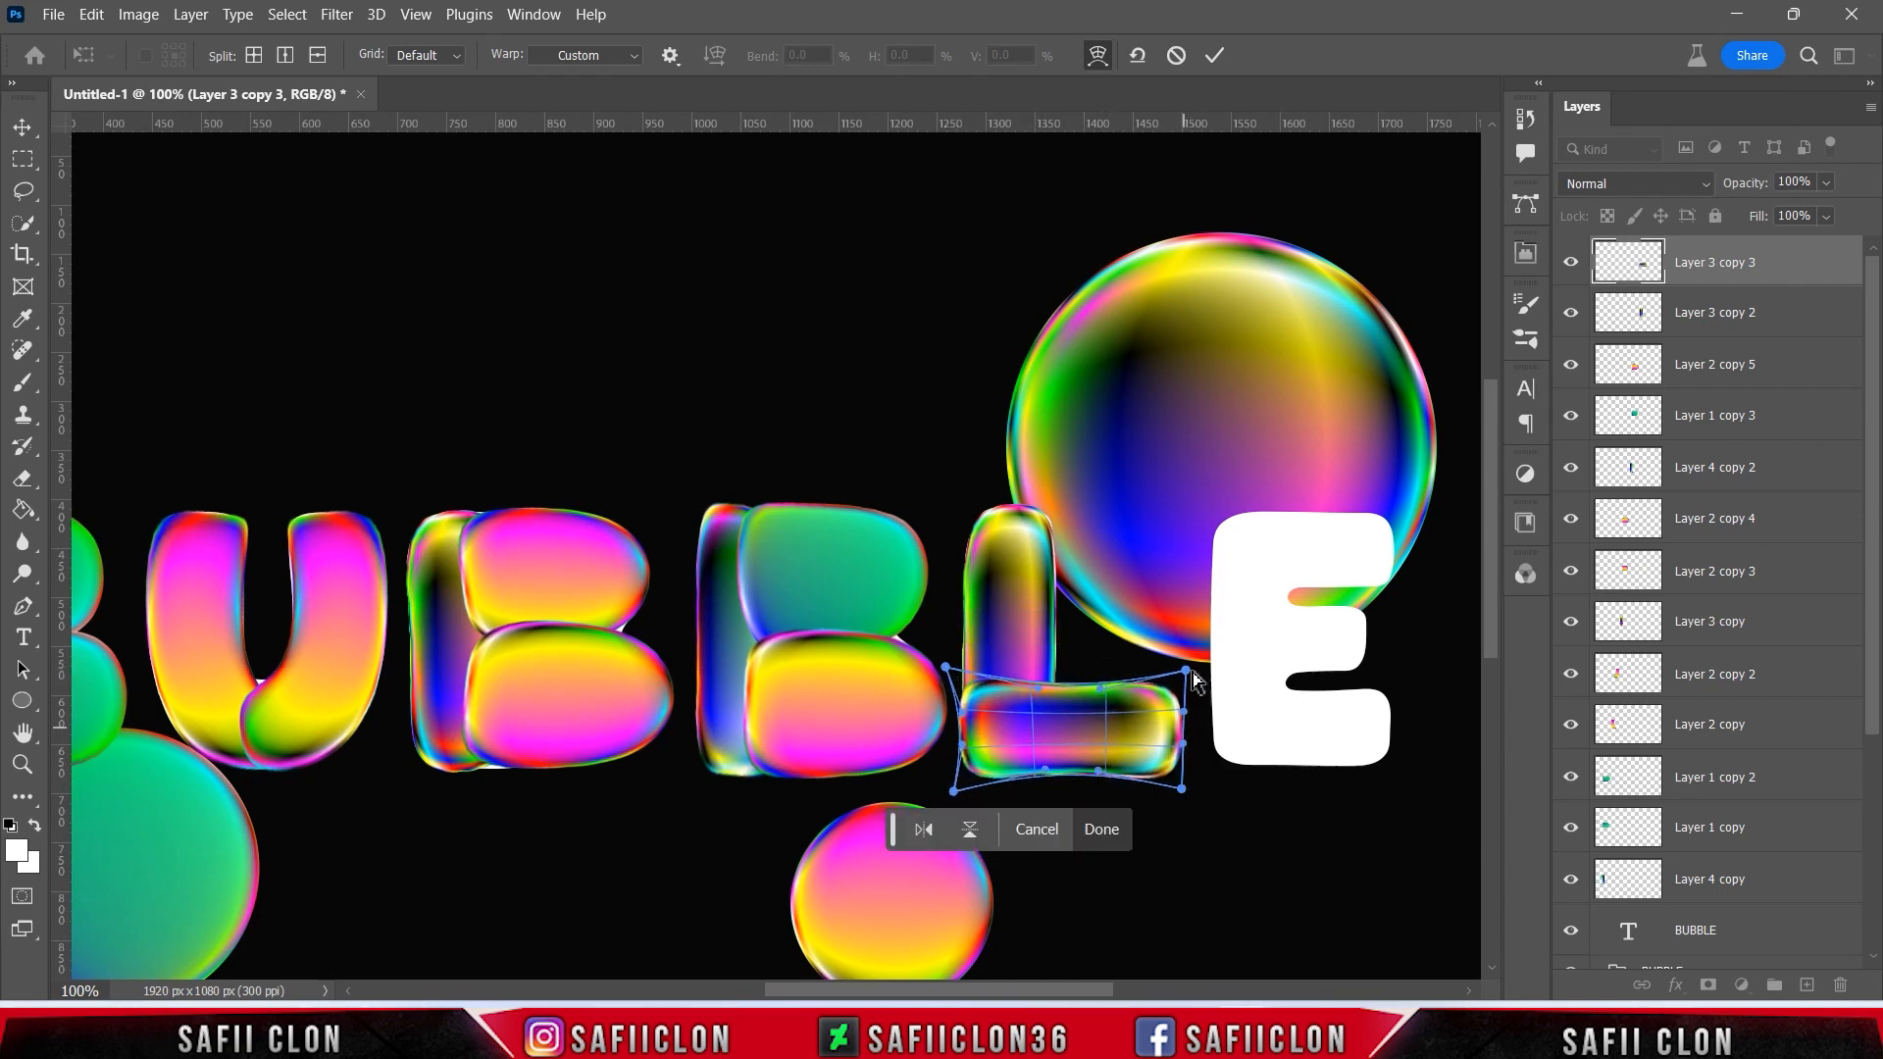
- Resize and nudge the L's foot piece so it lines up with the stem's base, and apply the transform
left_click(1097, 56)
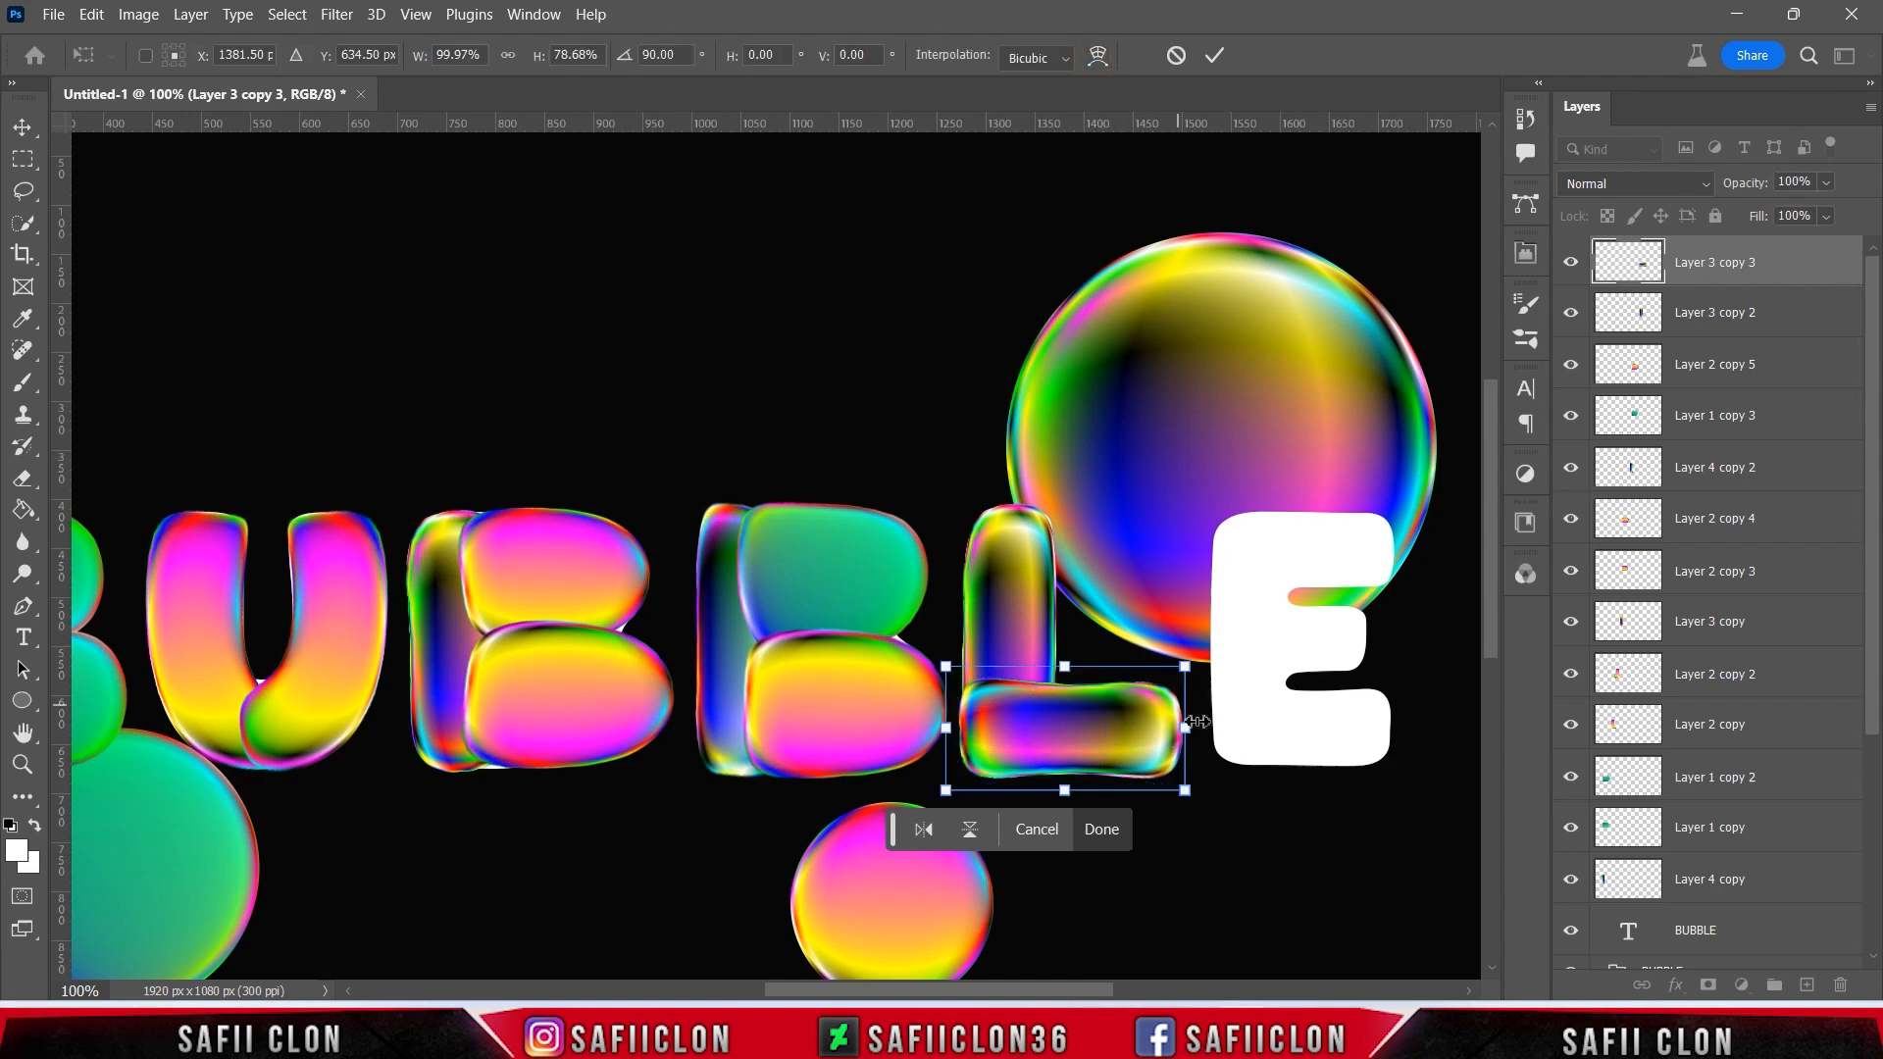
left_click_drag(946, 667, 962, 682)
left_click_drag(1103, 747, 1190, 724)
left_click_drag(1076, 777, 1077, 778)
key("Up")
key("Up")
key("Right")
left_click_drag(965, 725, 976, 726)
left_click_drag(1114, 779, 1114, 781)
left_click(1215, 57)
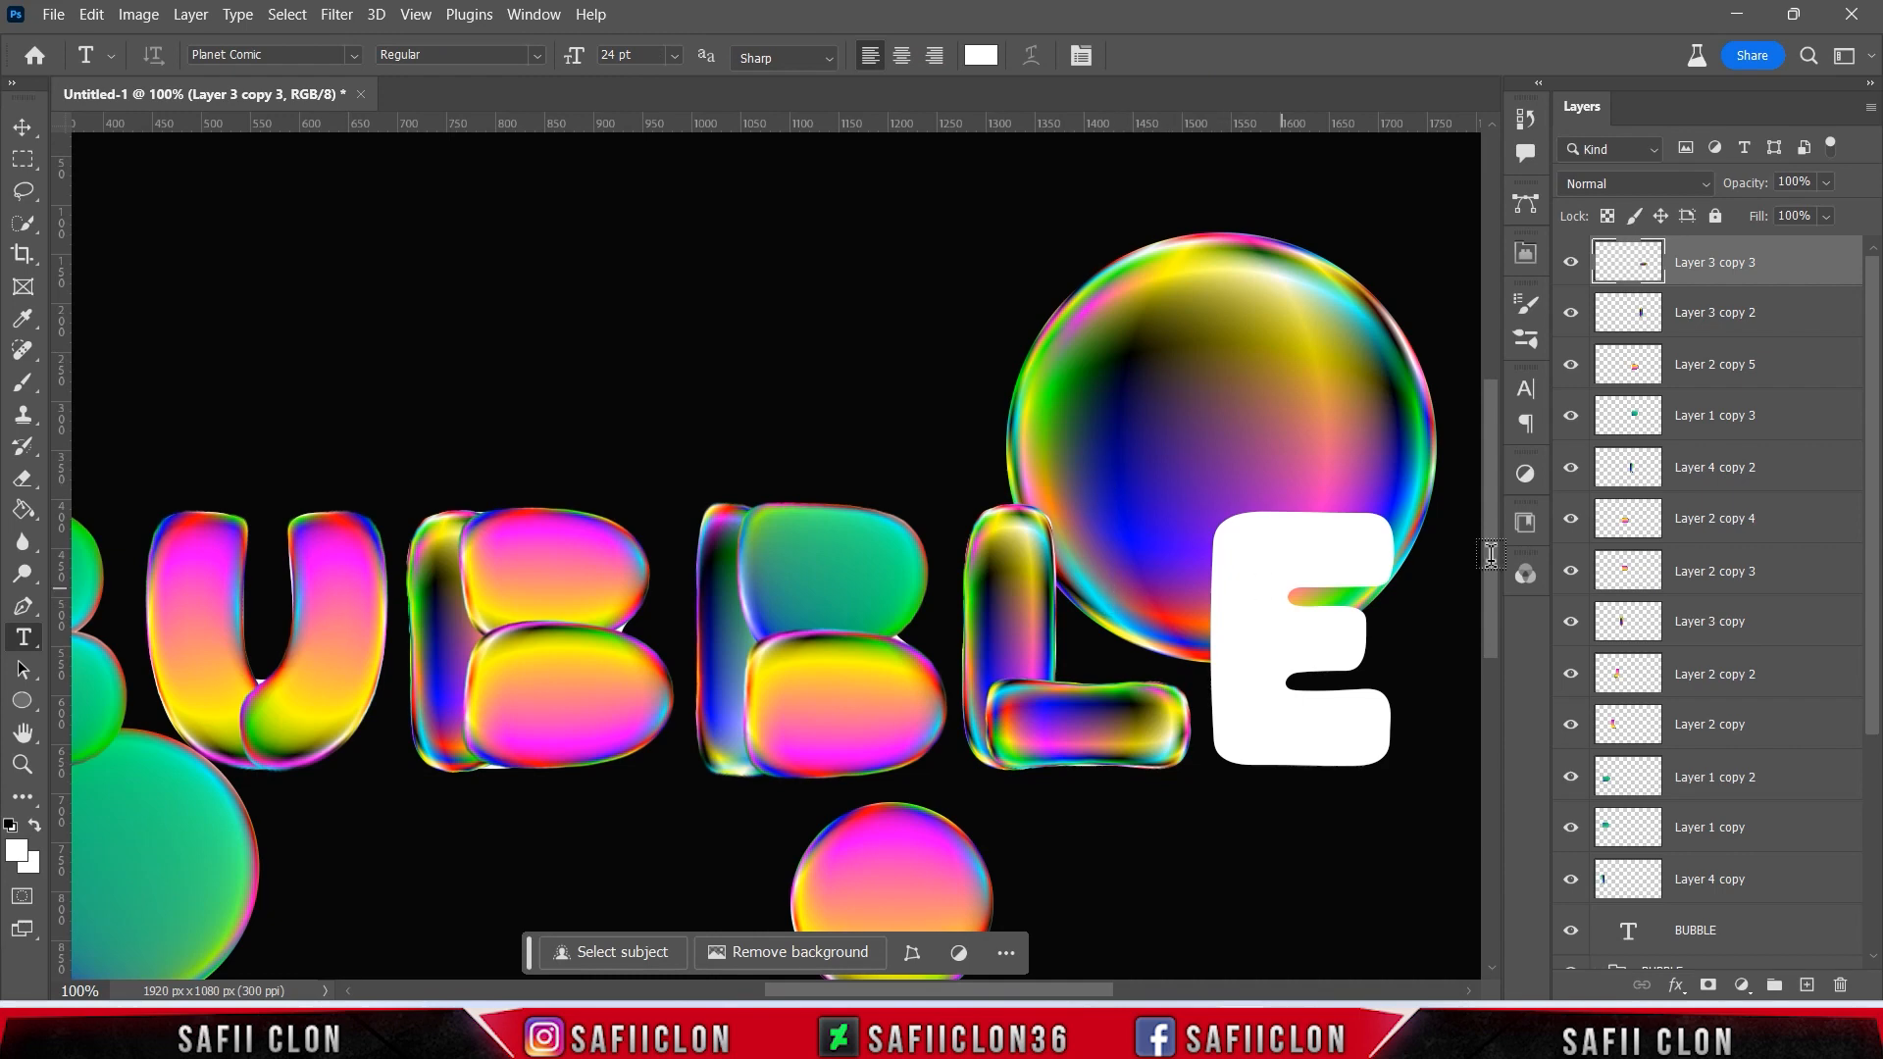
- Duplicate the green bubble on Layer 1 as Layer 1 copy 4 and move the duplicate to the top of the layer stack
scroll(1875, 451, "down", 5)
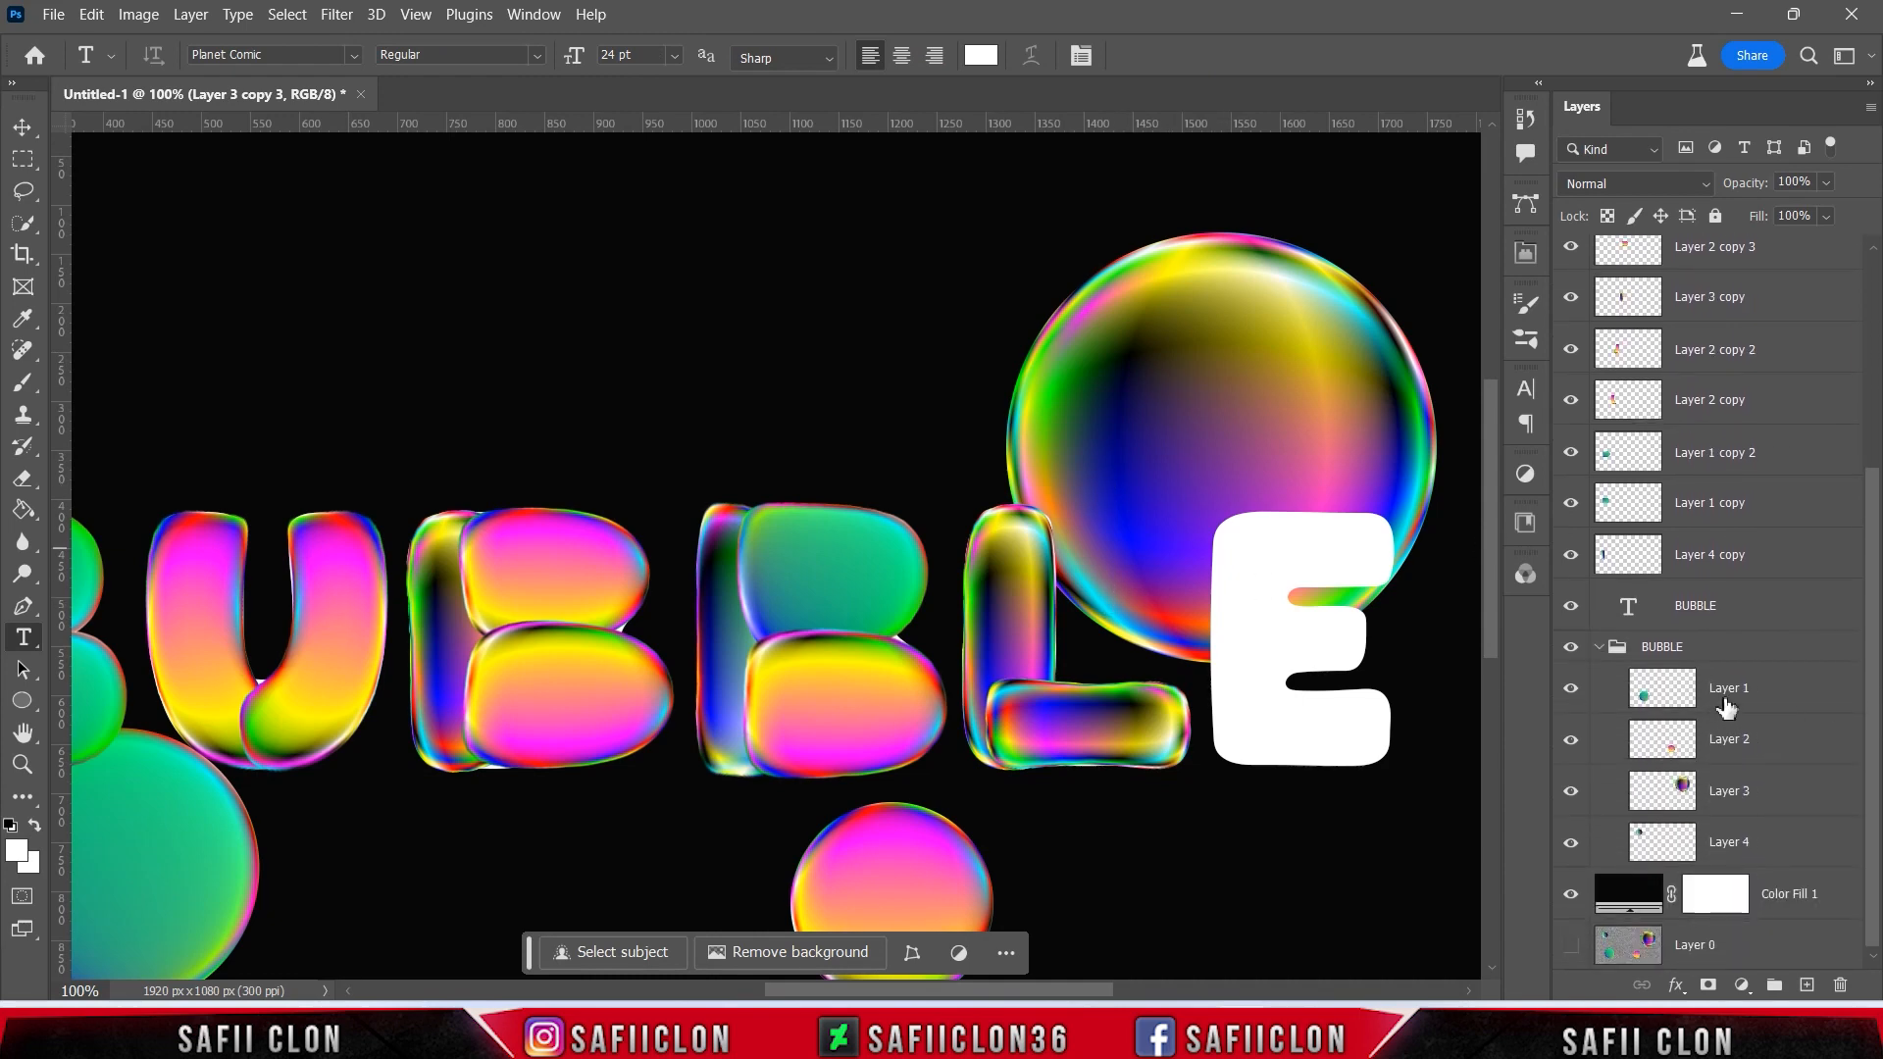
left_click(1728, 706)
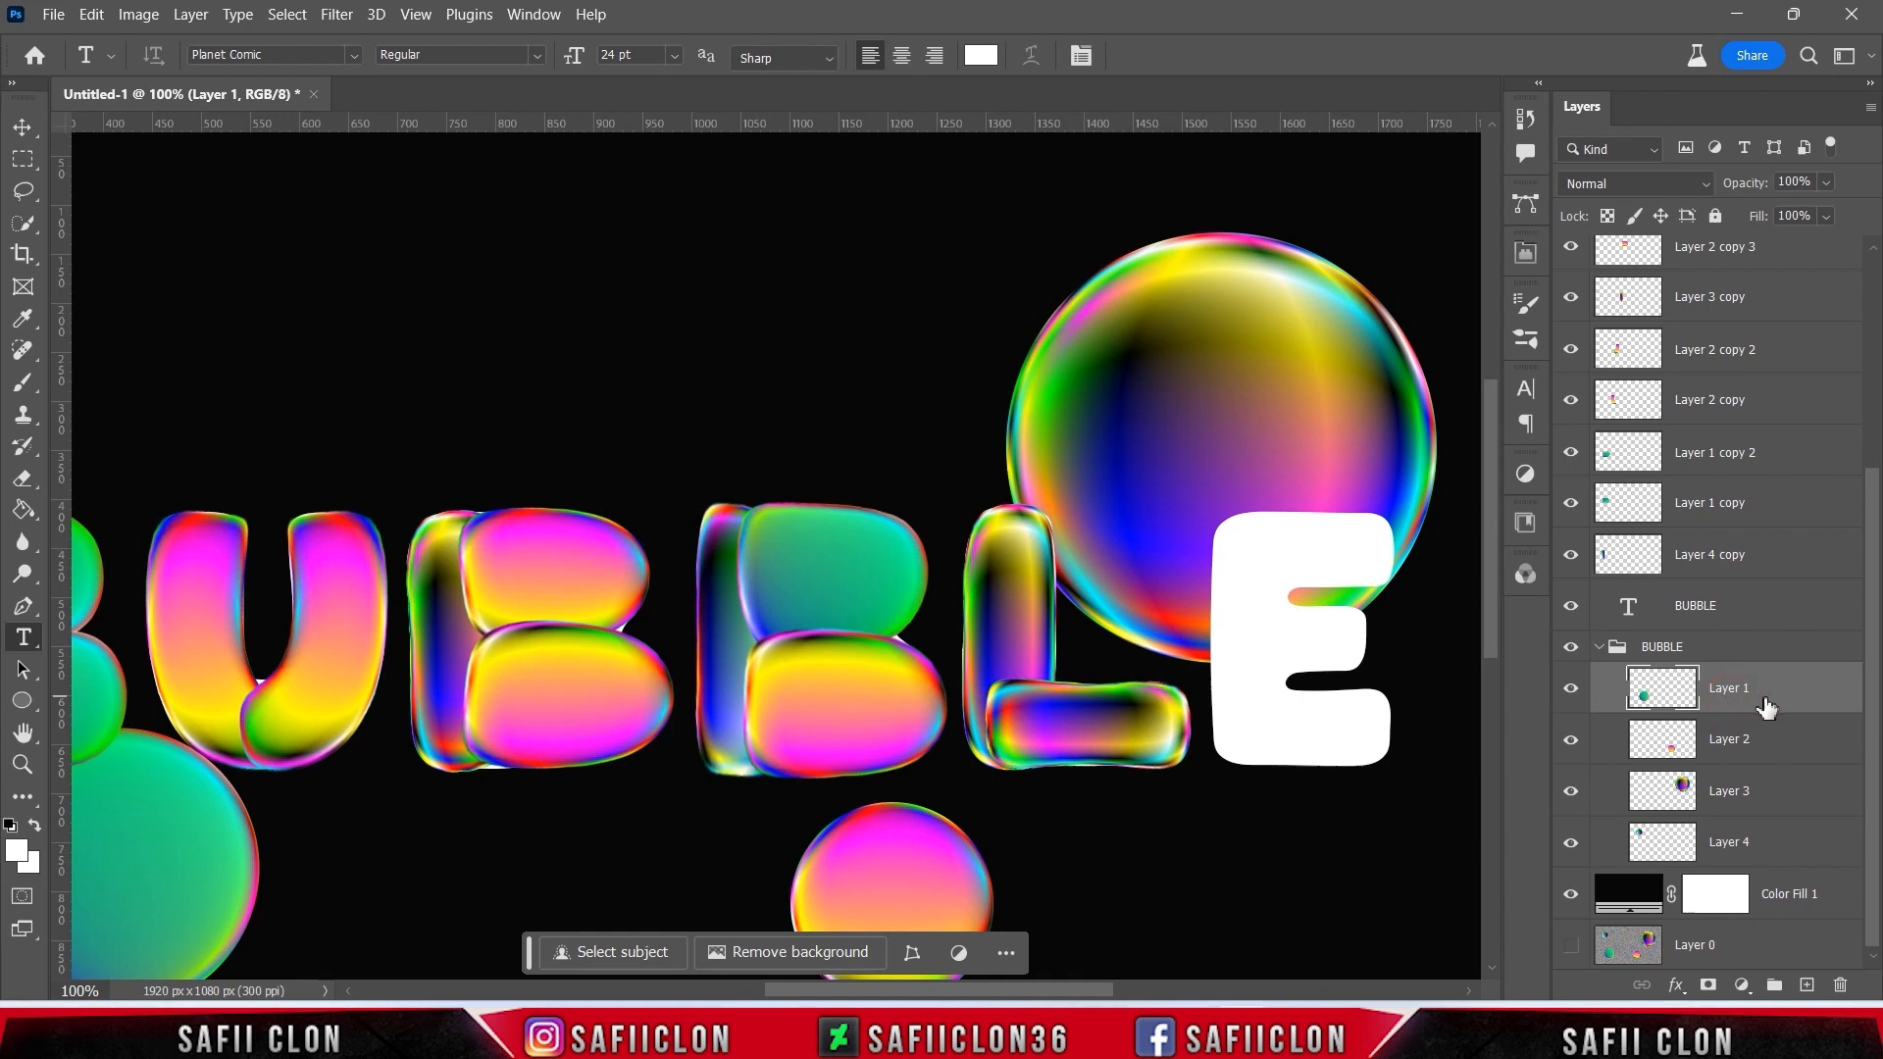
right_click(1766, 706)
left_click(1608, 131)
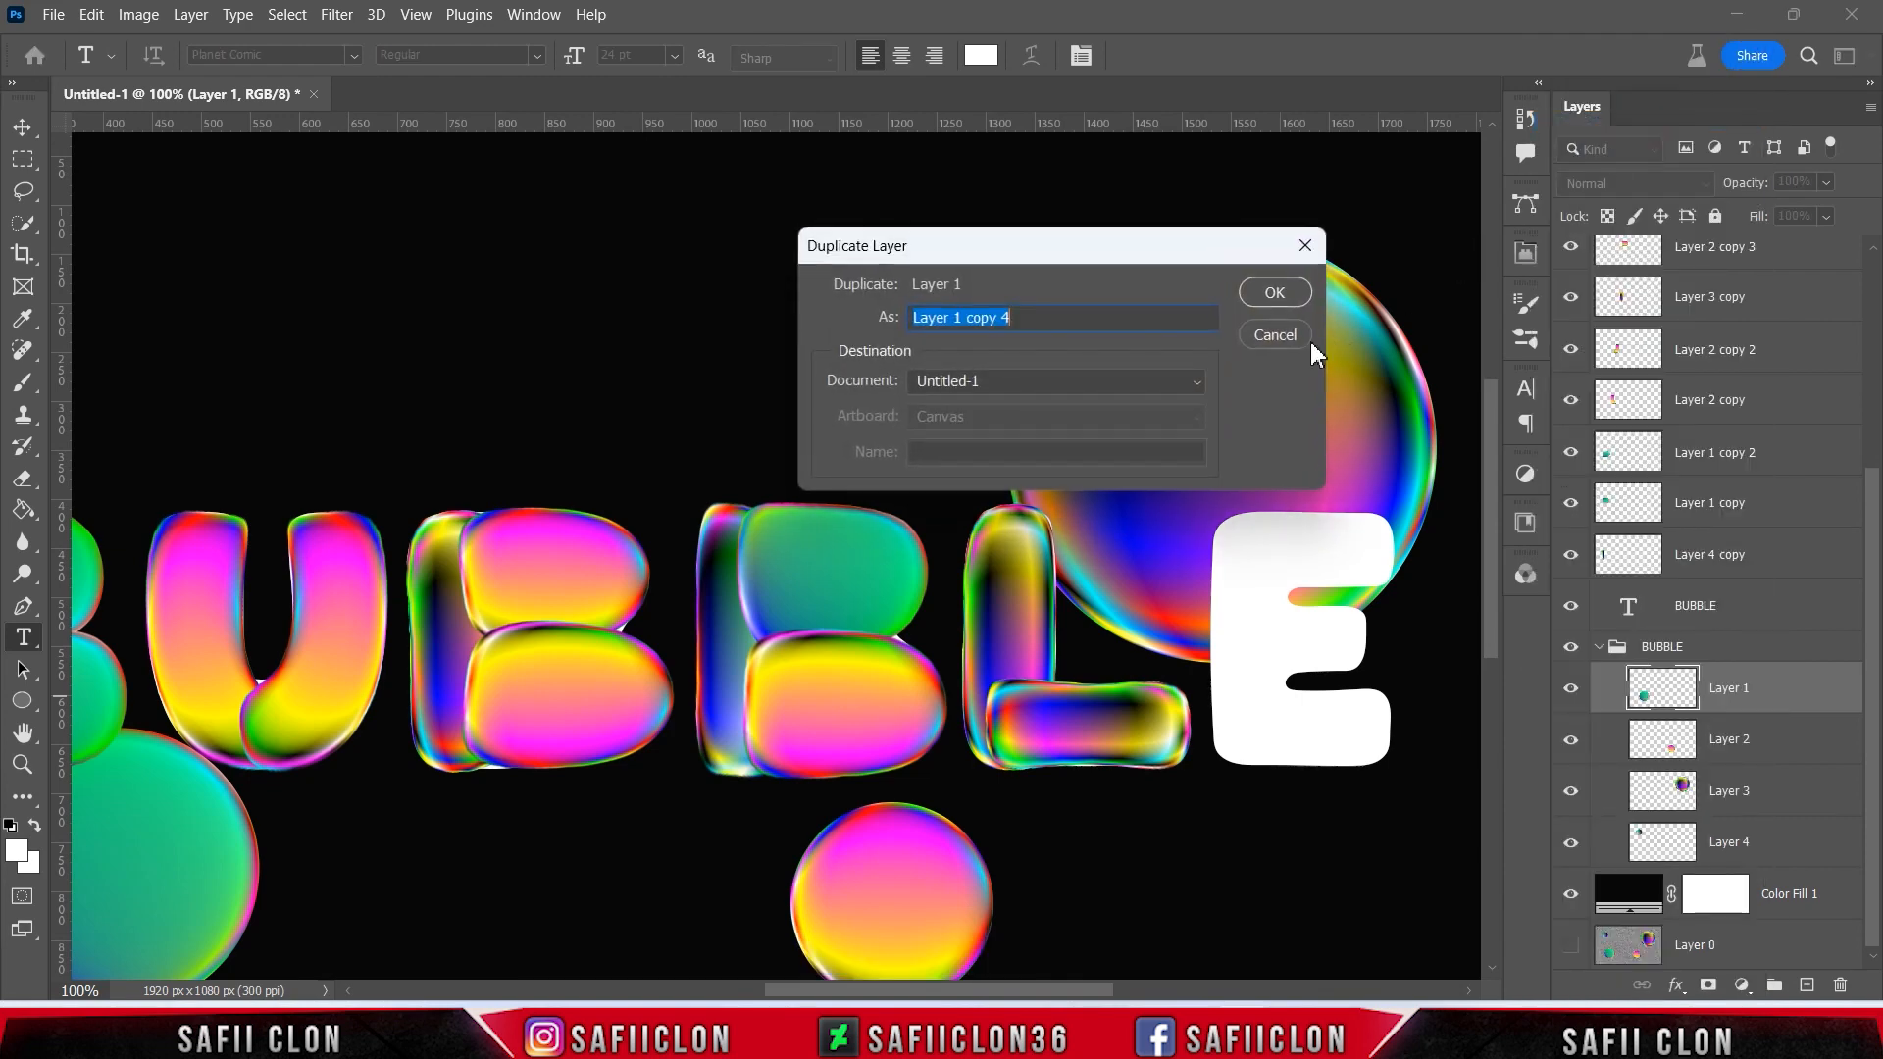
left_click(1274, 293)
left_click_drag(1762, 688, 1729, 250)
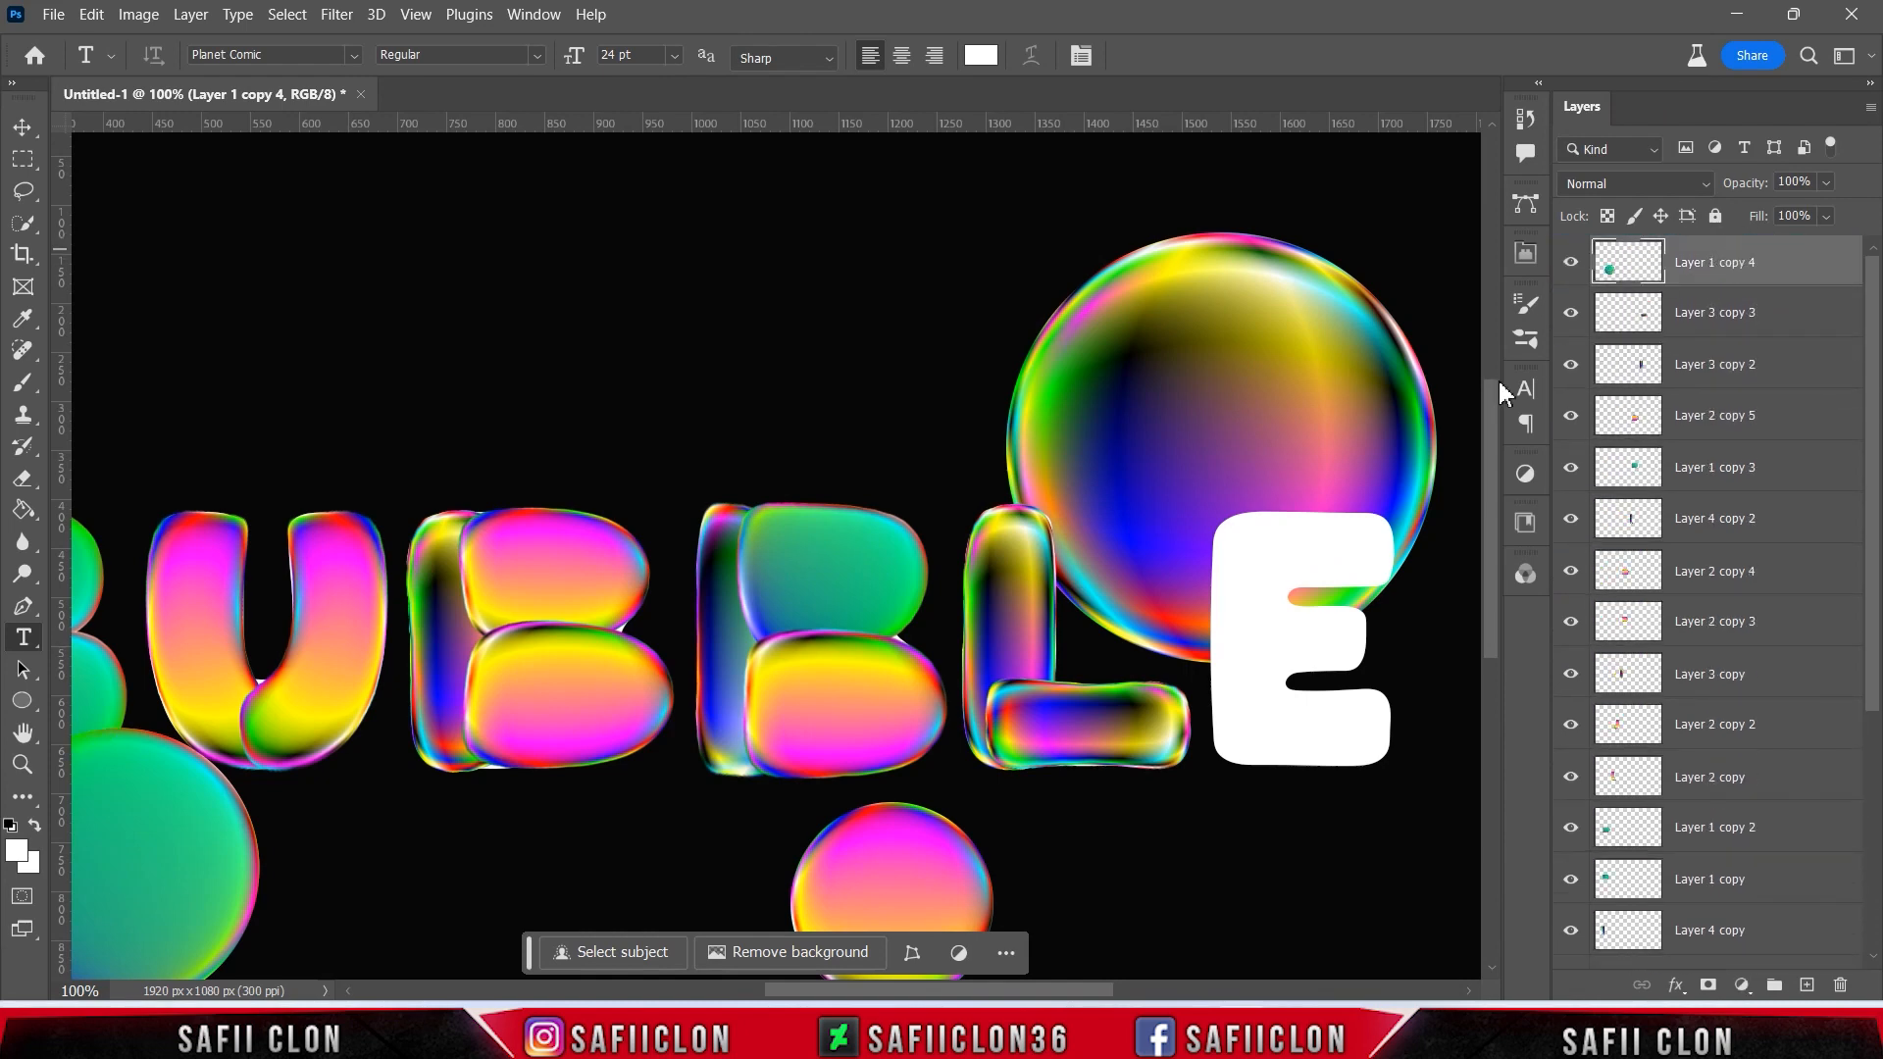
- Move the green bubble copy across the canvas onto the letter E
left_click_drag(1097, 989, 967, 968)
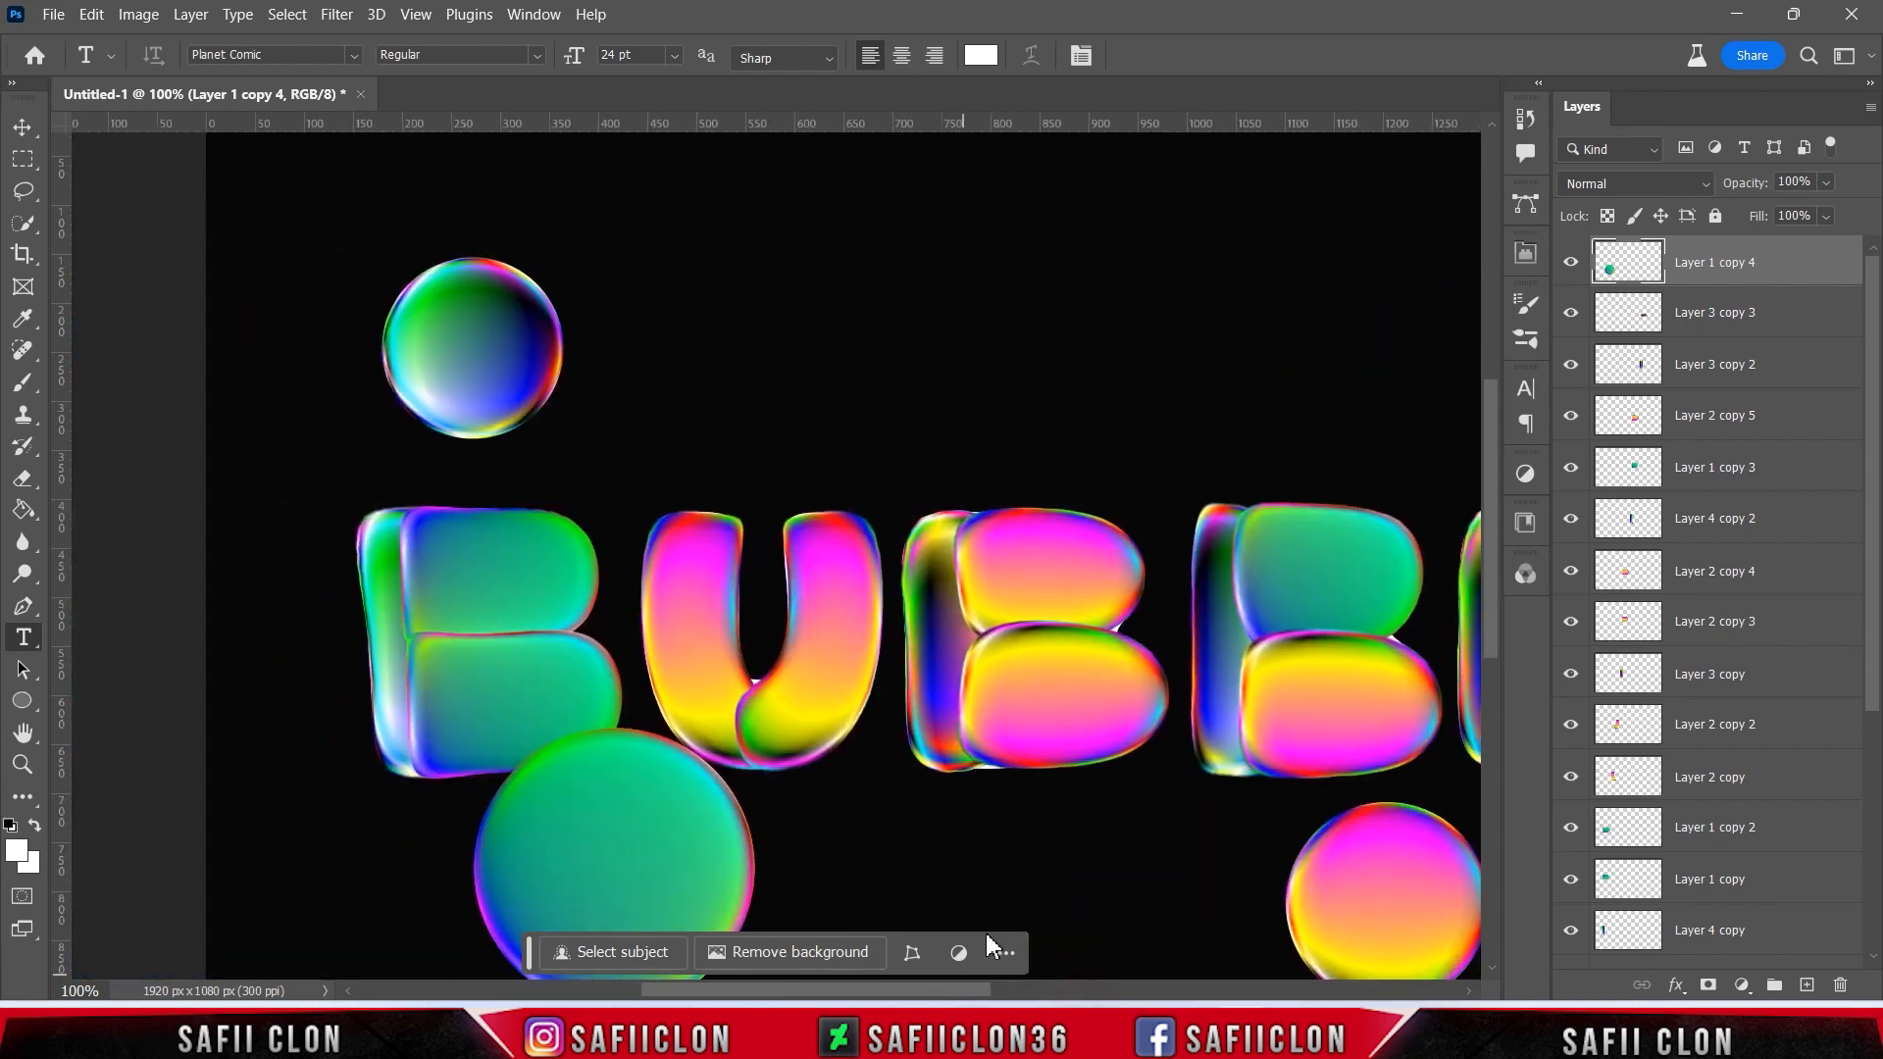
key("ctrl+t")
left_click_drag(629, 868, 1324, 582)
scroll(667, 642, "right", 10)
left_click_drag(666, 642, 1154, 697)
- Warp the green bubble copy over the E by pulling all four corners far outward to square off its shape
left_click(1097, 55)
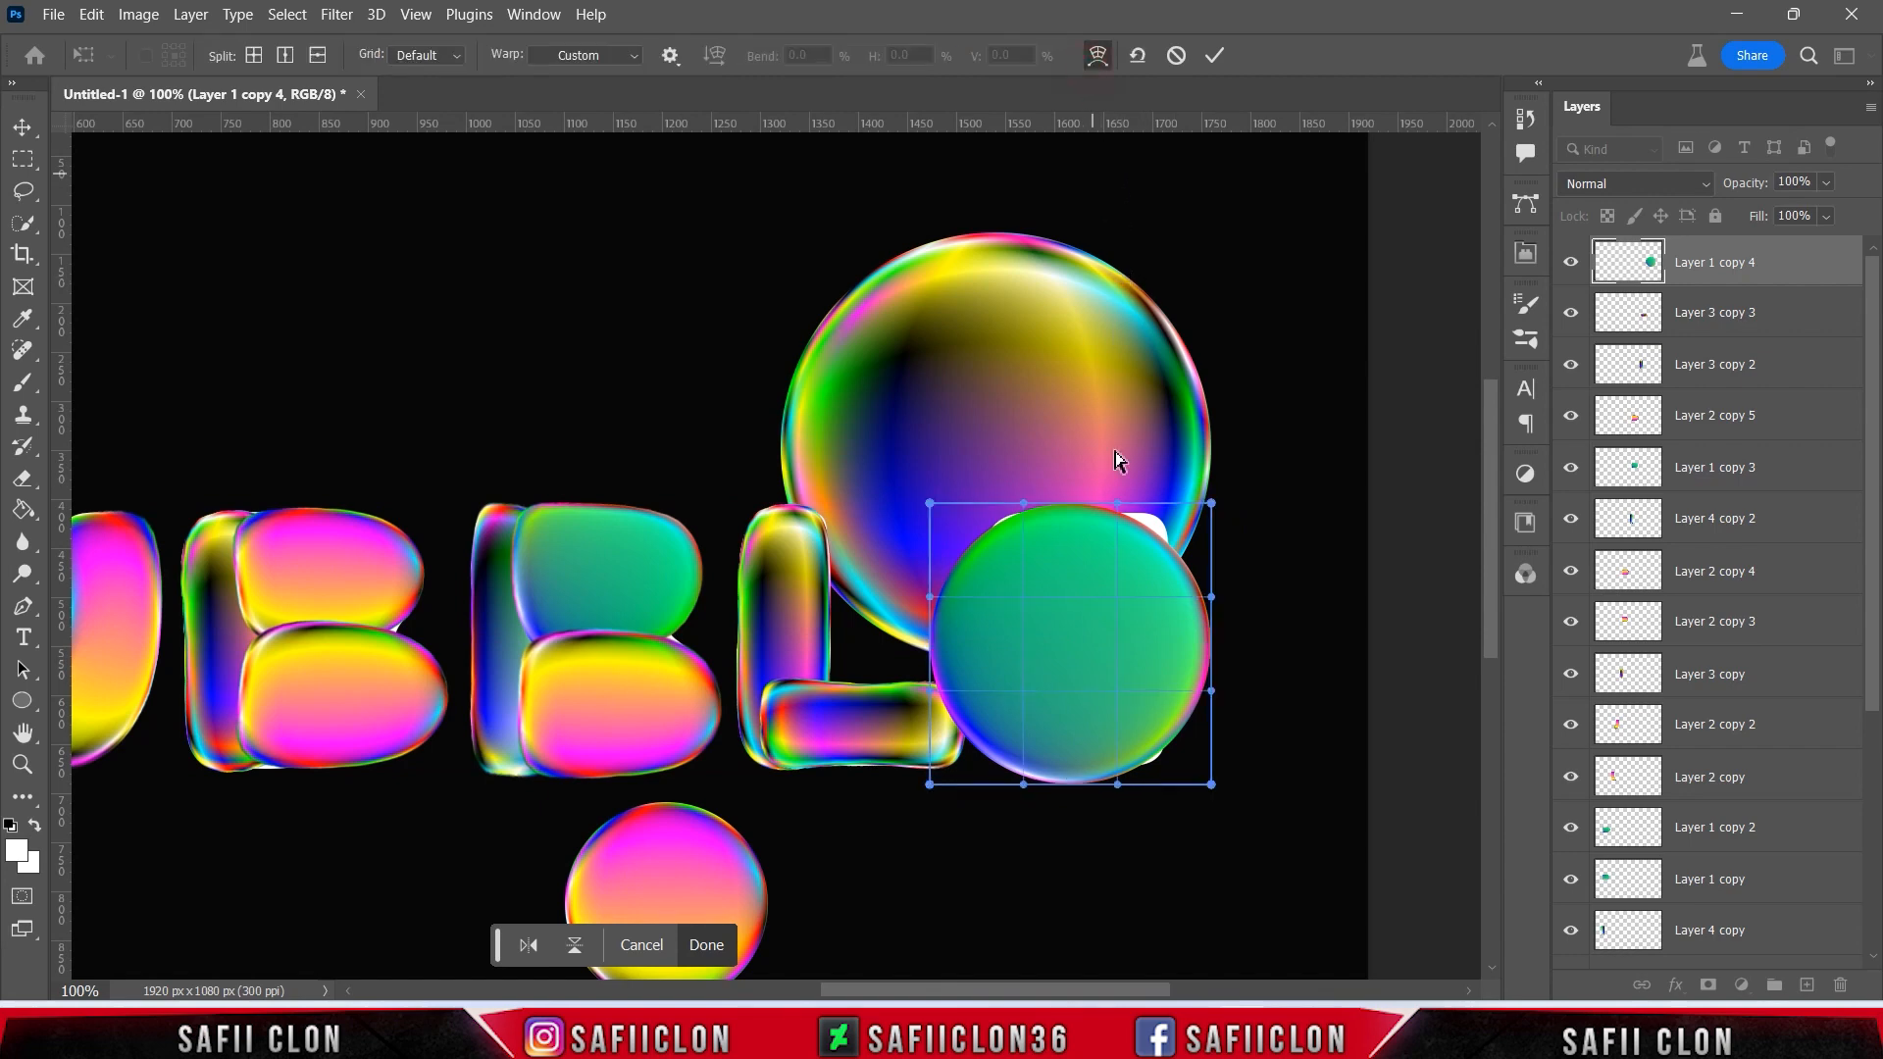
left_click_drag(930, 784, 1009, 844)
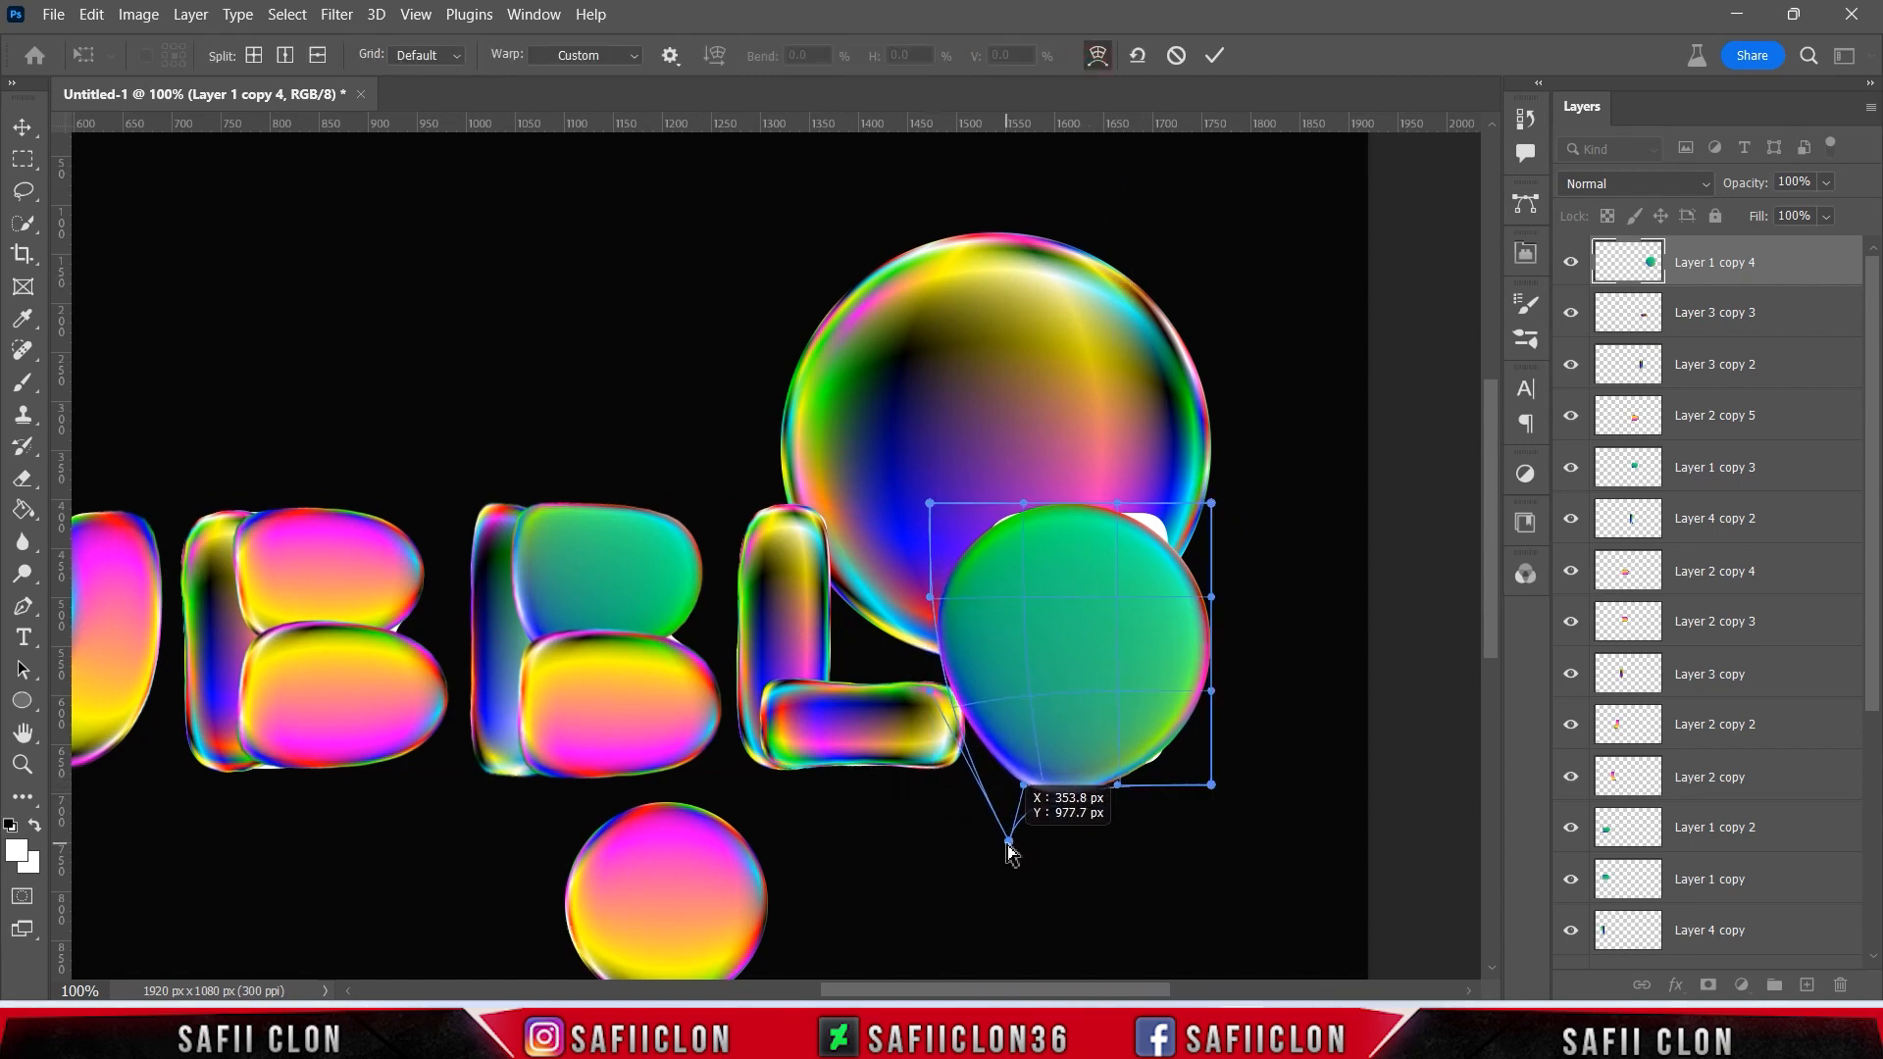
left_click_drag(929, 503, 867, 468)
left_click_drag(1211, 503, 1303, 468)
left_click_drag(1009, 844, 872, 867)
left_click_drag(1212, 785, 1302, 927)
left_click_drag(872, 867, 859, 963)
left_click_drag(867, 468, 791, 417)
left_click_drag(1303, 469, 1375, 393)
- Adjust the green piece's upper and lower edges, extend its lower corner, and pull both sides inward to form a tall rounded rectangle
left_click_drag(1114, 480, 1113, 457)
mouse_move(1077, 848)
left_mouse_down()
mouse_move(1079, 890)
mouse_move(1079, 849)
left_mouse_up()
left_click_drag(1302, 927, 1346, 955)
left_click_drag(904, 654, 935, 658)
left_click_drag(1243, 636, 1208, 637)
left_click_drag(931, 647, 948, 649)
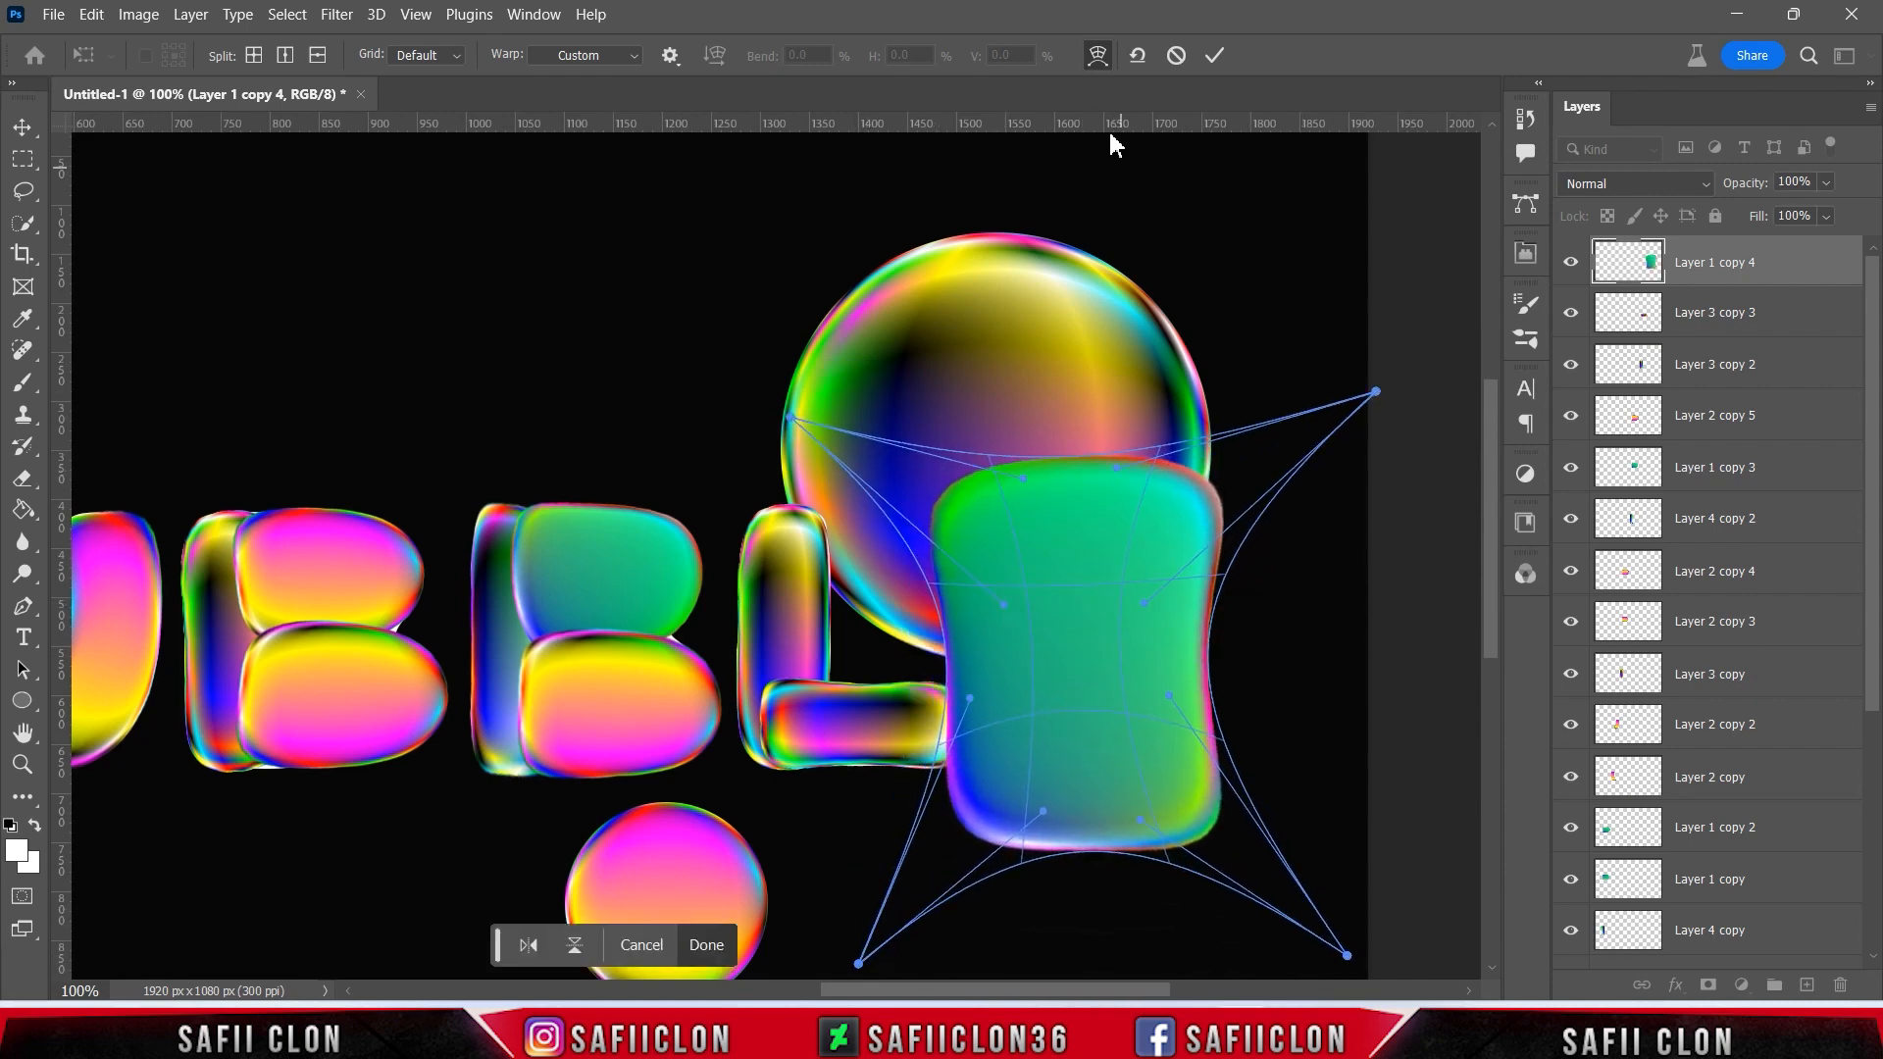
- Scale the green piece to about 29% width and 66% height and position it over the E's vertical stem
left_click(1097, 54)
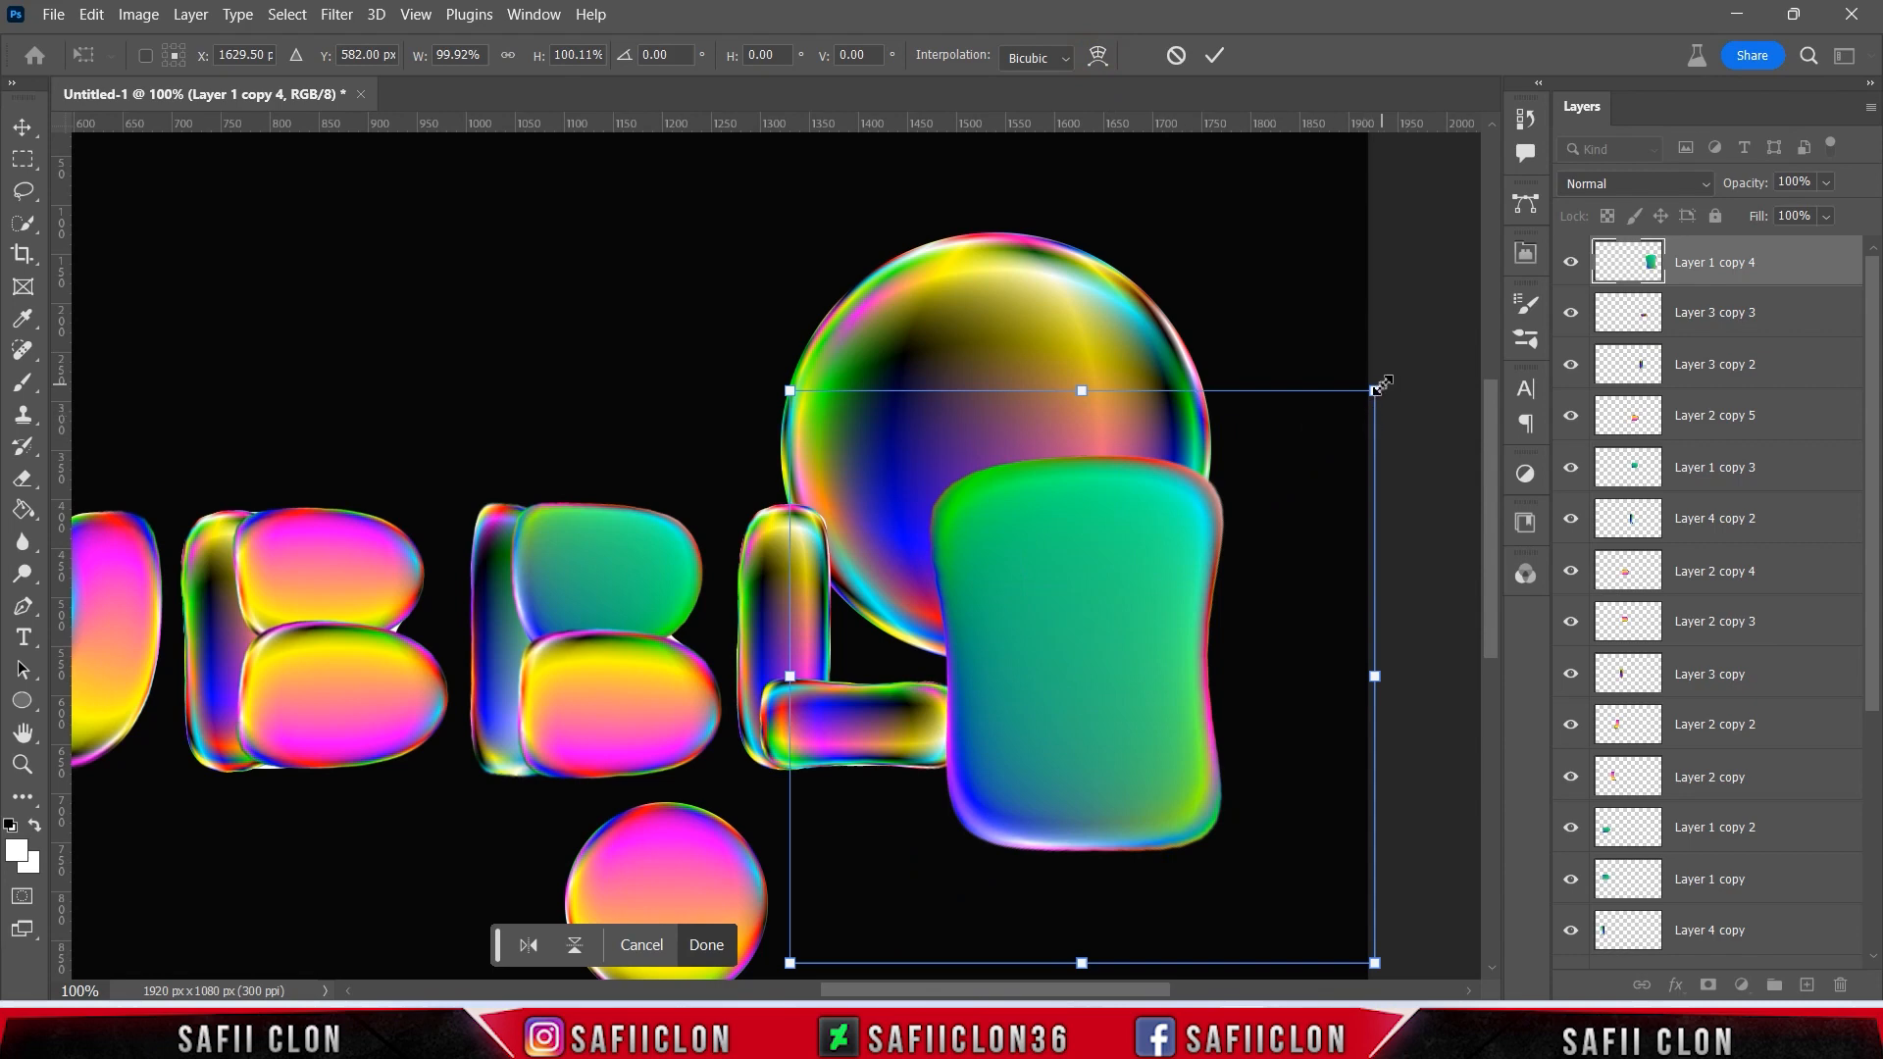
left_click_drag(1378, 386, 1177, 527)
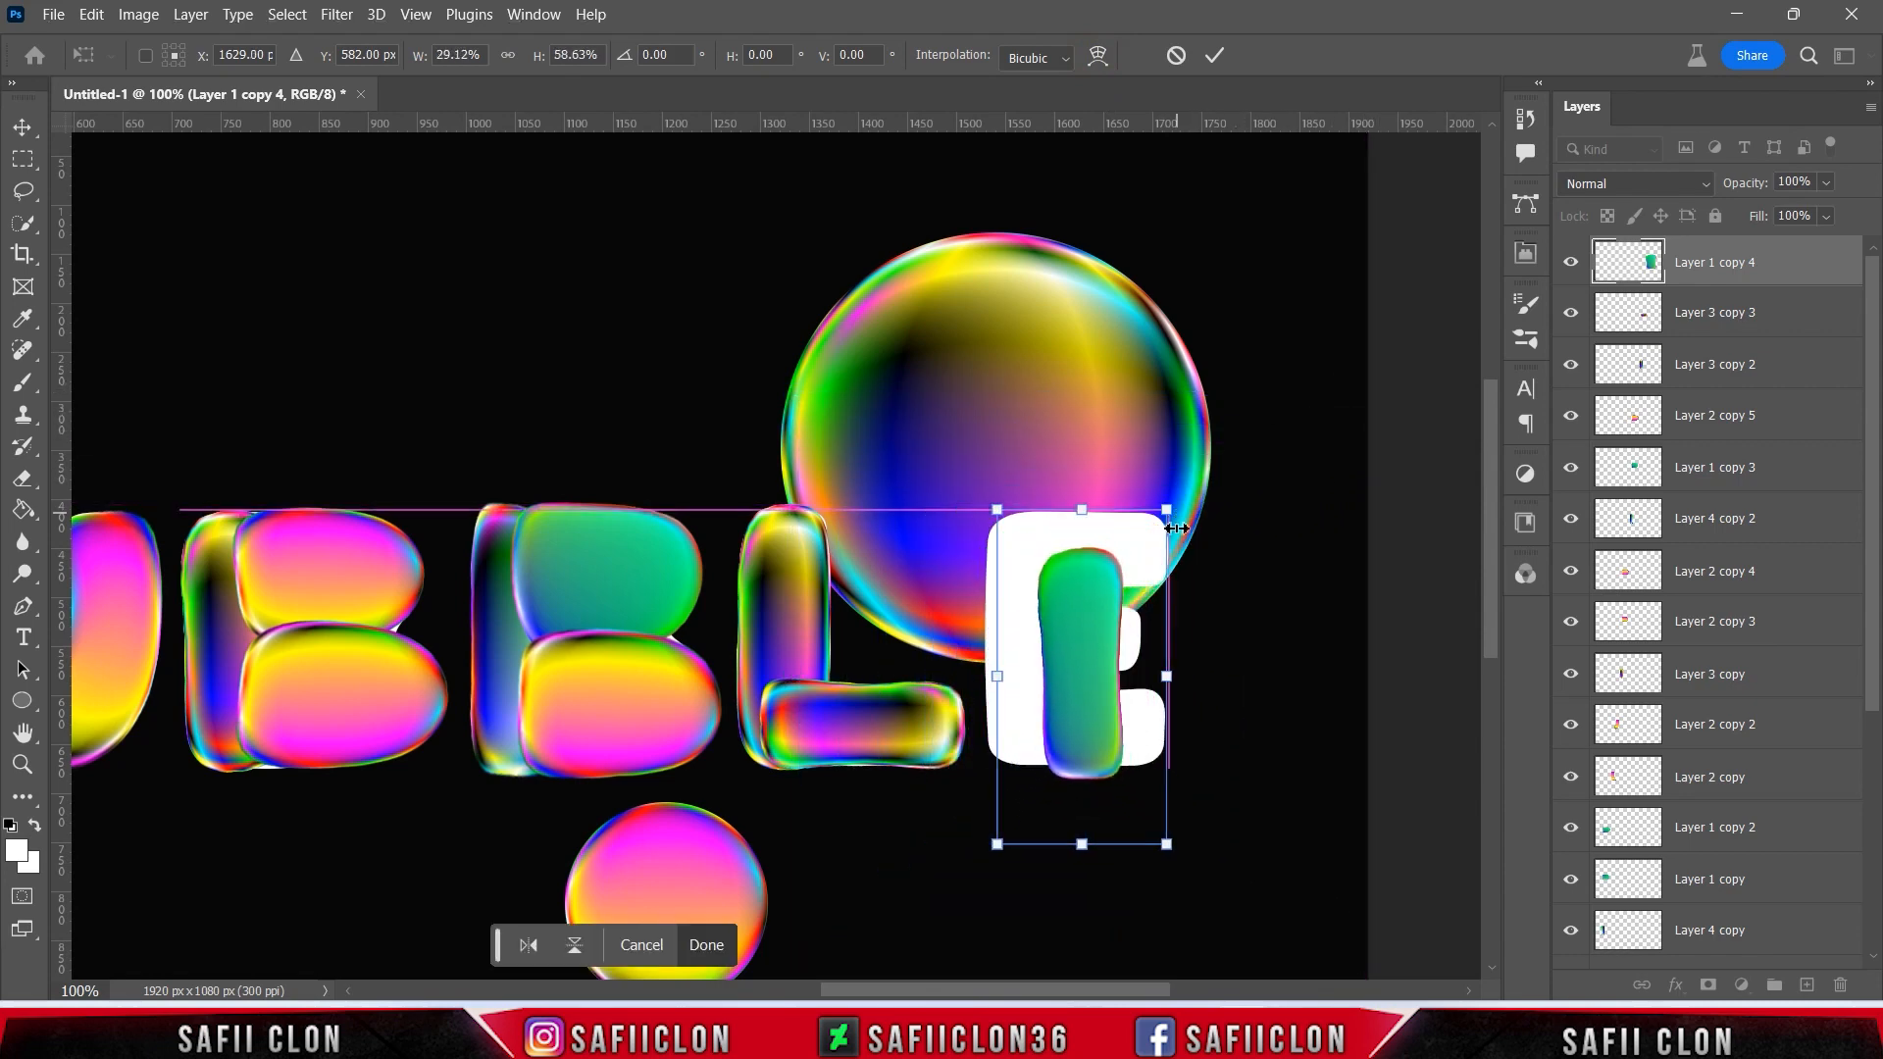
left_click_drag(1089, 637, 1017, 615)
left_click_drag(1010, 484, 1010, 470)
left_click_drag(1017, 827, 1017, 852)
left_click_drag(1026, 619, 1110, 652)
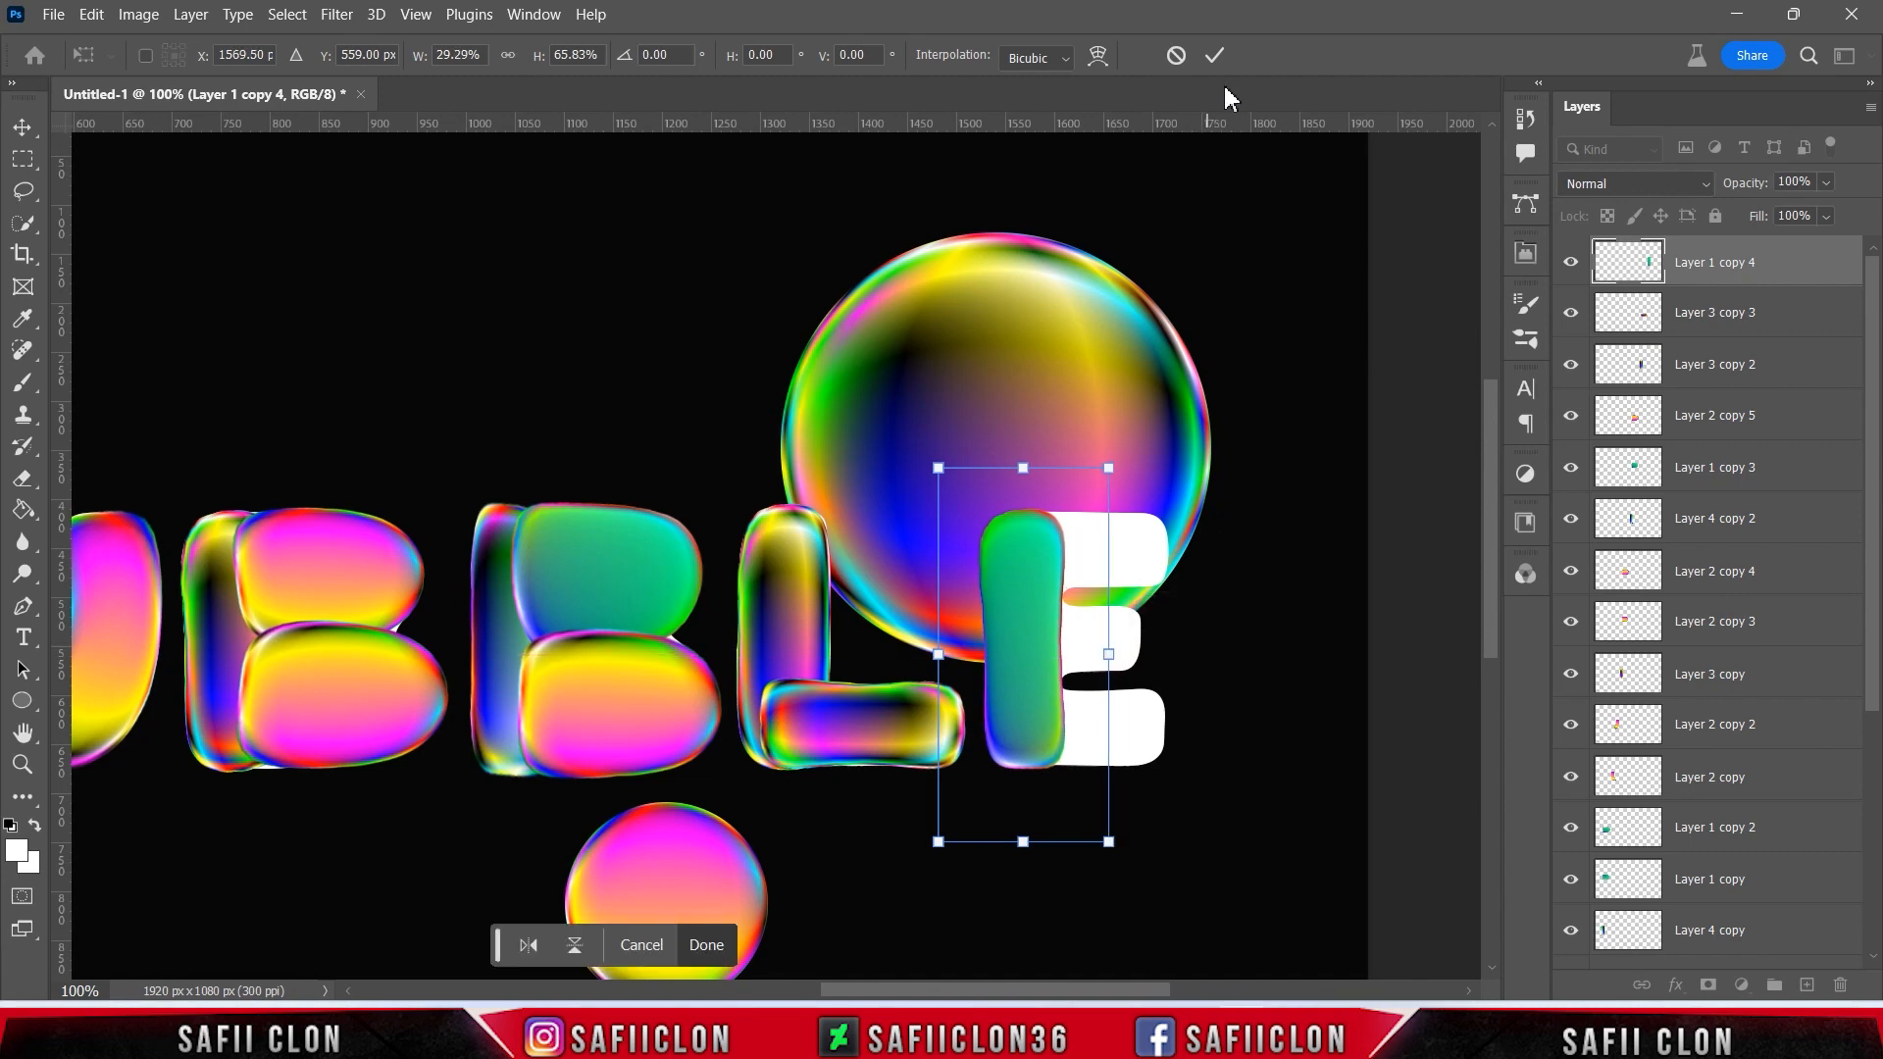
left_click(1216, 56)
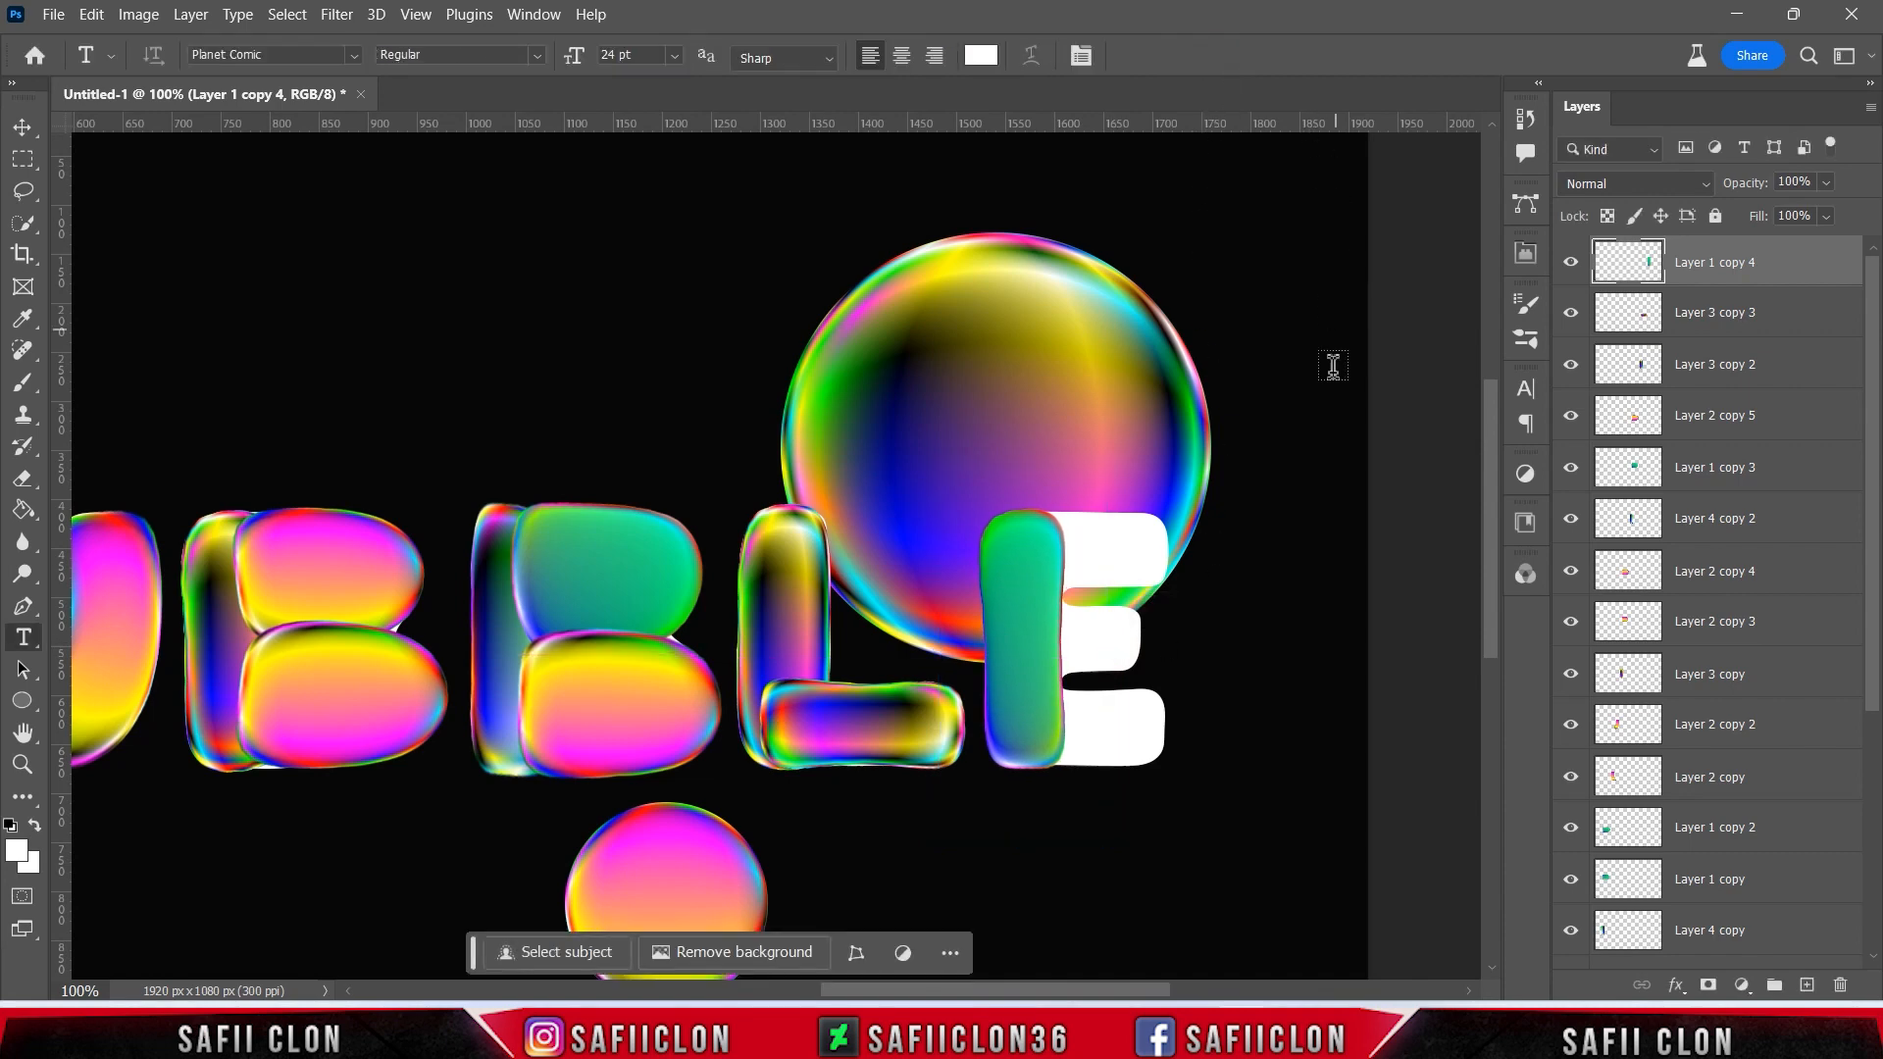
- Duplicate the third letter's stem layer, Layer 3 copy, as Layer 3 copy 4 and move the duplicate to the top of the layer stack
left_click(1579, 528)
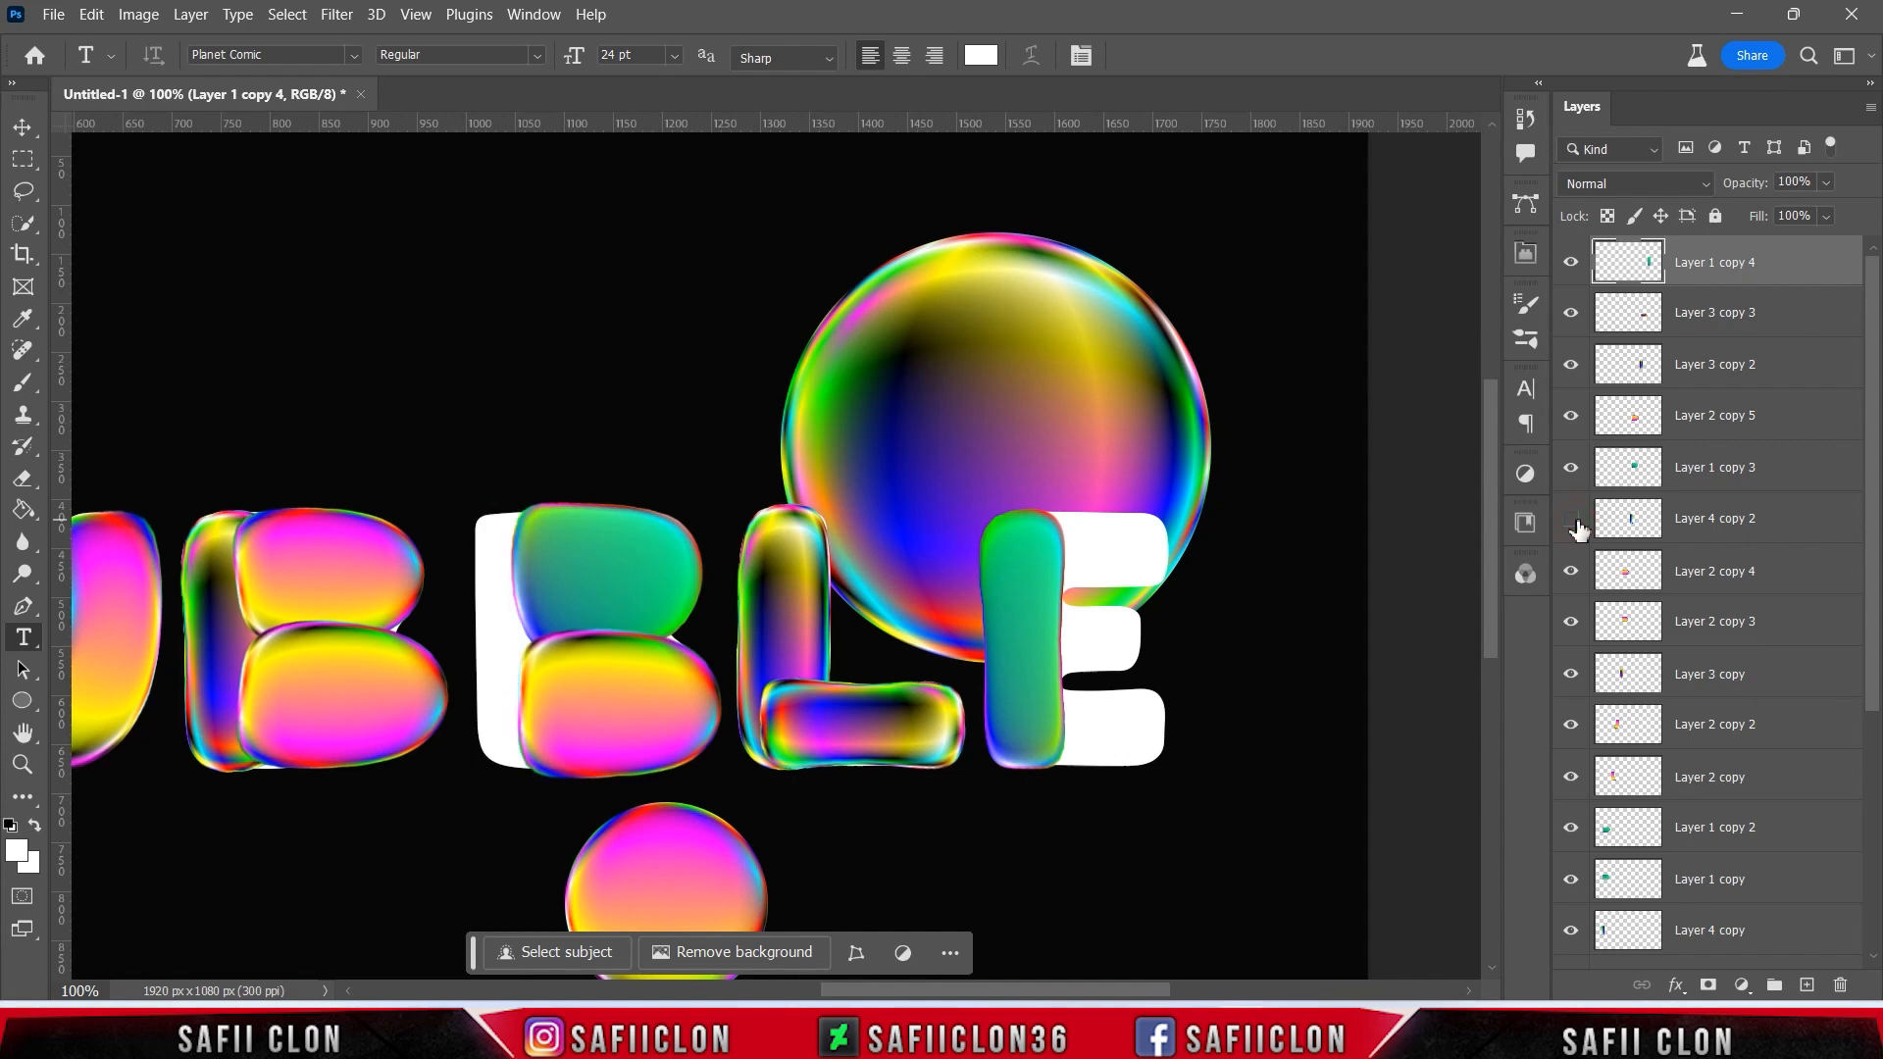
left_click(1579, 527)
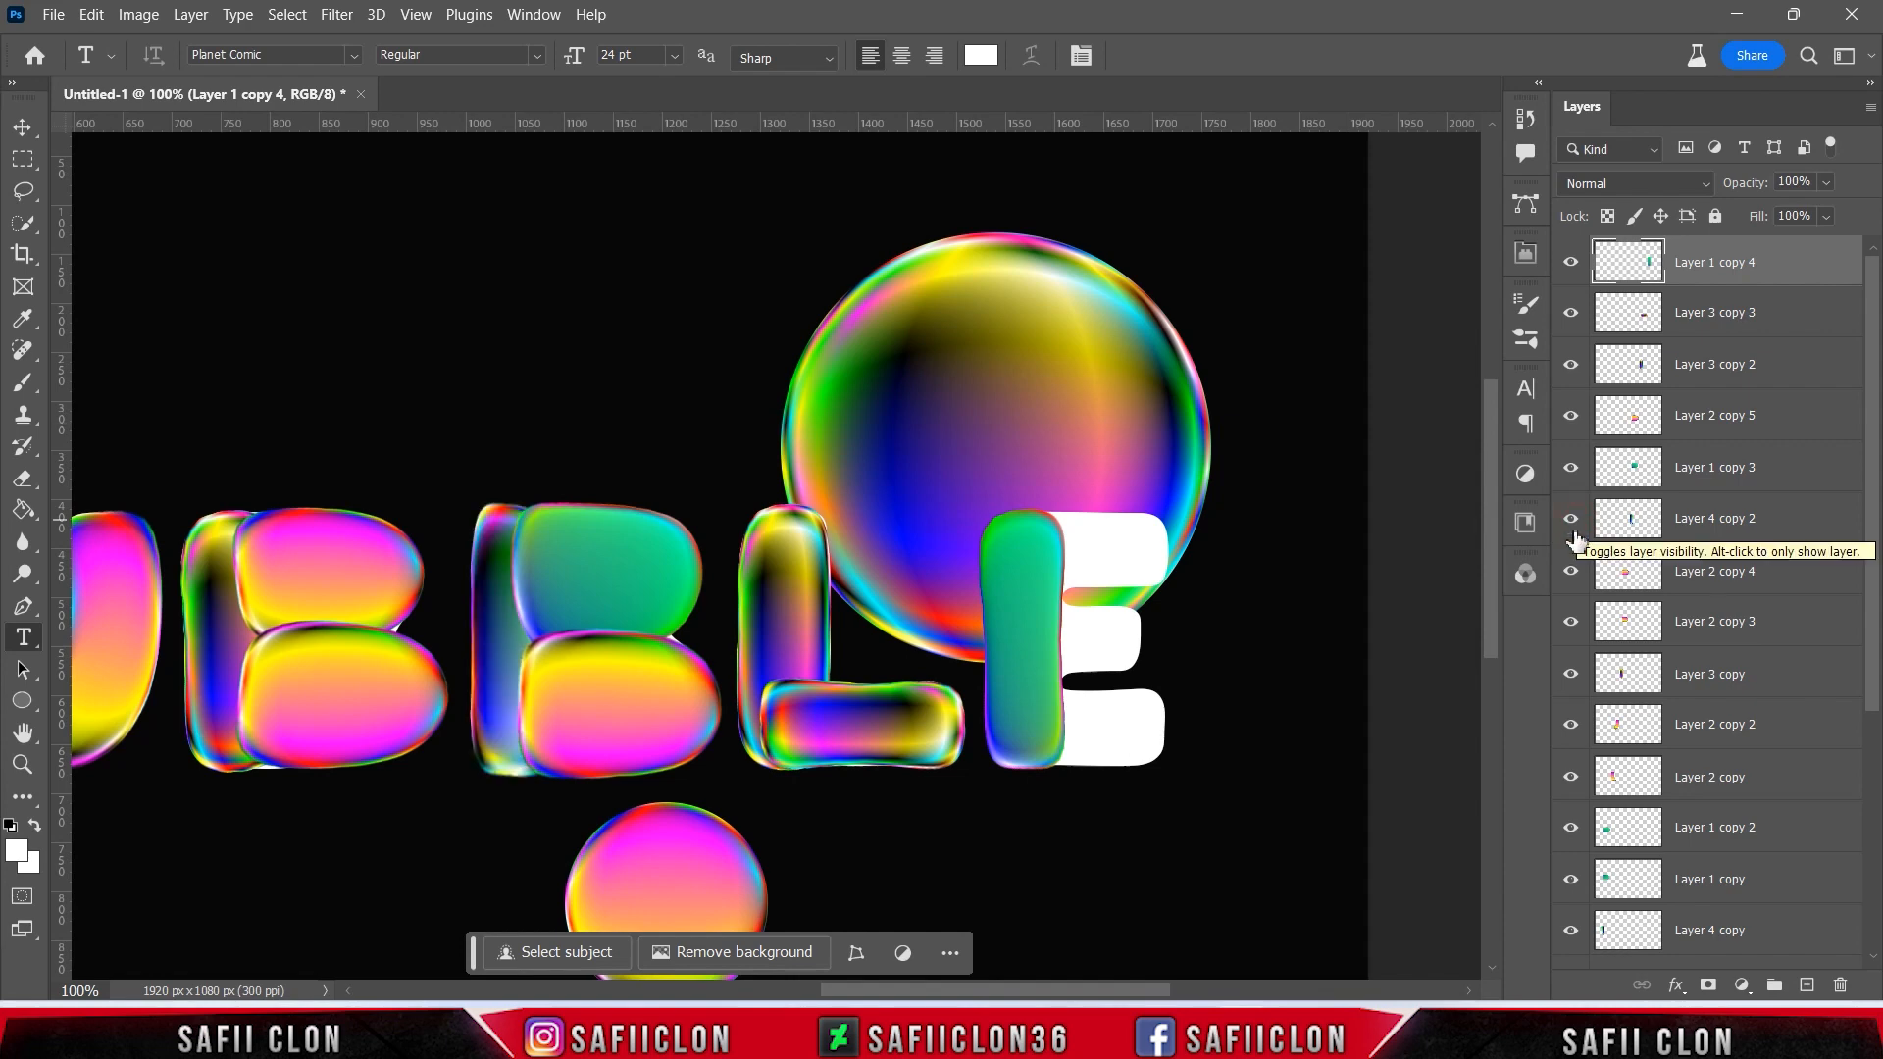
left_click(1572, 683)
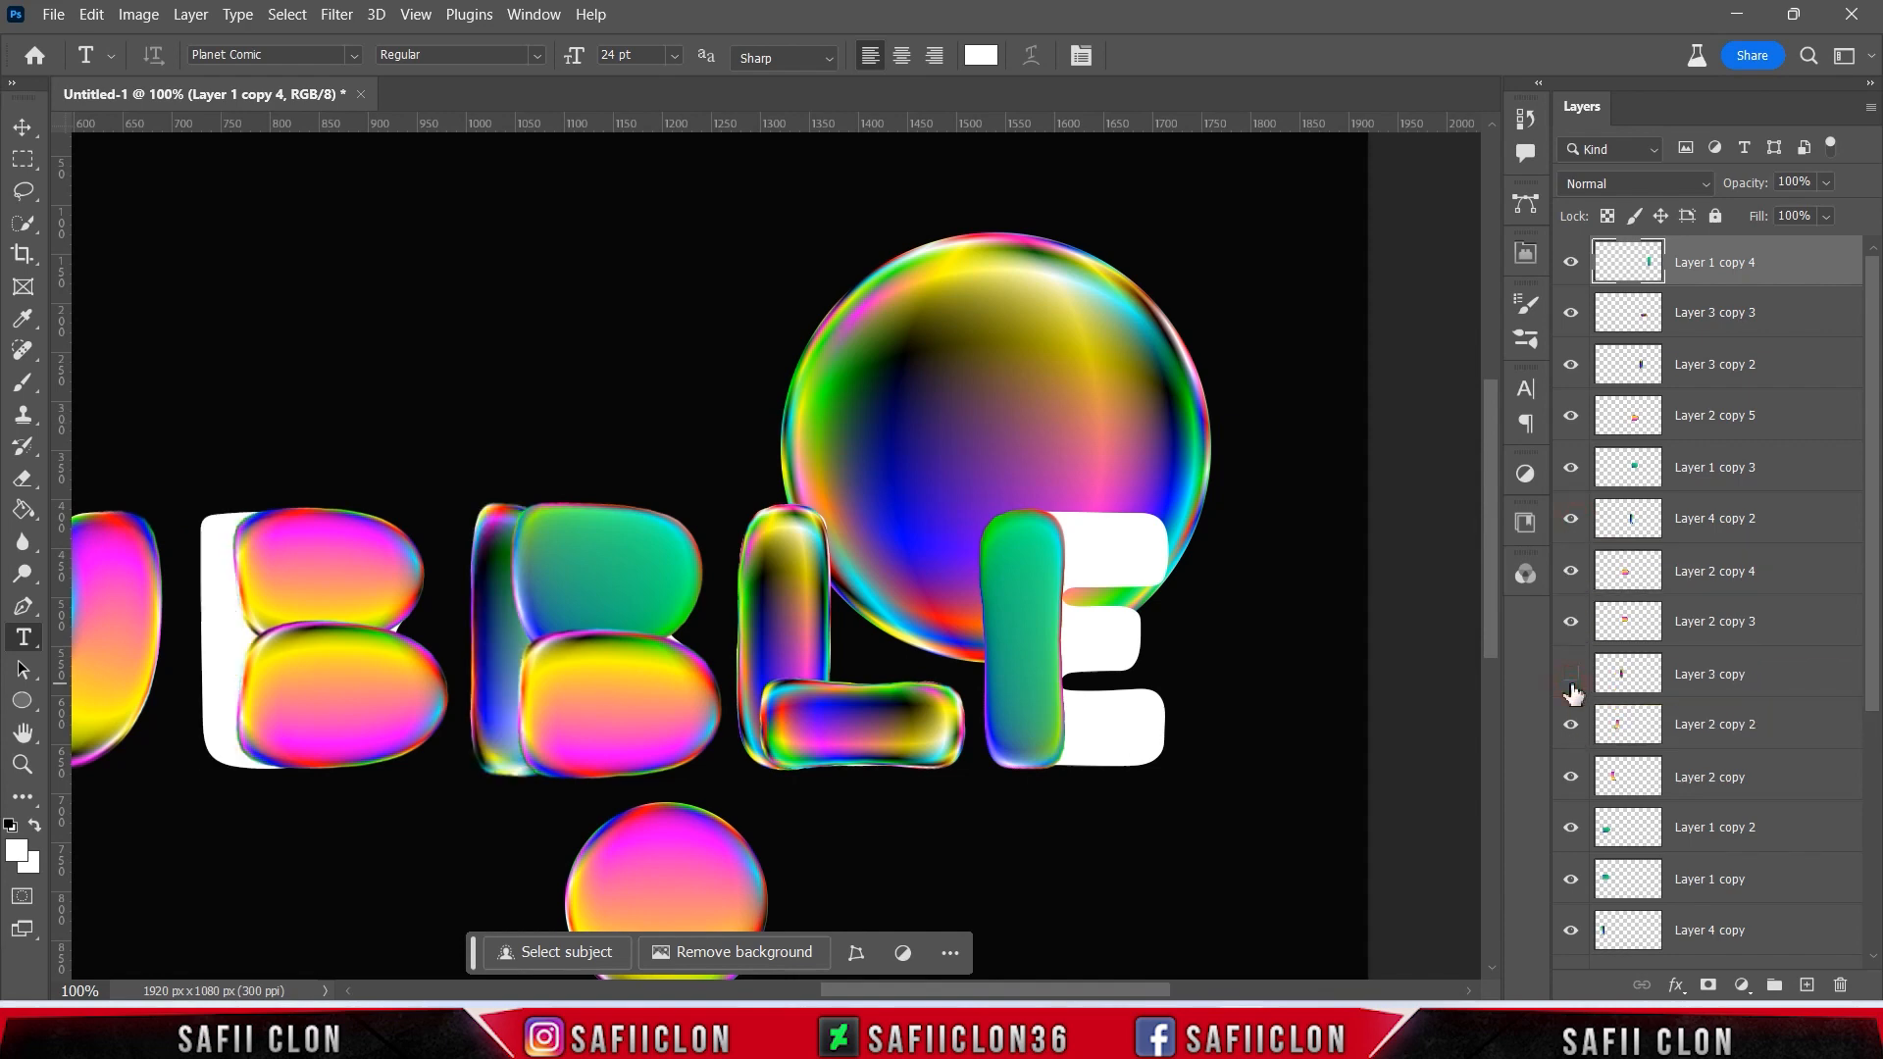
left_click(1571, 676)
left_click(1738, 686)
right_click(1723, 677)
left_click(1618, 125)
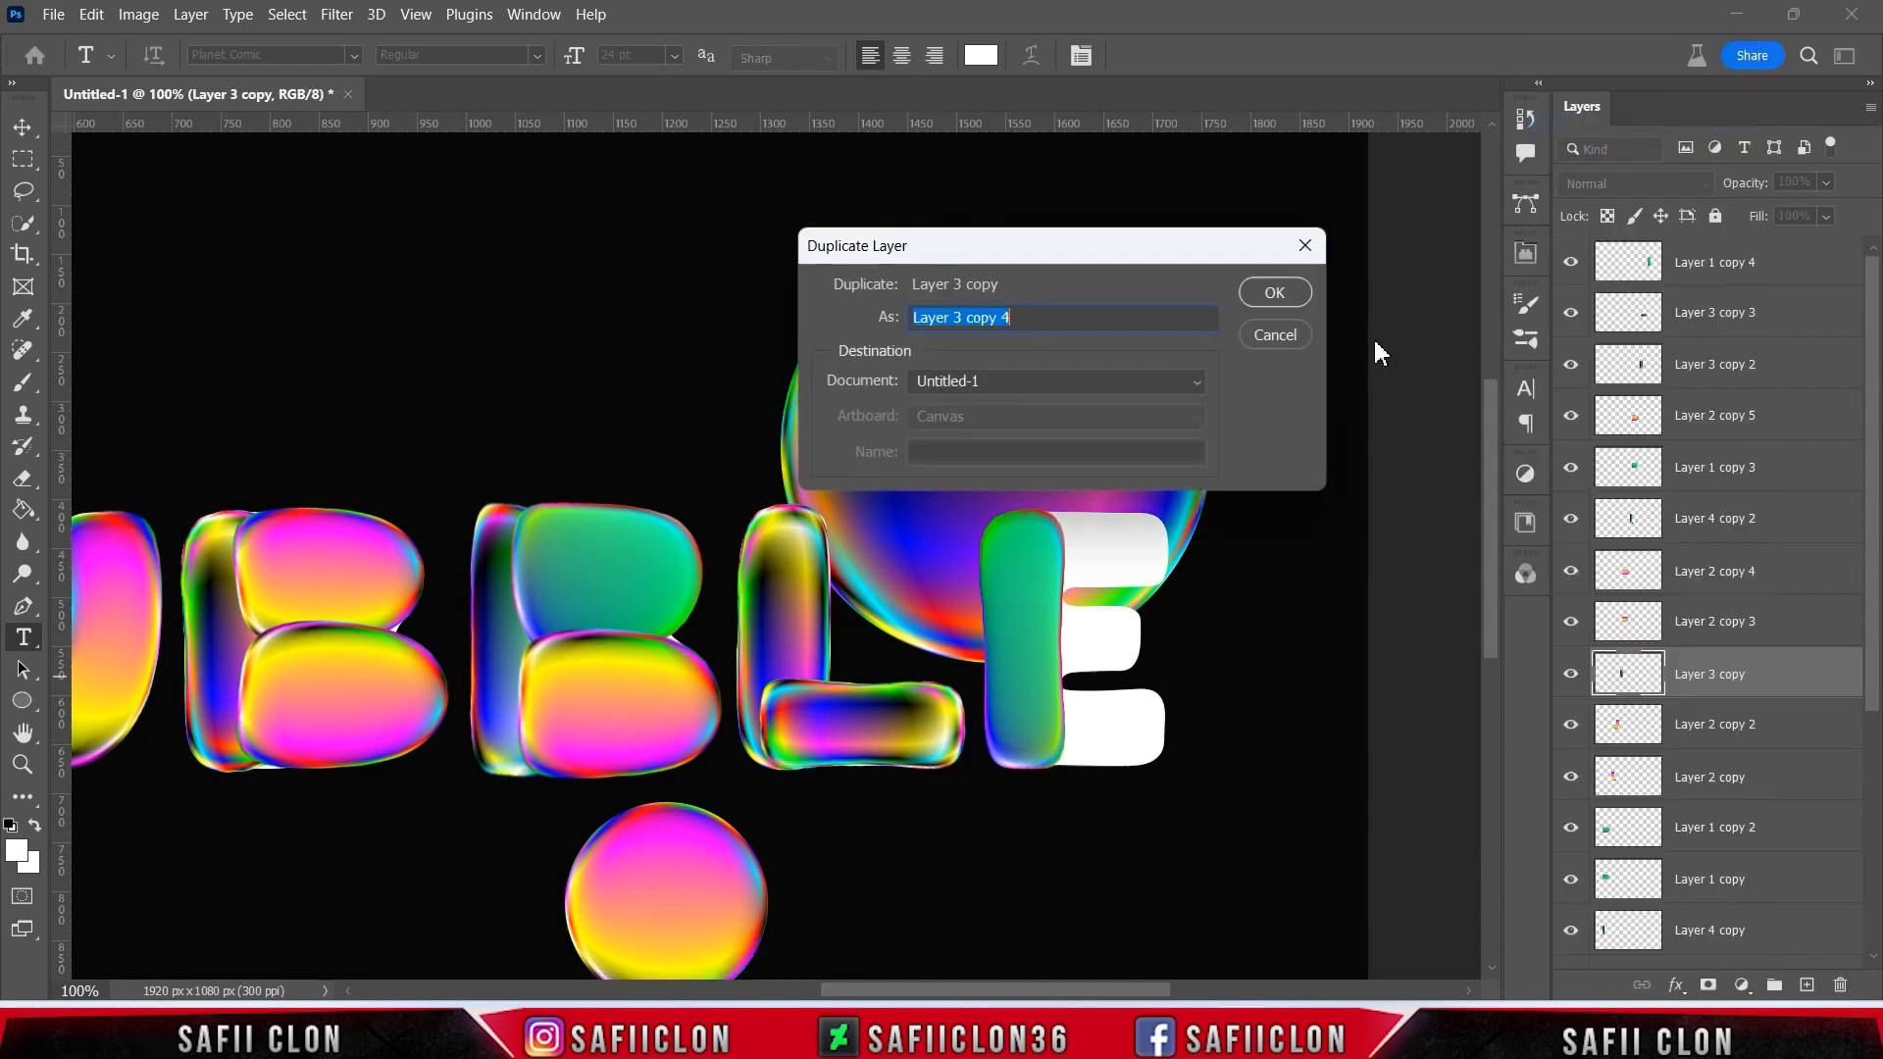
left_click(1274, 293)
left_click_drag(1751, 675, 1733, 251)
- Move the stem copy onto the E's upper arm, rotate it about 93°, and scale it to about 91% by 67%
key("ctrl+t")
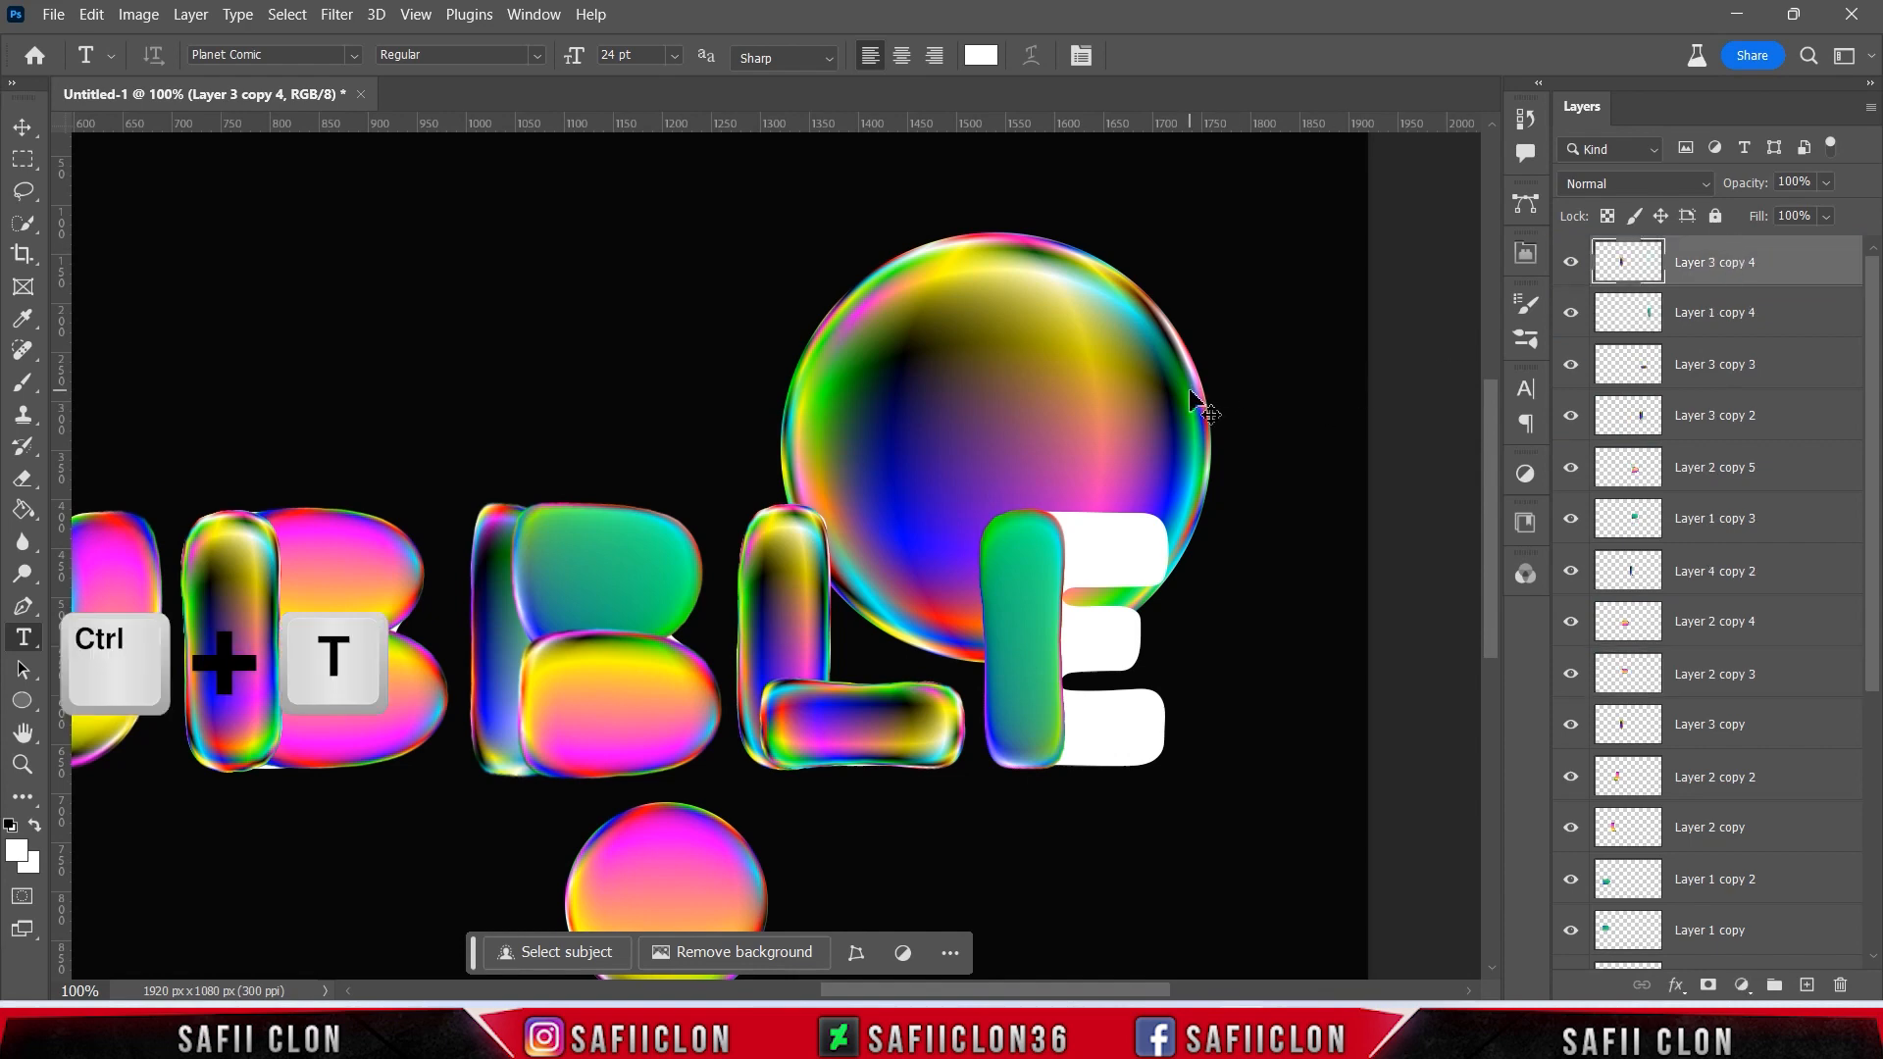
left_click_drag(239, 587, 1085, 551)
right_click(1068, 533)
left_click(1182, 441)
left_click_drag(1109, 620, 1174, 552)
left_click_drag(1269, 501, 1183, 509)
left_click_drag(1229, 609, 1231, 618)
left_click_drag(1089, 543, 1101, 542)
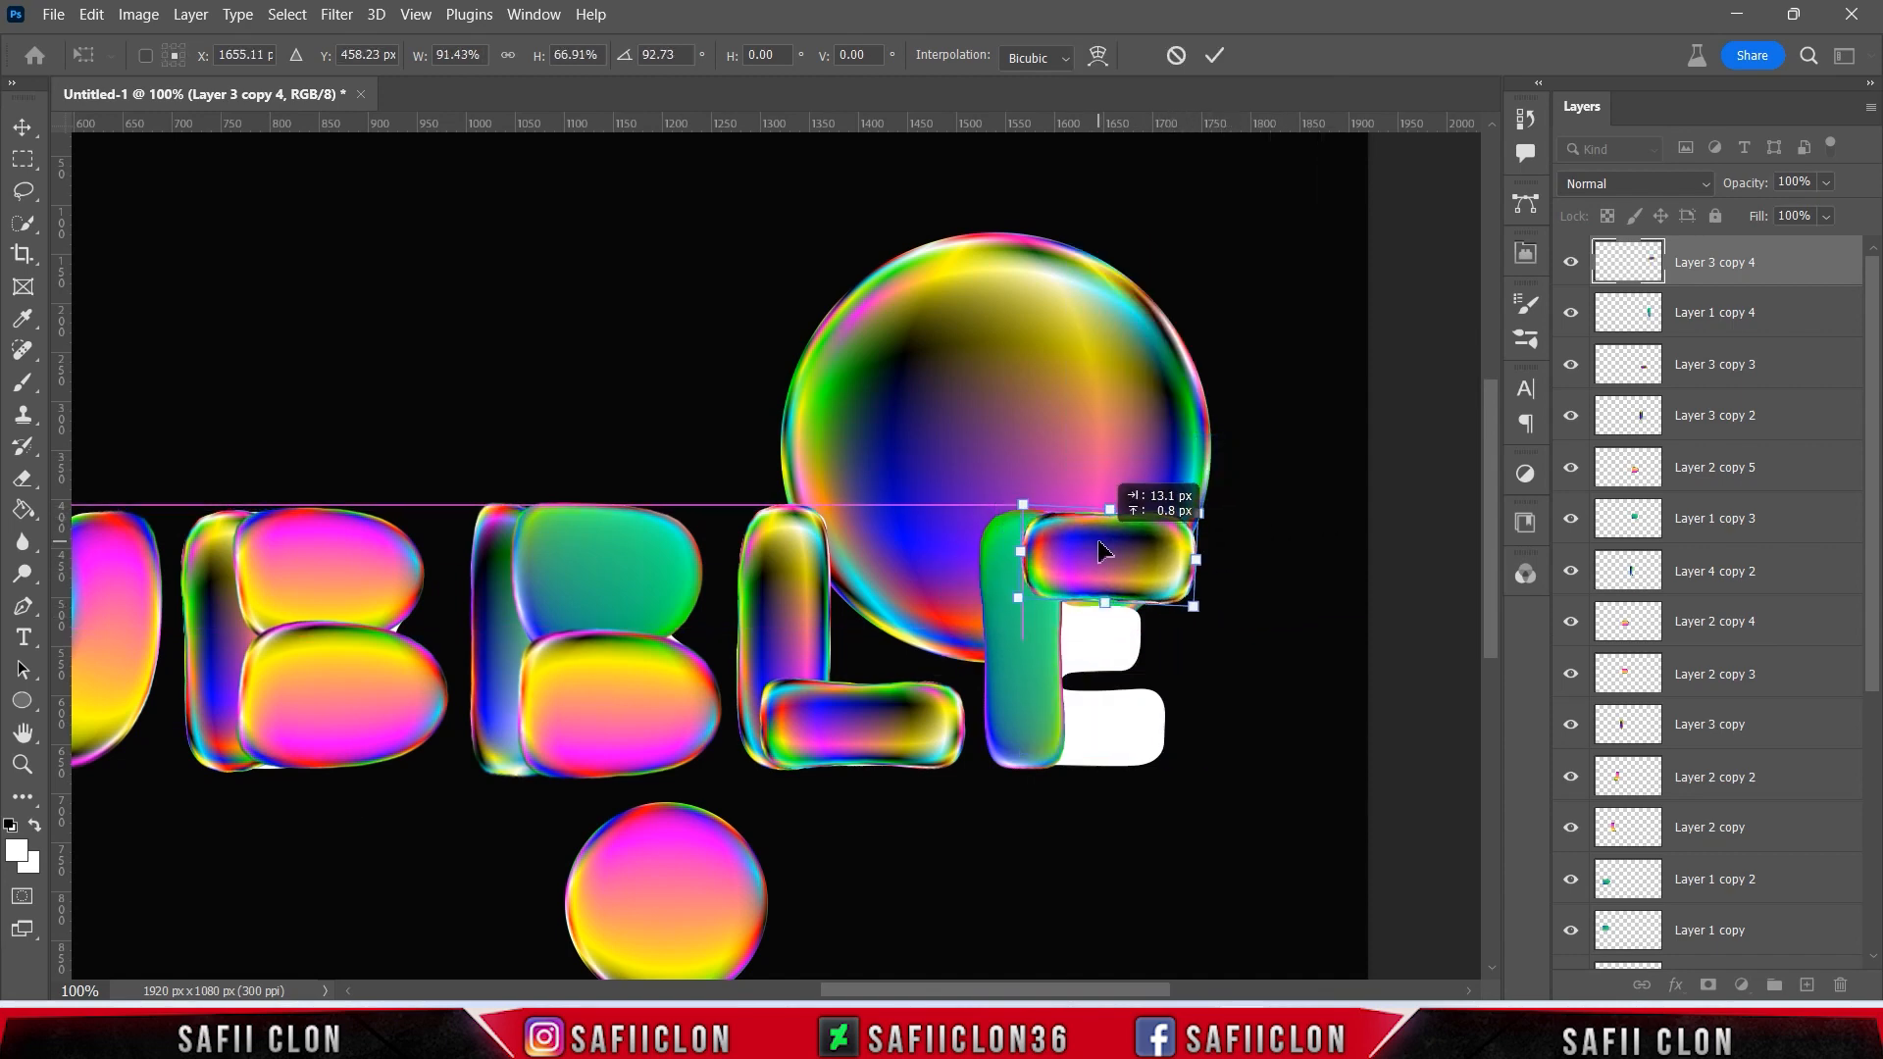
- Warp the upper-arm piece by adjusting its corners and lower edge, then shift it into place on the E's upper arm
left_click(1097, 56)
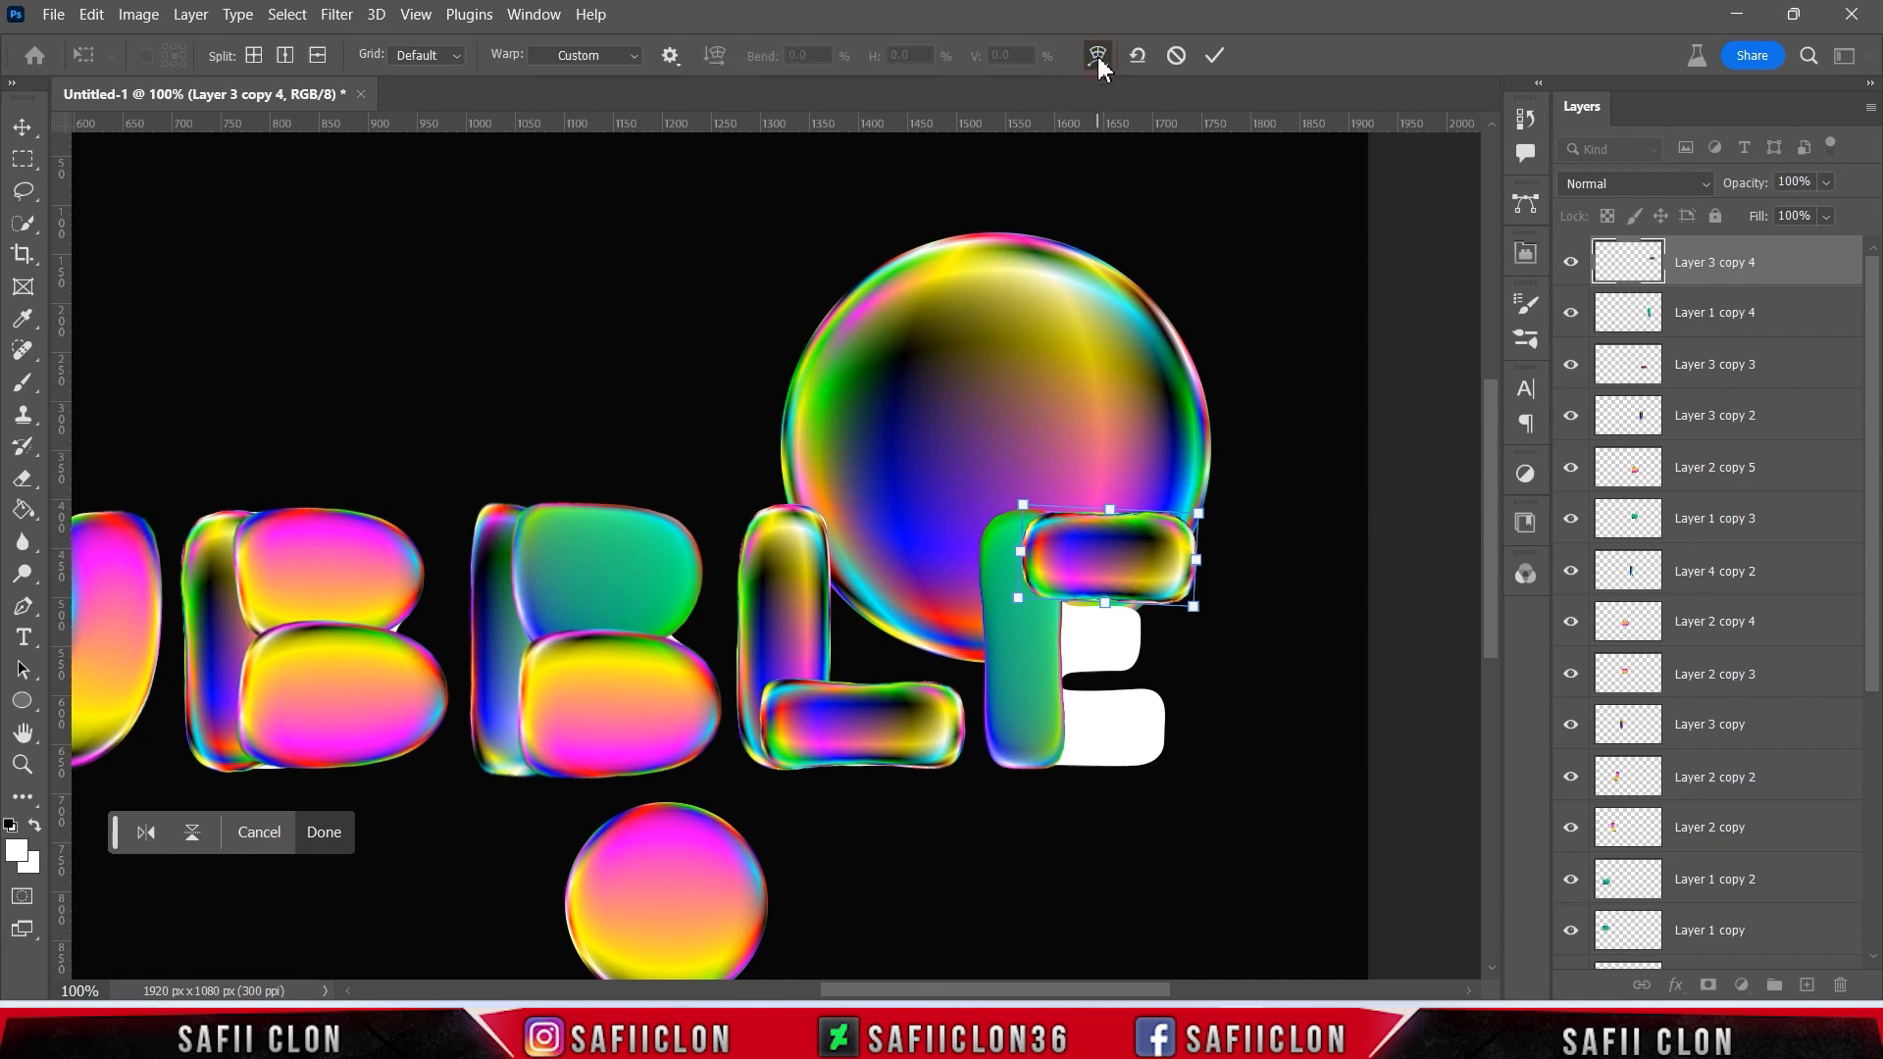
mouse_move(1198, 514)
left_mouse_down()
mouse_move(1220, 502)
mouse_move(1205, 504)
left_mouse_up()
left_click_drag(1194, 607, 1204, 603)
left_click_drag(1077, 600, 1138, 589)
left_click_drag(1022, 568, 1027, 533)
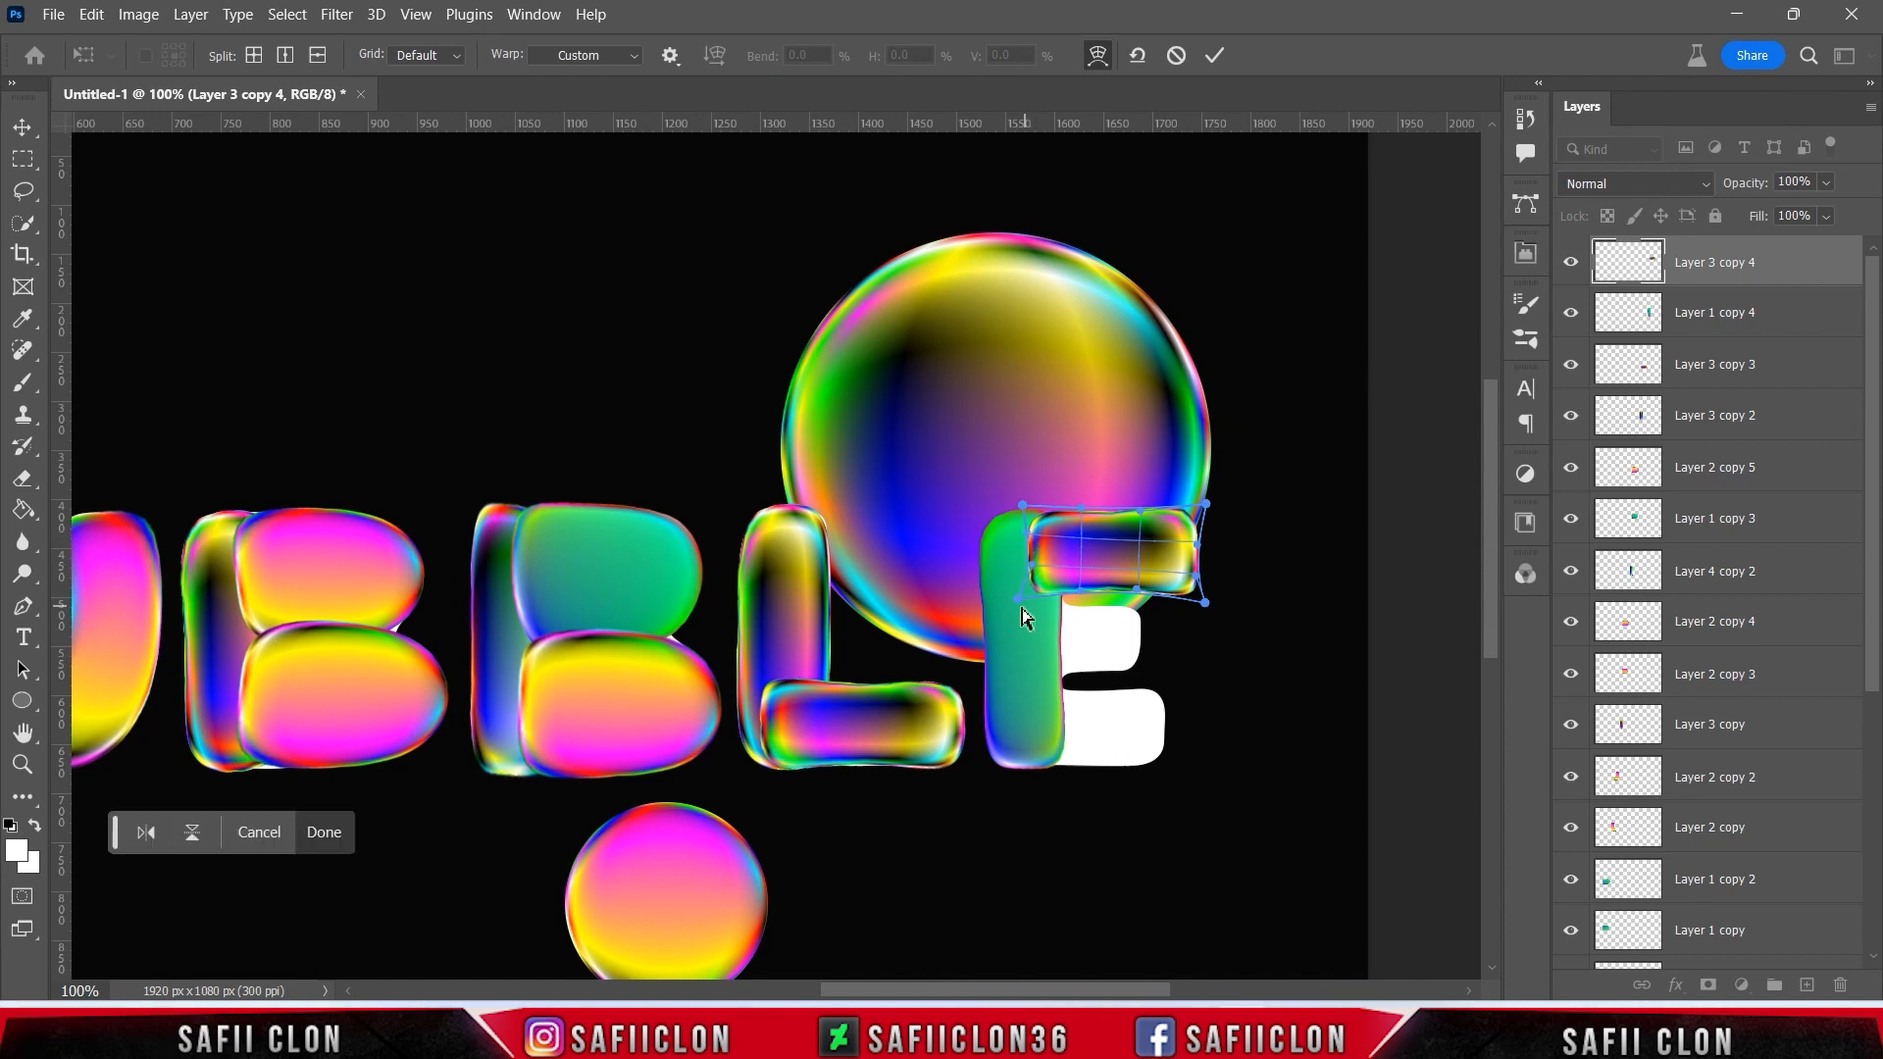
left_click(1101, 55)
left_click_drag(1164, 563, 1142, 560)
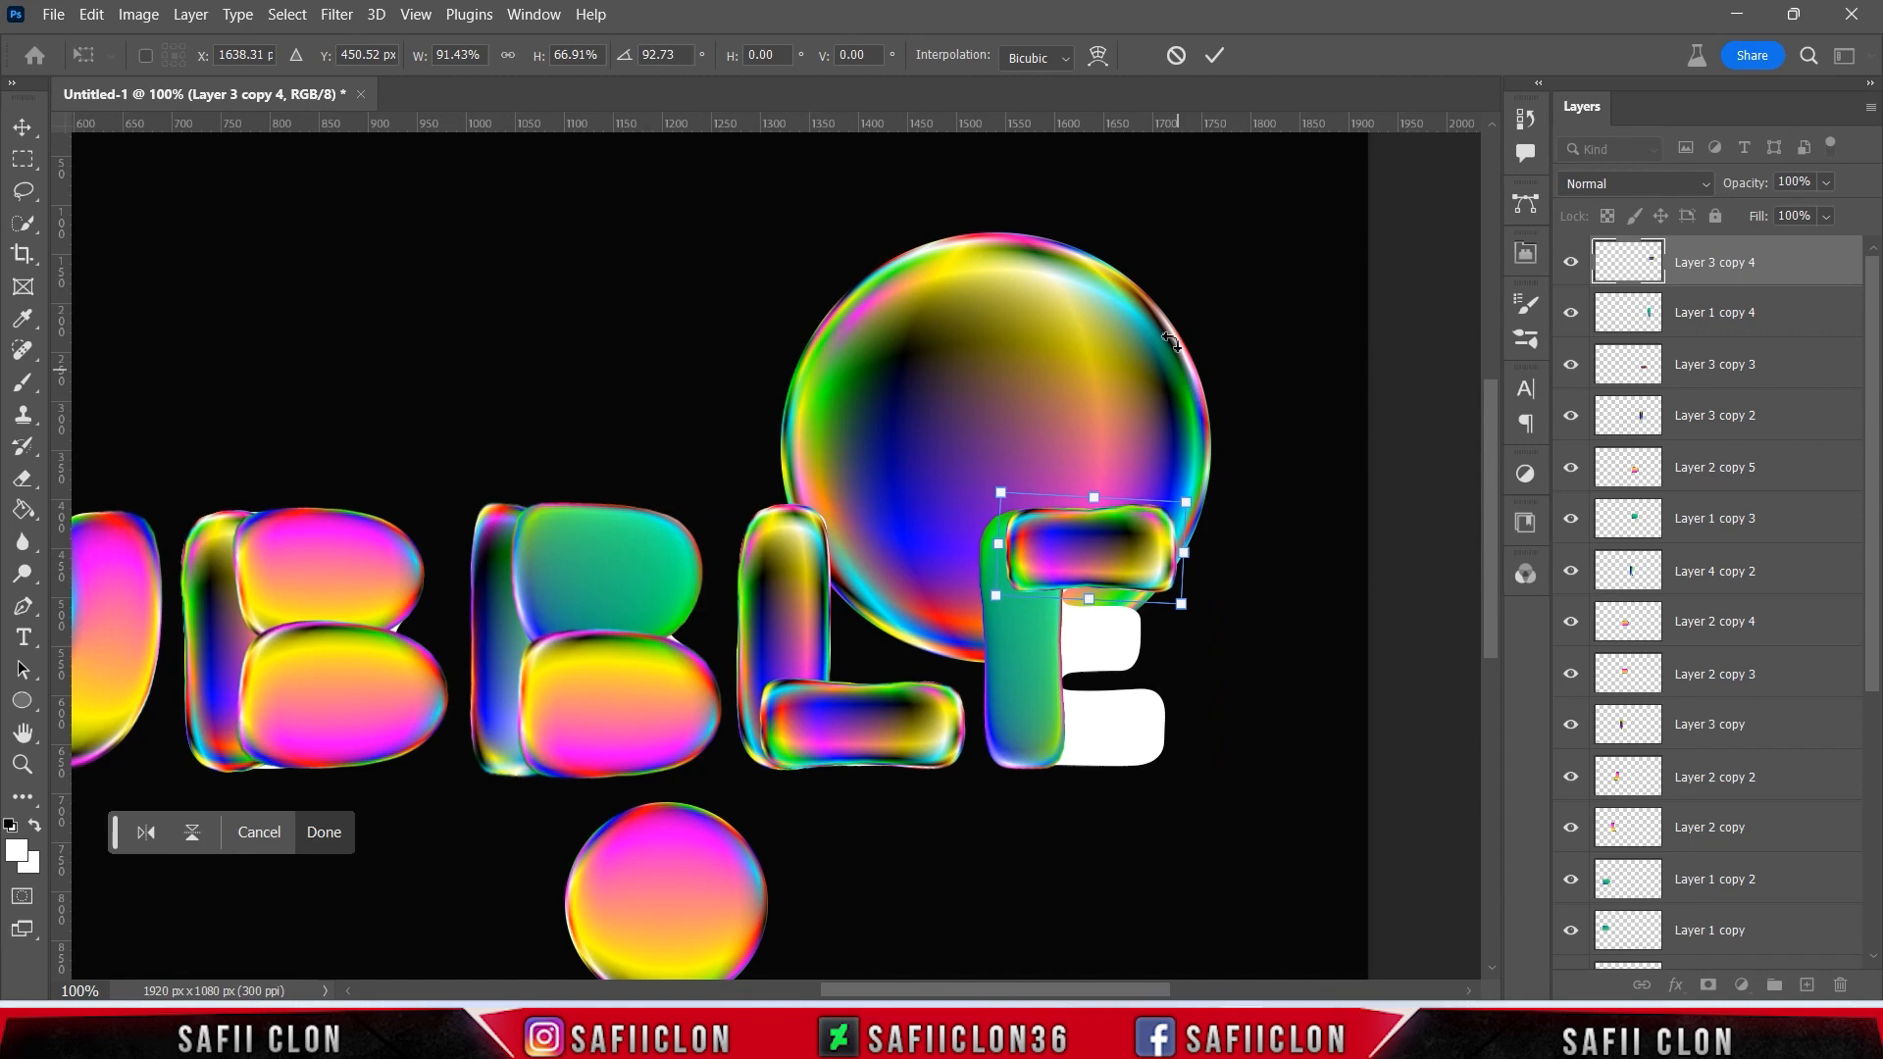
left_click(1219, 57)
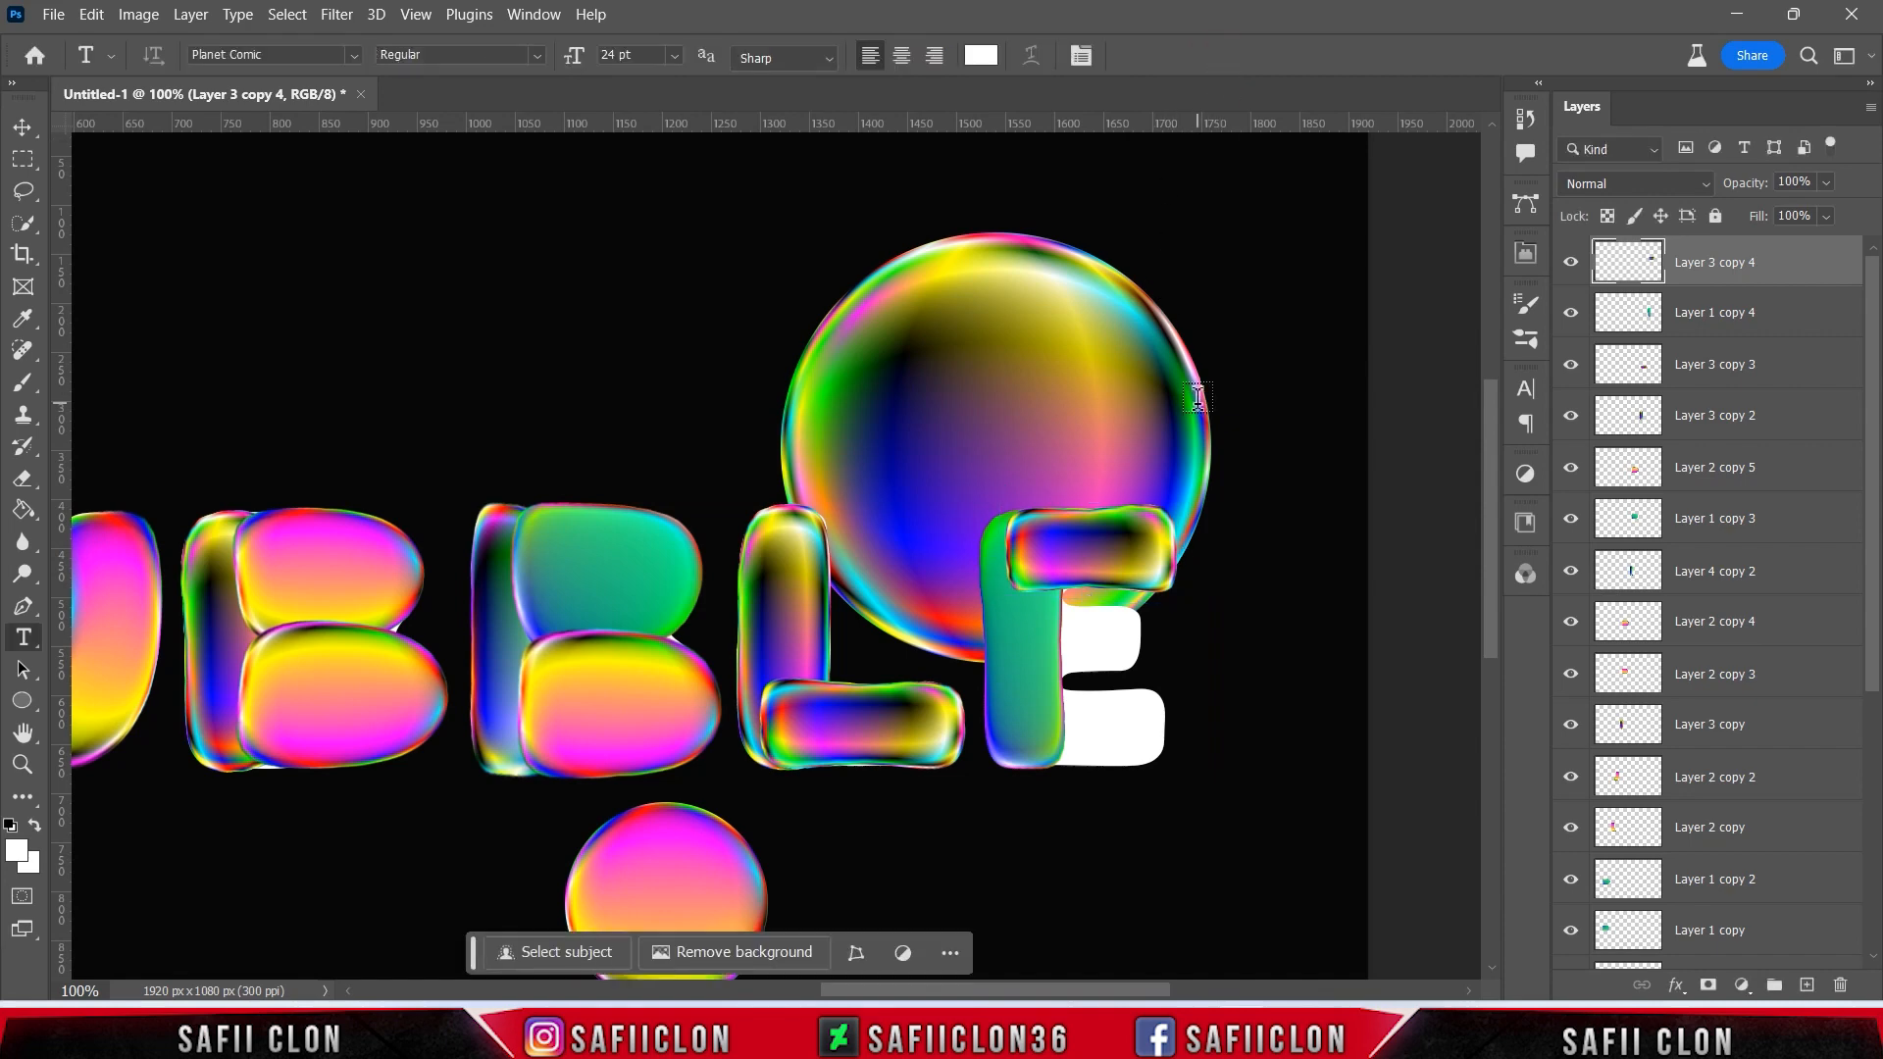
- Duplicate the upper-arm piece as Layer 3 copy 5 and fit the copy over the E's lower arm at about 103% height
right_click(1785, 269)
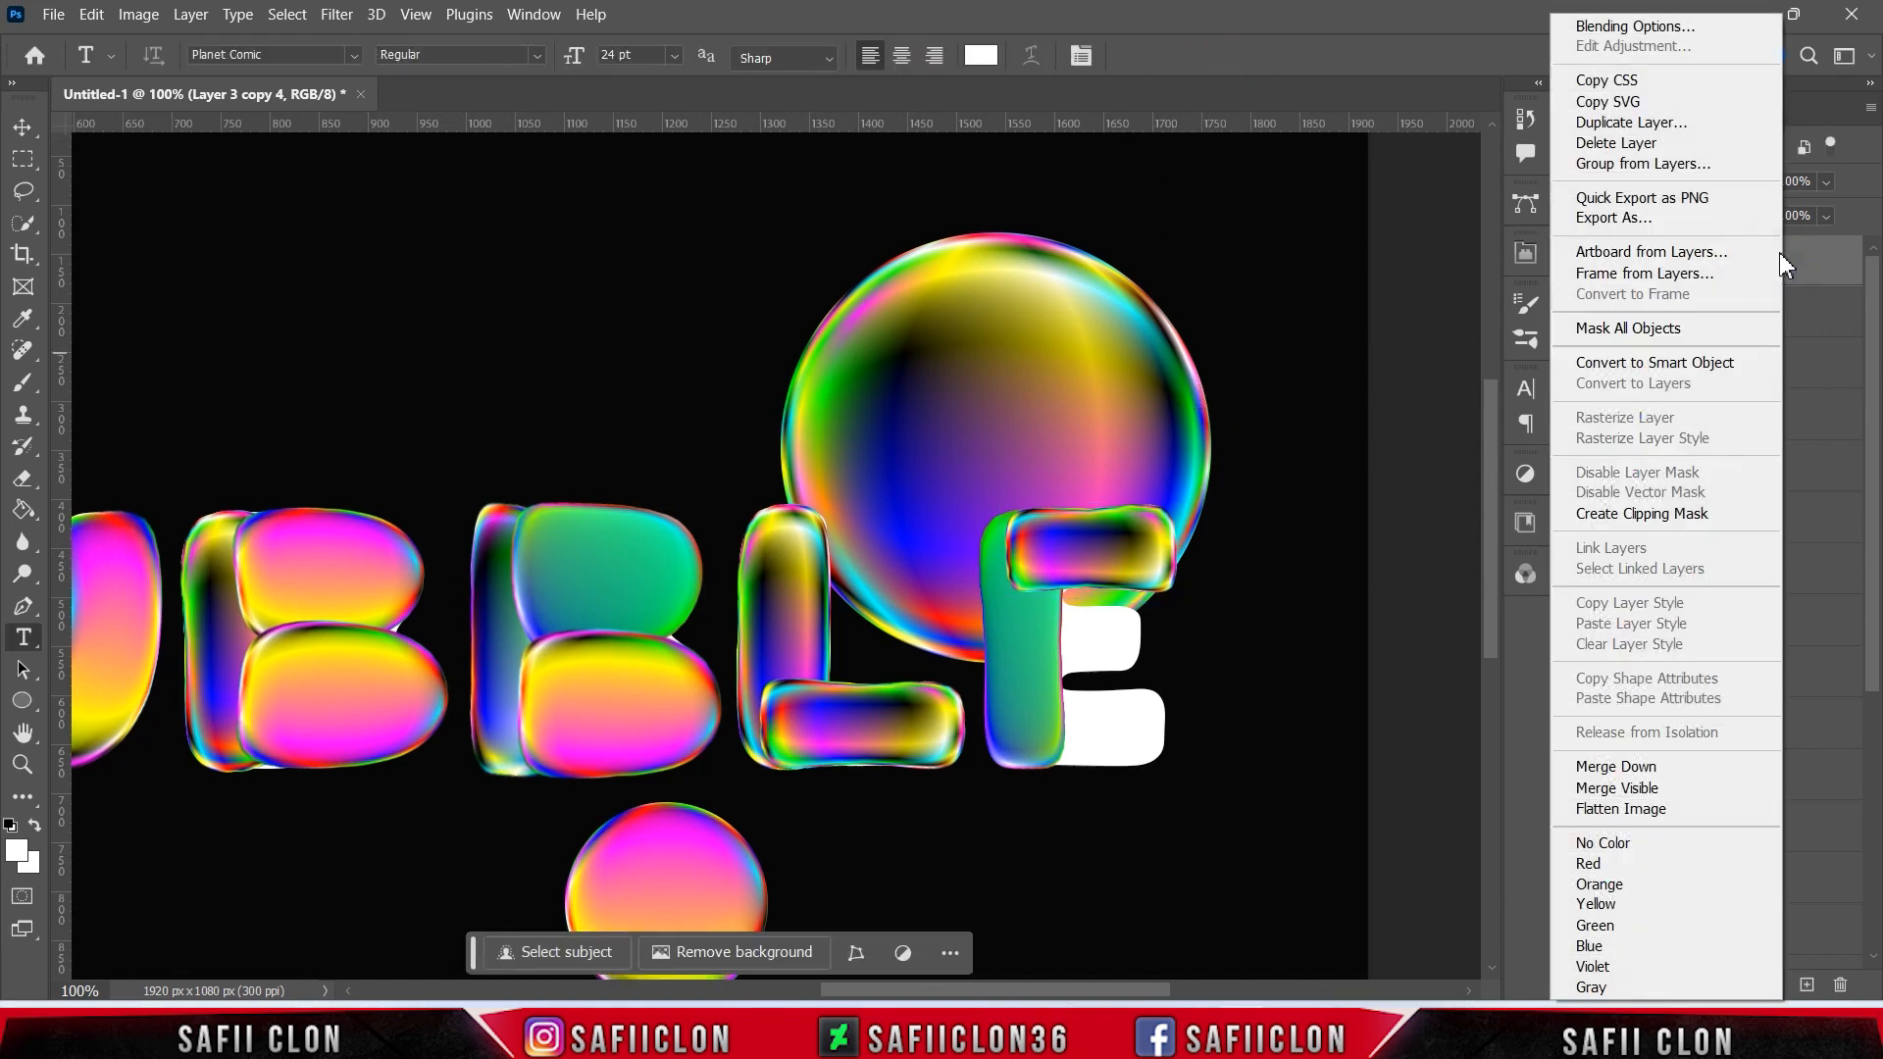
left_click(1664, 123)
left_click(1263, 290)
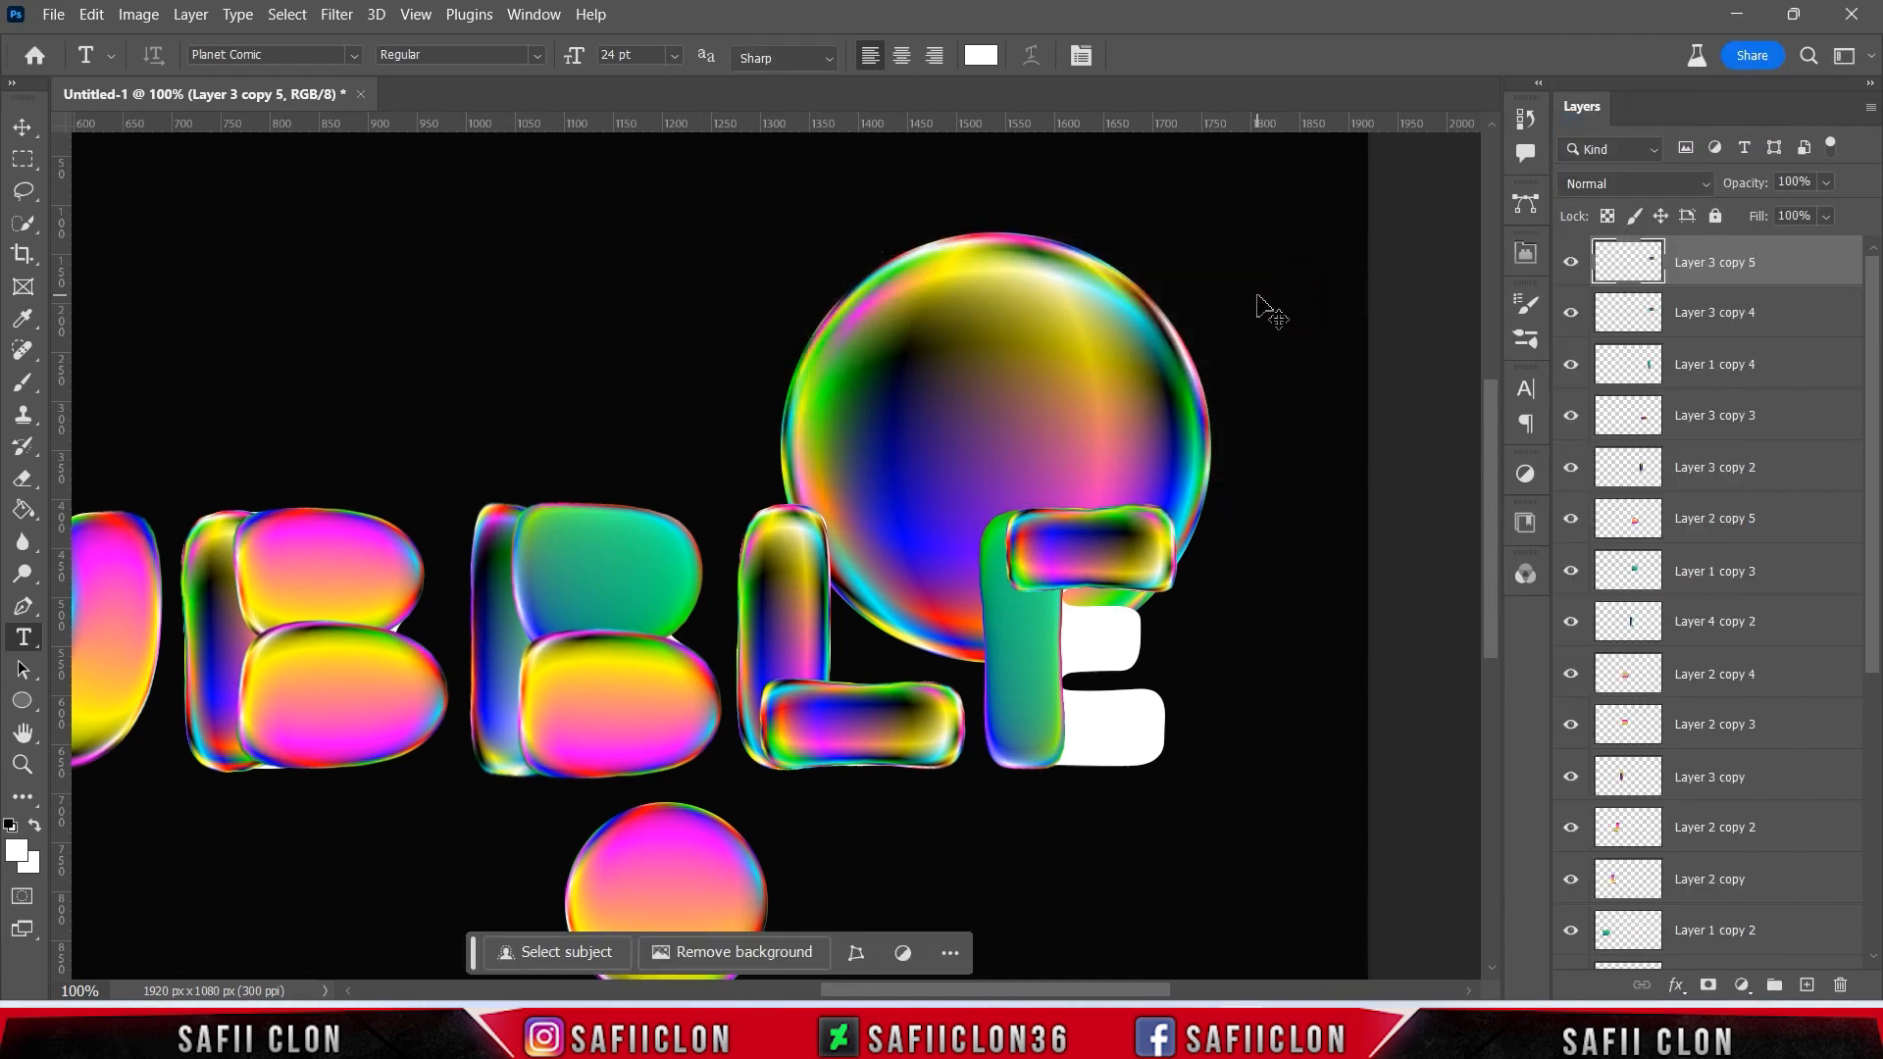
key("ctrl+t")
left_click_drag(1118, 544, 1098, 768)
left_click_drag(1098, 692, 1097, 686)
key("Right")
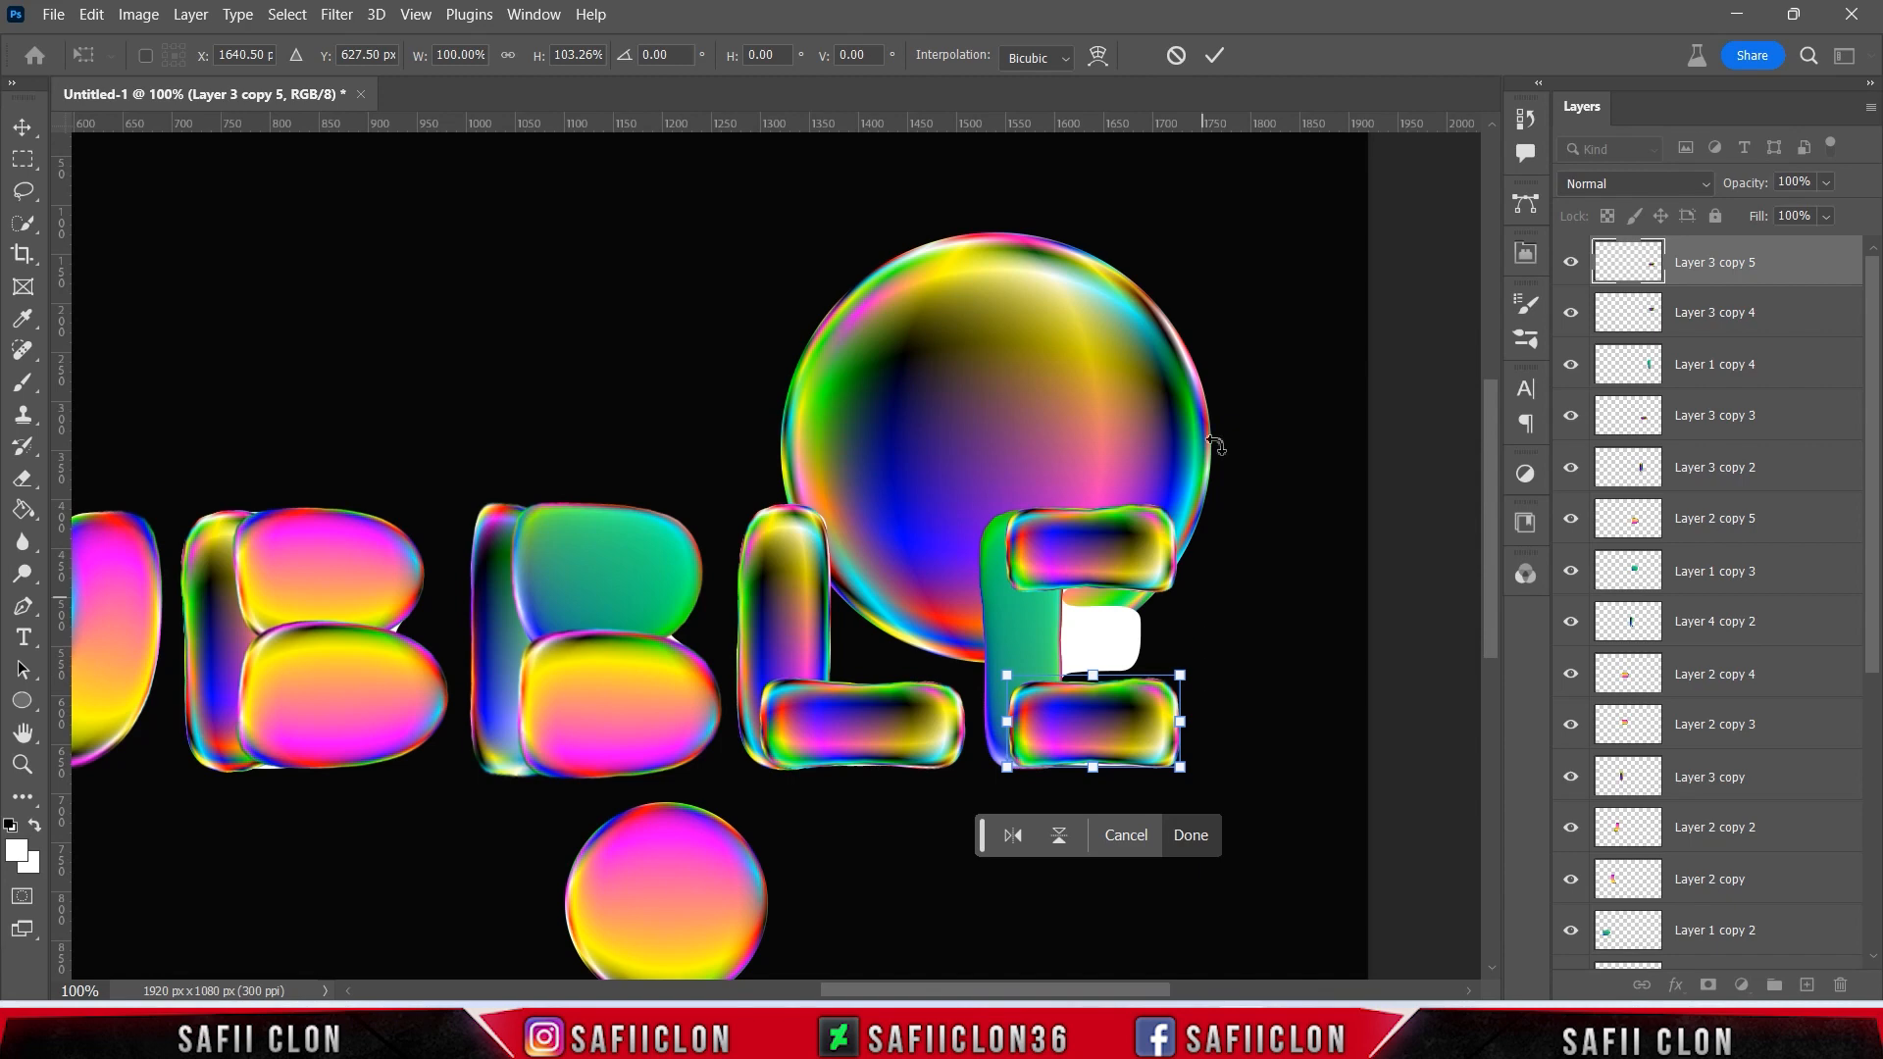
left_click(1216, 56)
key("t")
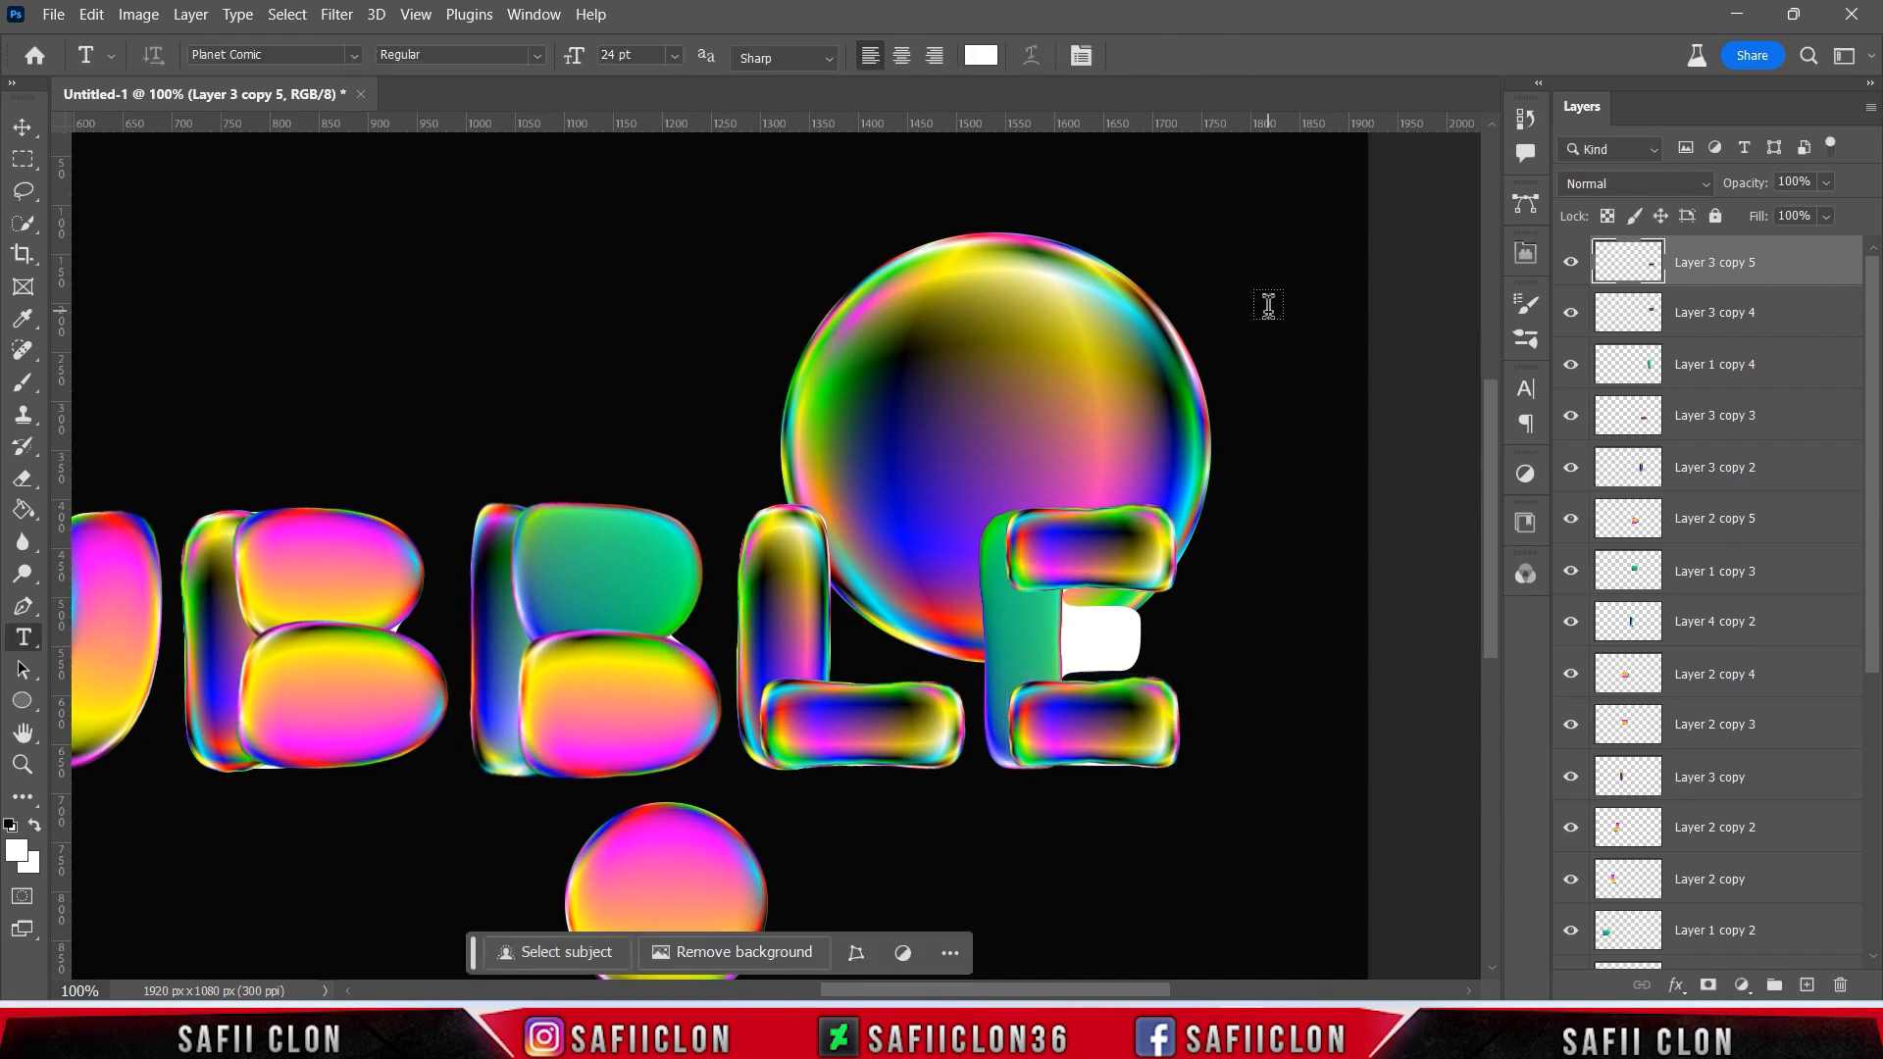
- Duplicate the L's foot piece, Layer 3 copy 3, to the top of the stack and move the copy onto the E's middle arm
left_click(1571, 417)
left_click(1571, 418)
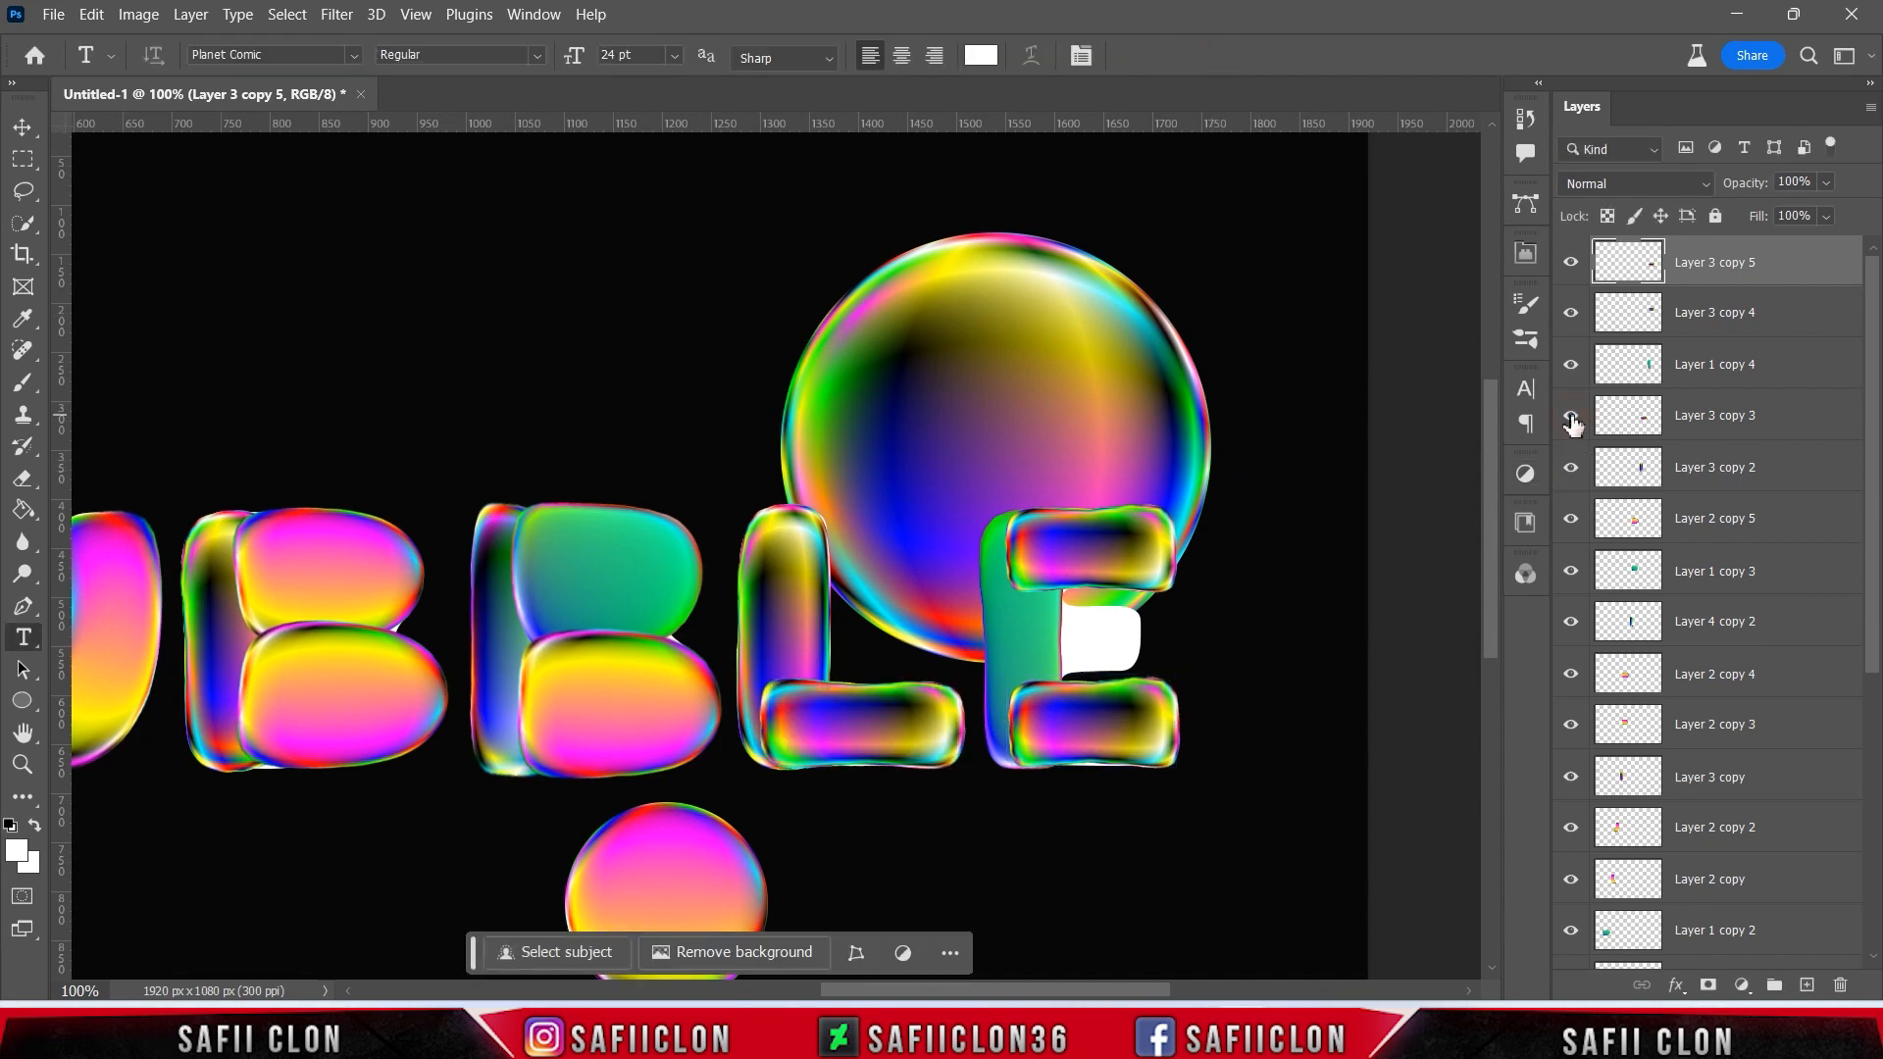
left_click(1729, 417)
left_click_drag(1628, 422, 1723, 260)
key("ctrl+t")
left_click_drag(854, 753, 1083, 663)
- Flip the middle-arm piece horizontally and shrink it to about 64% width and 79% height to fit the E's middle arm
right_click(1125, 634)
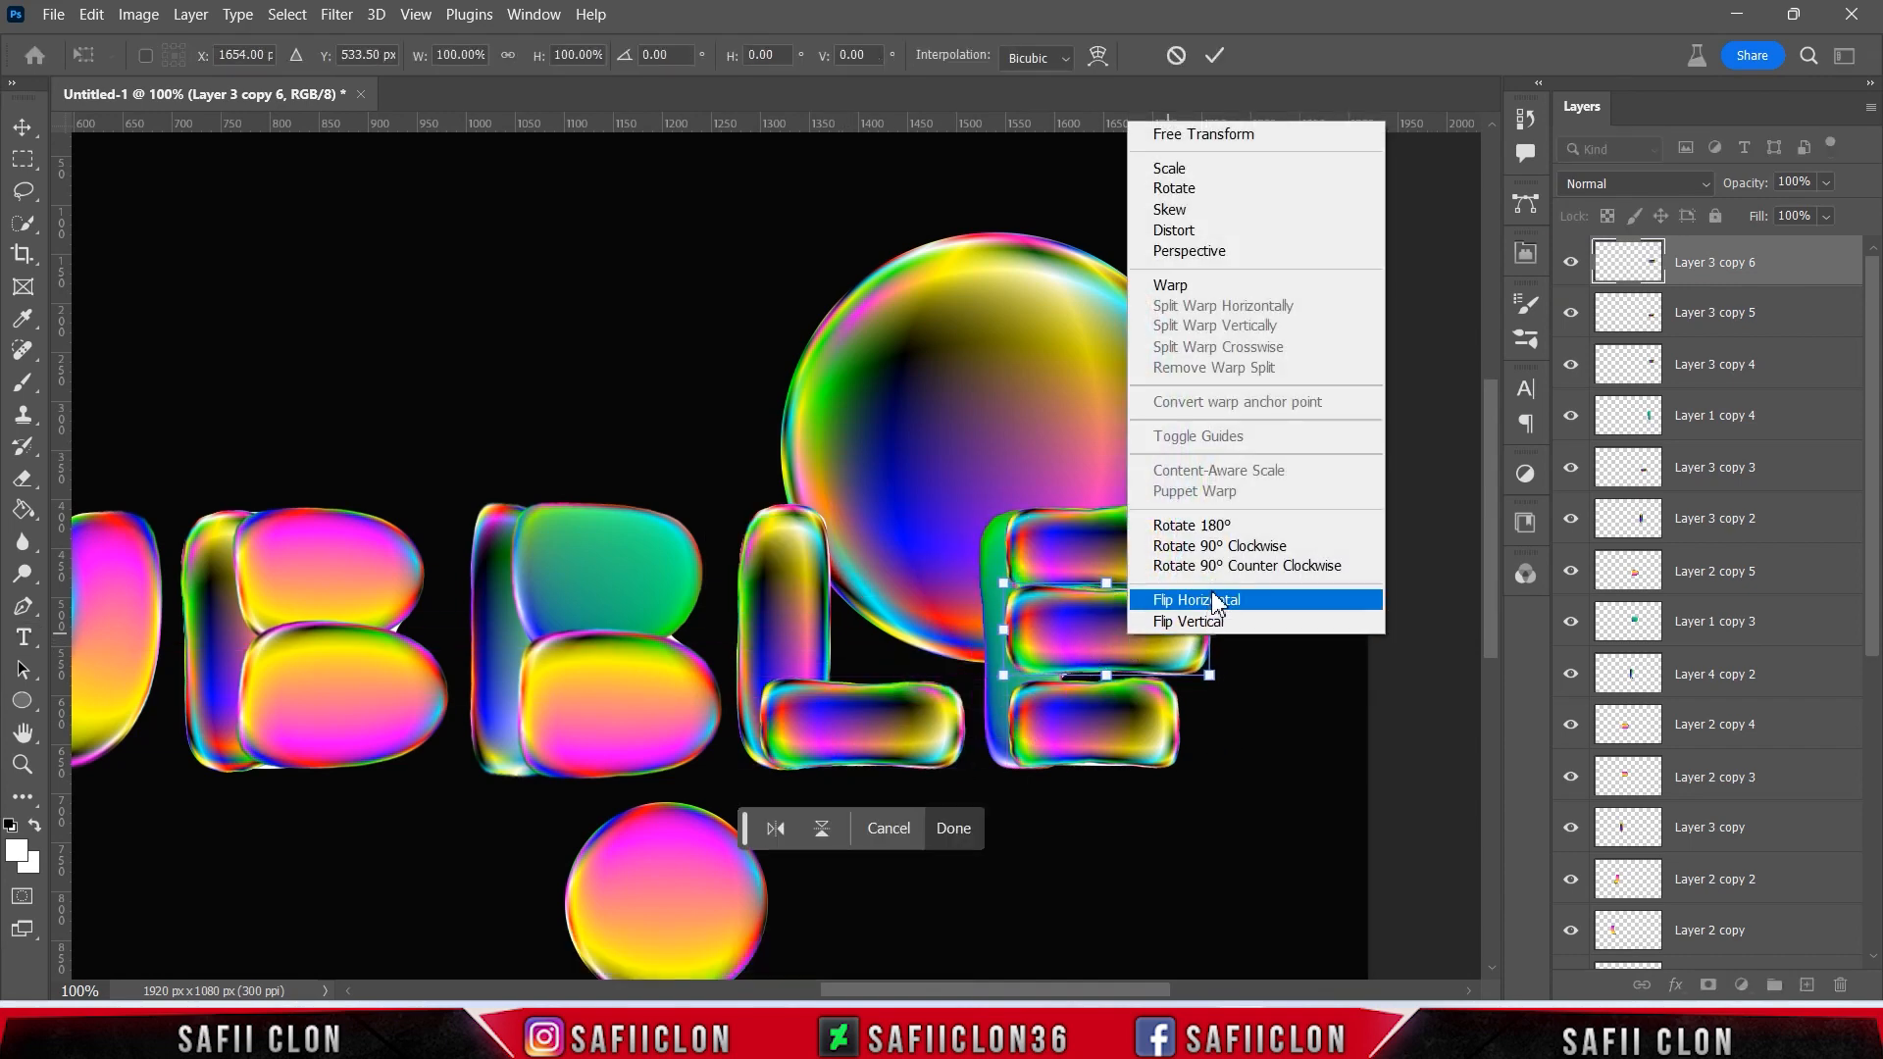
left_click(1217, 600)
left_click_drag(1149, 623, 1106, 620)
left_click_drag(1058, 656, 1101, 640)
left_click_drag(1086, 605, 1023, 636)
left_click_drag(1147, 603, 1146, 597)
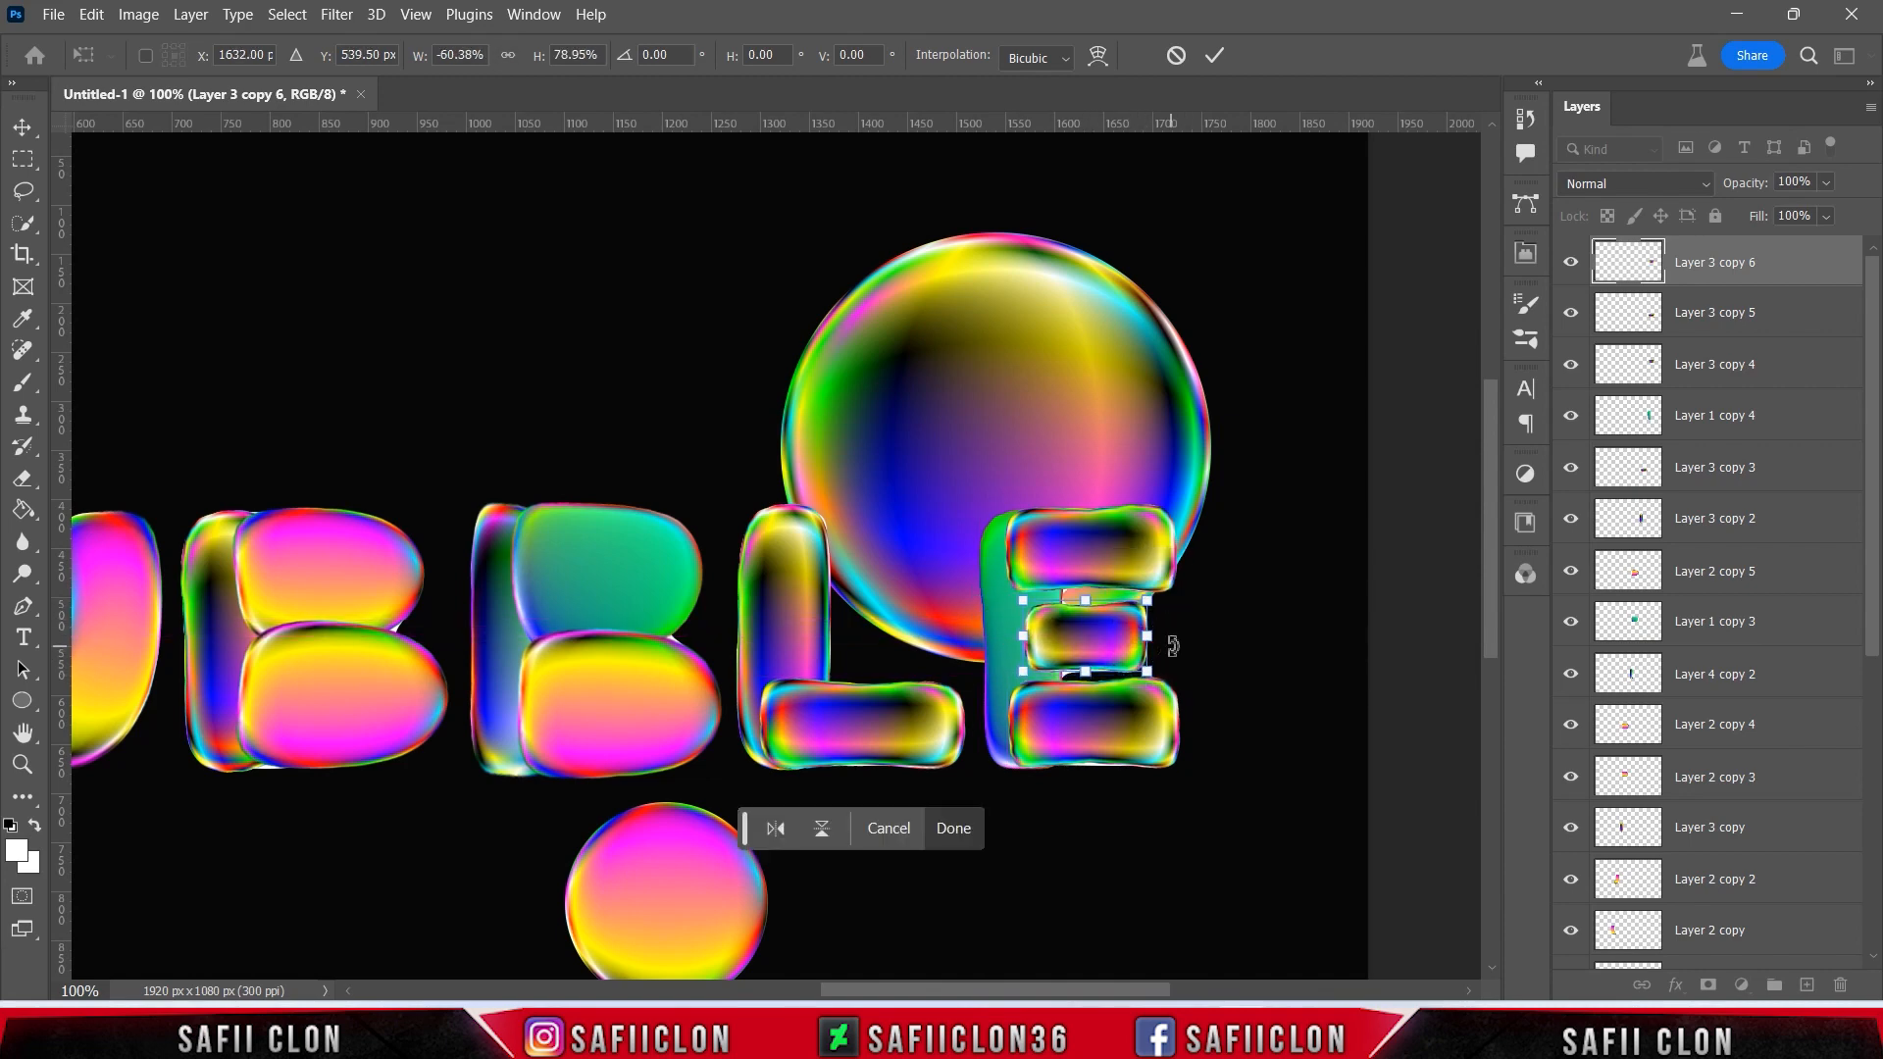
left_click_drag(1024, 638, 1012, 641)
left_click_drag(1144, 638, 1138, 637)
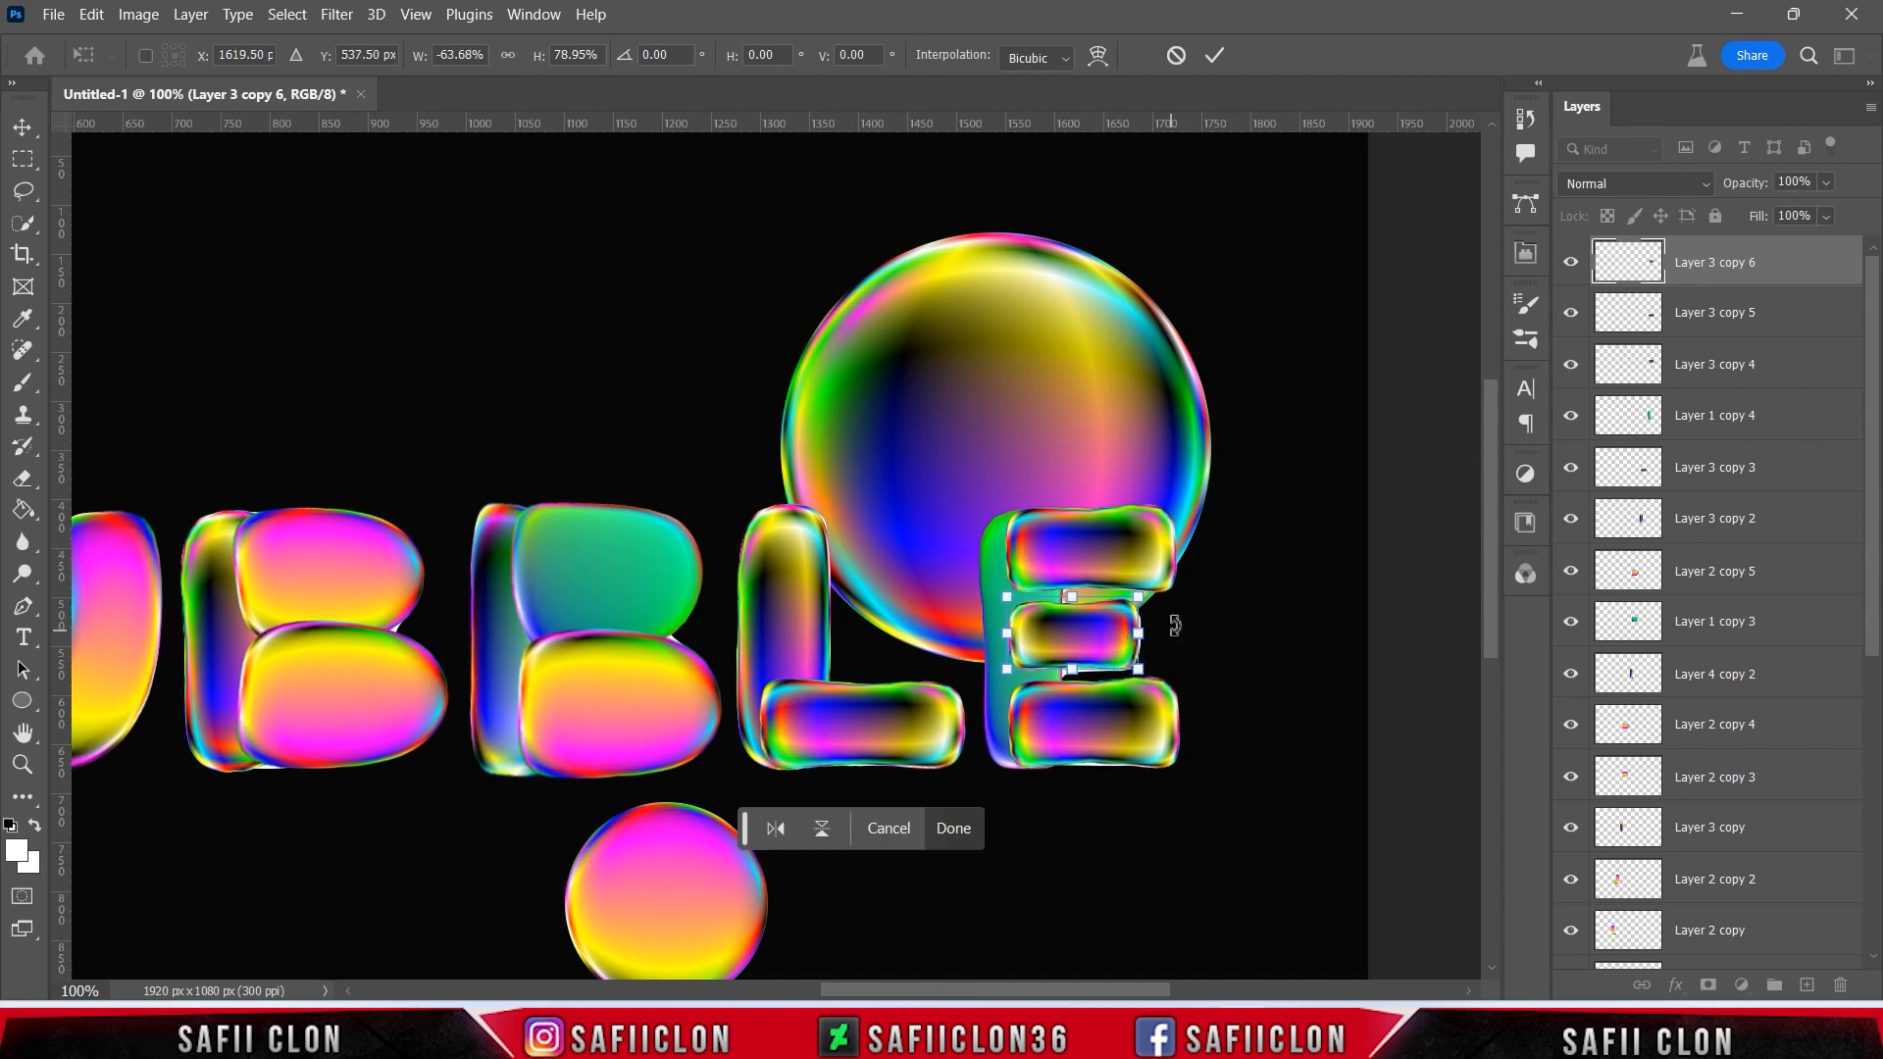
left_click(1214, 56)
key("t")
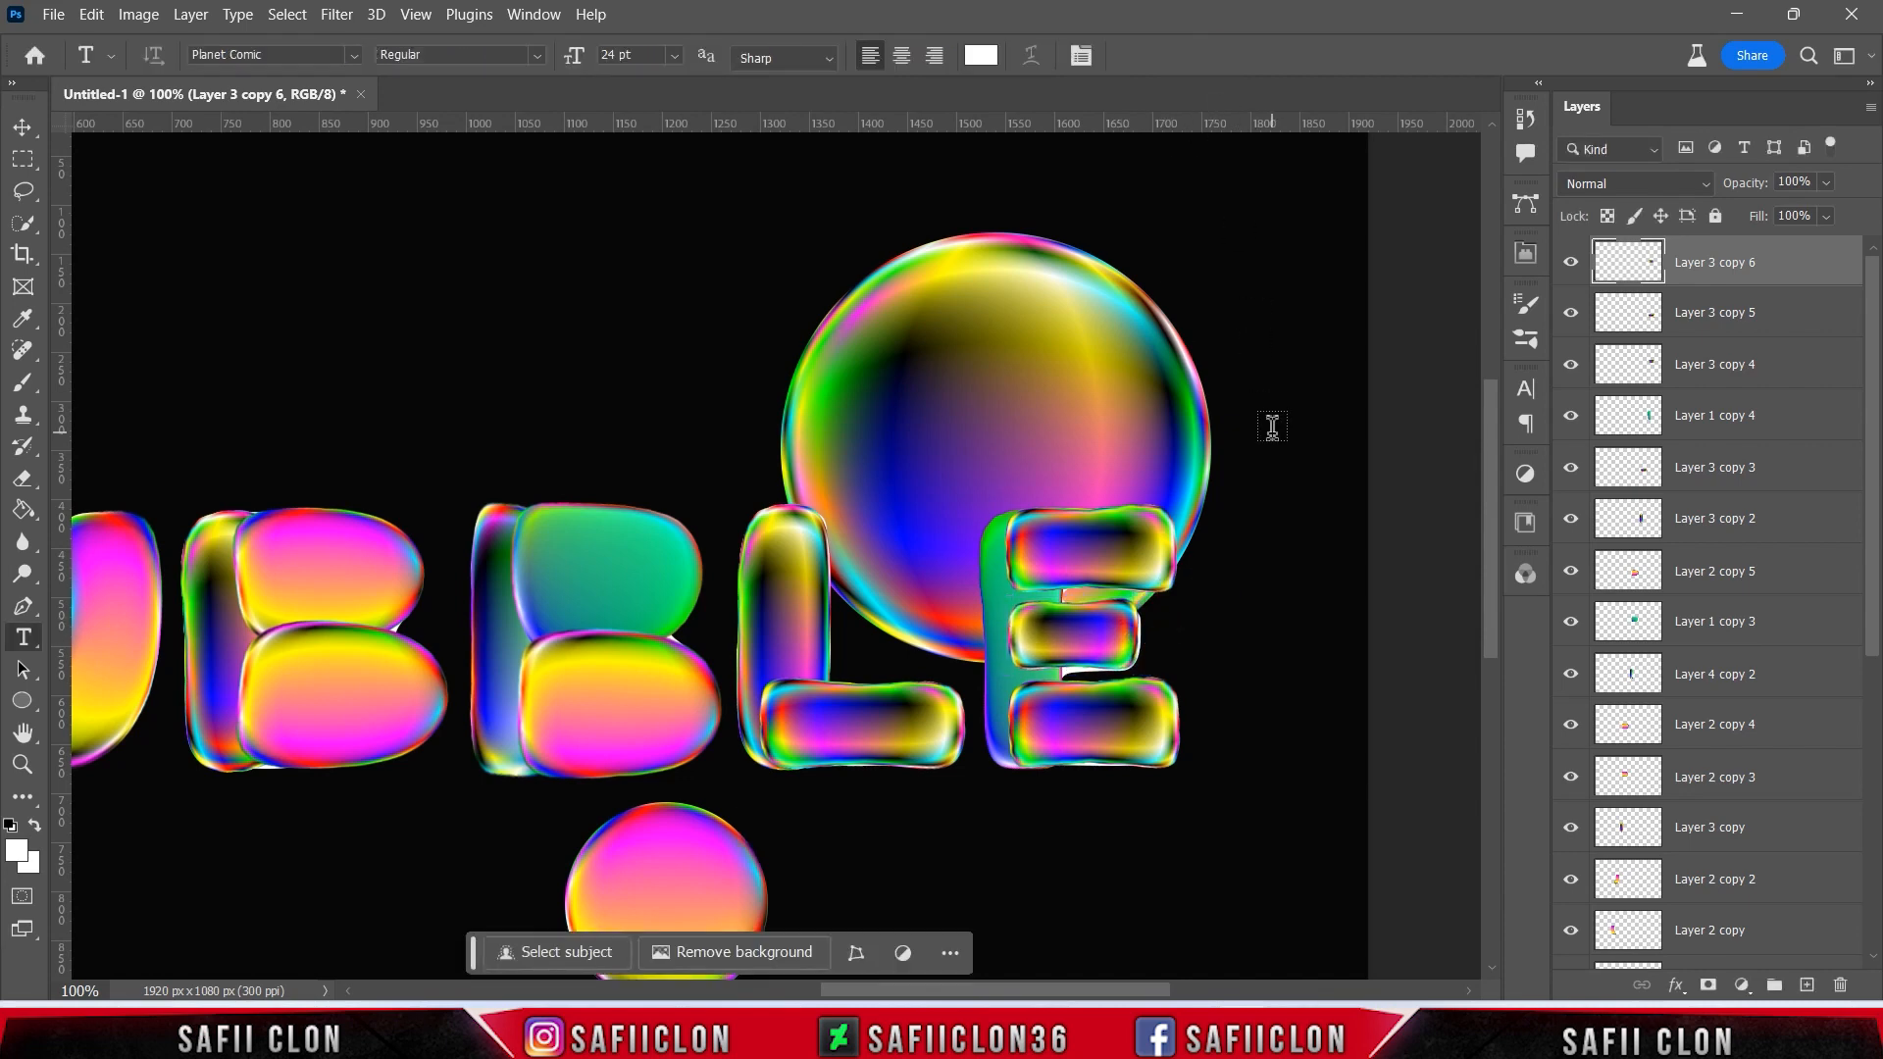
- Group all the letter-piece layers from Layer 3 copy 6 down to Layer 4 copy into a group named TEXT
key("ctrl+minus")
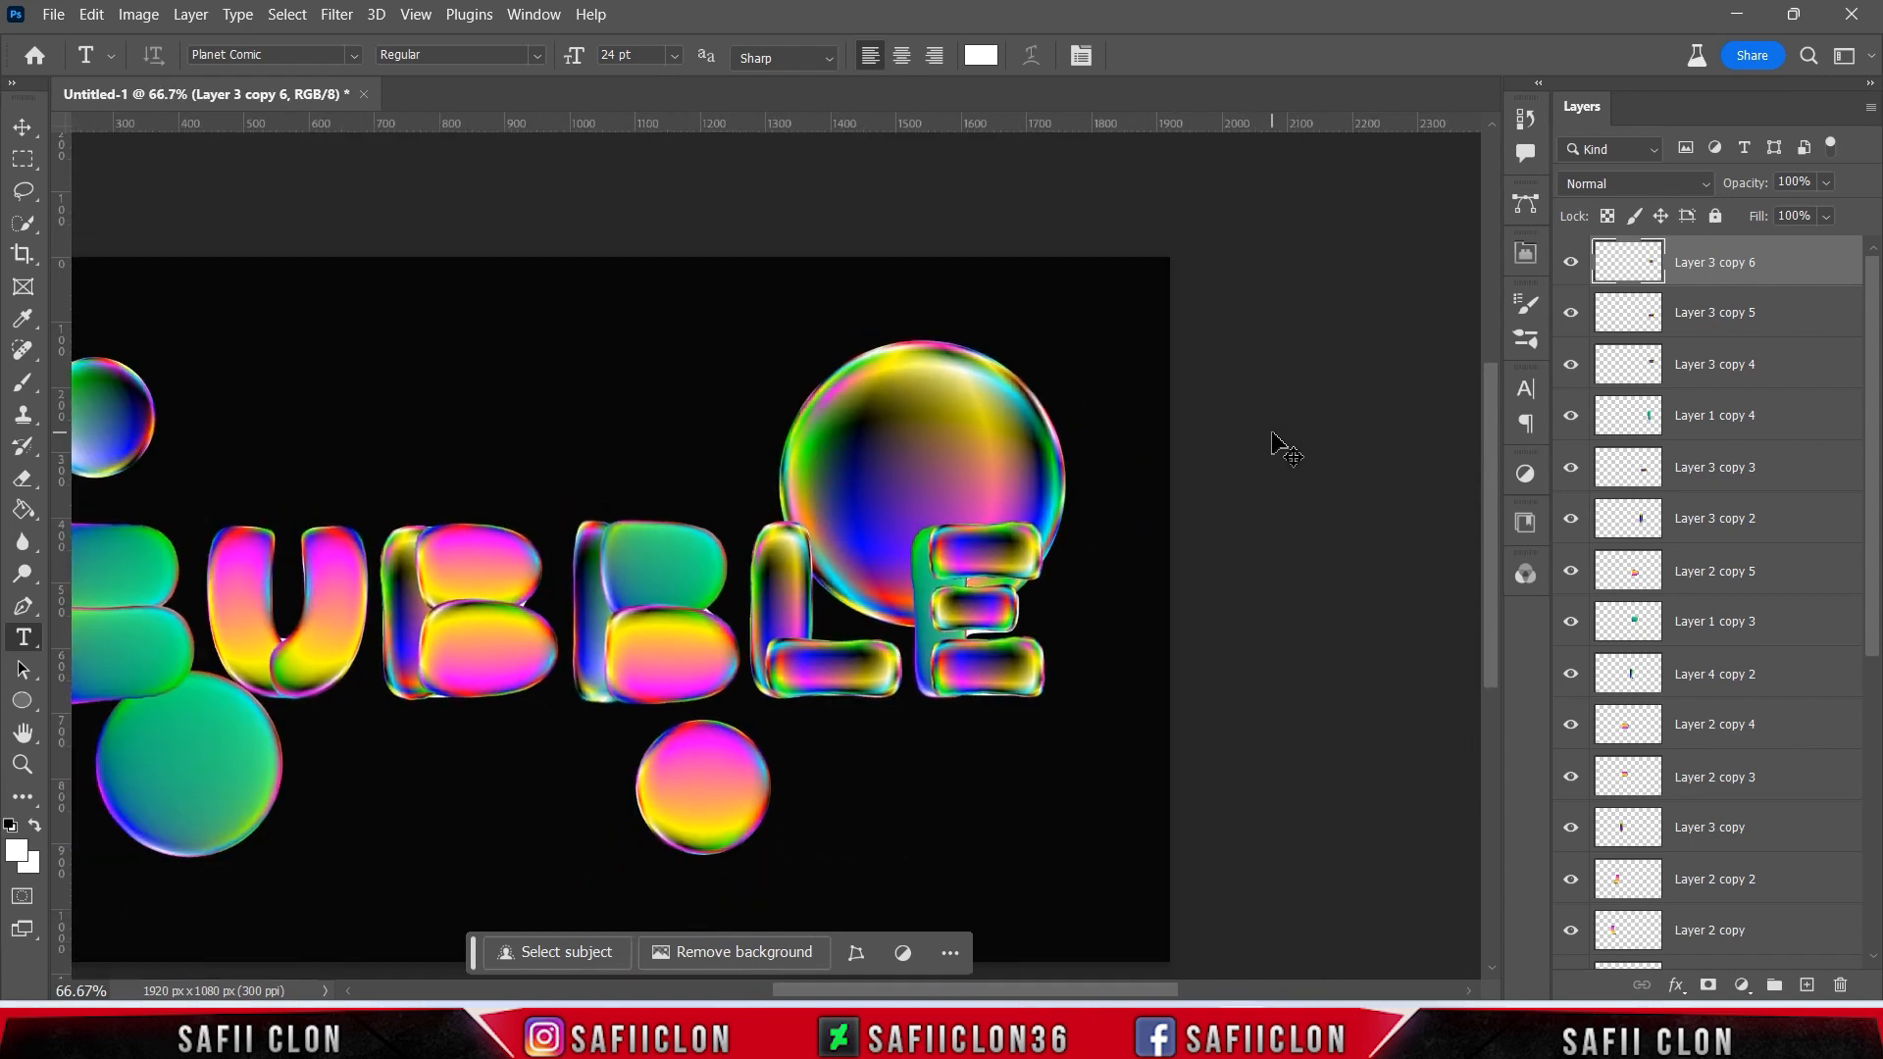
key("ctrl+minus")
left_click_drag(1081, 972, 992, 969)
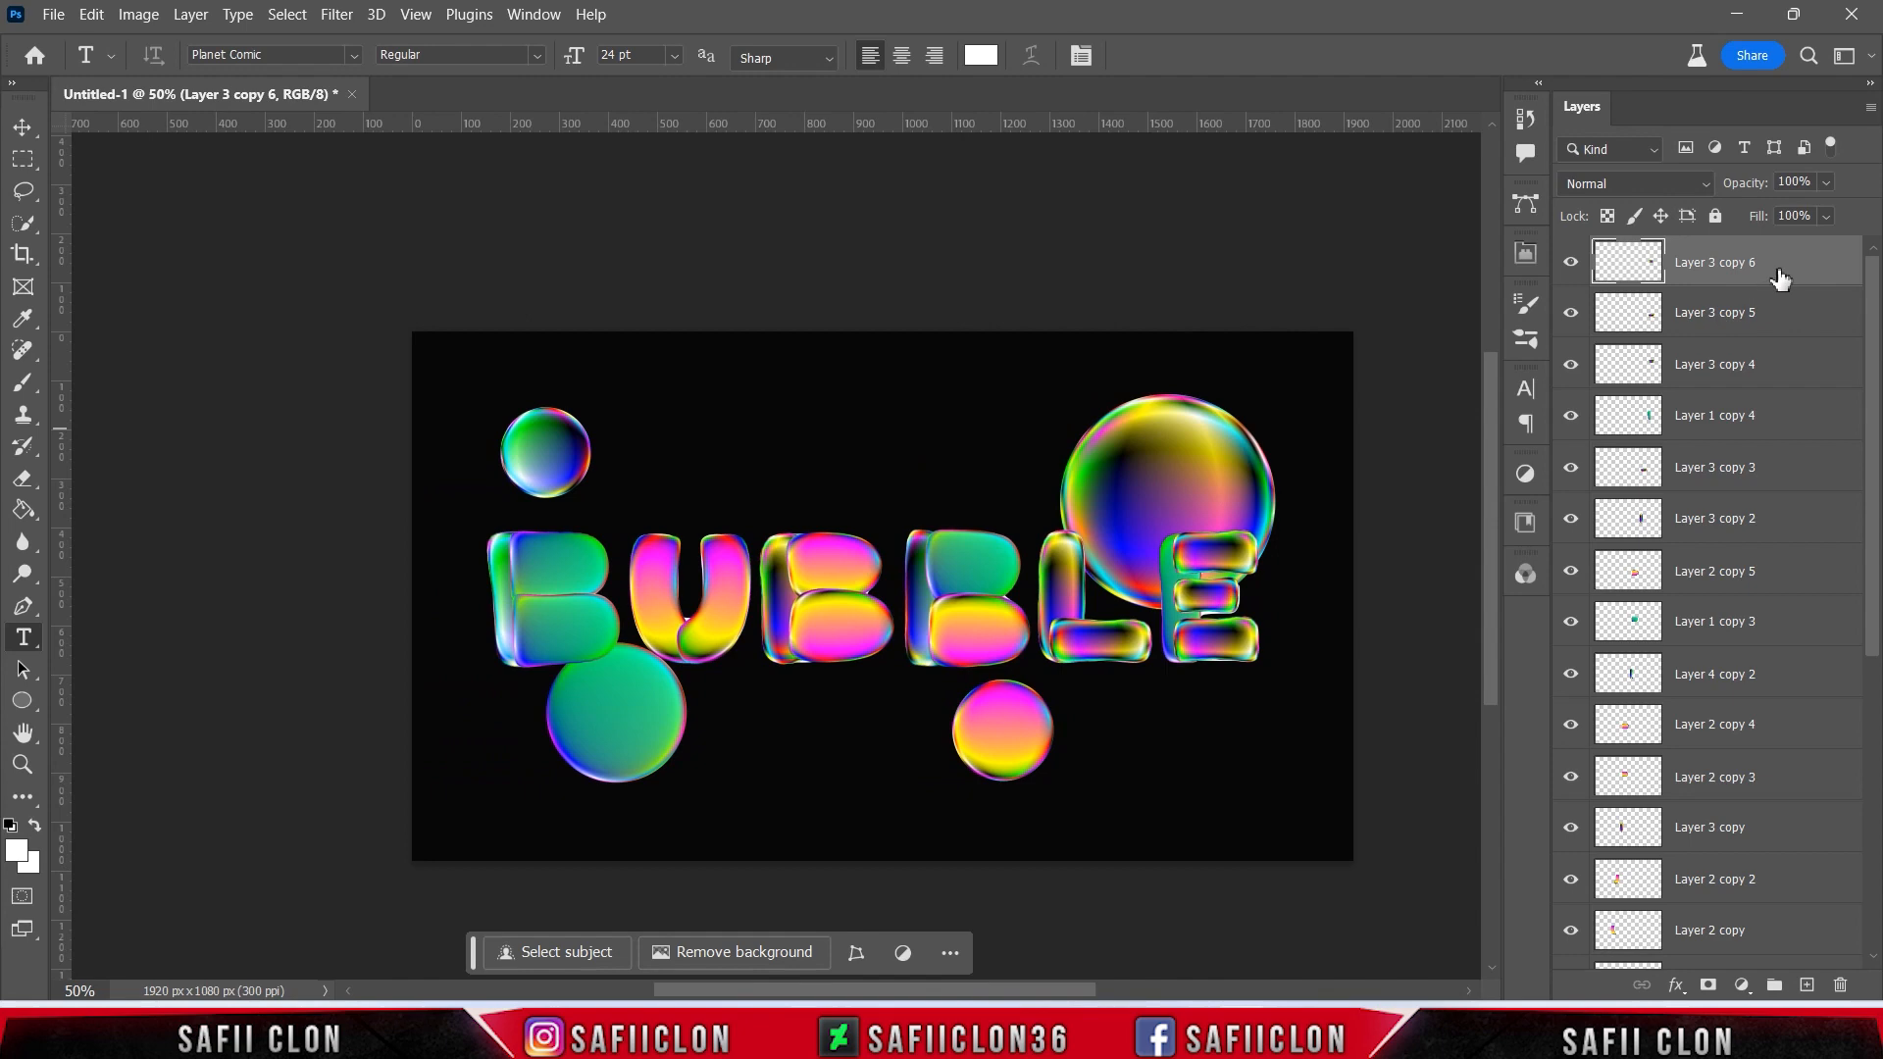
left_click_drag(1871, 303, 1873, 549)
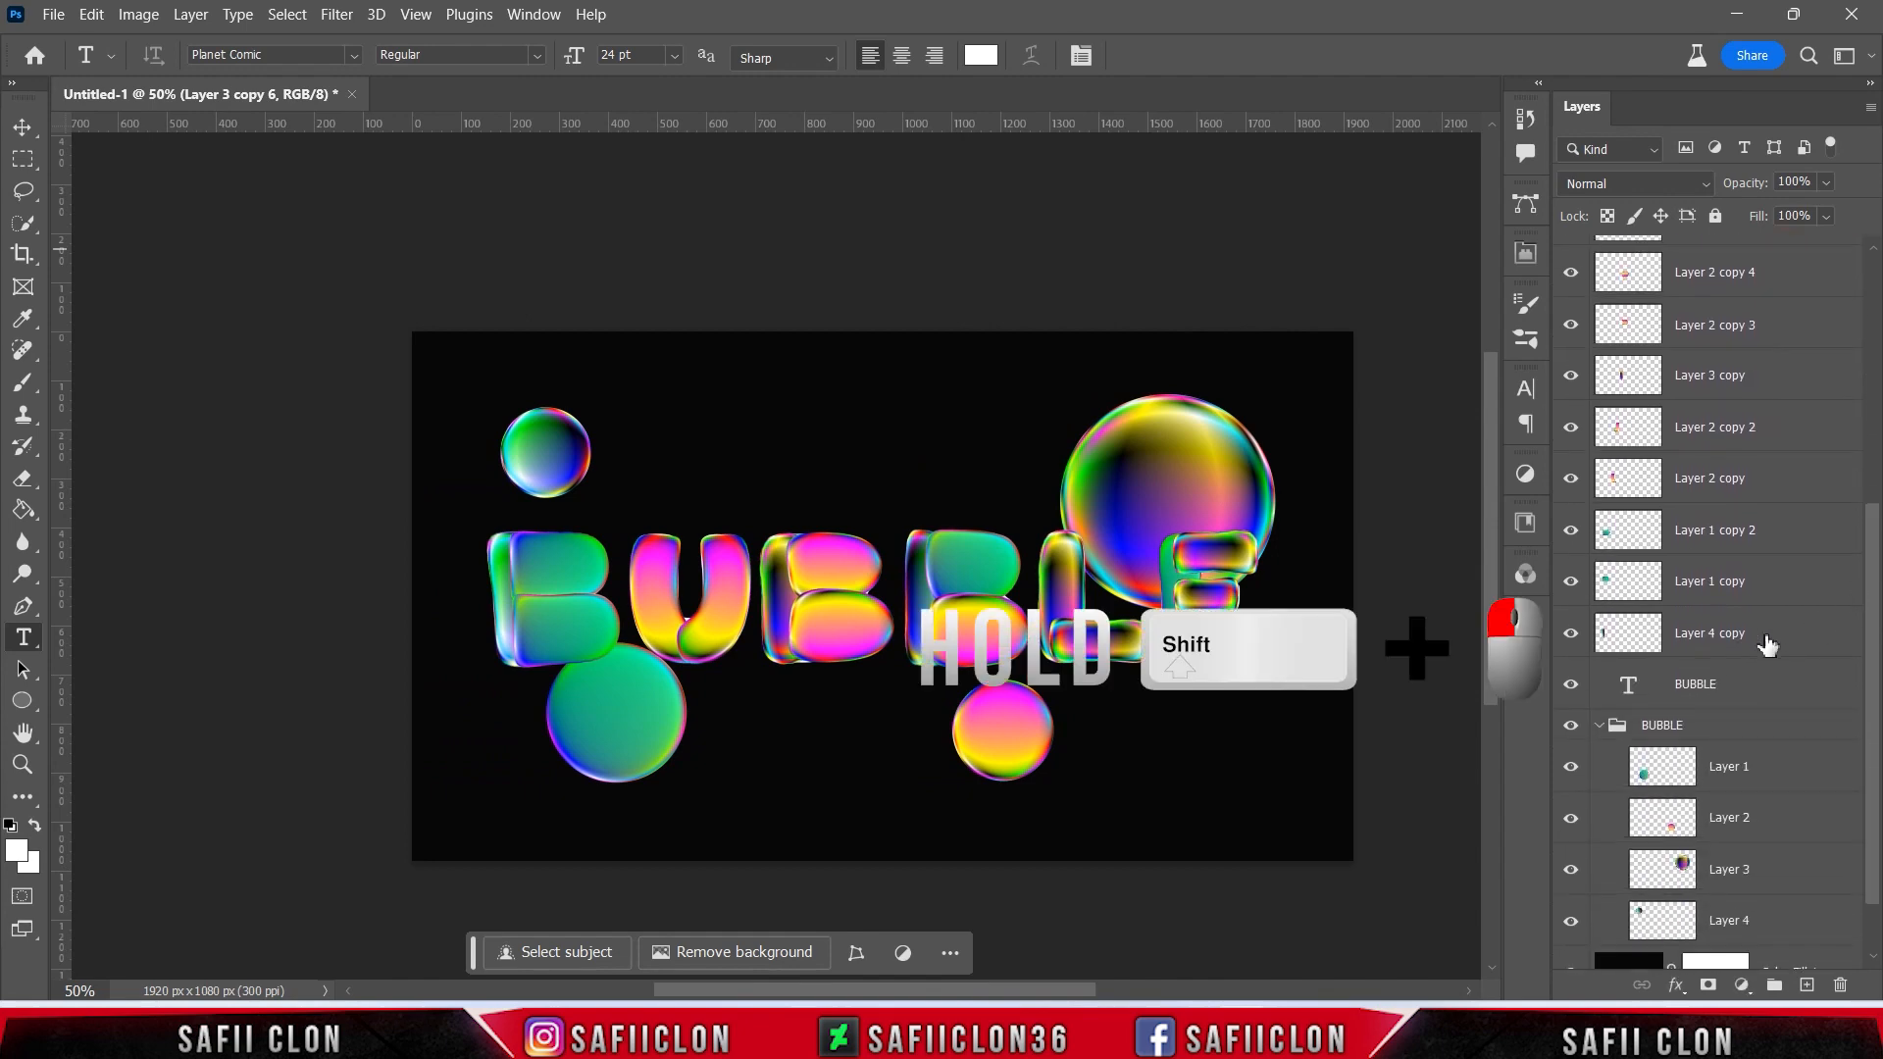
left_click(1766, 643, "shift")
right_click(1776, 628)
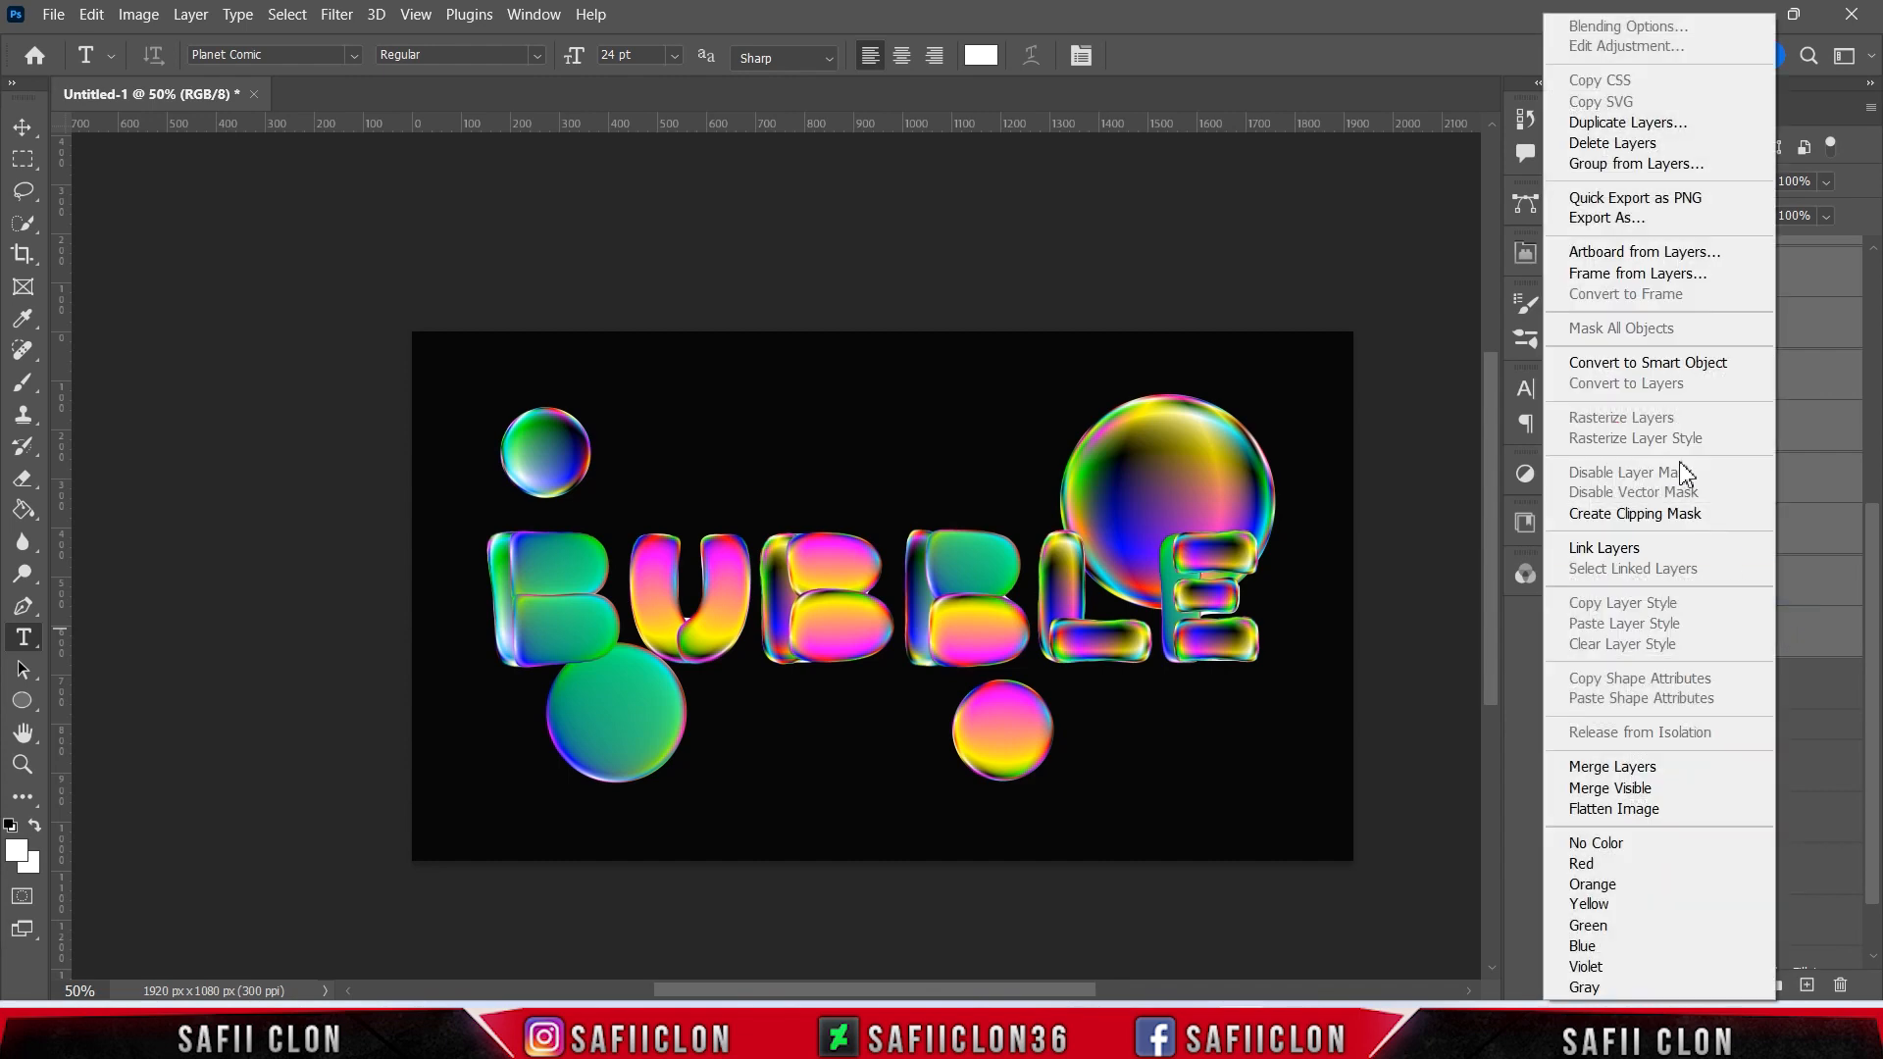
left_click(1657, 169)
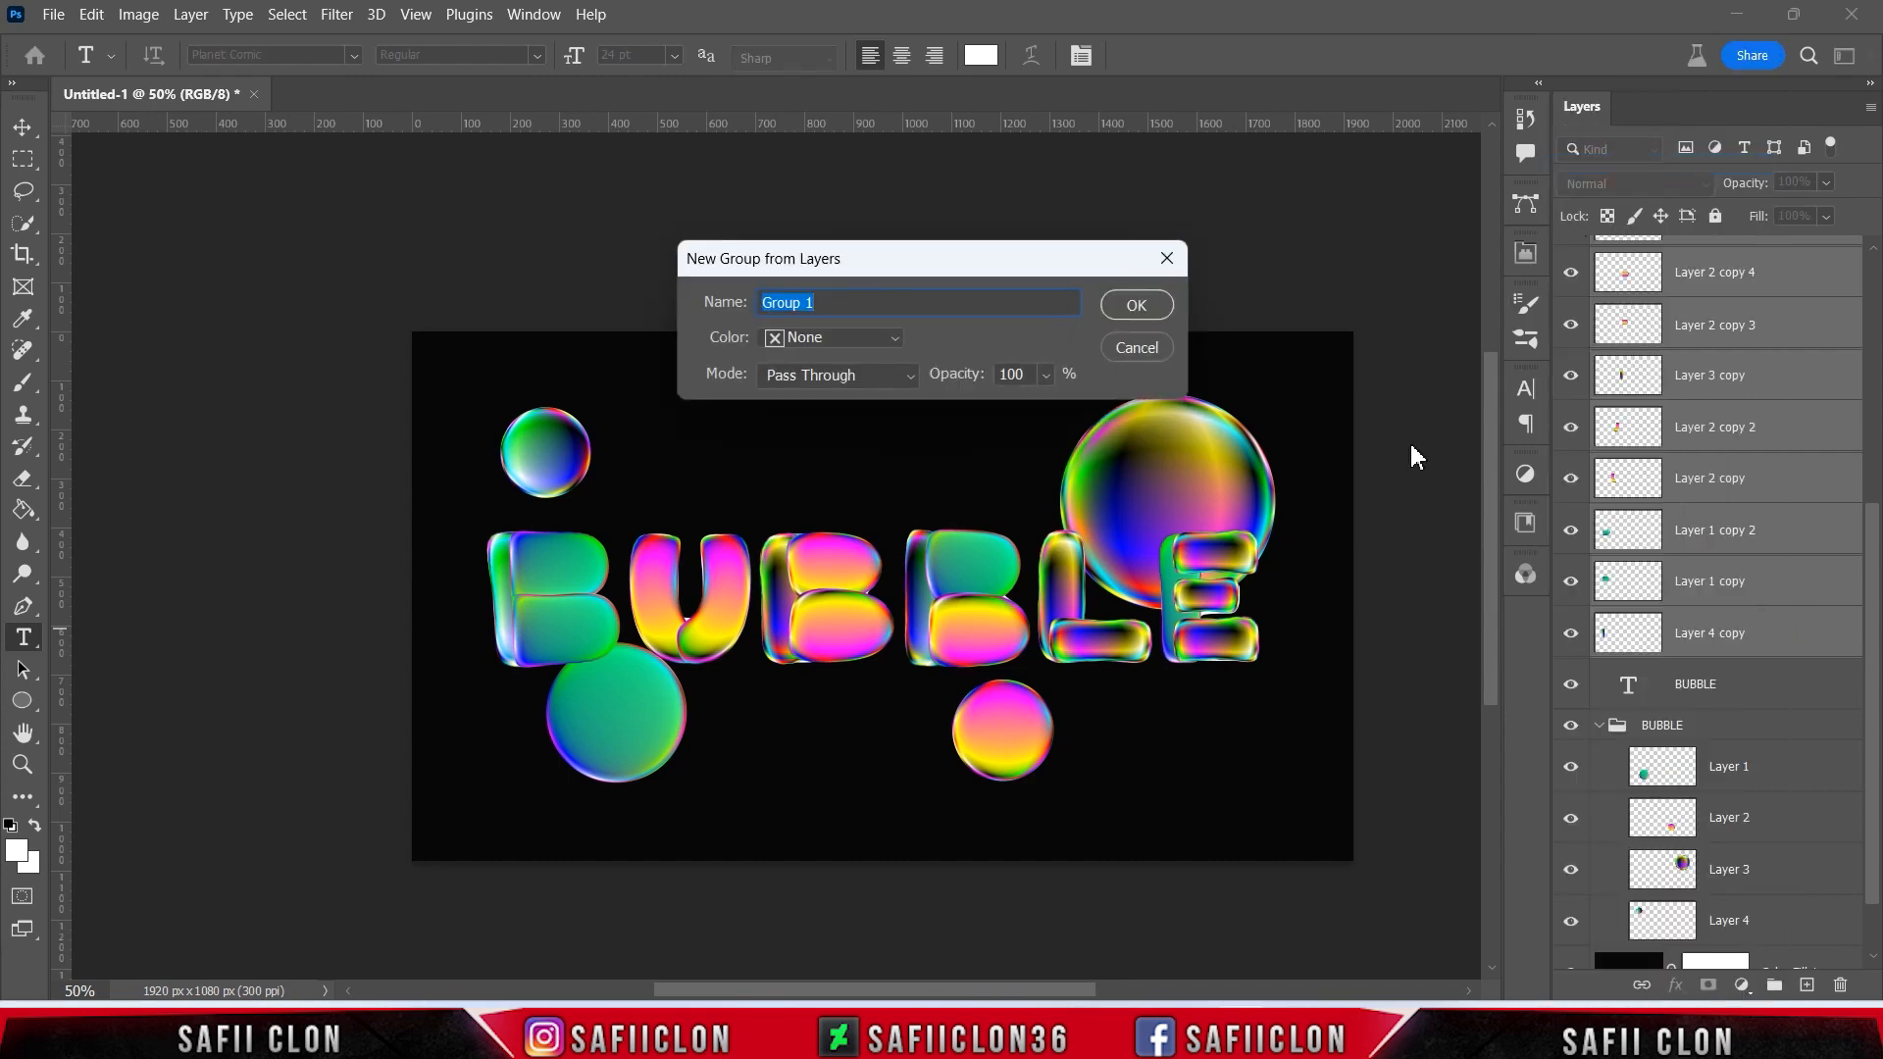
type("TEXT")
left_click(1136, 305)
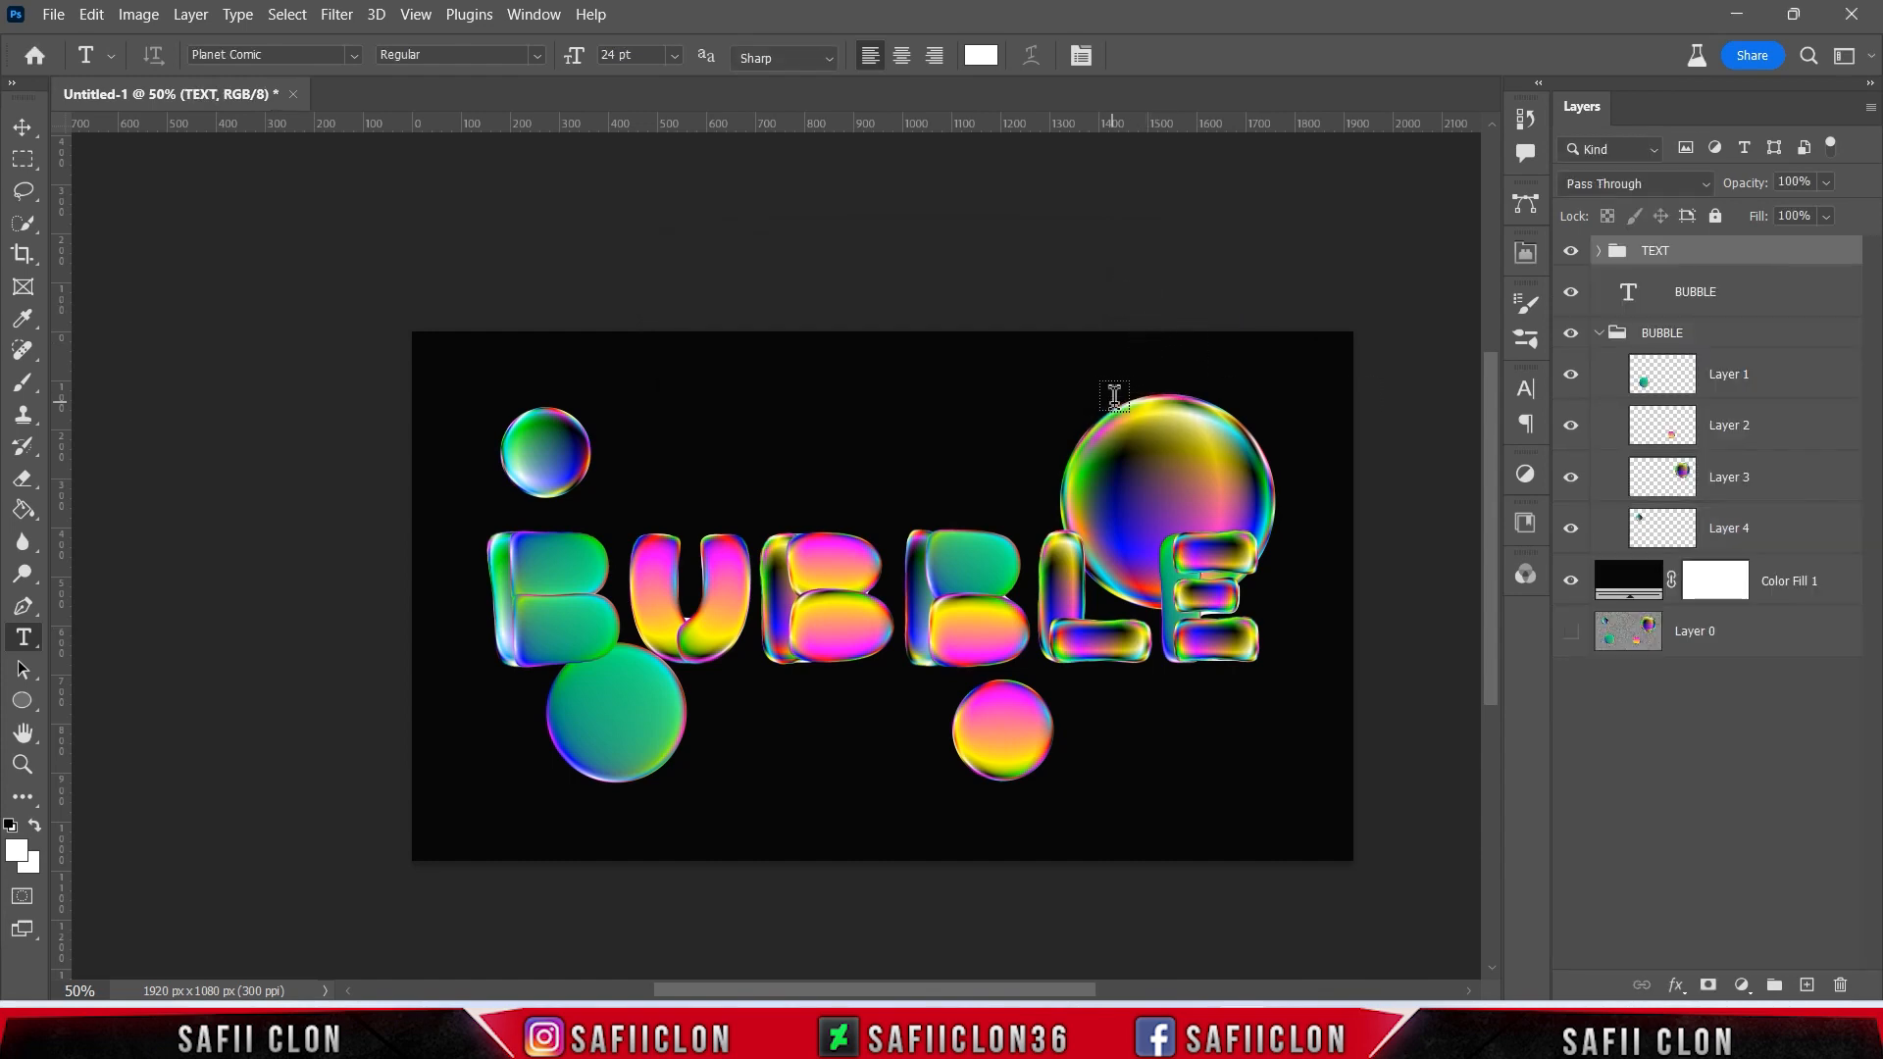
- Hide the white BUBBLE type layer and the BUBBLE group of original bubbles, leaving the TEXT group visible
left_click(1573, 253)
left_click(1573, 253)
left_click(1573, 253)
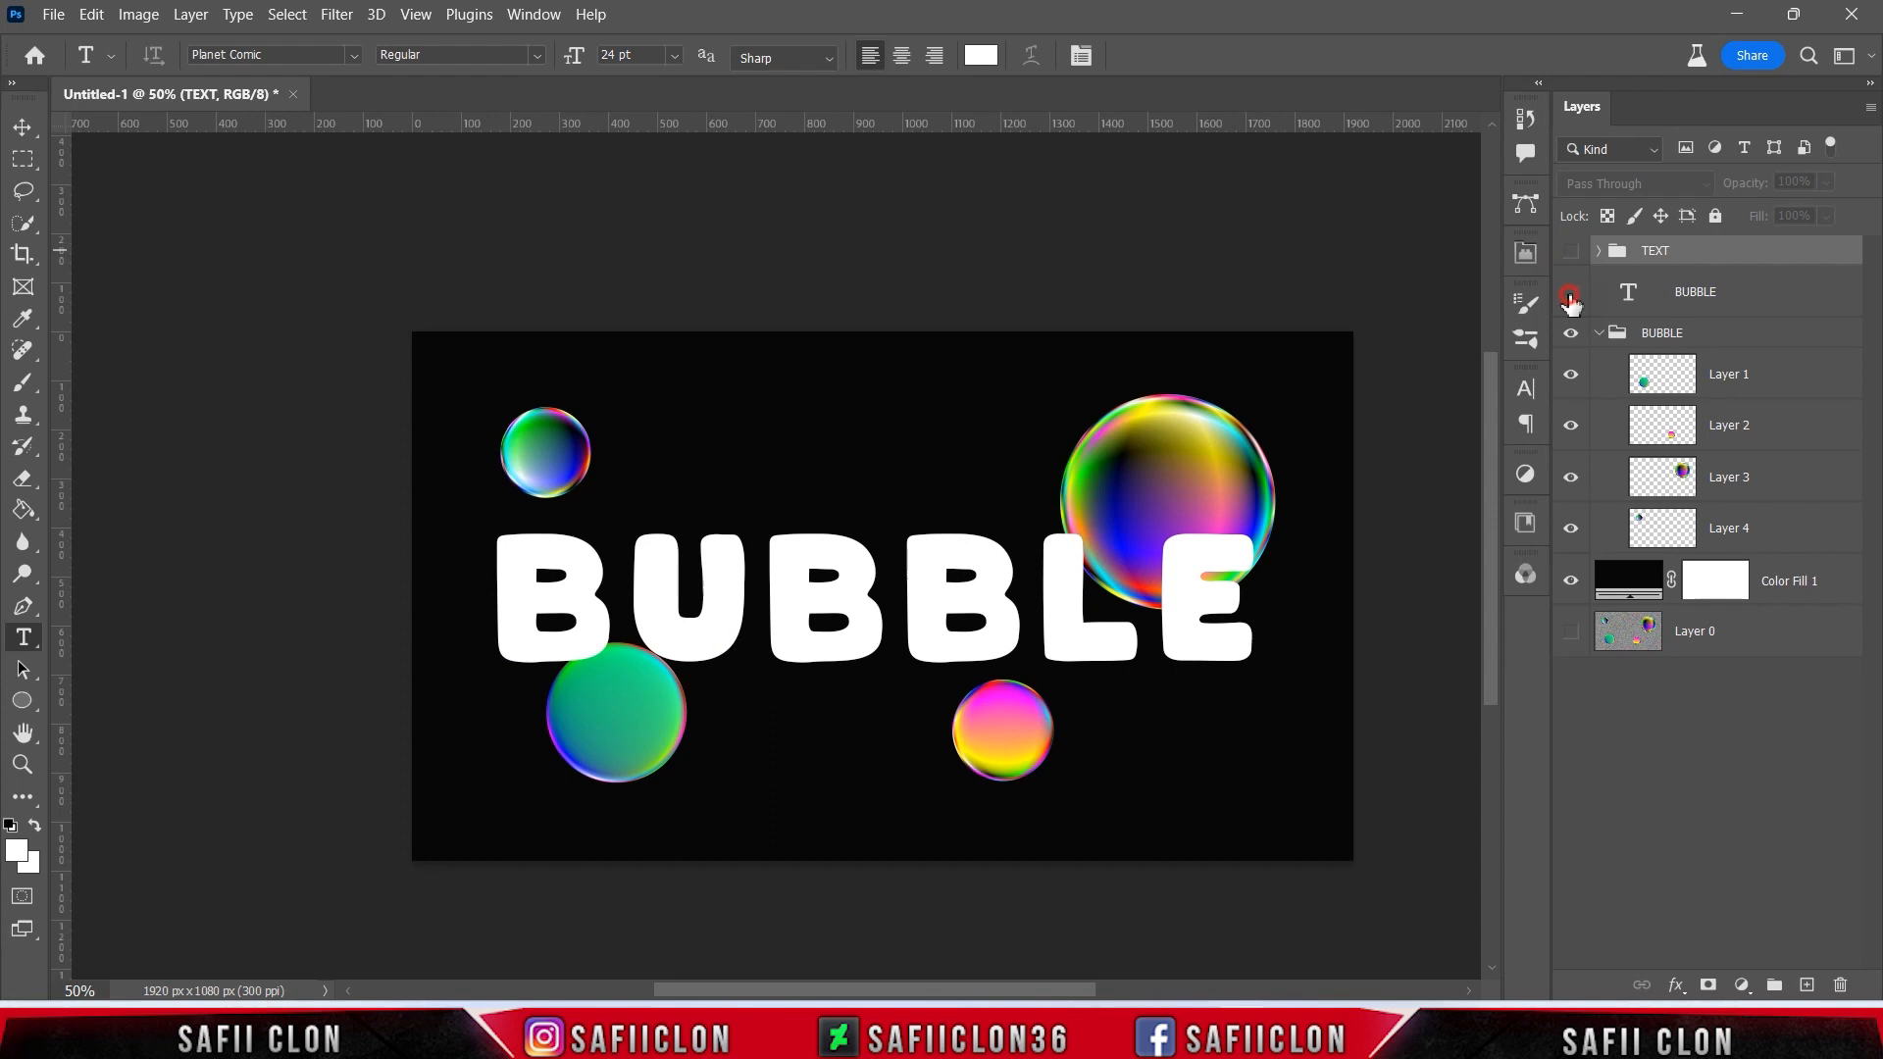
left_click(1570, 293)
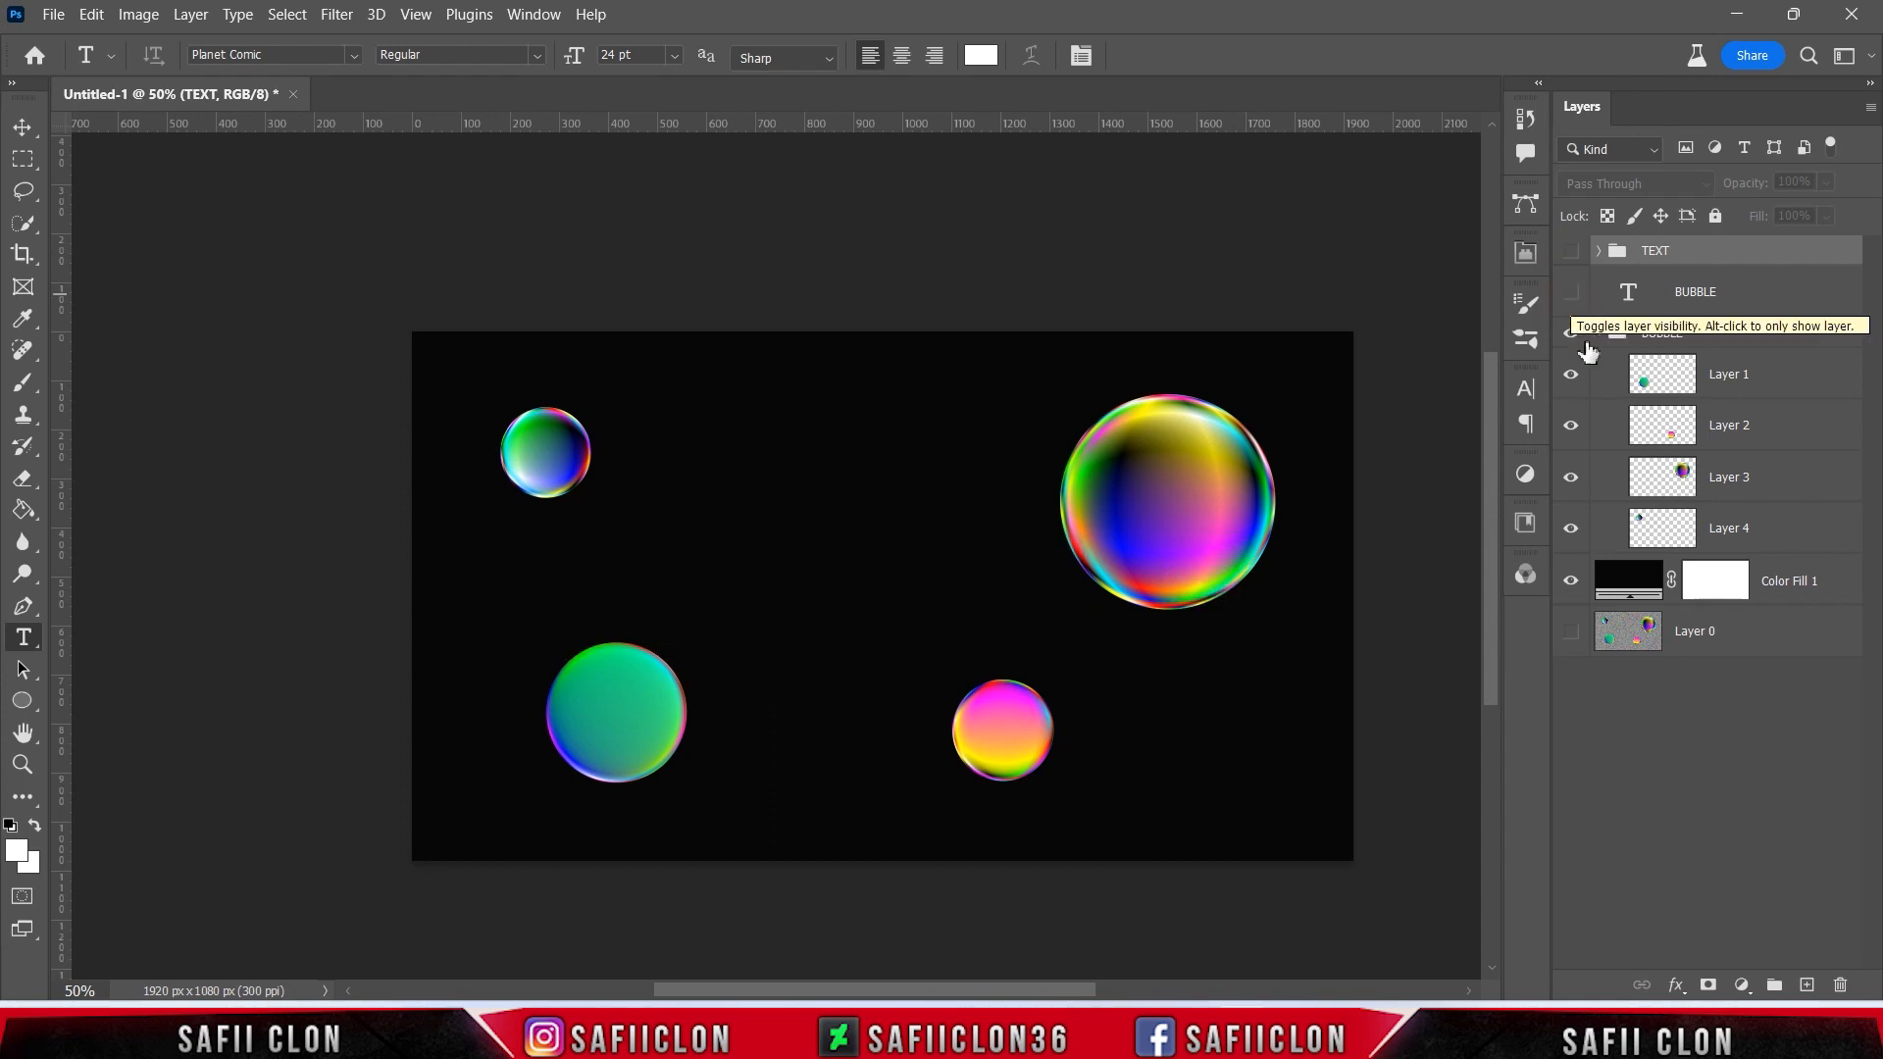
left_click(1572, 336)
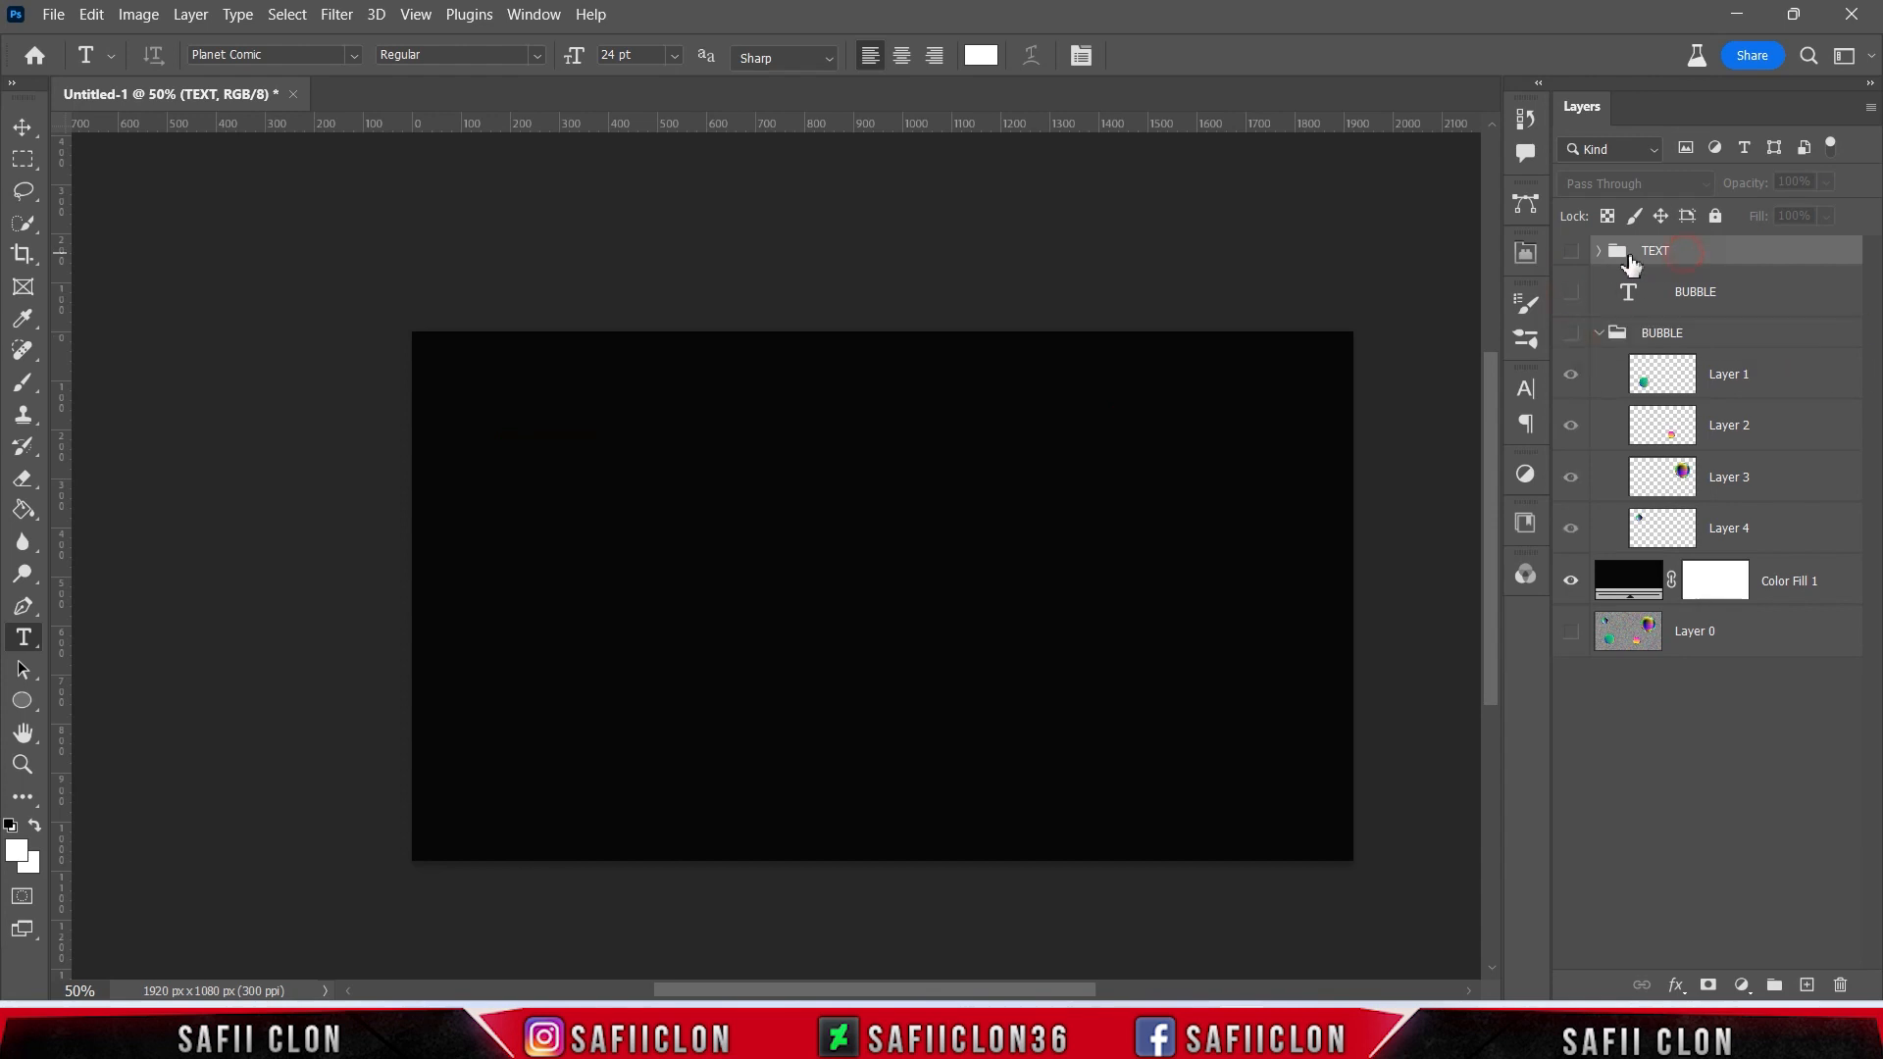
left_click(1572, 252)
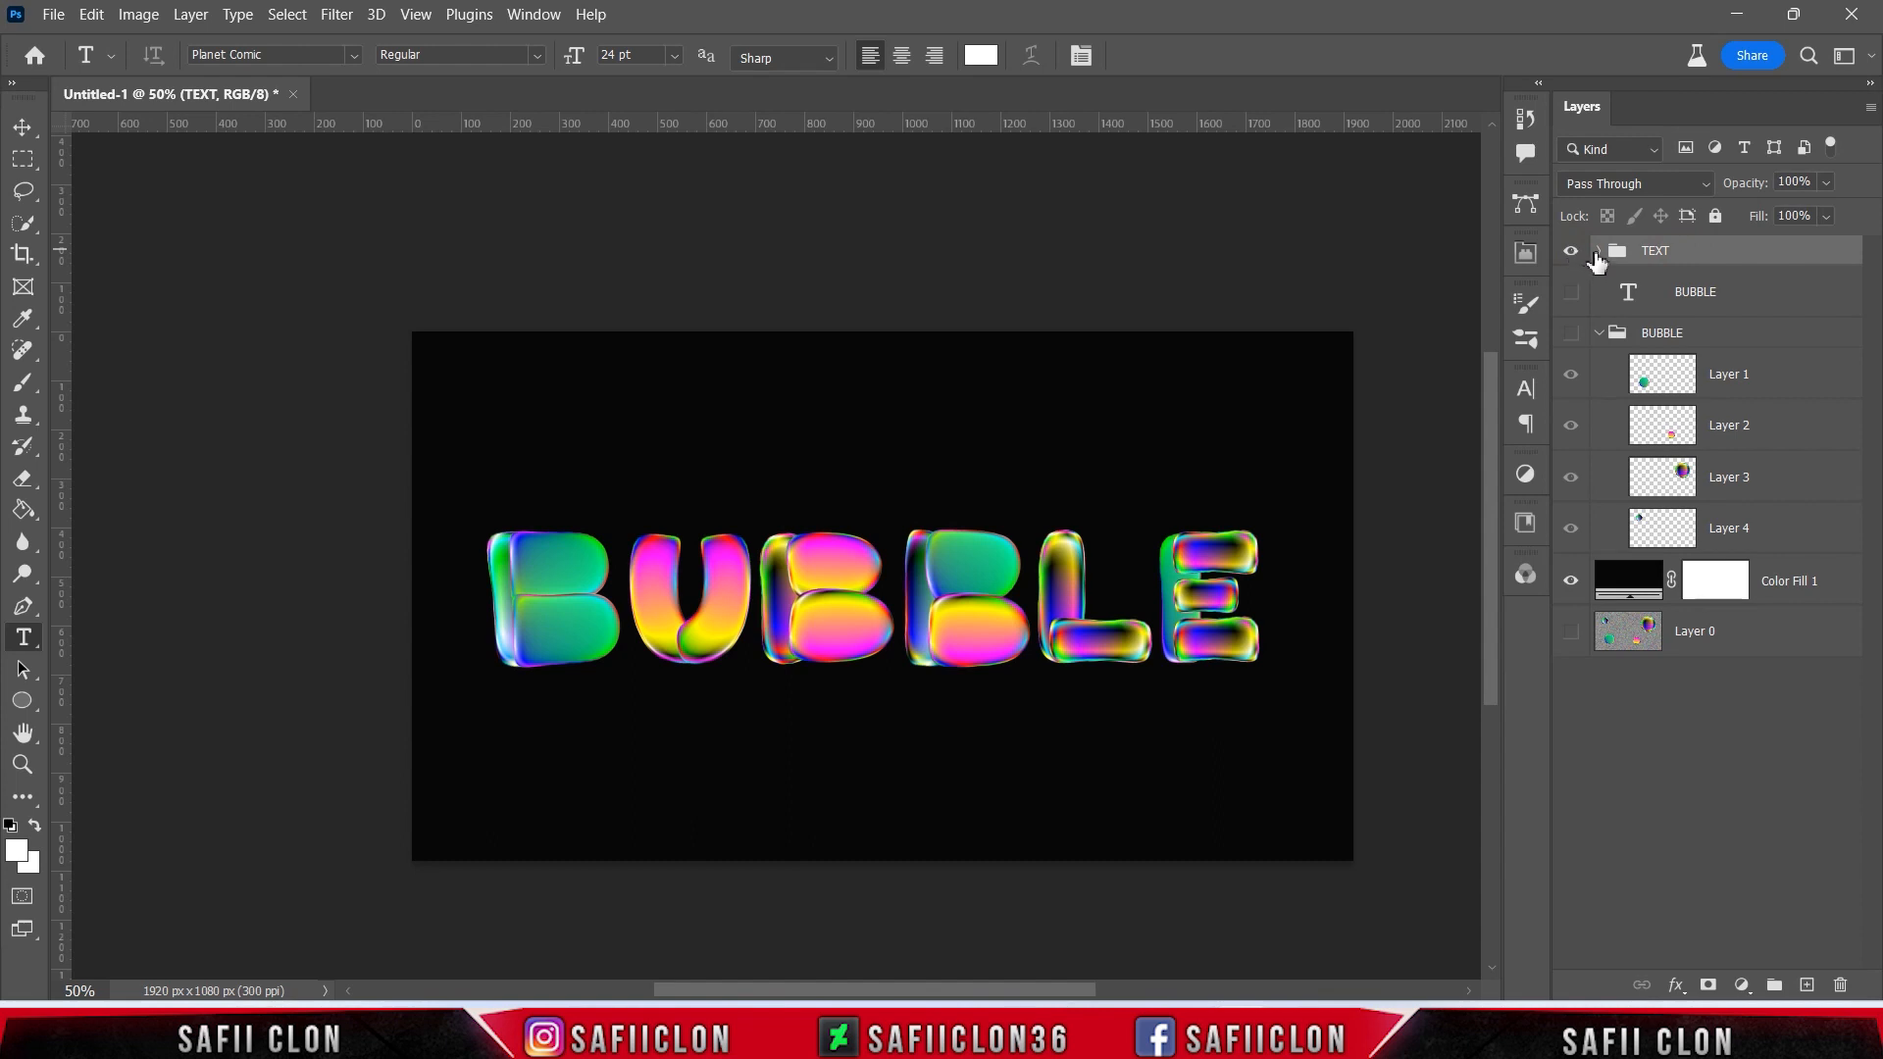
- Set the blend mode of all letter-piece layers inside the TEXT group to Linear Dodge (Add)
left_click(1600, 252)
left_click(1764, 294)
left_click_drag(1872, 324, 1875, 657)
left_click(1780, 555, "shift")
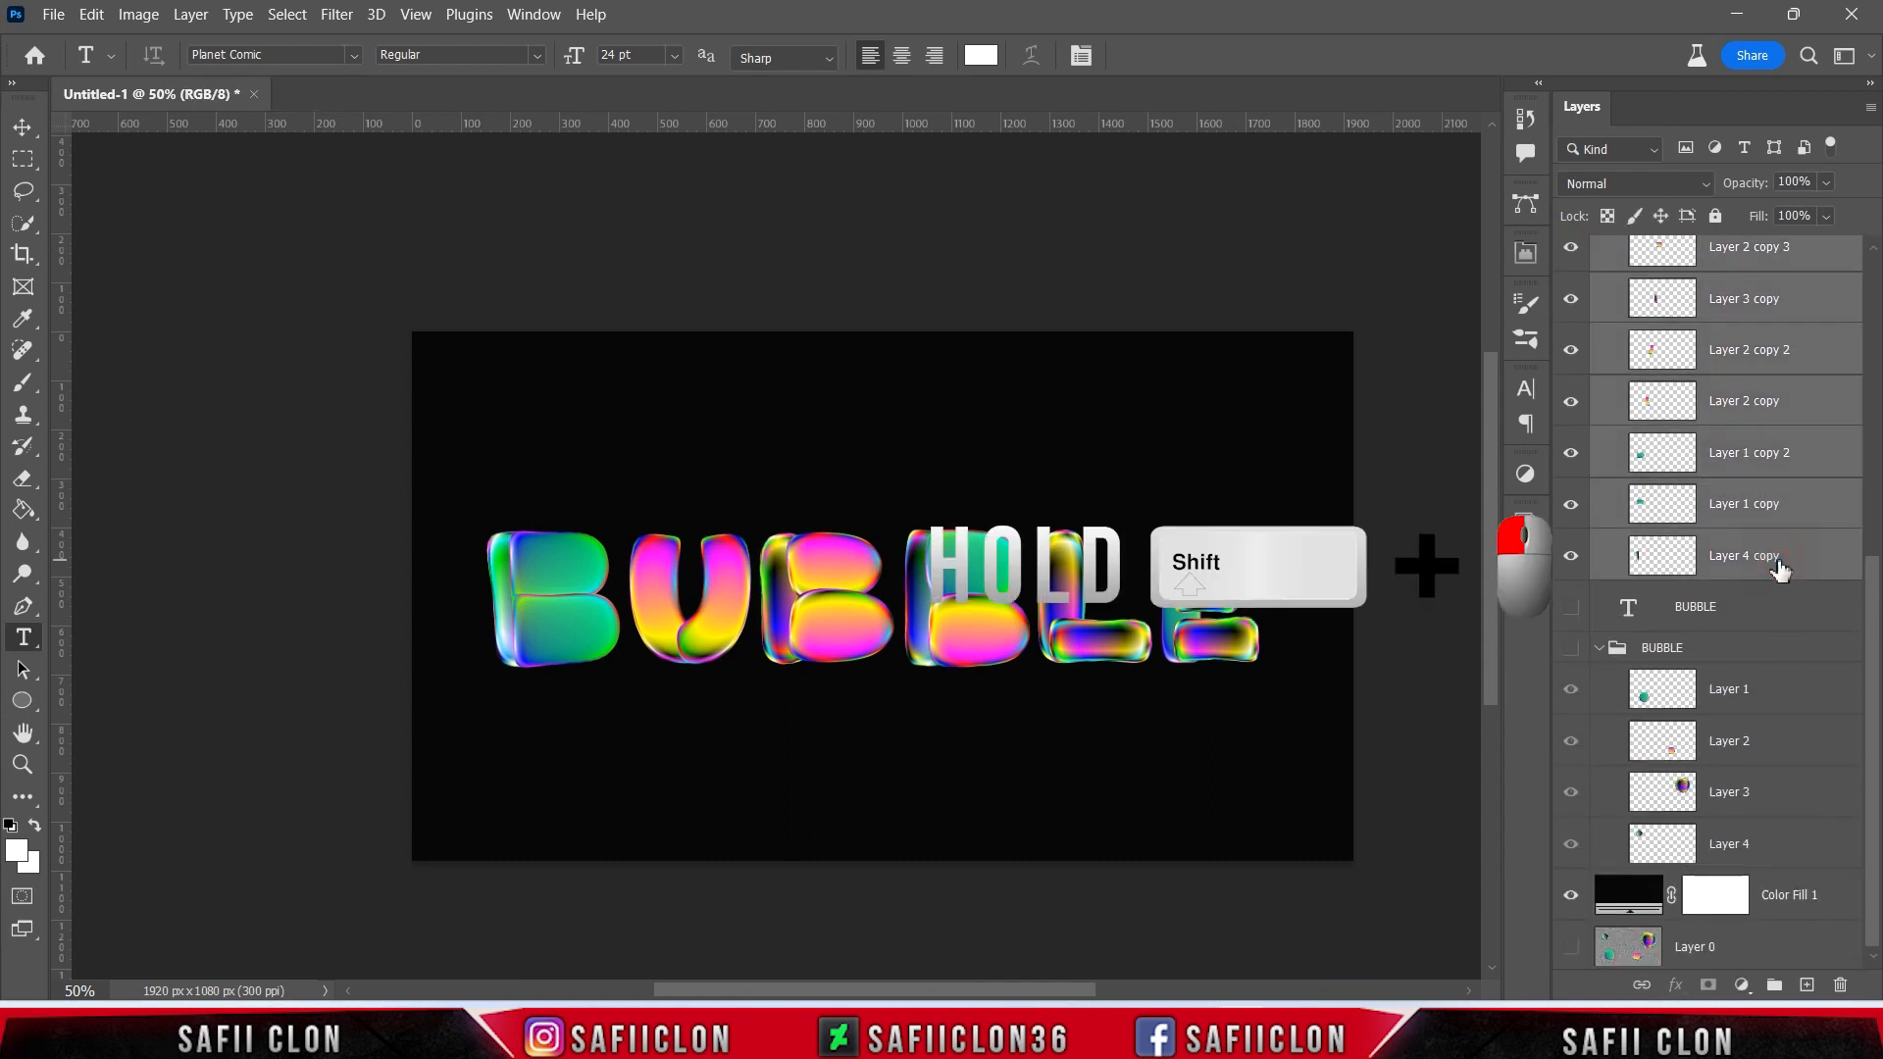
left_click(1635, 184)
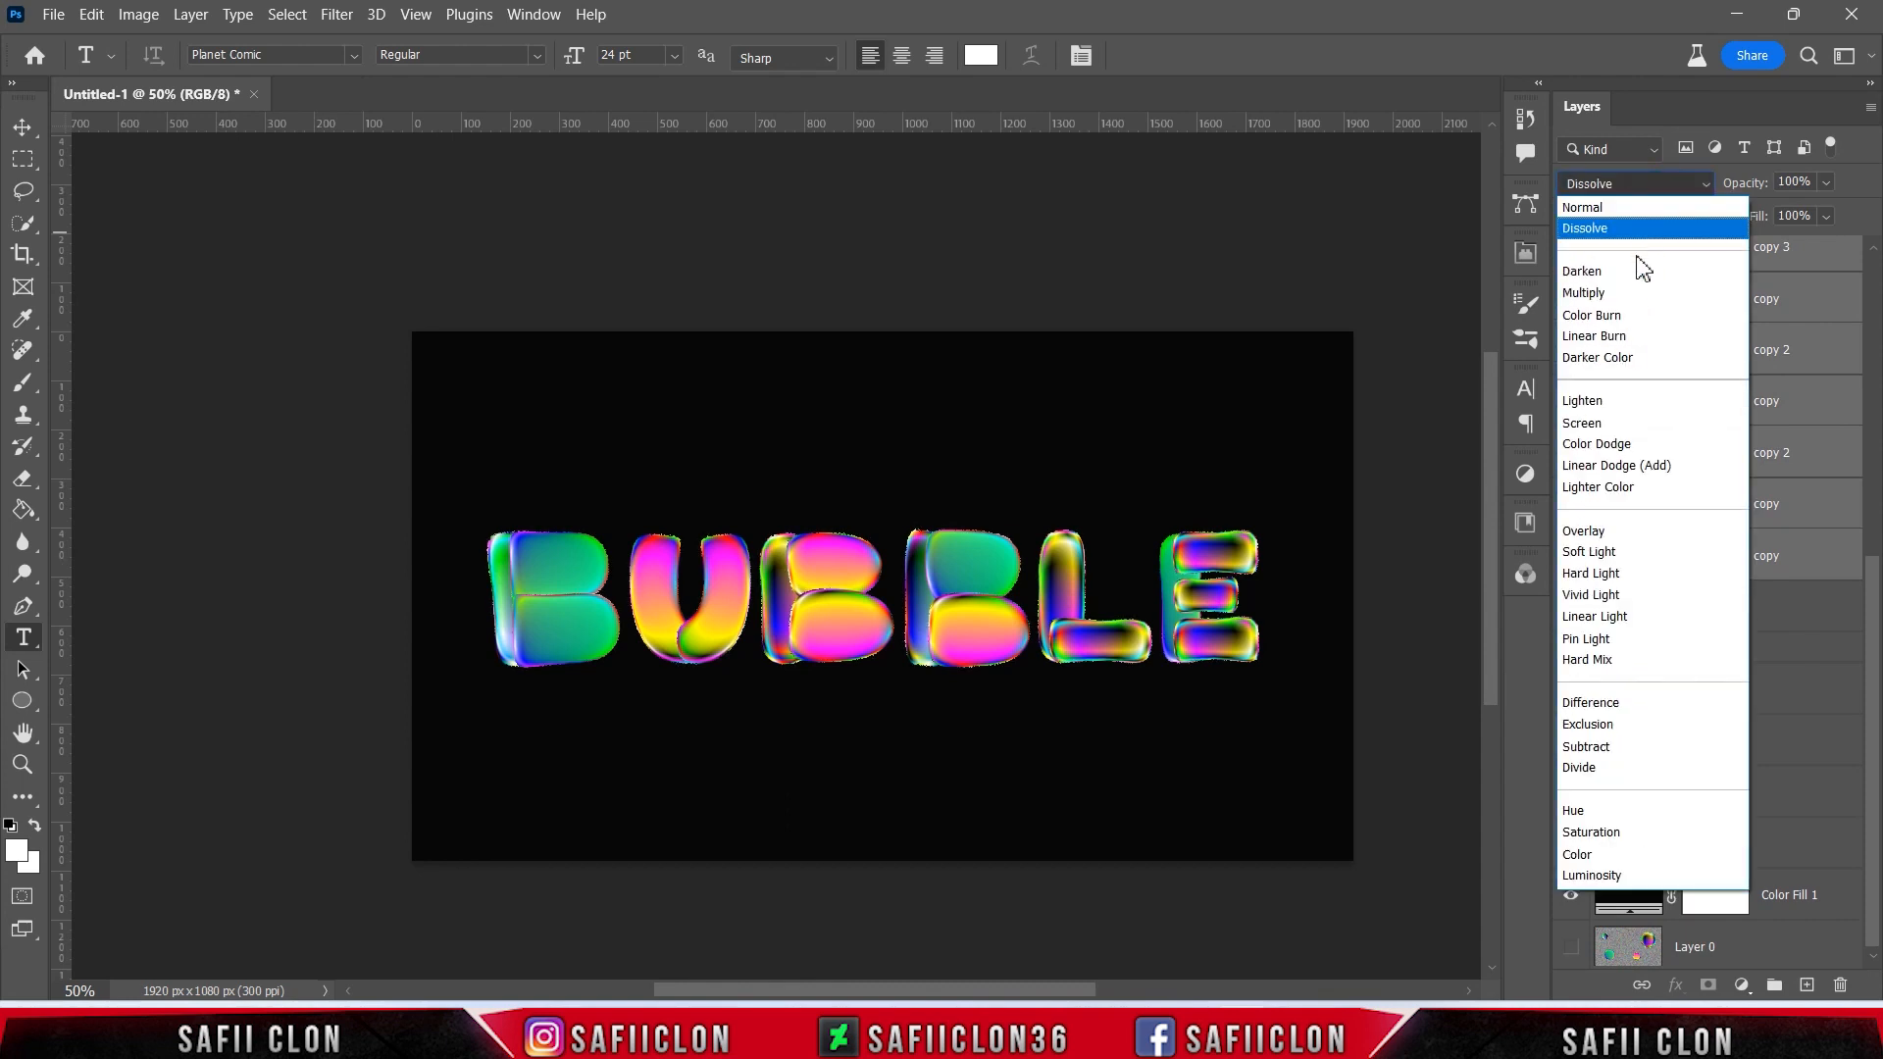
left_click(1656, 475)
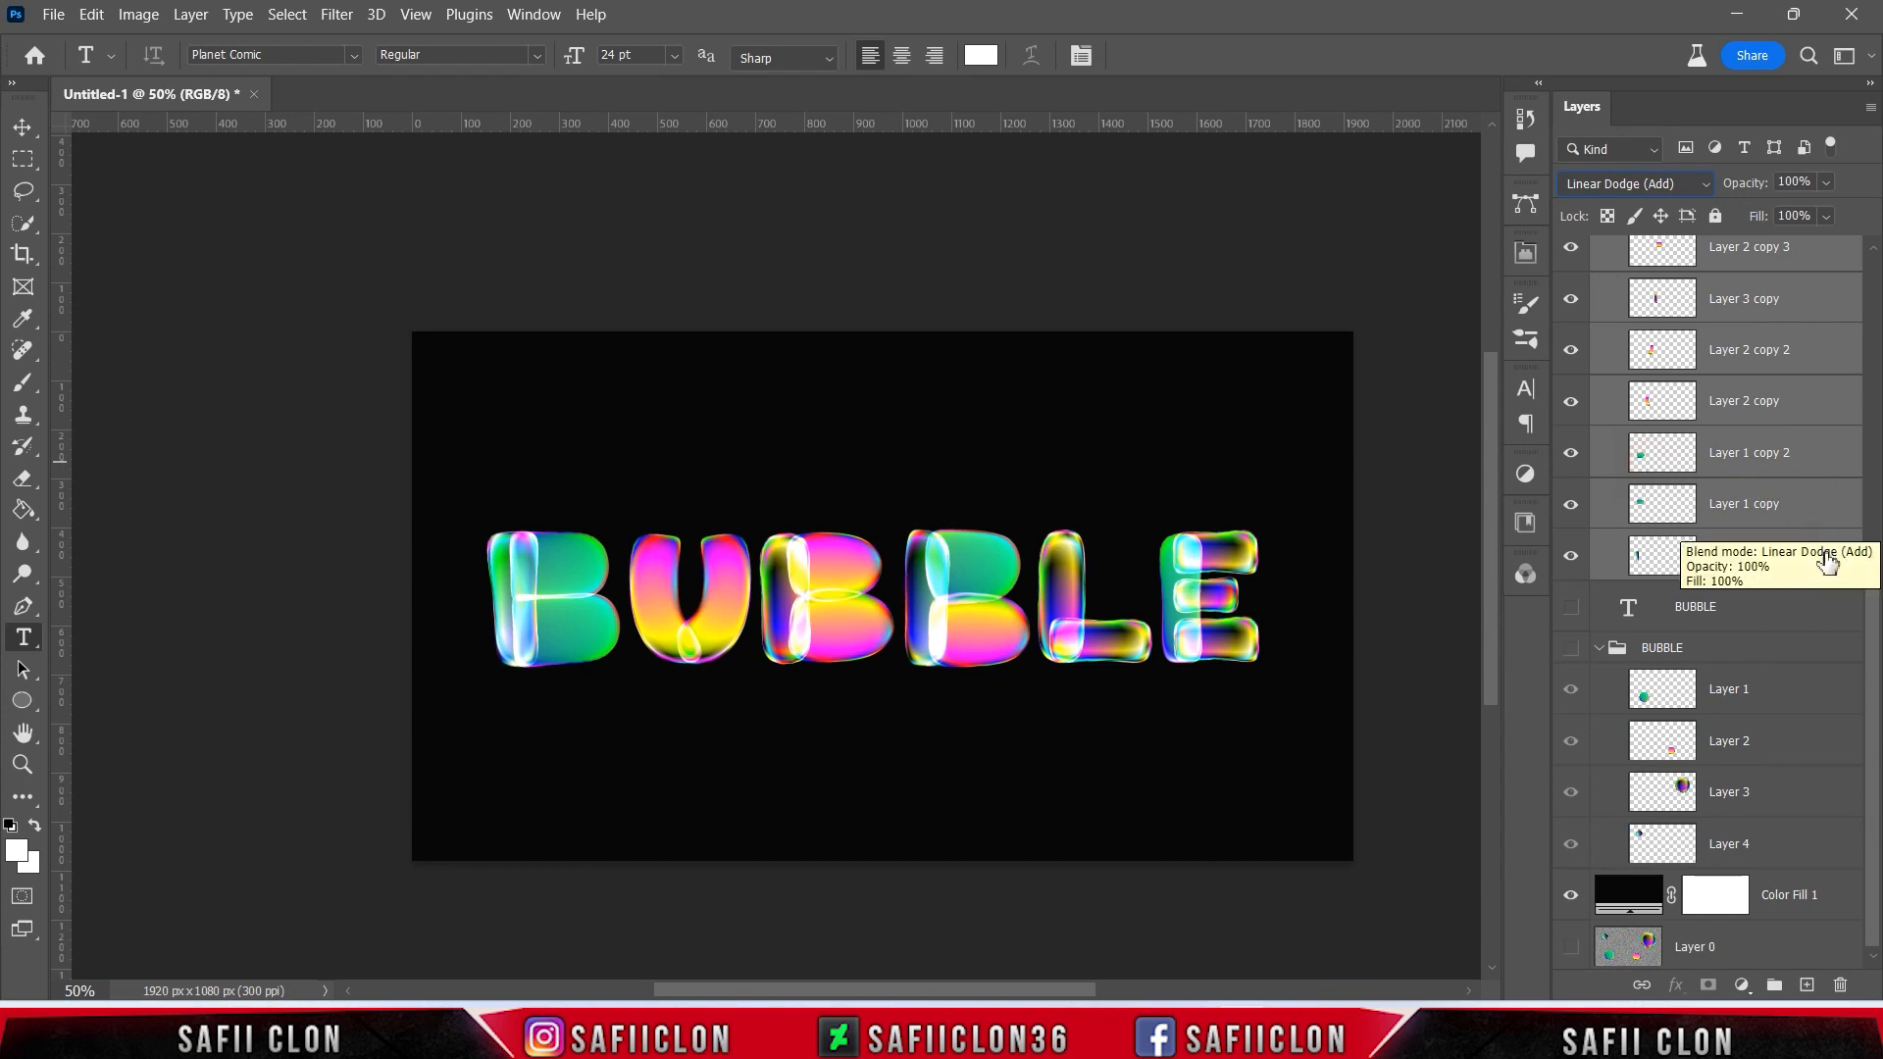
key("ctrl+j")
left_click_drag(1881, 345, 1881, 299)
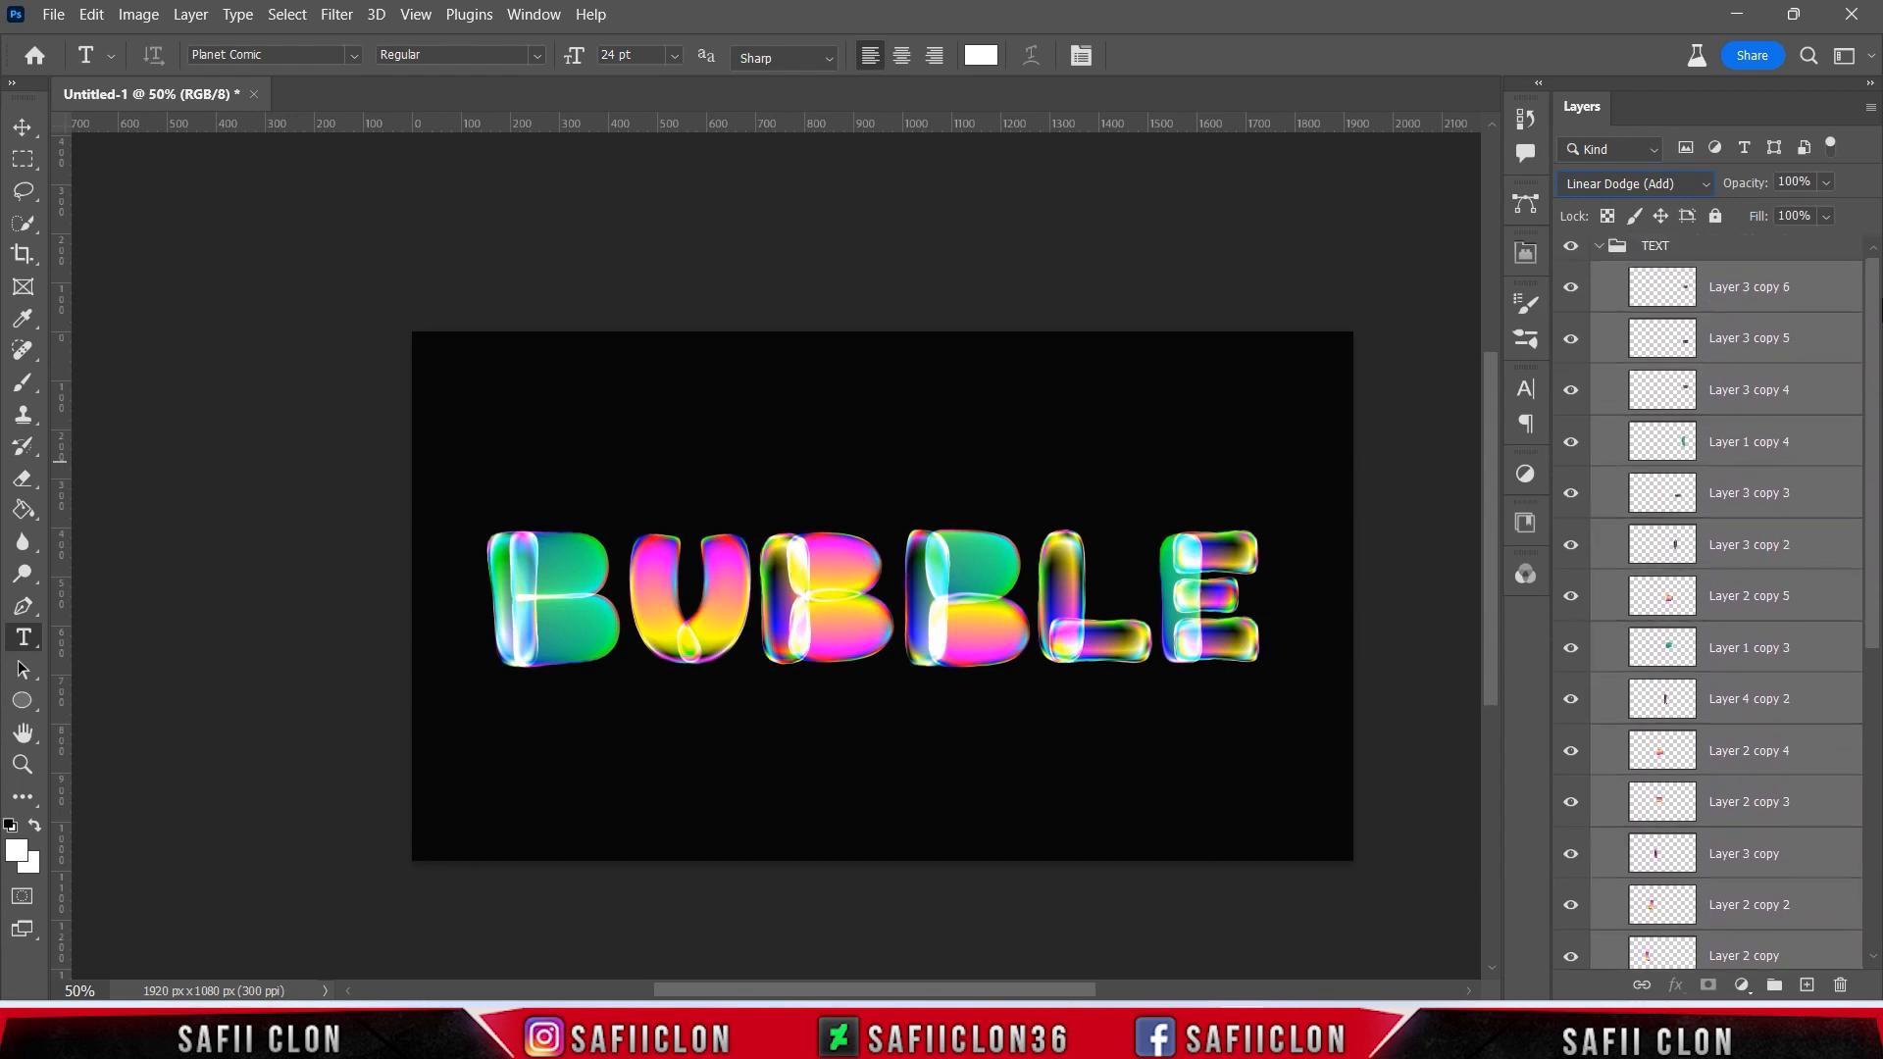
left_click(1600, 248)
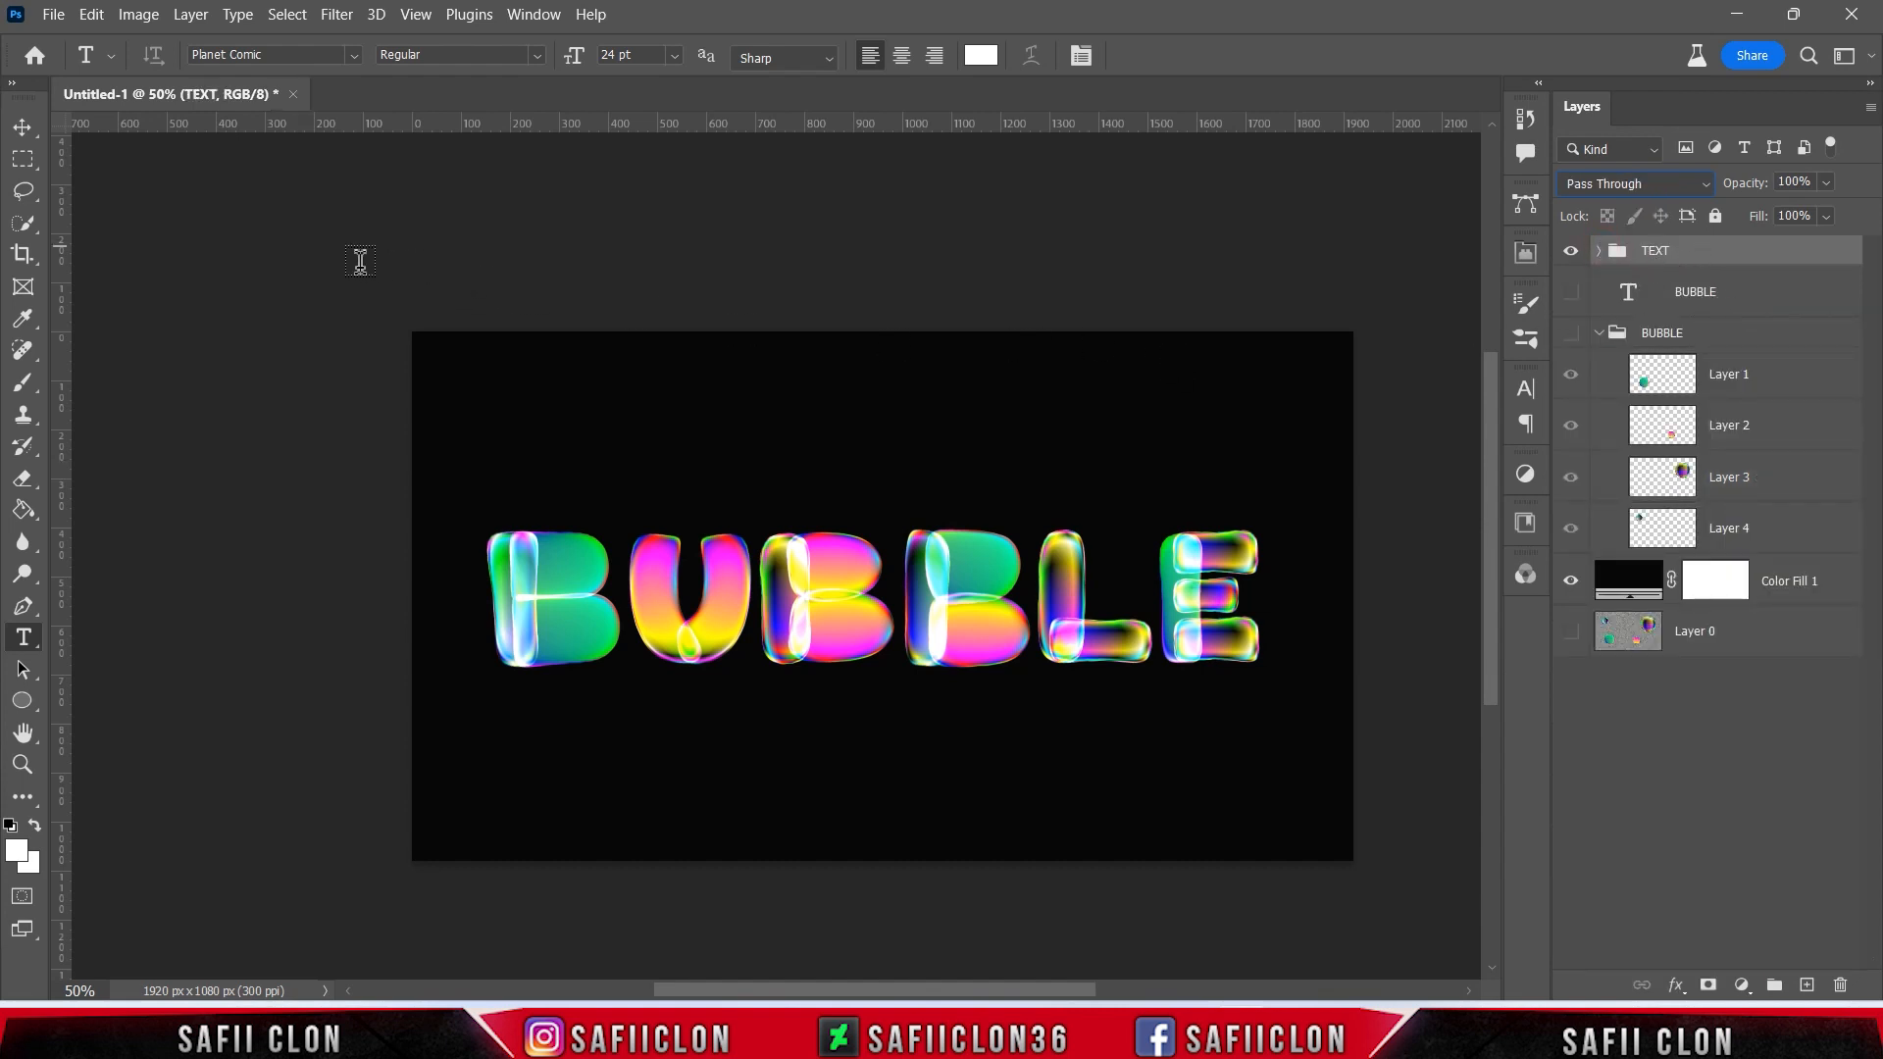
- Open the Unsplash concrete texture from the Bubble Text Noise folder, bring it into Untitled-1 and place it directly above Color Fill 1
left_click(53, 15)
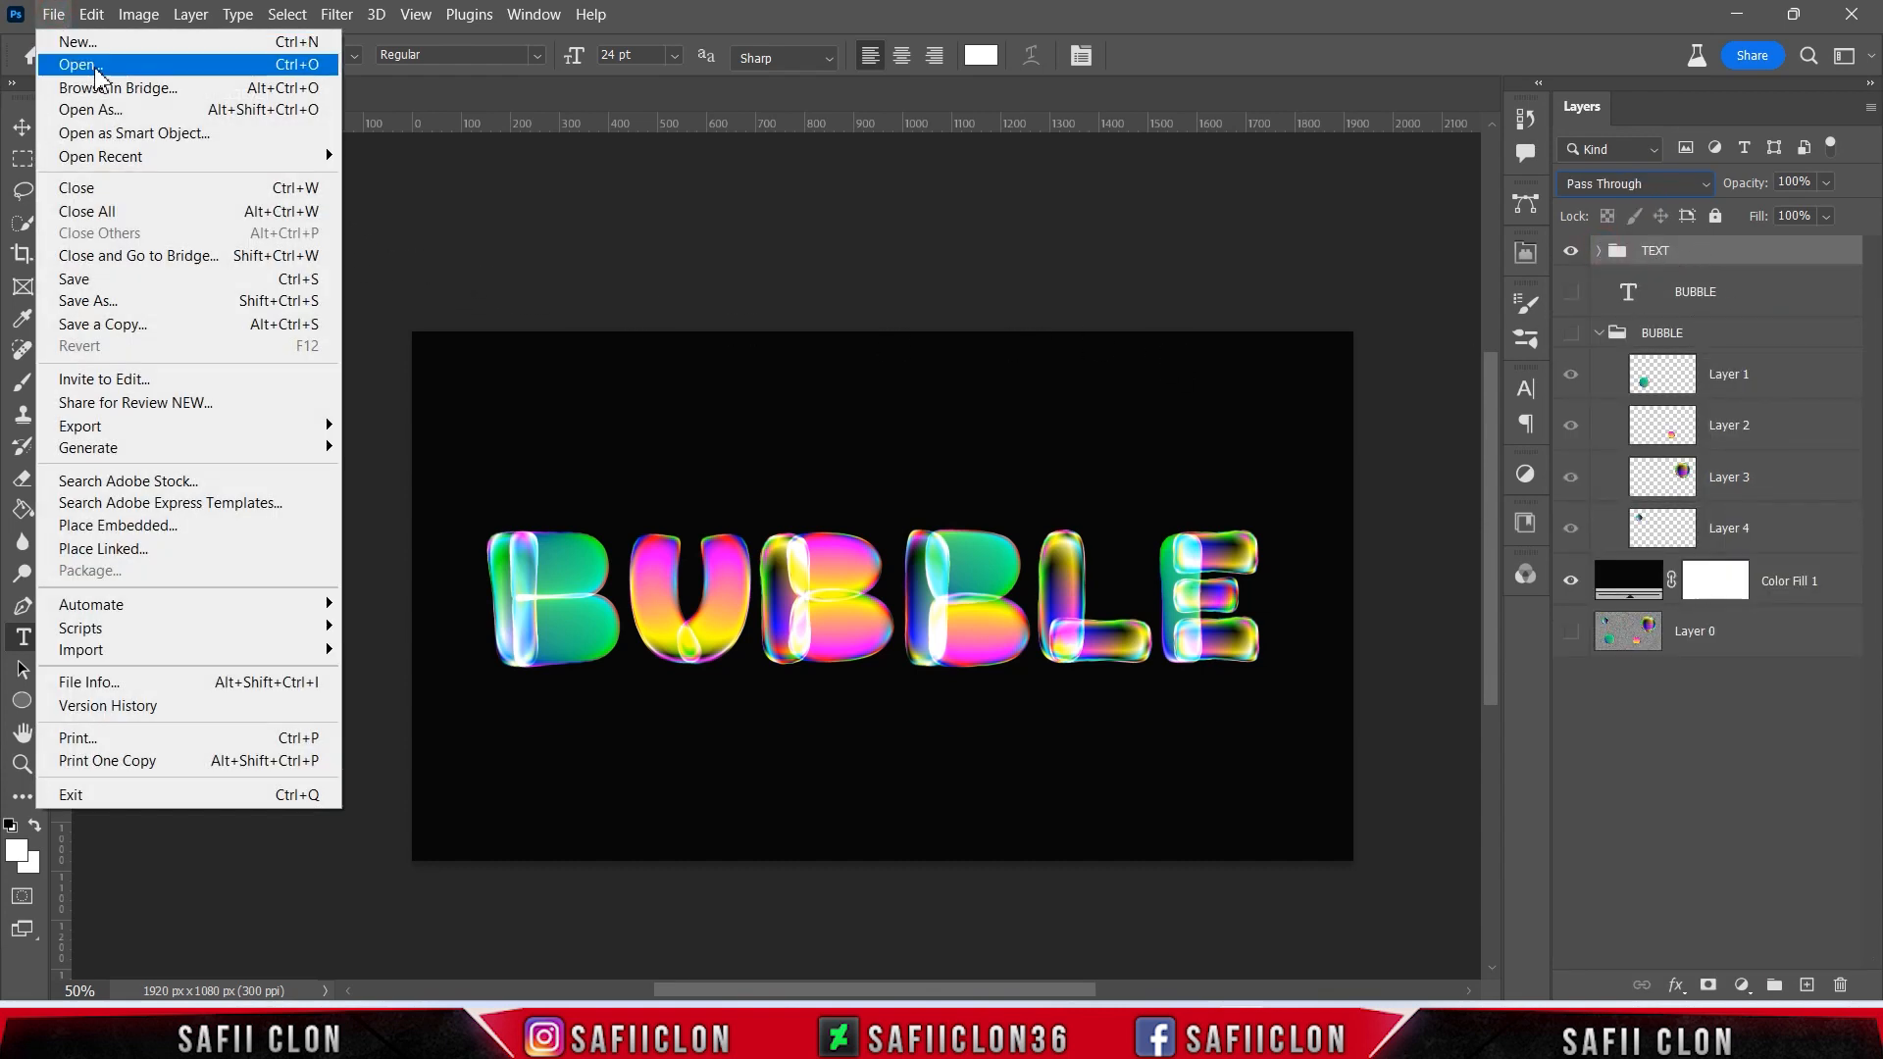
left_click(82, 65)
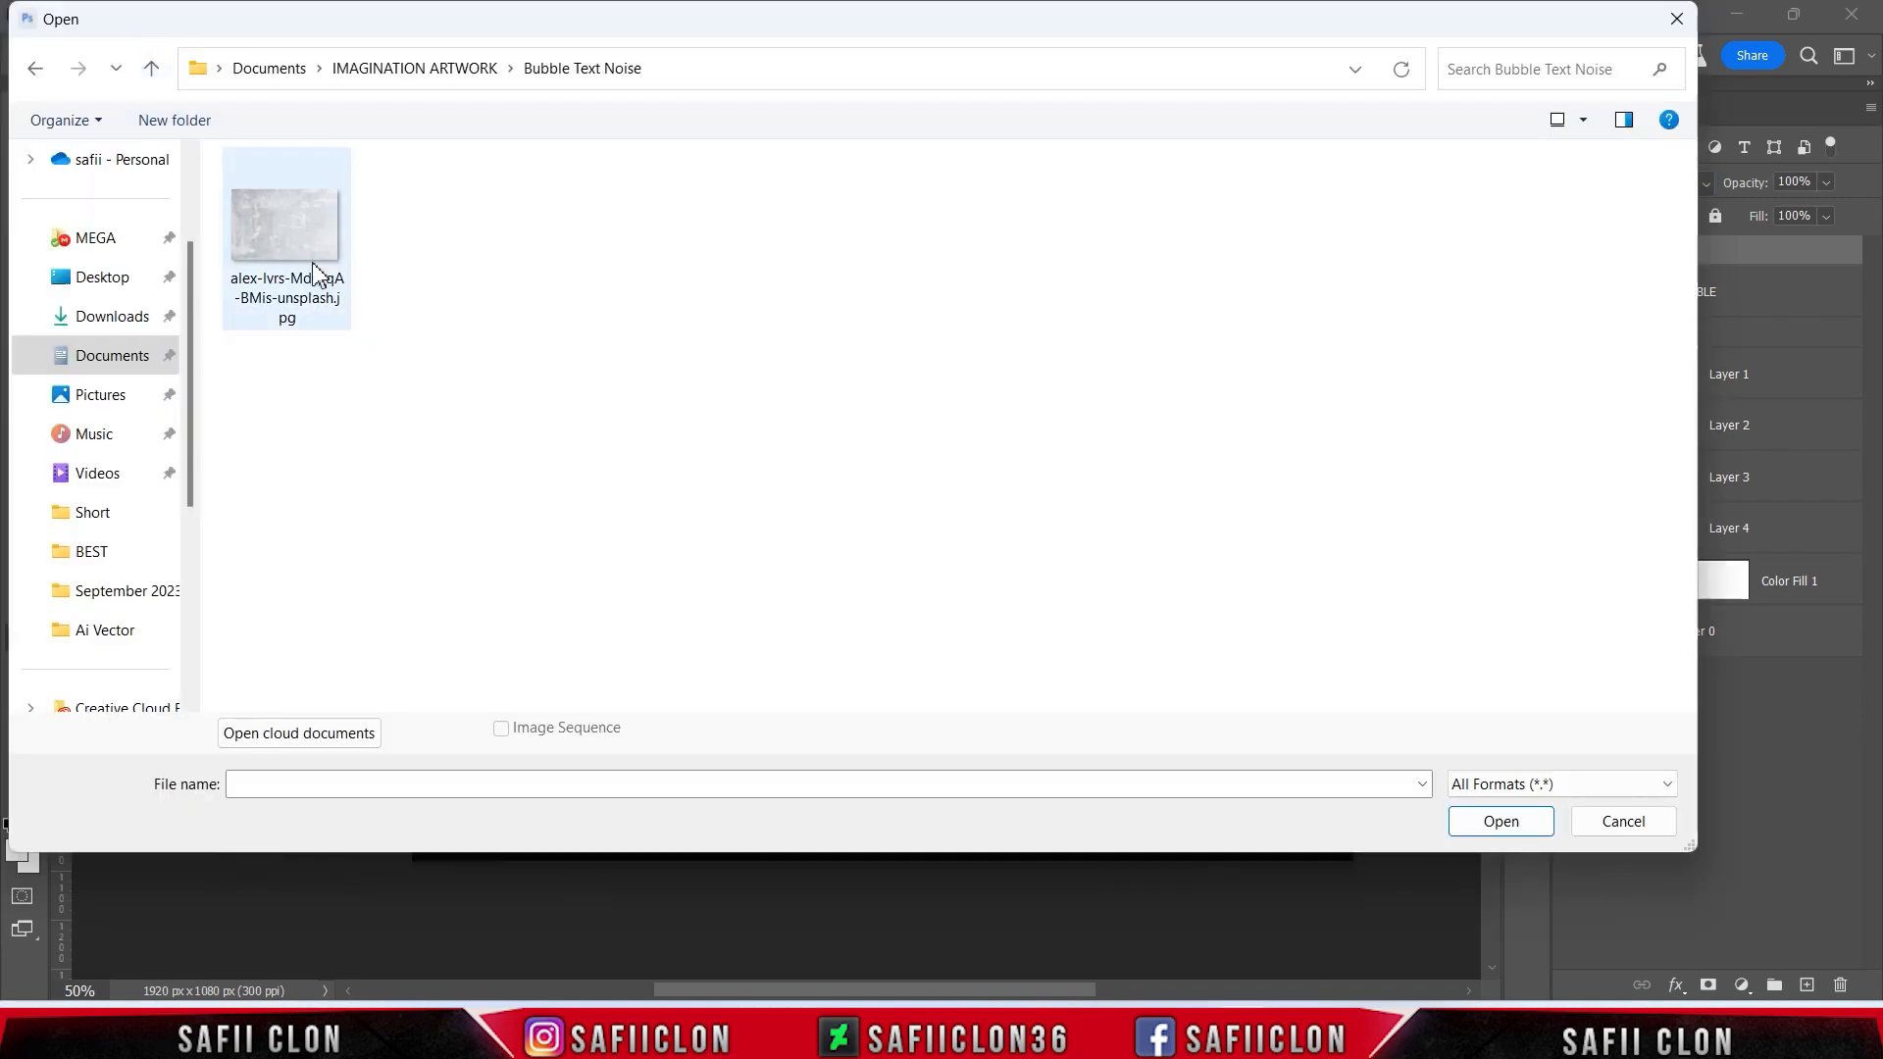
left_click(329, 279)
left_click(1496, 821)
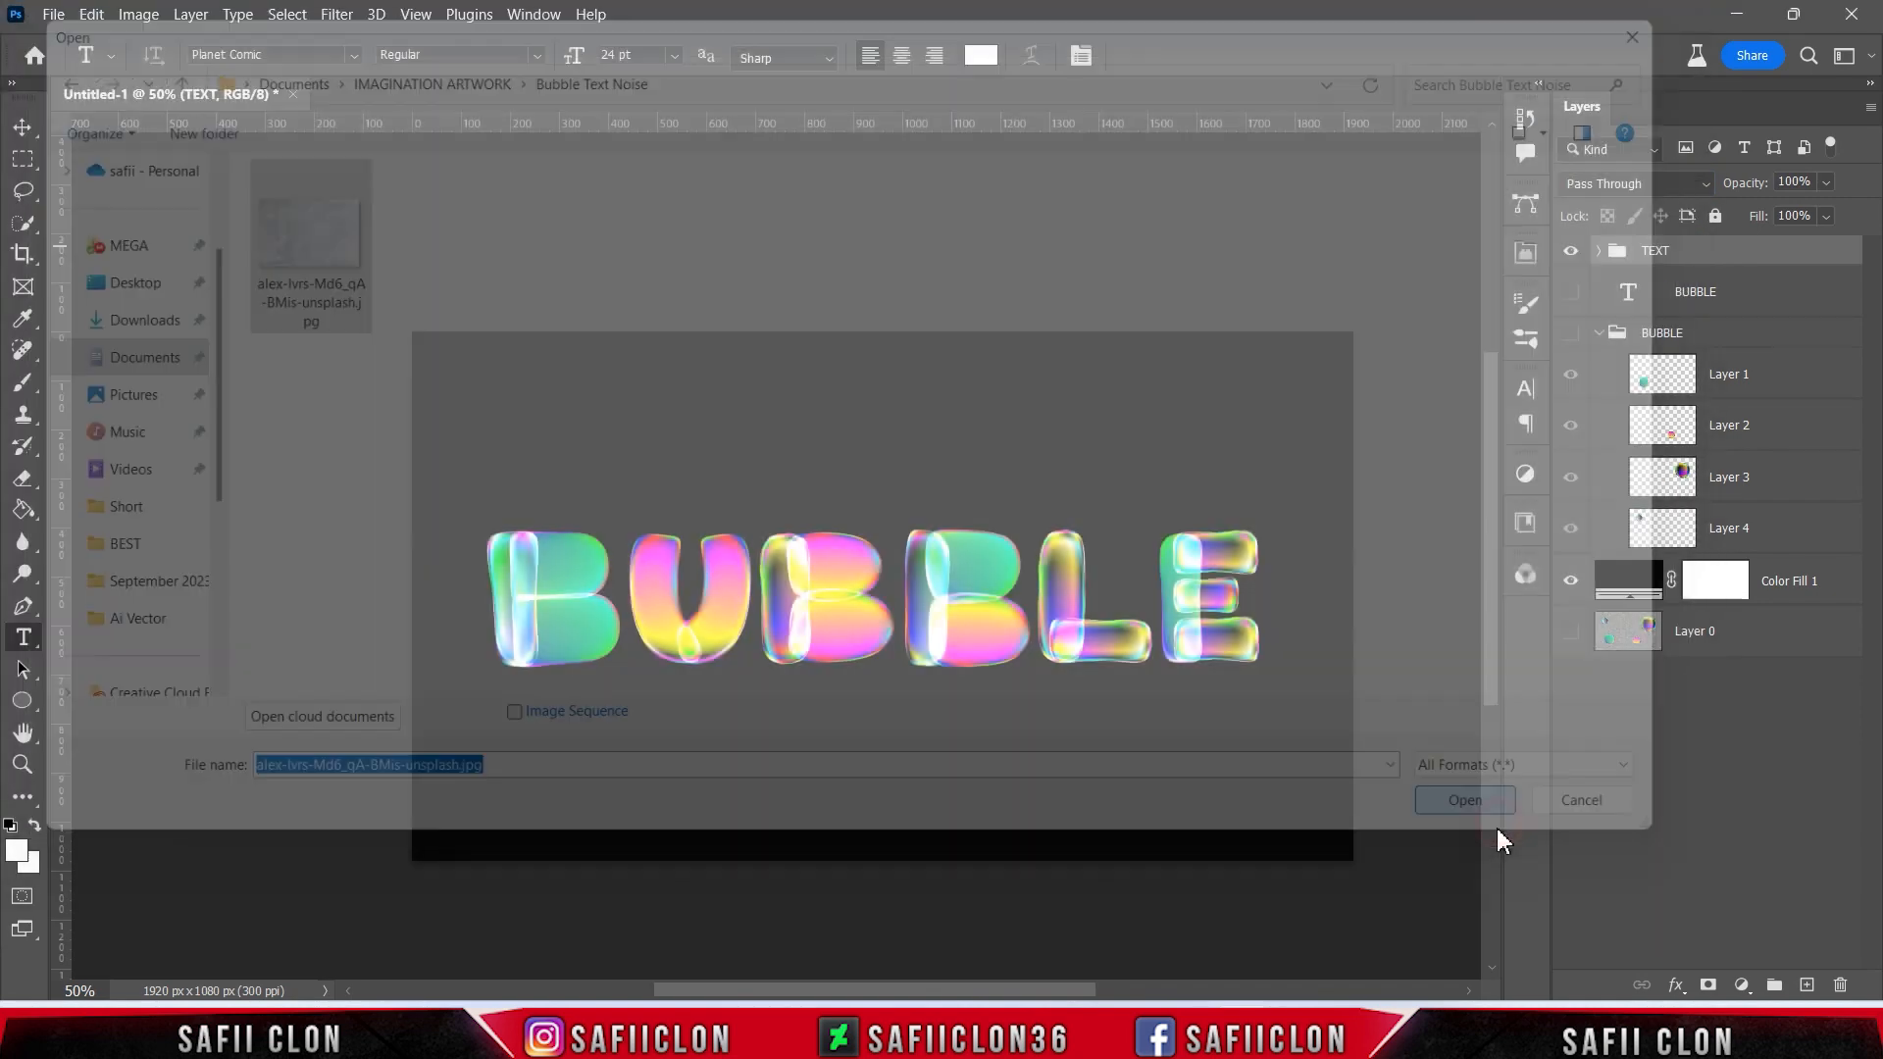
left_click_drag(1756, 275, 941, 585)
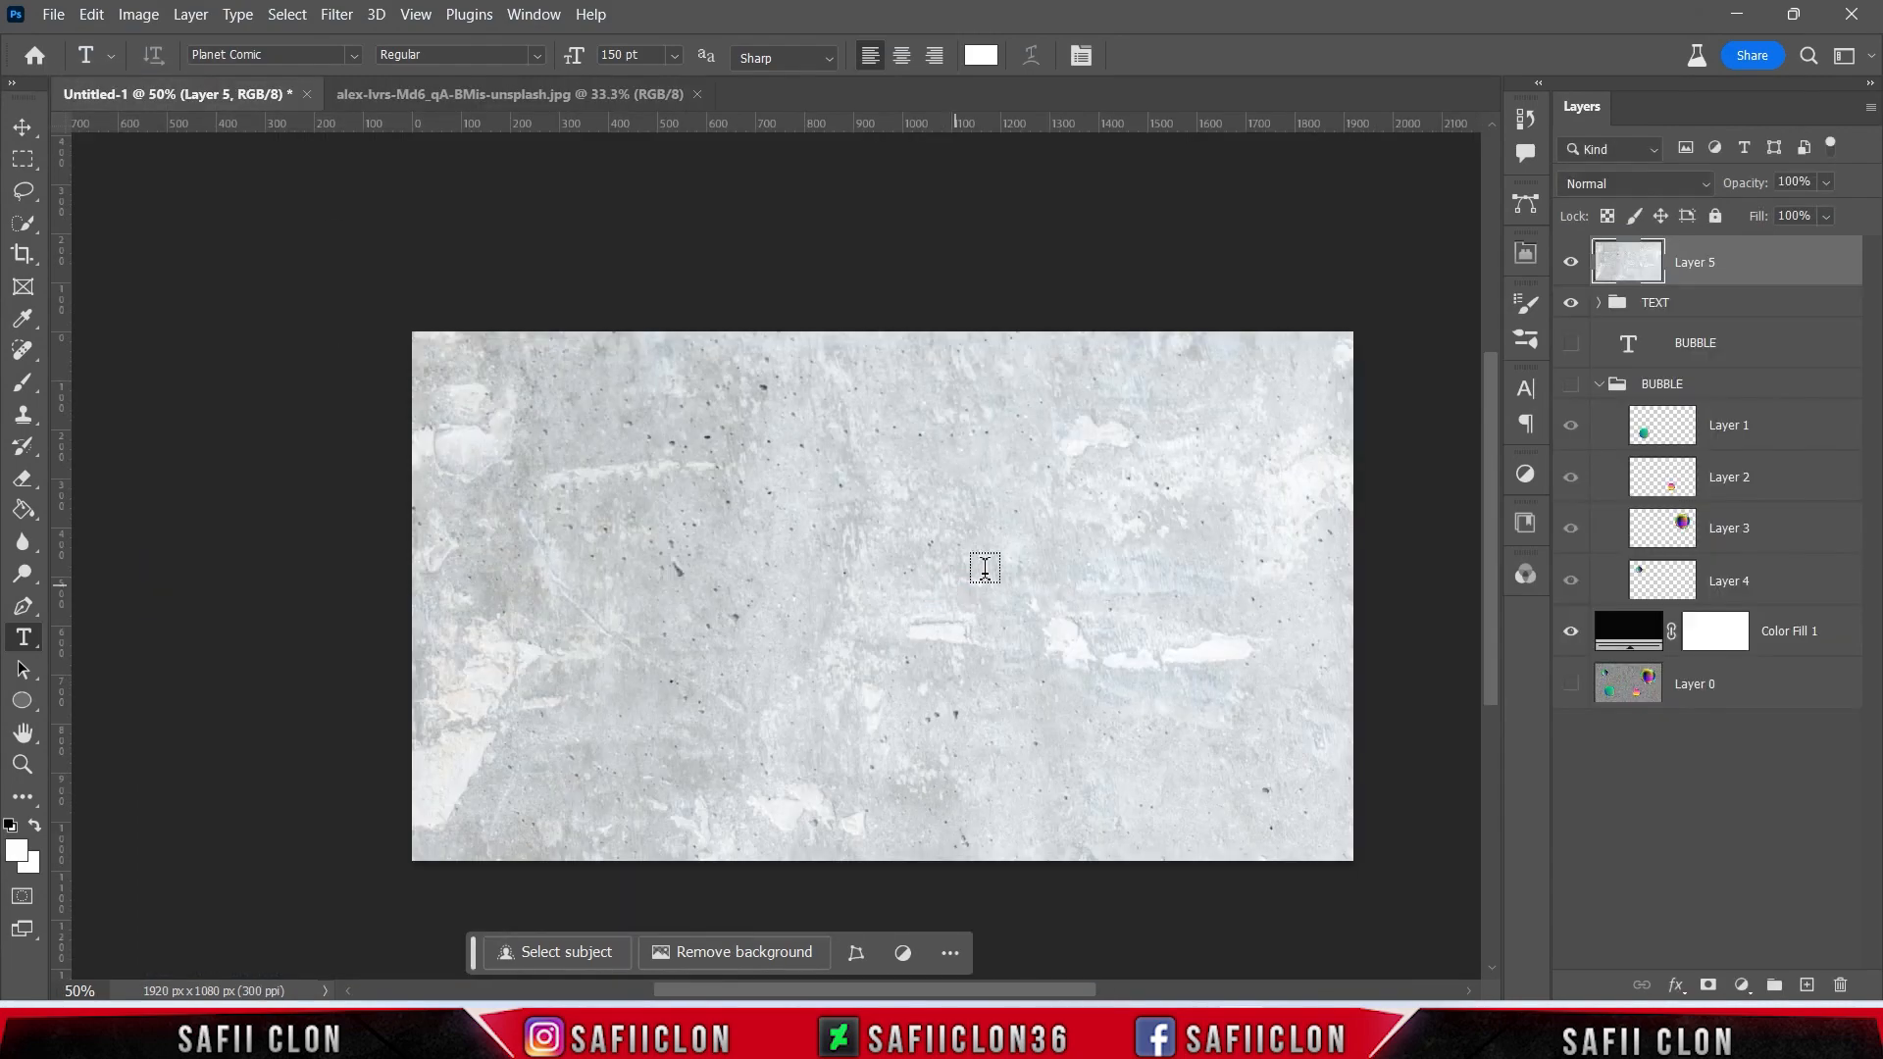
left_click_drag(1781, 263, 1805, 628)
- Scale the concrete texture to about 50.8% and center it so that it covers the whole canvas
key("ctrl+t")
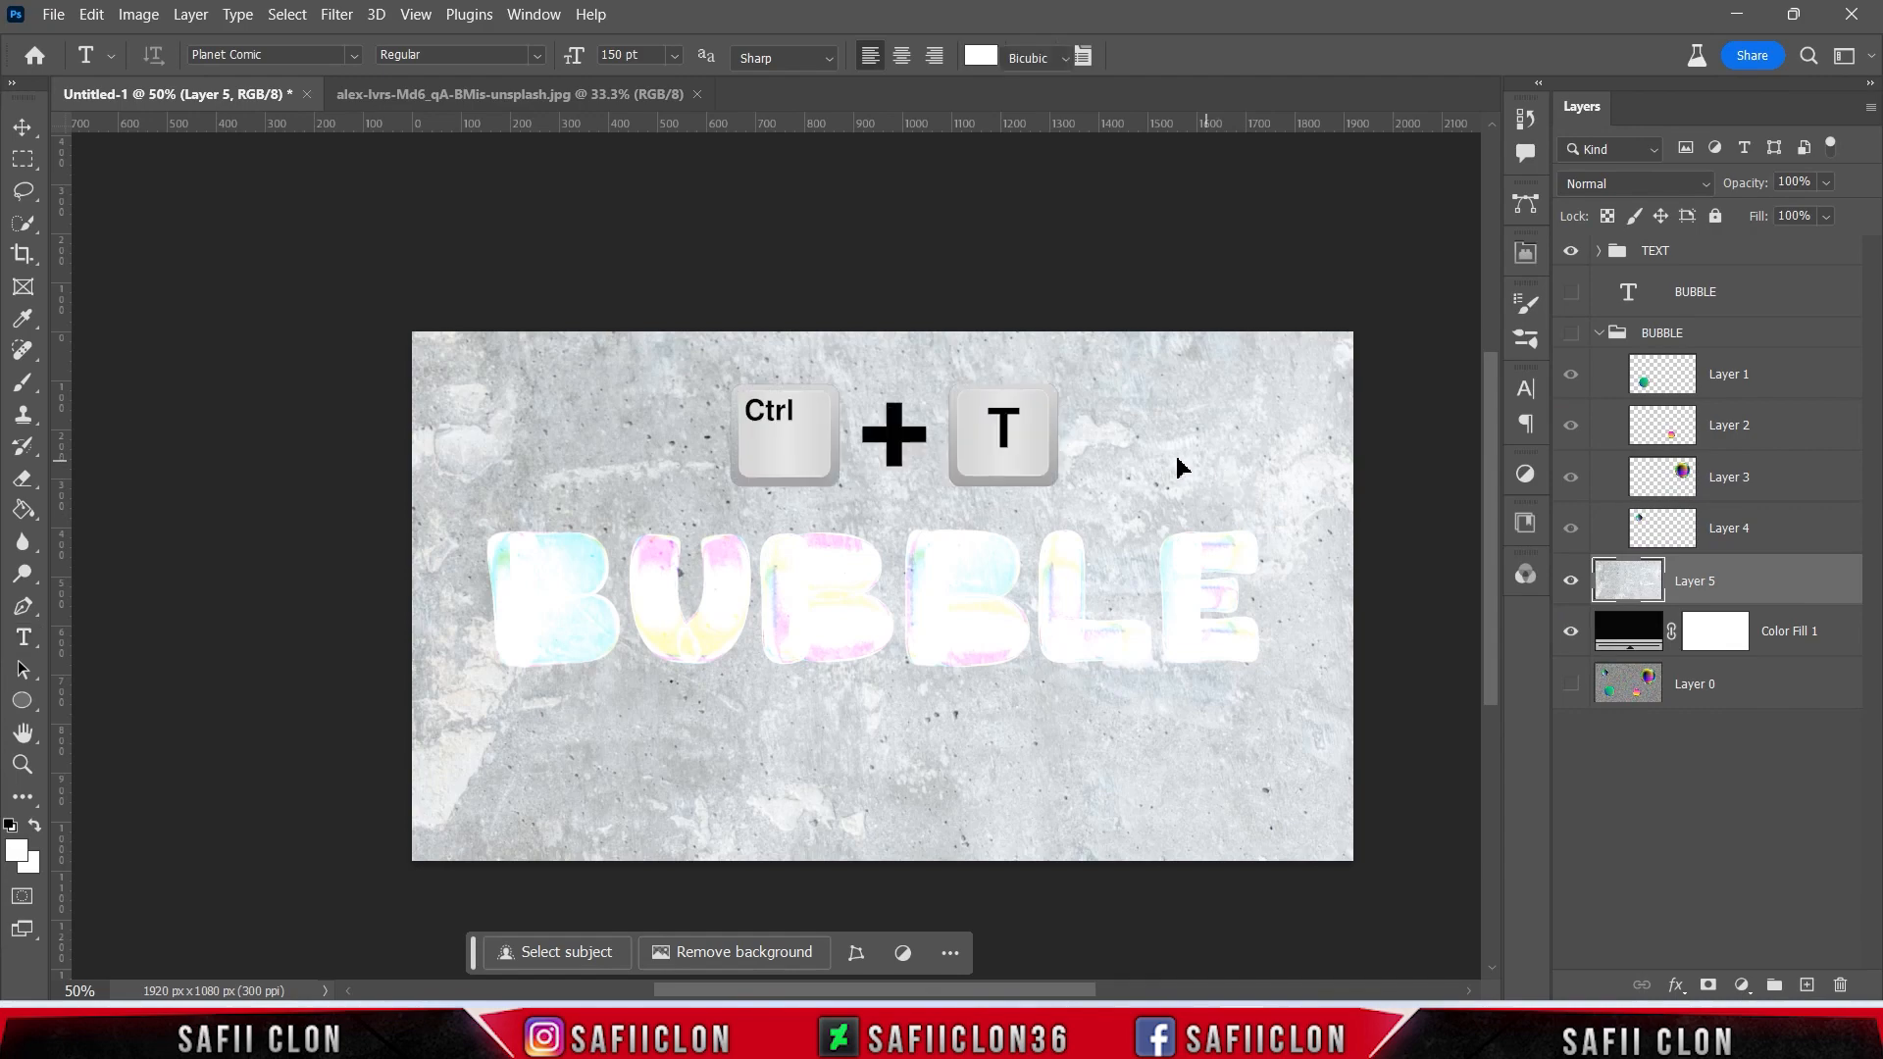
left_click_drag(393, 618, 1067, 616)
key("ctrl+z")
left_click_drag(1269, 651, 818, 638)
left_click_drag(1153, 417, 1362, 279)
left_click_drag(1362, 598, 1362, 598)
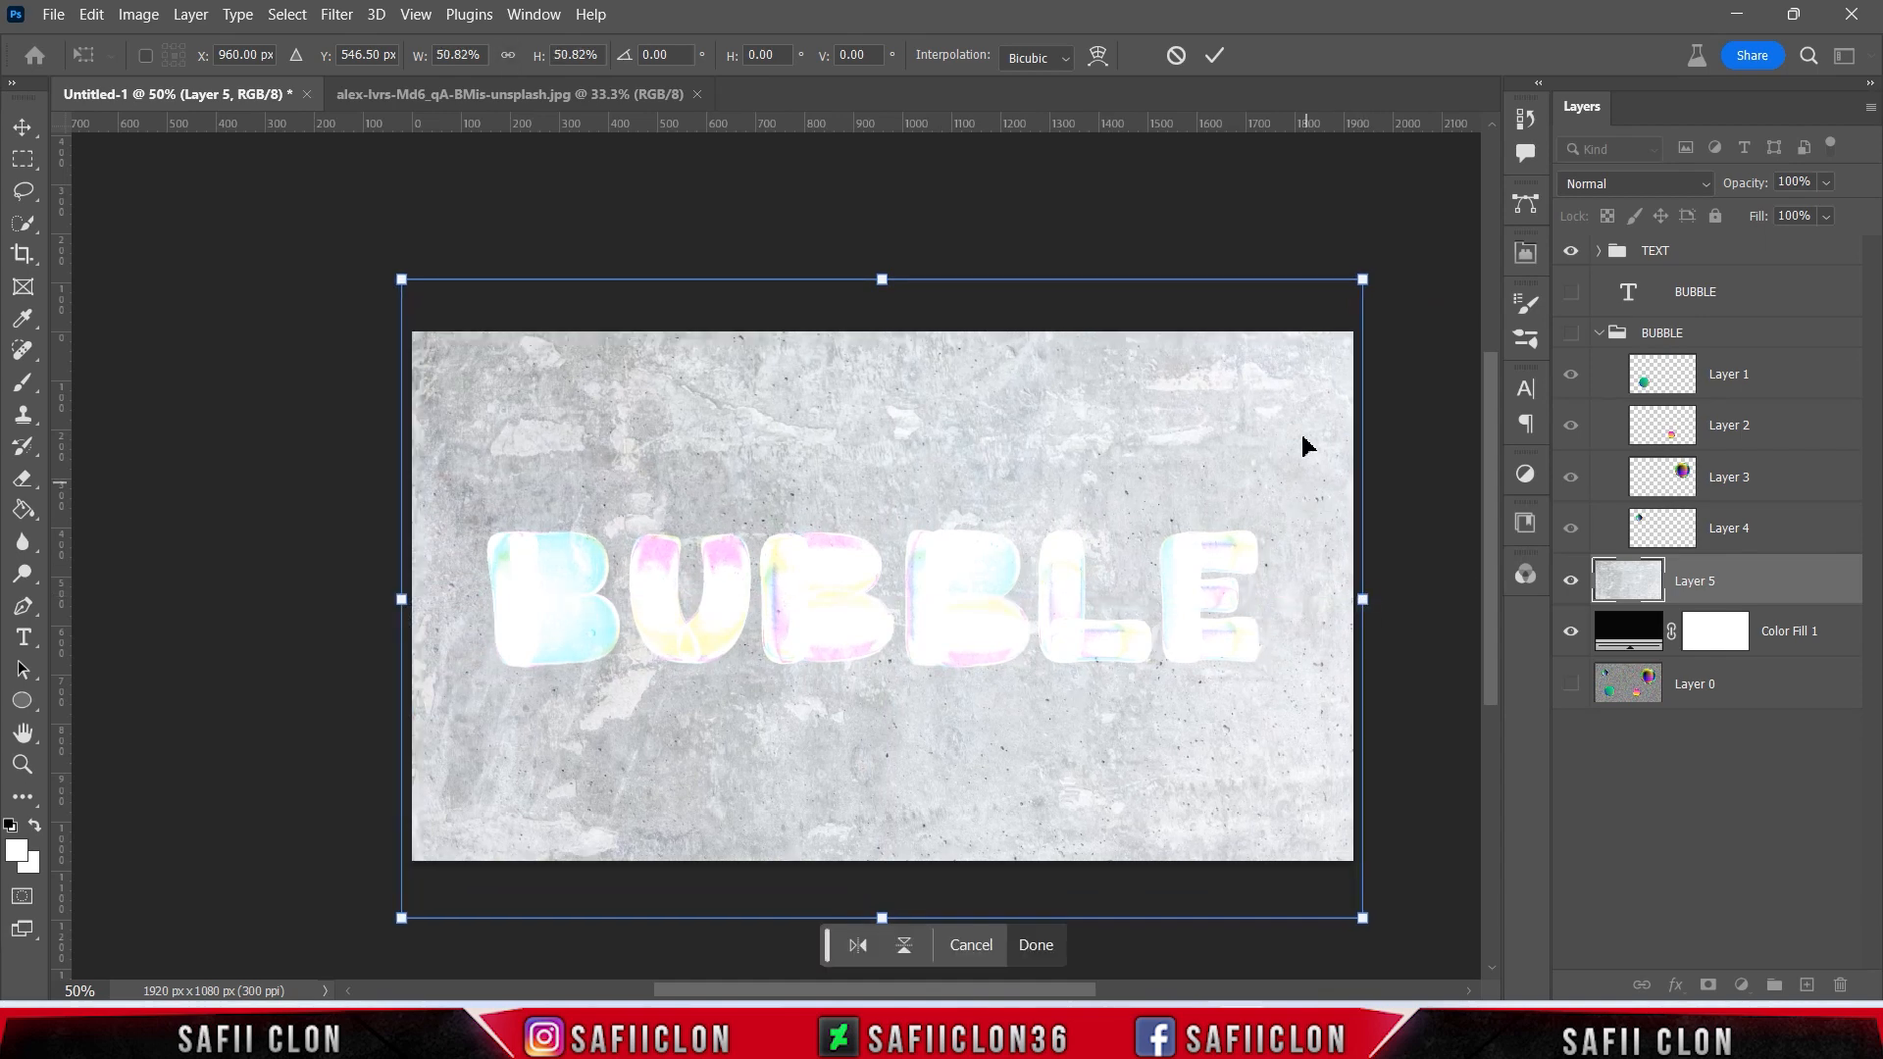
left_click(1214, 55)
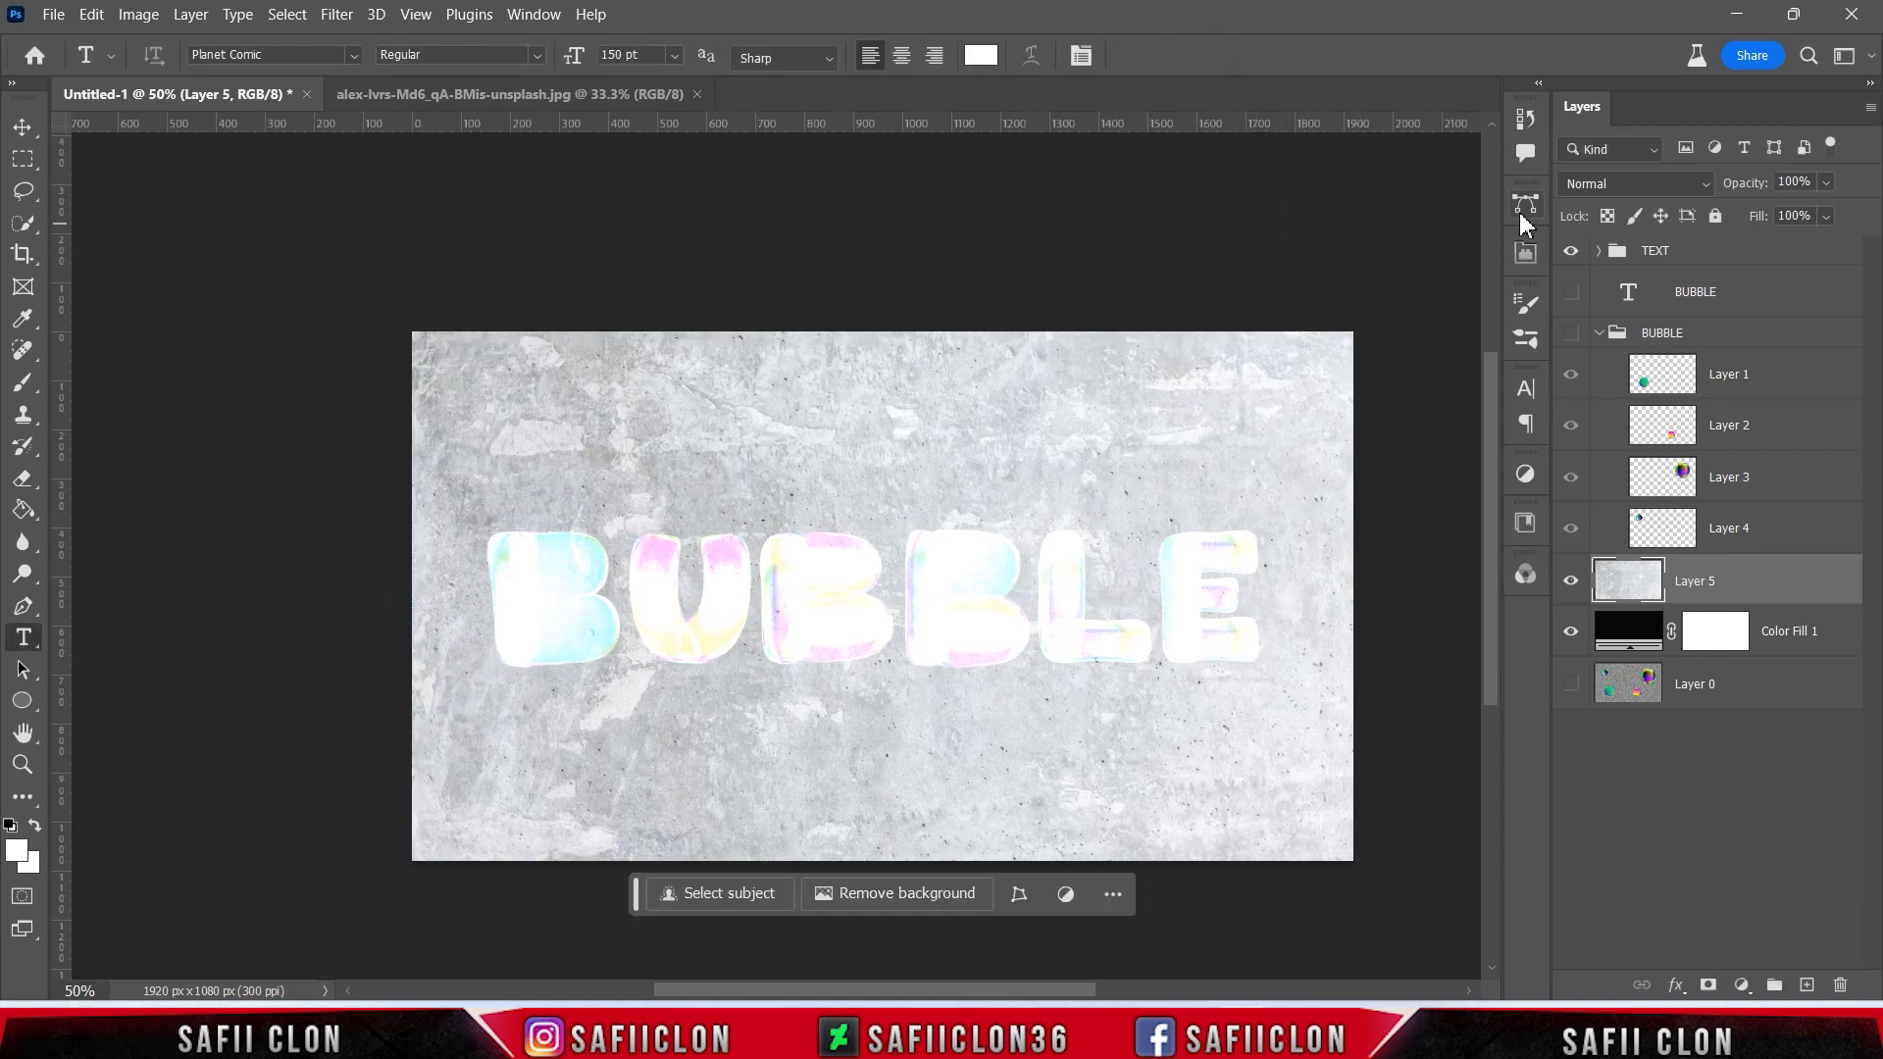
- Set the concrete texture layer's blend mode to Soft Light and compare the canvas with and without it
left_click(1578, 186)
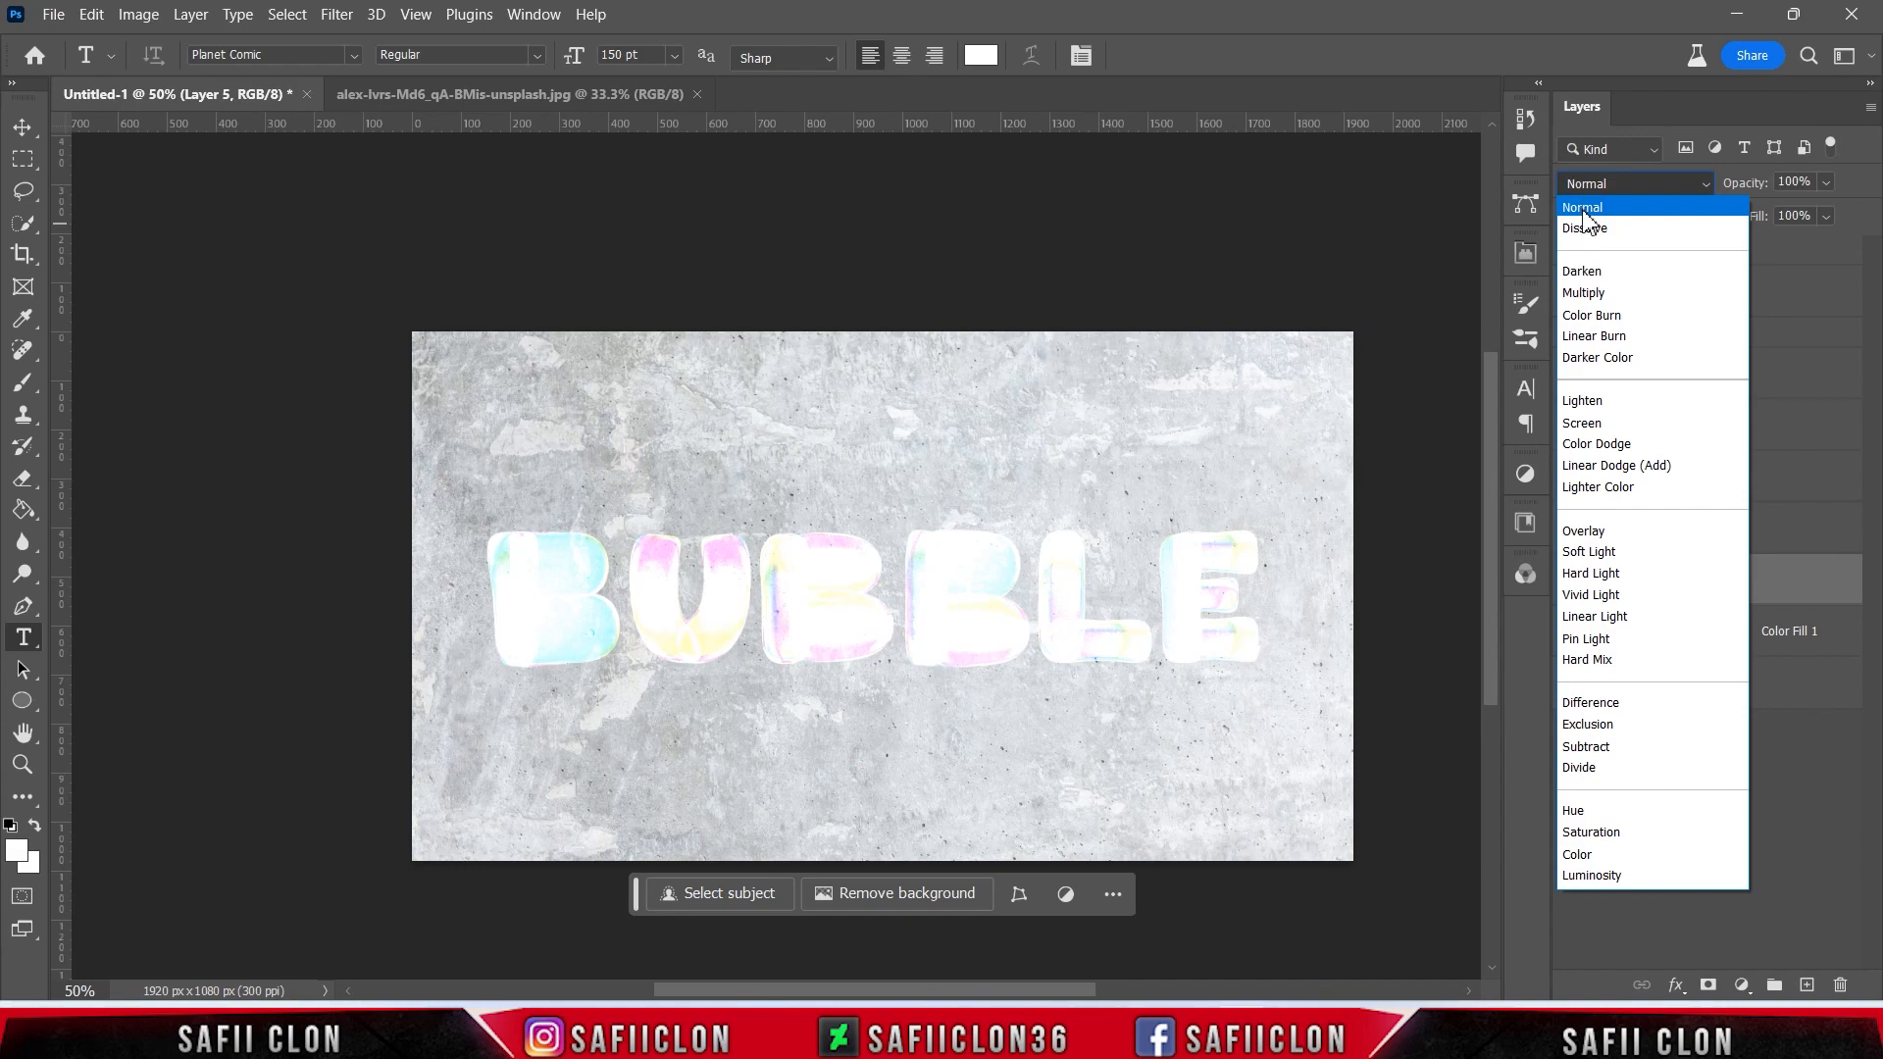
left_click(1616, 557)
left_click(1572, 584)
left_click(1572, 584)
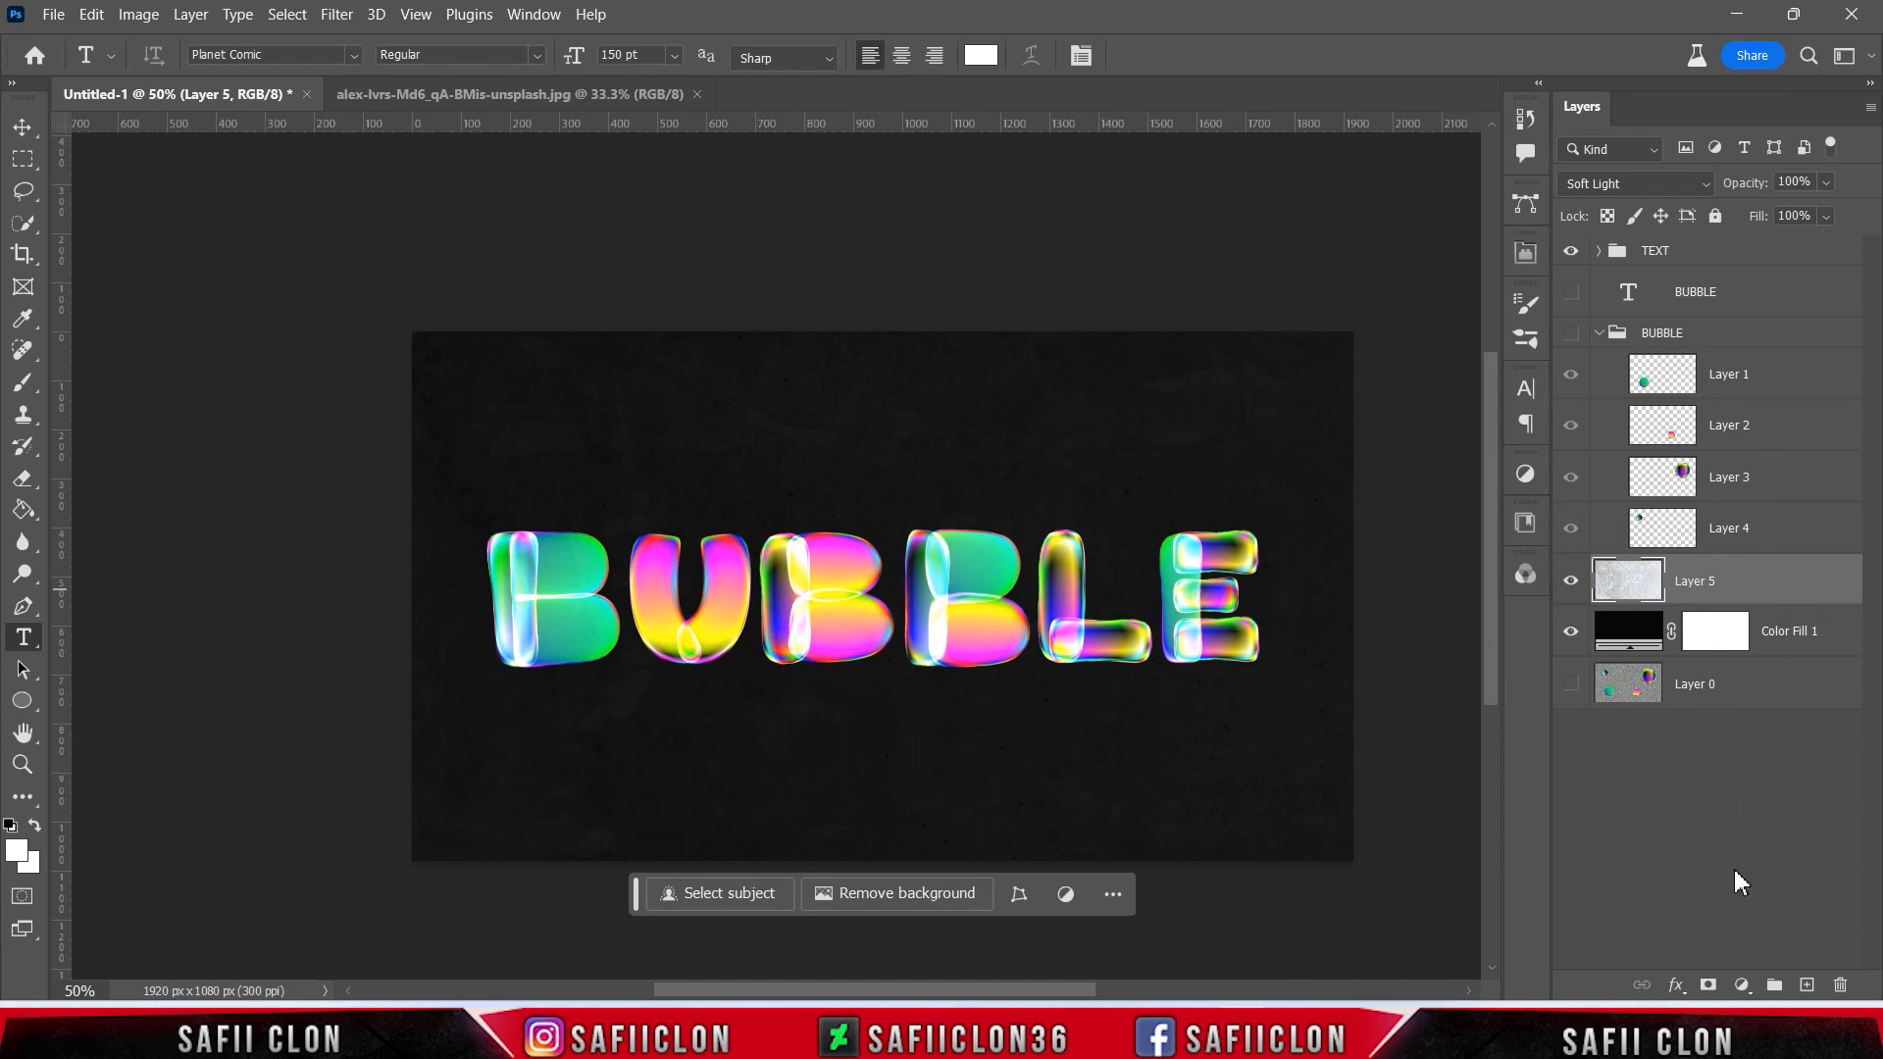
- Add a Levels adjustment layer above the concrete texture and clip it to that layer
left_click(1741, 985)
left_click(1751, 651)
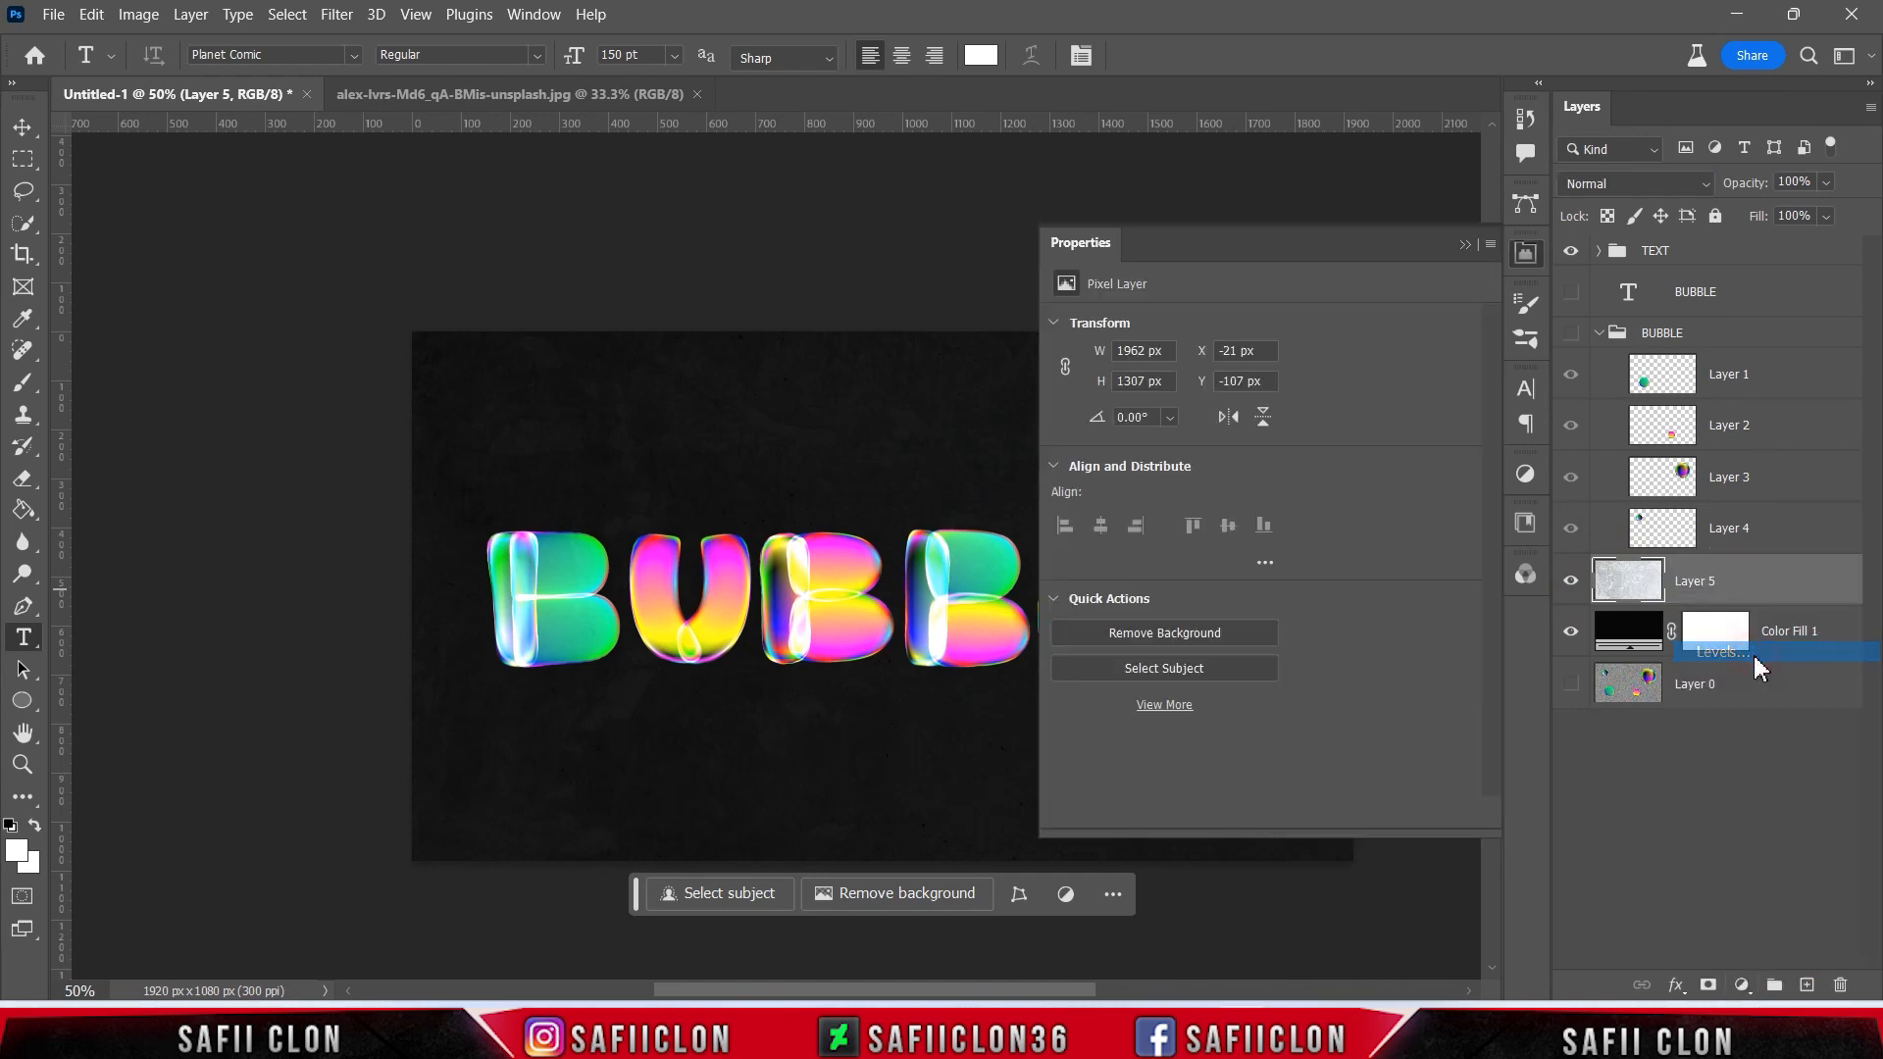
left_click(1315, 814)
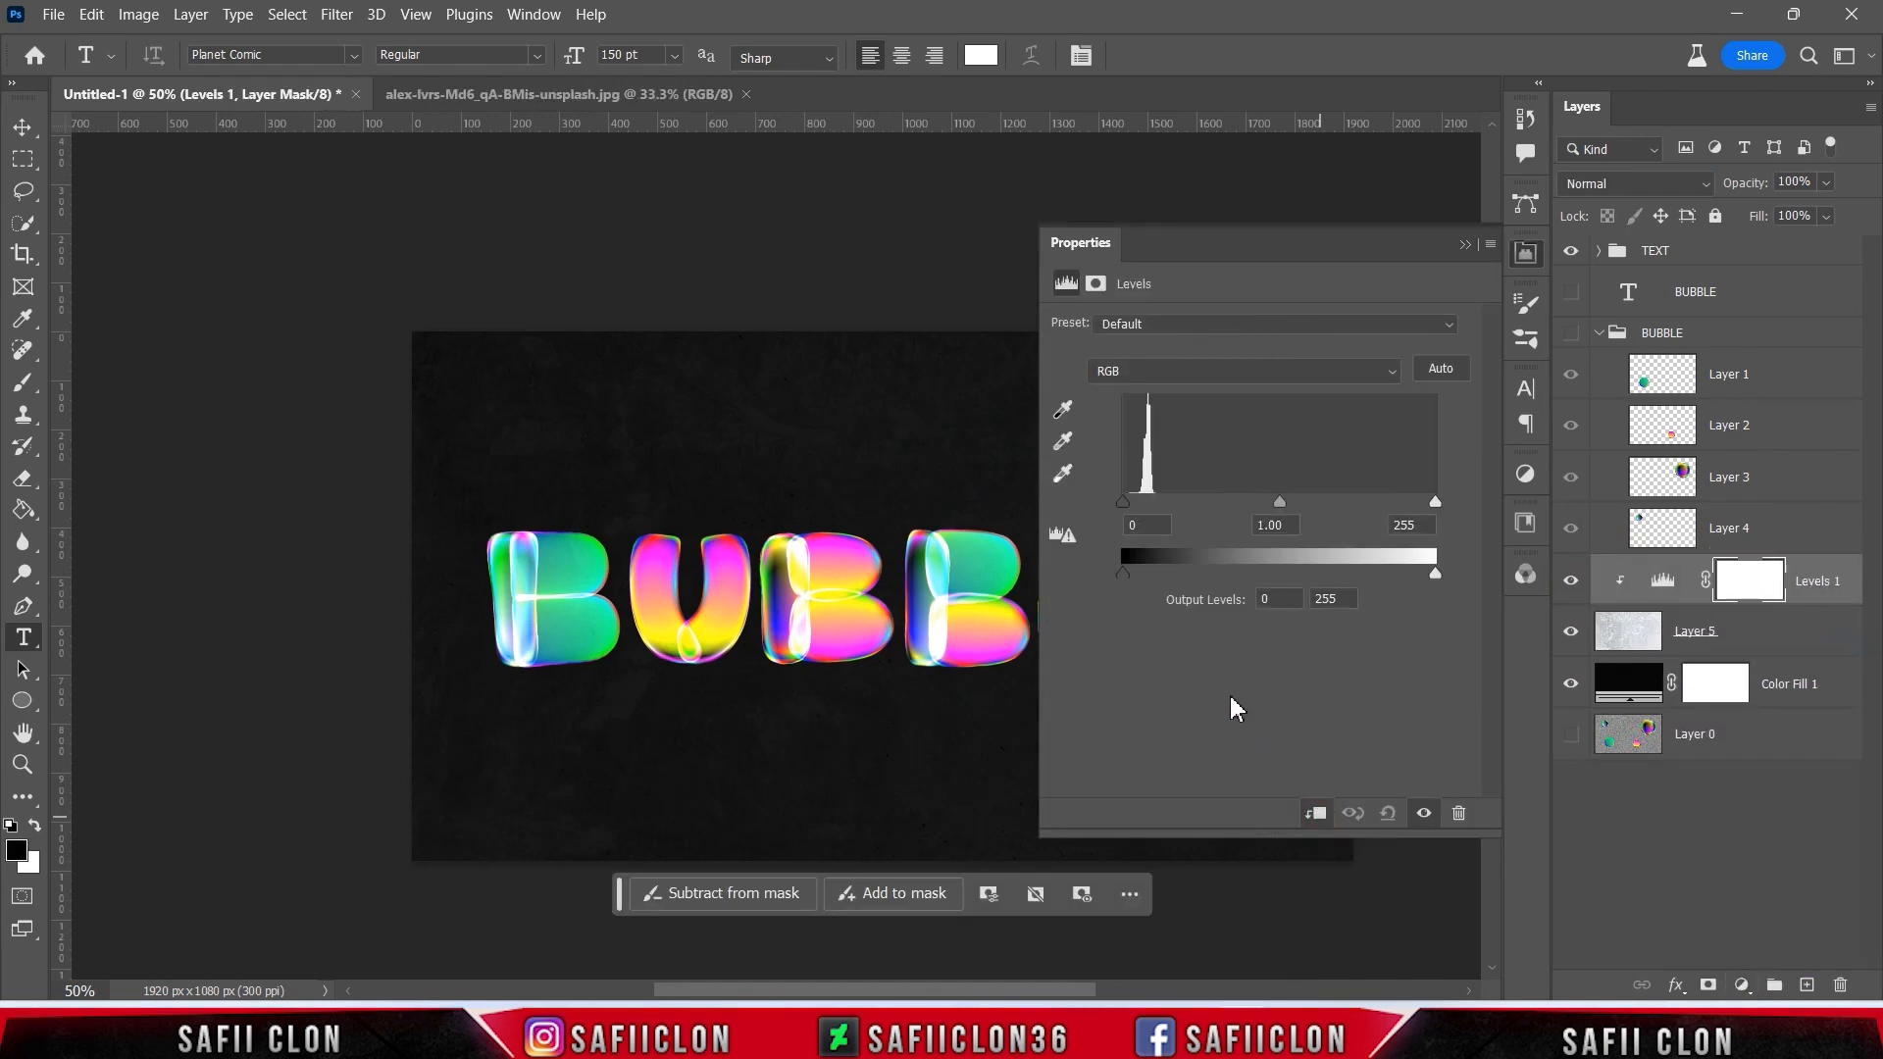
- Raise the black input level above 100 in the texture's Levels adjustment and lift its black output level slightly
scroll(1127, 941, "right", 5)
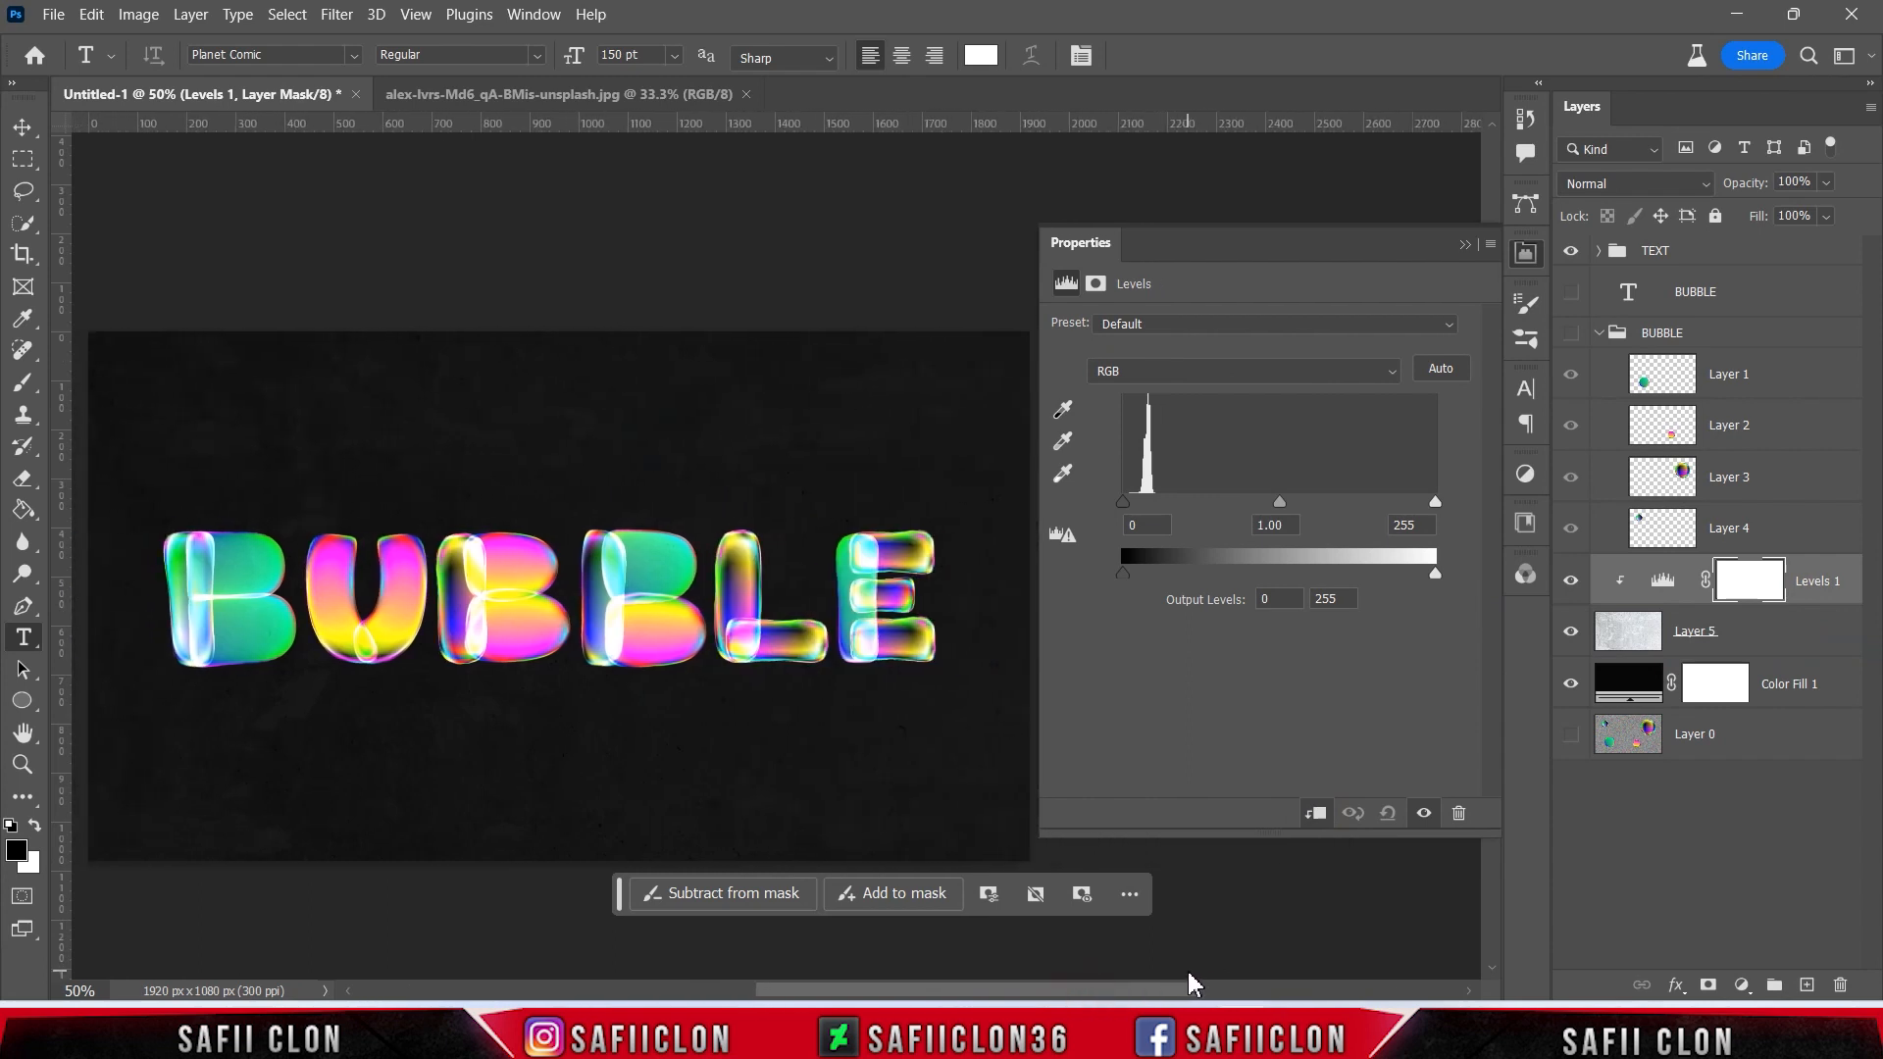
left_click_drag(1124, 503, 1260, 498)
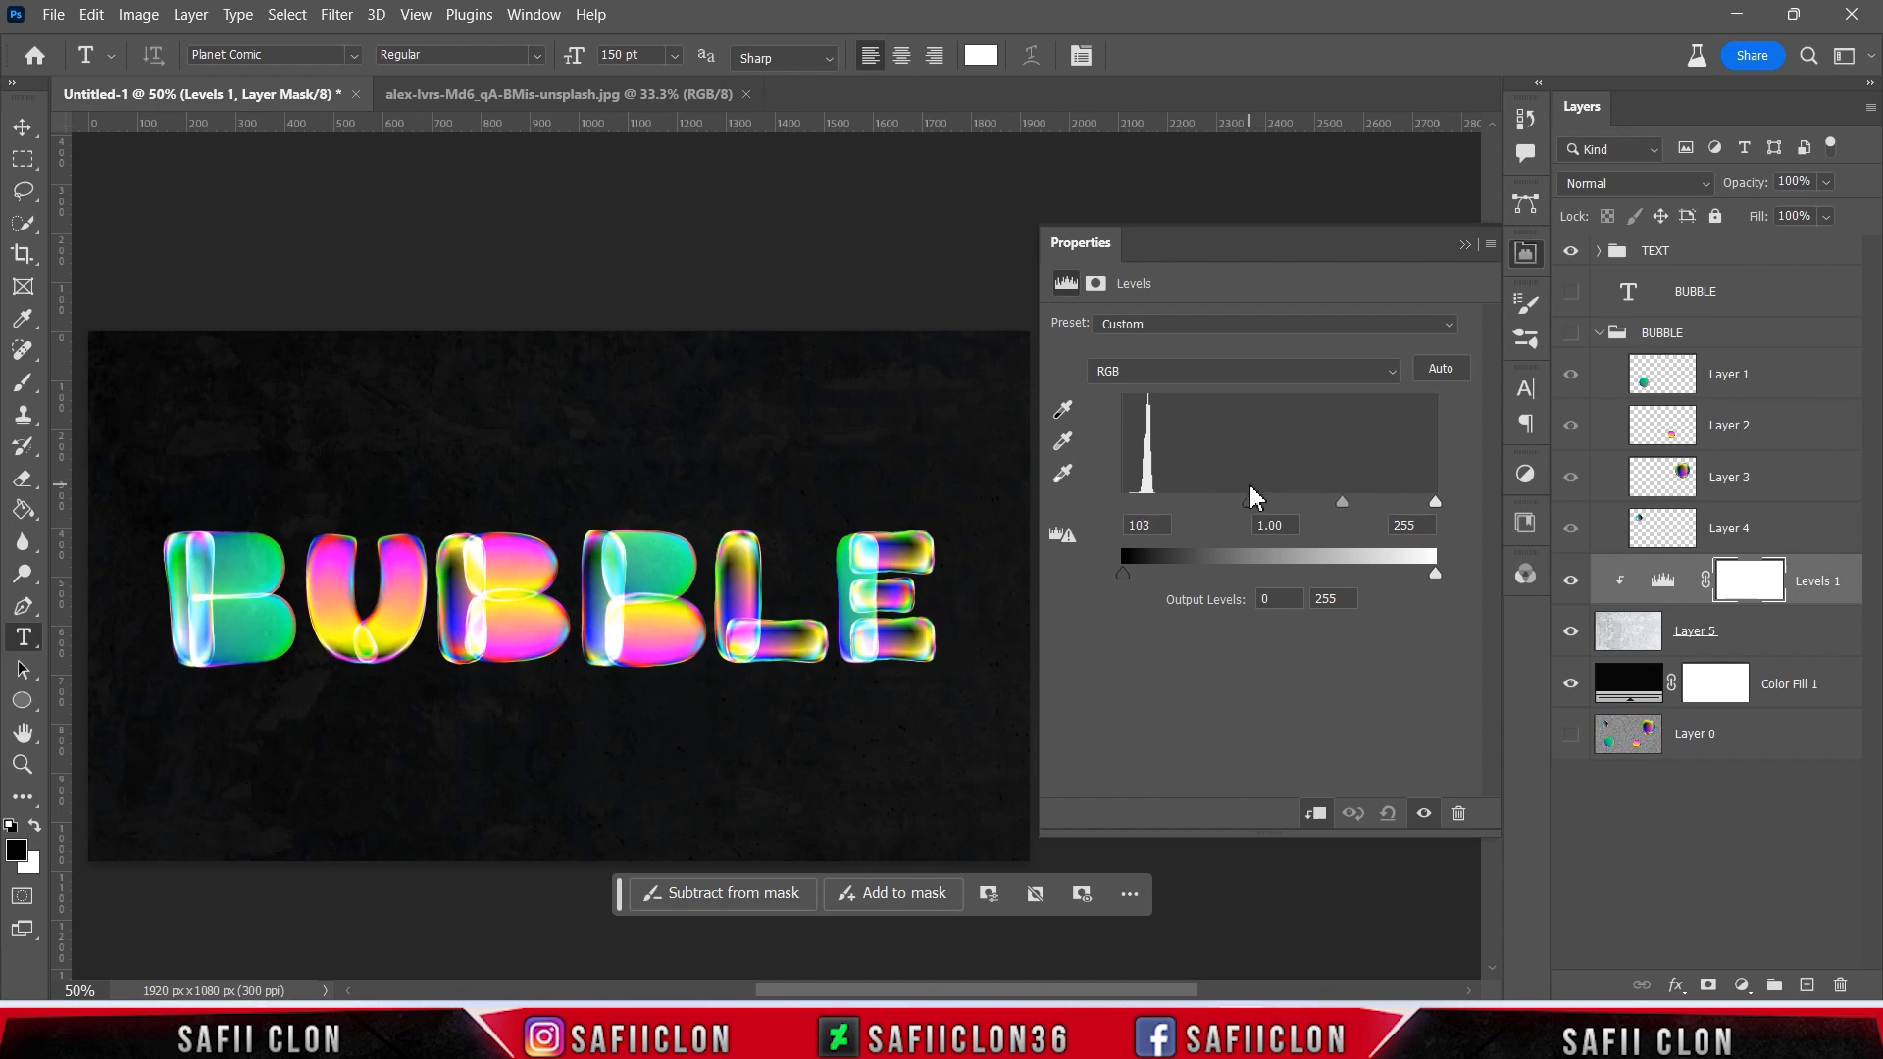
mouse_move(1350, 509)
left_mouse_down()
mouse_move(1382, 508)
mouse_move(1346, 513)
left_mouse_up()
mouse_move(1434, 502)
left_mouse_down()
mouse_move(1406, 502)
mouse_move(1435, 505)
left_mouse_up()
left_click_drag(1418, 571, 1486, 570)
mouse_move(1180, 575)
left_mouse_down()
mouse_move(1130, 574)
mouse_move(1174, 578)
mouse_move(1148, 575)
left_mouse_up()
left_click(1466, 245)
- Compare the background with and without the Levels adjustment and the concrete texture, and inspect the whole artwork up close
left_click(1576, 581)
left_click(1575, 580)
left_click(1576, 580)
left_click(1575, 580)
left_click(1571, 632)
left_click(1572, 633)
left_click(1571, 632)
left_click(1572, 632)
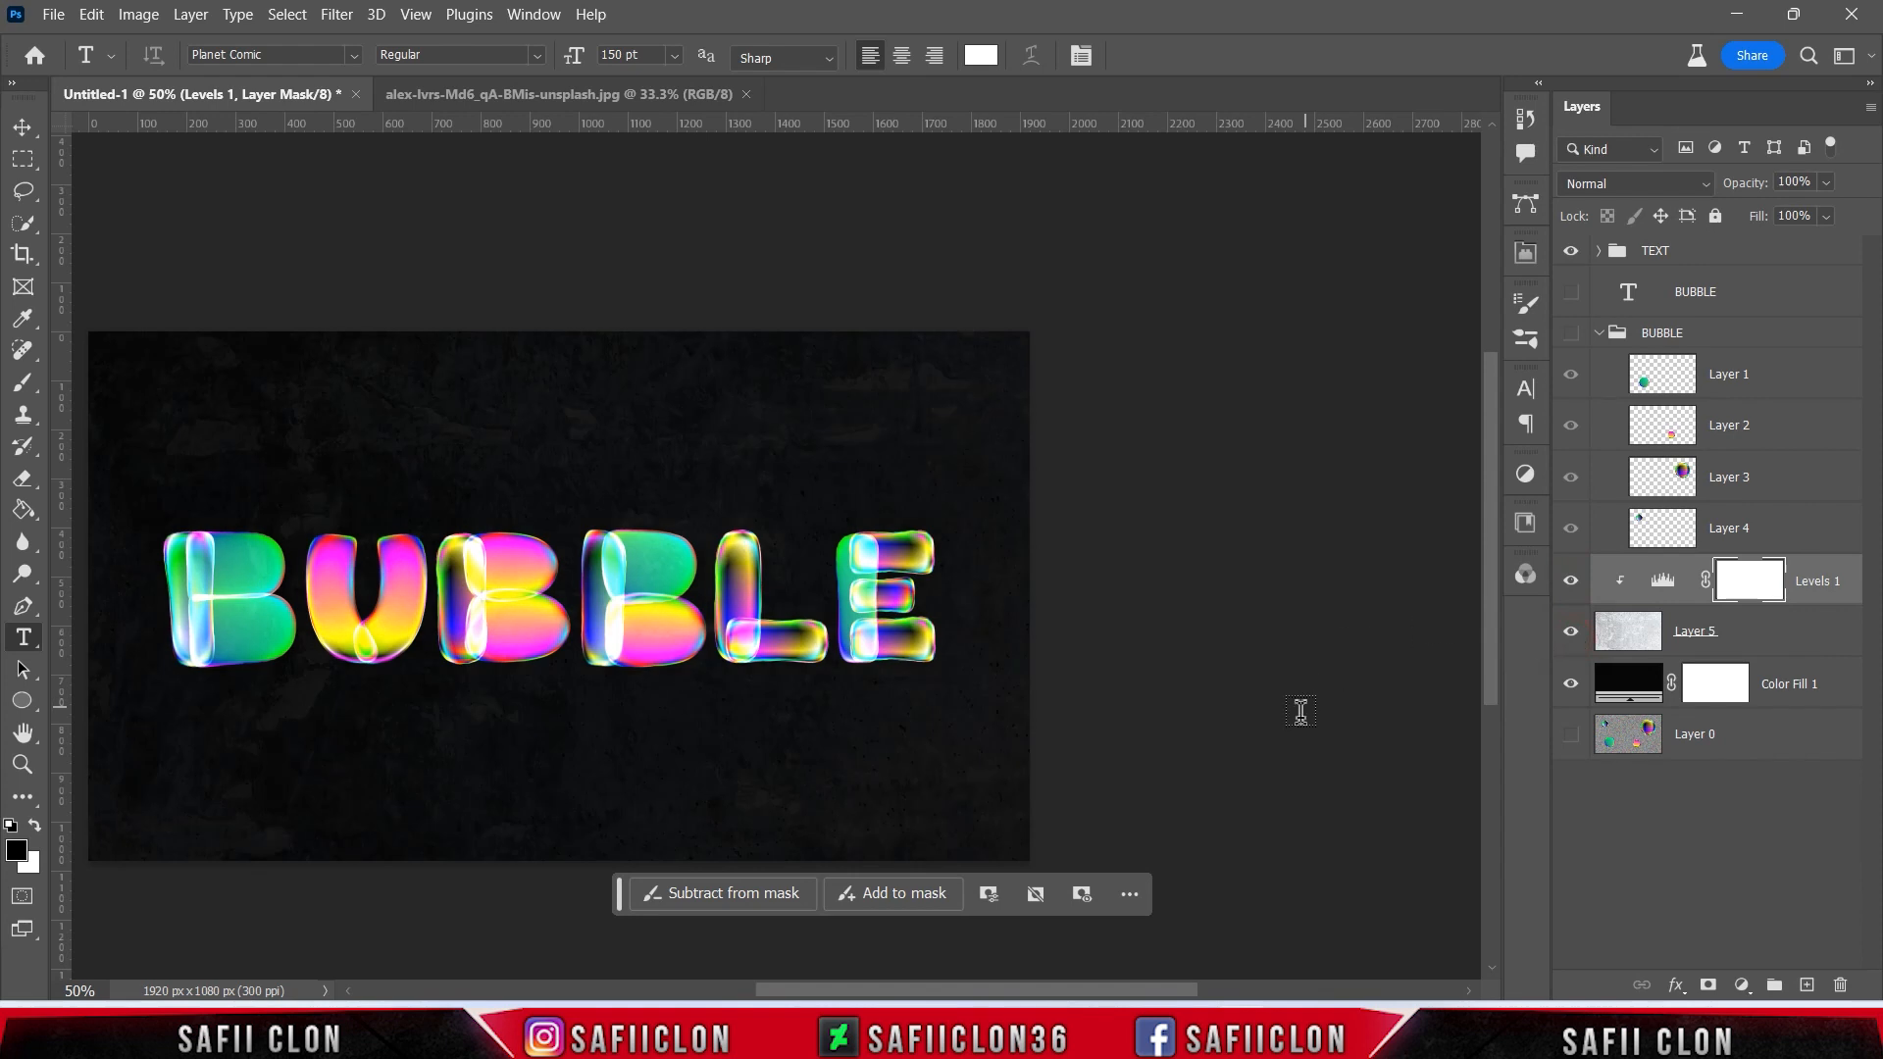
left_click_drag(1153, 991, 1090, 988)
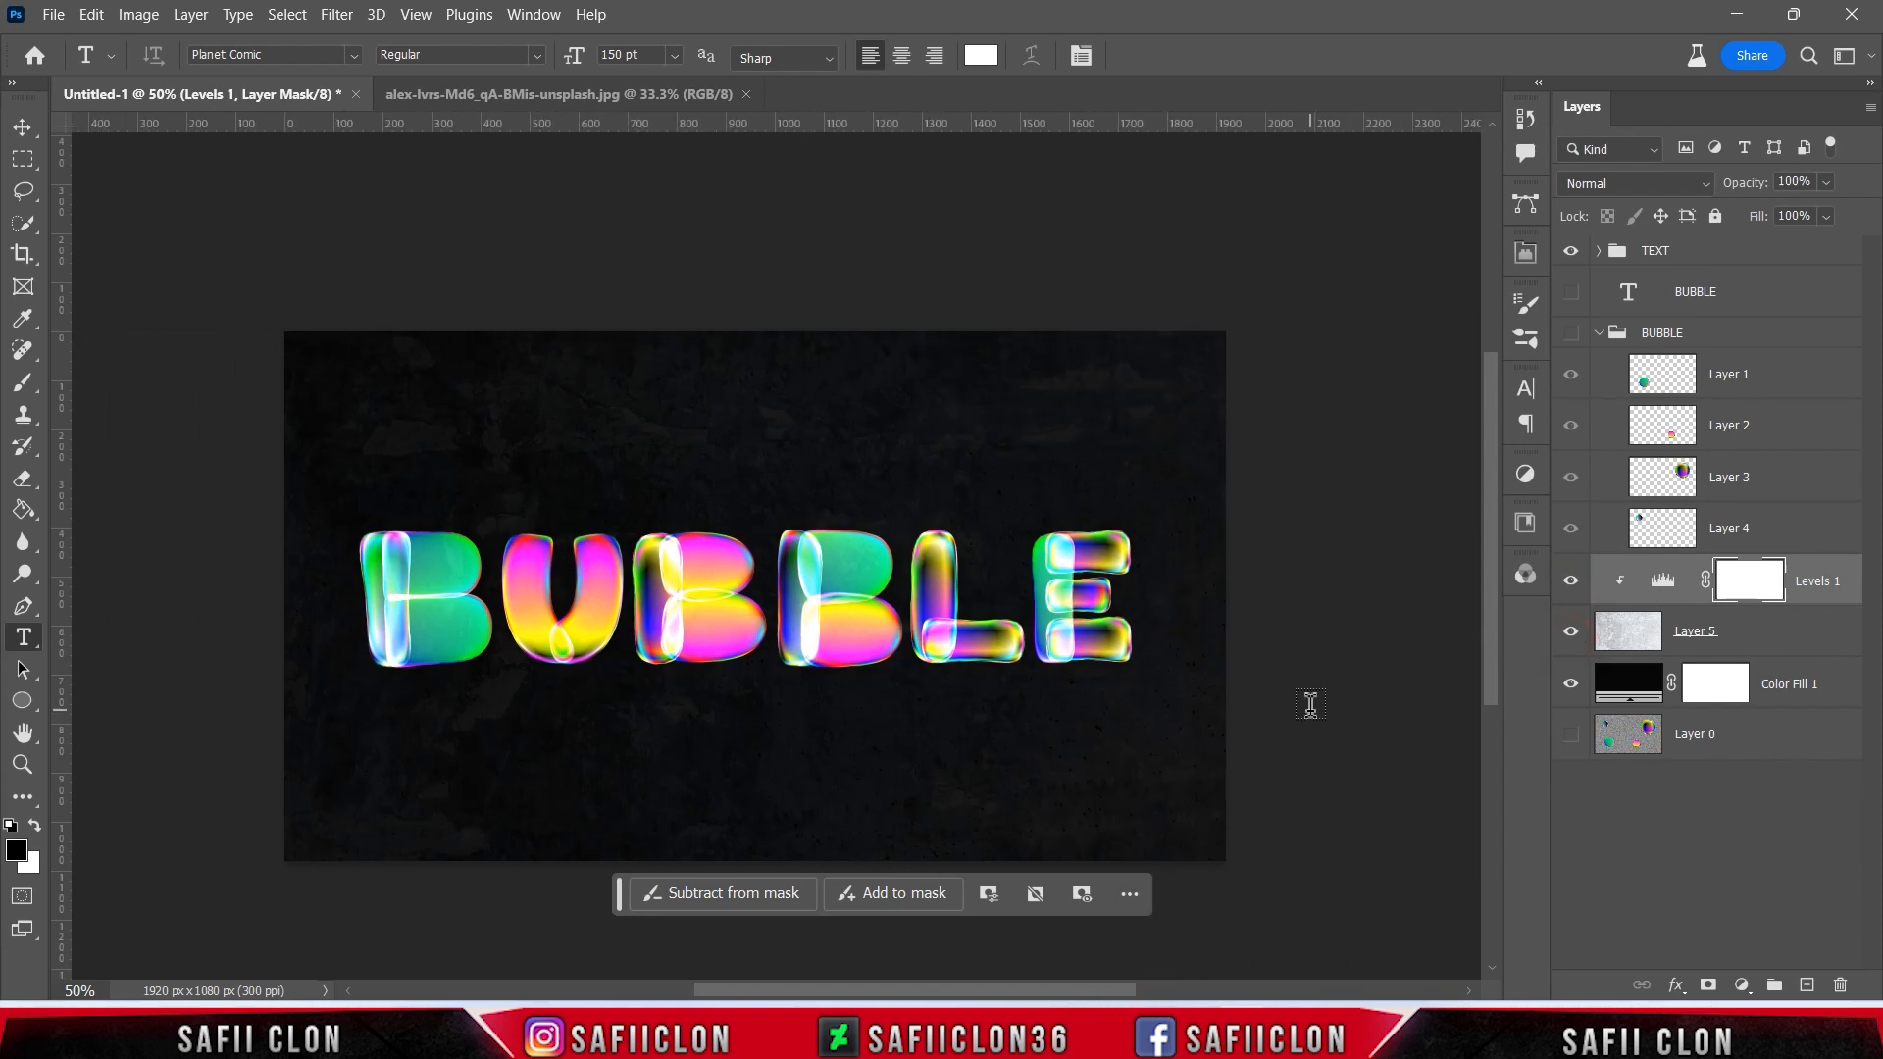
scroll(1310, 704, "down", 1)
key("ctrl+plus")
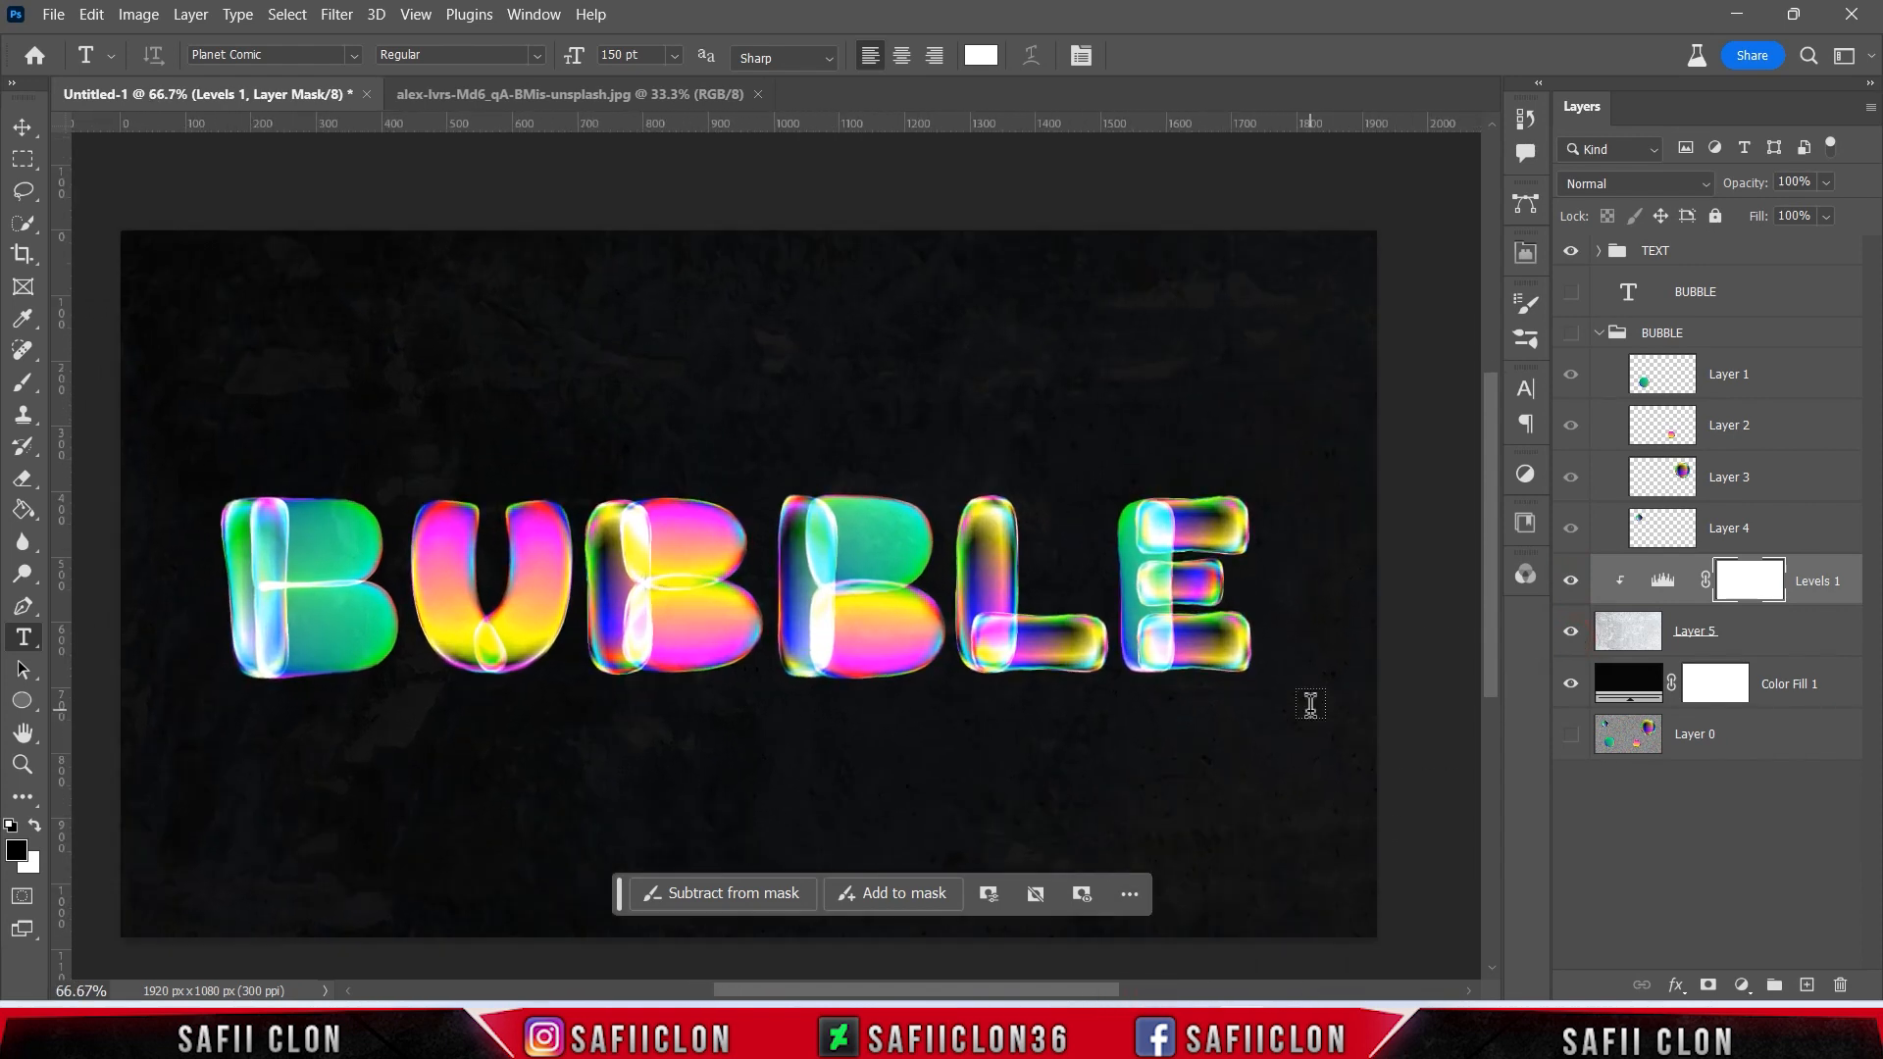
scroll(1333, 701, "down", 1)
- Group Levels 1, Layer 5 and Color Fill 1 into a new group named BACKGROUND
left_click(1834, 579)
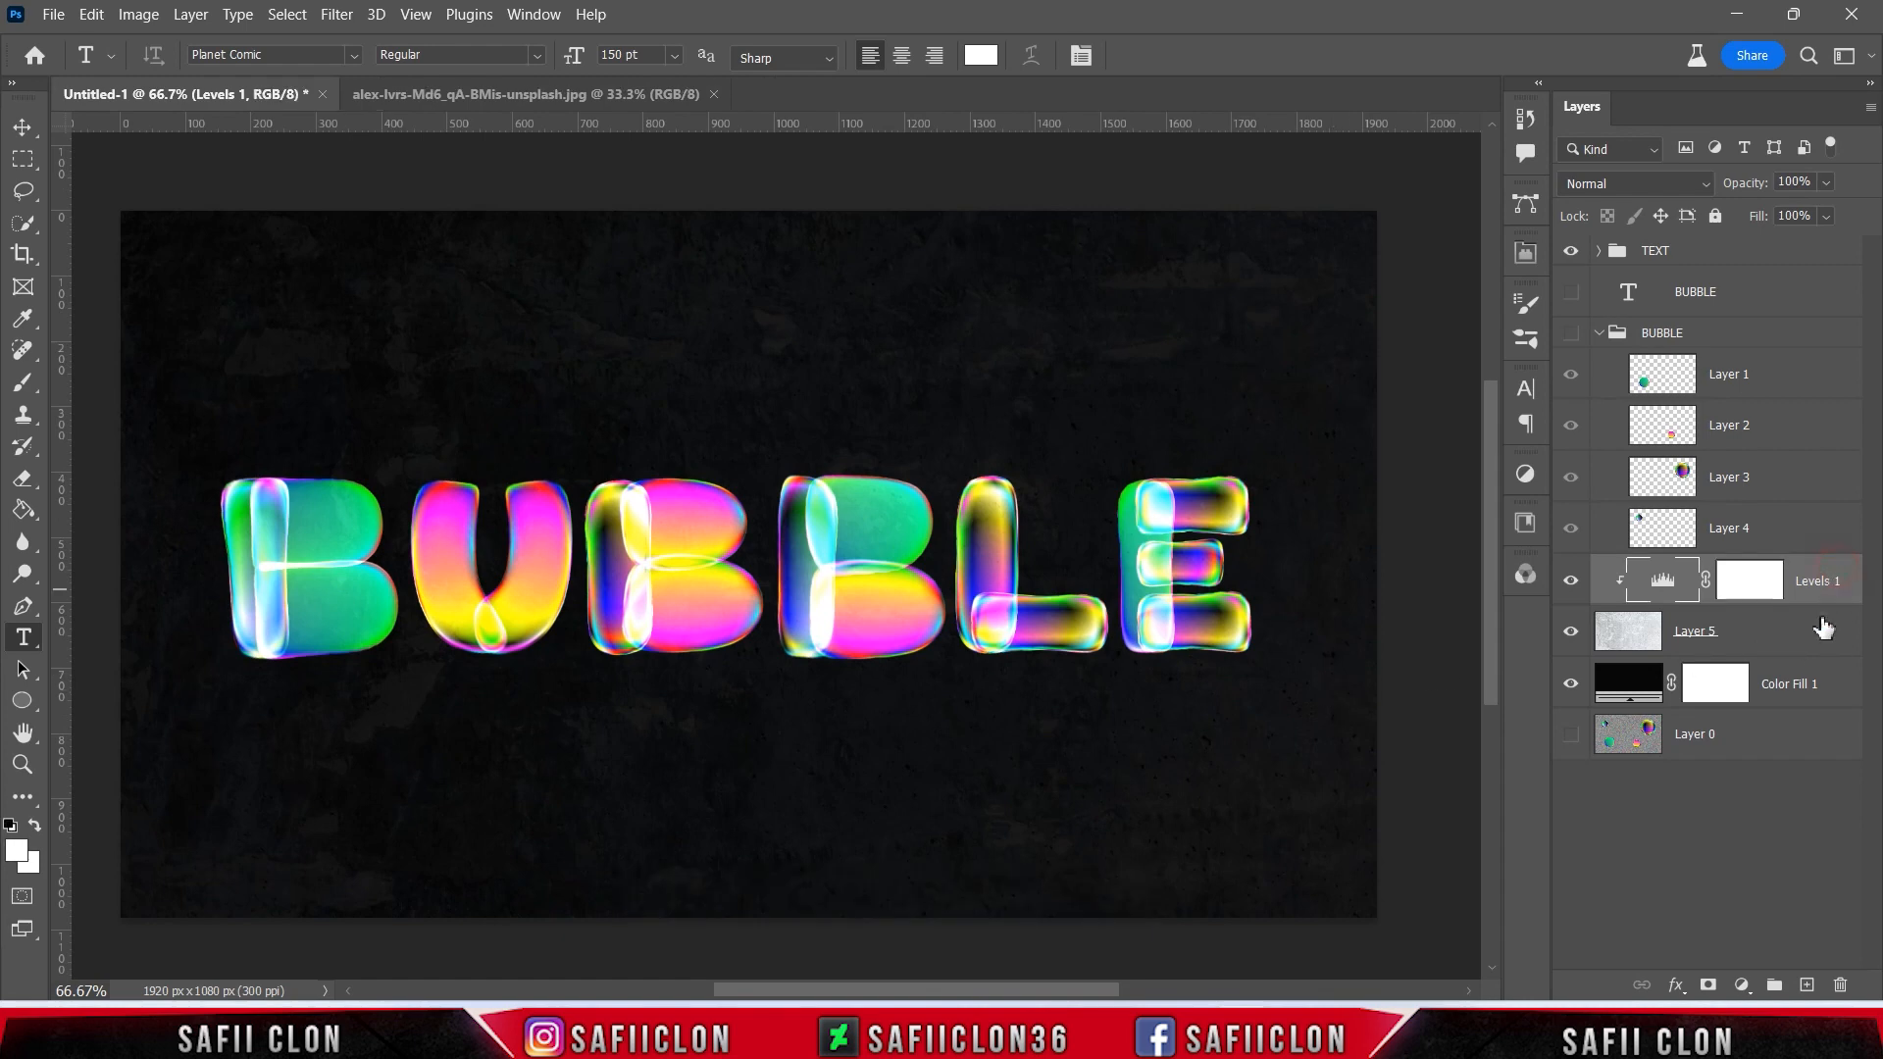
left_click(1836, 692, "shift")
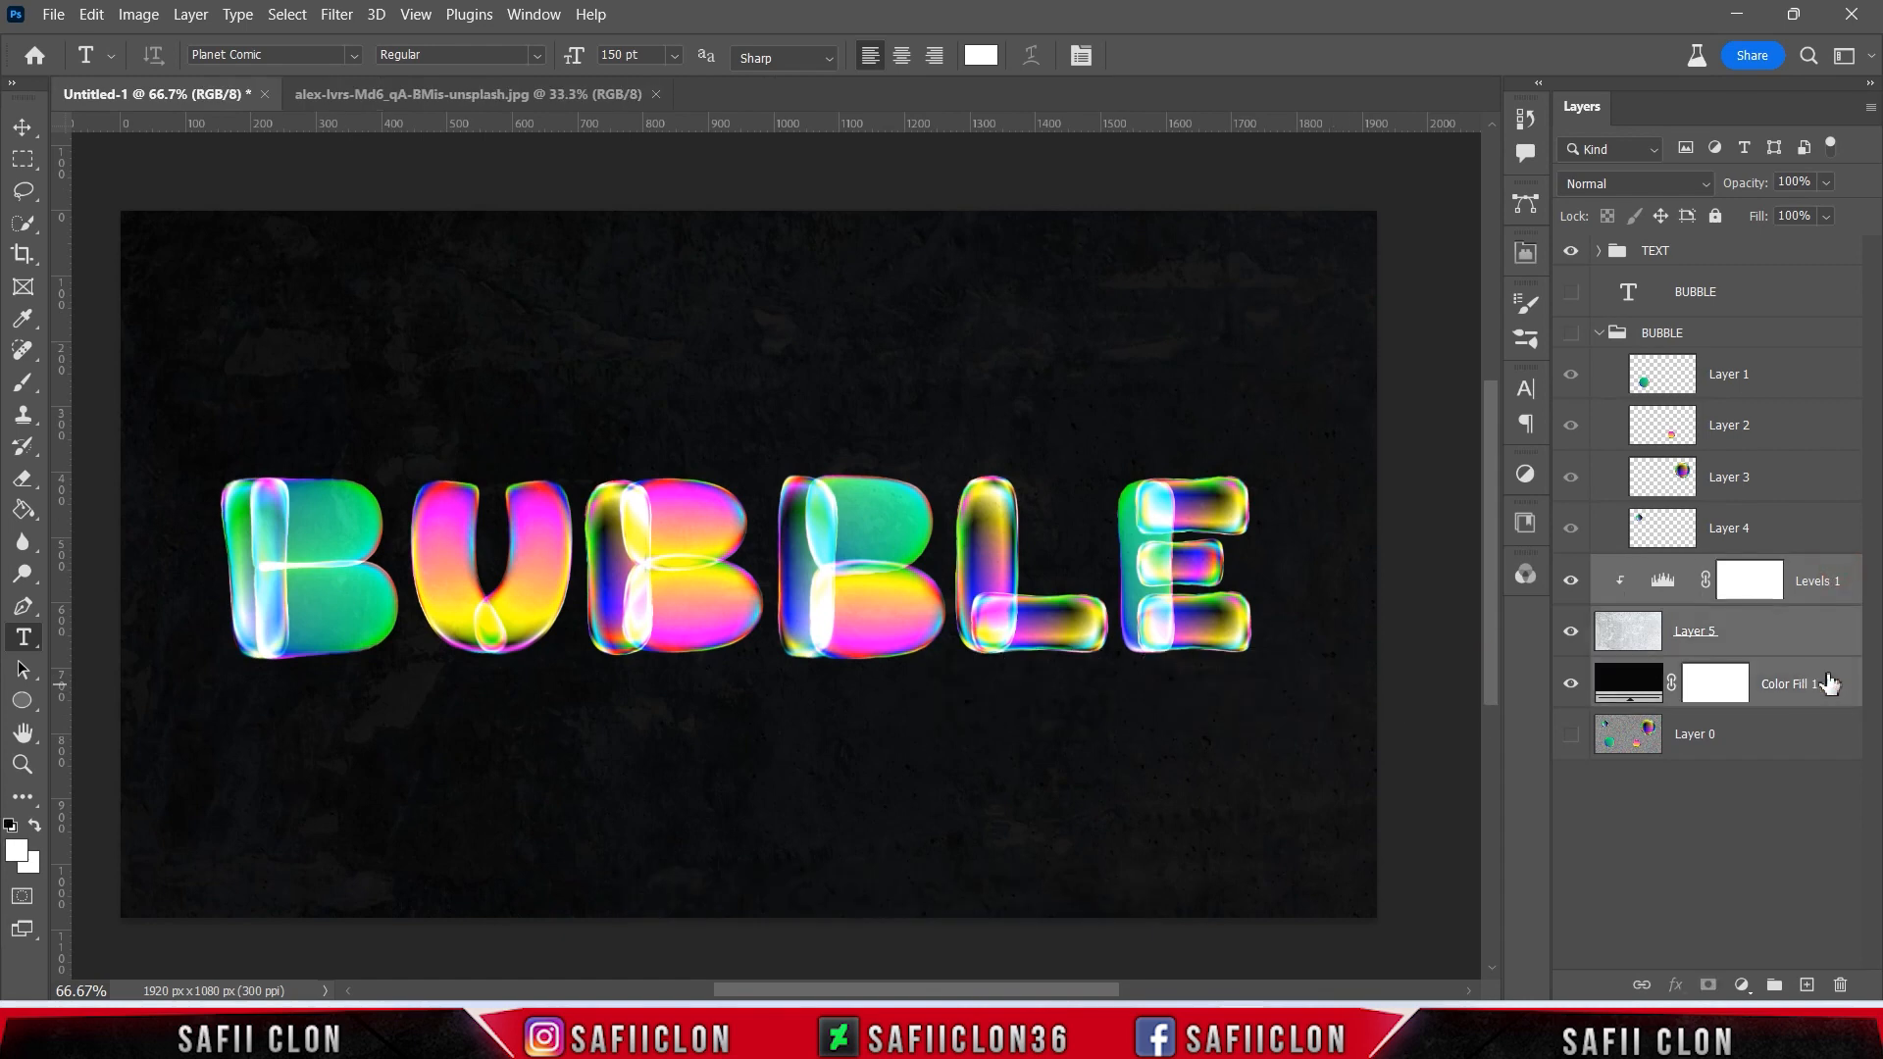
right_click(1822, 679)
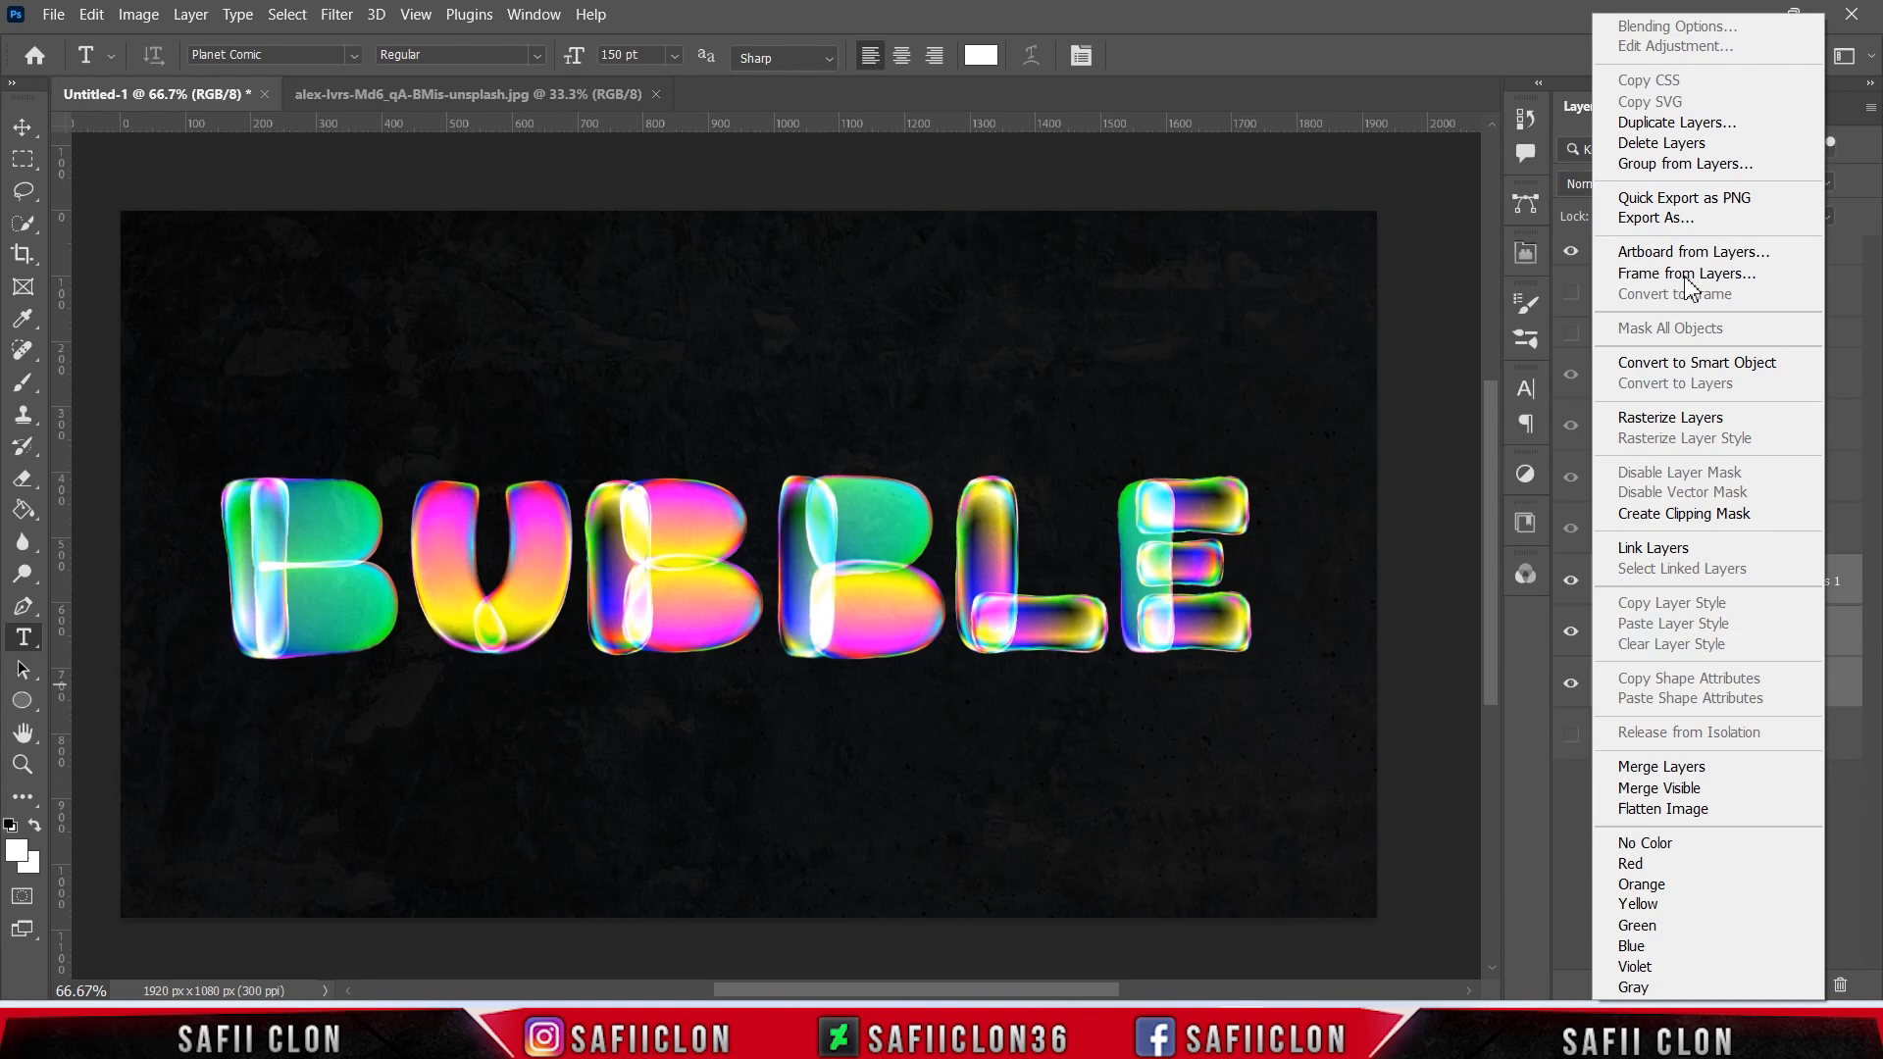
left_click(1685, 163)
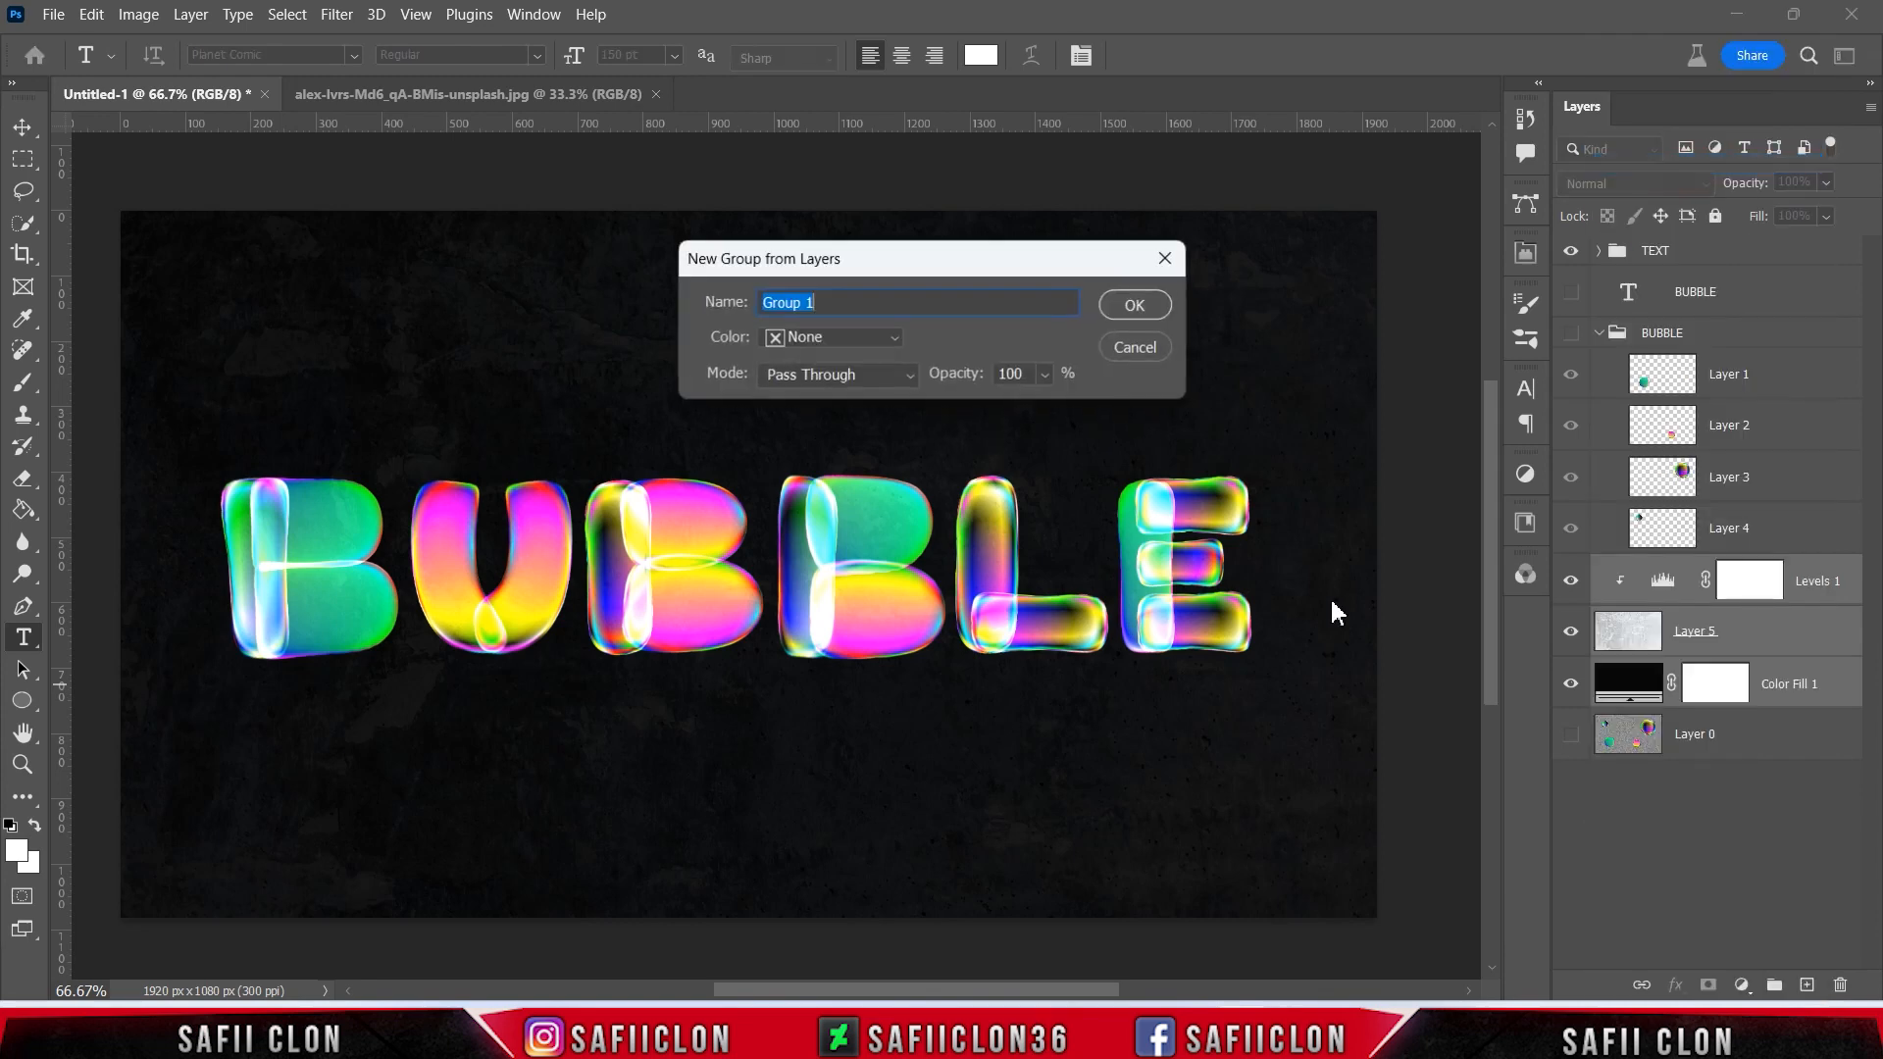
type("BACKGROU")
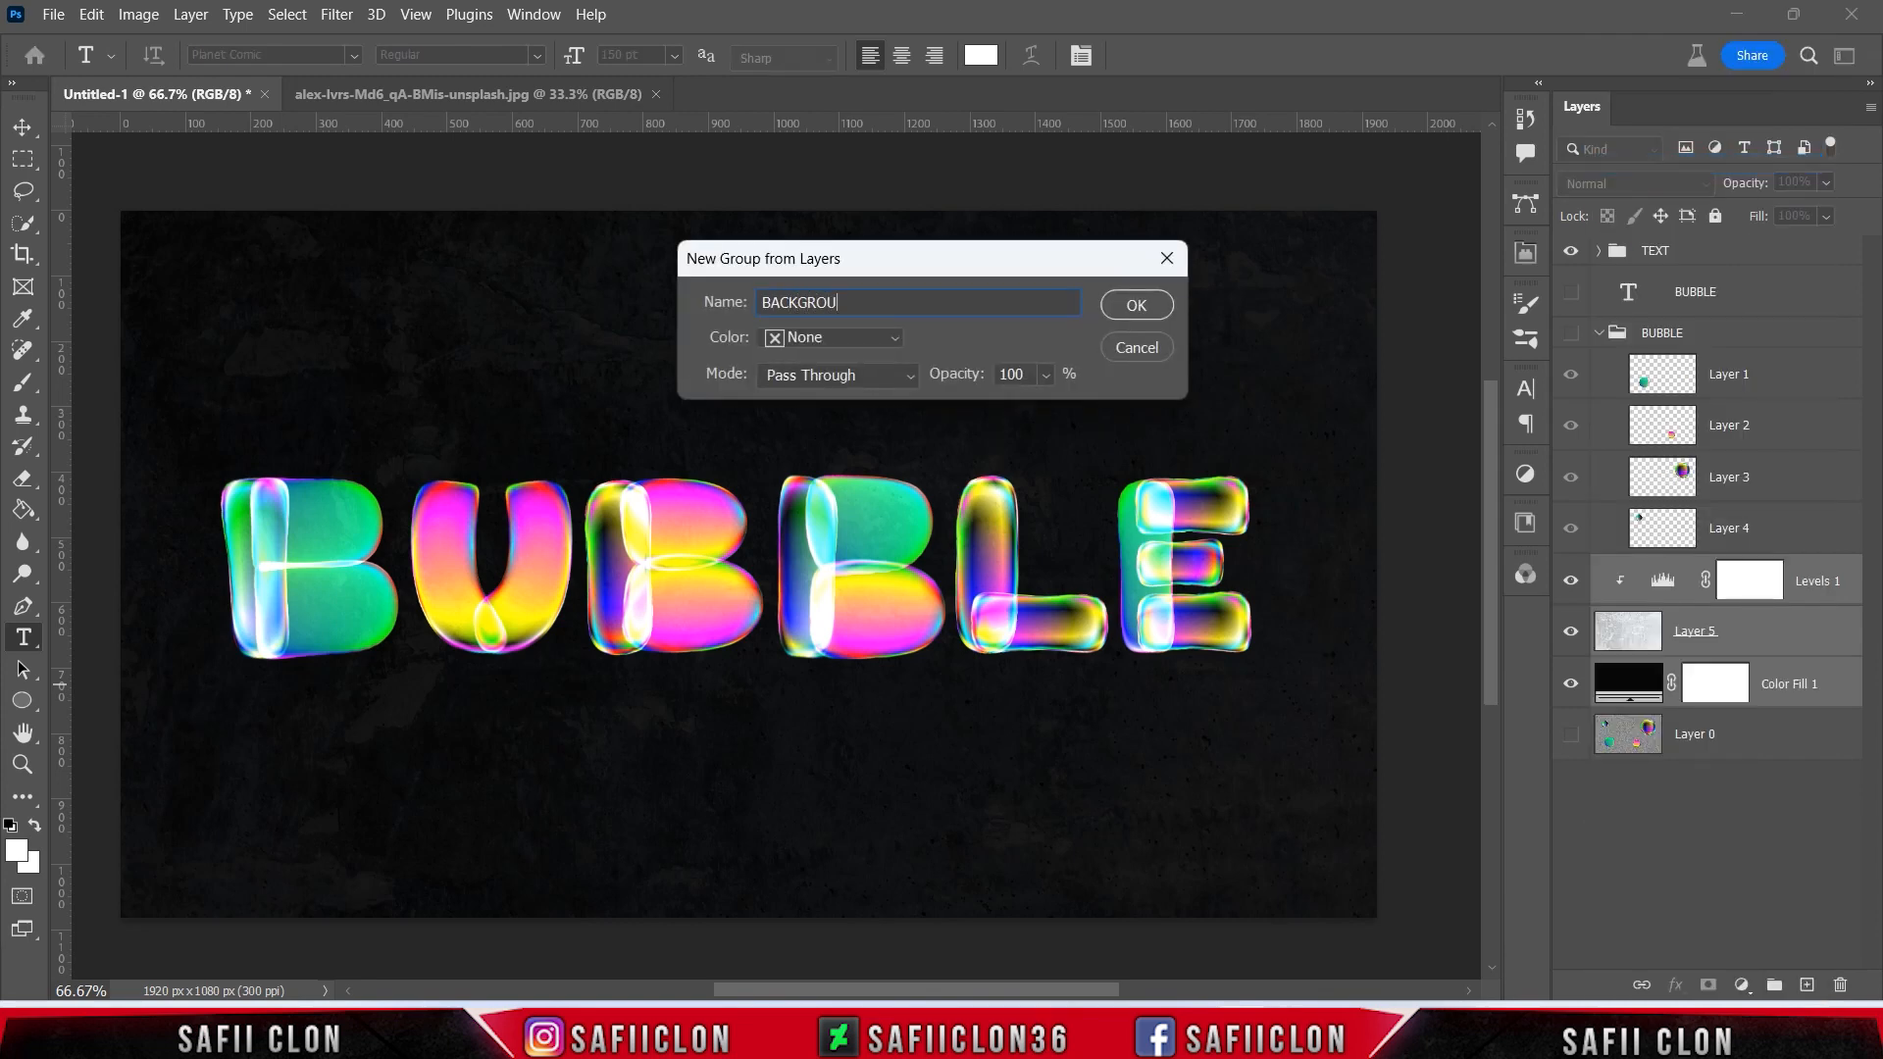
type("ND")
left_click(1163, 311)
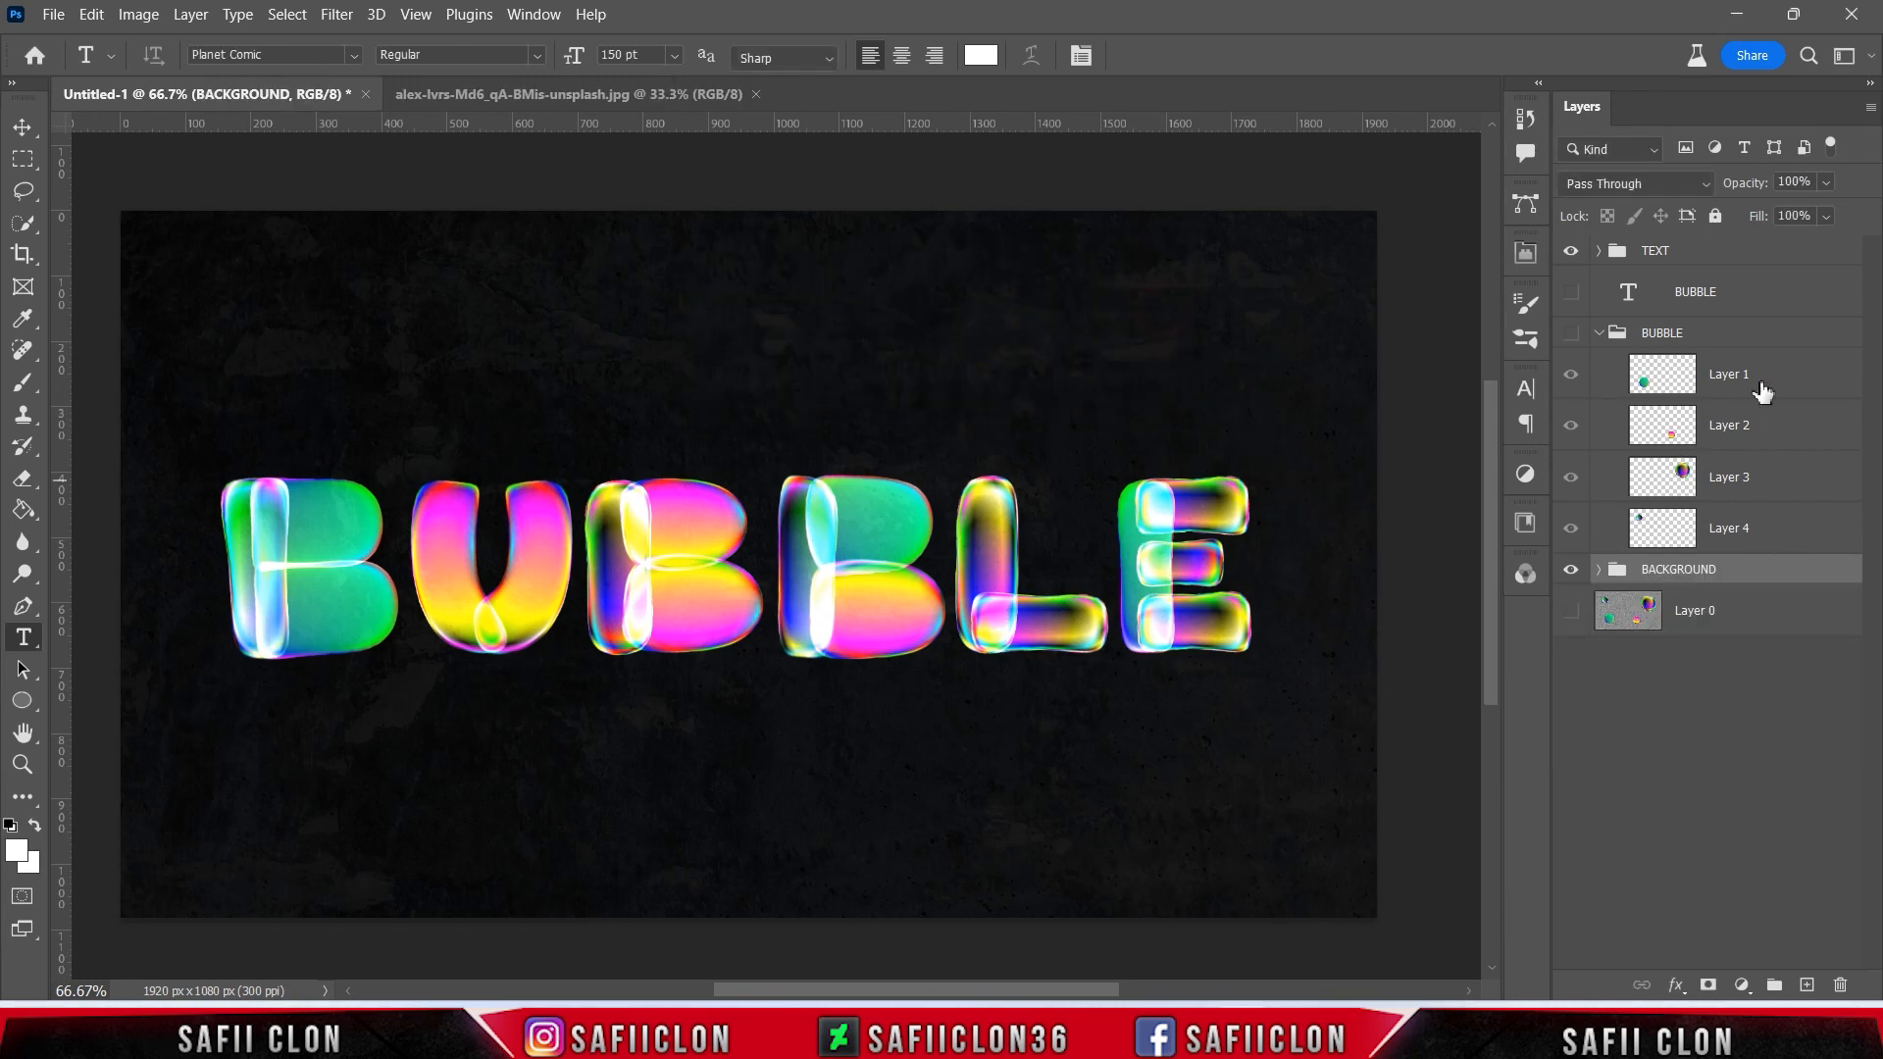
- Show the BUBBLE group and move the green bubble on Layer 1 down and slightly left, clear of the first B
left_click(1751, 334)
left_click(1571, 334)
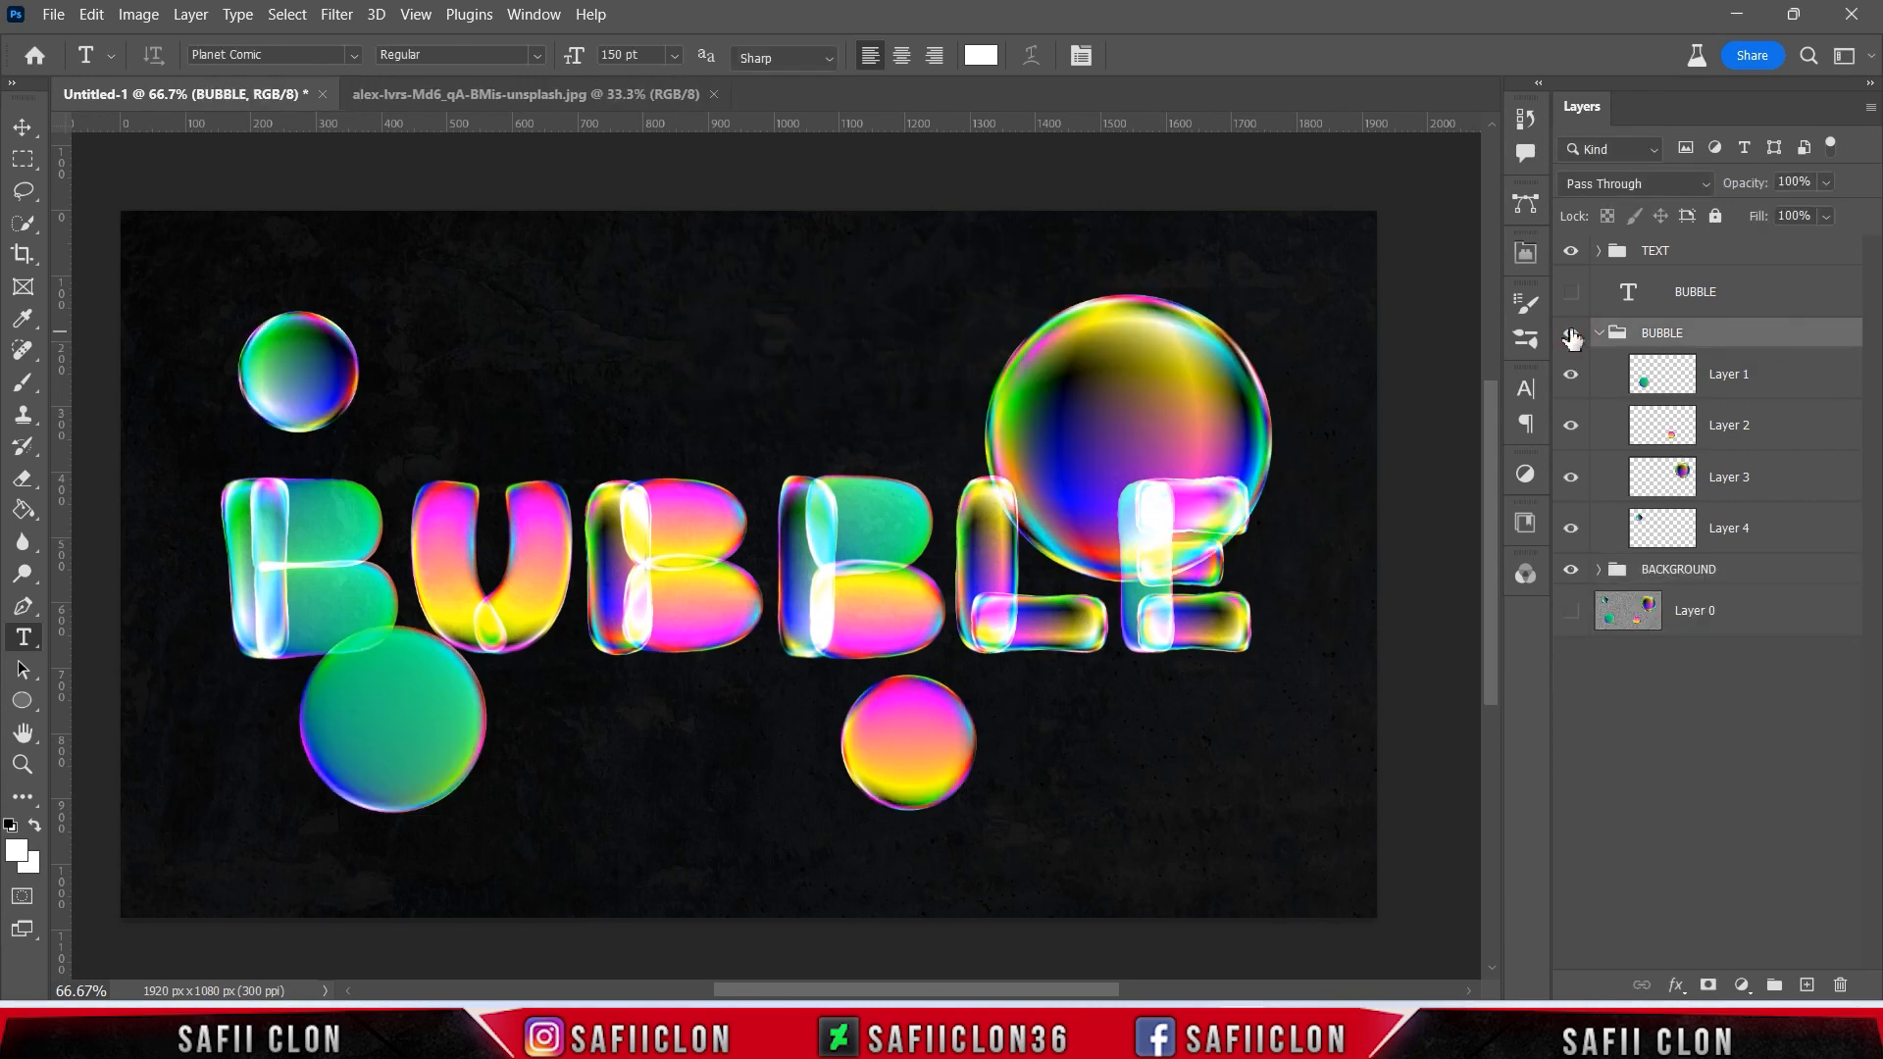
left_click(1768, 373)
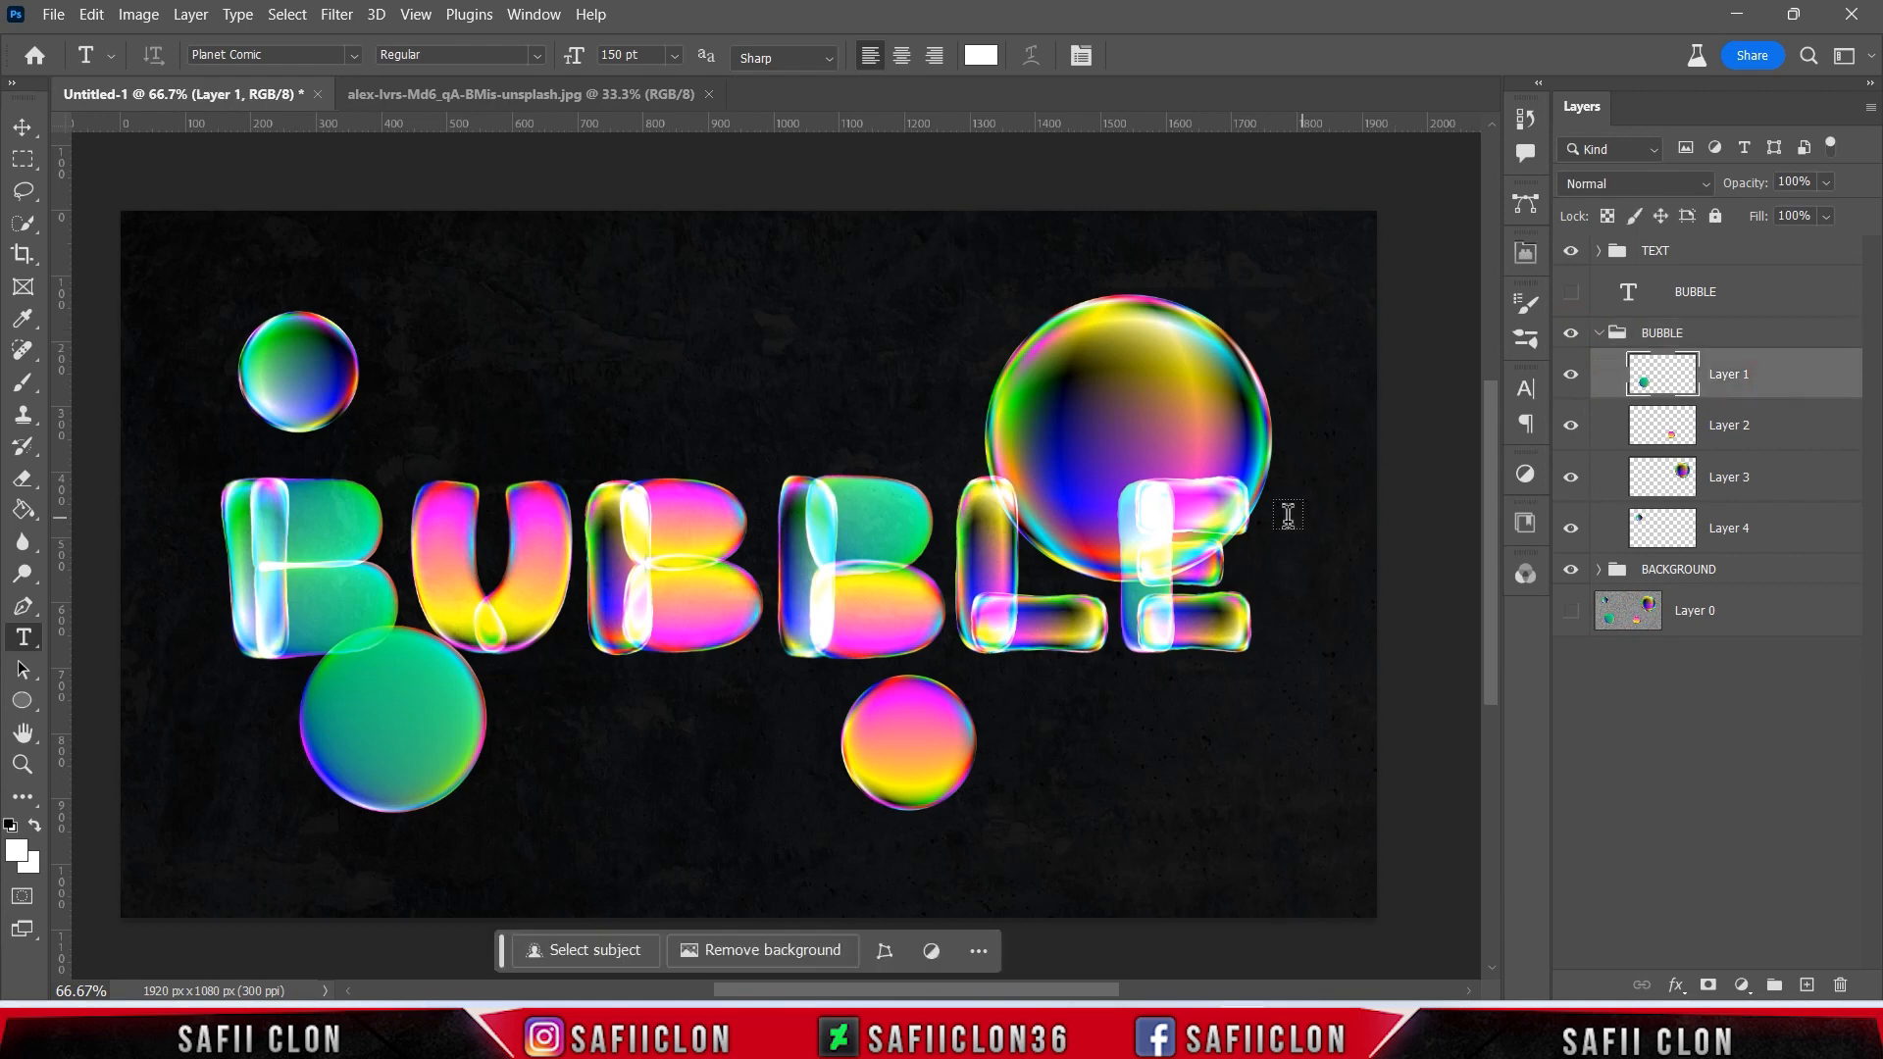
key("ctrl+t")
left_click_drag(412, 748, 399, 822)
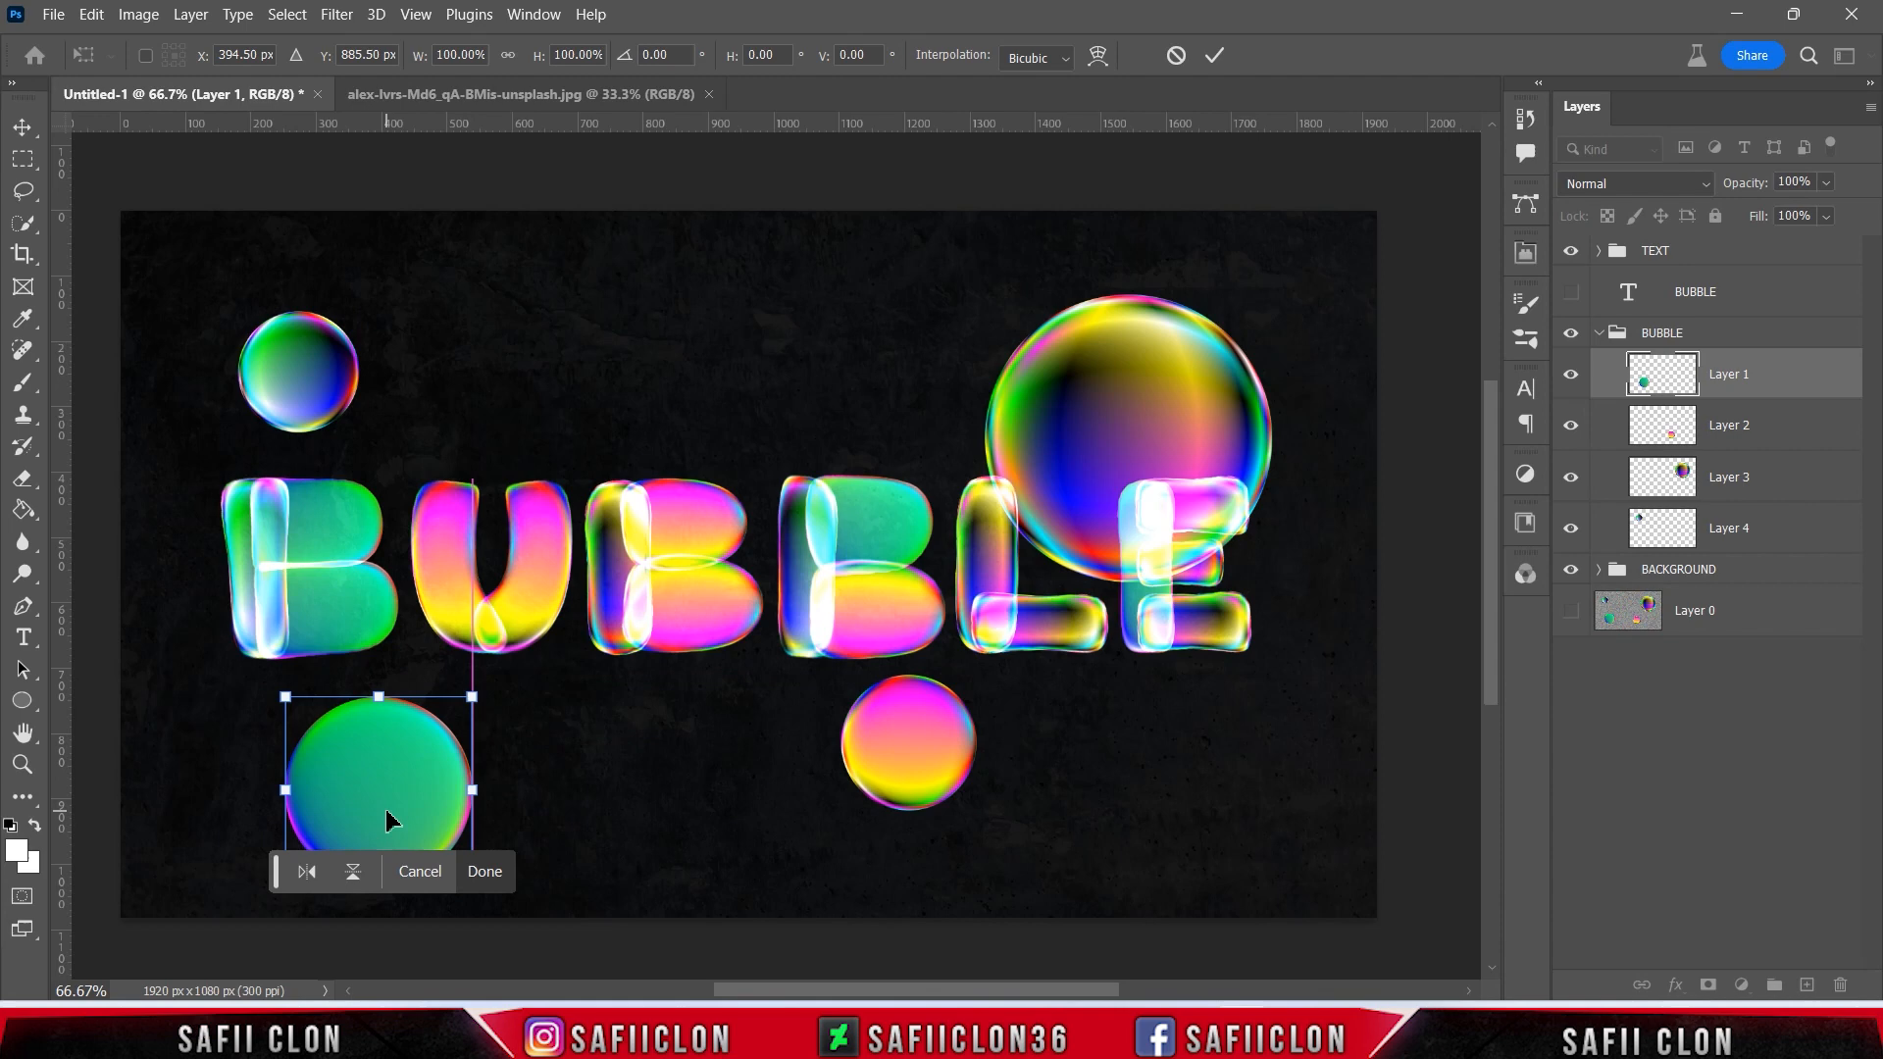
left_click(1221, 56)
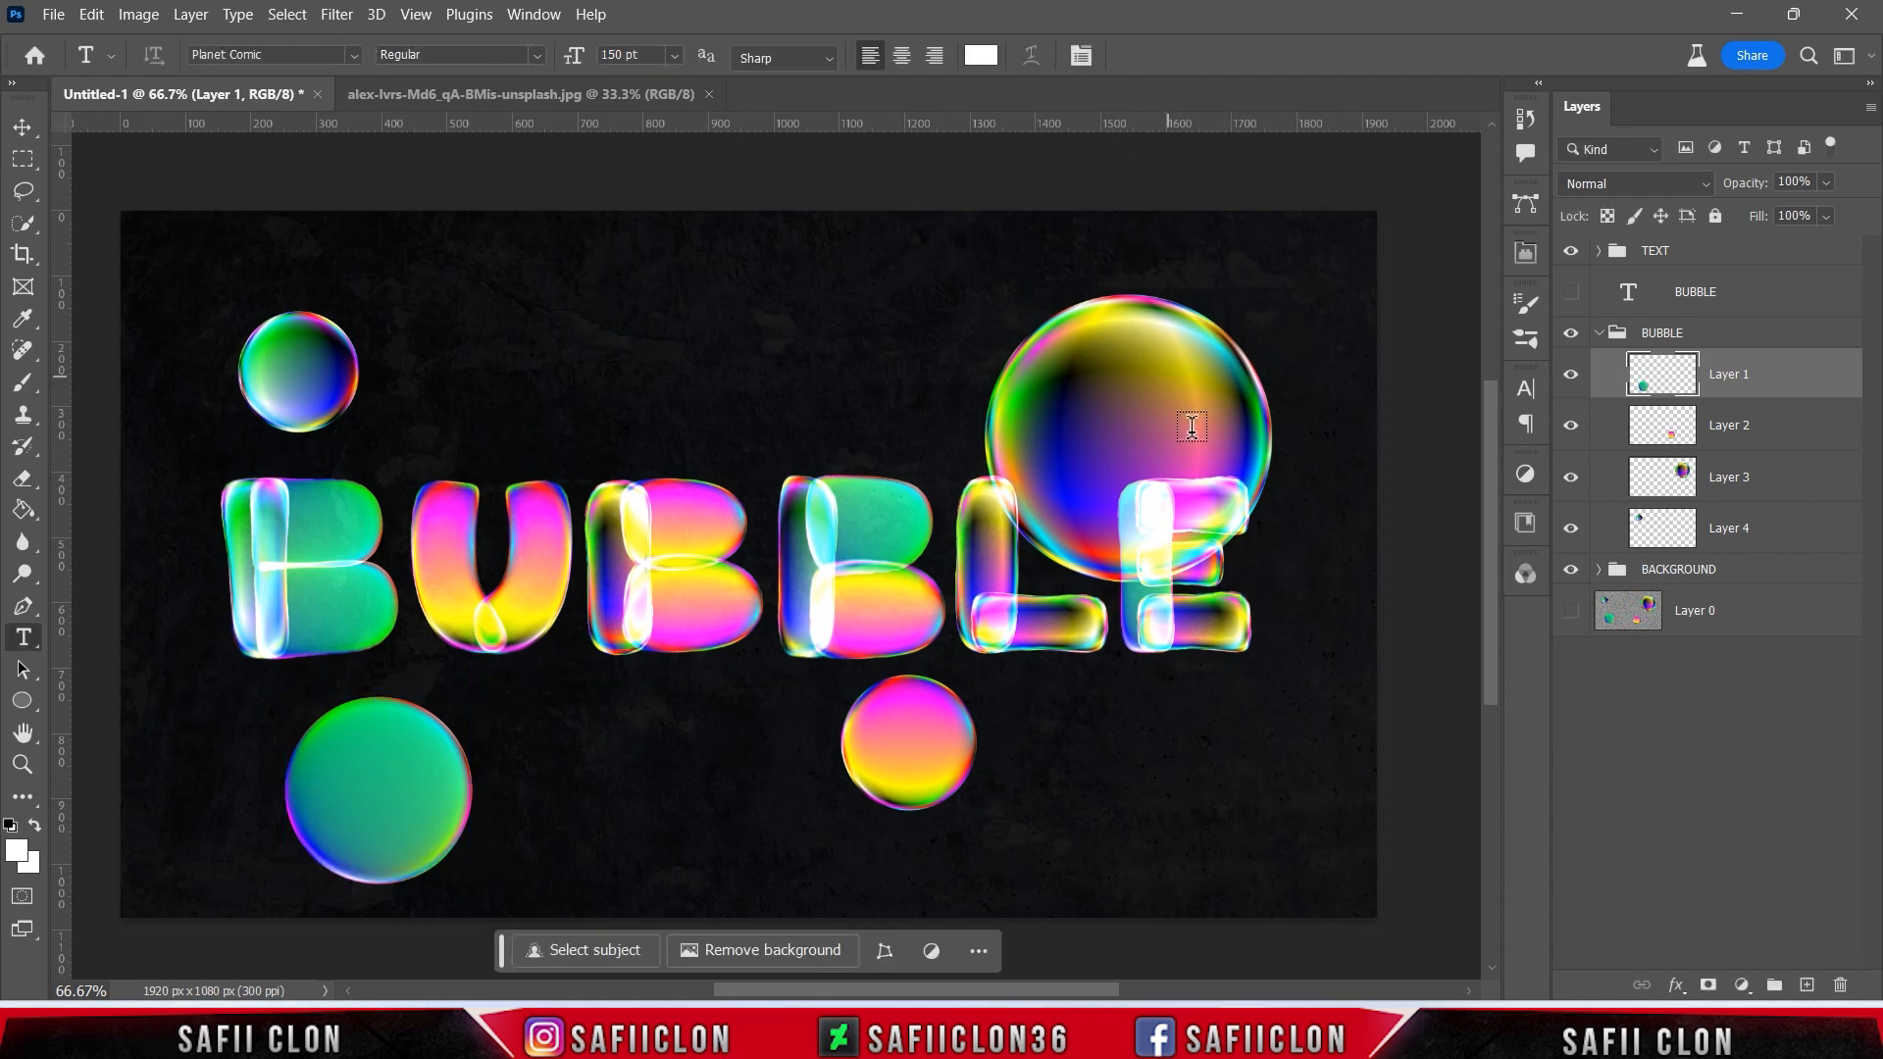
- Enlarge the pink-yellow bubble on Layer 2 and move it below the L and E, partly beyond the canvas's lower edge
left_click(1745, 431)
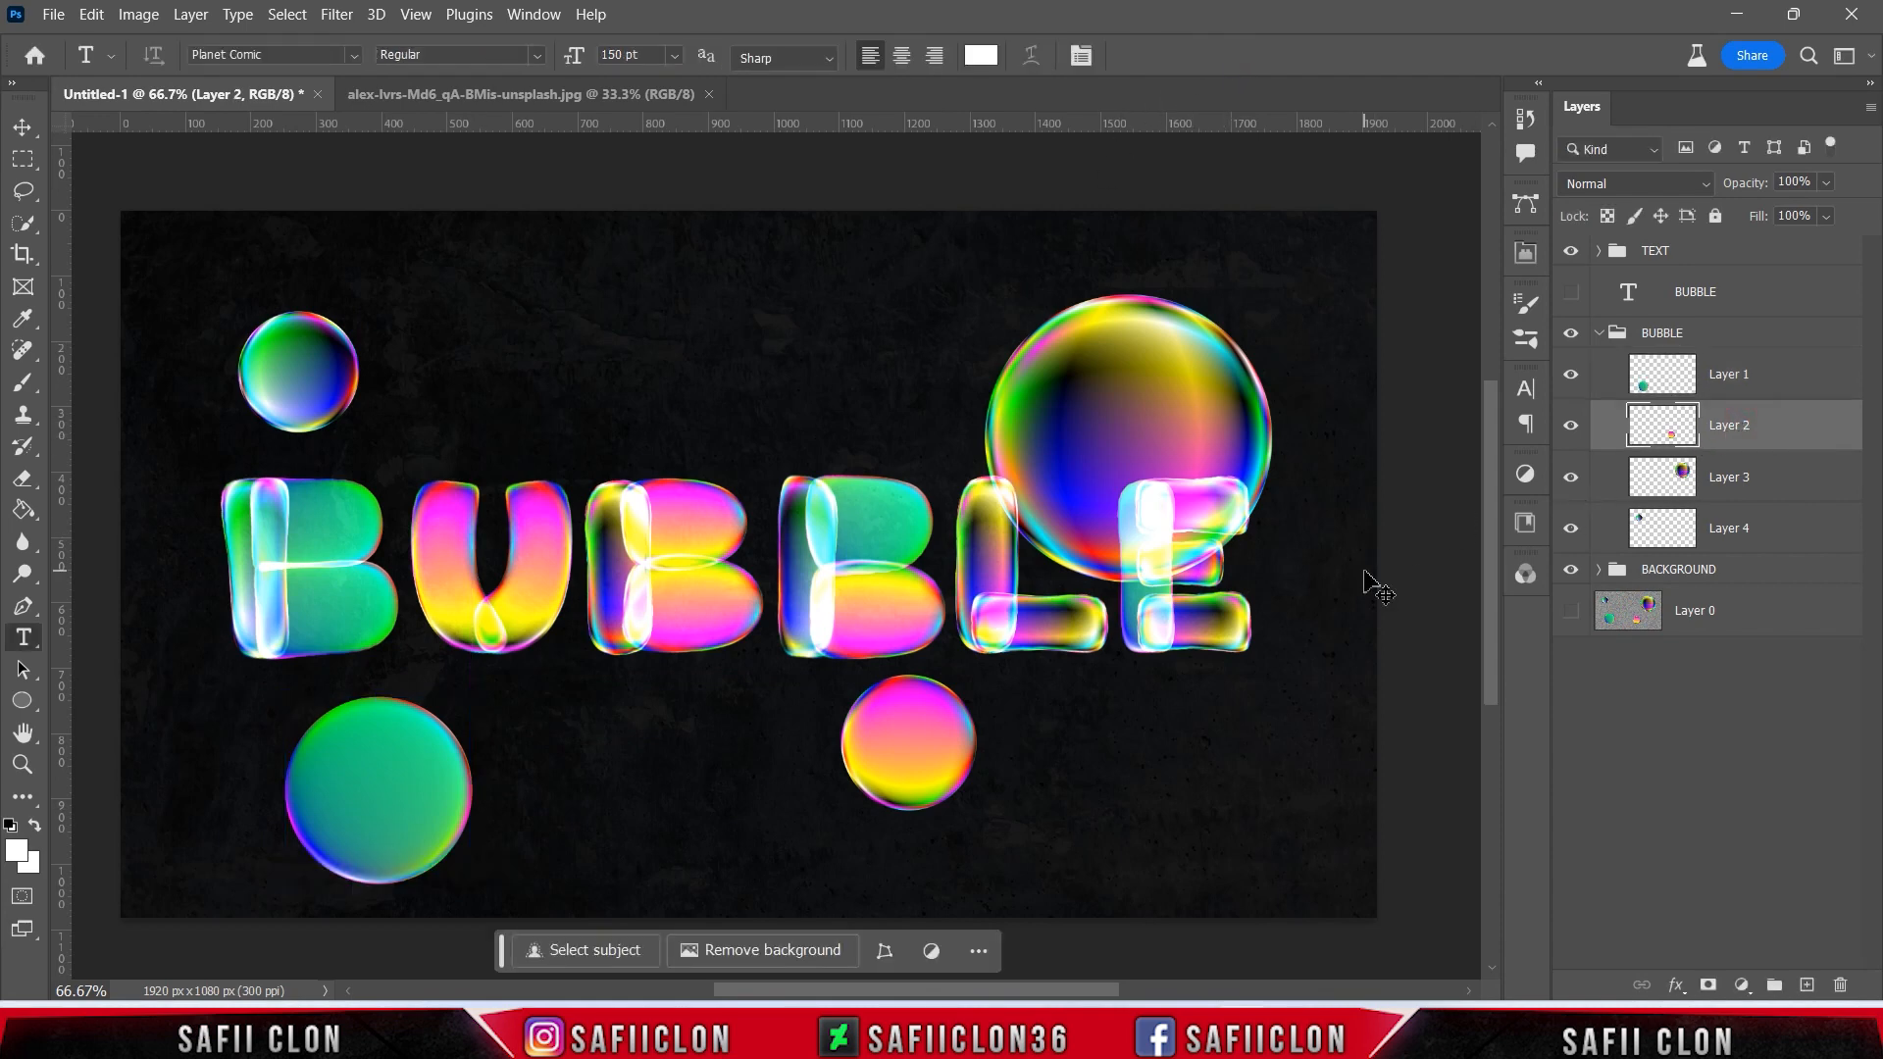
key("ctrl+t")
left_click_drag(921, 742, 1053, 899)
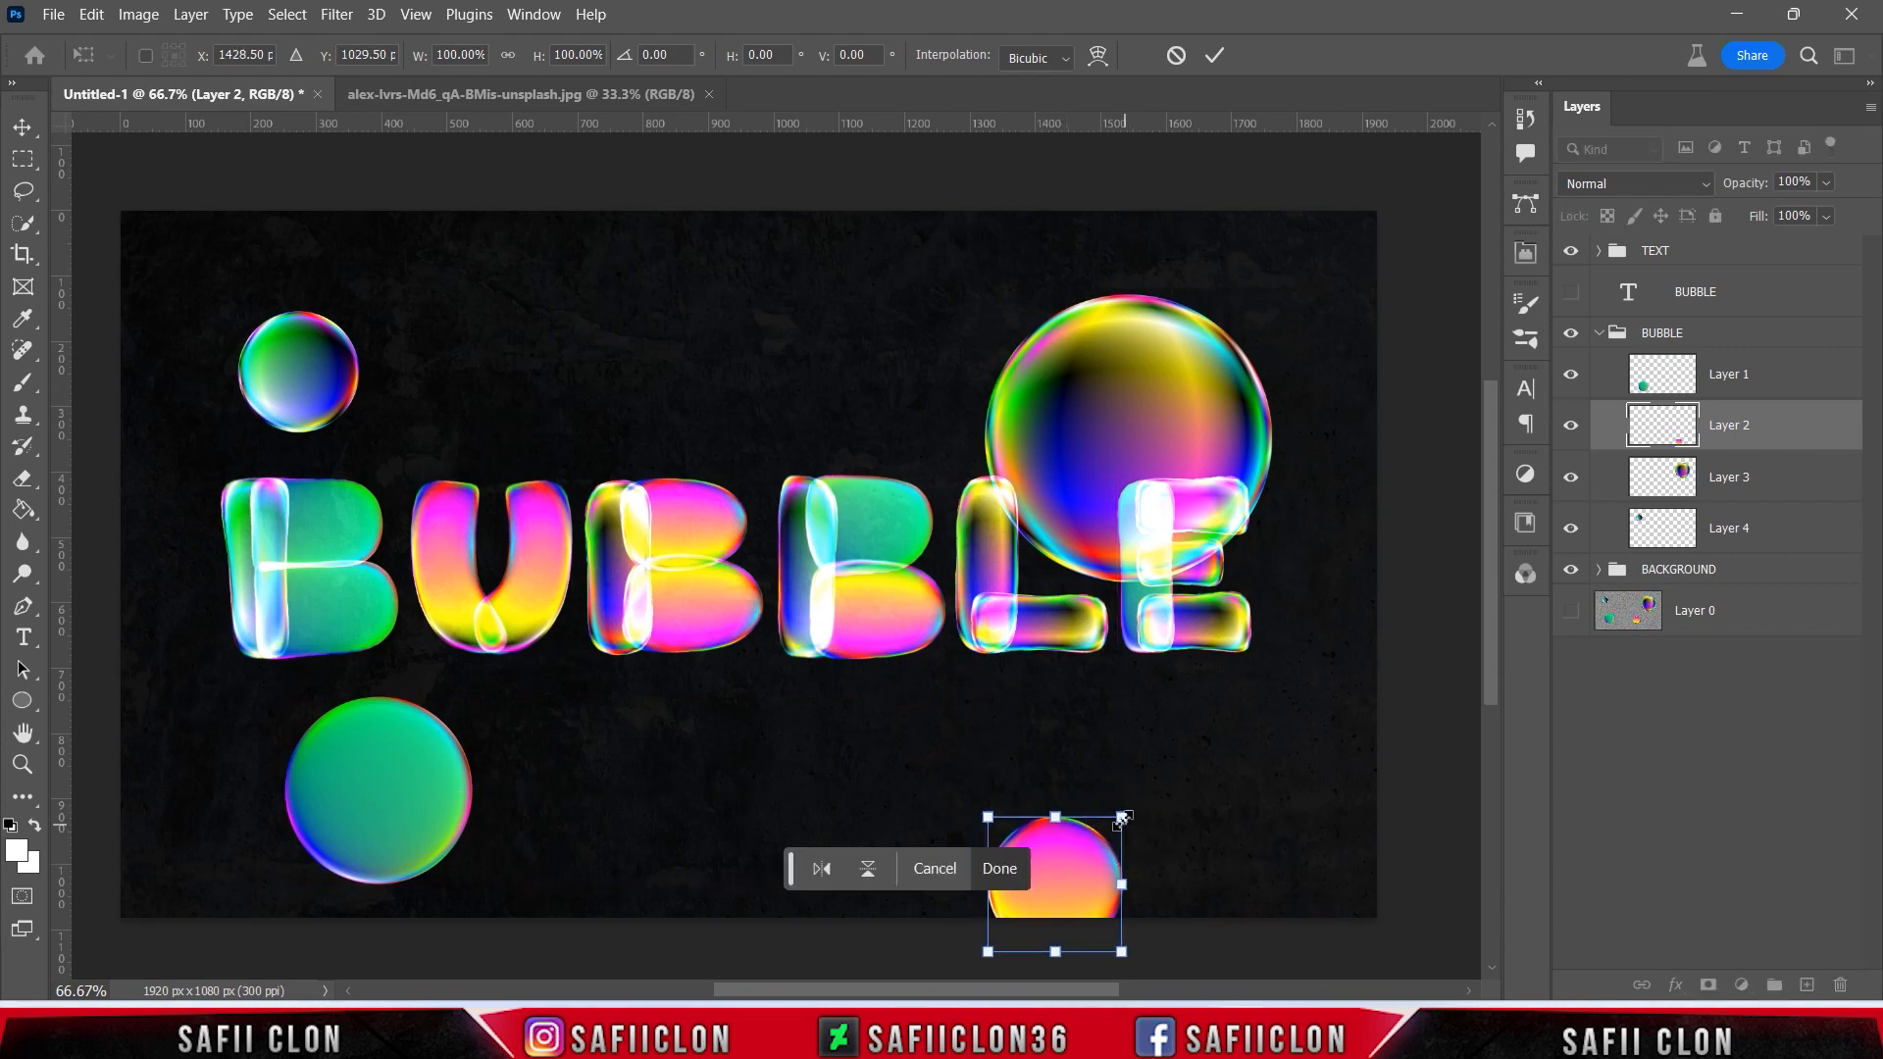
left_click_drag(1106, 831, 1137, 802)
left_click_drag(1088, 862, 1140, 890)
left_click(1214, 56)
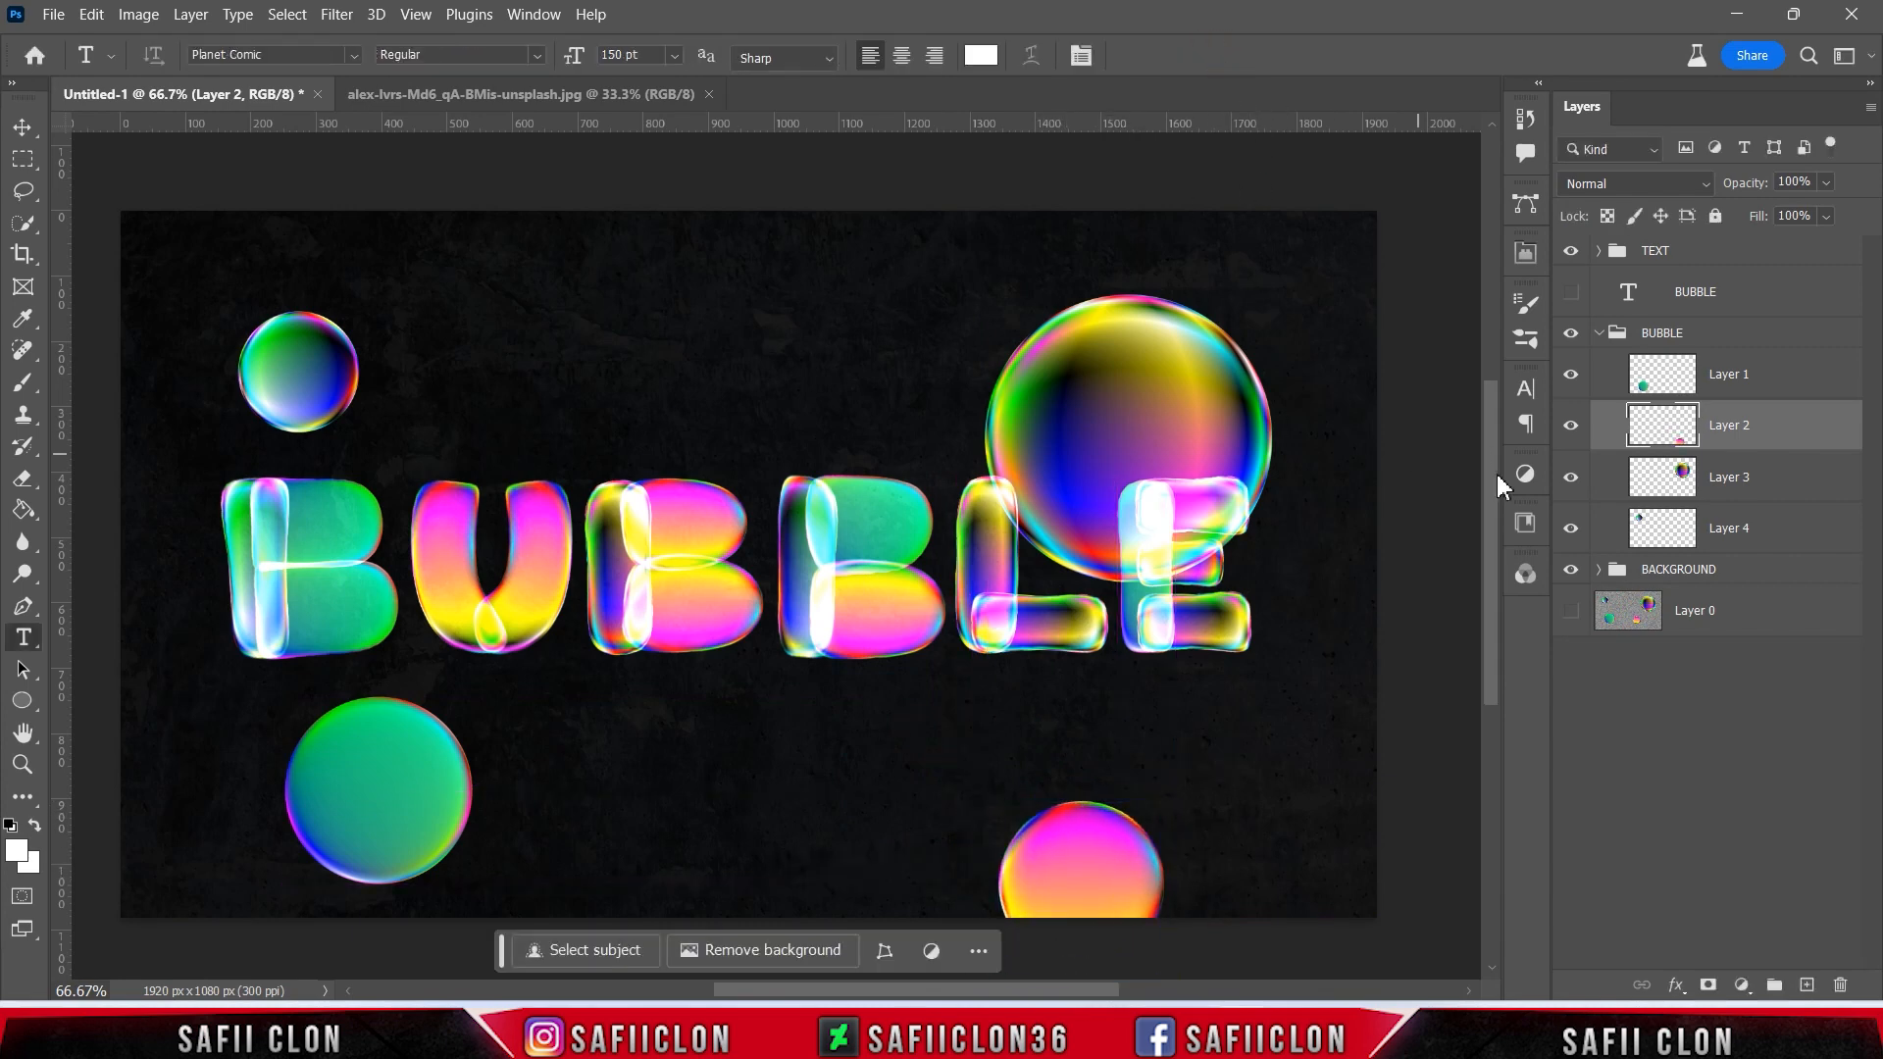
- Move the large bubble on Layer 3 off the lettering to the canvas's upper-right corner, partly beyond the top and right edges
left_click(1745, 495)
key("ctrl+t")
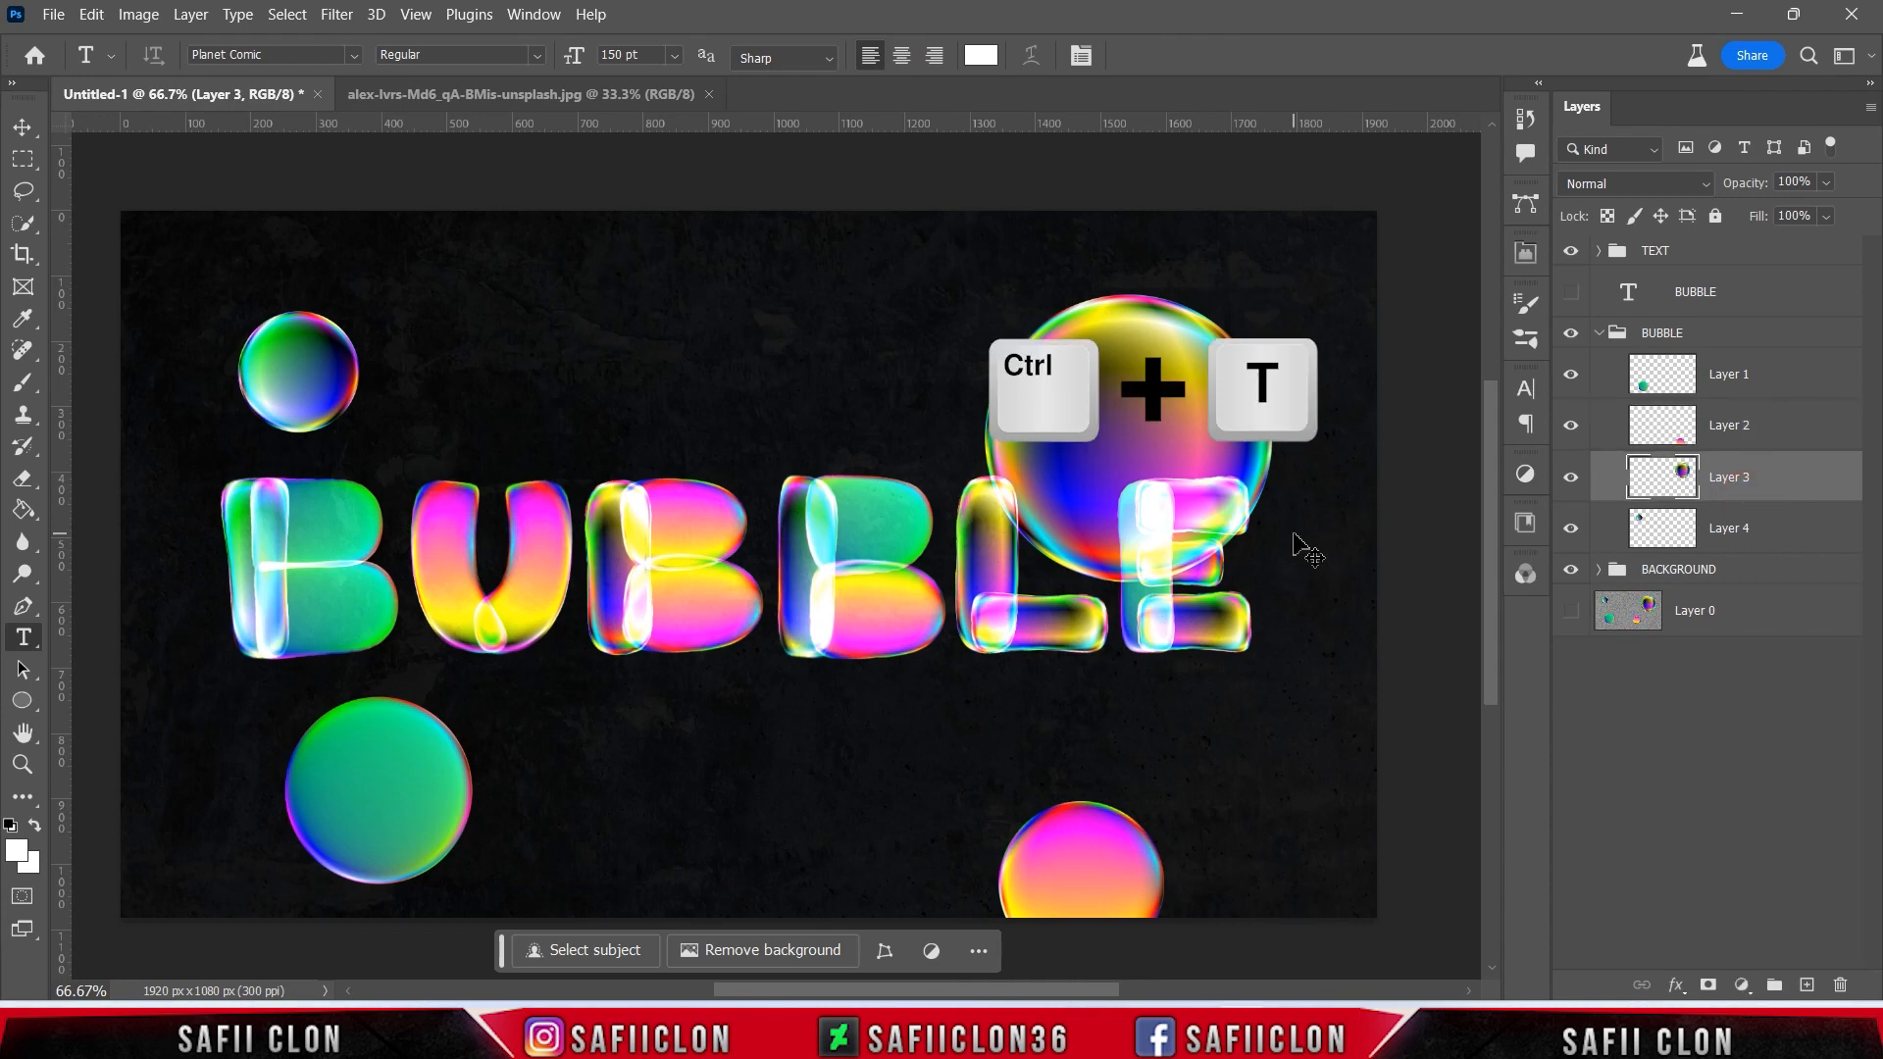
left_click_drag(1180, 442, 1342, 232)
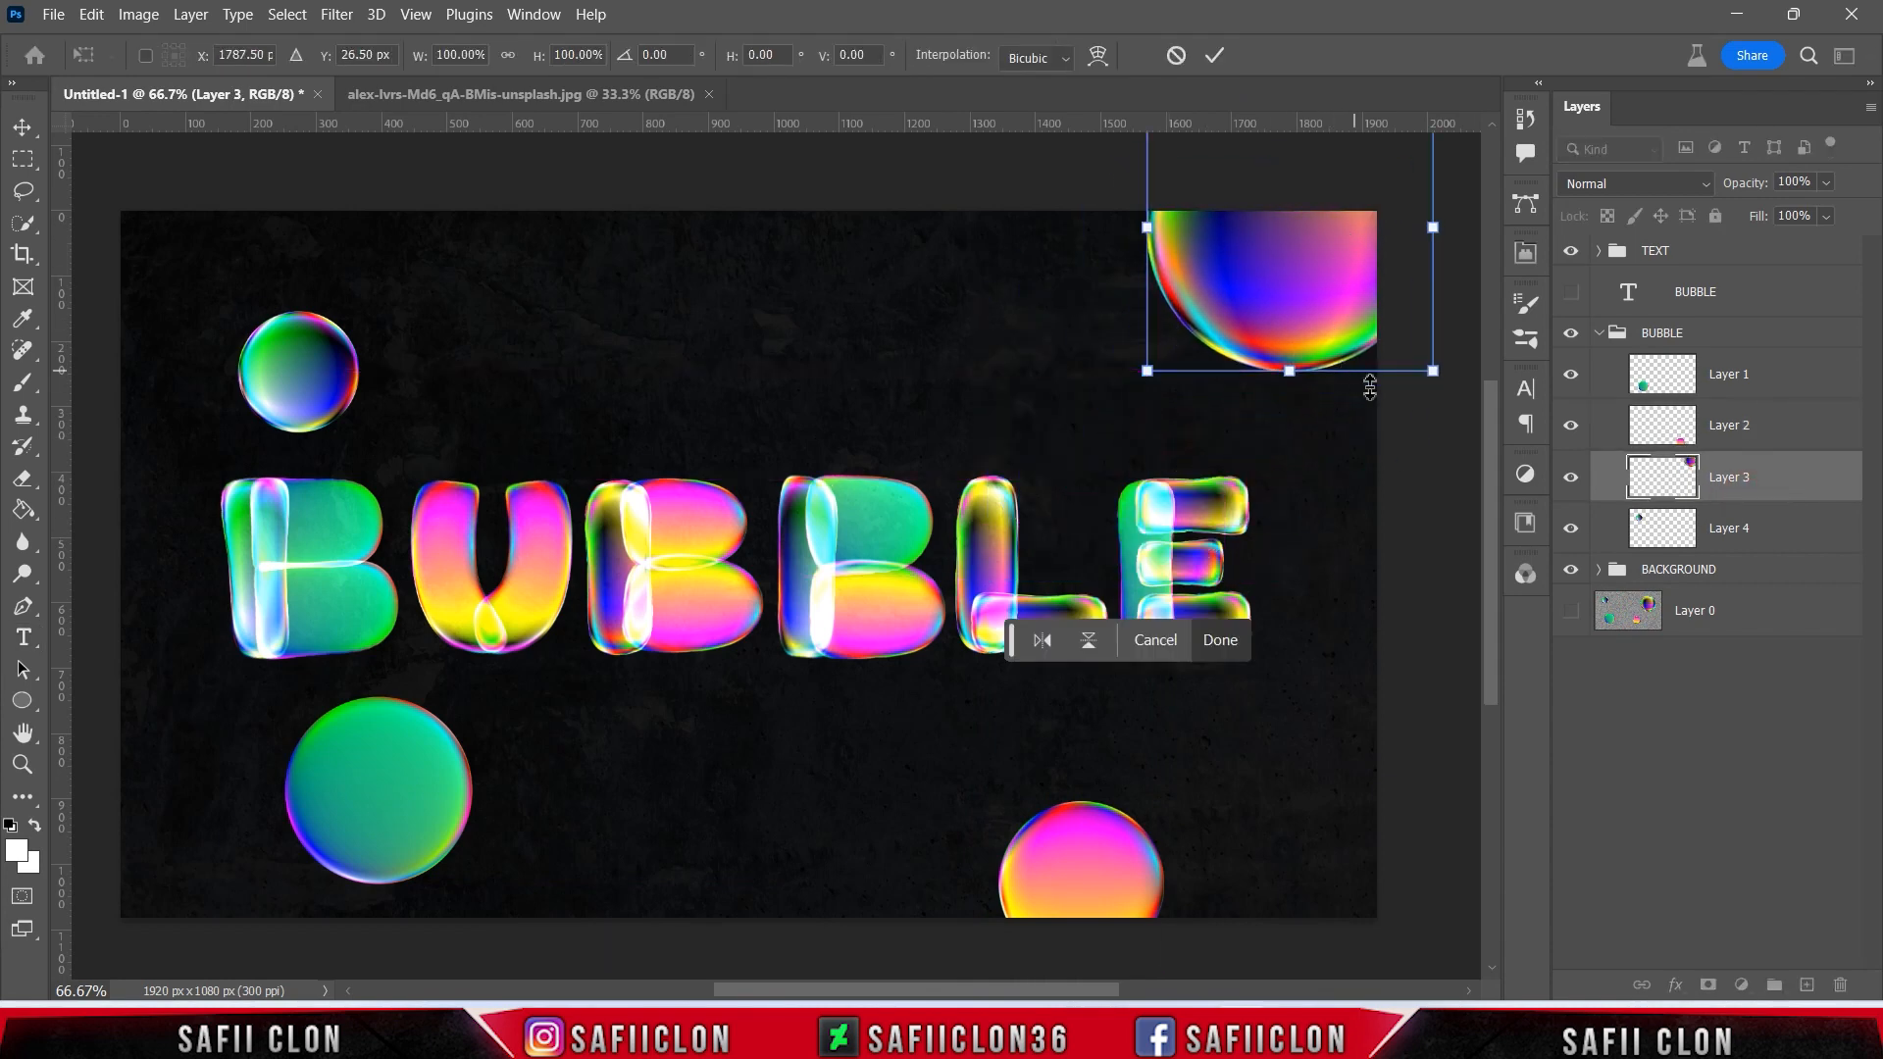
left_click(1216, 55)
key("t")
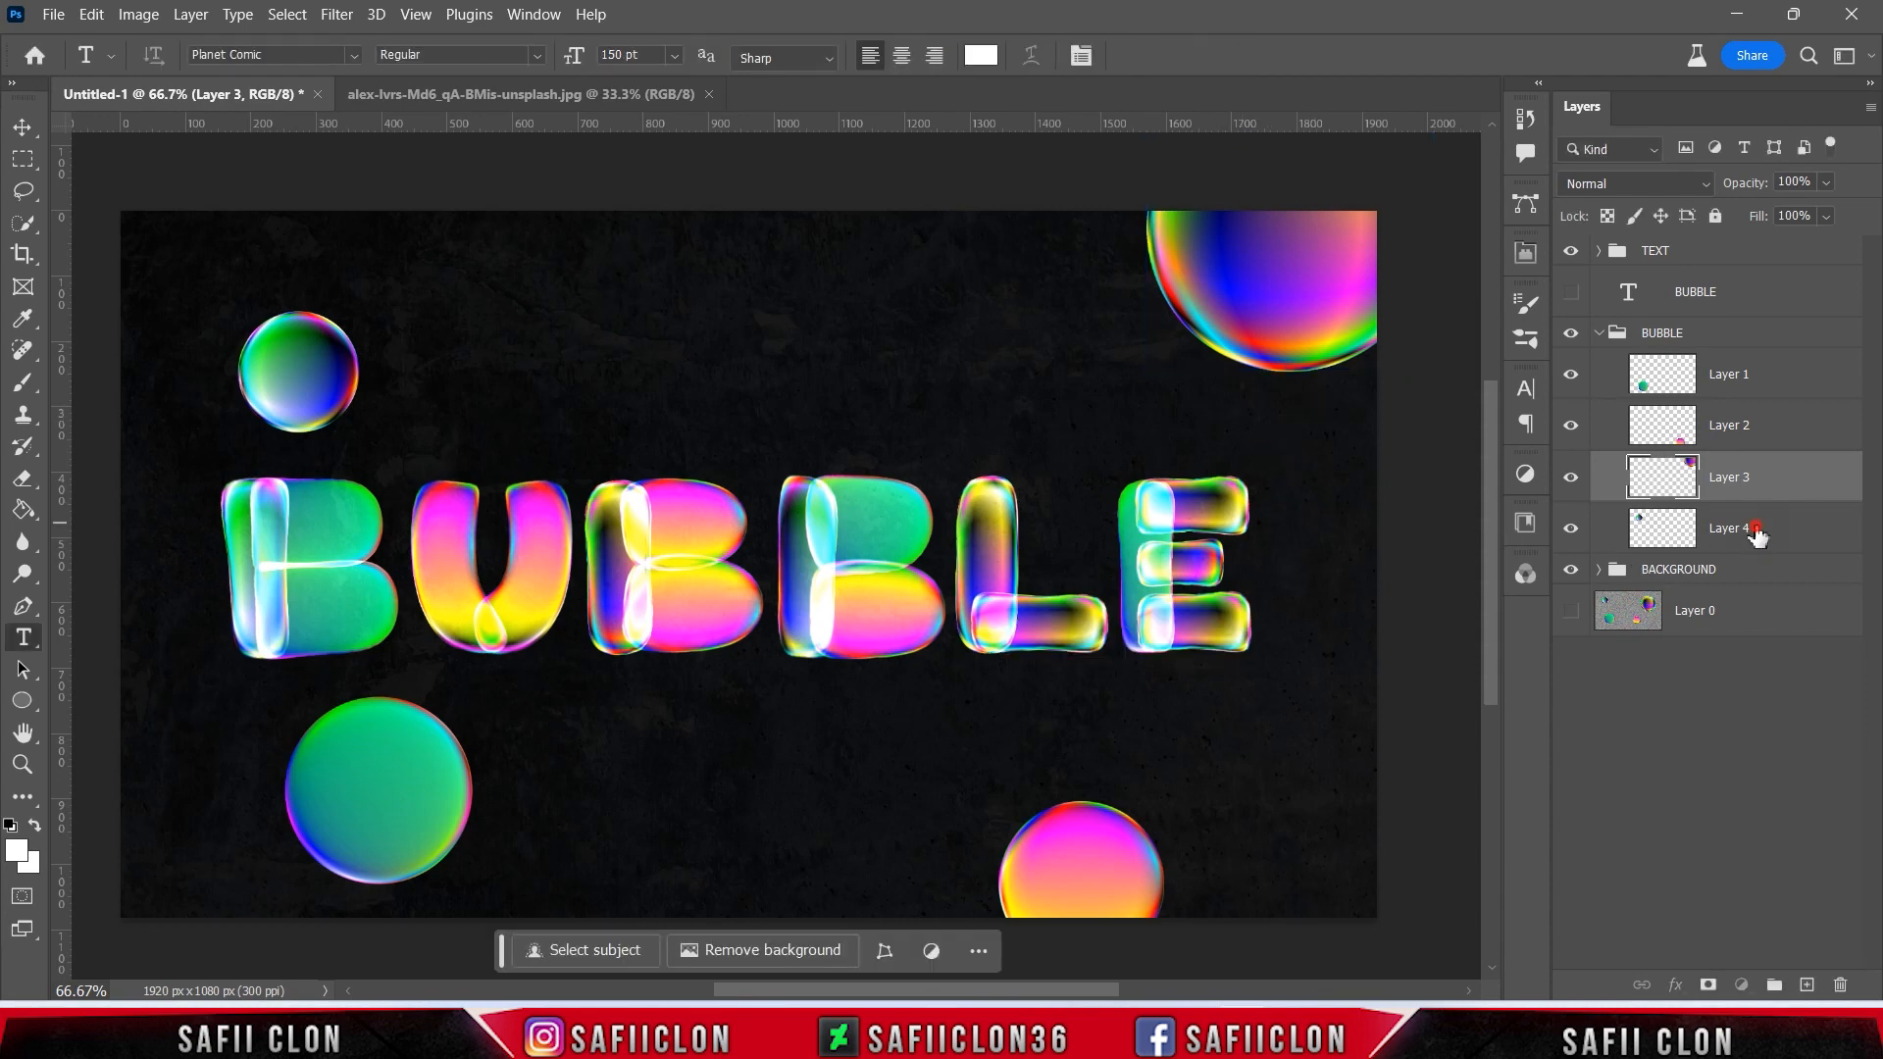
- Scale the small bubble on Layer 4 to about 88.71% and move it up and left, nearer the canvas's upper-left corner
left_click(1696, 529)
key("ctrl+t")
left_click_drag(359, 311, 278, 326)
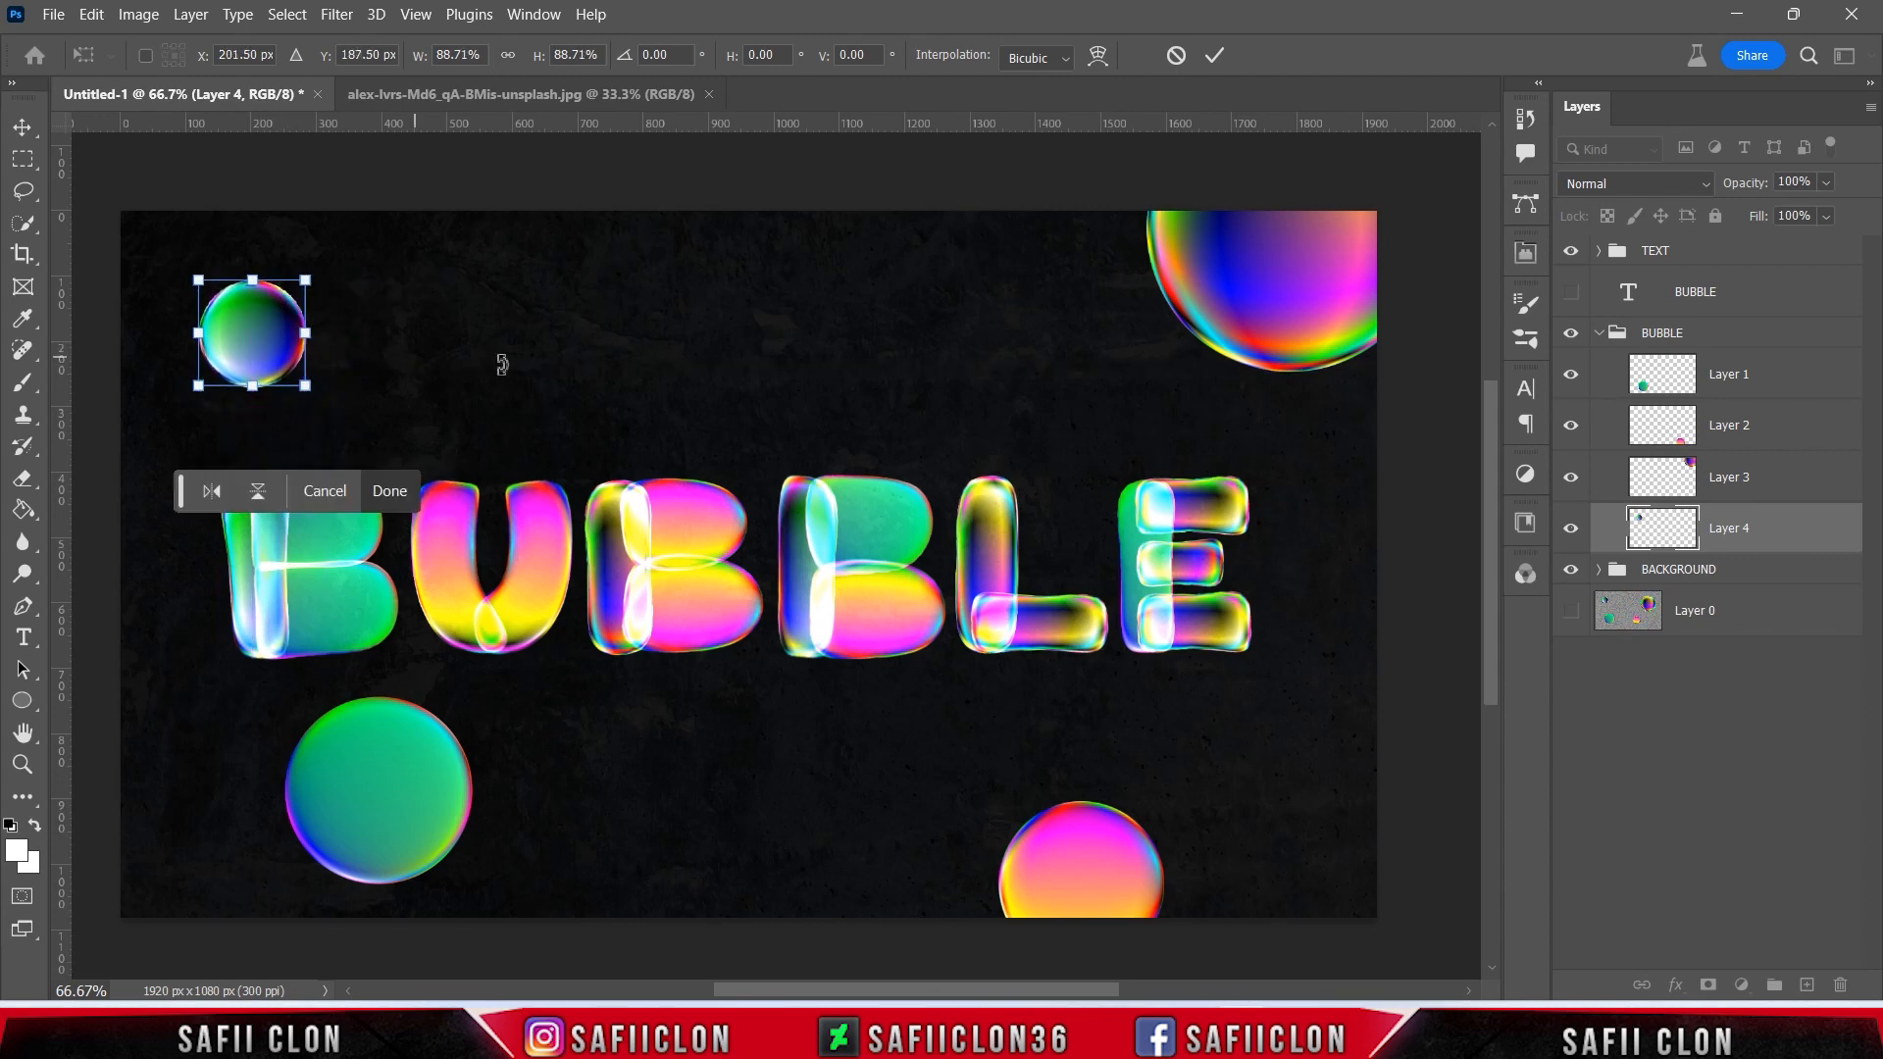
left_click(1214, 55)
key("t")
- Collapse the BUBBLE group and compare the whole composition with and without its loose bubbles
key("ctrl+minus")
key("ctrl+minus")
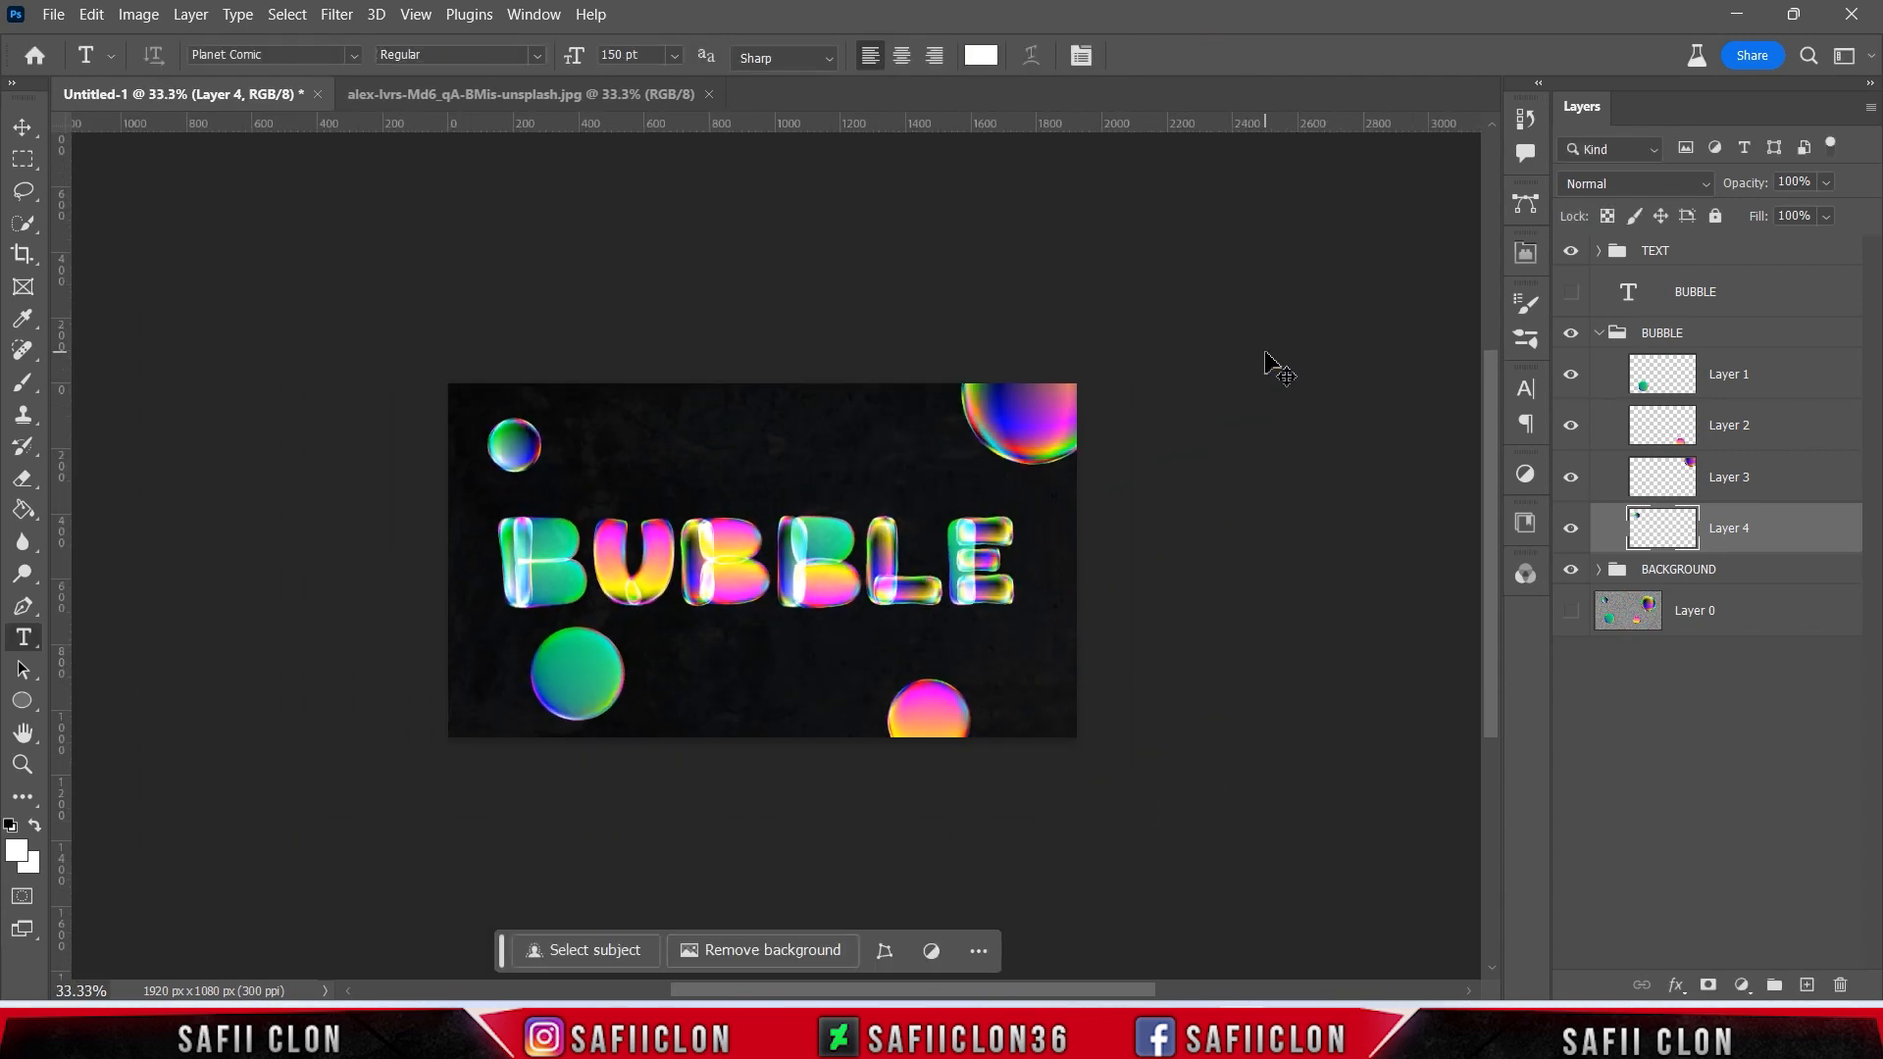
key("ctrl+plus")
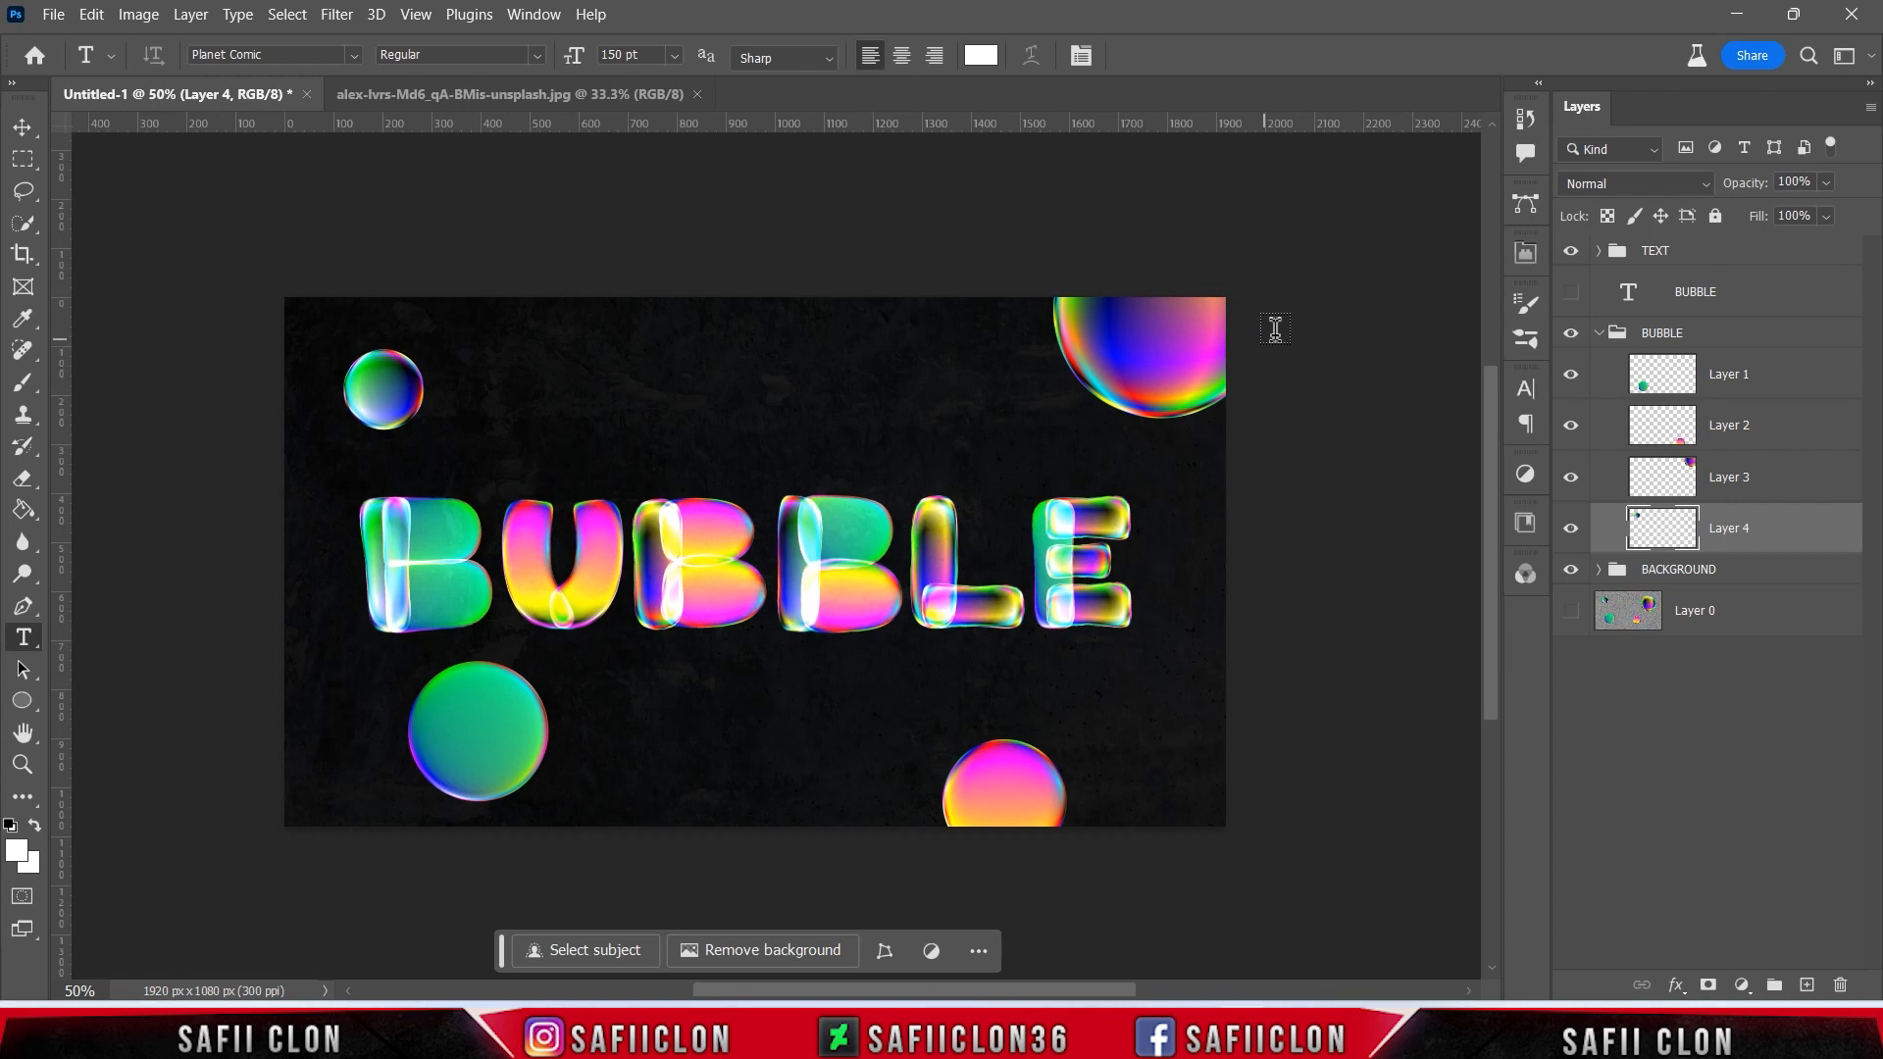
left_click(1741, 337)
left_click(1599, 333)
left_click(1572, 334)
left_click(1572, 334)
left_click(1572, 334)
left_click(1572, 334)
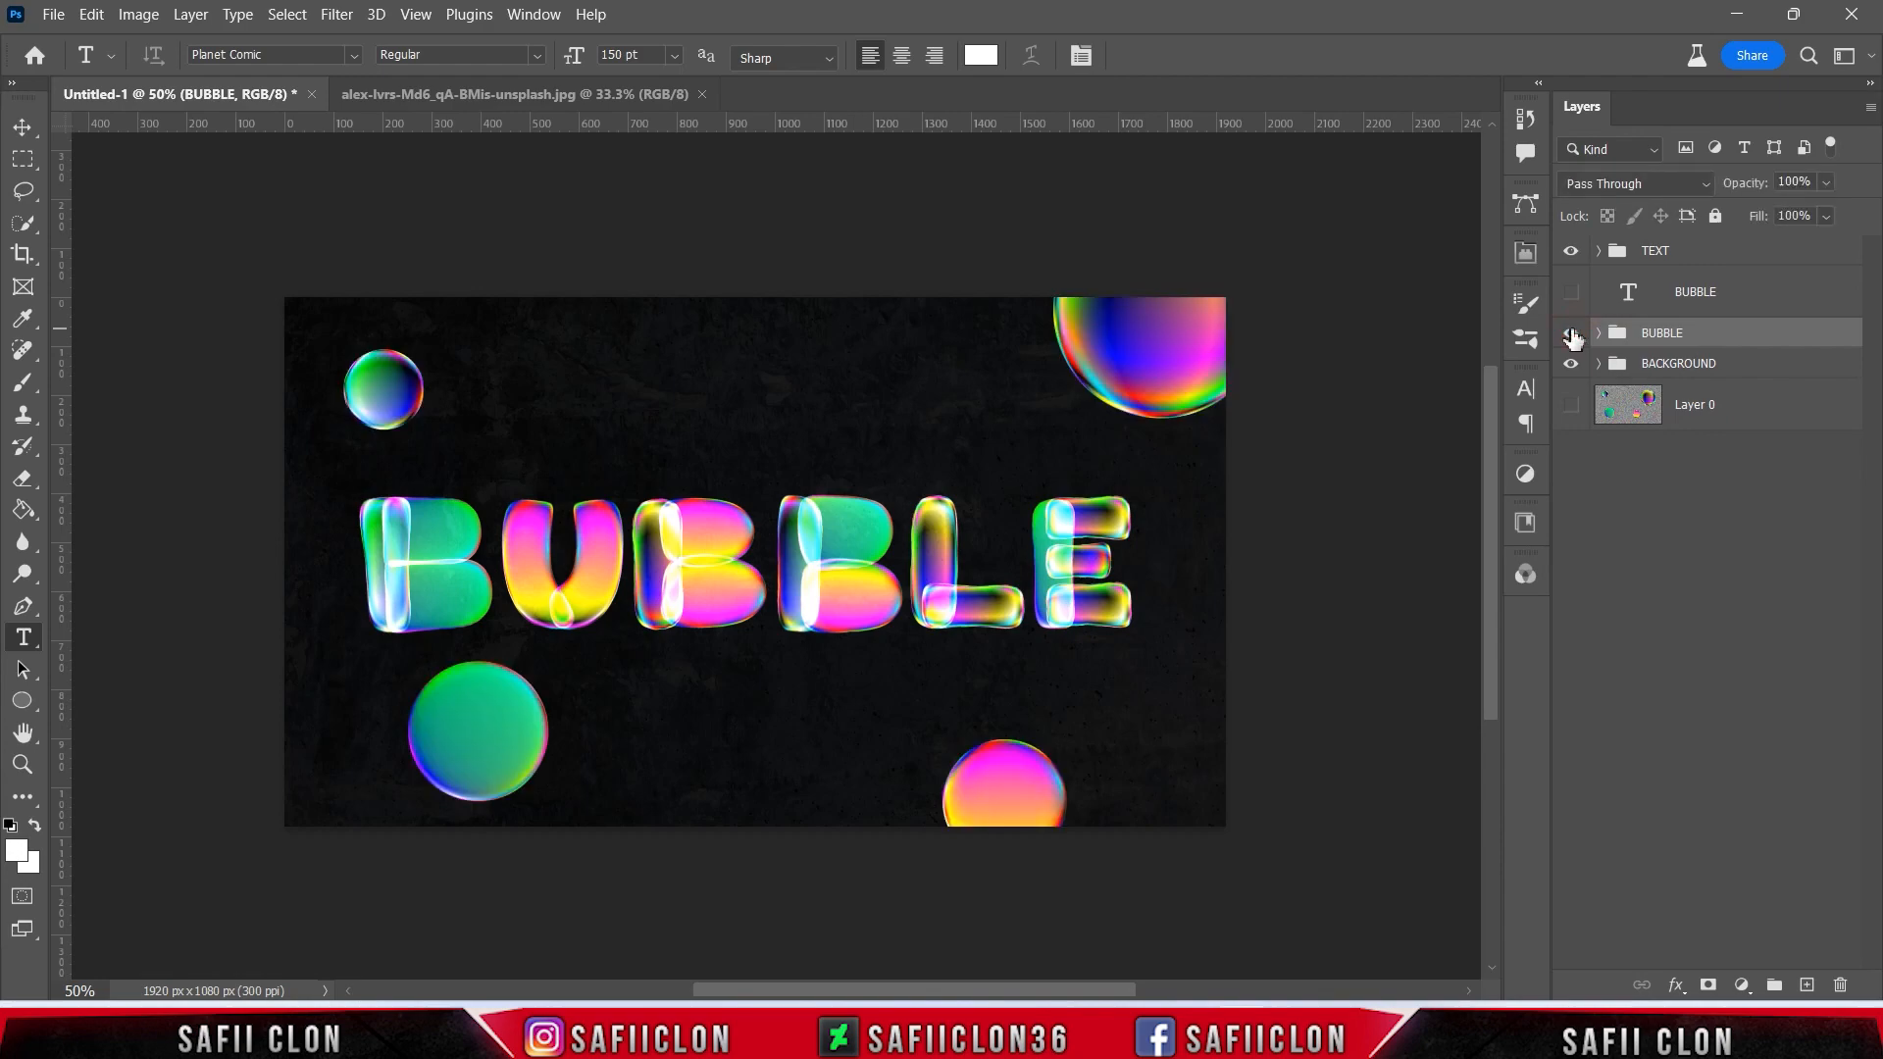
- Inspect the bubble lettering up close and check the finished layout as a whole
key("ctrl+plus")
key("ctrl+plus")
key("ctrl+plus")
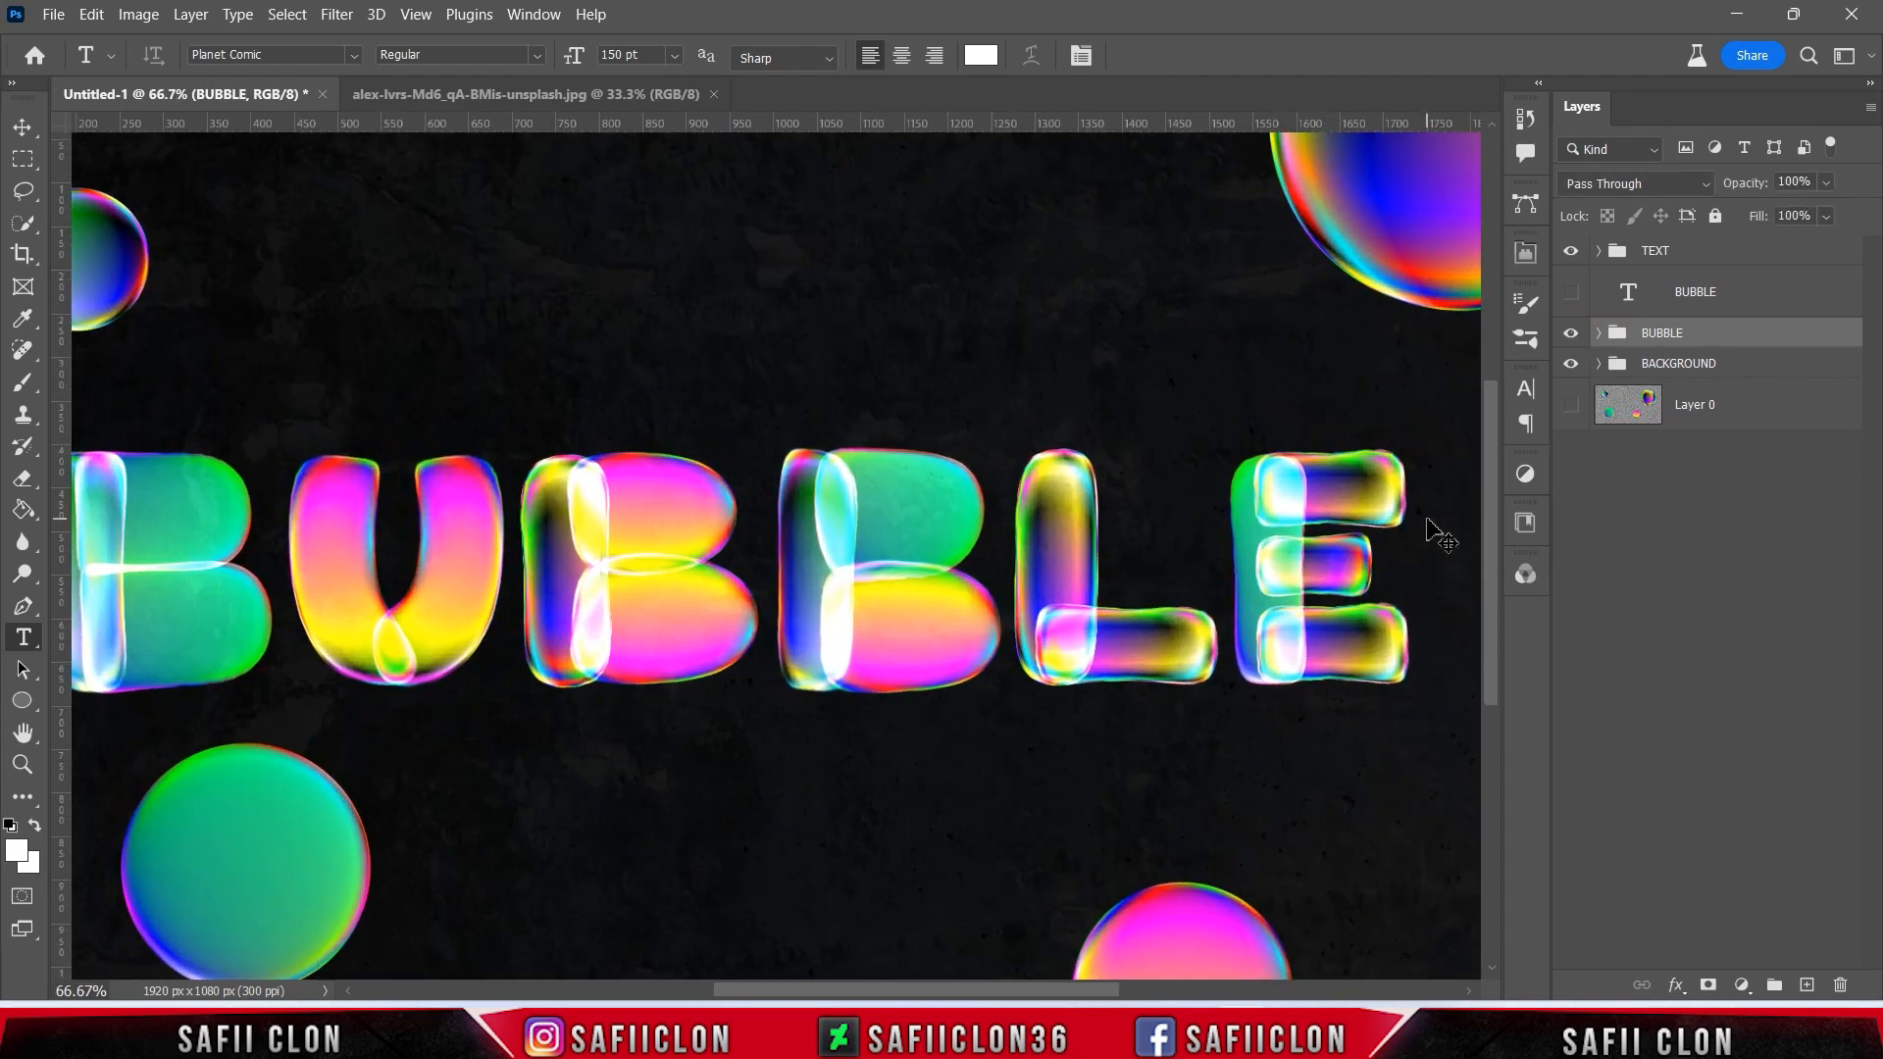
key("ctrl+minus")
key("ctrl+minus")
key("ctrl+minus")
key("ctrl+minus")
key("ctrl+plus")
key("ctrl+plus")
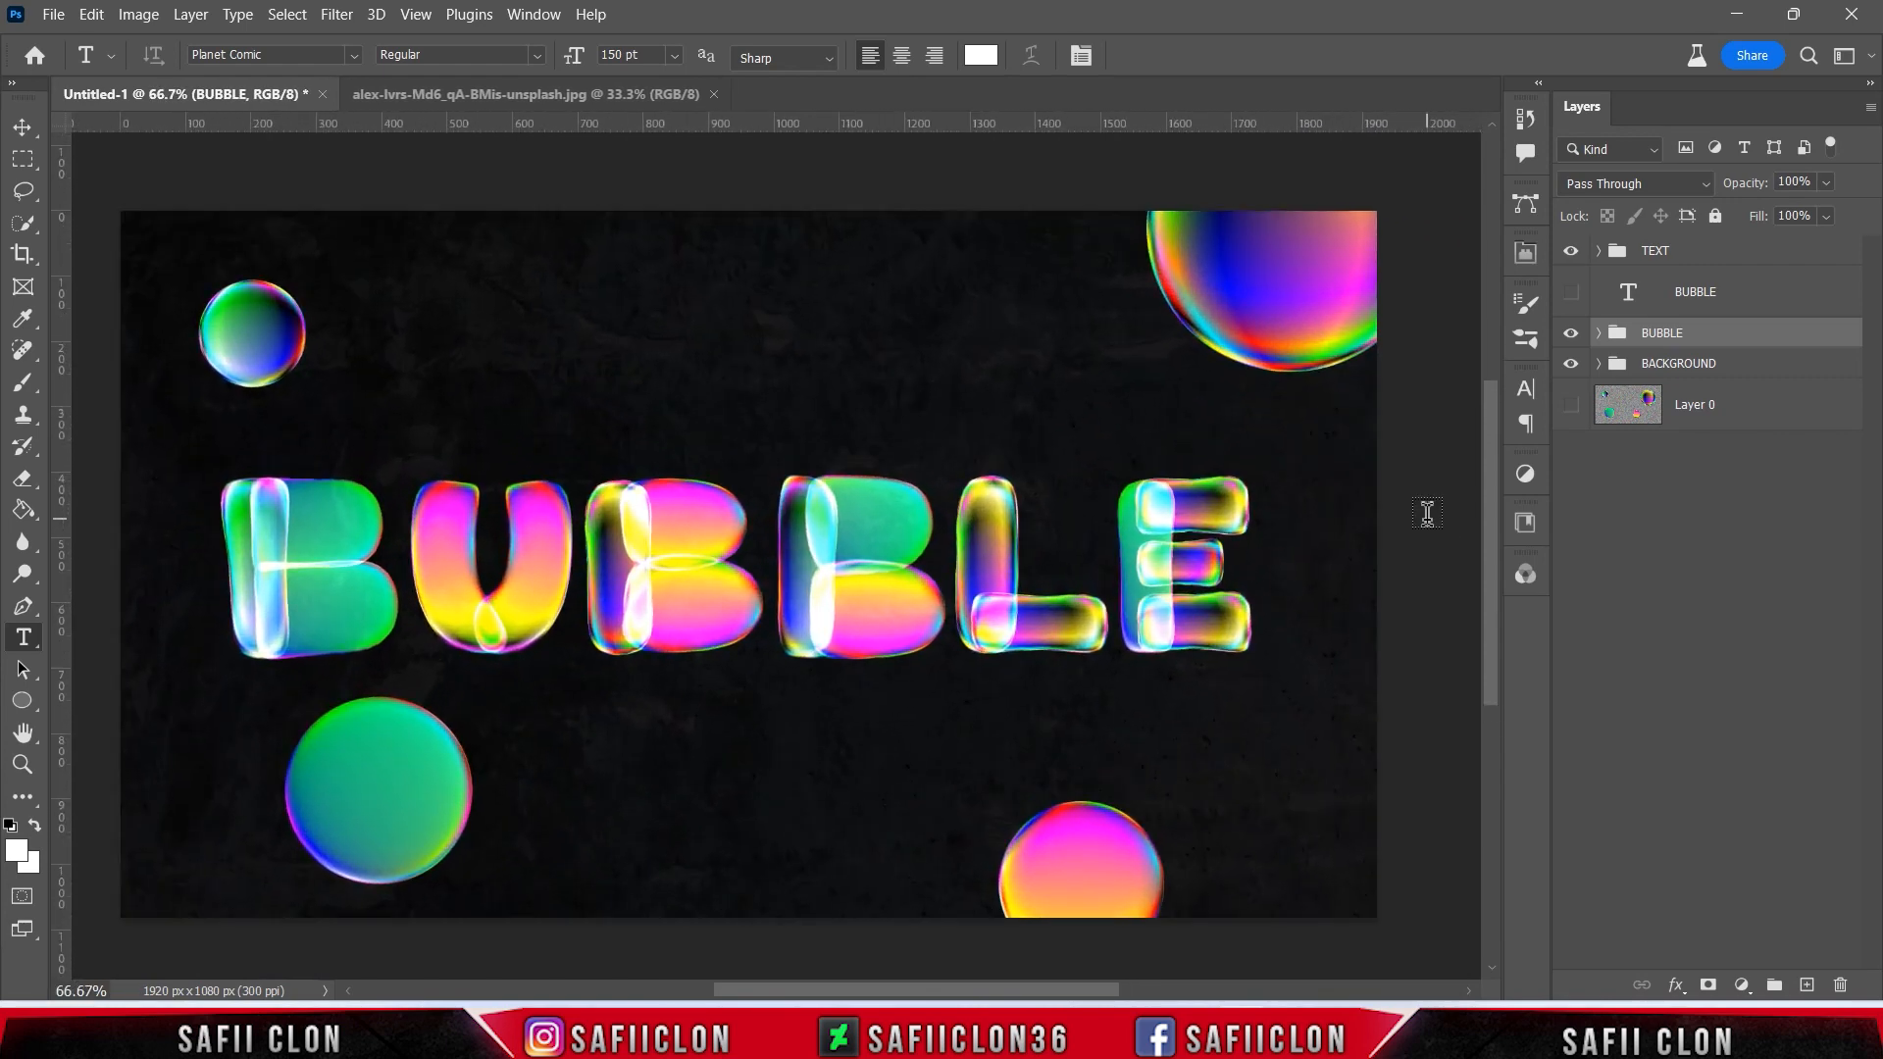